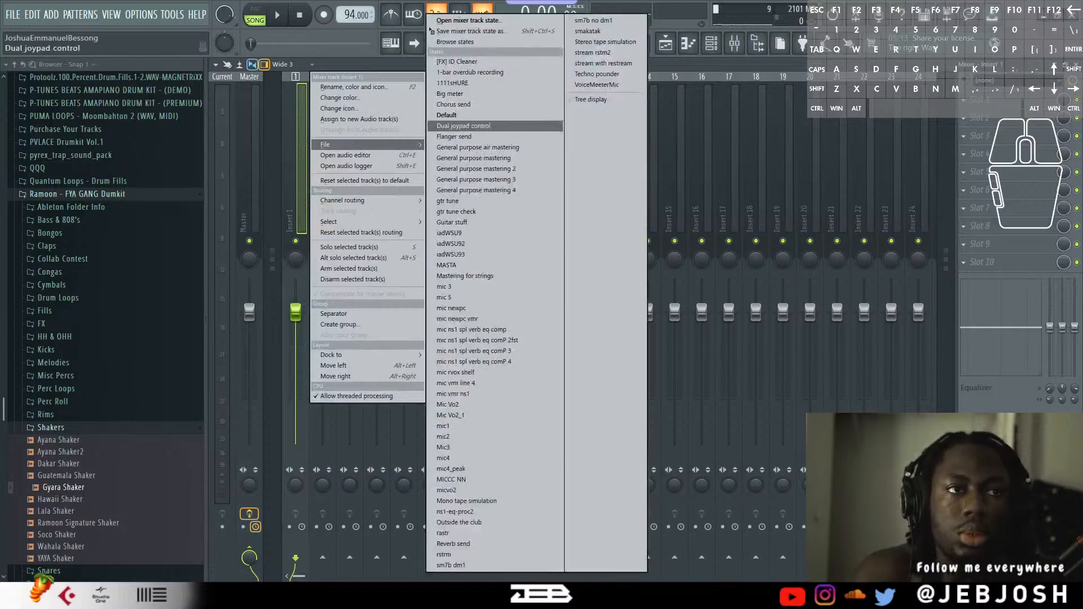
Assign an external audio input to mixer track Insert 1 and switch it to external input only.
{"action": "left_click", "coordinate": [984, 80]}
{"action": "left_click", "coordinate": [971, 180]}
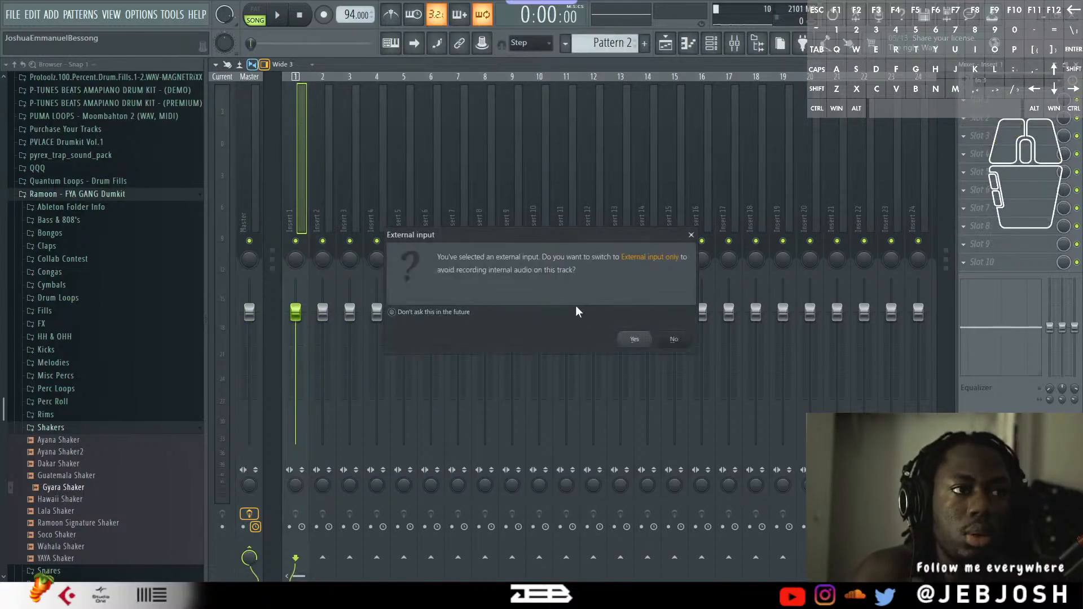
{"action": "left_click", "coordinate": [636, 341]}
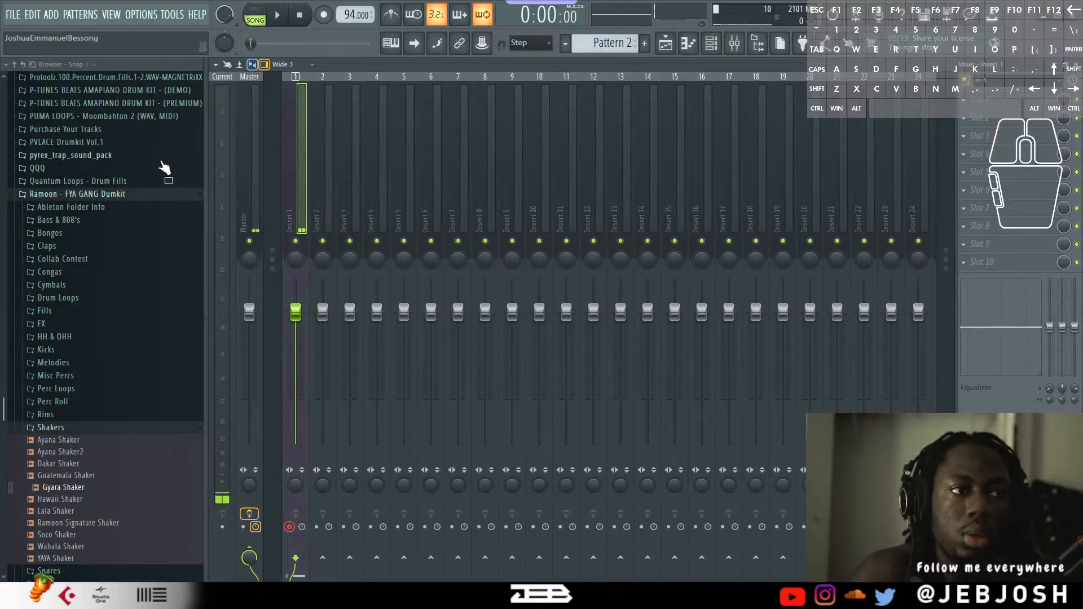
Load the saved 1111sHURE mixer track state onto Insert 1.
{"action": "right_click", "coordinate": [305, 167]}
{"action": "mouse_move", "coordinate": [365, 148]}
{"action": "left_click", "coordinate": [476, 83]}
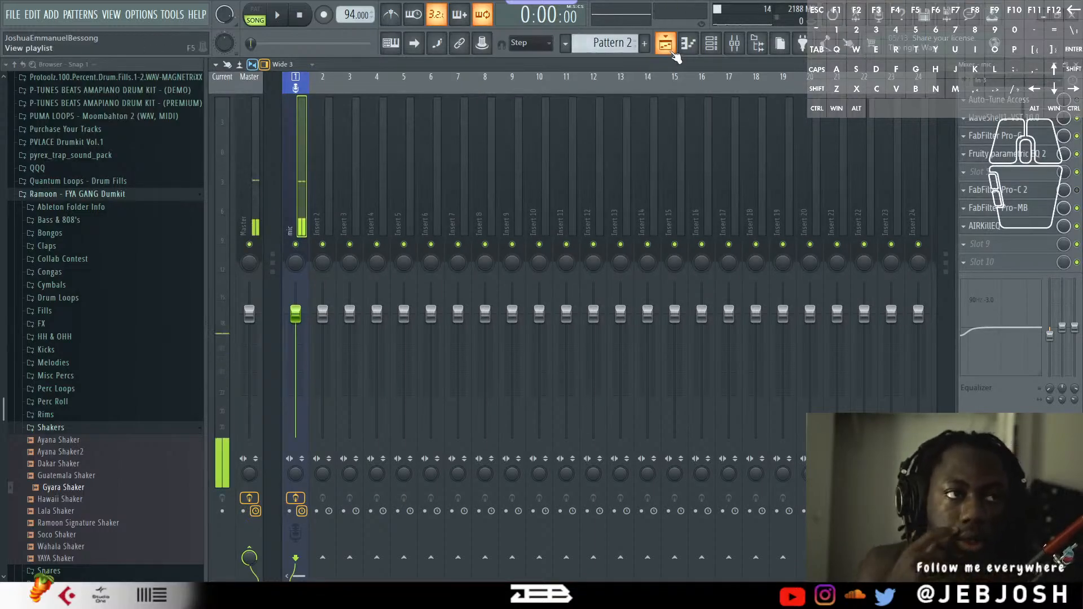
Bring up the playlist and solo Track 2, which holds the Pattern 1 clips.
{"action": "left_click", "coordinate": [671, 51]}
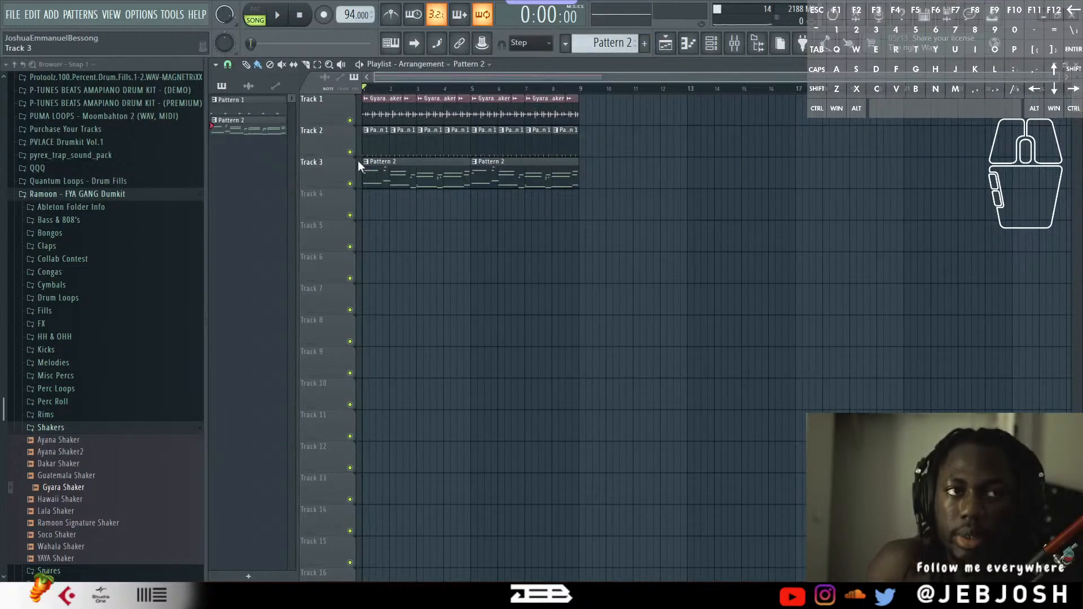
{"action": "right_click", "coordinate": [355, 190]}
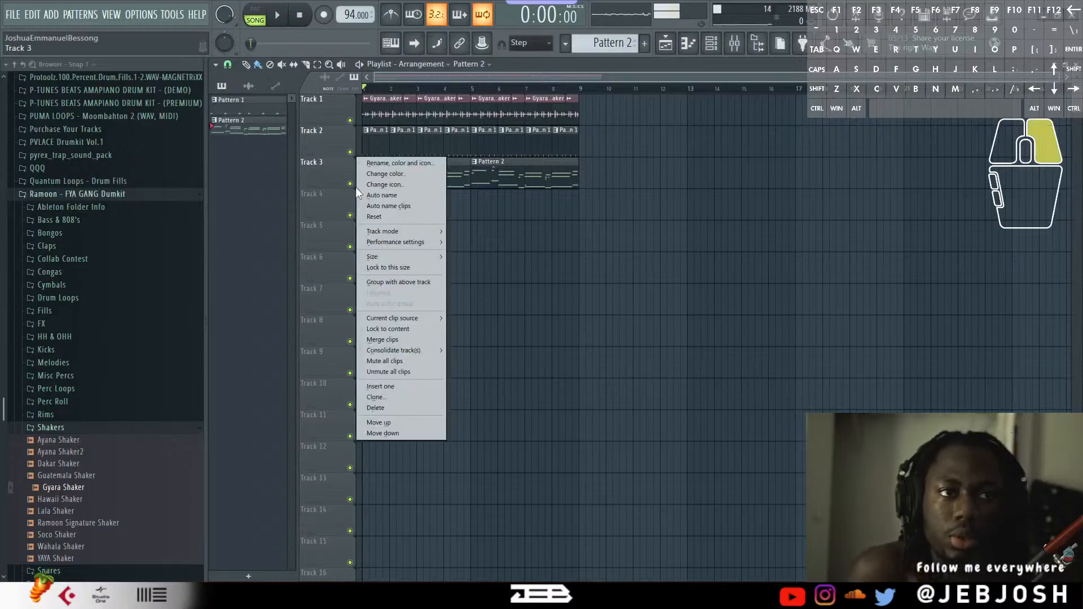
{"action": "right_click", "coordinate": [351, 184]}
{"action": "right_click", "coordinate": [350, 151]}
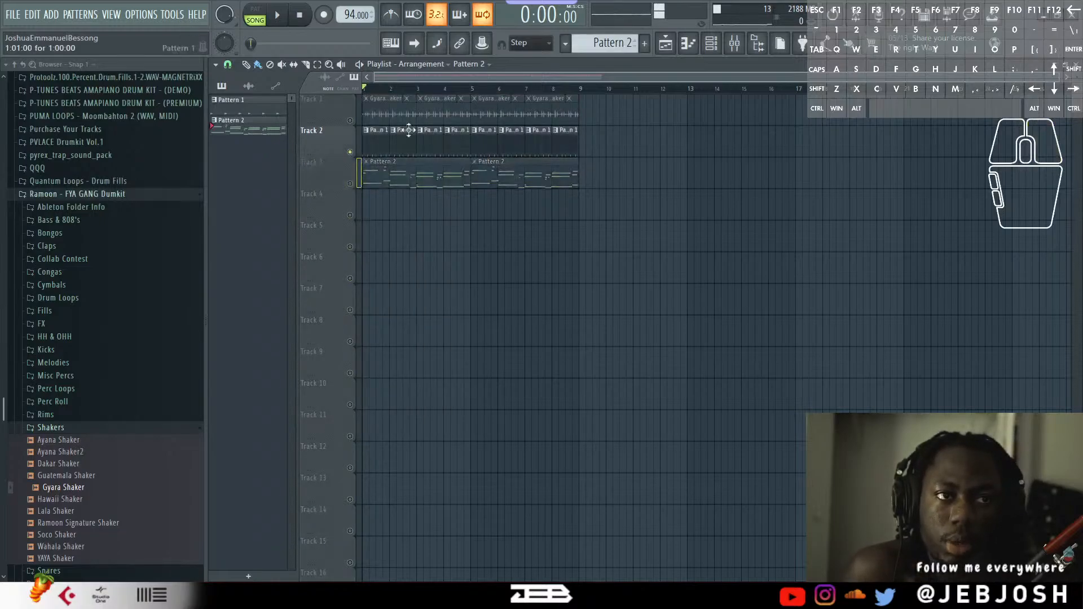
Show Pattern 1 in the channel rack and play back its rim and conga percussion.
{"action": "left_click", "coordinate": [666, 49]}
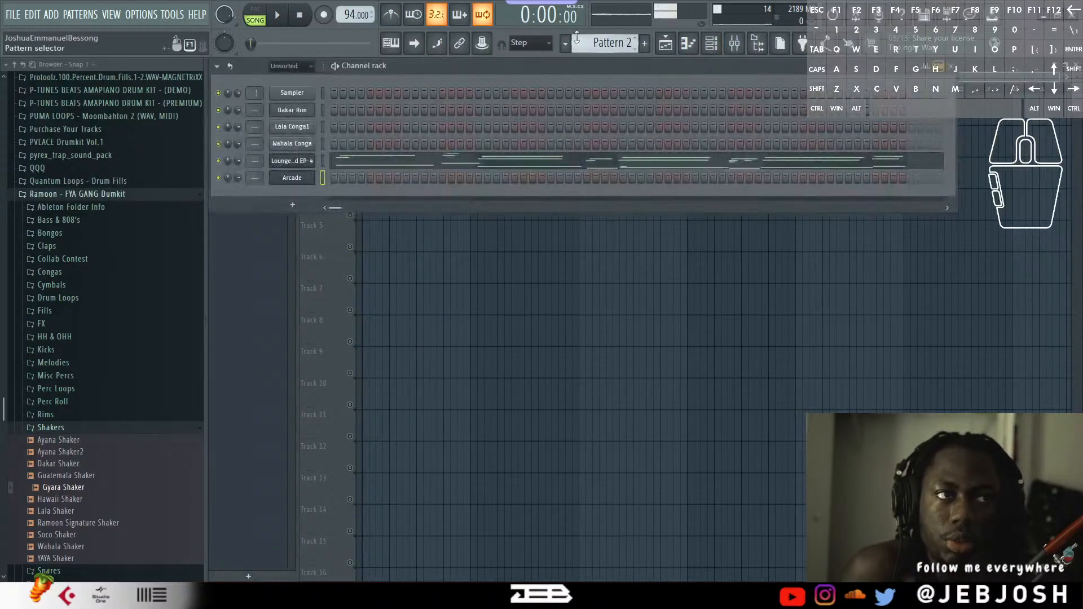
{"action": "scroll", "coordinate": [576, 37], "scroll_direction": "down", "scroll_amount": 1}
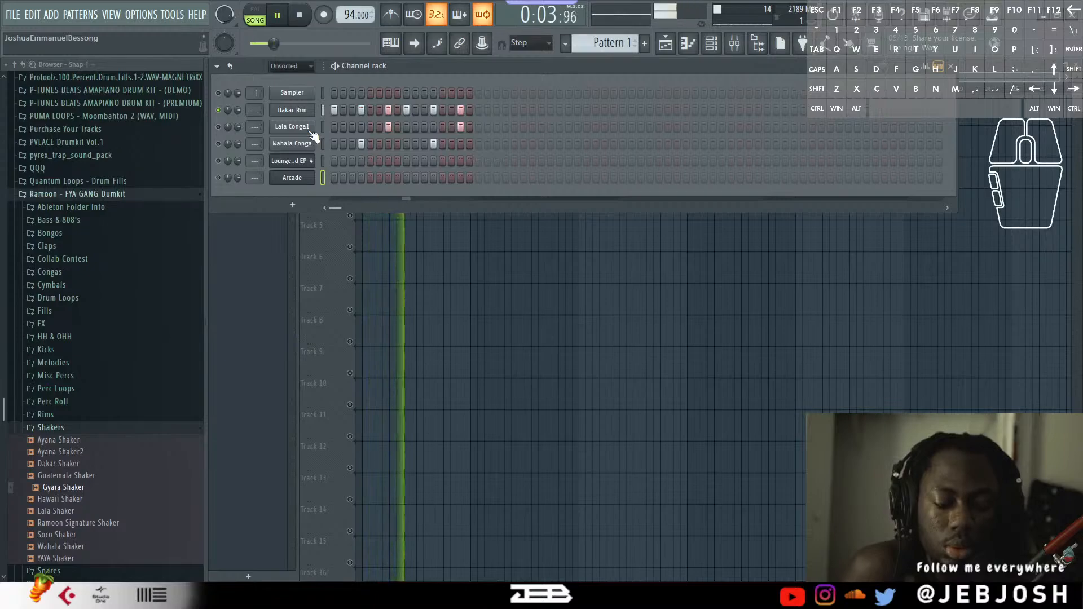
{"action": "key", "text": "space"}
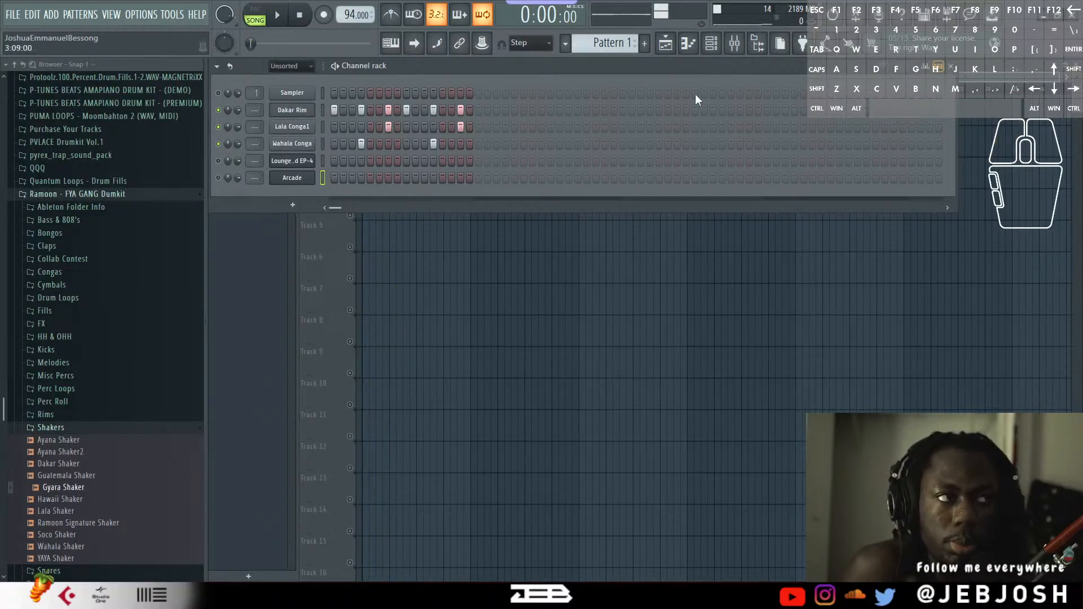
{"action": "key", "text": "space"}
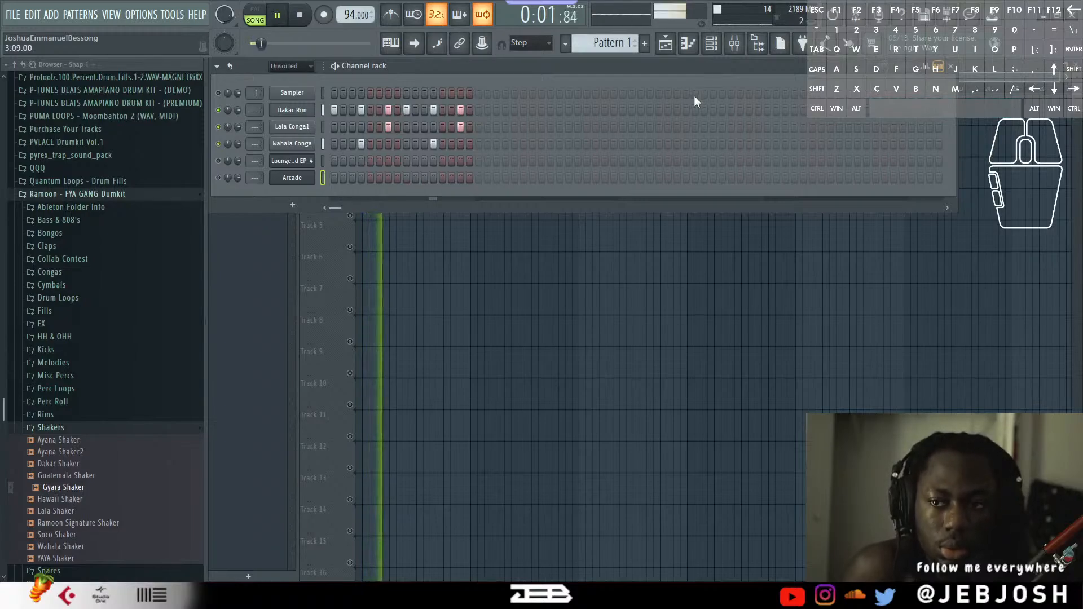
{"action": "key", "text": "space"}
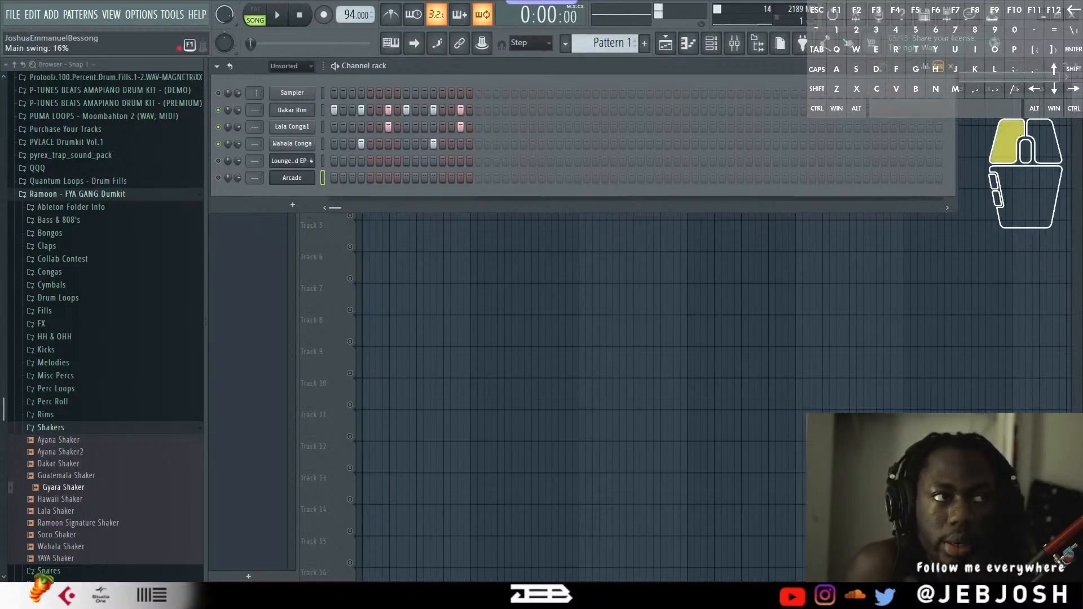
{"action": "key", "text": "space"}
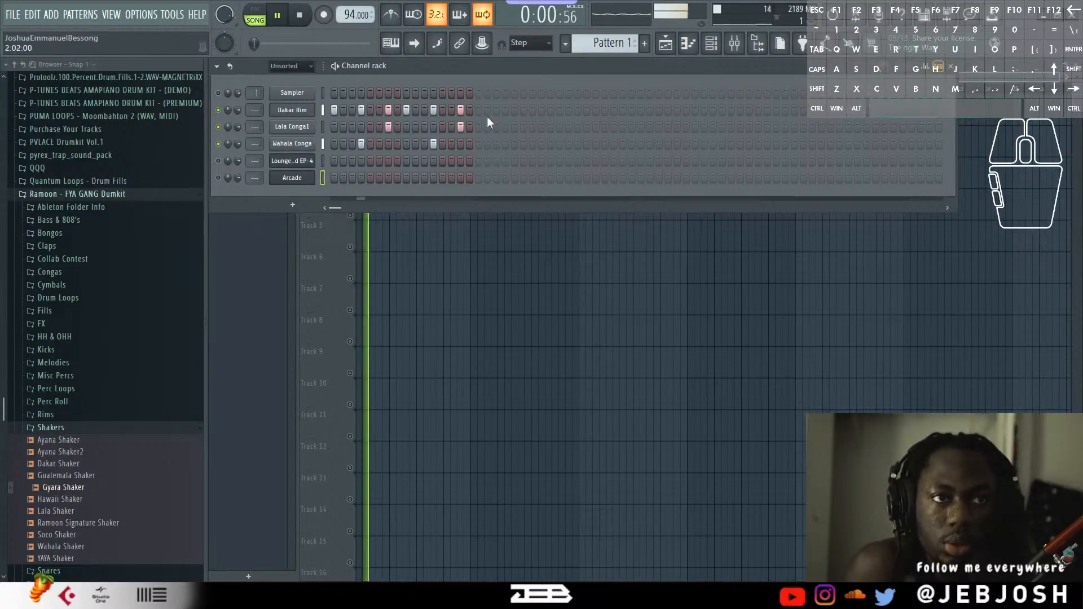
{"action": "left_click", "coordinate": [293, 226]}
{"action": "key", "text": "space"}
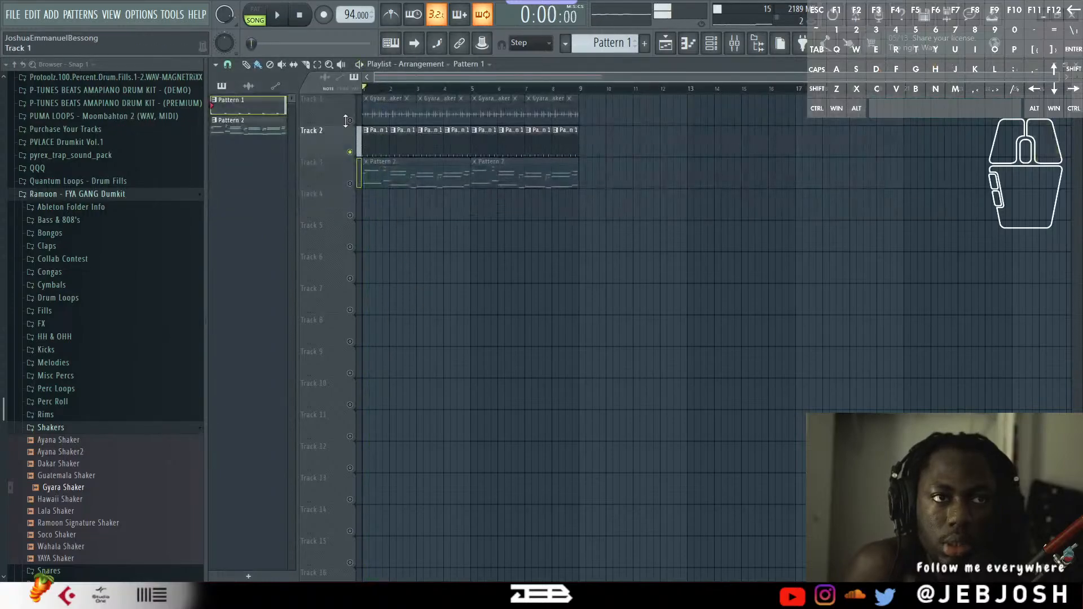
Unmute Track 1, which holds the Gyara Shaker clips, in the playlist.
{"action": "left_click", "coordinate": [349, 120]}
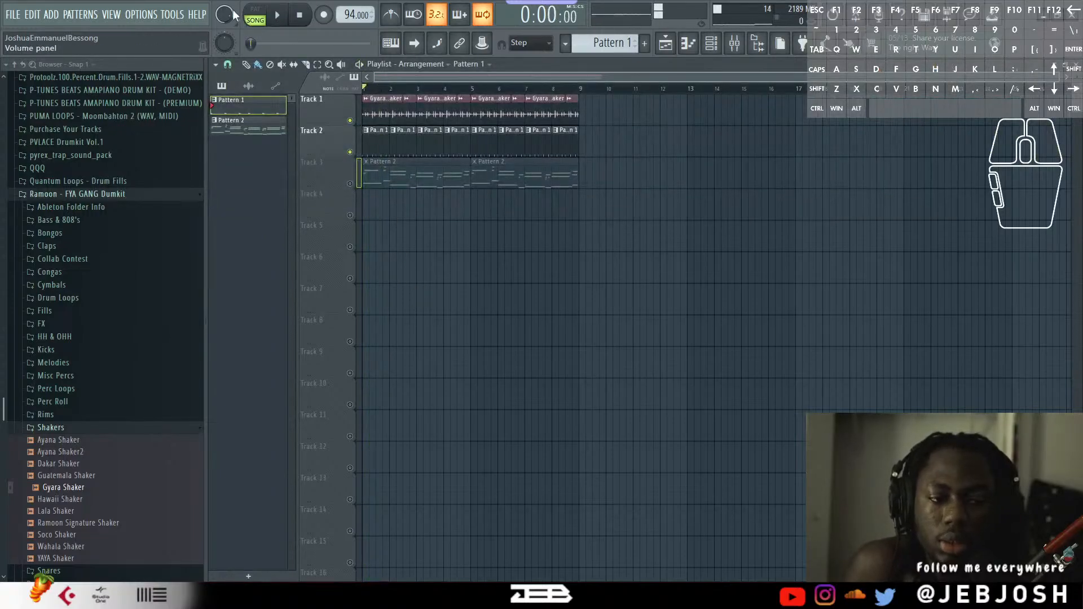
{"action": "key", "text": "space"}
{"action": "key", "text": "space"}
Inspect the Gyara Shaker audio clip's channel settings and return to the playlist.
{"action": "double_click", "coordinate": [496, 114]}
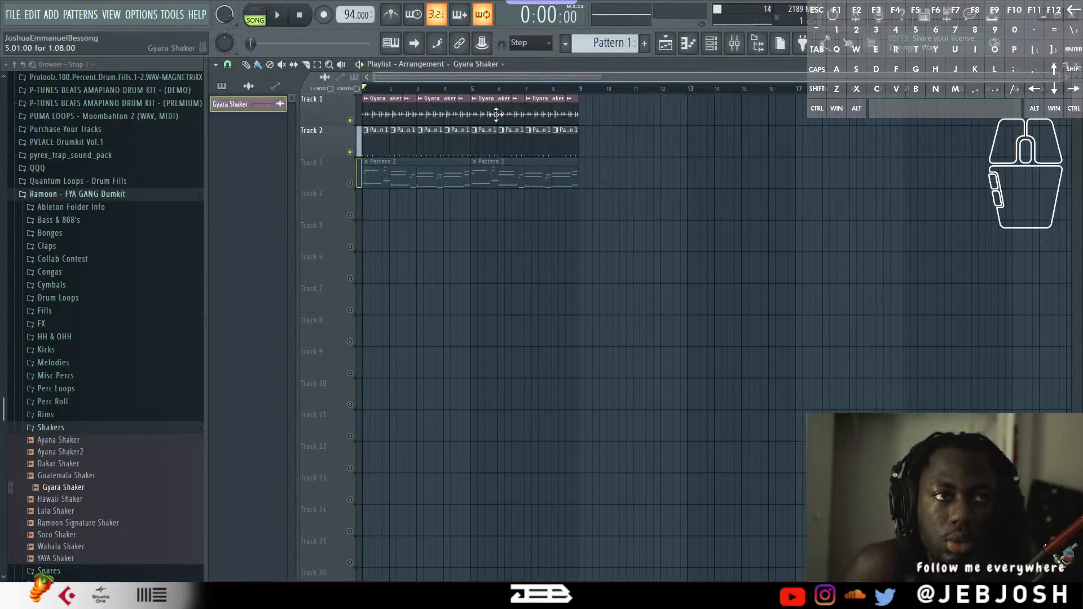
{"action": "left_click", "coordinate": [705, 47]}
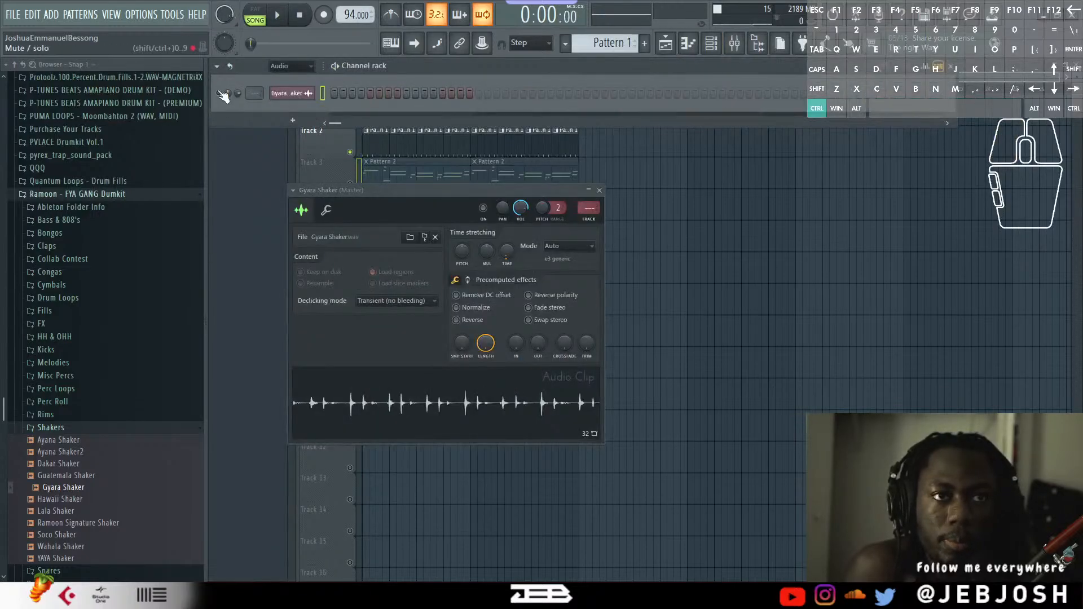
{"action": "scroll", "coordinate": [301, 71], "scroll_direction": "up", "scroll_amount": 1}
{"action": "right_click", "coordinate": [814, 275]}
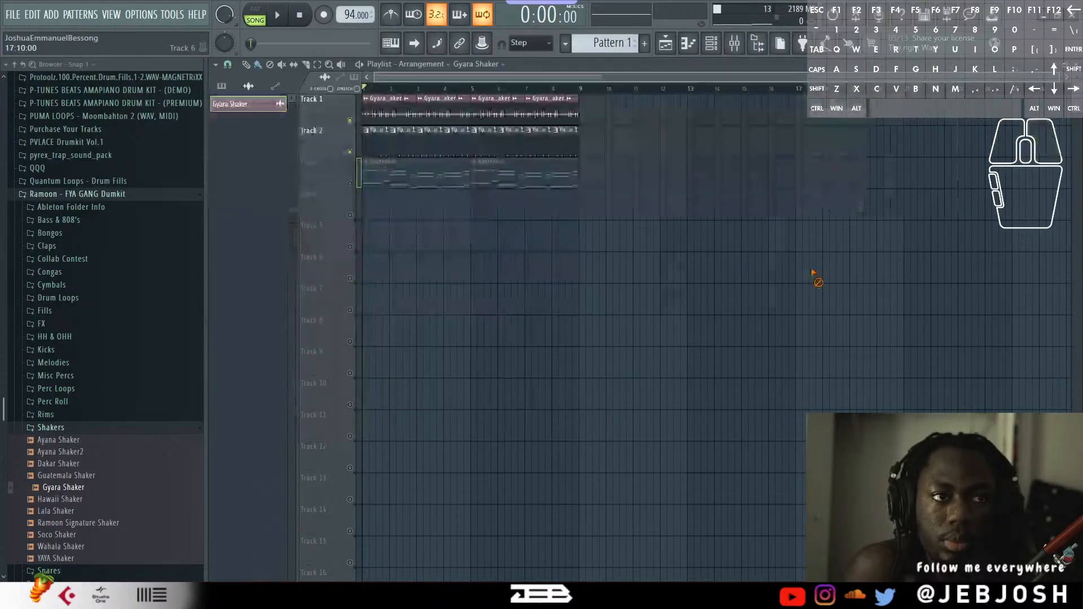
Play the shaker and percussion together, and unmute Track 3 to hear the Pattern 2 keys with them.
{"action": "key", "text": "space"}
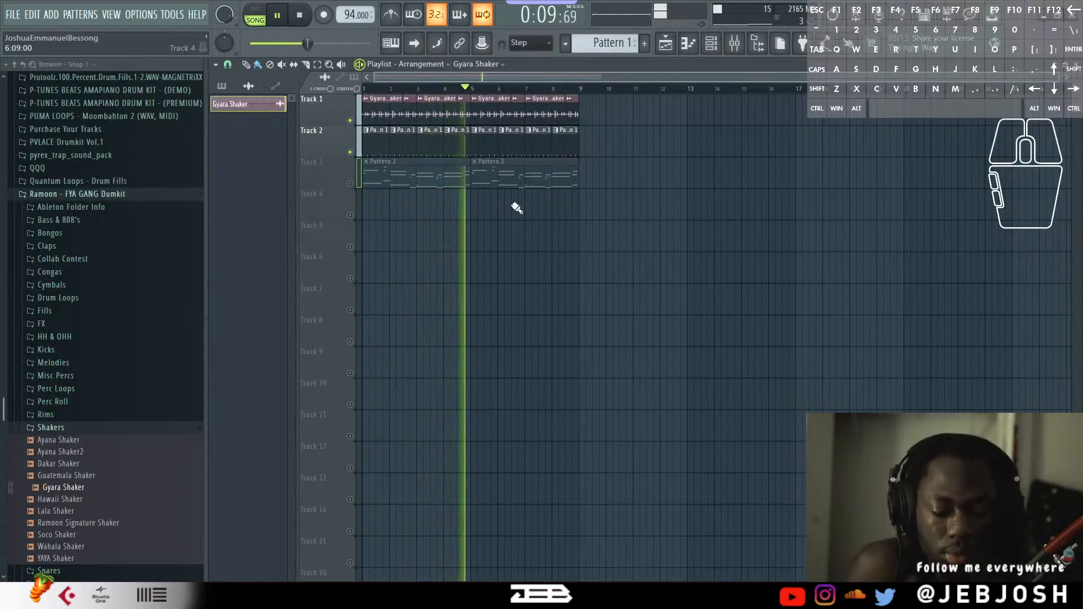
{"action": "key", "text": "space"}
{"action": "left_click", "coordinate": [350, 185]}
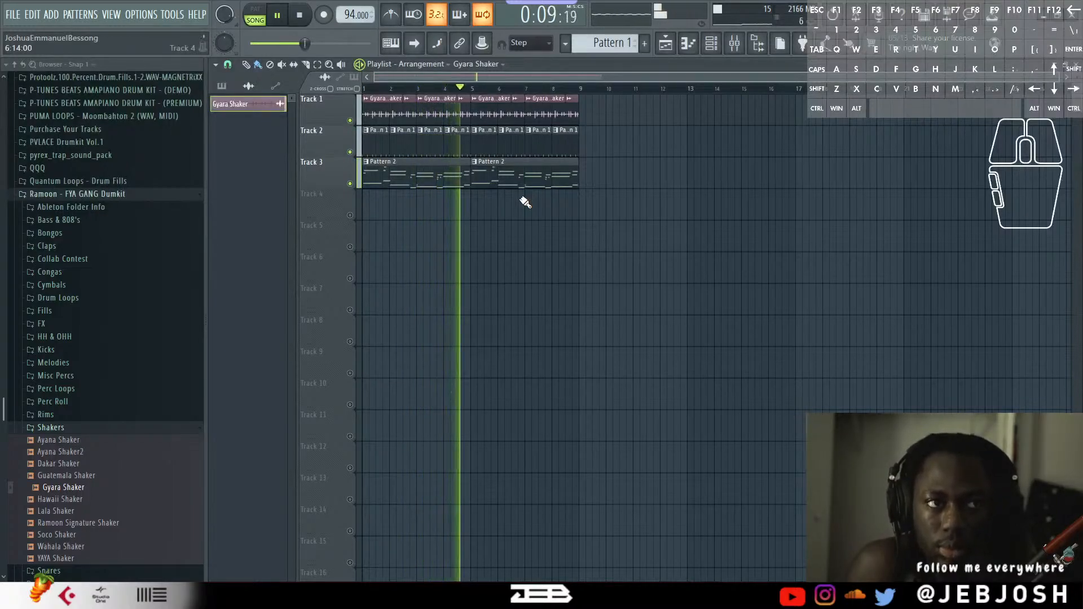
{"action": "key", "text": "space"}
Move the first chord of the Lounge Lizard part in Pattern 2 (B4, B5 and D6) earlier to the start of bar 1.
{"action": "double_click", "coordinate": [409, 170]}
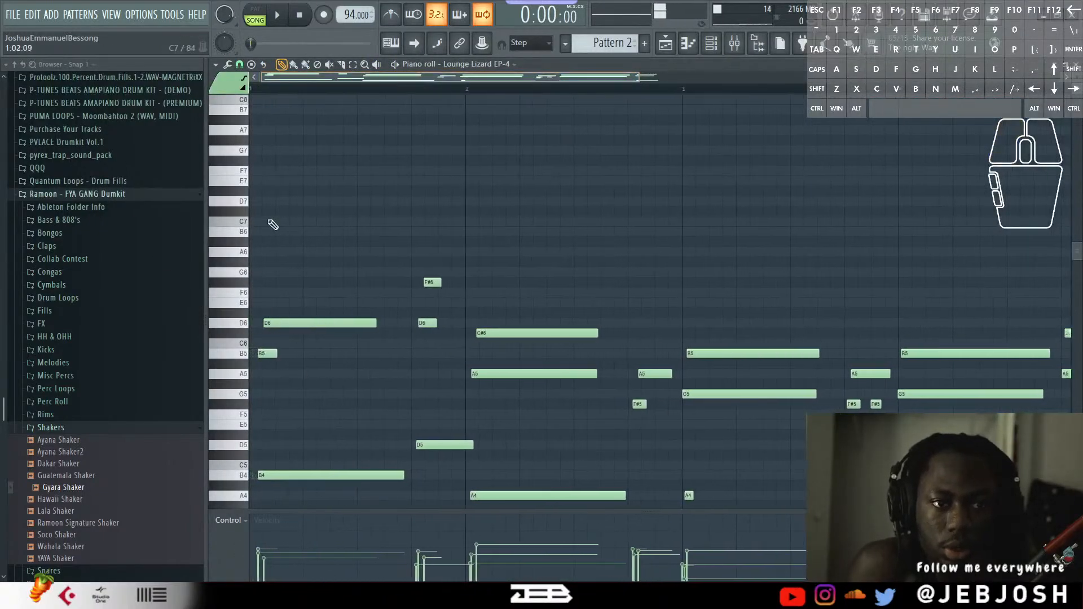
{"action": "scroll", "coordinate": [288, 475], "scroll_direction": "down", "scroll_amount": 2}
{"action": "left_click_drag", "start_coordinate": [275, 497], "coordinate": [256, 315]}
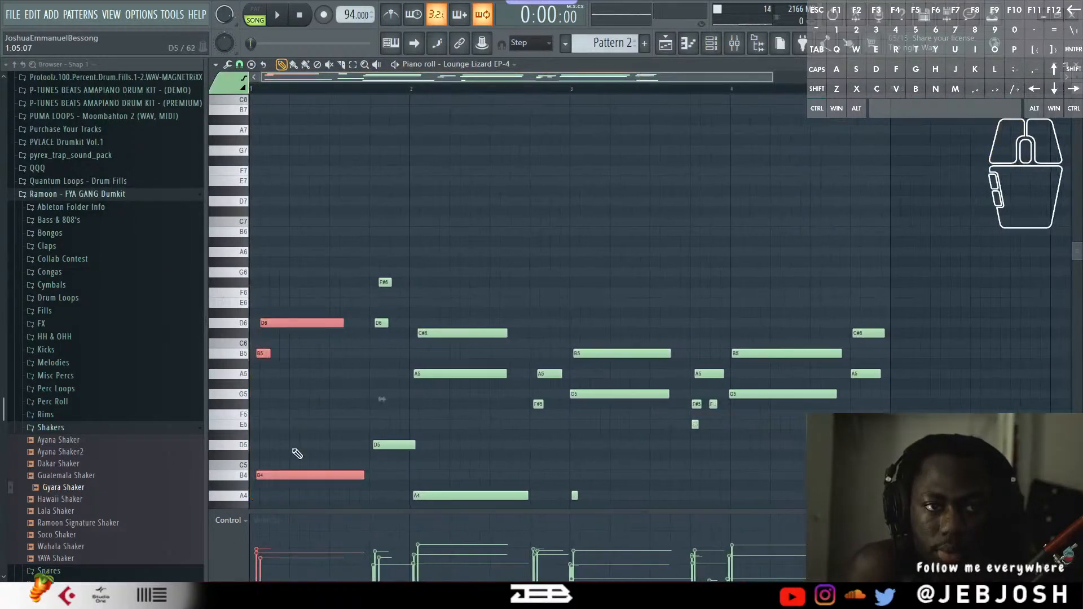
{"action": "left_click_drag", "start_coordinate": [295, 473], "coordinate": [288, 473]}
Play through the Lounge Lizard notes in the piano roll and close it.
{"action": "key", "text": "space"}
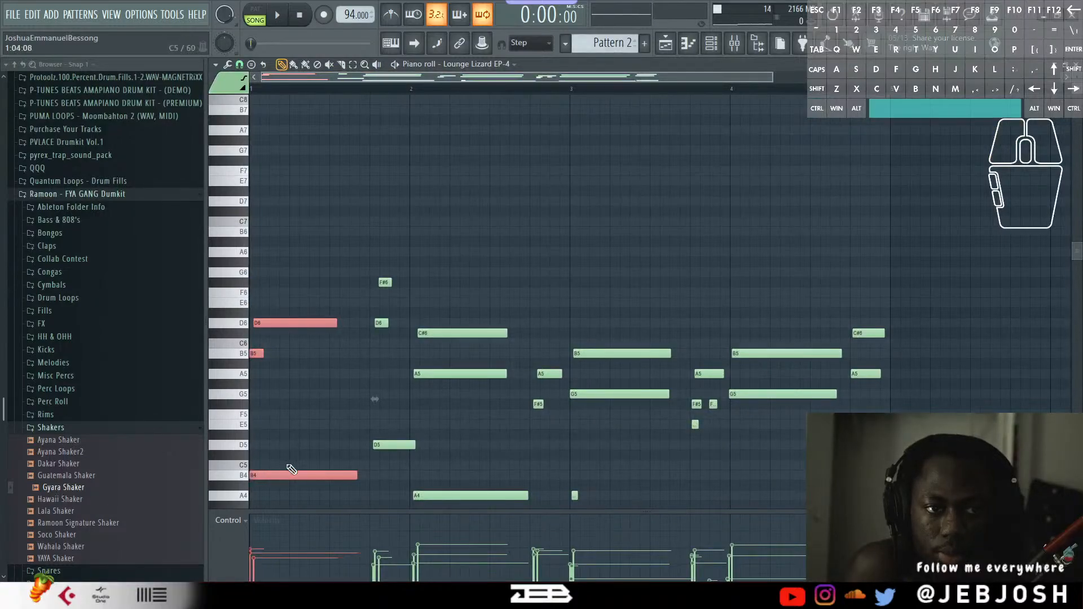
{"action": "left_click", "coordinate": [403, 376]}
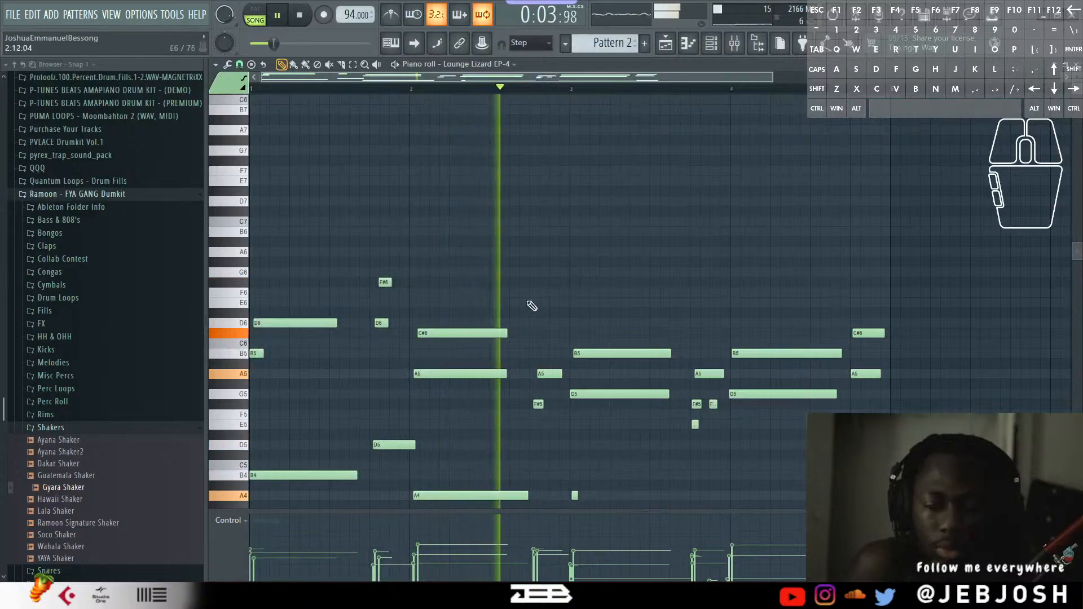
{"action": "scroll", "coordinate": [614, 296], "scroll_direction": "down", "scroll_amount": 1}
{"action": "scroll", "coordinate": [781, 316], "scroll_direction": "down", "scroll_amount": 5}
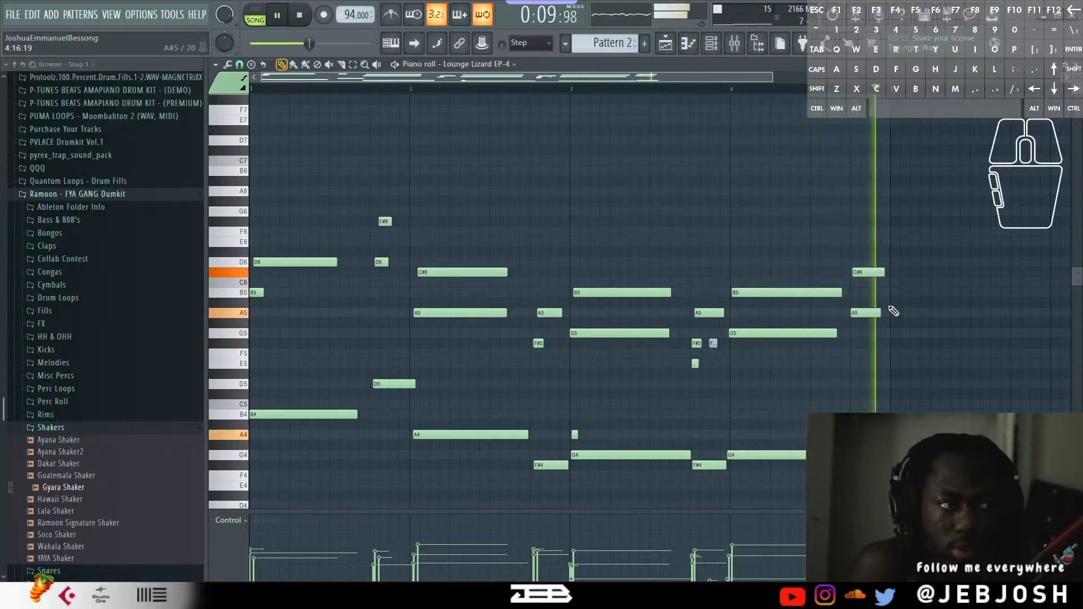
{"action": "key", "text": "space"}
{"action": "key", "text": "Escape"}
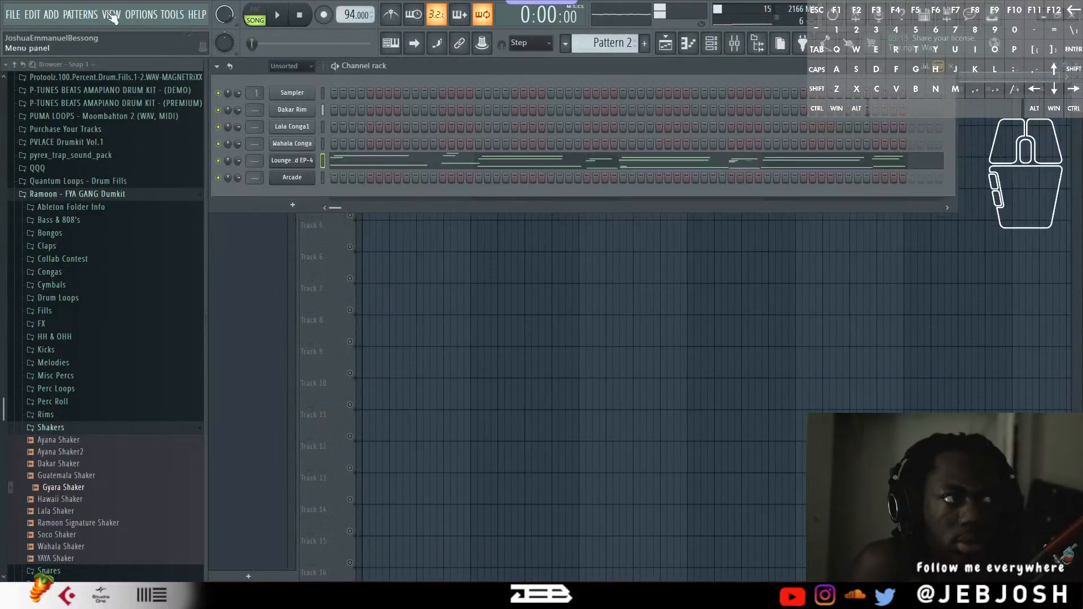
Select the Arcade channel and lower its volume while the arrangement plays.
{"action": "left_click", "coordinate": [306, 209]}
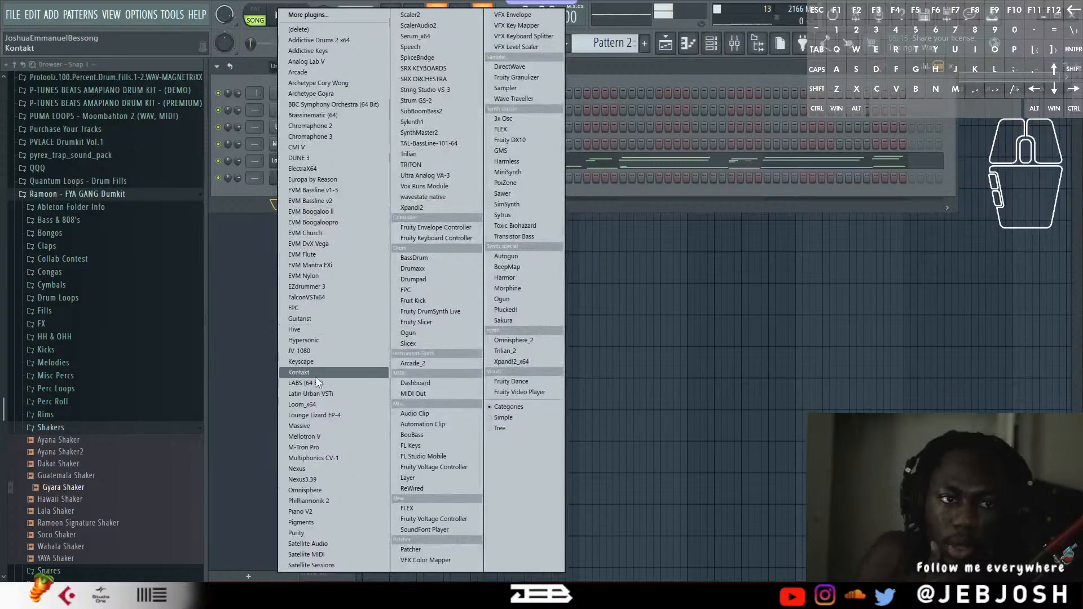
{"action": "left_click", "coordinate": [260, 192]}
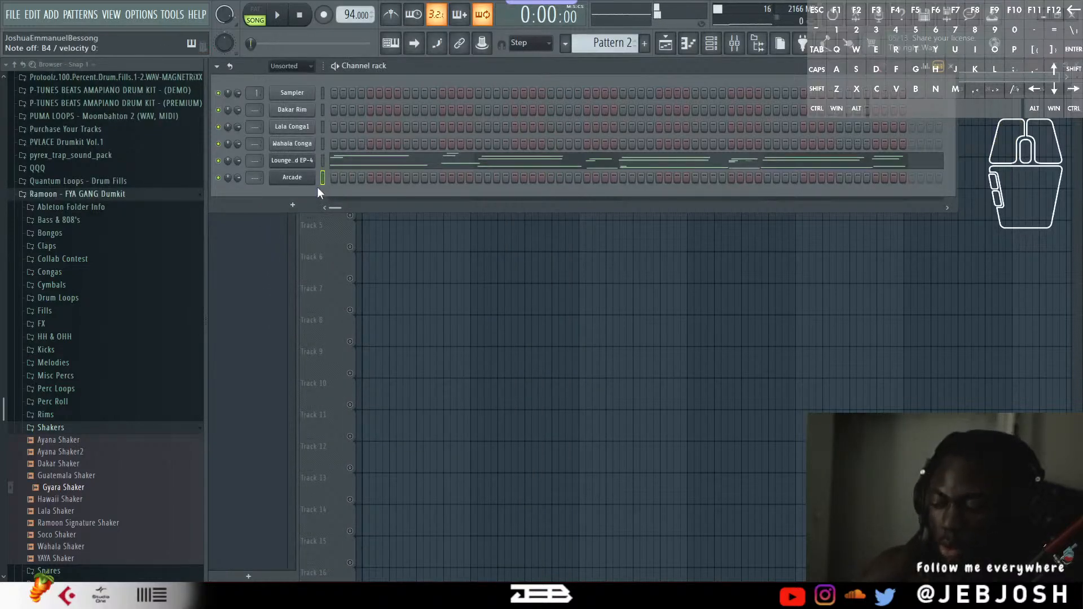
{"action": "key", "text": "space"}
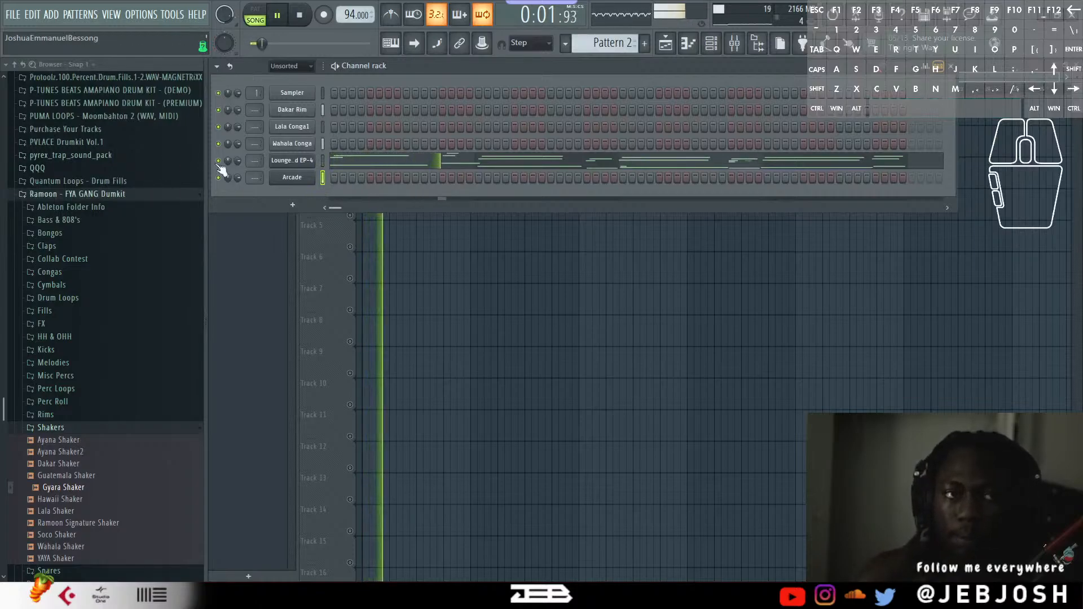
{"action": "left_click_drag", "start_coordinate": [238, 177], "coordinate": [237, 193]}
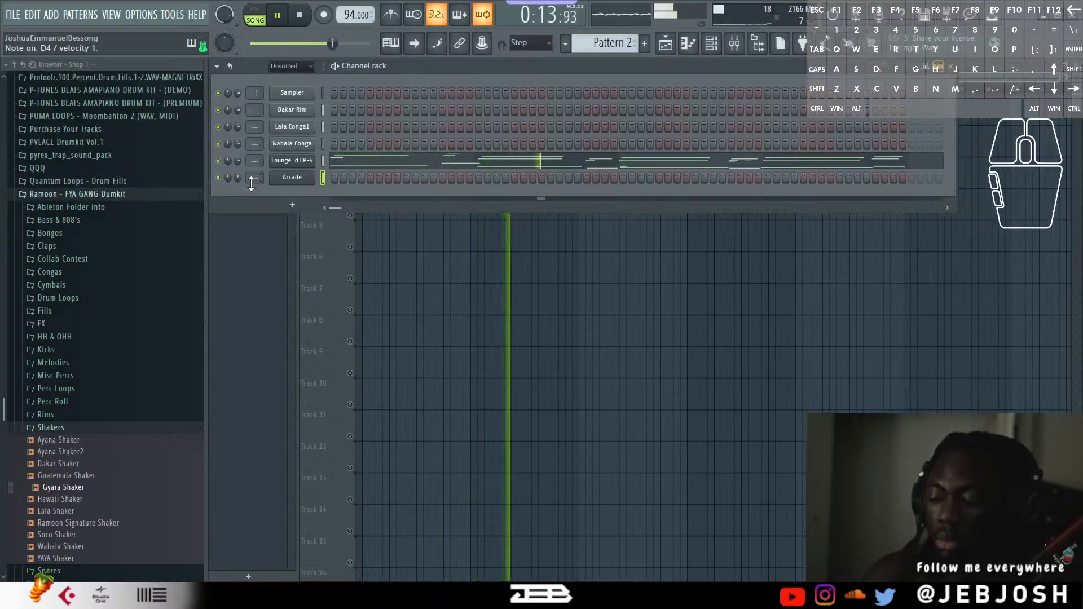
{"action": "key", "text": "space"}
Add a Kontakt instrument channel and list the instruments of its Scarbee Rickenbacker Bass library.
{"action": "left_click", "coordinate": [292, 201]}
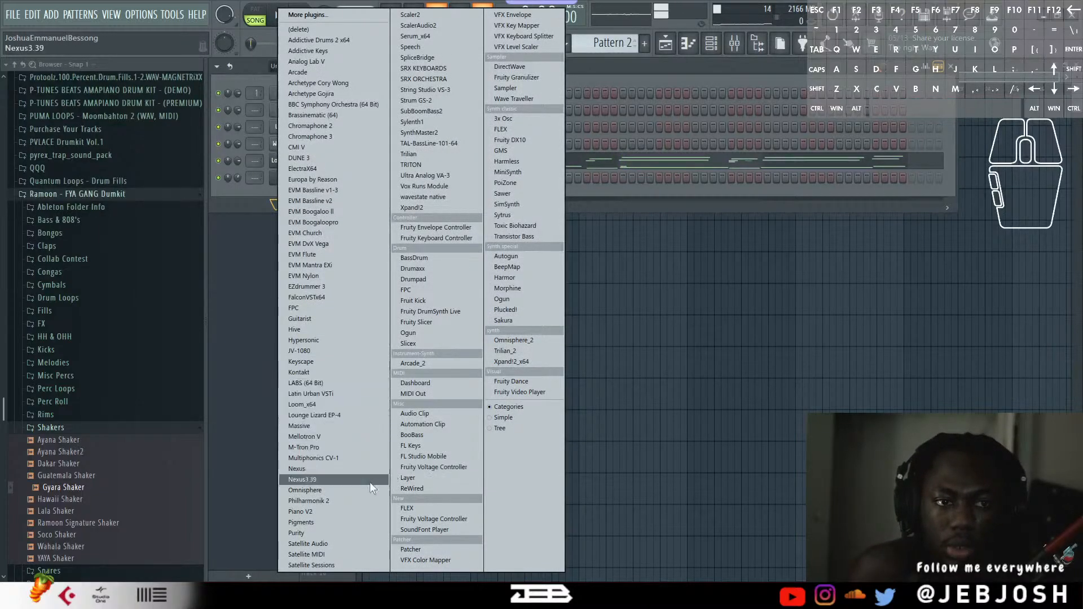
{"action": "left_click", "coordinate": [317, 374]}
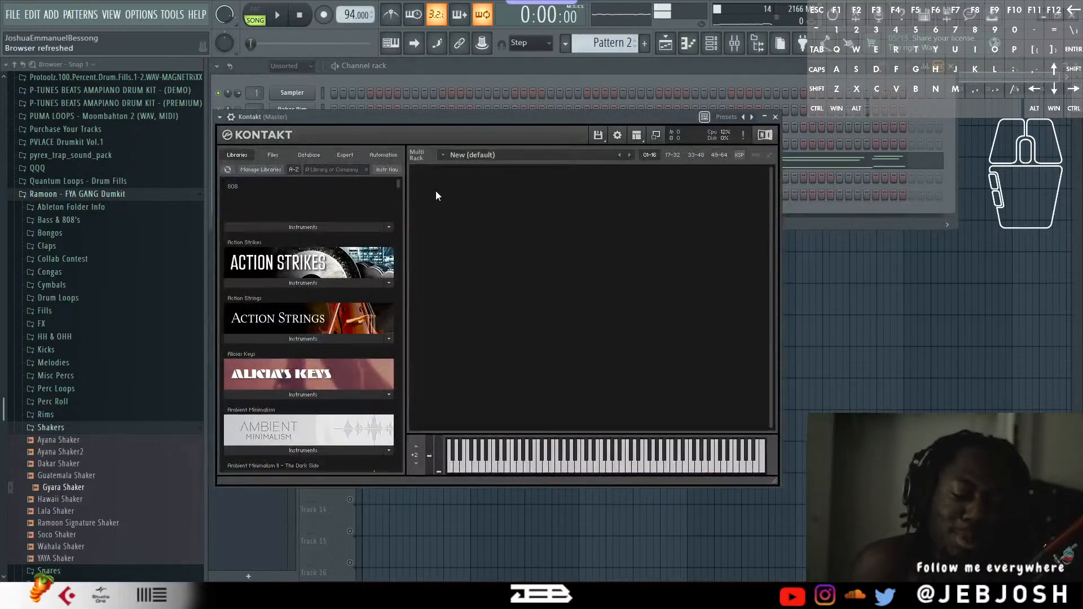
{"action": "left_click_drag", "start_coordinate": [397, 180], "coordinate": [403, 425]}
{"action": "scroll", "coordinate": [361, 384], "scroll_direction": "up", "scroll_amount": 6}
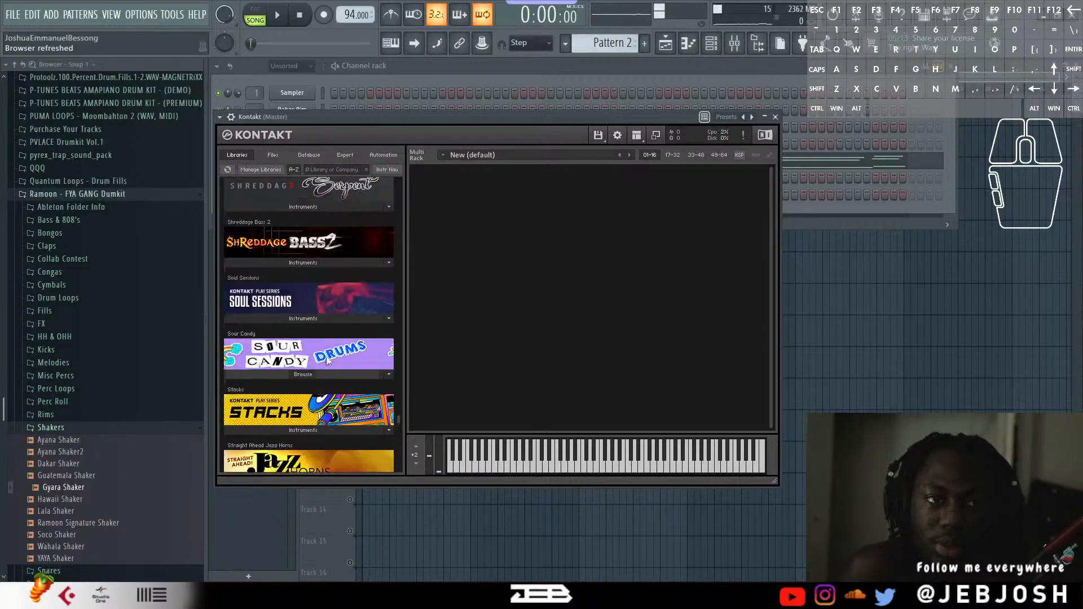
{"action": "scroll", "coordinate": [325, 354], "scroll_direction": "up", "scroll_amount": 8}
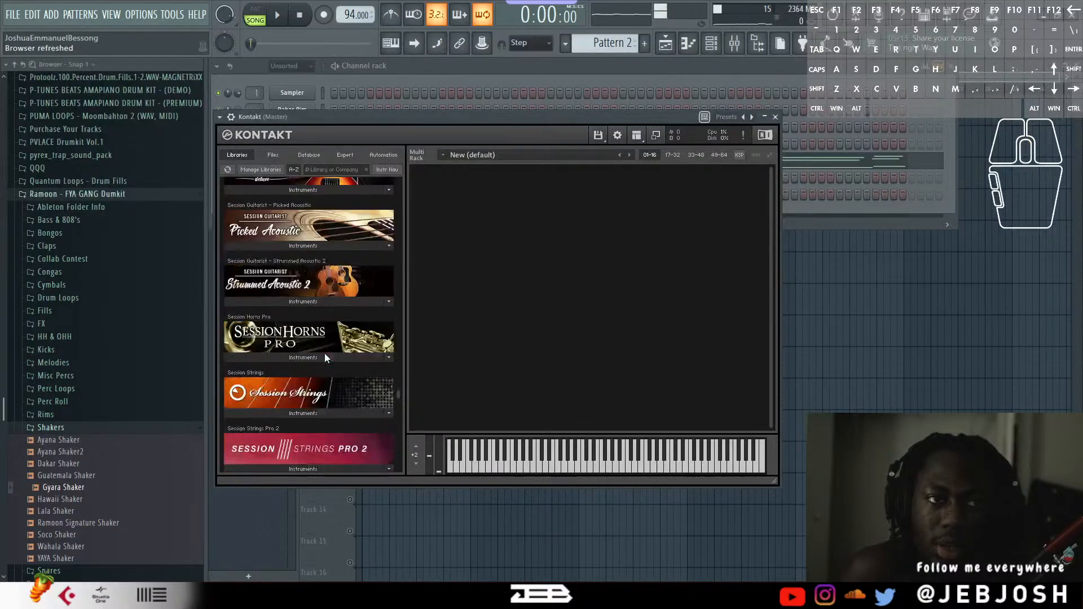
{"action": "scroll", "coordinate": [322, 350], "scroll_direction": "up", "scroll_amount": 6}
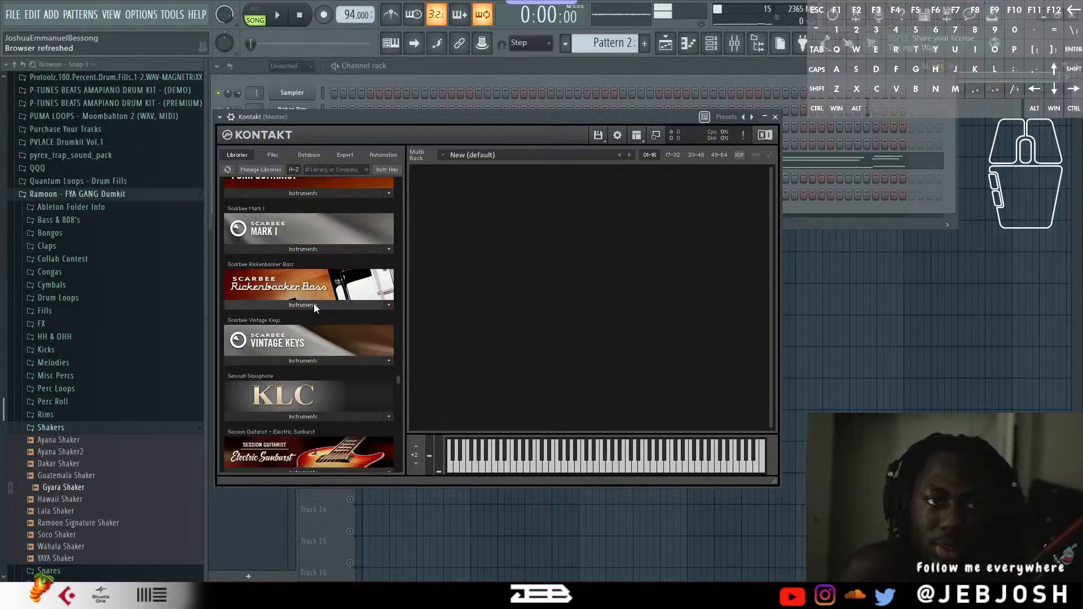
{"action": "left_click", "coordinate": [312, 305]}
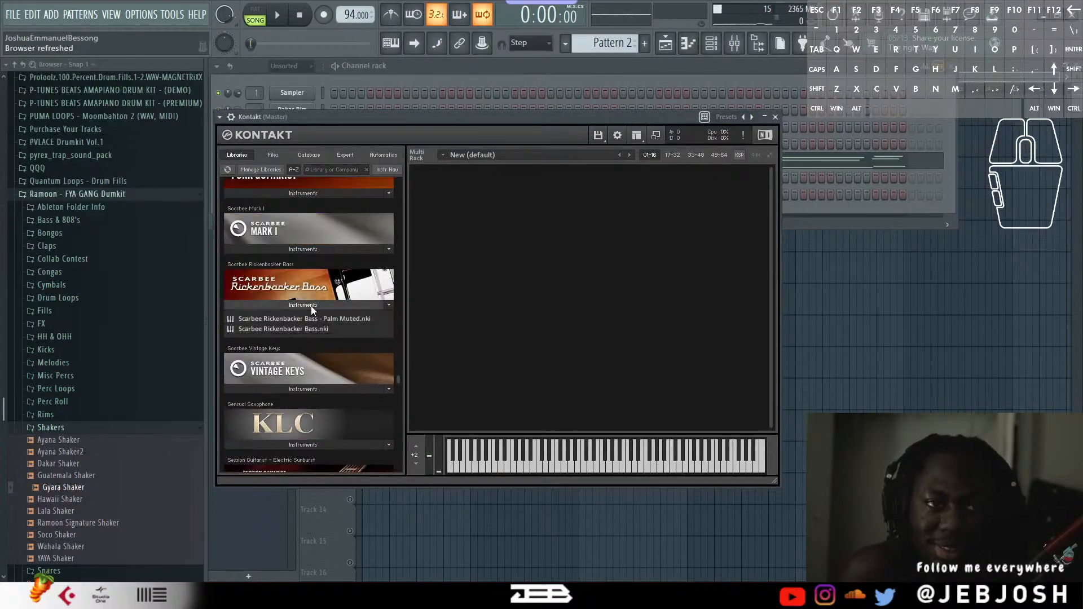
Load the Scarbee Rickenbacker Bass instrument in Kontakt and choose its Dub Bass preset.
{"action": "double_click", "coordinate": [292, 330]}
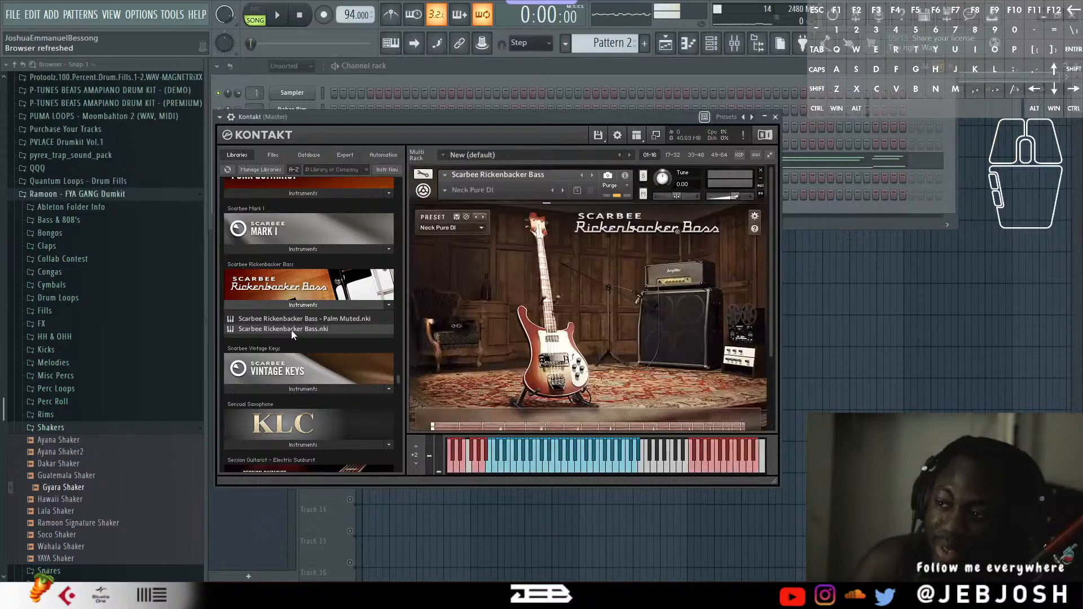
{"action": "left_click", "coordinate": [478, 228]}
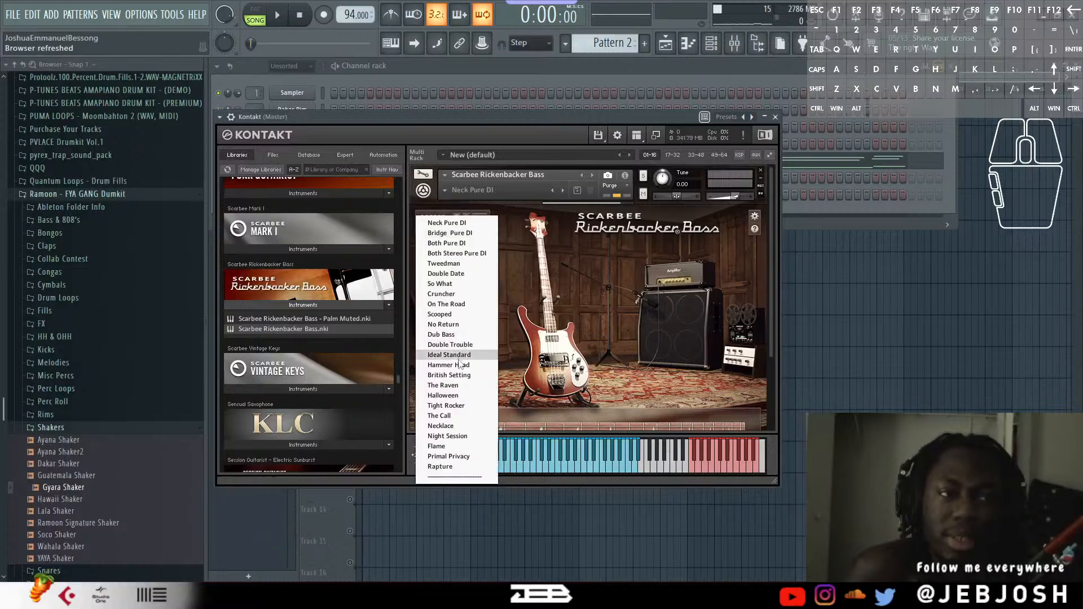
{"action": "left_click", "coordinate": [462, 334]}
Open the Kontakt channel's piano roll and place bass notes under the chords: B4, D5, A4, F#4, G4, F#4, G4 and A4.
{"action": "left_click", "coordinate": [519, 73]}
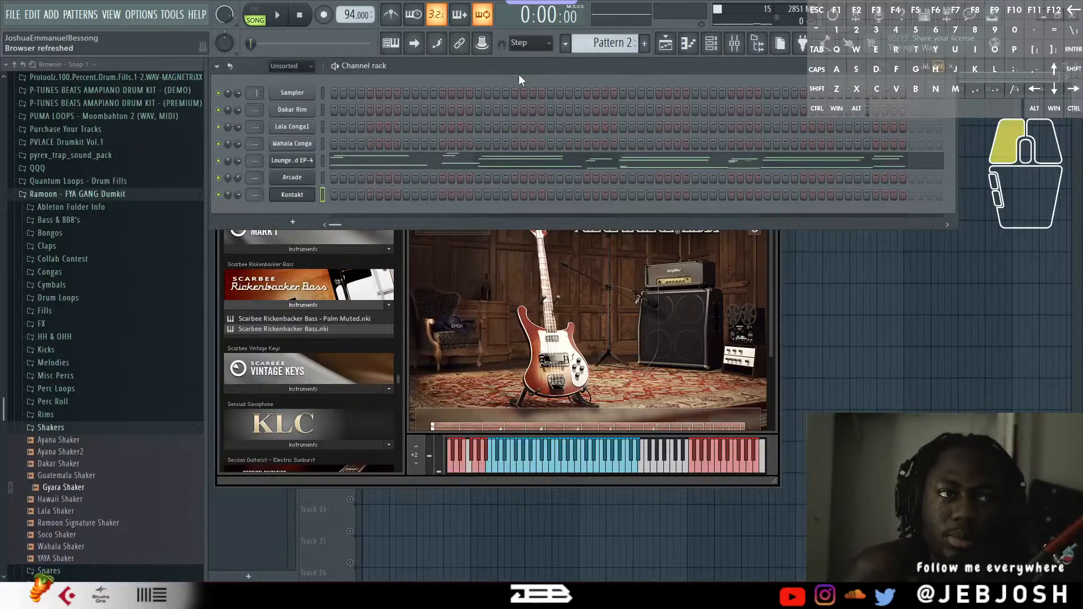
{"action": "right_click", "coordinate": [309, 196]}
{"action": "left_click", "coordinate": [339, 195]}
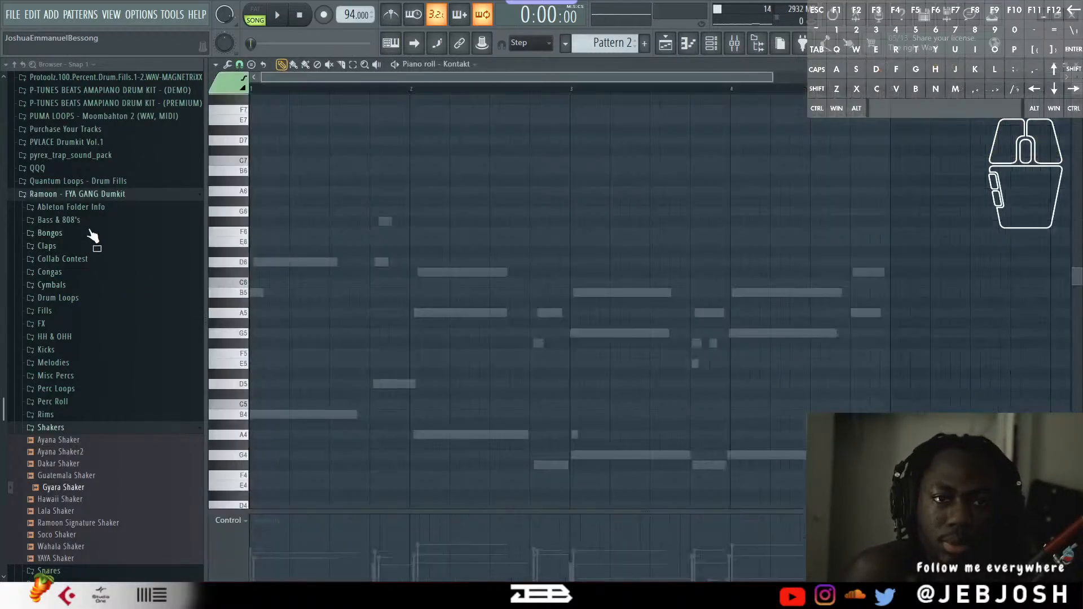
{"action": "key", "text": "space"}
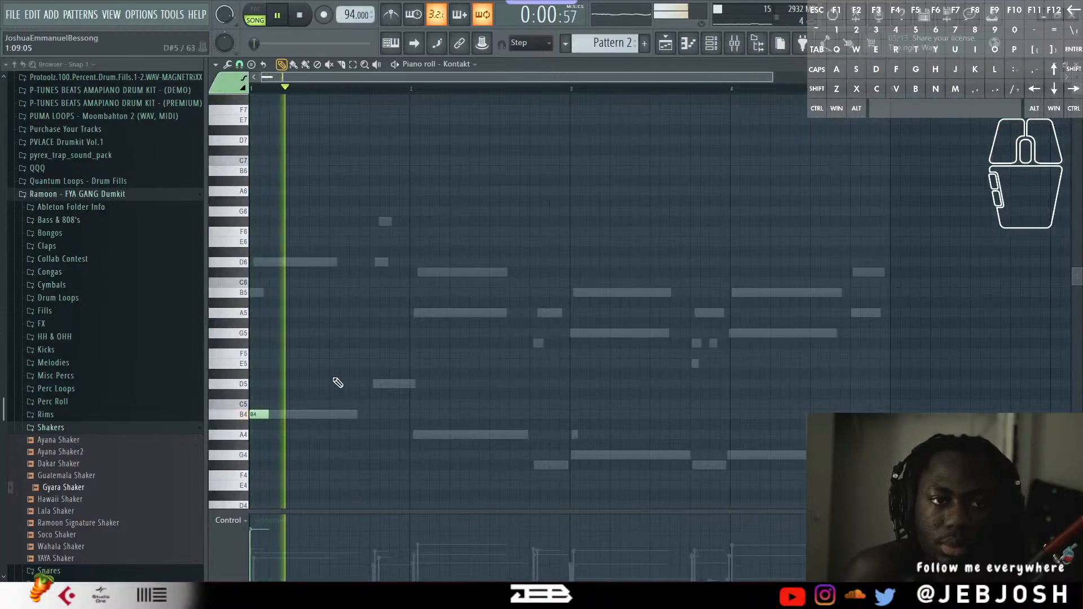
{"action": "left_click", "coordinate": [374, 395]}
{"action": "key", "text": "space"}
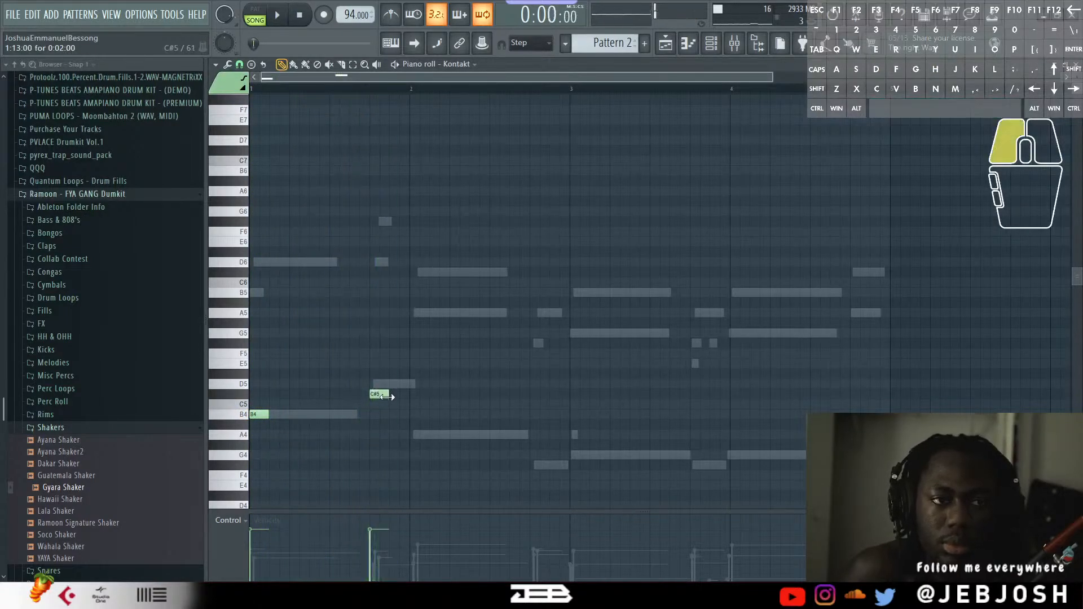
{"action": "key", "text": "space"}
{"action": "left_click", "coordinate": [535, 464]}
{"action": "left_click", "coordinate": [574, 455]}
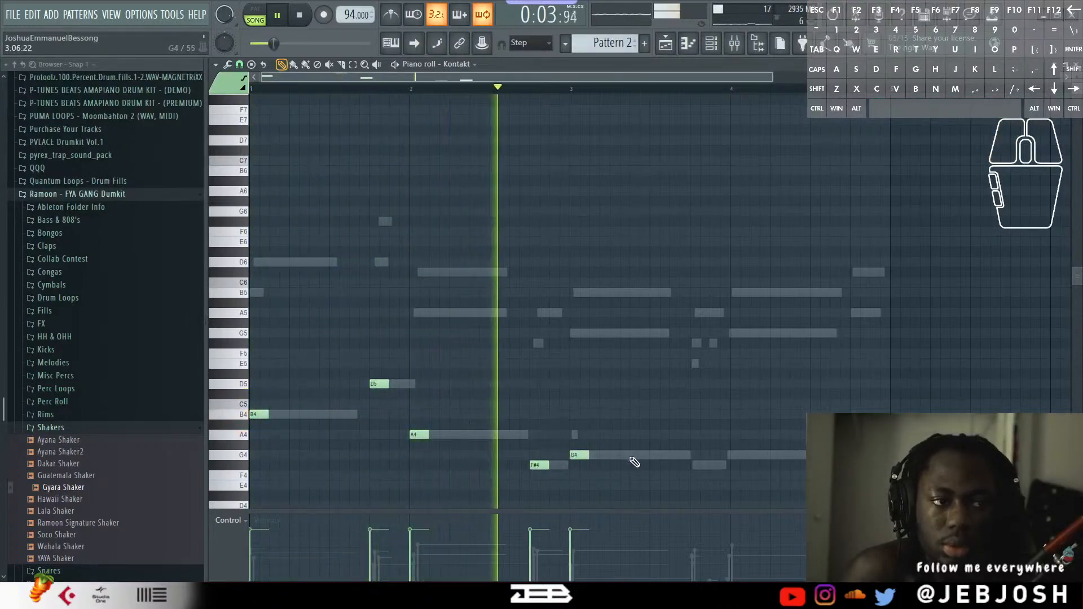
{"action": "left_click", "coordinate": [698, 465]}
{"action": "left_click", "coordinate": [736, 454]}
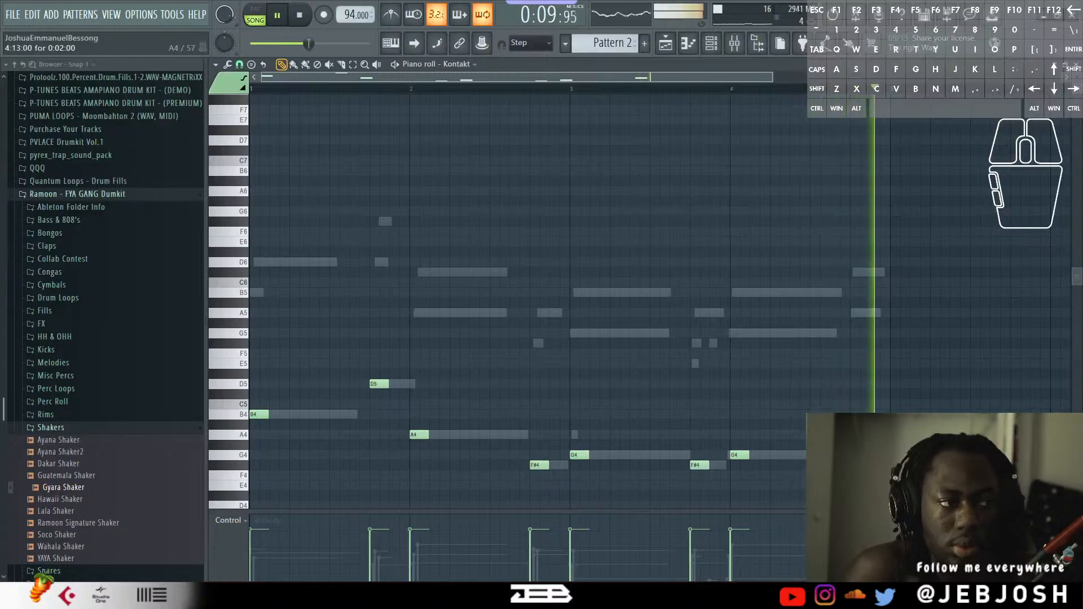
Add higher bass notes in the Kontakt part: D6 at step 7 of bar 1 and A5 at step 7 of bar 2.
{"action": "left_click", "coordinate": [314, 272]}
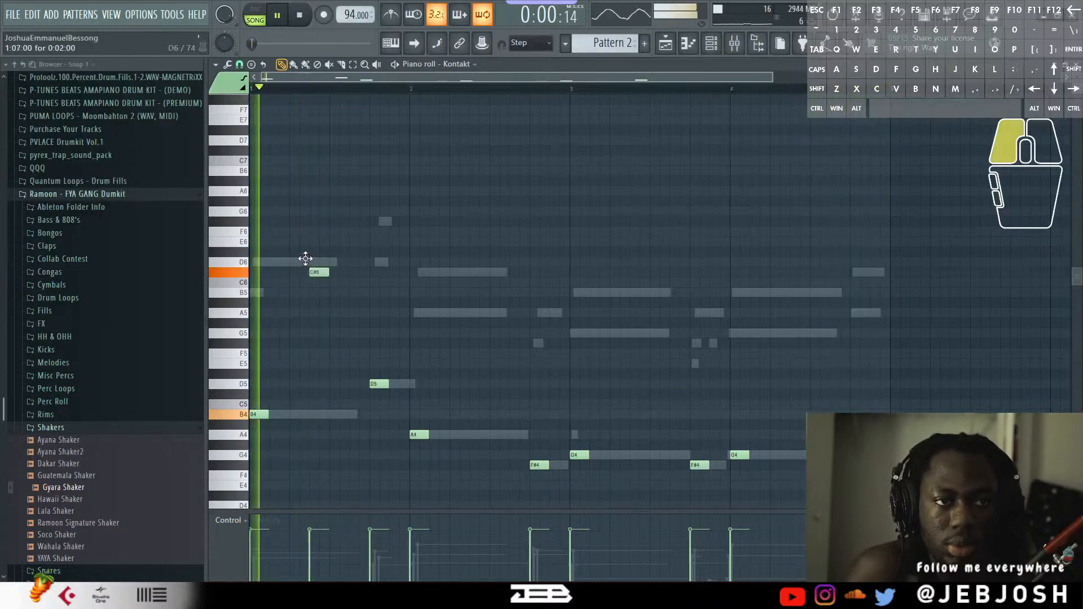
{"action": "left_click_drag", "start_coordinate": [306, 258], "coordinate": [316, 259]}
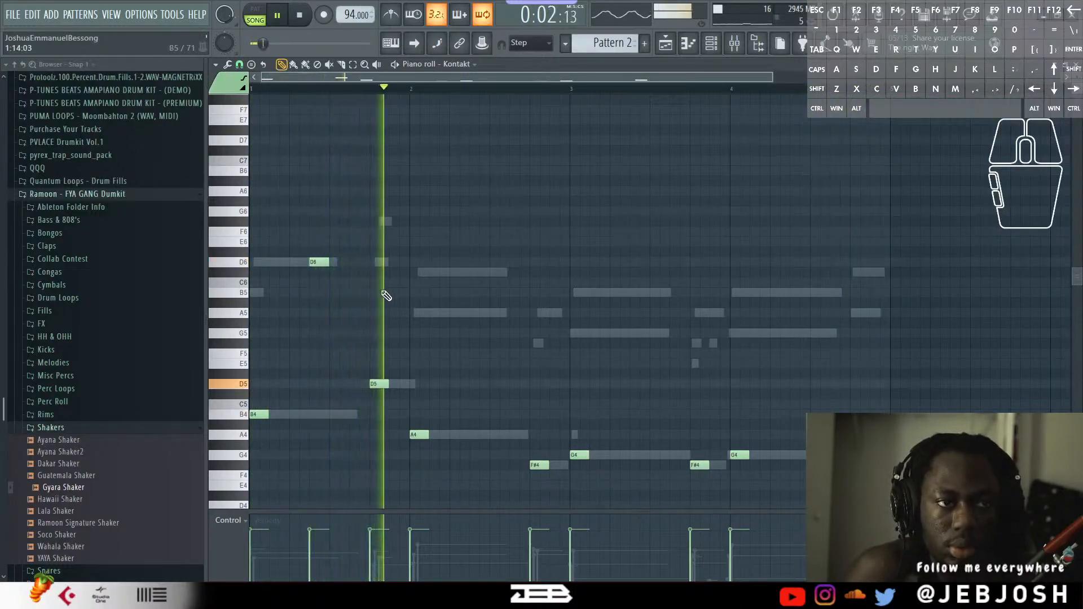
{"action": "key", "text": "space"}
{"action": "left_click", "coordinate": [487, 313]}
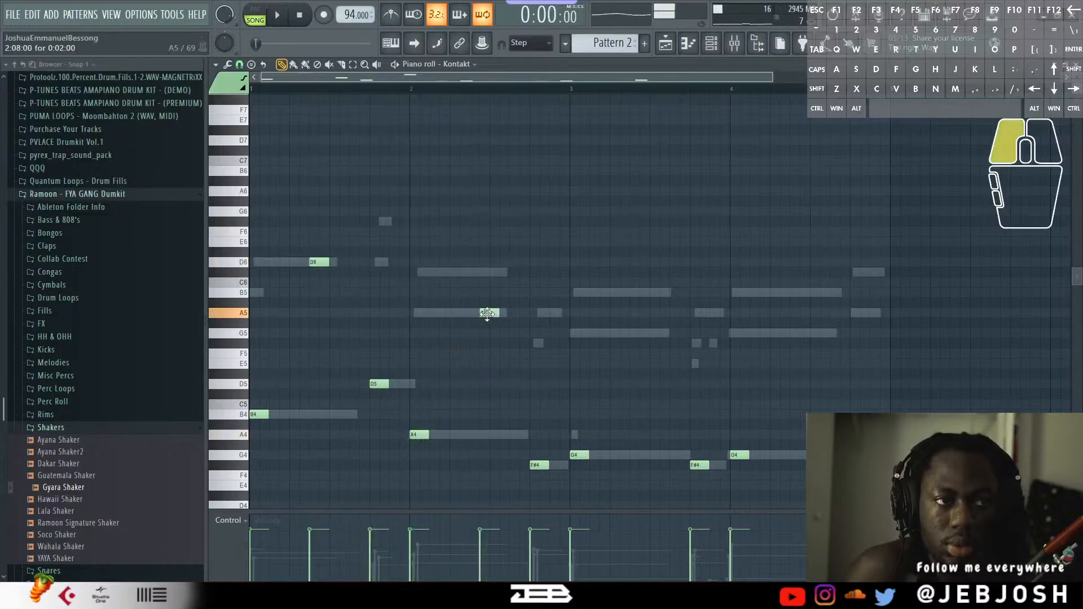
{"action": "key", "text": "space"}
{"action": "left_click_drag", "start_coordinate": [486, 313], "coordinate": [477, 313]}
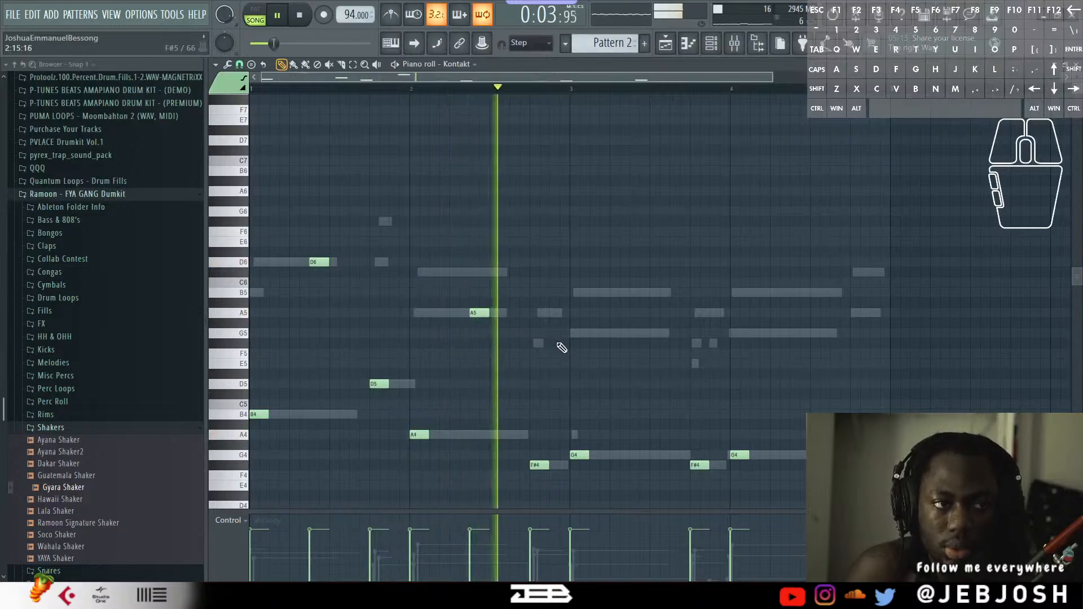
Add a G5 note at step 7 of bars 3 and 4 in the Kontakt bass part and stop playback.
{"action": "left_click", "coordinate": [640, 334]}
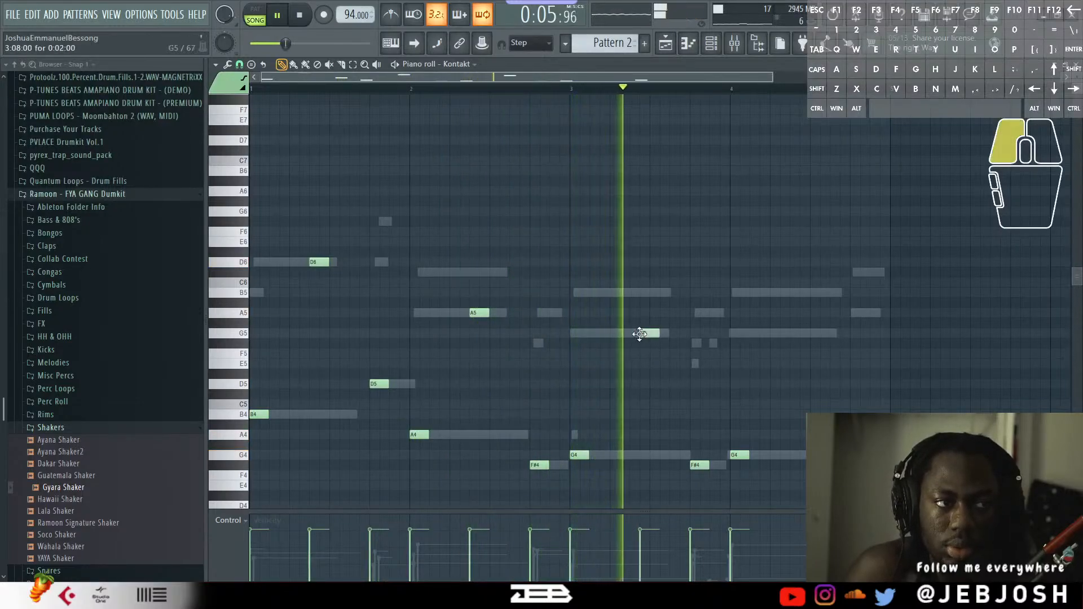
{"action": "left_click_drag", "start_coordinate": [640, 333], "coordinate": [630, 333]}
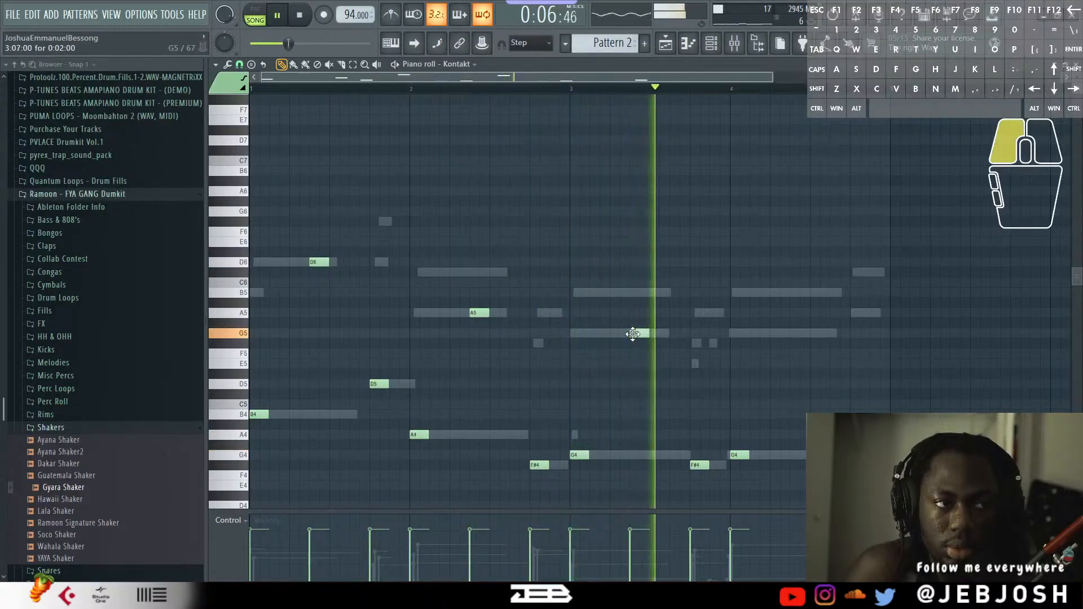
{"action": "left_click", "coordinate": [800, 334]}
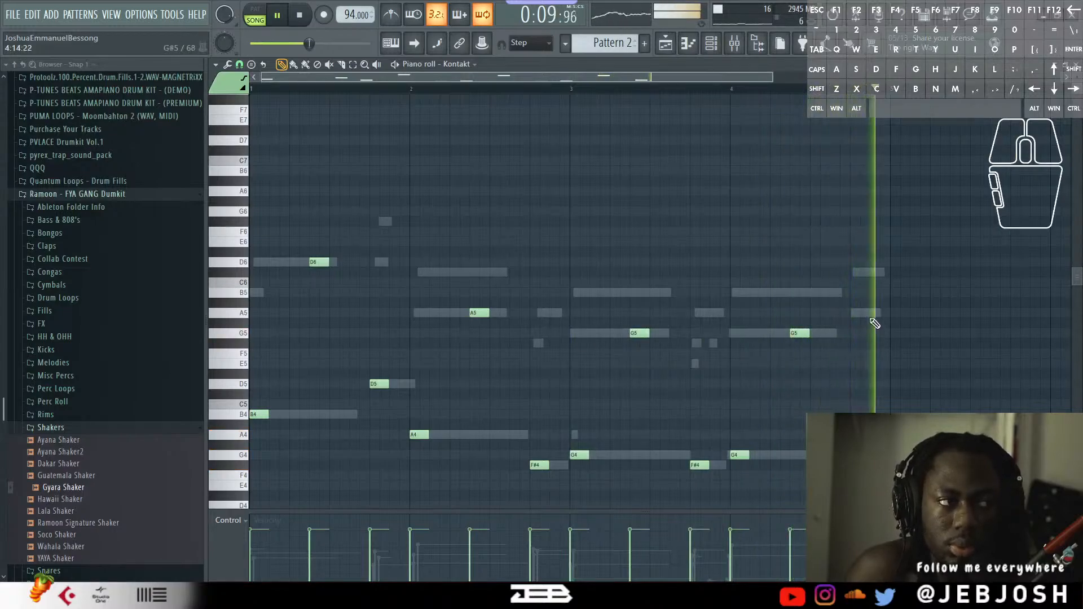
{"action": "key", "text": "space"}
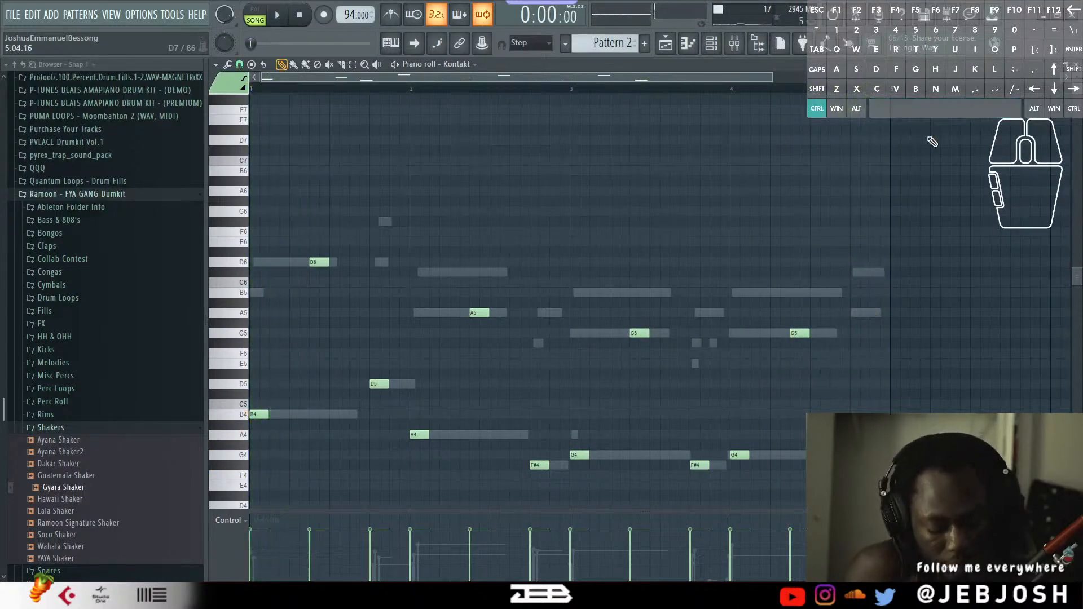
Transpose the whole Kontakt bass part down one octave, play it back and close the piano roll.
{"action": "key", "text": "ctrl+Down"}
{"action": "key", "text": "space"}
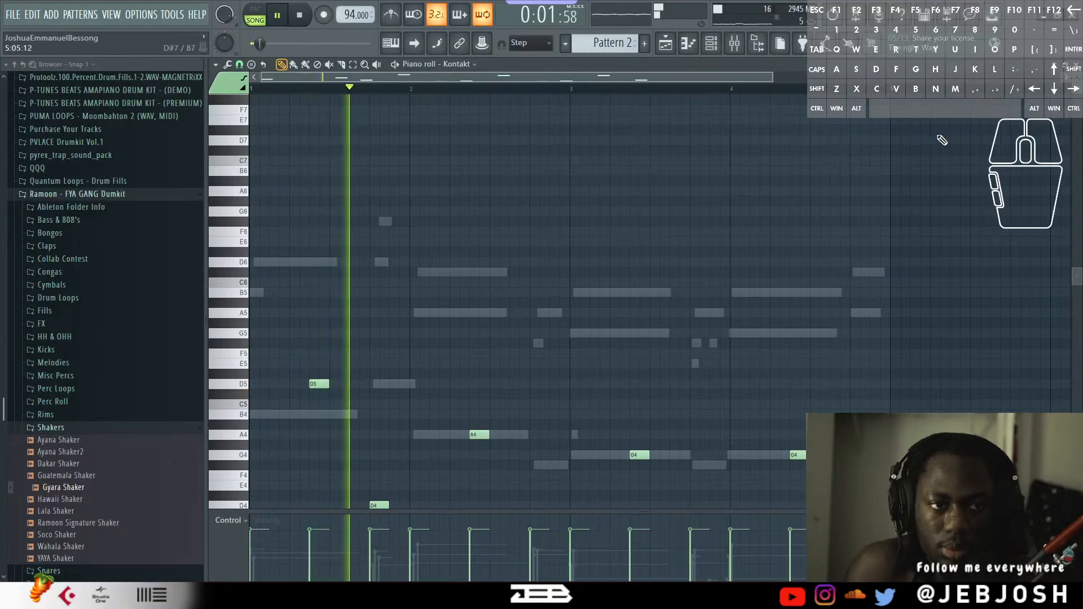
{"action": "scroll", "coordinate": [1030, 94], "scroll_direction": "down", "scroll_amount": 2}
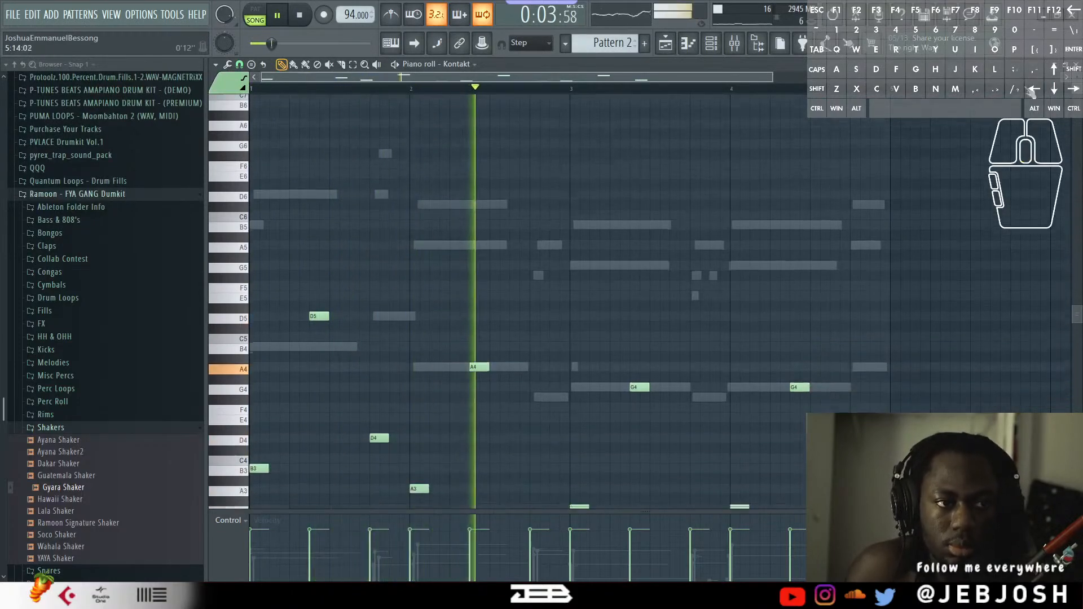
{"action": "key", "text": "space"}
{"action": "key", "text": "Escape"}
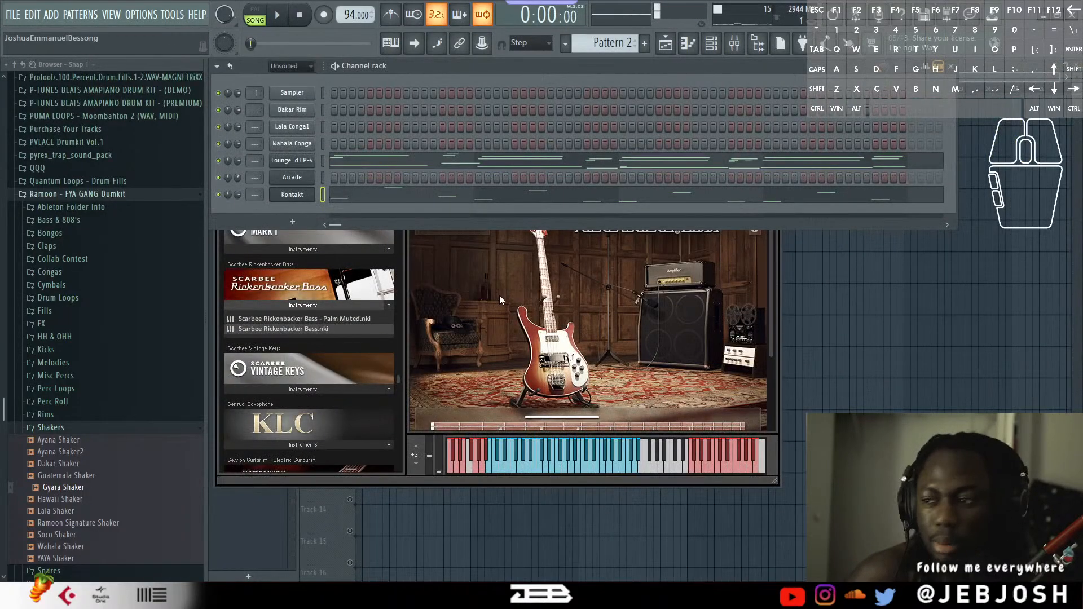
Change the Rickenbacker Bass preset in Kontakt to British Setting.
{"action": "left_click", "coordinate": [499, 297]}
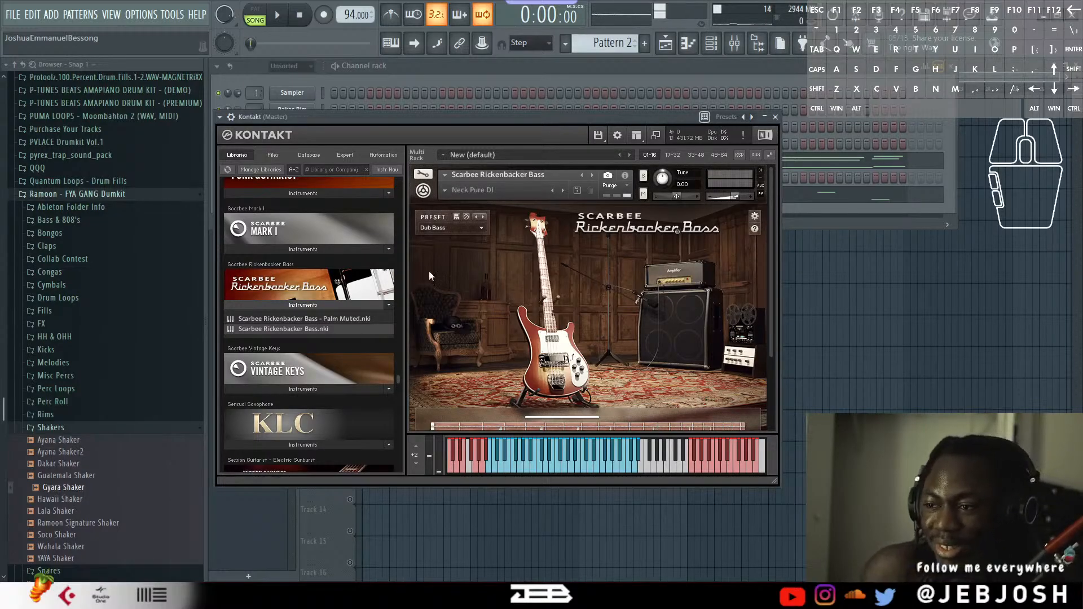
{"action": "left_click", "coordinate": [472, 235]}
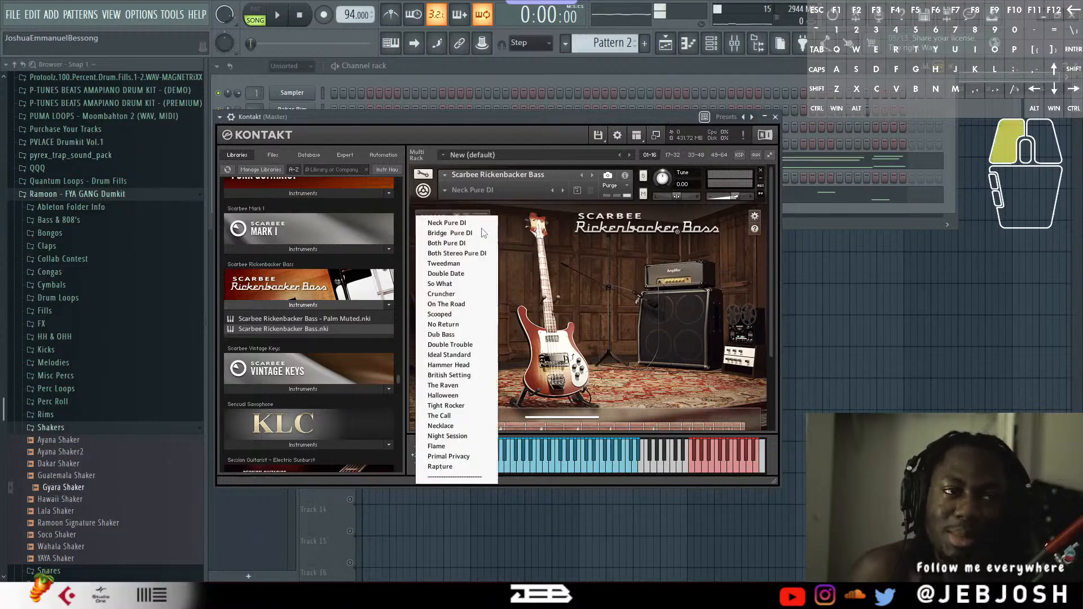
{"action": "left_click", "coordinate": [452, 376]}
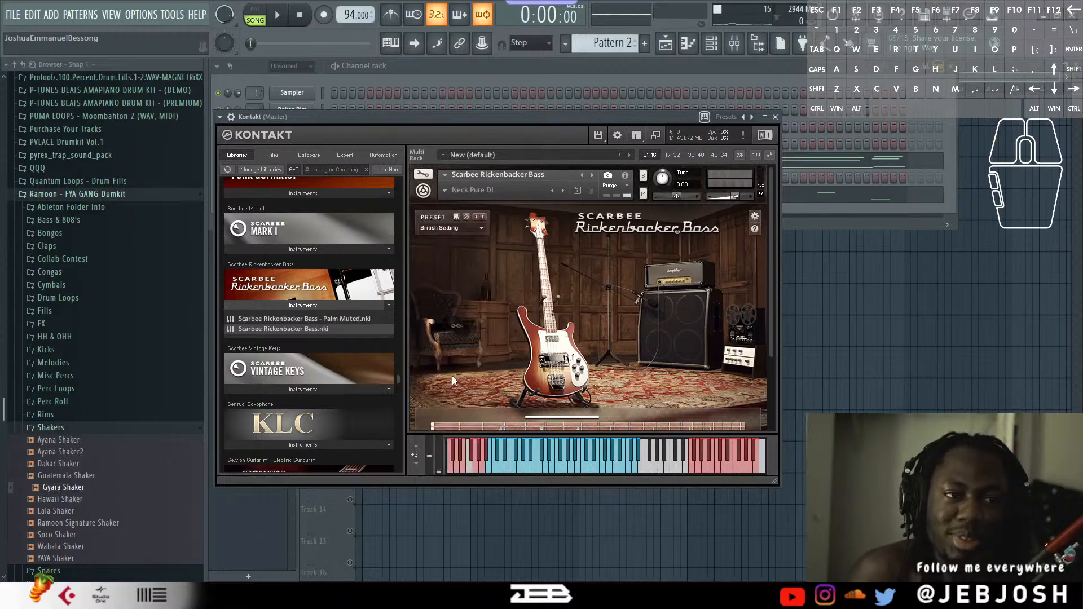
Play the arrangement and lower the Kontakt channel's volume to about 57%.
{"action": "left_click", "coordinate": [278, 19]}
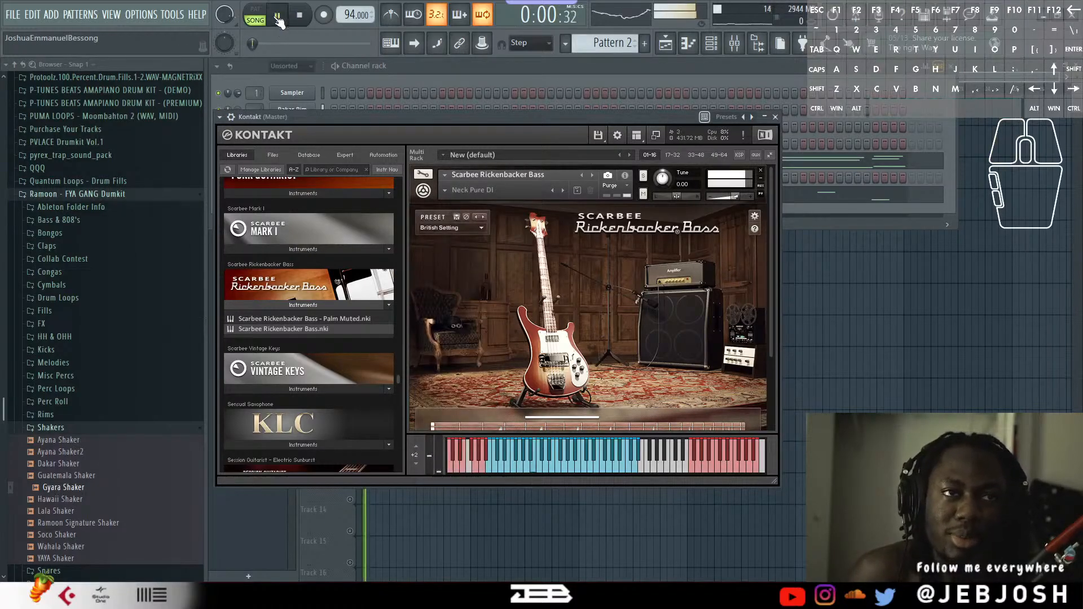
{"action": "left_click", "coordinate": [364, 101]}
{"action": "left_click_drag", "start_coordinate": [238, 195], "coordinate": [238, 204]}
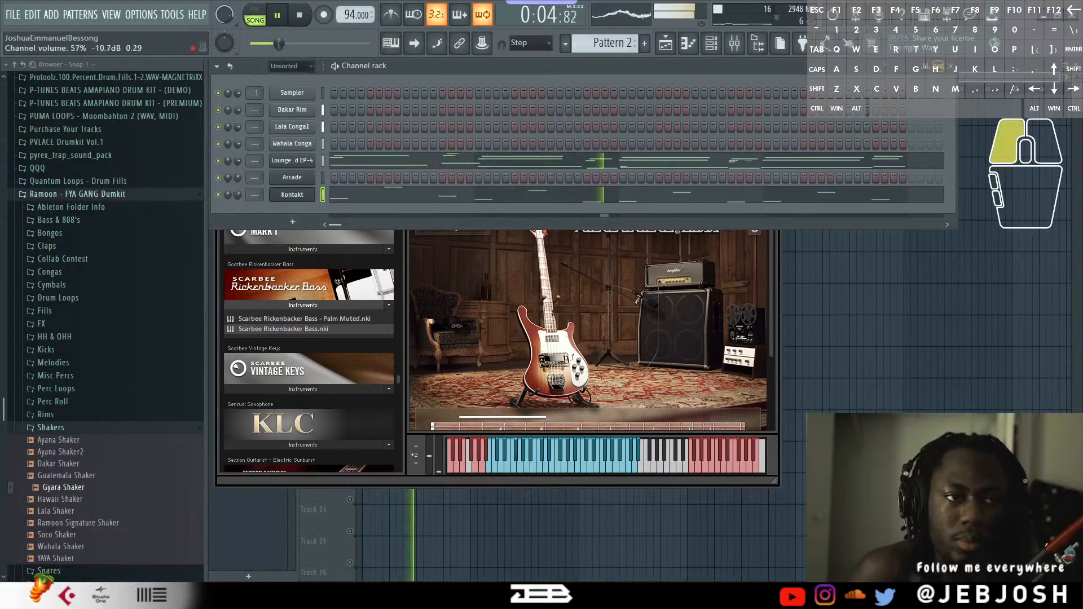
Audition the Hammer Head preset of the Rickenbacker Bass against the arrangement and switch to Ideal Standard.
{"action": "left_click", "coordinate": [519, 265]}
{"action": "key", "text": "space"}
{"action": "left_click", "coordinate": [475, 218]}
{"action": "key", "text": "space"}
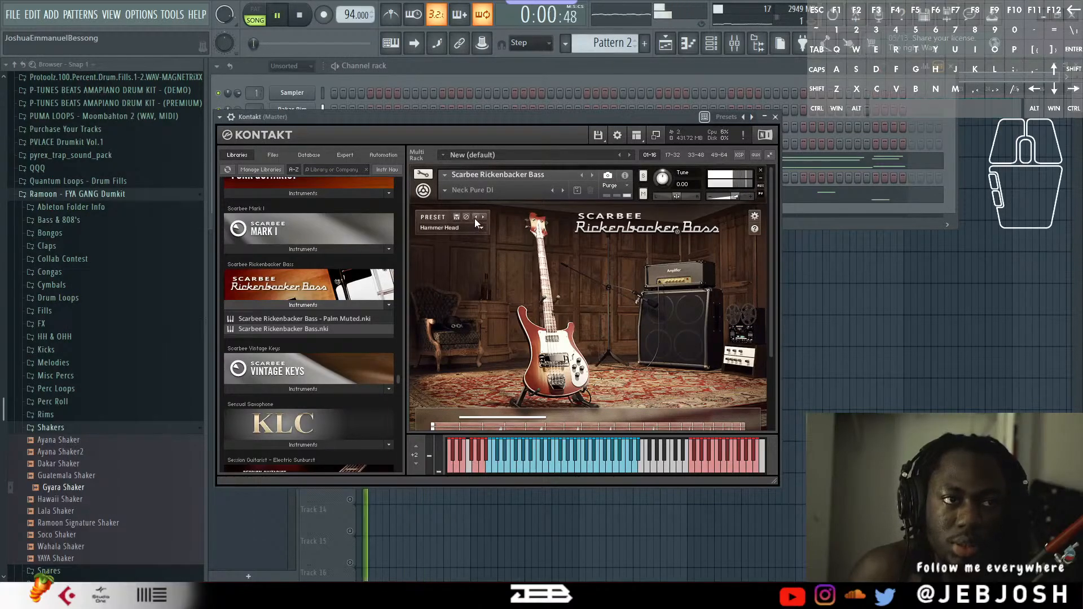
{"action": "left_click", "coordinate": [475, 219]}
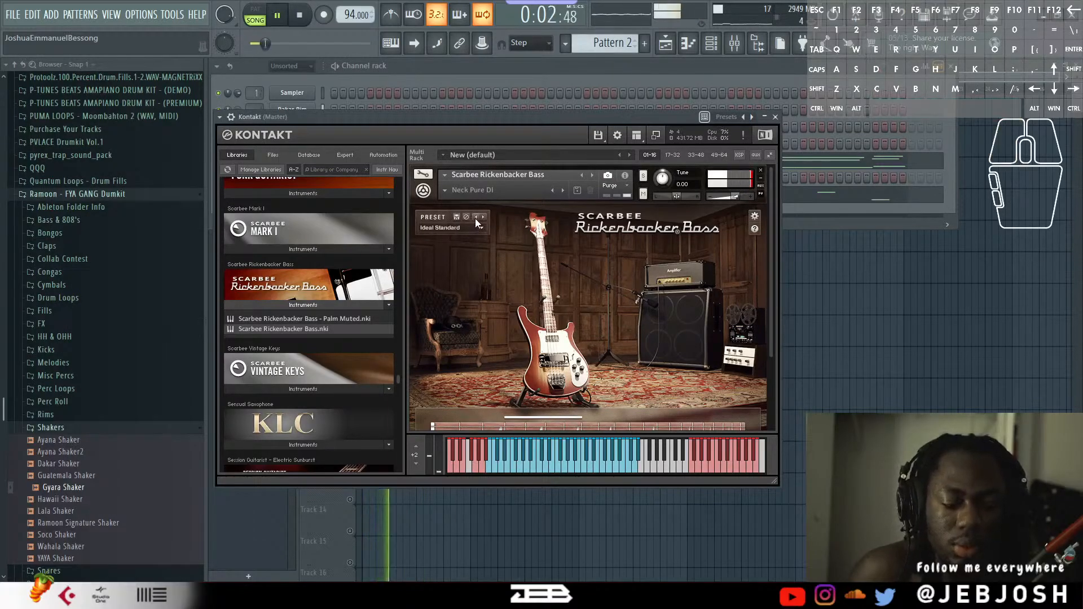
Mute the four higher notes of the Kontakt bass part (D5, A4 and both G4) and close the piano roll.
{"action": "left_click", "coordinate": [472, 74]}
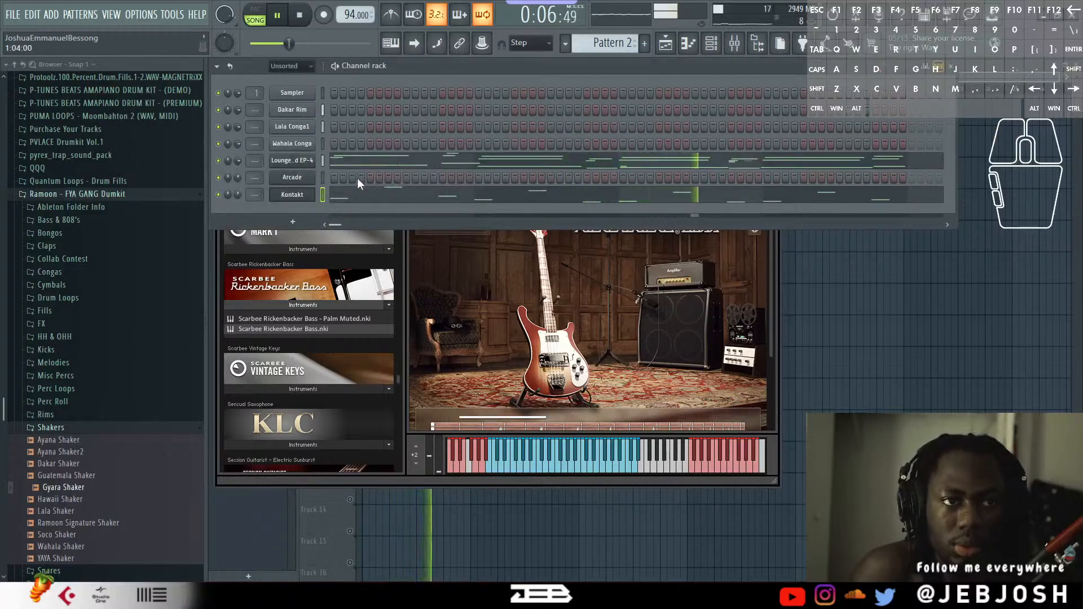
{"action": "left_click", "coordinate": [355, 194]}
{"action": "key", "text": "space"}
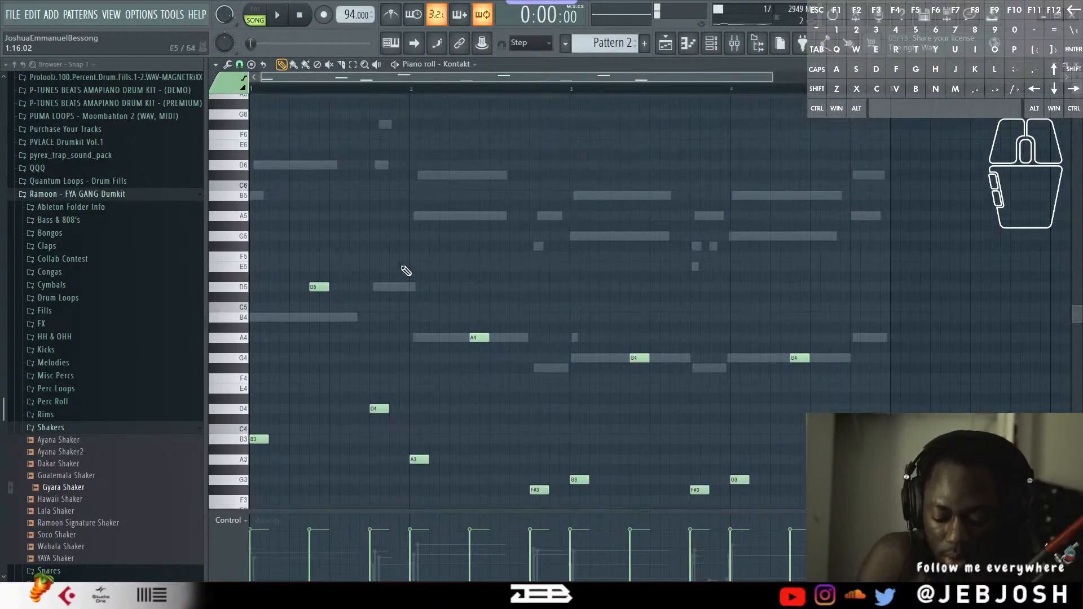
{"action": "key", "text": "space"}
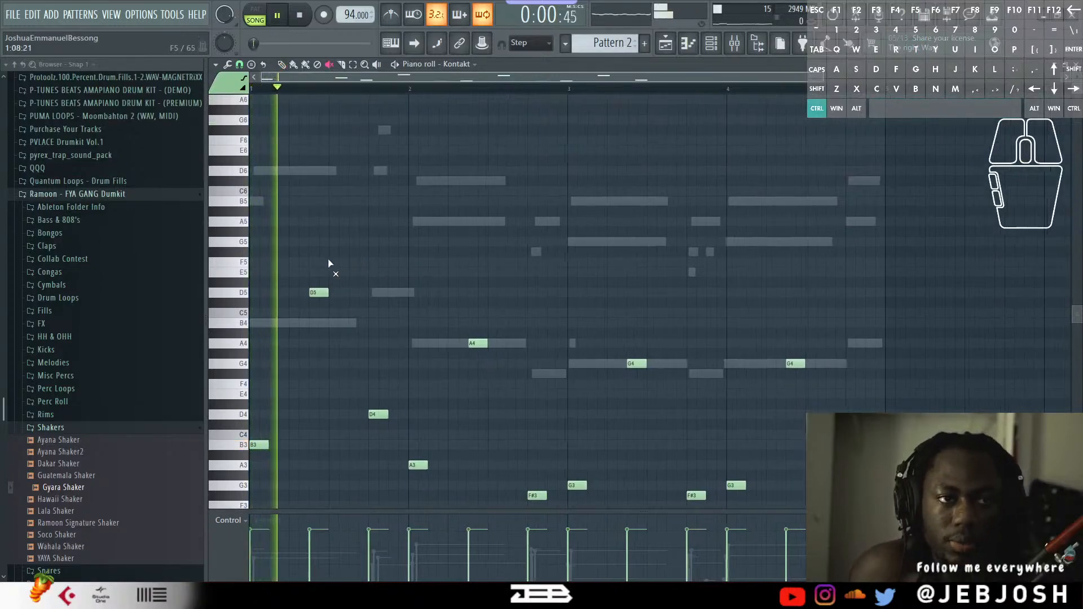
{"action": "scroll", "coordinate": [331, 266], "scroll_direction": "down", "scroll_amount": 1}
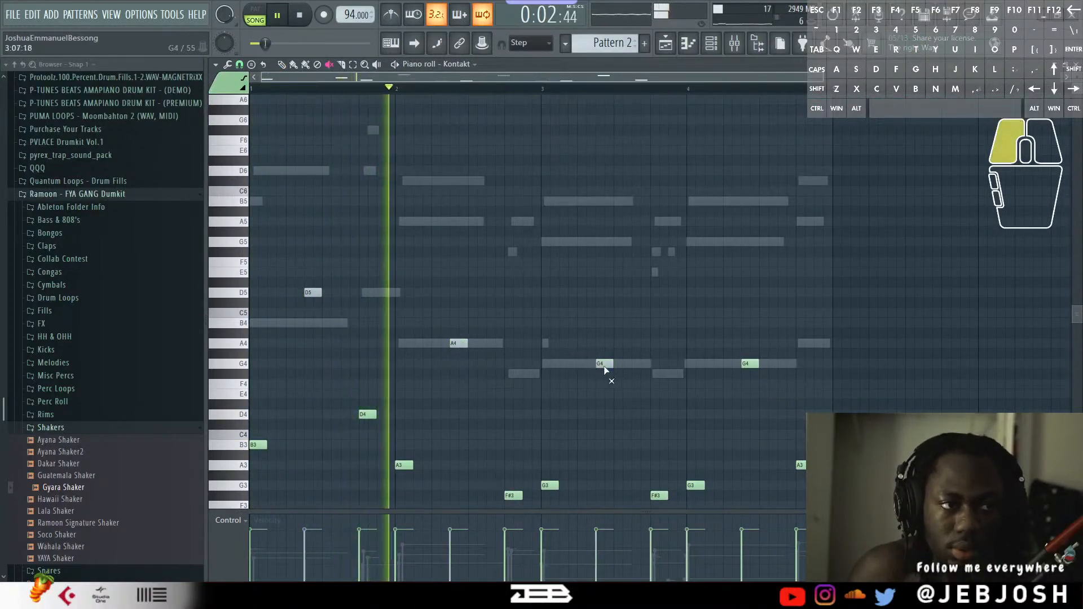
{"action": "scroll", "coordinate": [621, 361], "scroll_direction": "down", "scroll_amount": 5}
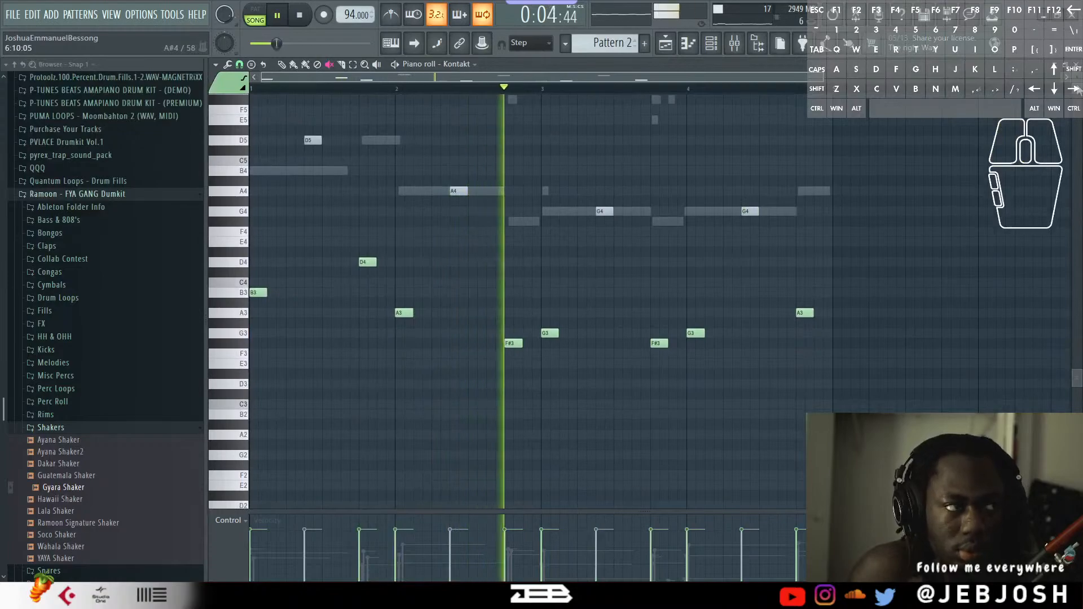
{"action": "left_click", "coordinate": [1073, 64]}
Collapse the Shakers folder in the browser and look through the sample packs below it.
{"action": "left_click", "coordinate": [292, 222]}
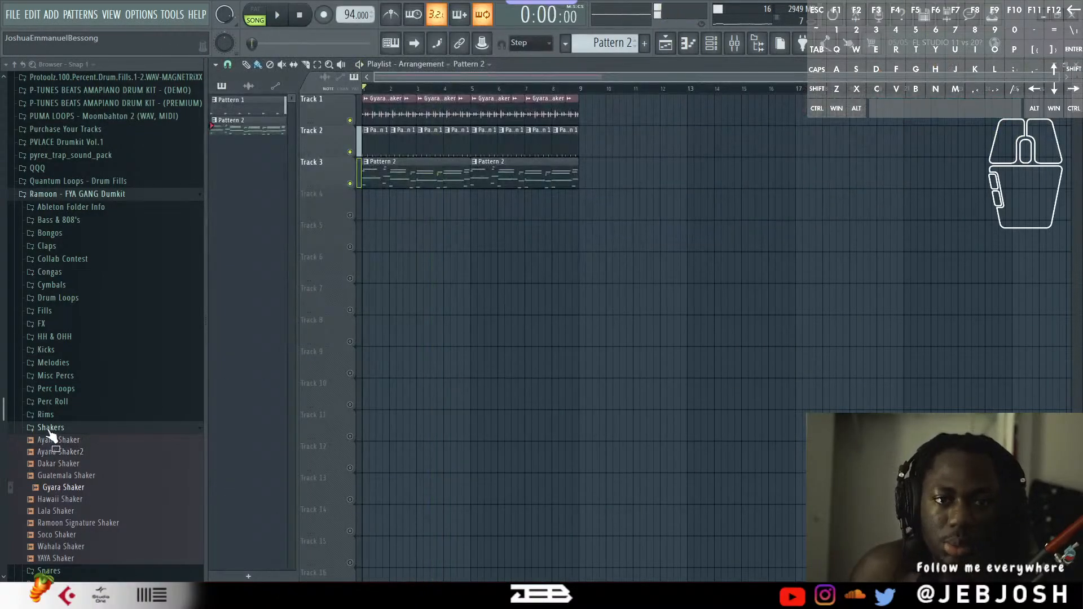
{"action": "left_click", "coordinate": [50, 429]}
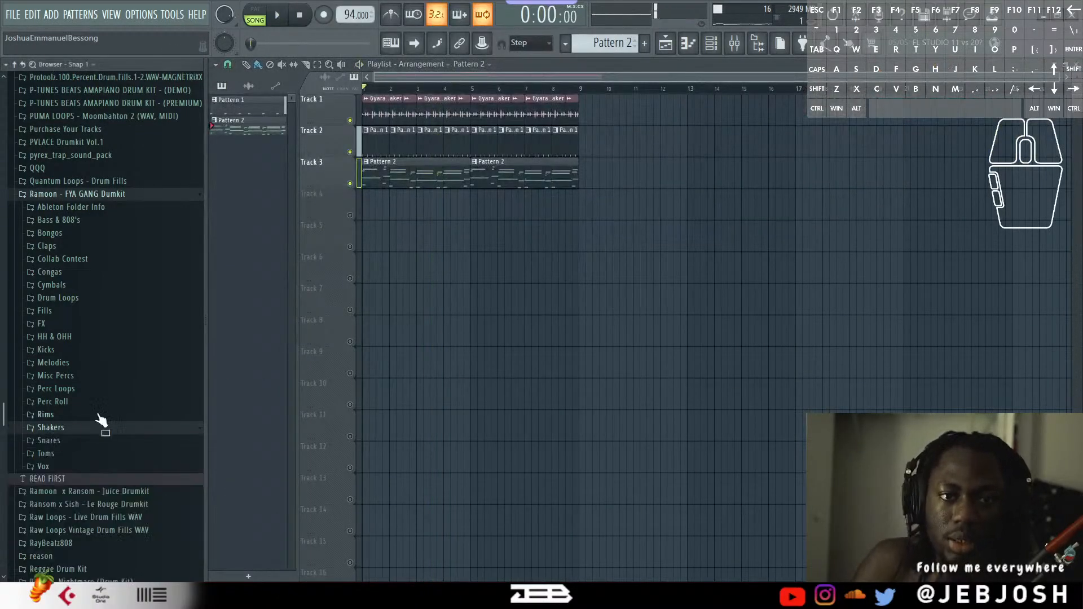
{"action": "scroll", "coordinate": [56, 414], "scroll_direction": "down", "scroll_amount": 15}
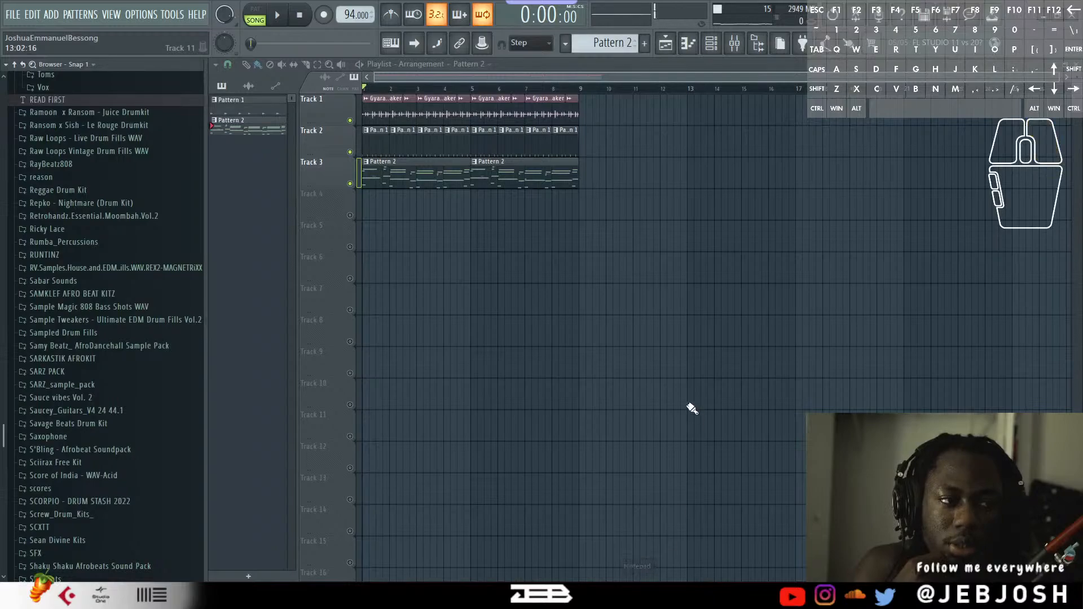
Switch to Notepad and open SCALES2.txt to look up the notes of the scales.
{"action": "right_click", "coordinate": [638, 596]}
{"action": "left_click", "coordinate": [609, 295]}
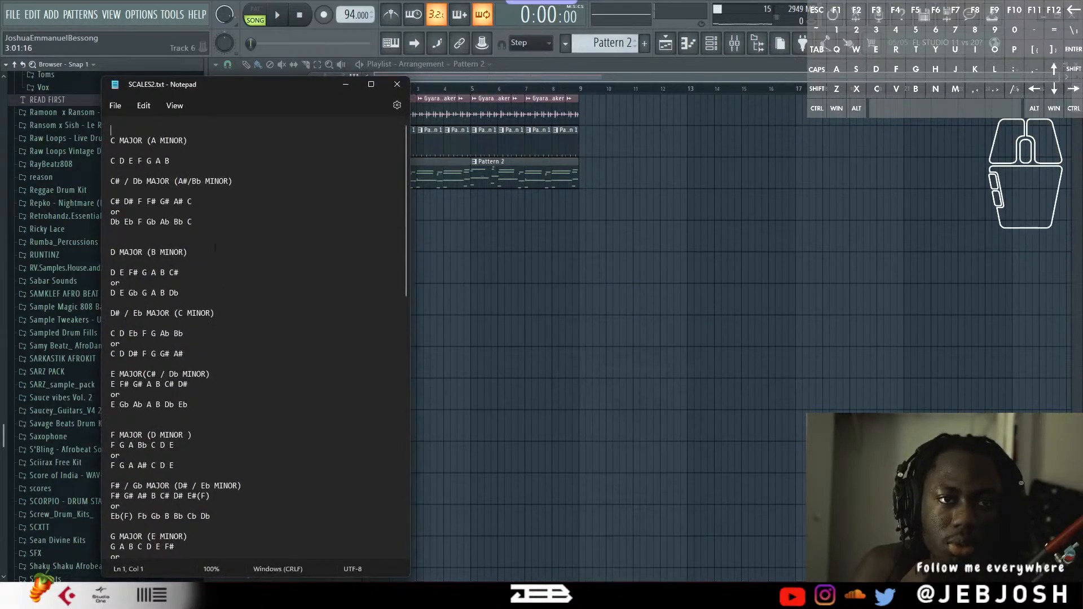
Switch back to FL Studio and expand the Vesh folder among the sample packs in the browser.
{"action": "right_click", "coordinate": [638, 319]}
{"action": "scroll", "coordinate": [90, 375], "scroll_direction": "down", "scroll_amount": 12}
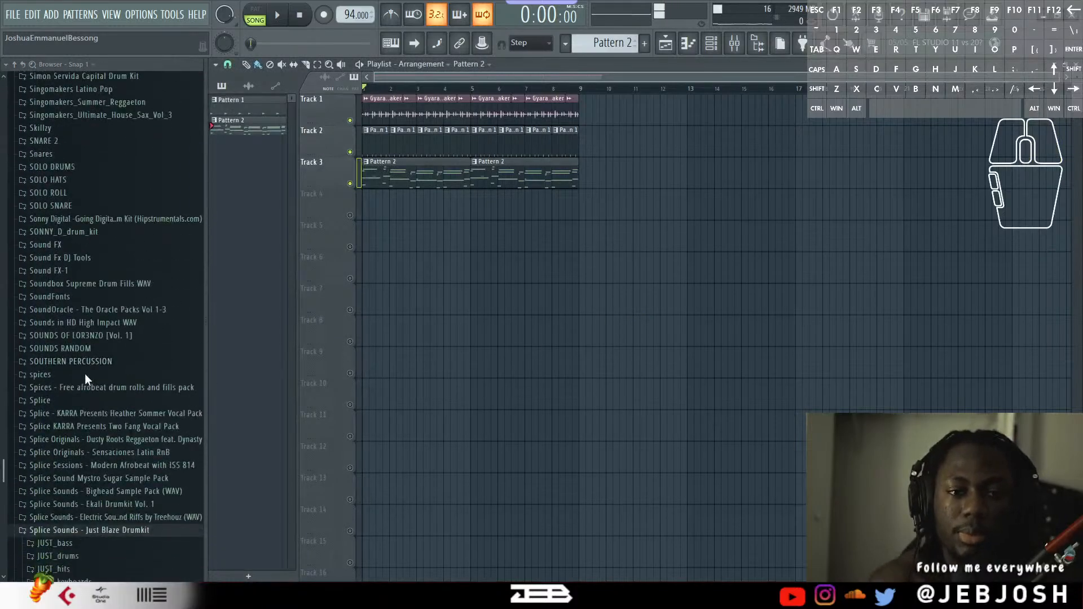
{"action": "scroll", "coordinate": [83, 374], "scroll_direction": "down", "scroll_amount": 15}
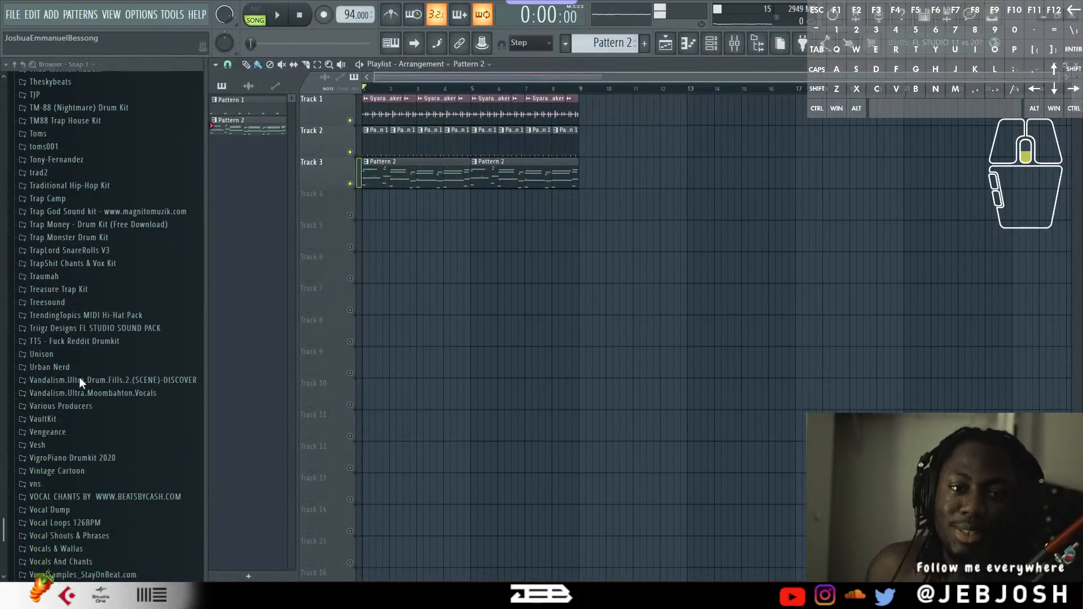
{"action": "scroll", "coordinate": [79, 378], "scroll_direction": "down", "scroll_amount": 3}
{"action": "left_click", "coordinate": [49, 363]}
Look through the wet saxophone loops of the JAGA - Afropiano & AfroBeat Saxophone Kit and collapse the kit.
{"action": "scroll", "coordinate": [69, 438], "scroll_direction": "down", "scroll_amount": 2}
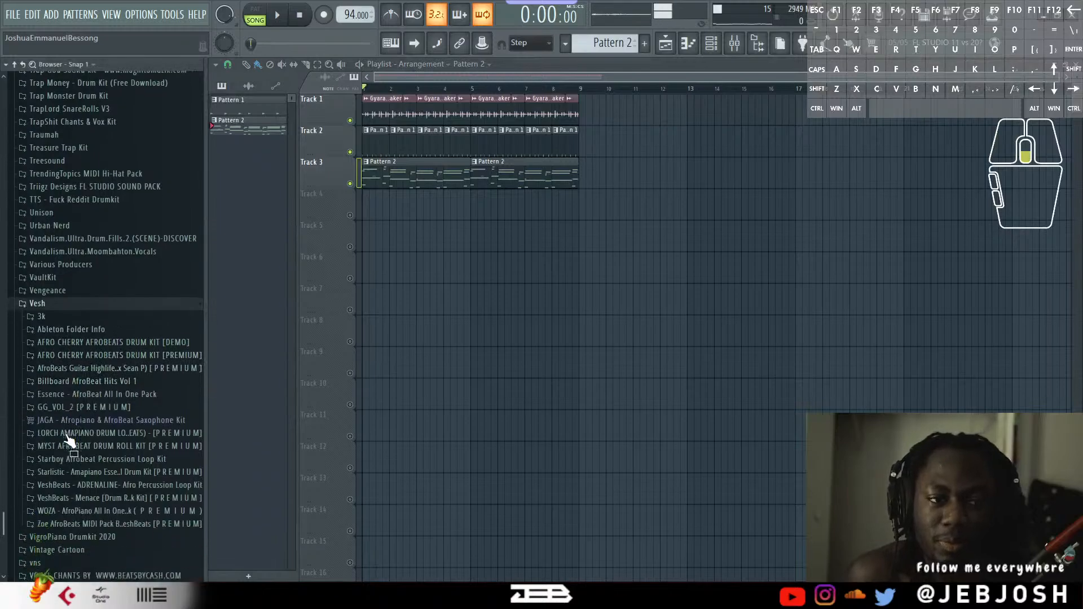
{"action": "scroll", "coordinate": [68, 439], "scroll_direction": "down", "scroll_amount": 3}
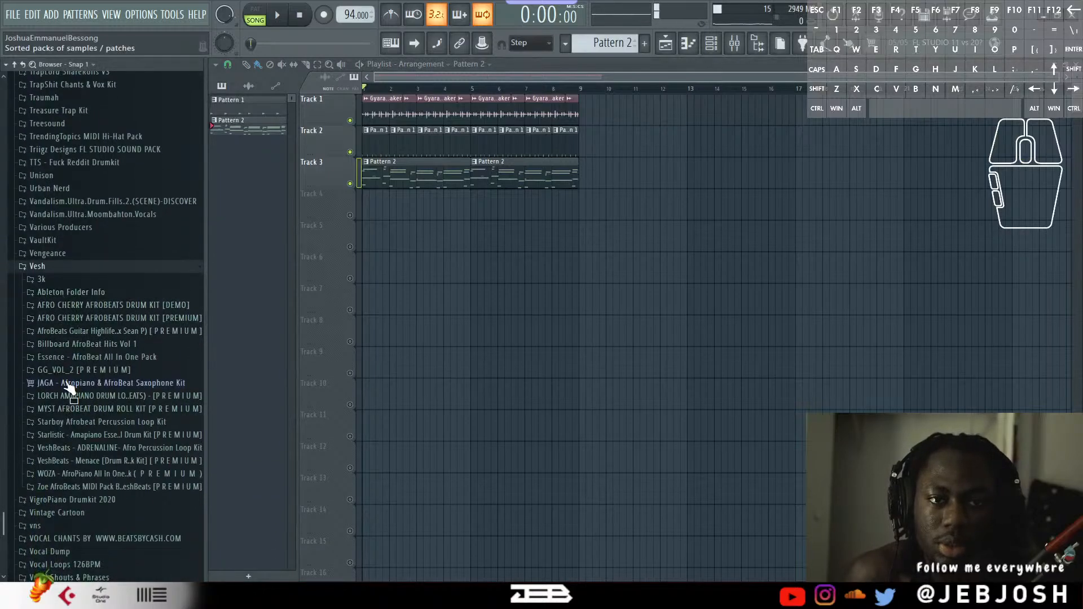
{"action": "left_click", "coordinate": [67, 384]}
{"action": "left_click", "coordinate": [75, 447]}
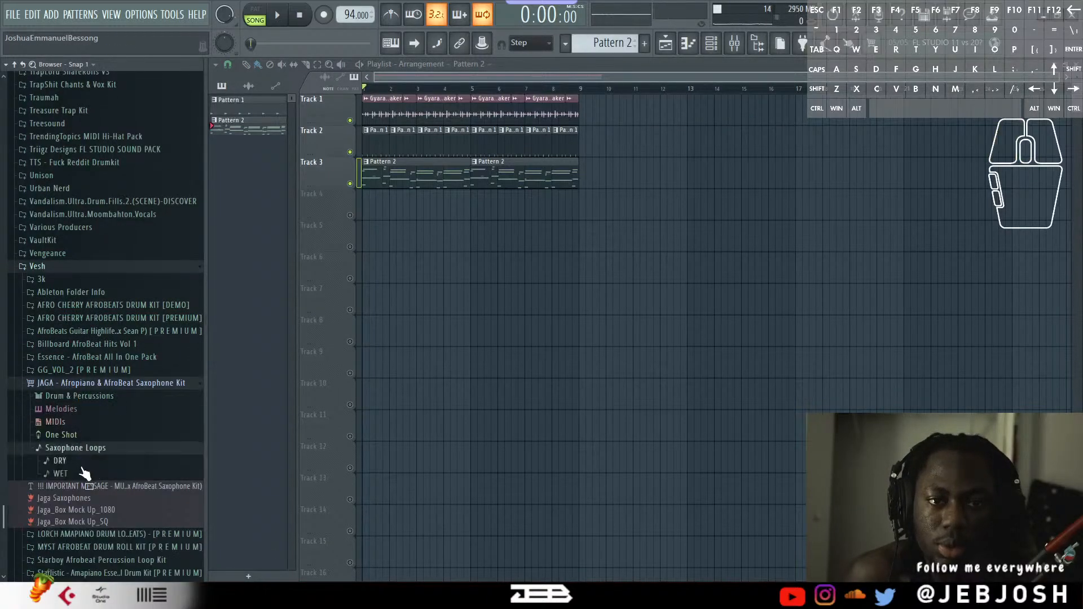
{"action": "left_click", "coordinate": [84, 473]}
{"action": "scroll", "coordinate": [96, 475], "scroll_direction": "down", "scroll_amount": 7}
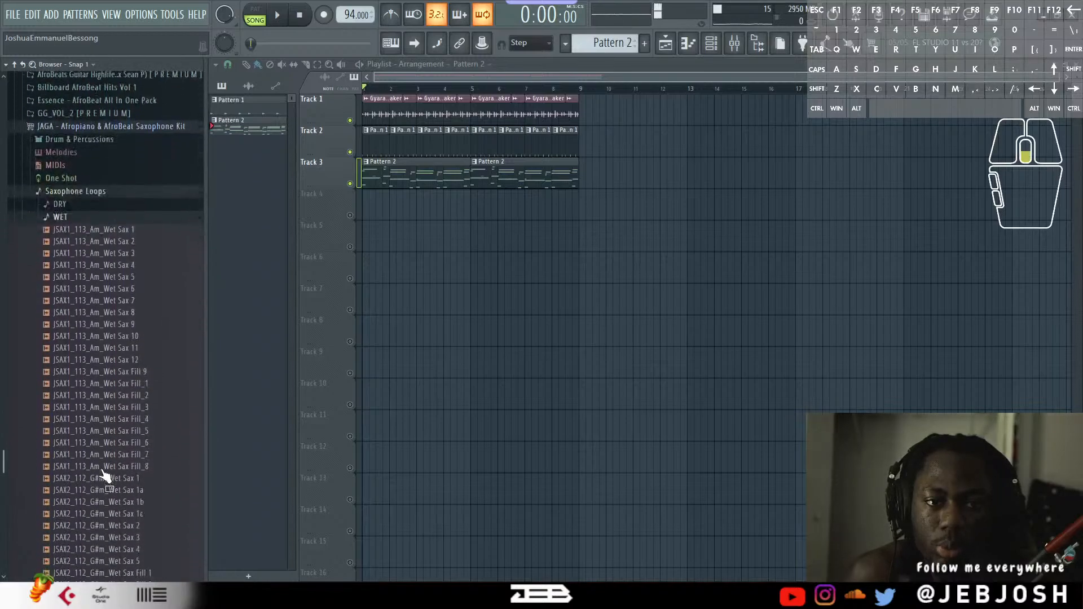
{"action": "scroll", "coordinate": [103, 476], "scroll_direction": "down", "scroll_amount": 18}
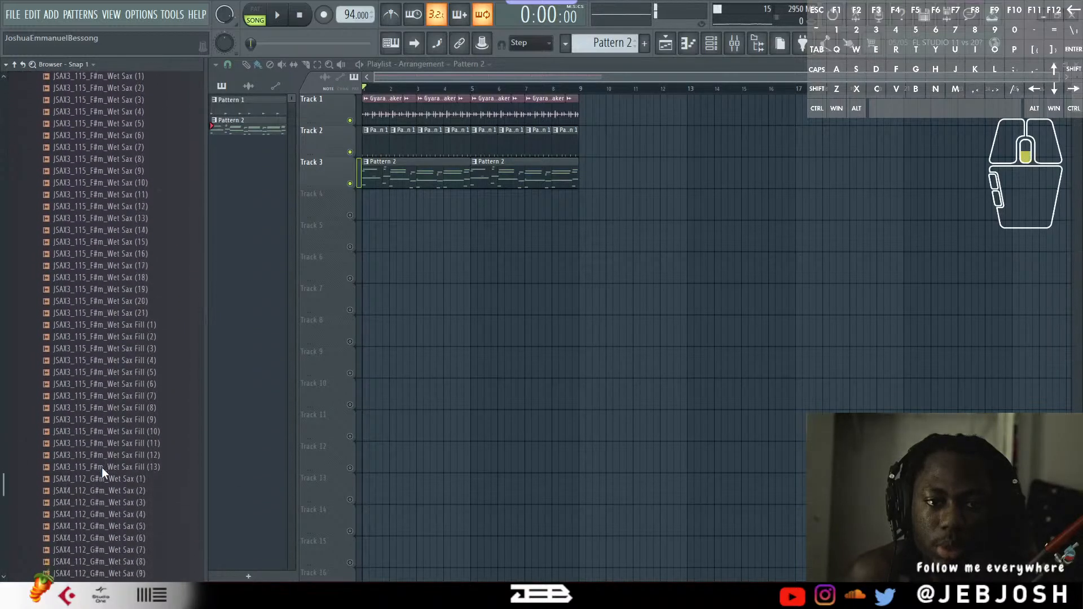
{"action": "scroll", "coordinate": [101, 473], "scroll_direction": "down", "scroll_amount": 18}
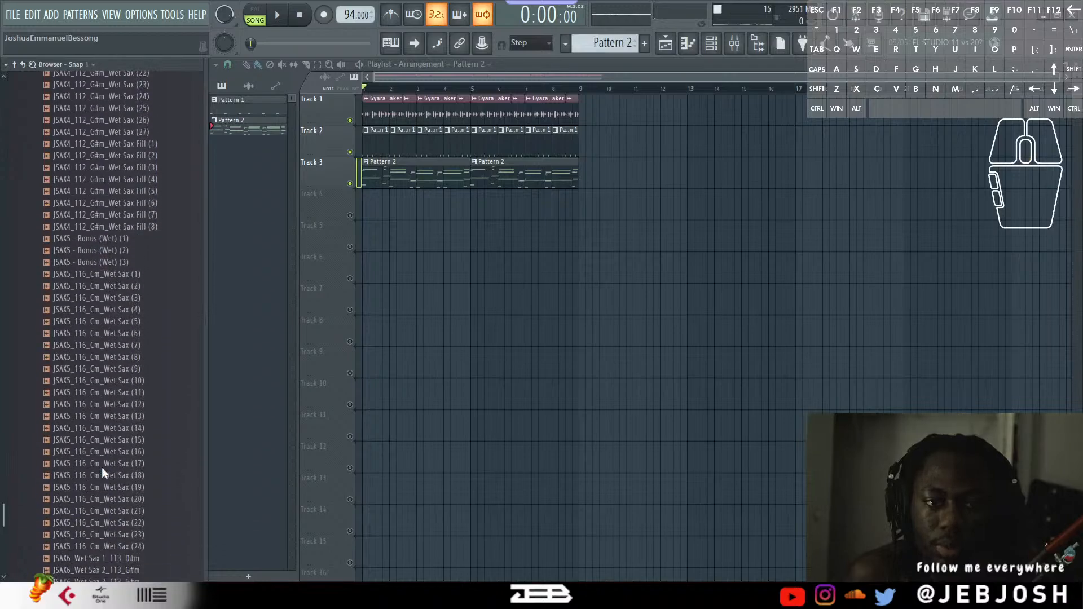
{"action": "scroll", "coordinate": [101, 473], "scroll_direction": "down", "scroll_amount": 7}
{"action": "scroll", "coordinate": [102, 468], "scroll_direction": "up", "scroll_amount": 13}
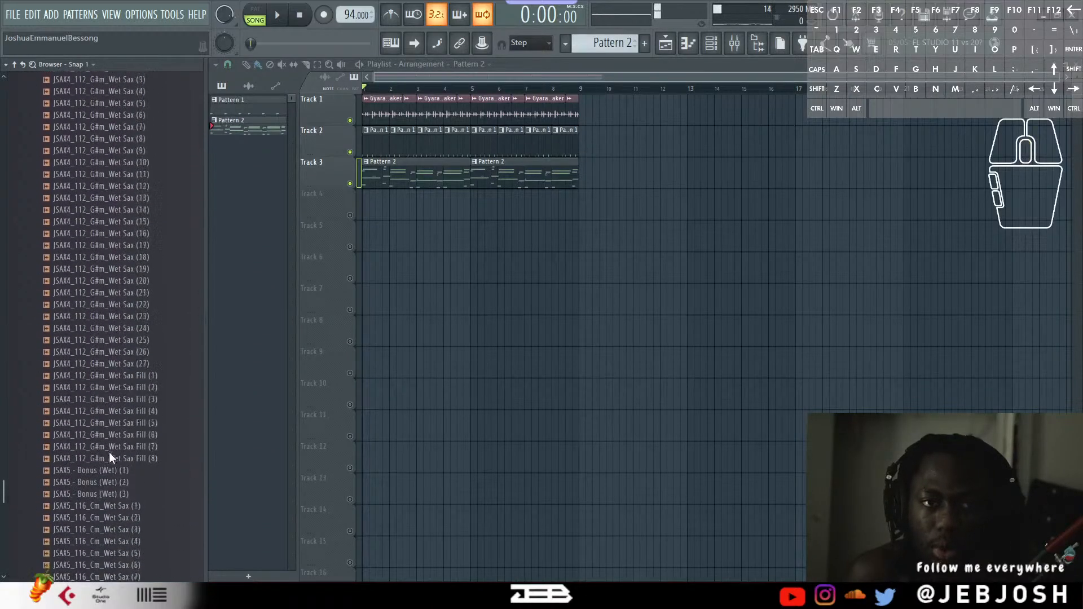
{"action": "scroll", "coordinate": [110, 453], "scroll_direction": "up", "scroll_amount": 2}
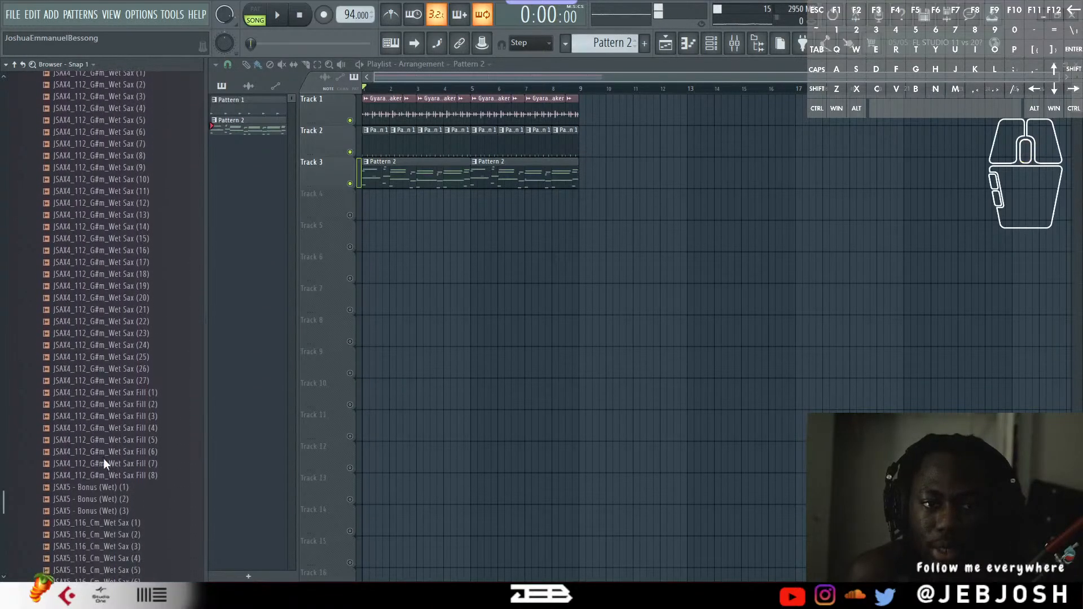
{"action": "scroll", "coordinate": [104, 460], "scroll_direction": "up", "scroll_amount": 20}
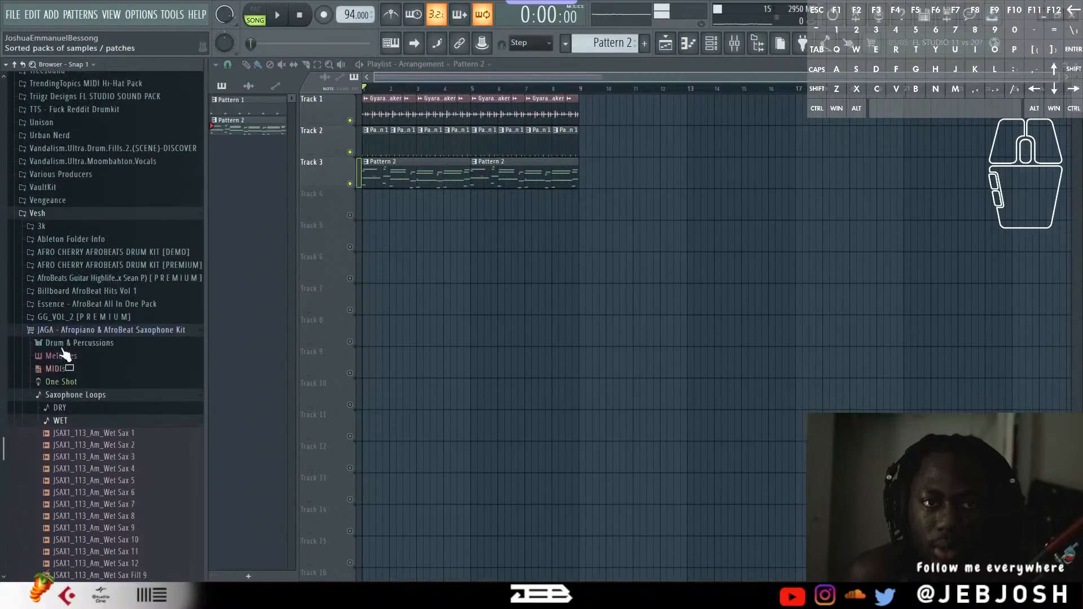
{"action": "left_click", "coordinate": [62, 332]}
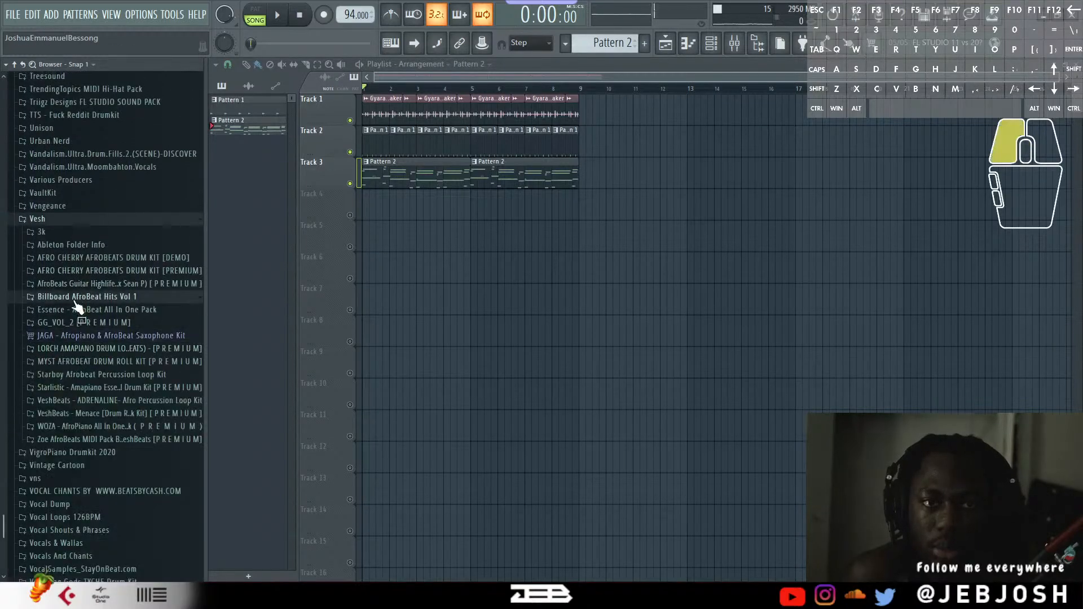
Preview guitar loops from Billboard AfroBeat Hits Vol 1 and place BAH1_Bm_116_GT_Rhythm at the start of Track 4.
{"action": "left_click", "coordinate": [74, 301]}
{"action": "left_click", "coordinate": [68, 361]}
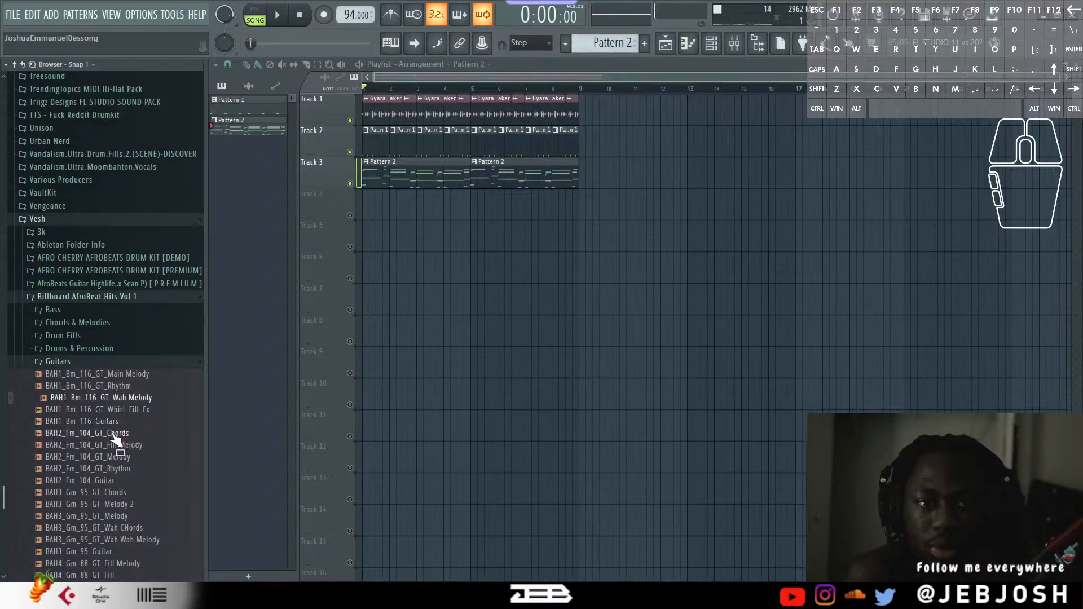
{"action": "key", "text": "Up"}
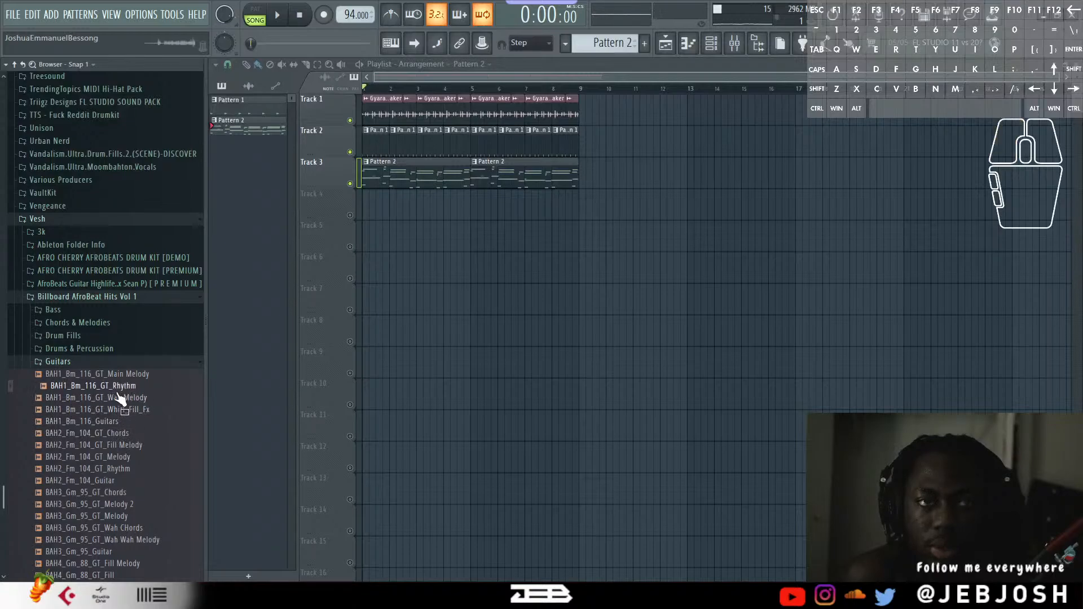
{"action": "left_click_drag", "start_coordinate": [127, 393], "coordinate": [515, 208]}
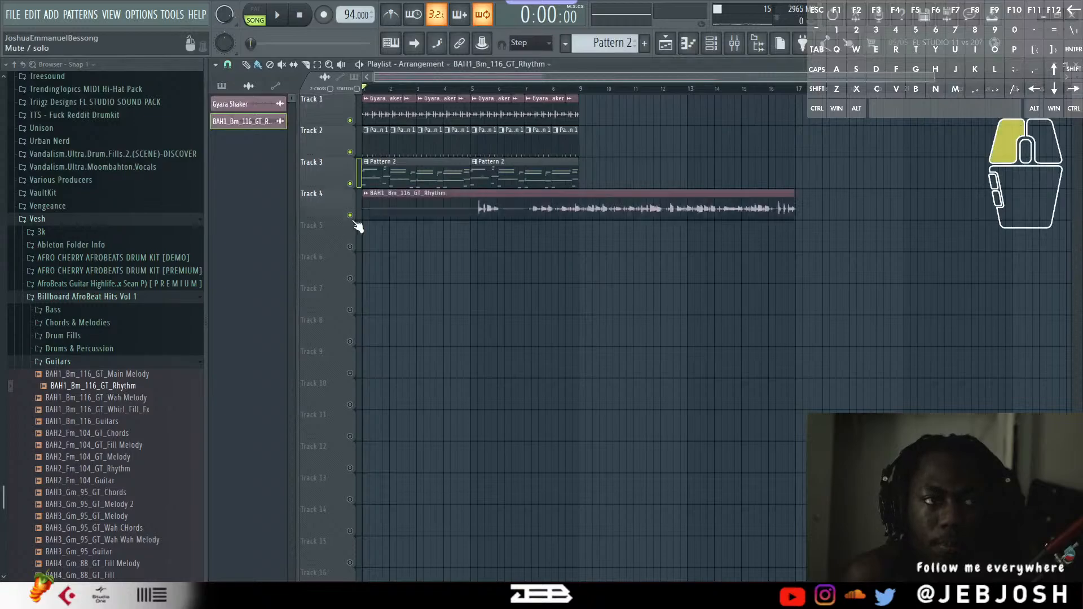
Play the song and duplicate all clips on Tracks 1 to 3 so they span the length of the guitar loop.
{"action": "key", "text": "space"}
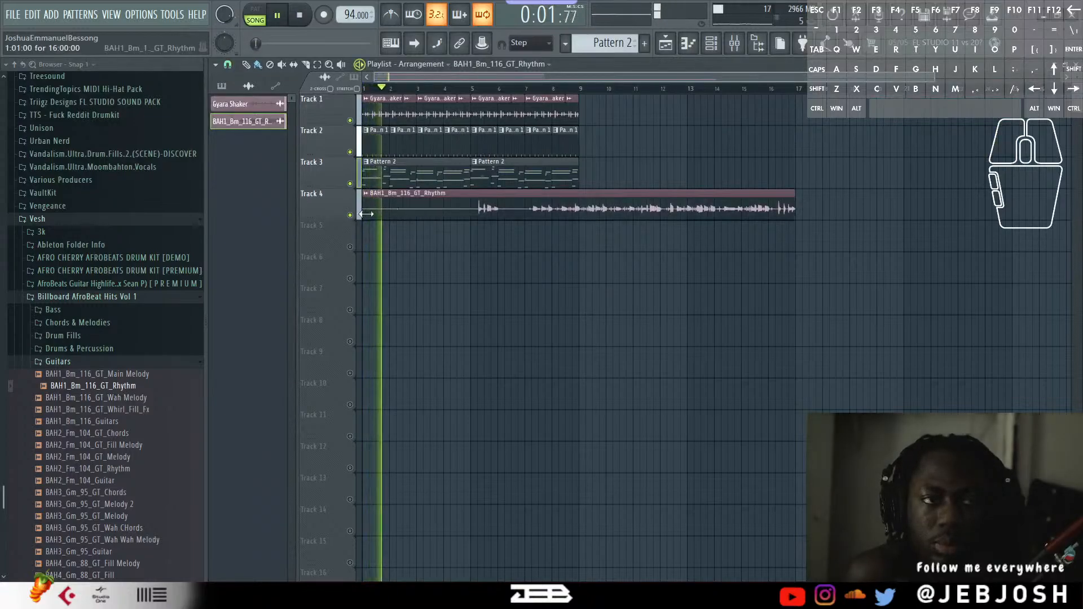
{"action": "left_click_drag", "start_coordinate": [587, 180], "coordinate": [362, 104]}
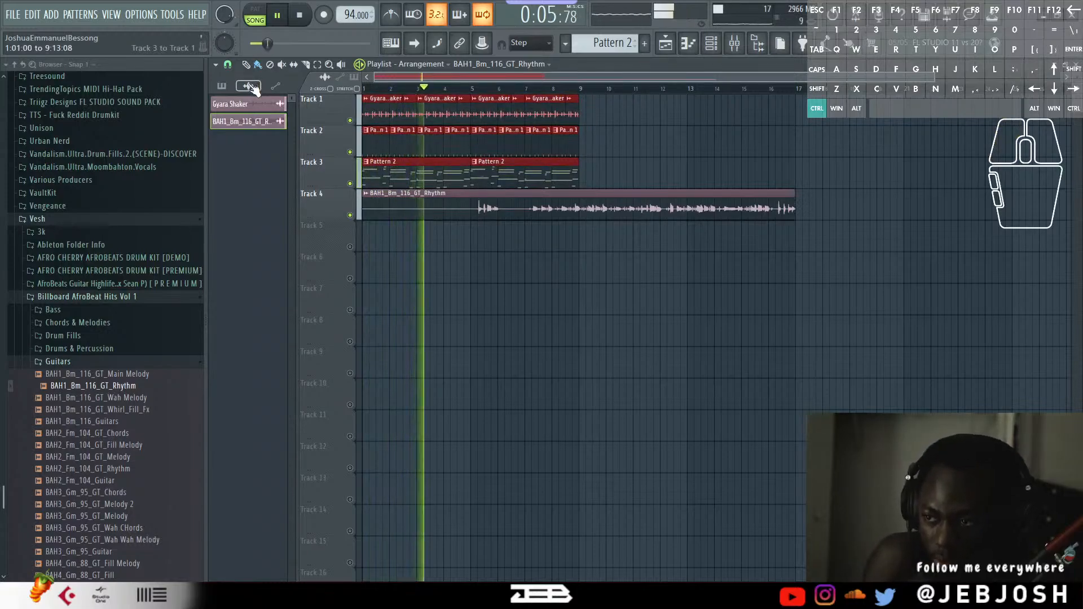
{"action": "key", "text": "ctrl+b"}
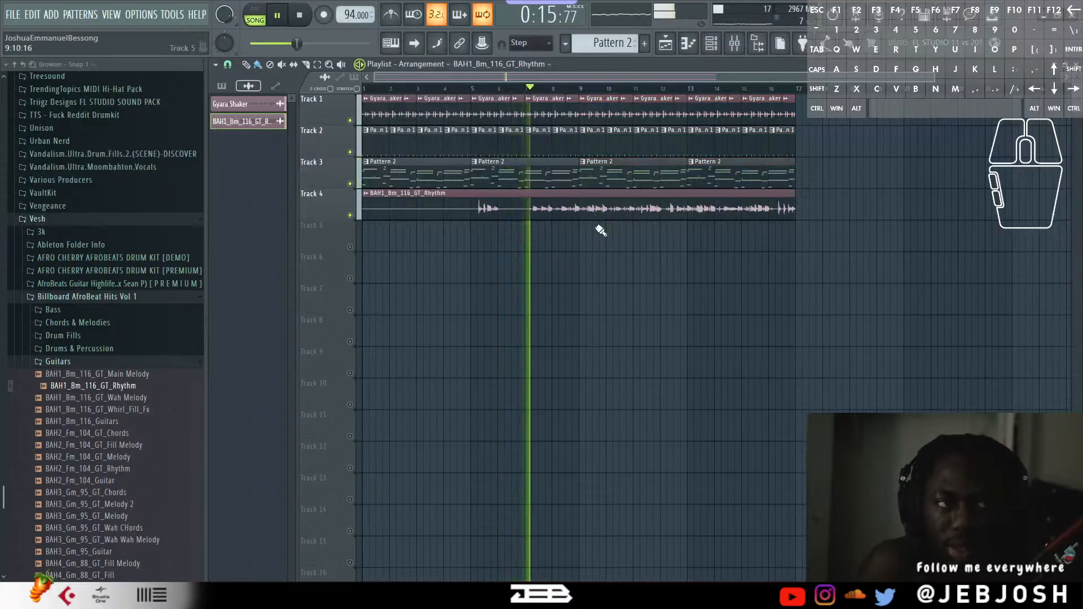
Route the guitar rhythm clip to mixer insert 2 and load CamelSpace x64 in its effect slot 5.
{"action": "double_click", "coordinate": [575, 208]}
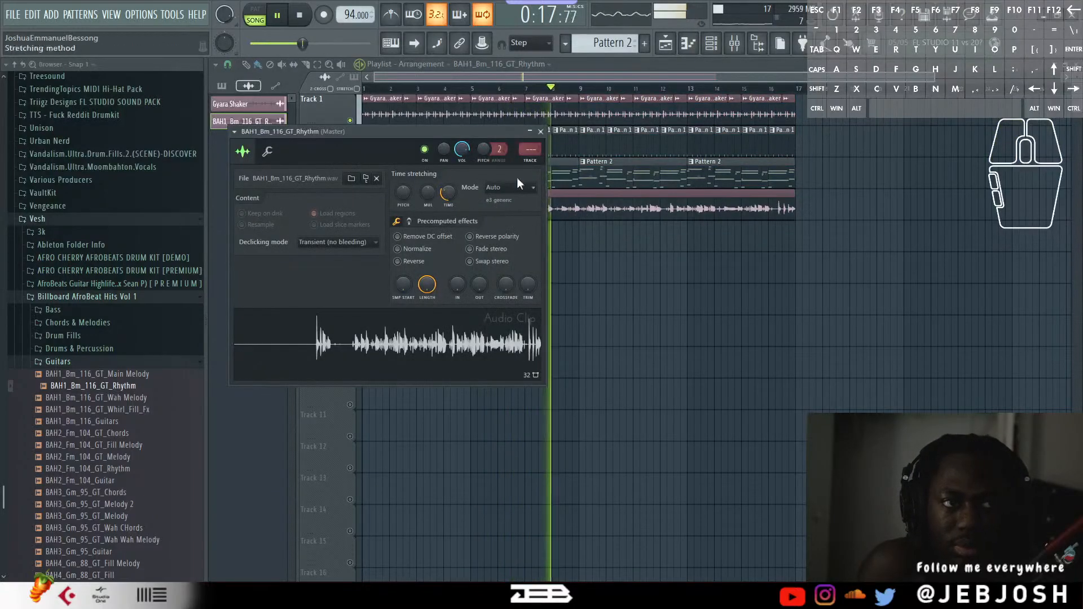
{"action": "key", "text": "ctrl+l"}
{"action": "left_click", "coordinate": [986, 178]}
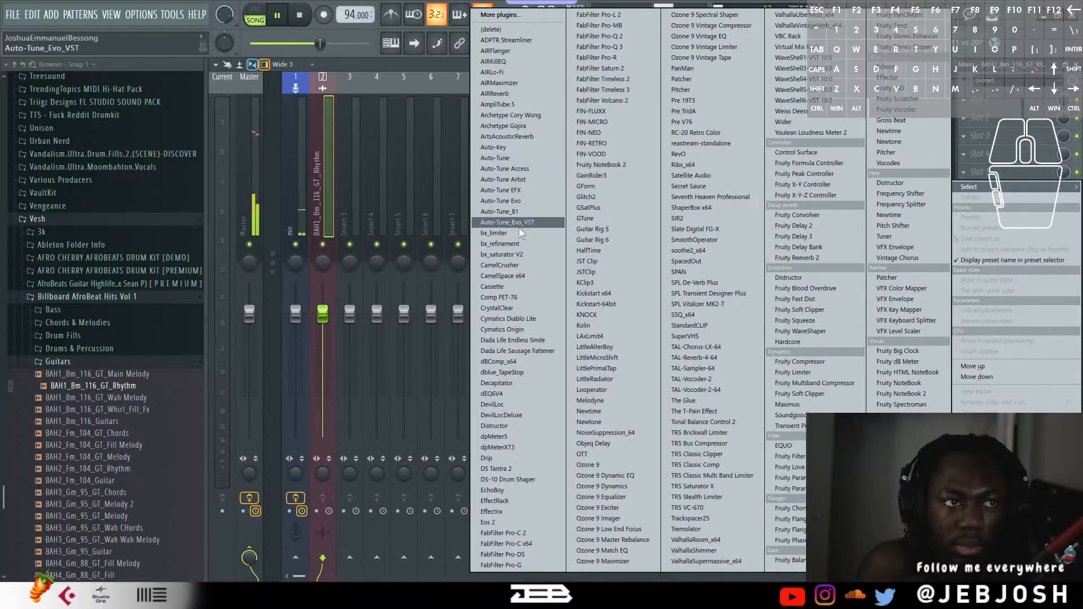
{"action": "left_click", "coordinate": [515, 277]}
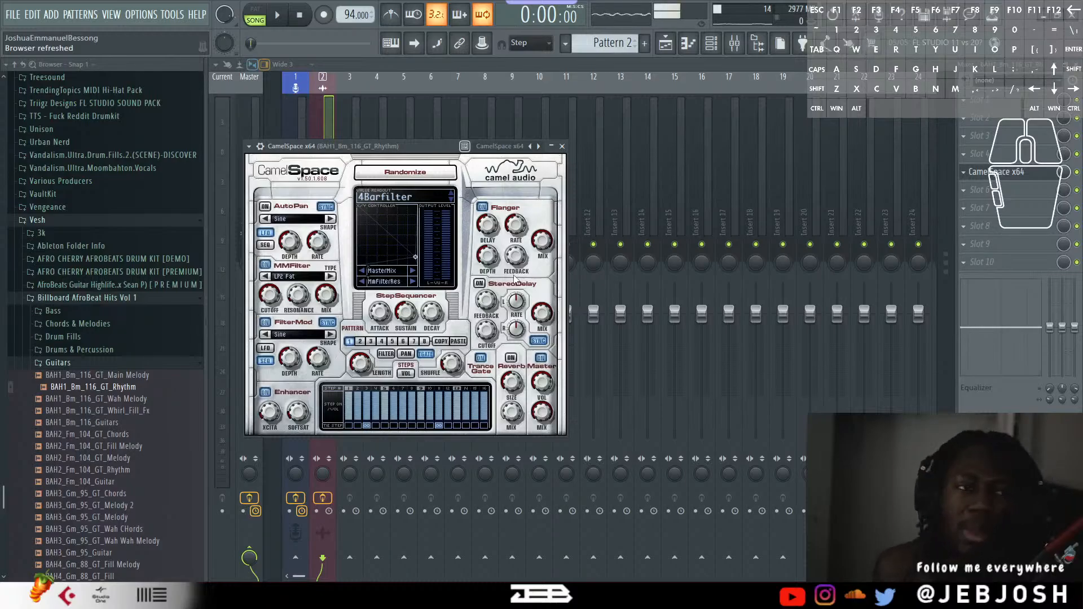
Choose the Dark Wave preset in CamelSpace and start playback to hear it.
{"action": "left_click", "coordinate": [394, 197]}
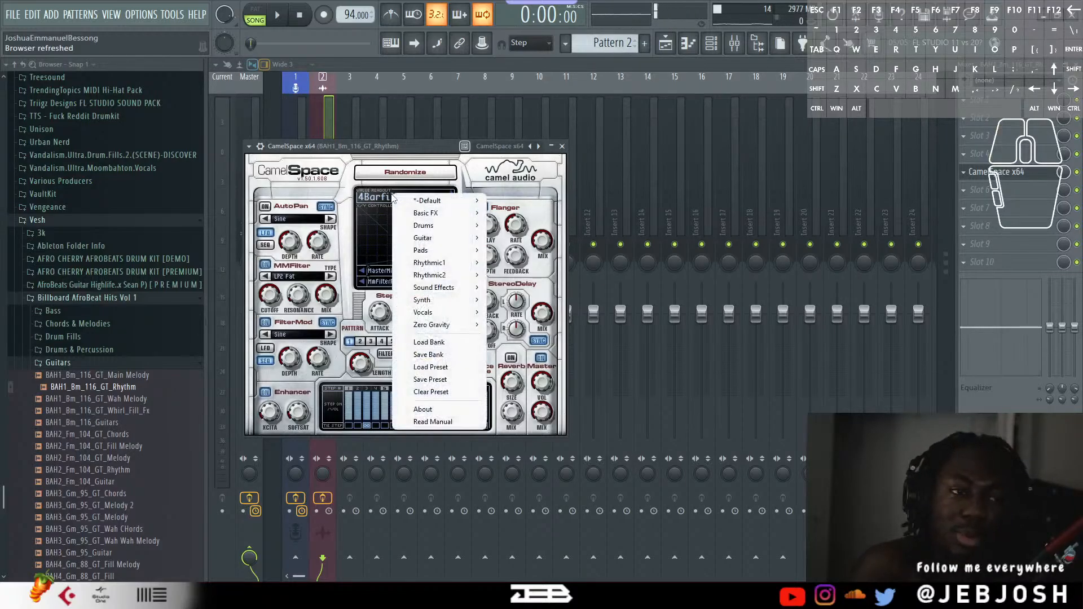
{"action": "left_click", "coordinate": [554, 276]}
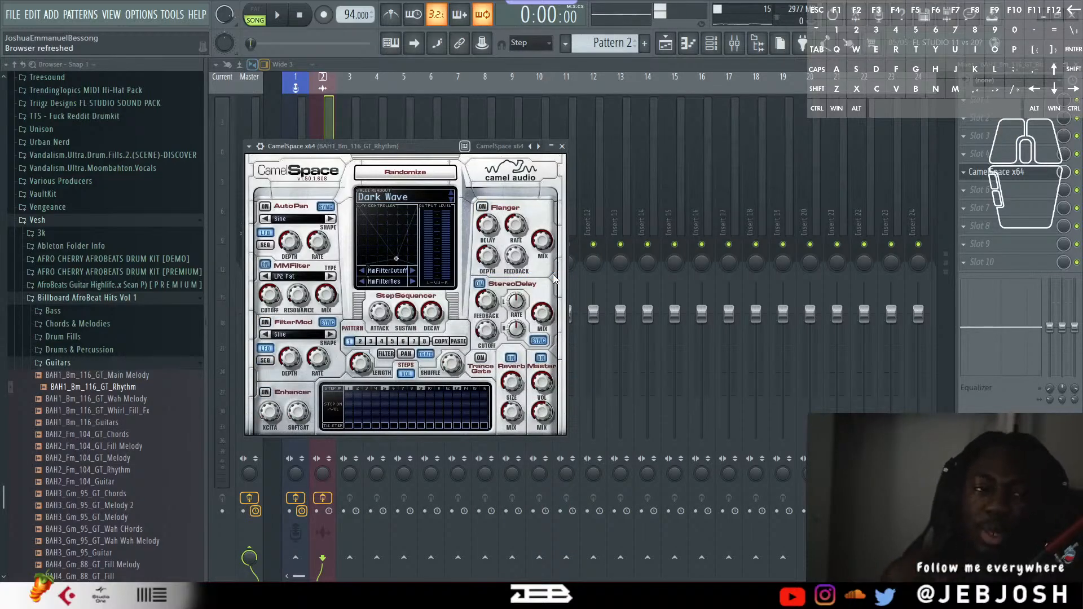
{"action": "key", "text": "space"}
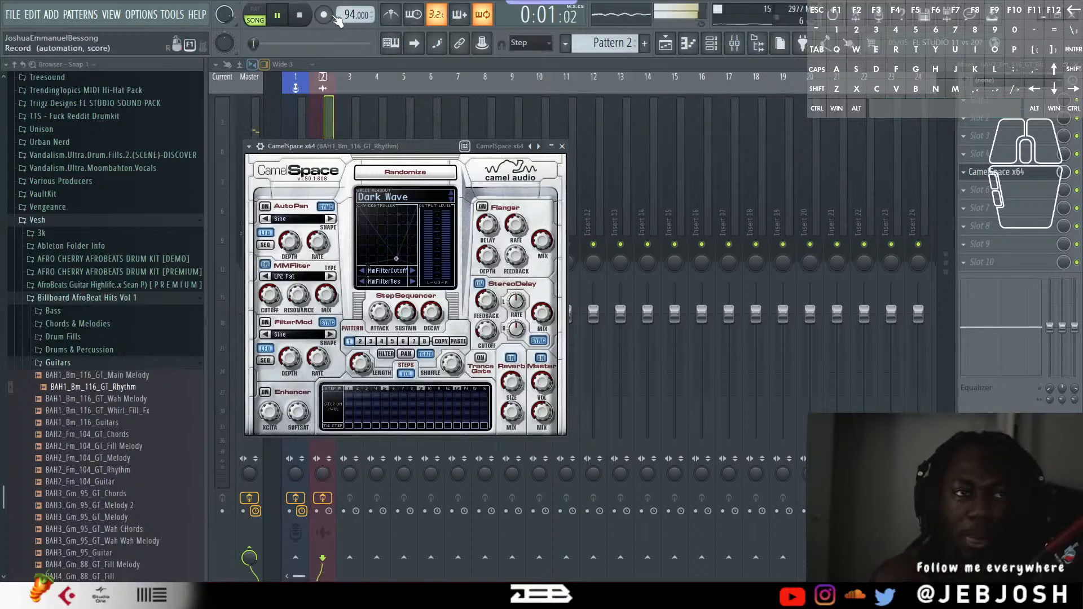
Set the playlist to loop from bar 9 to bar 17 over the second half of the guitar clip.
{"action": "left_click", "coordinate": [665, 44]}
{"action": "left_click", "coordinate": [553, 89]}
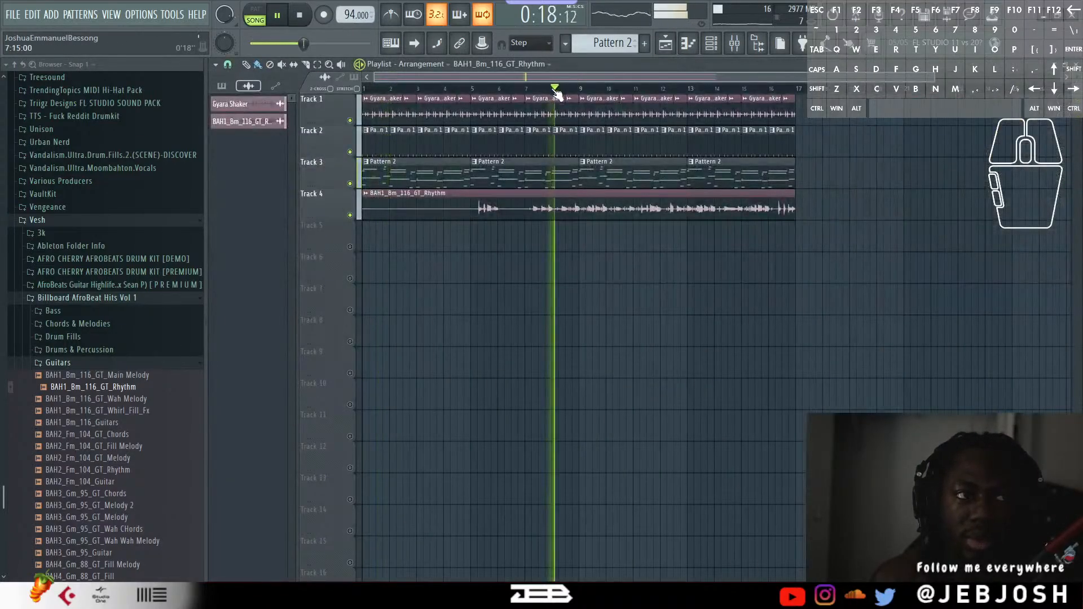
{"action": "left_click_drag", "start_coordinate": [798, 90], "coordinate": [577, 94]}
{"action": "right_click", "coordinate": [902, 207]}
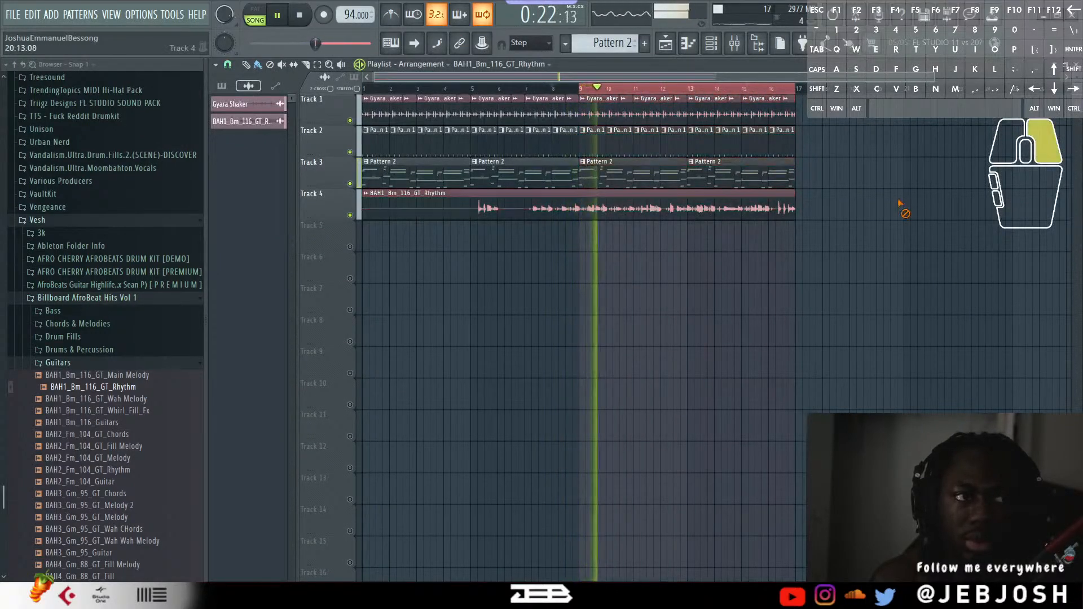
Show all channels in the channel rack, lower the guitar rhythm's volume to 63%, and return to the playlist.
{"action": "left_click", "coordinate": [734, 44]}
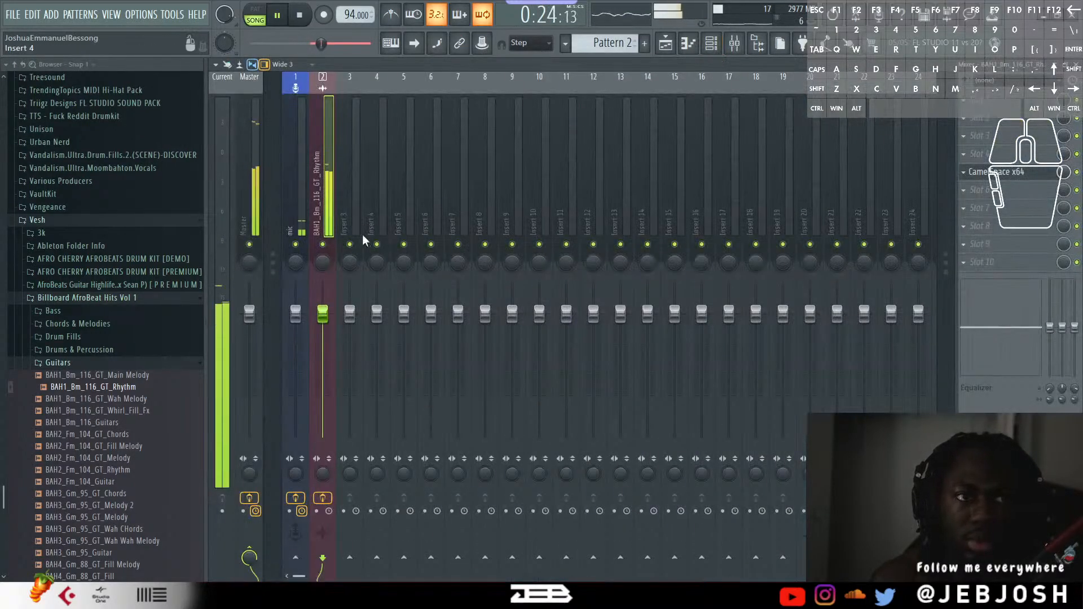
{"action": "left_click", "coordinate": [688, 43]}
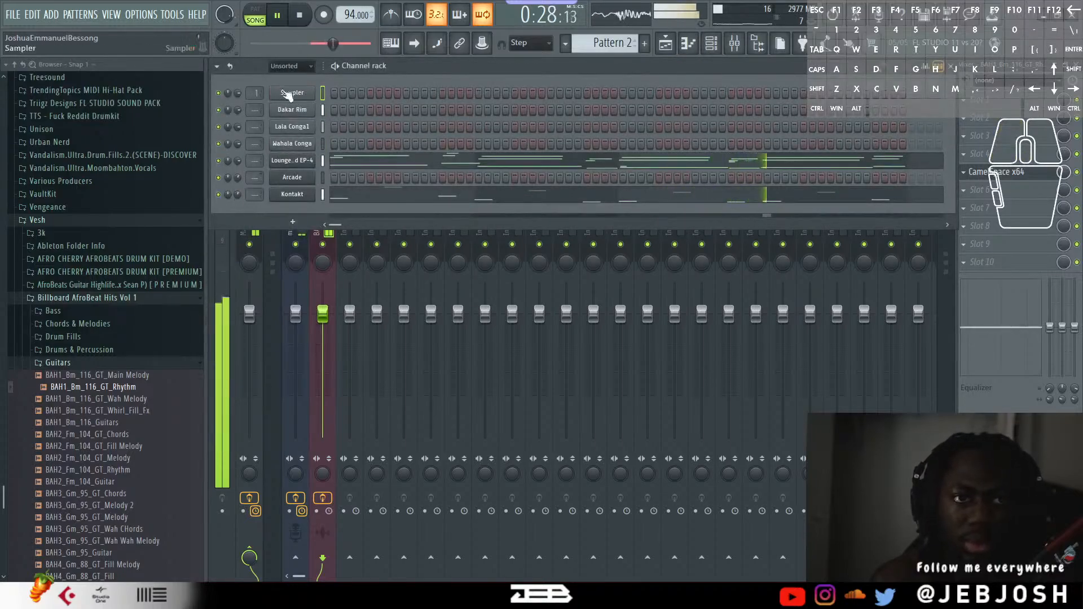
{"action": "scroll", "coordinate": [287, 72], "scroll_direction": "down", "scroll_amount": 1}
{"action": "left_click_drag", "start_coordinate": [237, 229], "coordinate": [237, 238]}
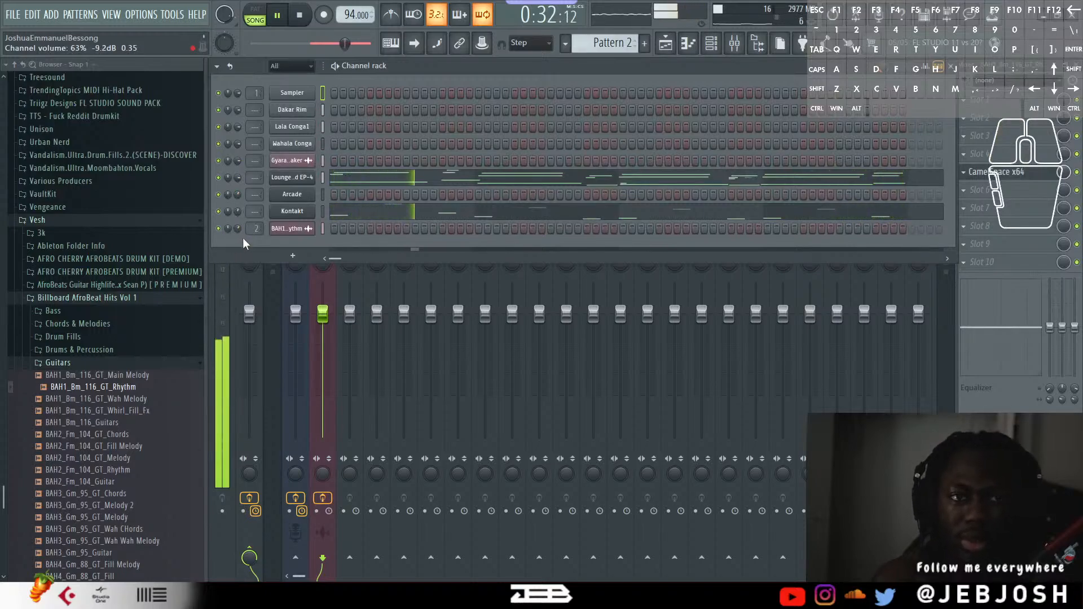
{"action": "left_click", "coordinate": [666, 43]}
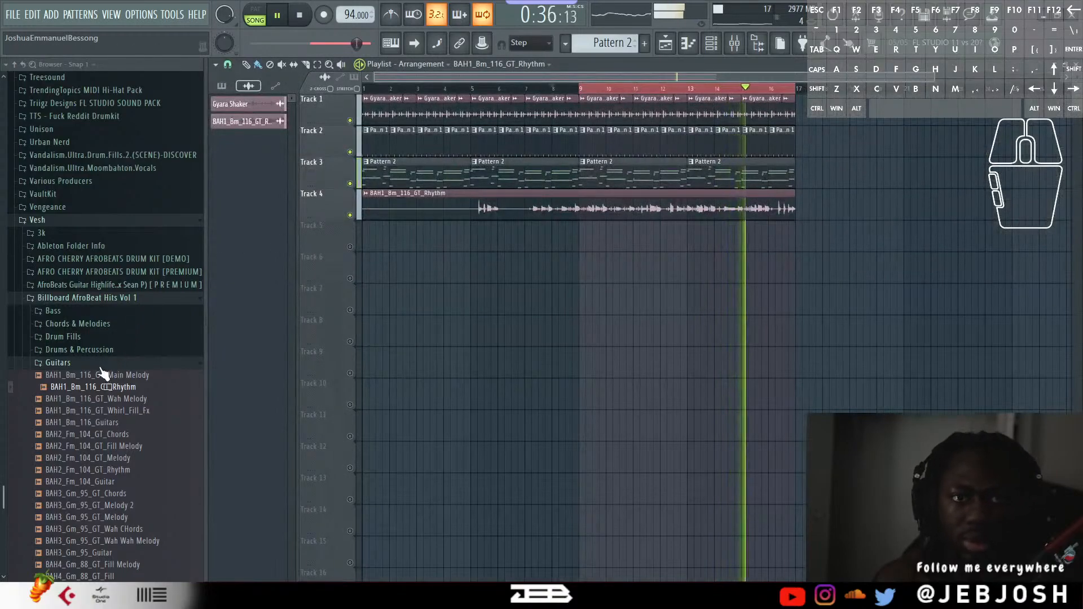
Collapse the Guitars folder, open the Claps folder under One Shots, and preview BAH3 - Clap.
{"action": "left_click", "coordinate": [85, 297]}
{"action": "left_click", "coordinate": [85, 298]}
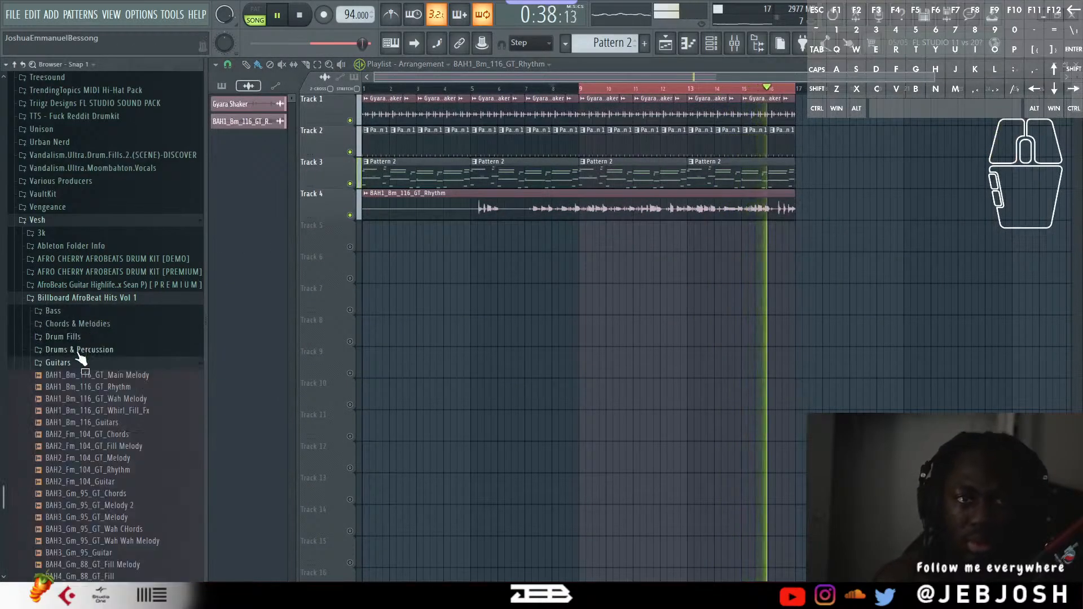
{"action": "left_click", "coordinate": [79, 363]}
{"action": "left_click", "coordinate": [62, 389]}
{"action": "left_click", "coordinate": [85, 403]}
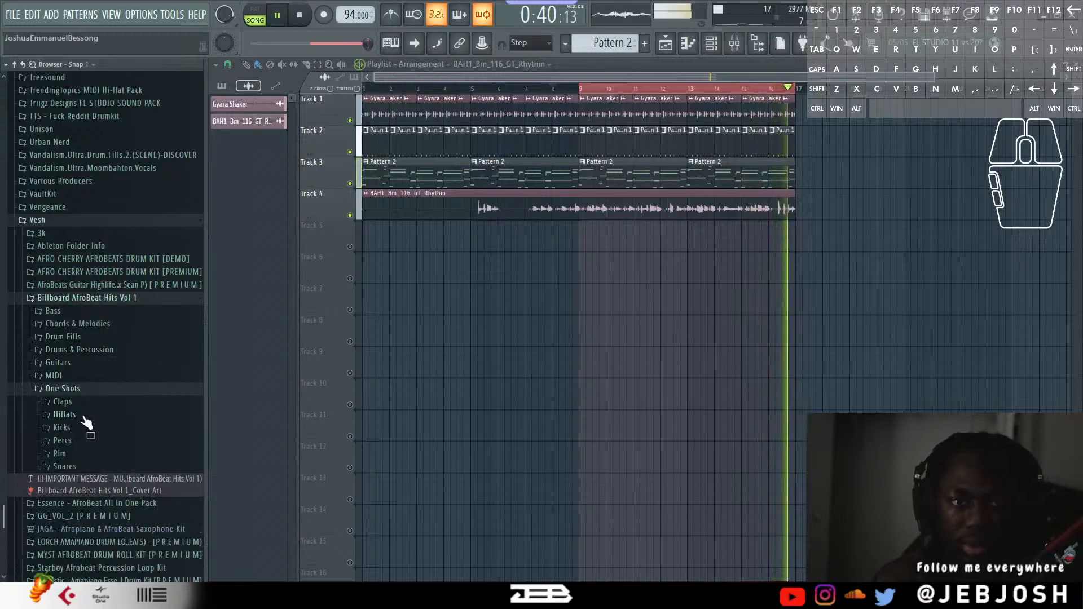
{"action": "left_click", "coordinate": [98, 438]}
{"action": "left_click", "coordinate": [111, 428]}
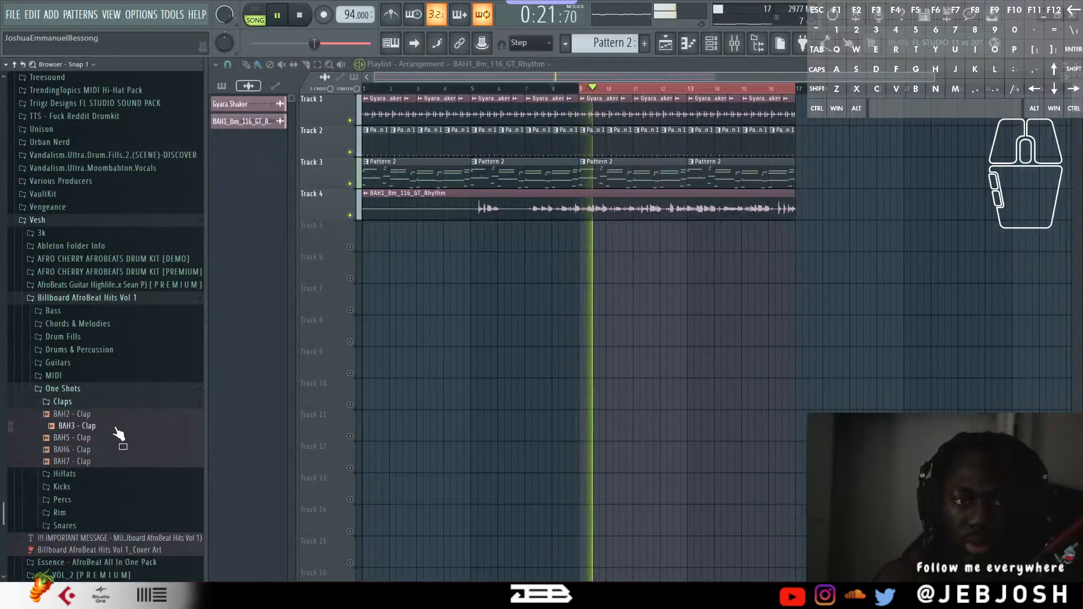
Stop playback, audition BAH6 - Clap, and open it in a new channel.
{"action": "key", "text": "space"}
{"action": "left_click", "coordinate": [97, 454]}
{"action": "key", "text": "space"}
{"action": "left_click", "coordinate": [103, 453]}
{"action": "key", "text": "space"}
{"action": "right_click", "coordinate": [103, 453]}
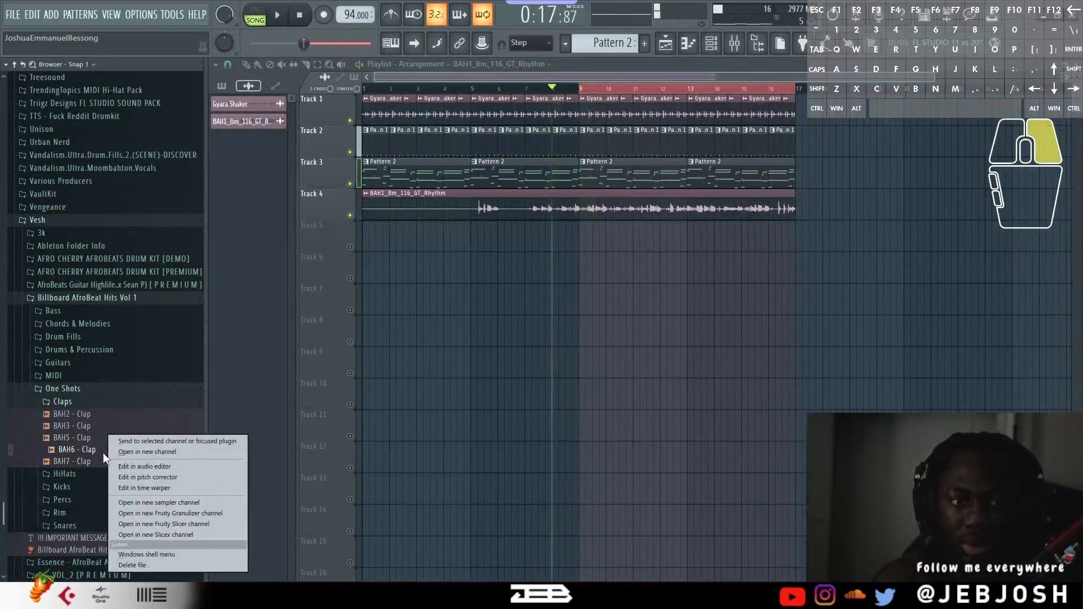
{"action": "left_click", "coordinate": [145, 453]}
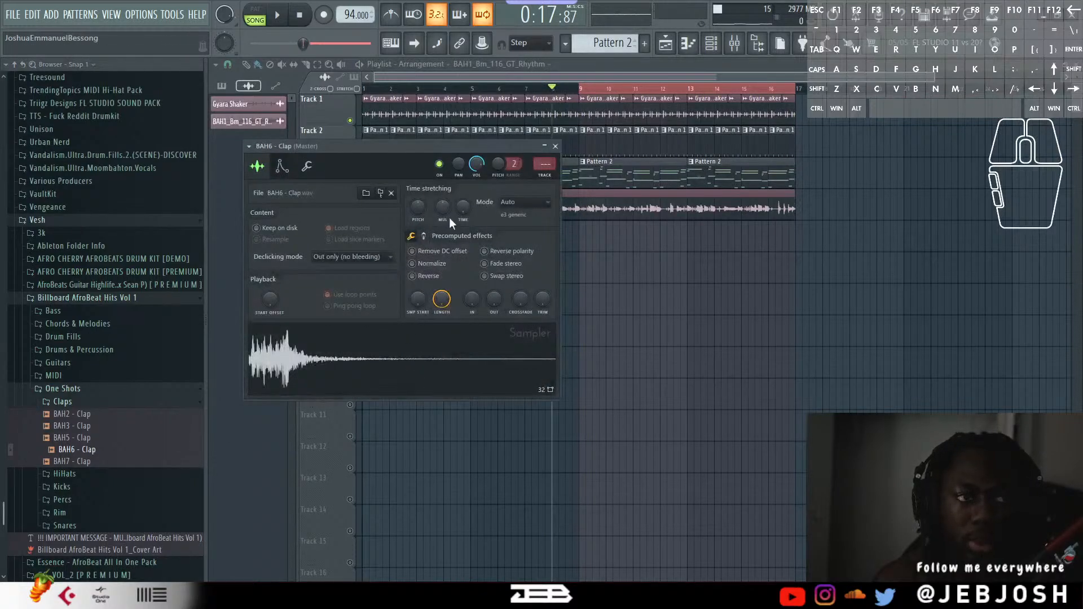
Fine-tune the time-stretching multiplier of the BAH6 - Clap sample and briefly play the song.
{"action": "left_click_drag", "start_coordinate": [444, 209], "coordinate": [444, 202]}
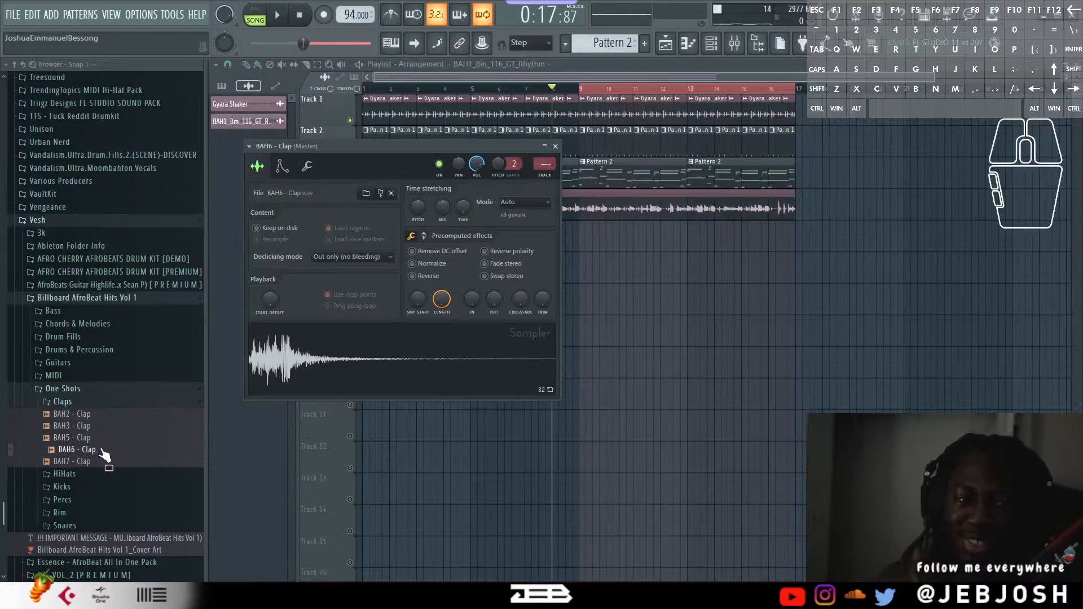
{"action": "key", "text": "space"}
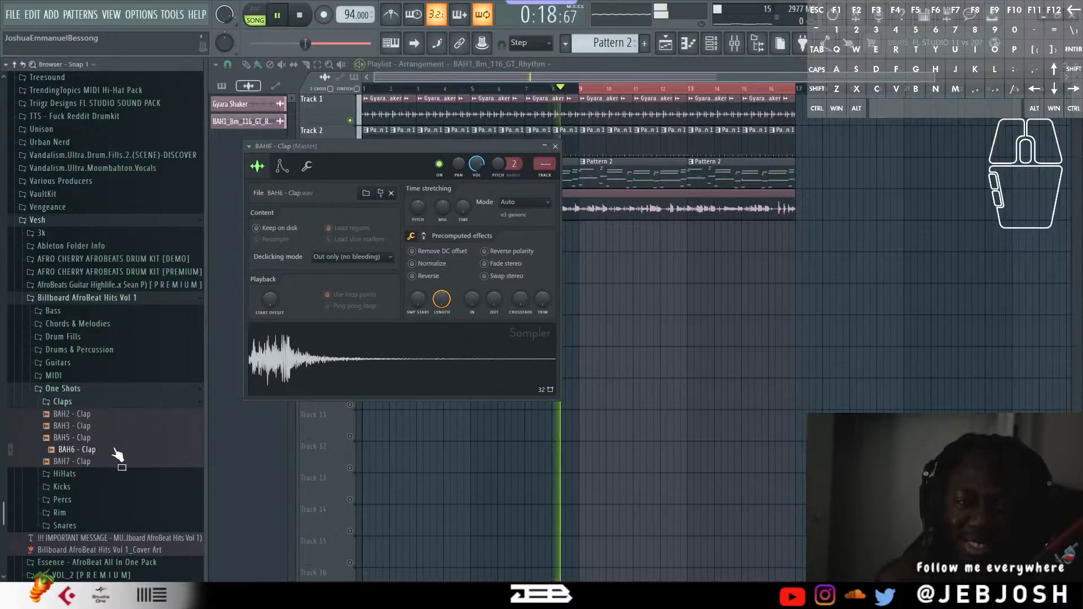
{"action": "key", "text": "space"}
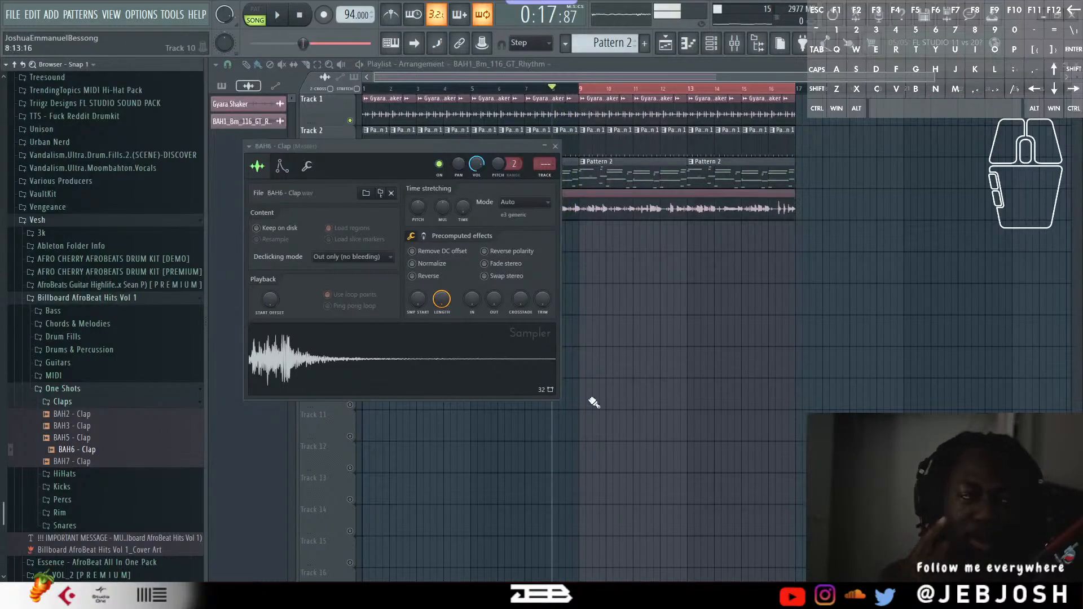
Close the clap's sampler settings, create a new pattern, and place it on Track 6 at bar 9.
{"action": "right_click", "coordinate": [639, 402]}
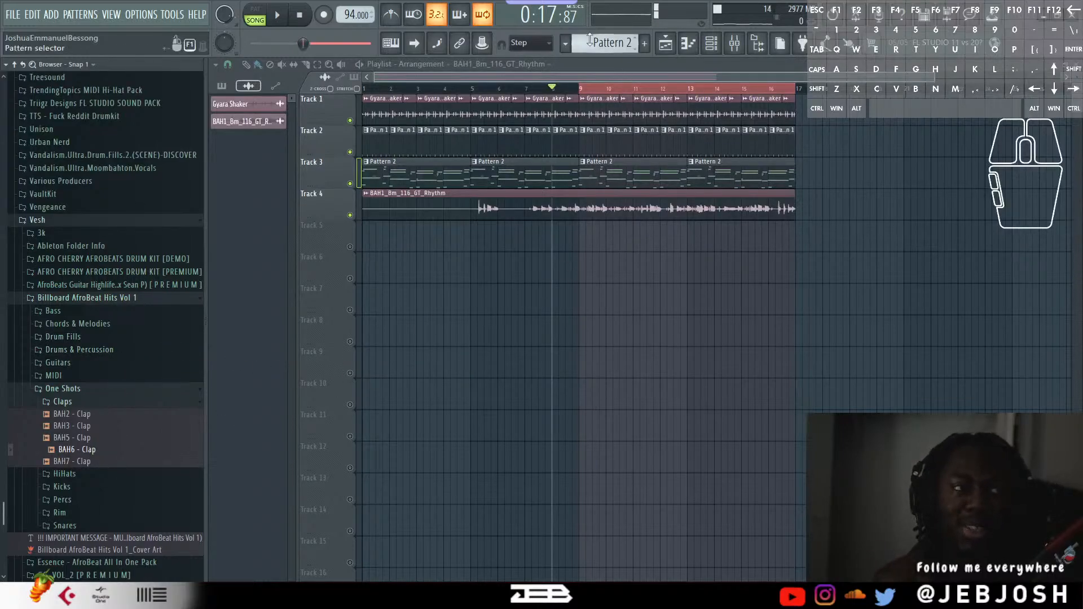
{"action": "left_click", "coordinate": [314, 26]}
{"action": "scroll", "coordinate": [601, 43], "scroll_direction": "up", "scroll_amount": 1}
{"action": "left_click", "coordinate": [585, 272]}
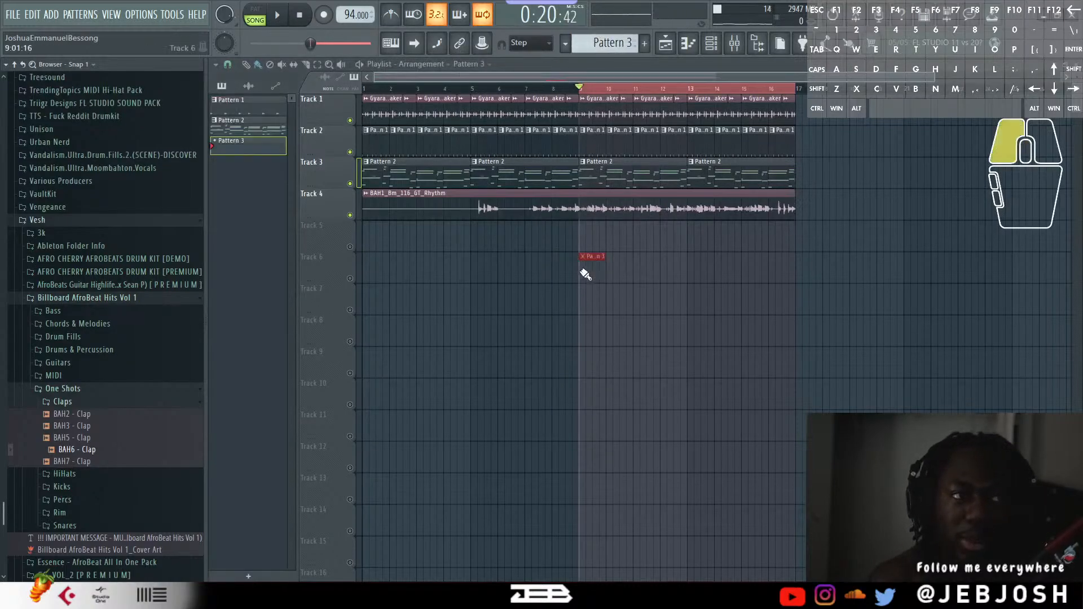
Open the new pattern's channel rack during playback and program BAH6 - Clap hits on steps 1, 4, 7, 9, 12 and 15.
{"action": "key", "text": "space"}
{"action": "double_click", "coordinate": [596, 271]}
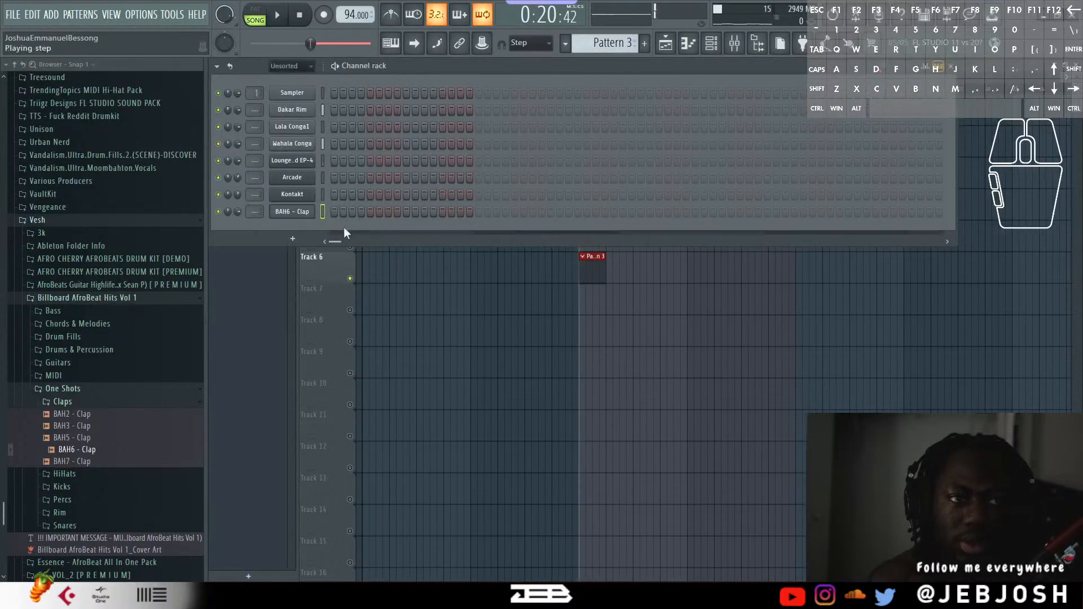
{"action": "left_click", "coordinate": [334, 211]}
{"action": "left_click", "coordinate": [361, 211]}
{"action": "left_click", "coordinate": [389, 212]}
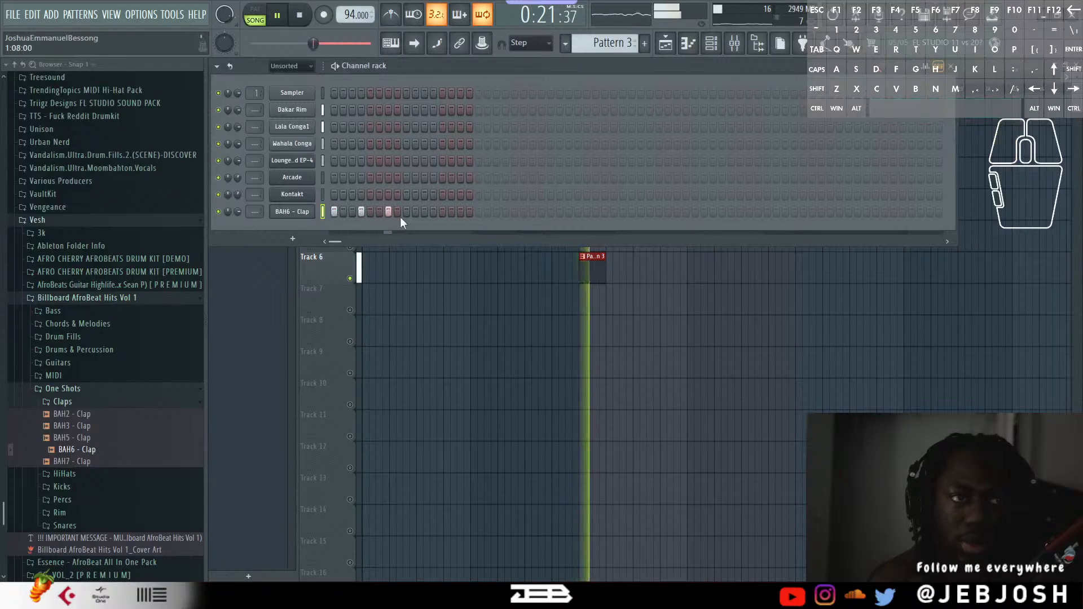
{"action": "left_click", "coordinate": [406, 211]}
{"action": "left_click", "coordinate": [433, 212]}
{"action": "left_click", "coordinate": [460, 212]}
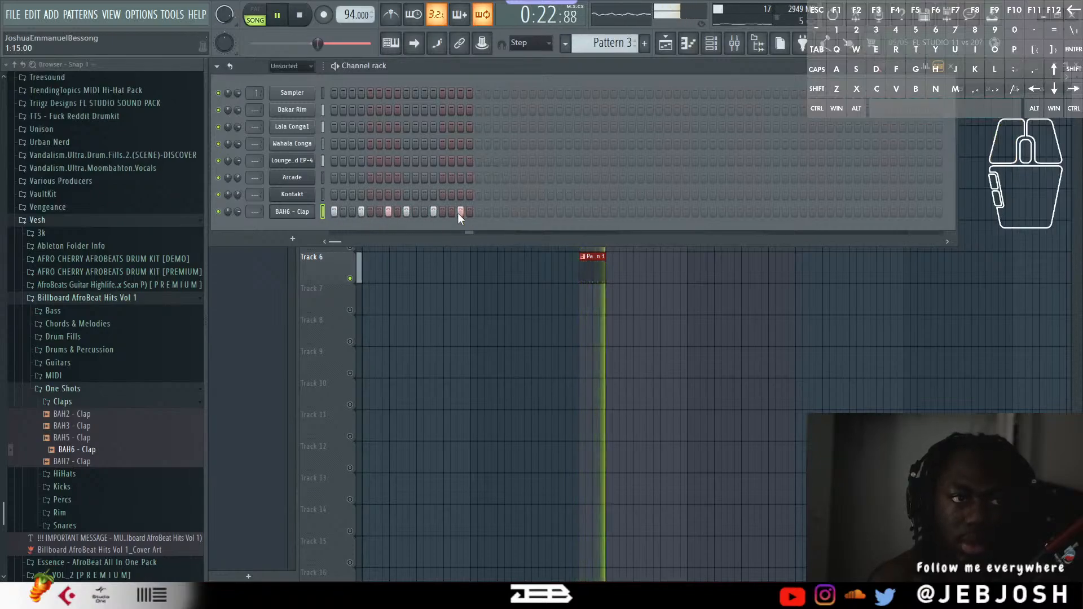
Send the BAH6 - Clap steps to the piano roll and duplicate all of bar 1's notes into bar 2.
{"action": "right_click", "coordinate": [309, 212]}
{"action": "left_click", "coordinate": [353, 215]}
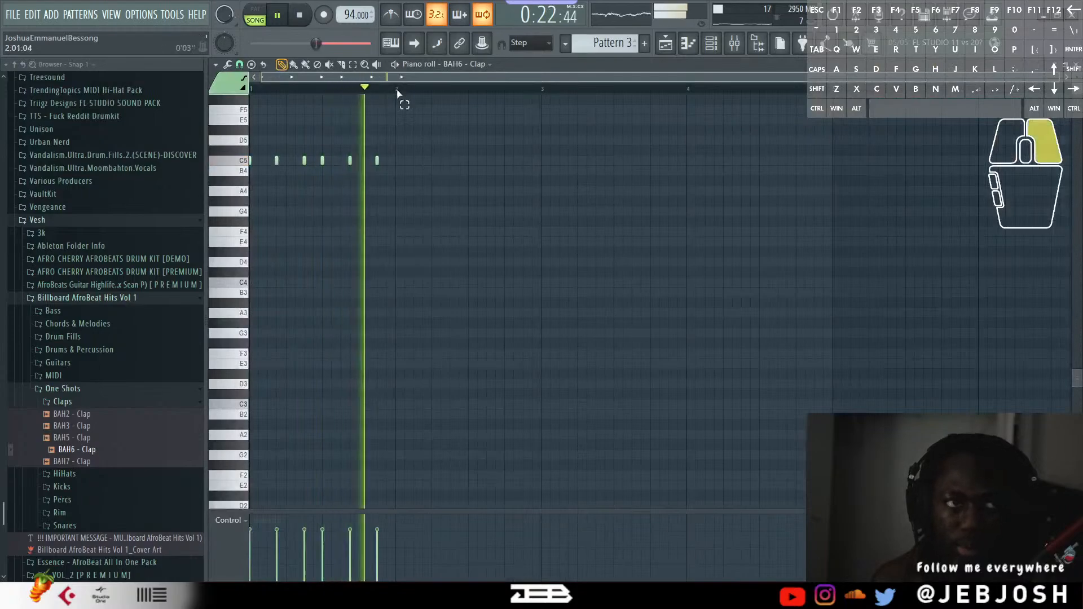
{"action": "key", "text": "ctrl+a"}
{"action": "key", "text": "space"}
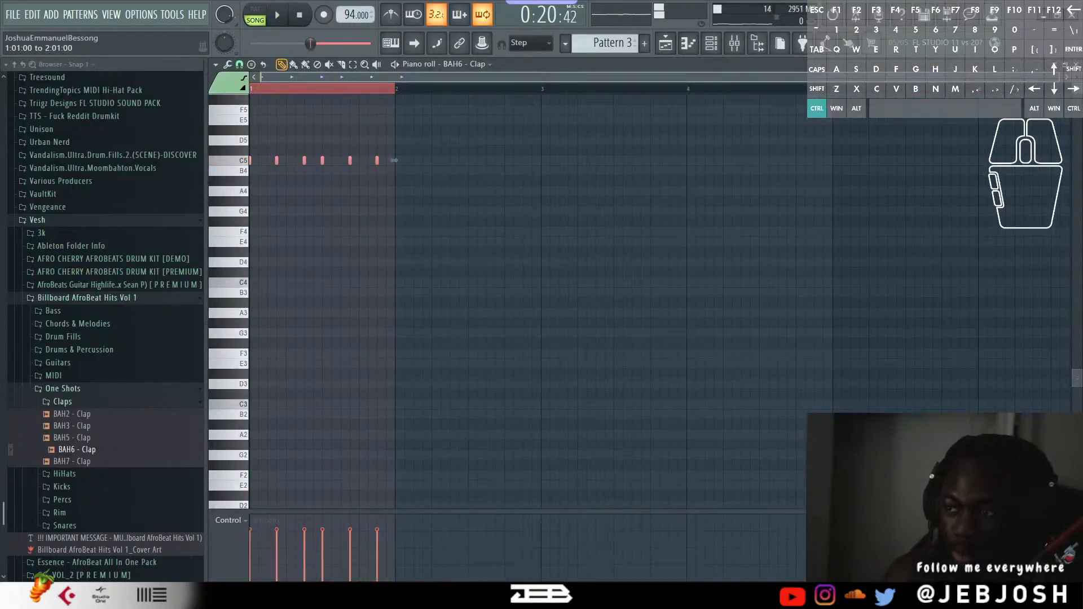
{"action": "key", "text": "ctrl+b"}
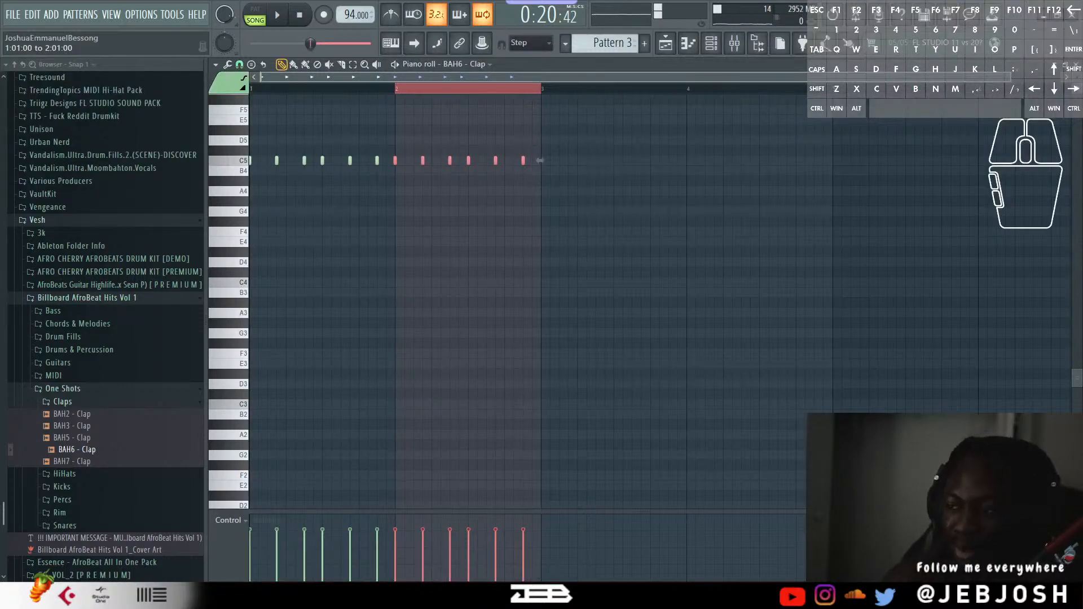
Audition the claps and duplicate the one-bar clap rhythm into bars 3 and 4.
{"action": "key", "text": "space"}
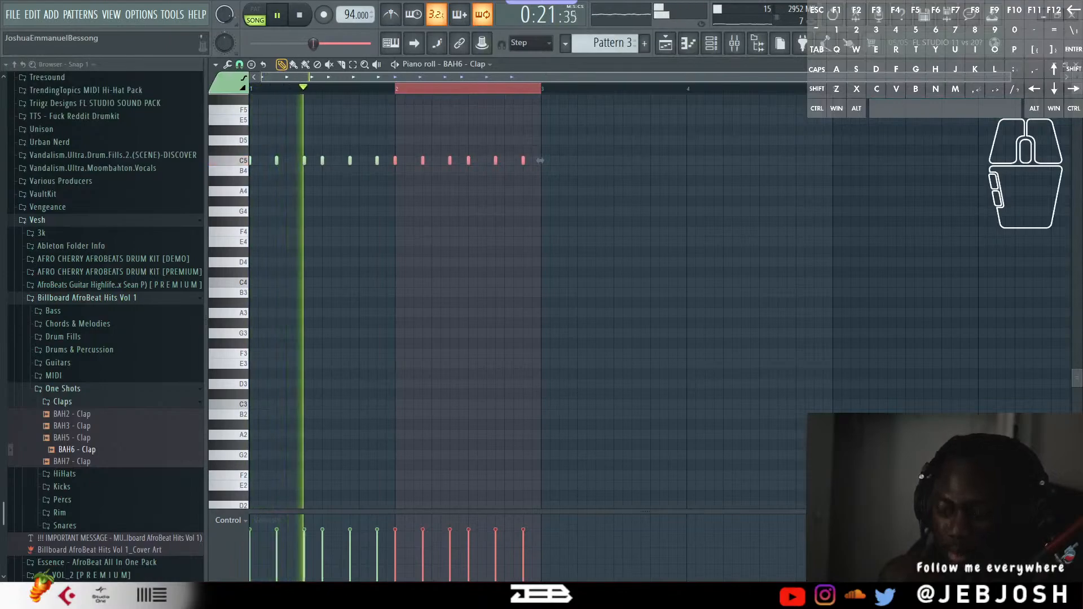
{"action": "right_click", "coordinate": [397, 281]}
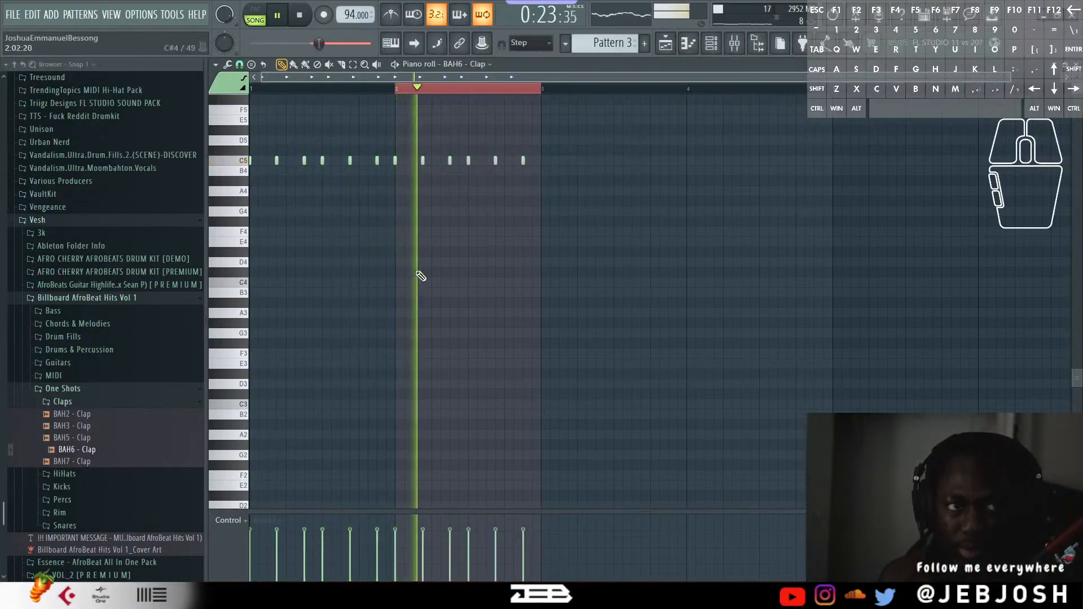
{"action": "right_click", "coordinate": [558, 166]}
{"action": "key", "text": "space"}
{"action": "key", "text": "space"}
{"action": "key", "text": "ctrl+b"}
{"action": "key", "text": "ctrl+b"}
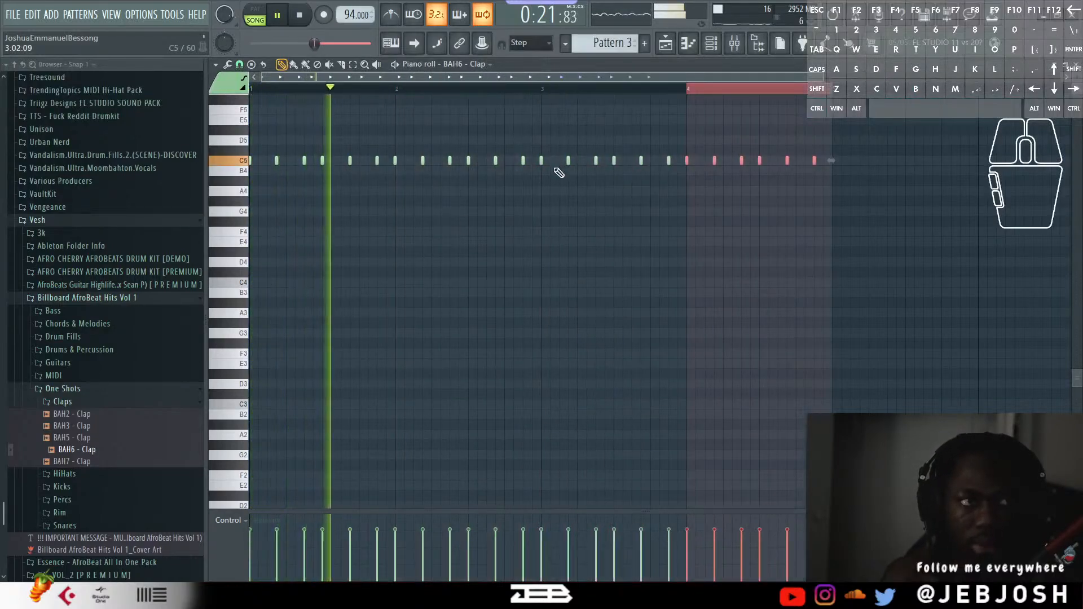
Lengthen the clap notes and add an extra C5 note at step 14 of bar 4, just before the last clap.
{"action": "key", "text": "ctrl+d"}
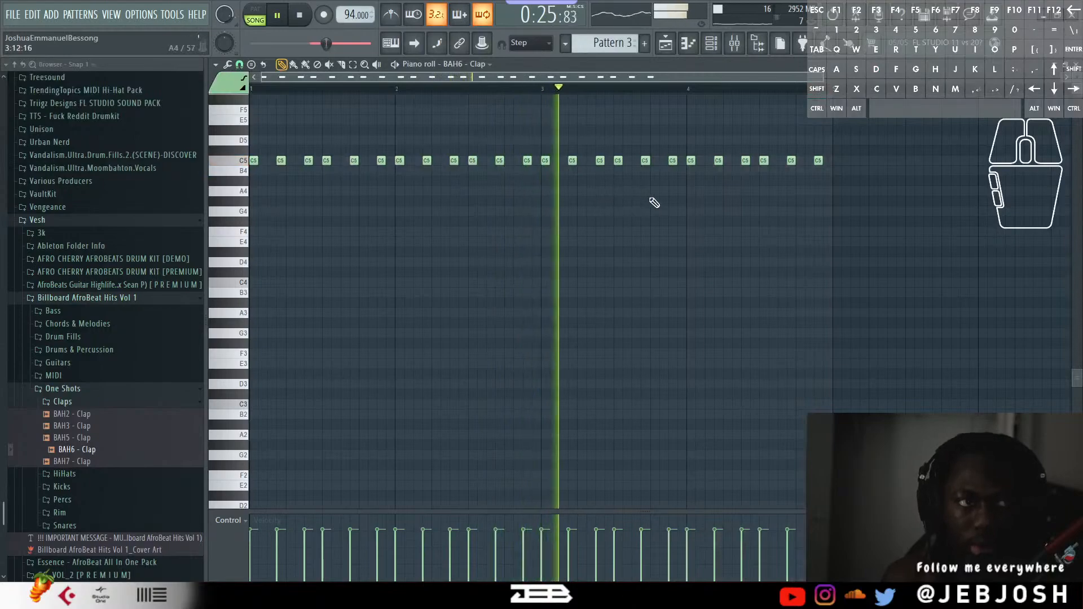
{"action": "scroll", "coordinate": [657, 200], "scroll_direction": "up", "scroll_amount": 2}
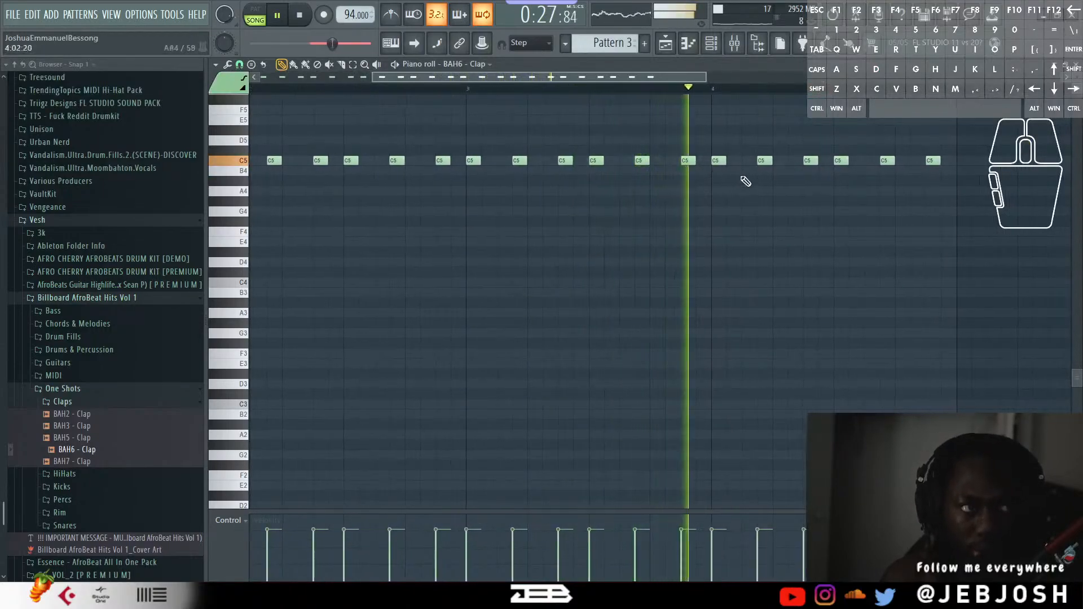
{"action": "left_click", "coordinate": [915, 161]}
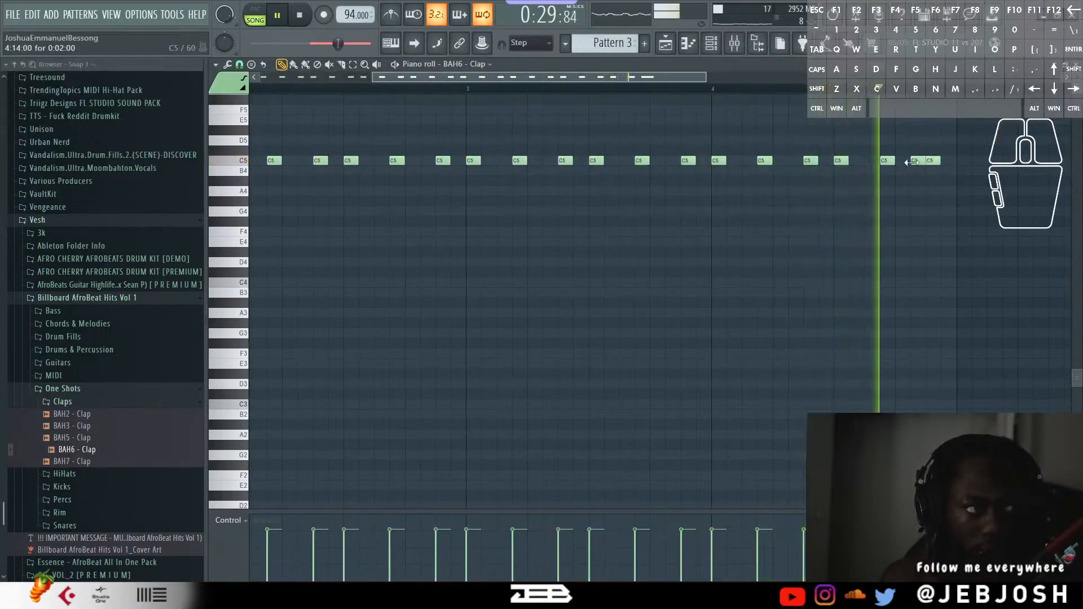
{"action": "left_click", "coordinate": [916, 161]}
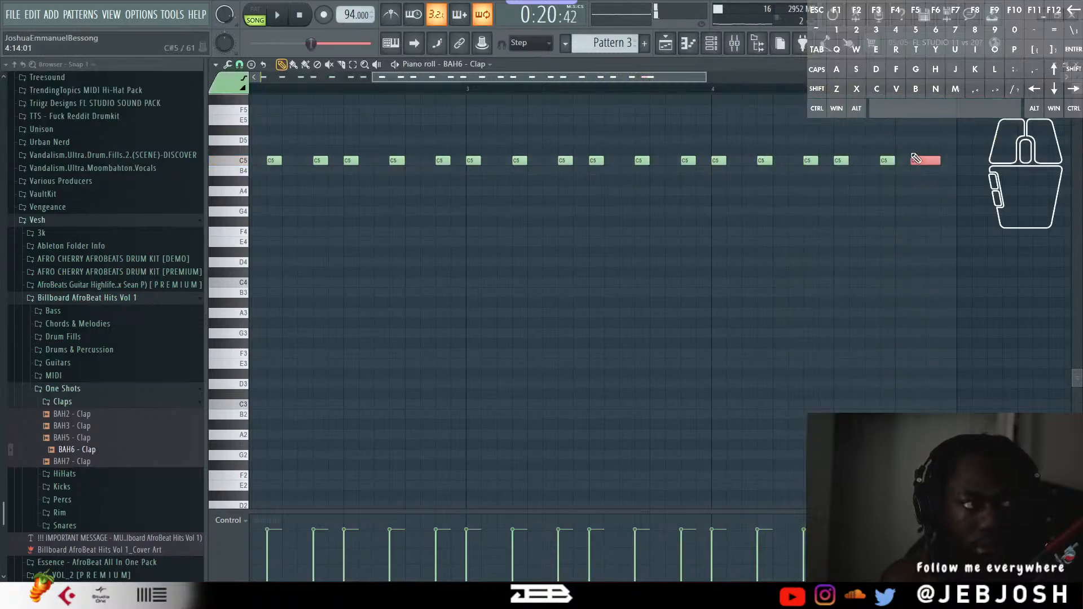
Return to the playlist during playback and place a second Pattern 3 clip on Track 6 at bar 13.
{"action": "key", "text": "space"}
{"action": "left_click", "coordinate": [1077, 65]}
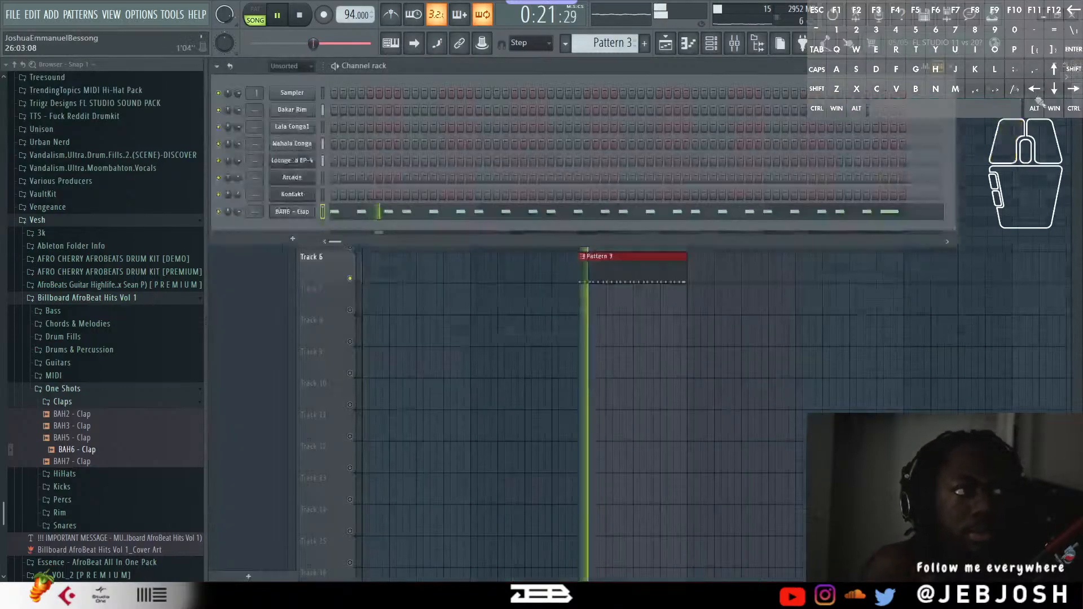
{"action": "key", "text": "F6"}
{"action": "left_click", "coordinate": [689, 266]}
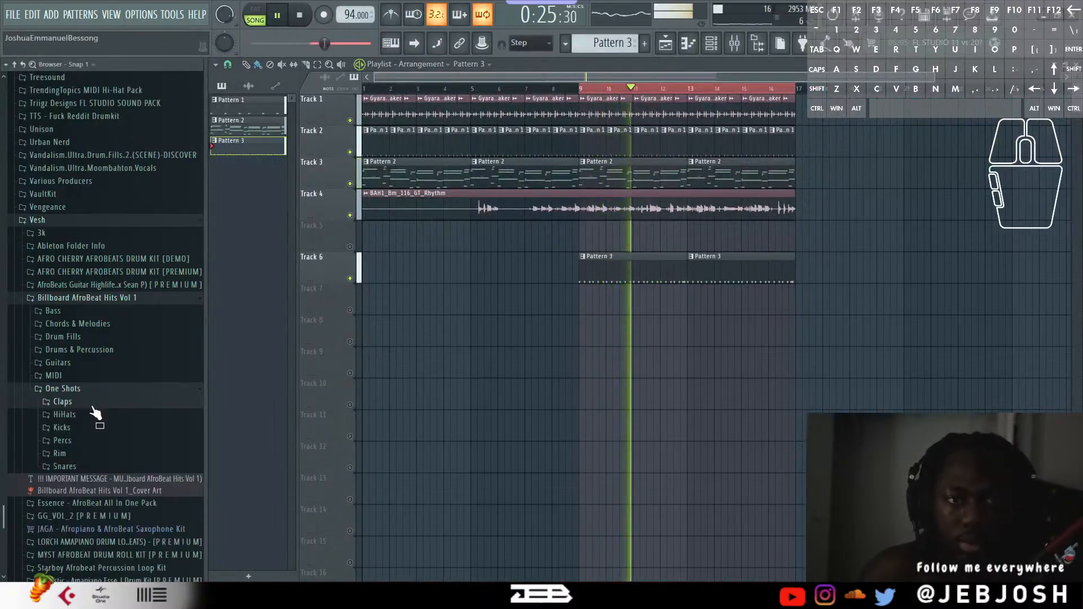
Collapse the Vesh and Jp30 sample folders, open the Fx folder in JEB KEET's Jeb New Sauce, and stop playback.
{"action": "left_click", "coordinate": [96, 403]}
{"action": "left_click", "coordinate": [63, 220]}
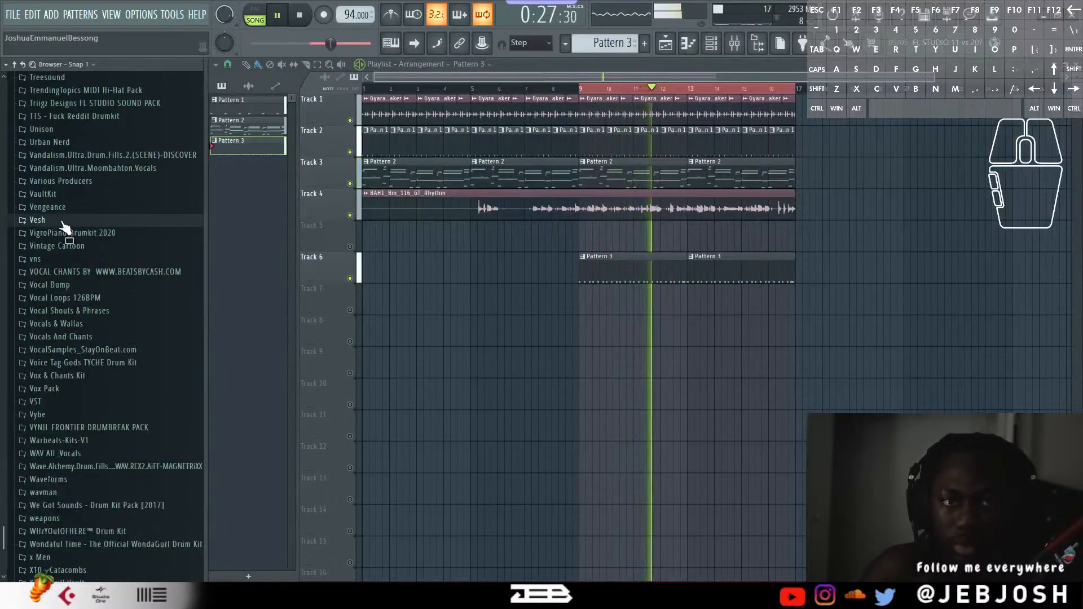
{"action": "scroll", "coordinate": [63, 225], "scroll_direction": "up", "scroll_amount": 8}
{"action": "scroll", "coordinate": [63, 221], "scroll_direction": "up", "scroll_amount": 20}
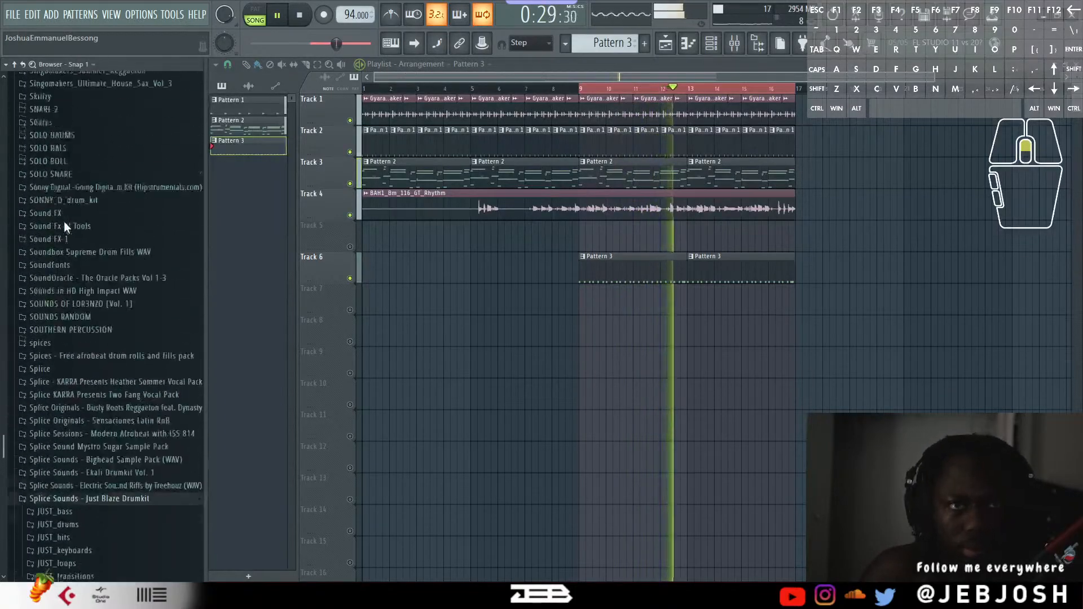
{"action": "scroll", "coordinate": [63, 221], "scroll_direction": "up", "scroll_amount": 15}
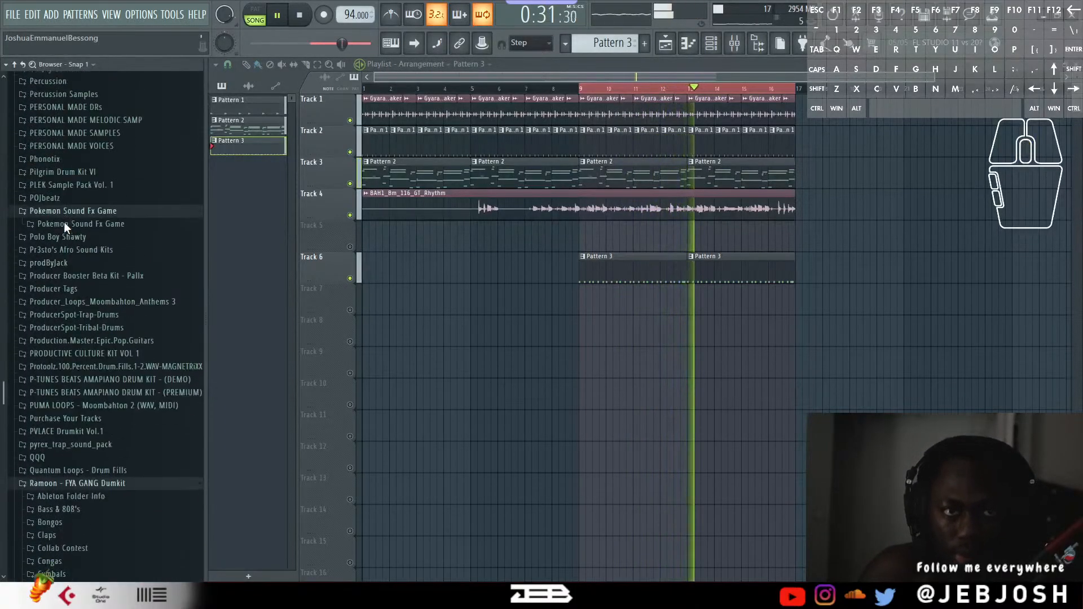
{"action": "scroll", "coordinate": [64, 222], "scroll_direction": "up", "scroll_amount": 20}
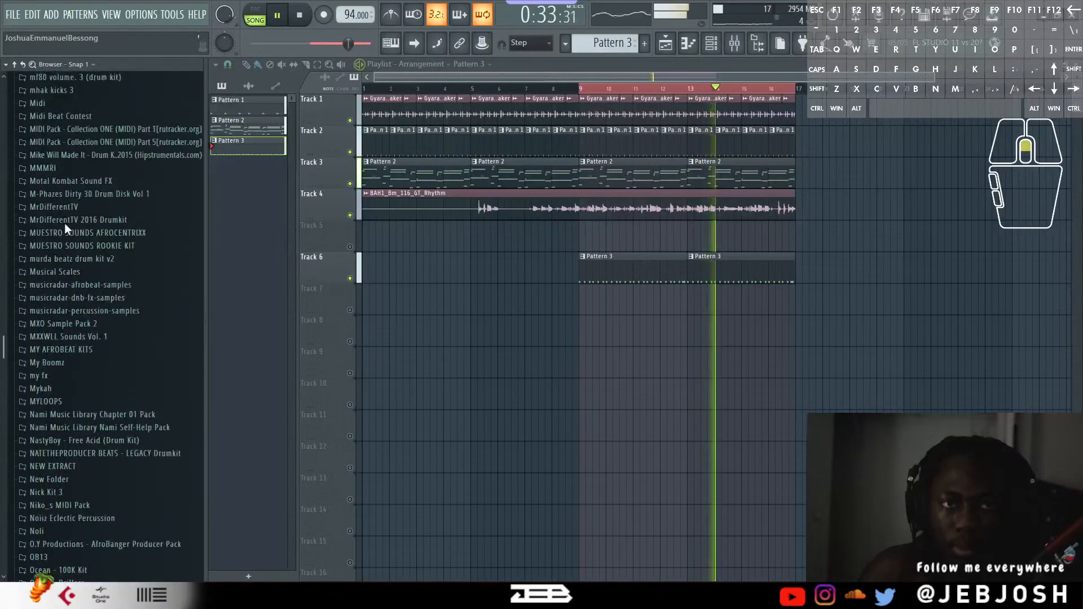
{"action": "scroll", "coordinate": [65, 223], "scroll_direction": "up", "scroll_amount": 20}
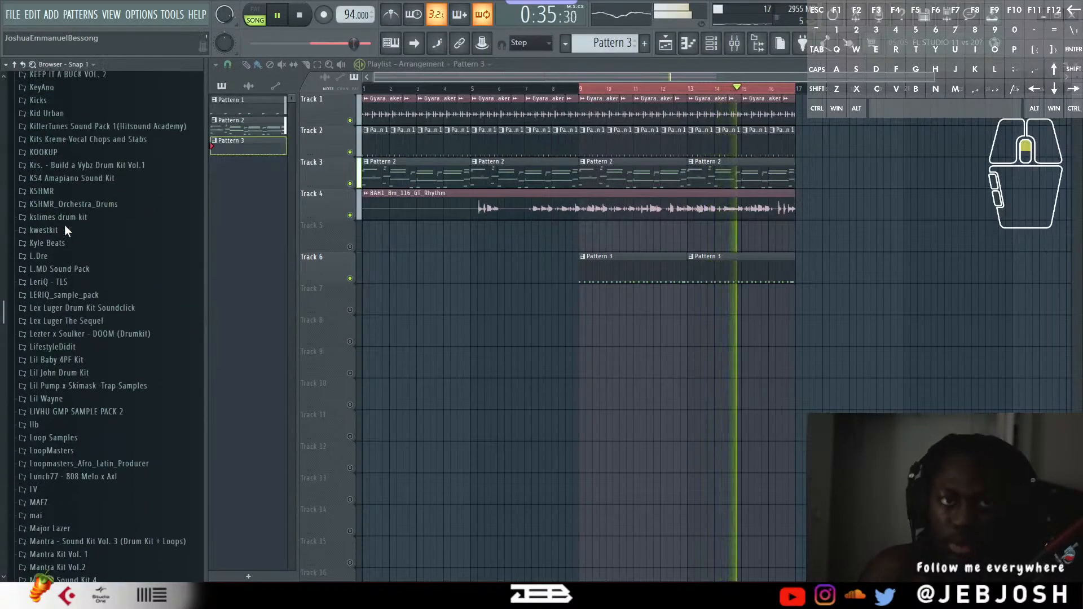
{"action": "scroll", "coordinate": [66, 227], "scroll_direction": "up", "scroll_amount": 3}
{"action": "scroll", "coordinate": [57, 326], "scroll_direction": "down", "scroll_amount": 5}
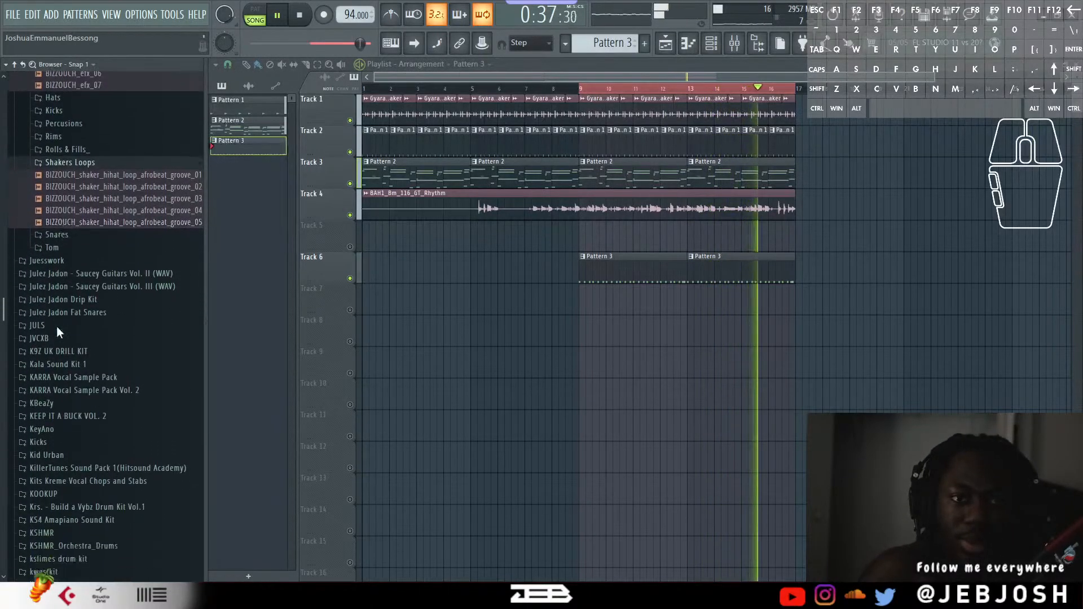
{"action": "scroll", "coordinate": [64, 319], "scroll_direction": "up", "scroll_amount": 9}
{"action": "scroll", "coordinate": [64, 319], "scroll_direction": "up", "scroll_amount": 3}
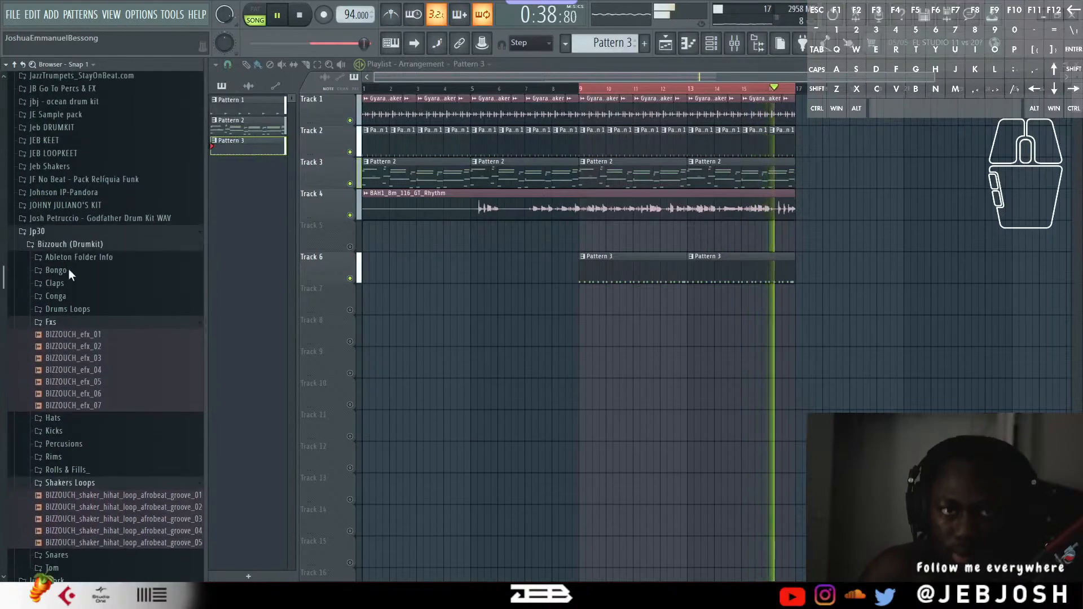
{"action": "left_click", "coordinate": [73, 238]}
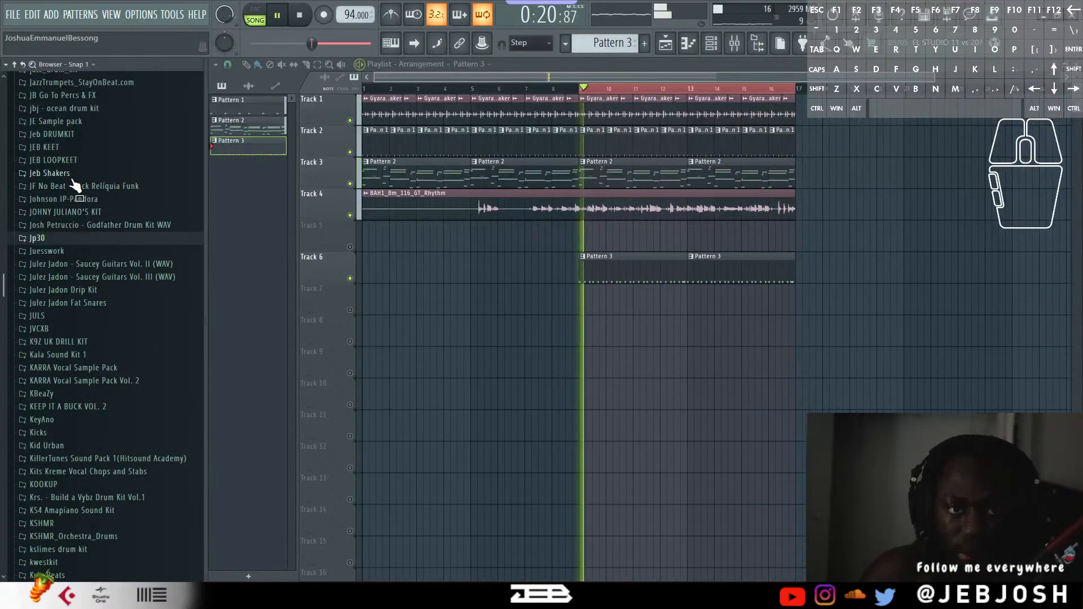
{"action": "left_click", "coordinate": [69, 147]}
{"action": "key", "text": "space"}
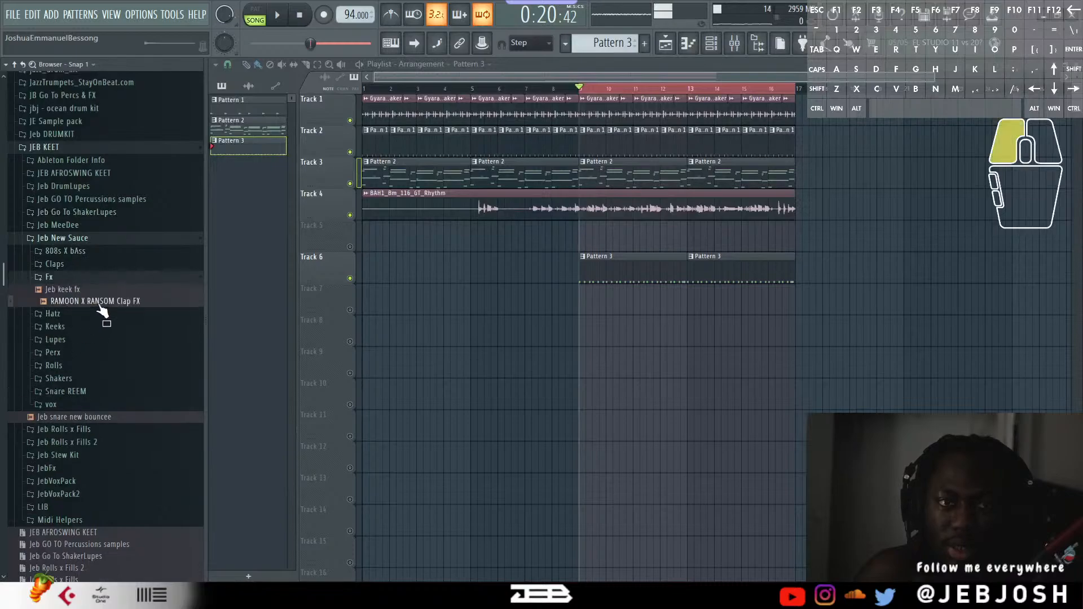
Place RAMOON X RANSOM Clap FX on Track 7 at the second clap of bar 9 and open its sample settings.
{"action": "left_click_drag", "start_coordinate": [90, 302], "coordinate": [595, 311]}
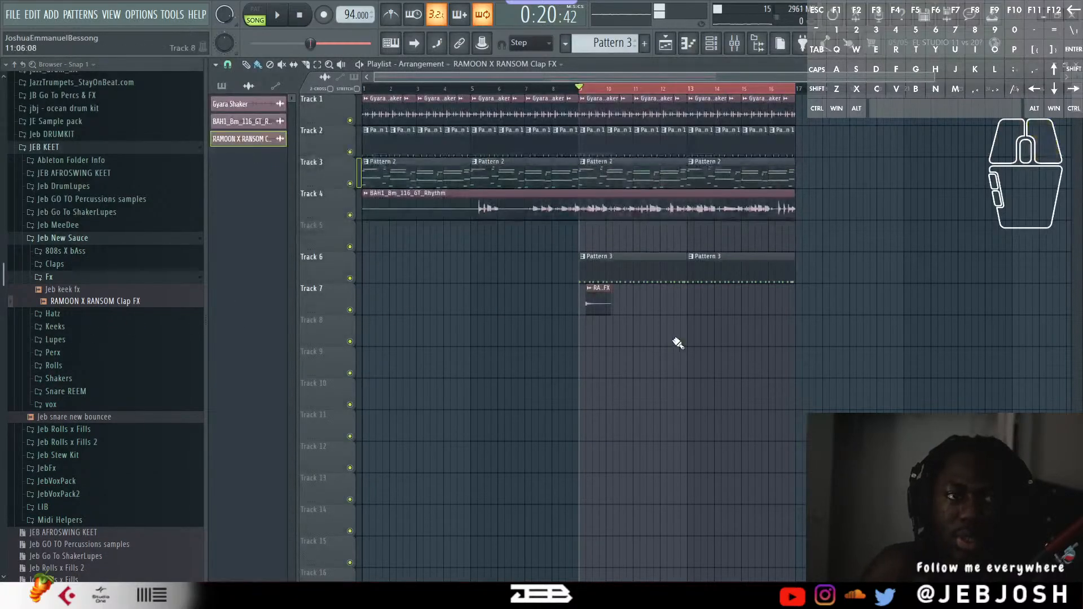
{"action": "scroll", "coordinate": [585, 331], "scroll_direction": "up", "scroll_amount": 6}
{"action": "scroll", "coordinate": [633, 320], "scroll_direction": "up", "scroll_amount": 2}
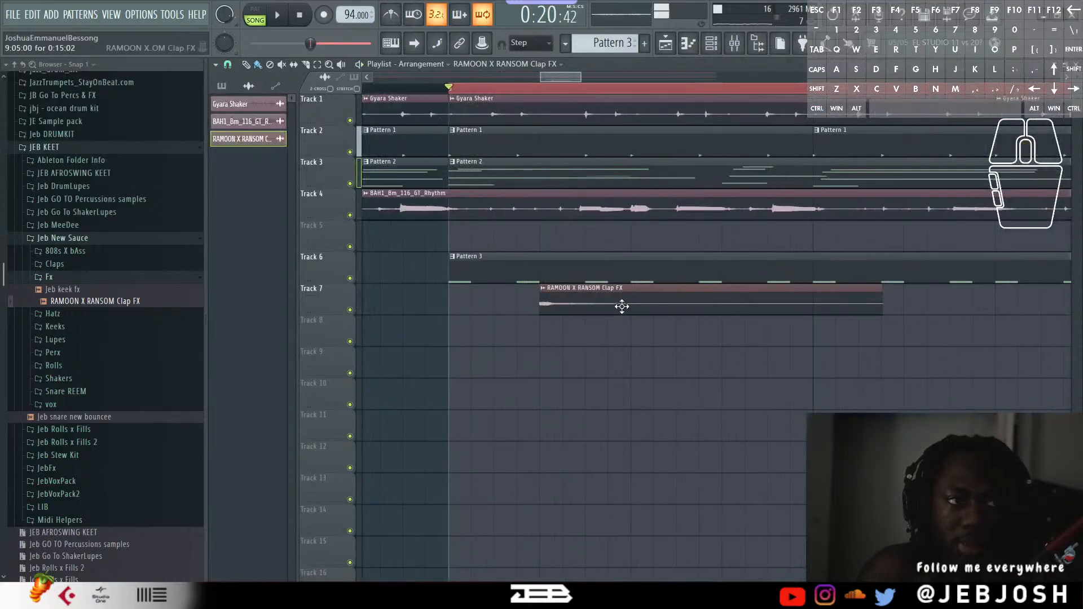
{"action": "key", "text": "space"}
{"action": "double_click", "coordinate": [601, 309]}
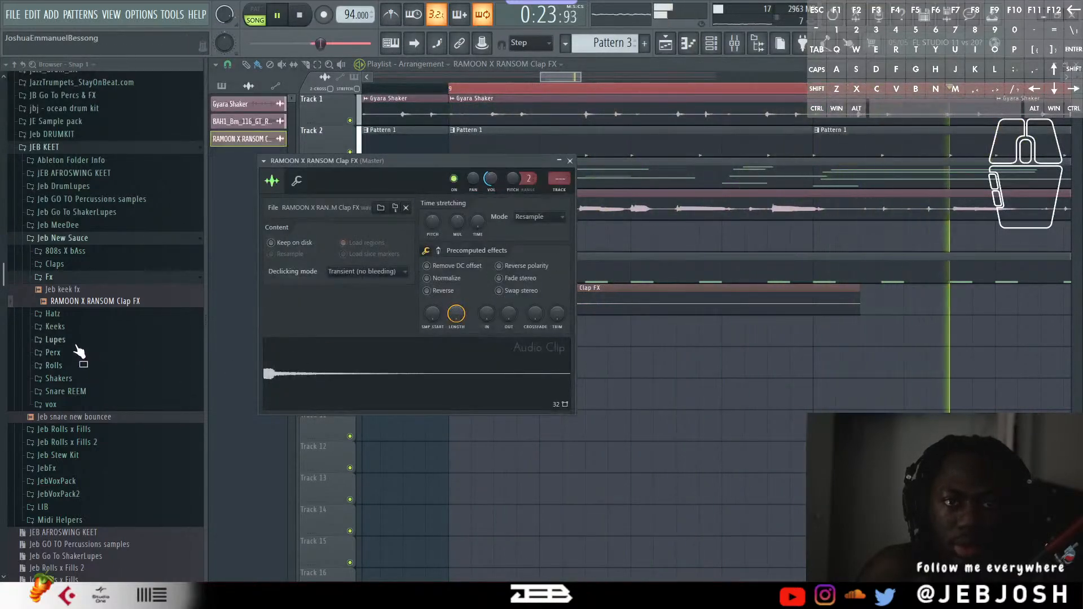
Open the Lupes folder in Jeb New Sauce, stop playback, and close the Clap FX sample settings.
{"action": "left_click", "coordinate": [66, 353]}
{"action": "left_click", "coordinate": [66, 353]}
{"action": "left_click", "coordinate": [78, 341]}
{"action": "key", "text": "space"}
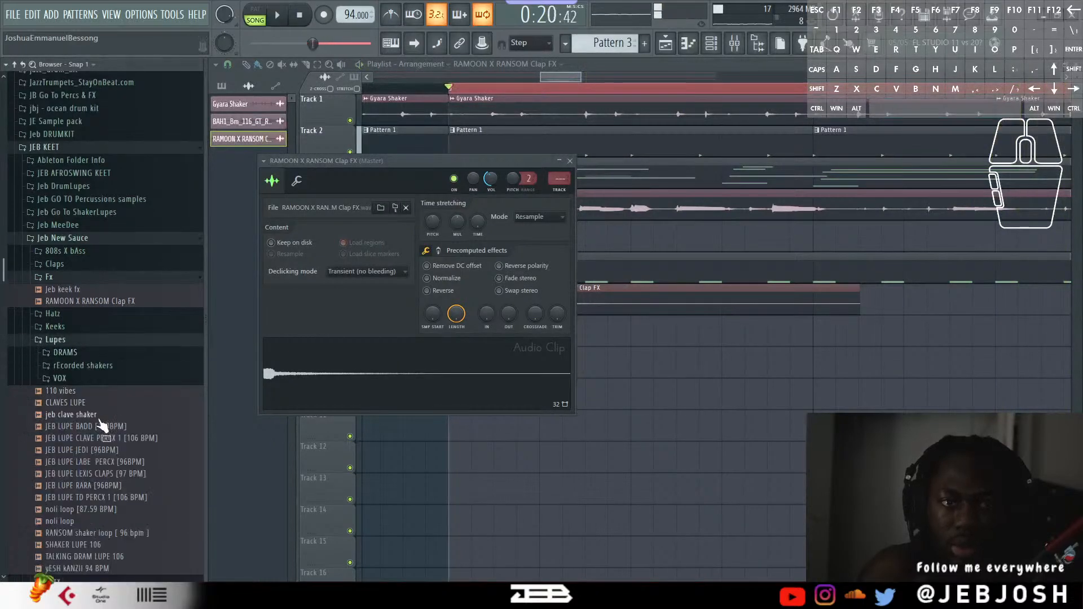
{"action": "scroll", "coordinate": [102, 425], "scroll_direction": "down", "scroll_amount": 4}
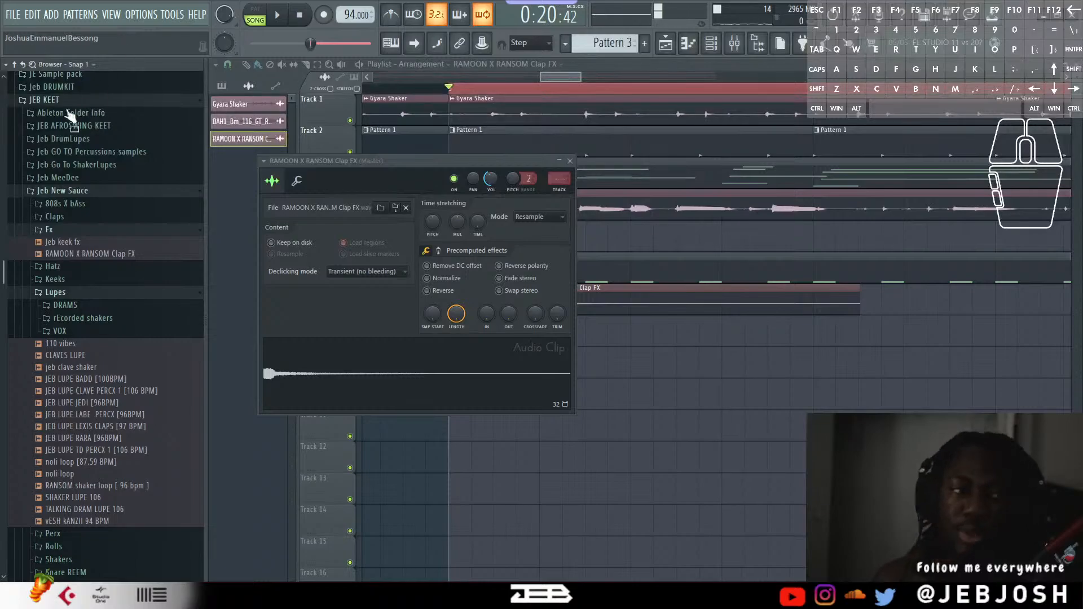
{"action": "left_click", "coordinate": [570, 161]}
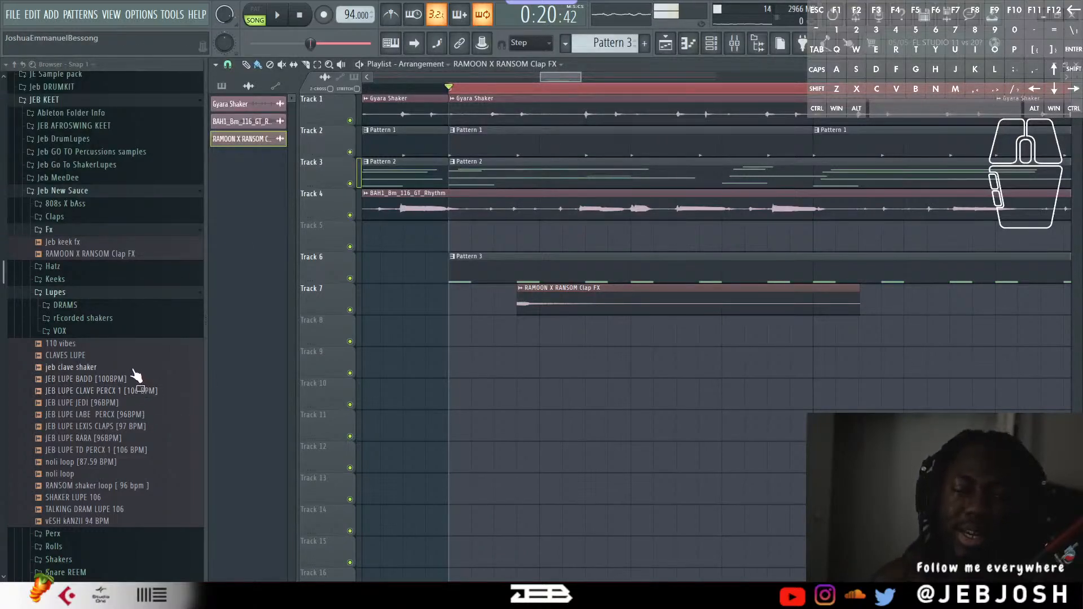
Place the noli loop [87.59 BPM] sample on Track 9 at bar 9, play the song, and repeat the clip at bar 13.
{"action": "left_click_drag", "start_coordinate": [90, 463], "coordinate": [446, 360]}
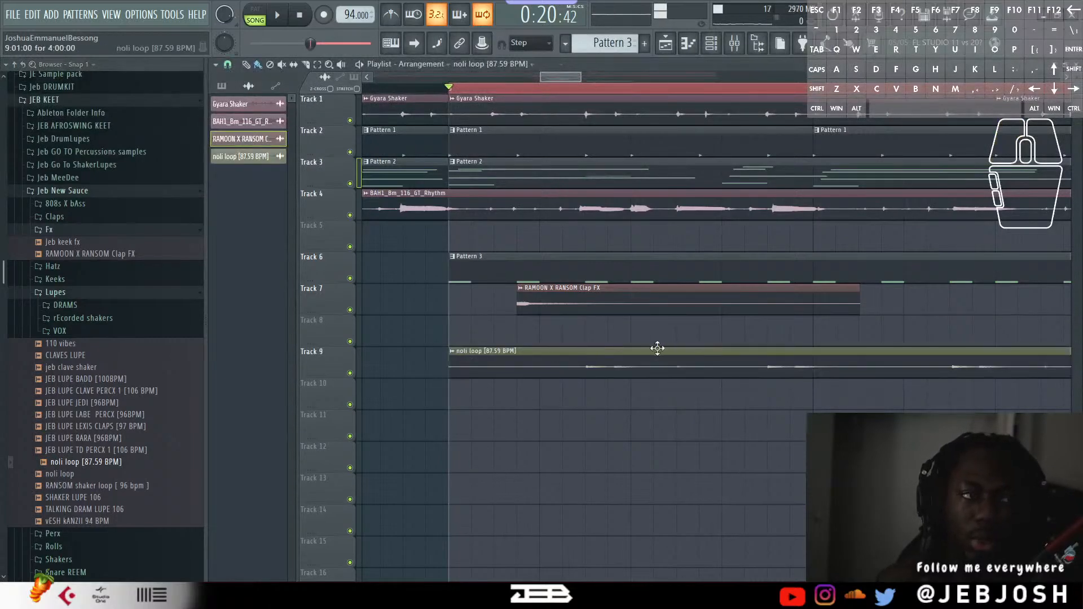
{"action": "scroll", "coordinate": [645, 350], "scroll_direction": "down", "scroll_amount": 8}
{"action": "key", "text": "space"}
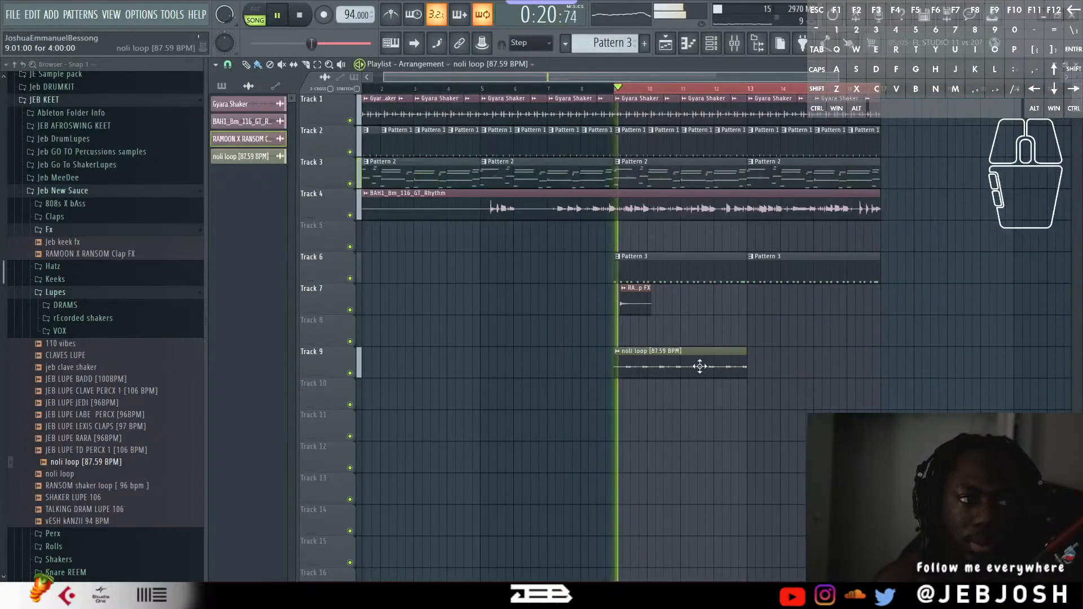
{"action": "left_click", "coordinate": [775, 364]}
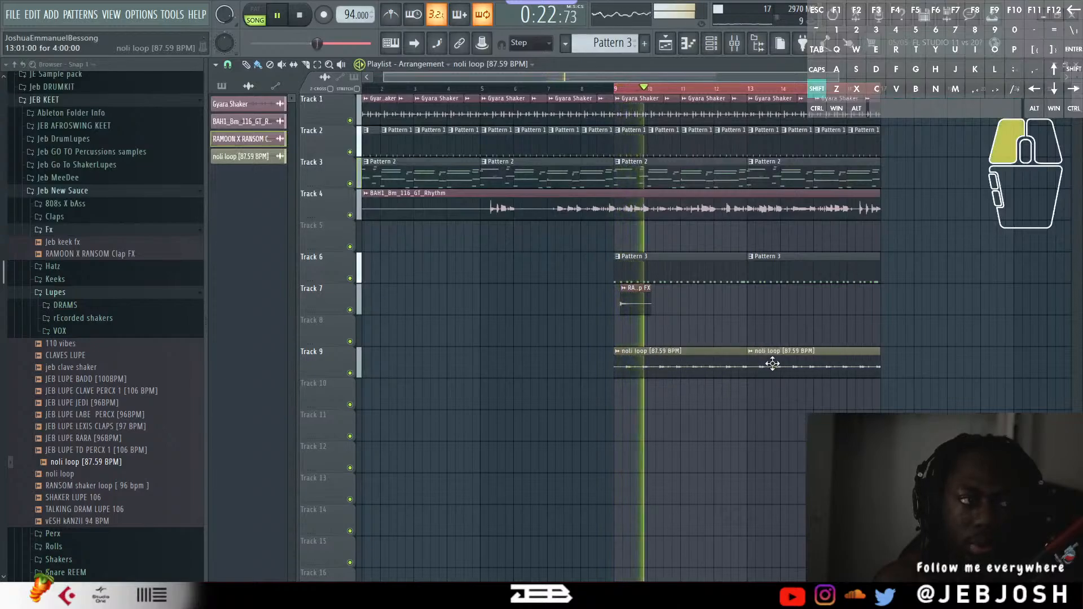
{"action": "left_click_drag", "start_coordinate": [781, 364], "coordinate": [773, 364]}
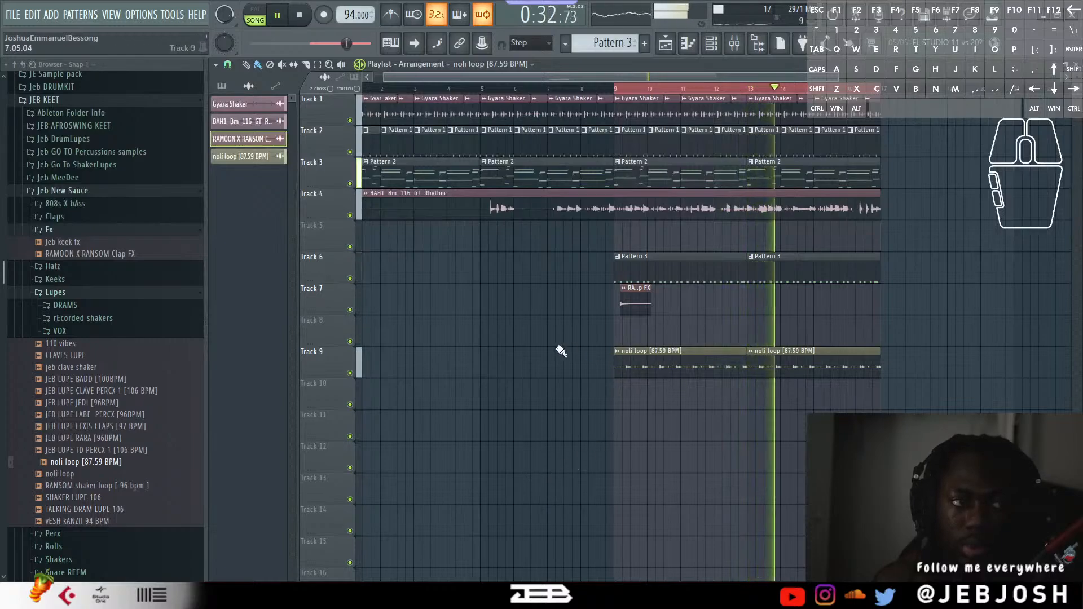
Stop the song, solo Track 3, play it briefly, and leave the playlist with playback stopped.
{"action": "scroll", "coordinate": [564, 314], "scroll_direction": "down", "scroll_amount": 2}
{"action": "key", "text": "space"}
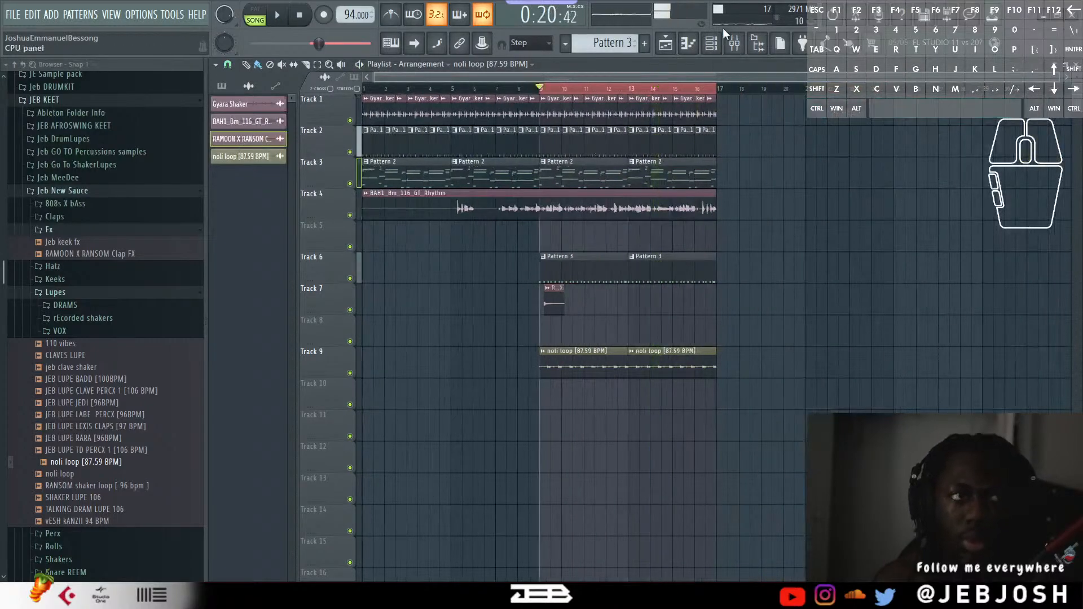
{"action": "right_click", "coordinate": [350, 185]}
{"action": "key", "text": "space"}
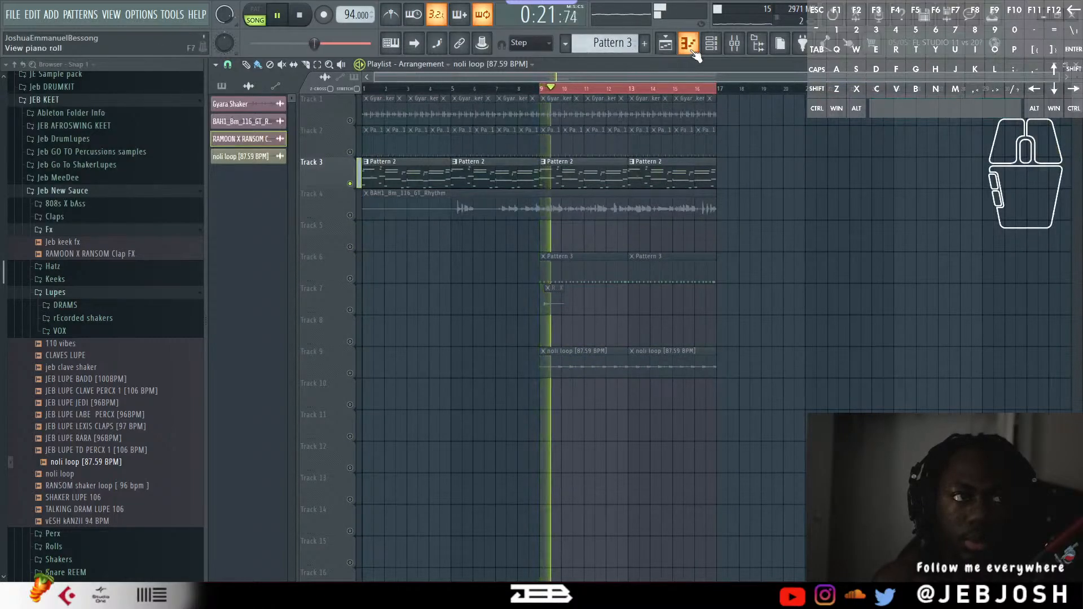
{"action": "left_click", "coordinate": [689, 45]}
{"action": "key", "text": "space"}
Cut the Kontakt bass notes out of Pattern 2 and paste them into a new empty pattern.
{"action": "left_click", "coordinate": [565, 44]}
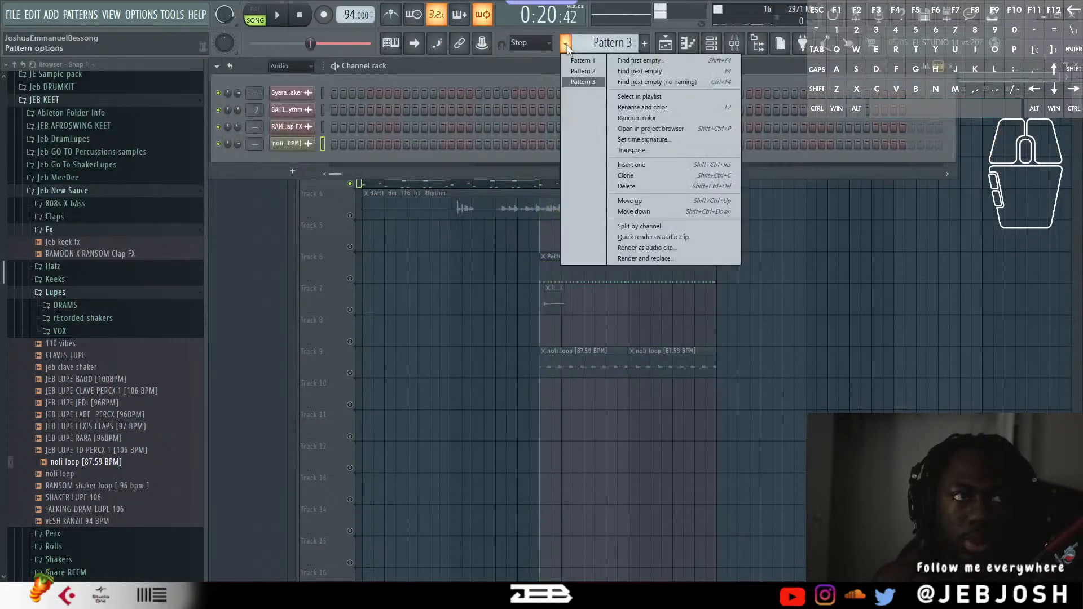
{"action": "left_click", "coordinate": [587, 71]}
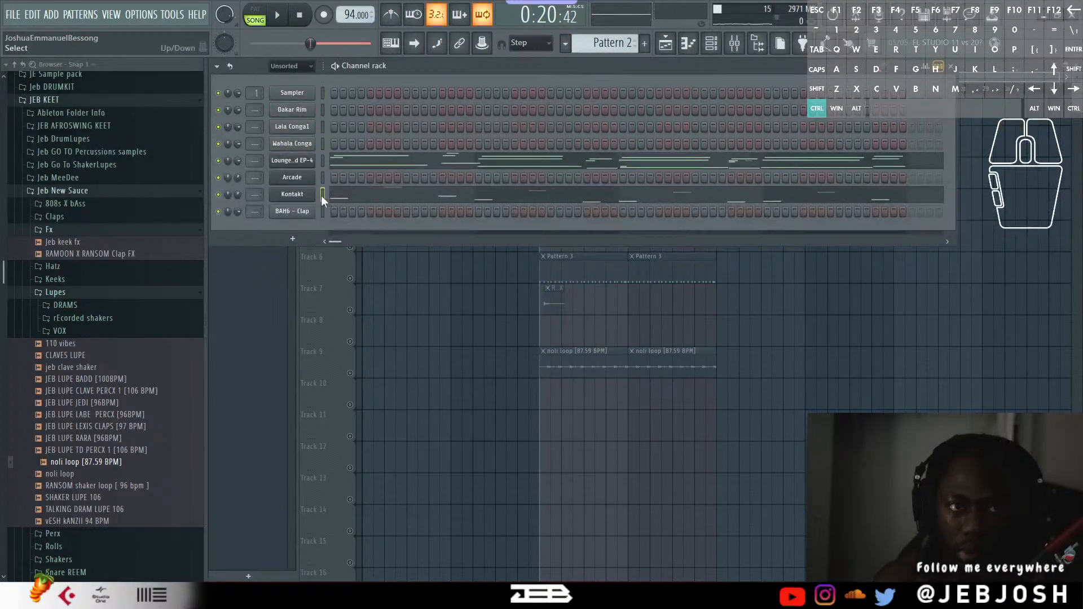
{"action": "key", "text": "ctrl+z"}
{"action": "left_click", "coordinate": [565, 44]}
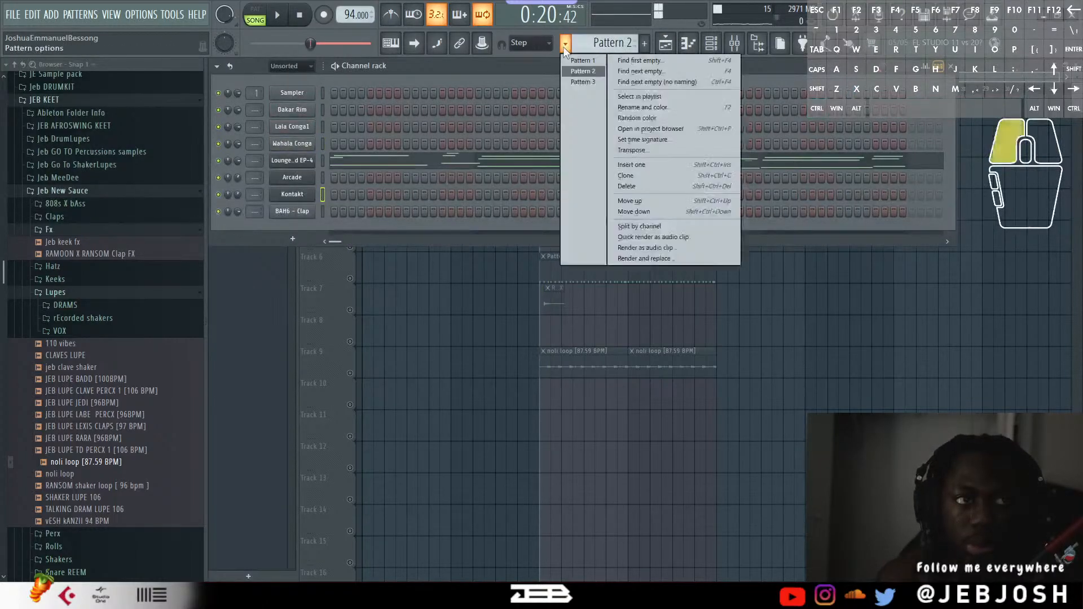
{"action": "left_click", "coordinate": [583, 84]}
{"action": "scroll", "coordinate": [604, 47], "scroll_direction": "up", "scroll_amount": 1}
{"action": "key", "text": "ctrl+v"}
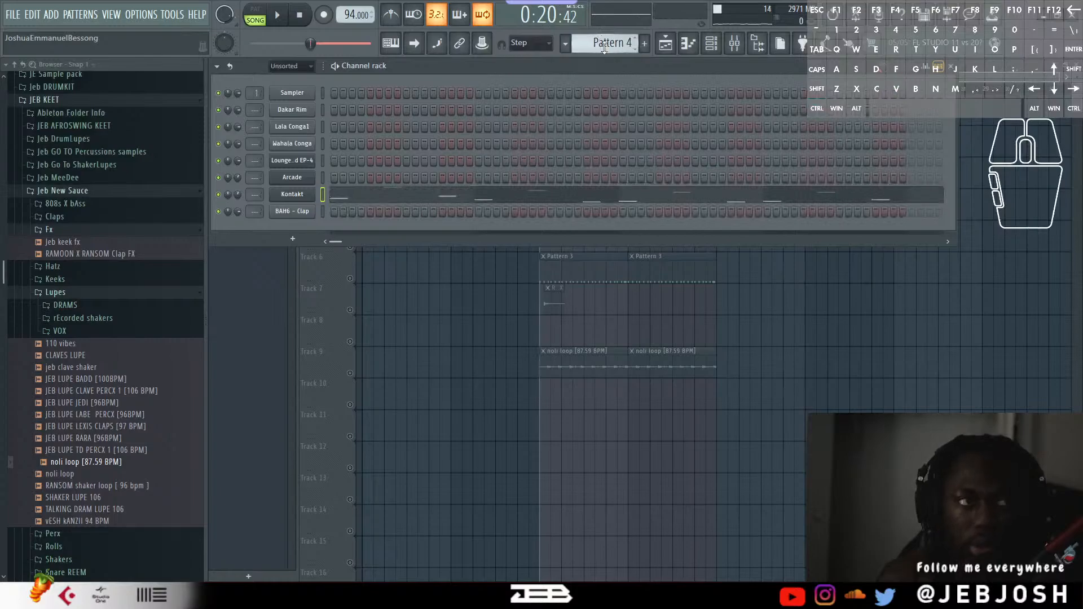
Rename the new Kontakt bass pattern as bayzzzz.
{"action": "left_click", "coordinate": [604, 46], "text": "shift"}
{"action": "type", "text": "ba"}
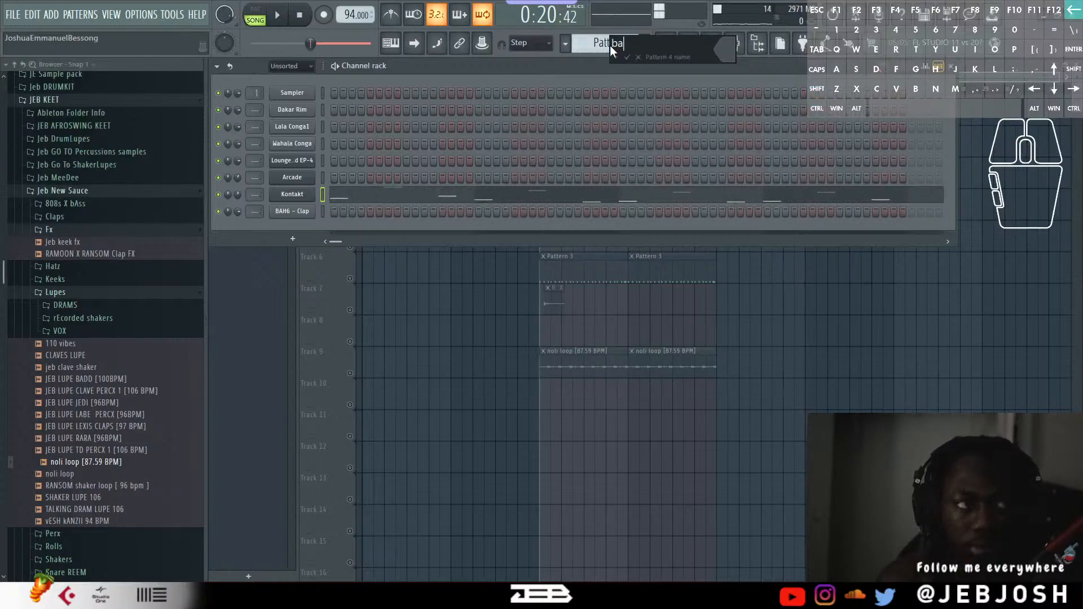
{"action": "type", "text": "yzzzz"}
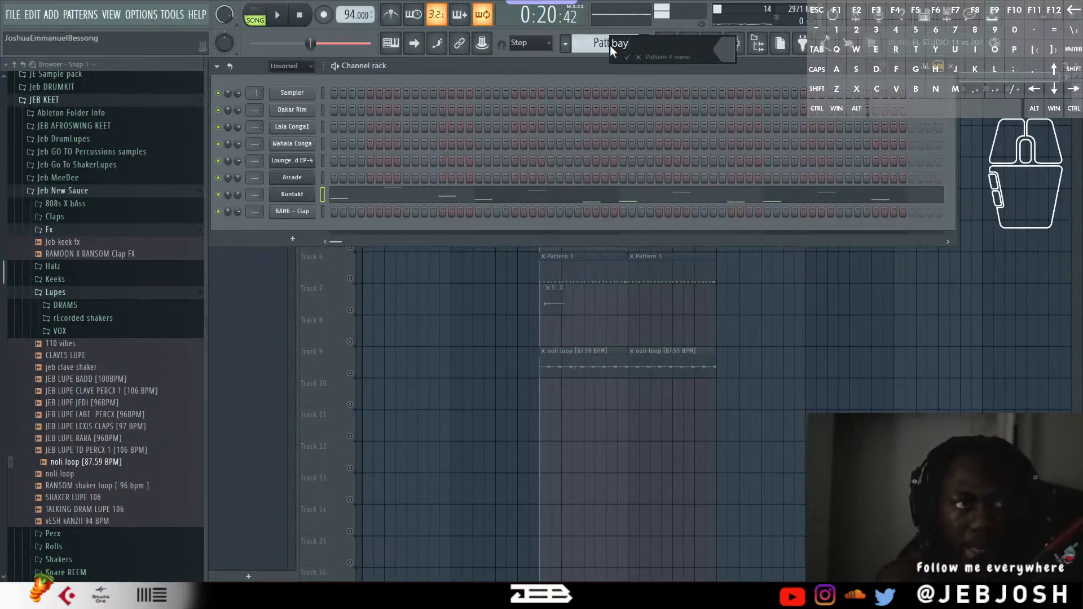
{"action": "key", "text": "Return"}
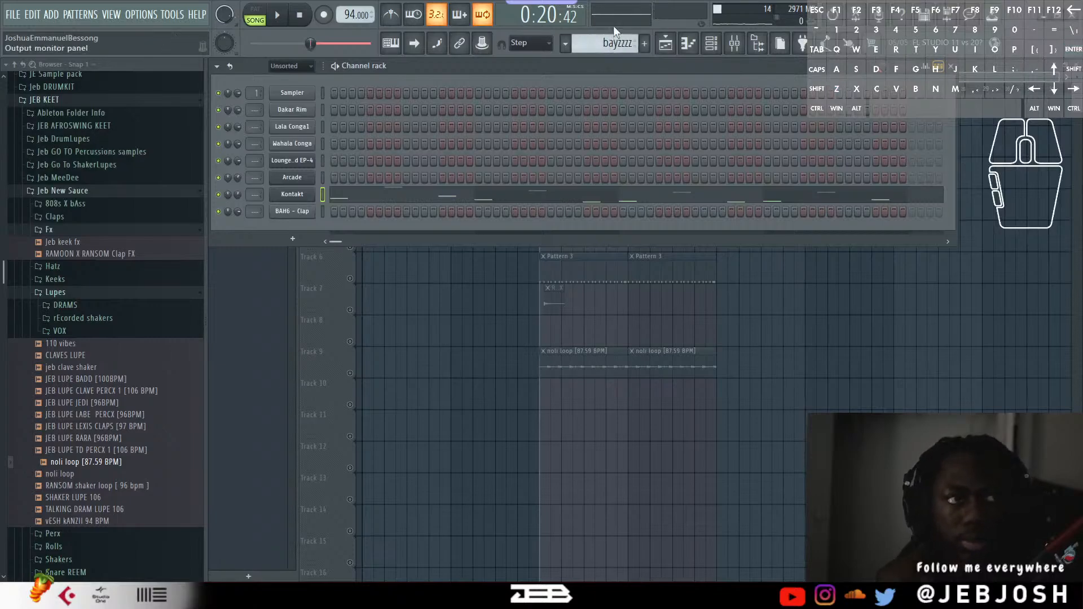
Select Pattern 3, which holds the claps, and rename it as klapzz.
{"action": "scroll", "coordinate": [615, 37], "scroll_direction": "up", "scroll_amount": 1}
{"action": "left_click", "coordinate": [614, 39], "text": "shift"}
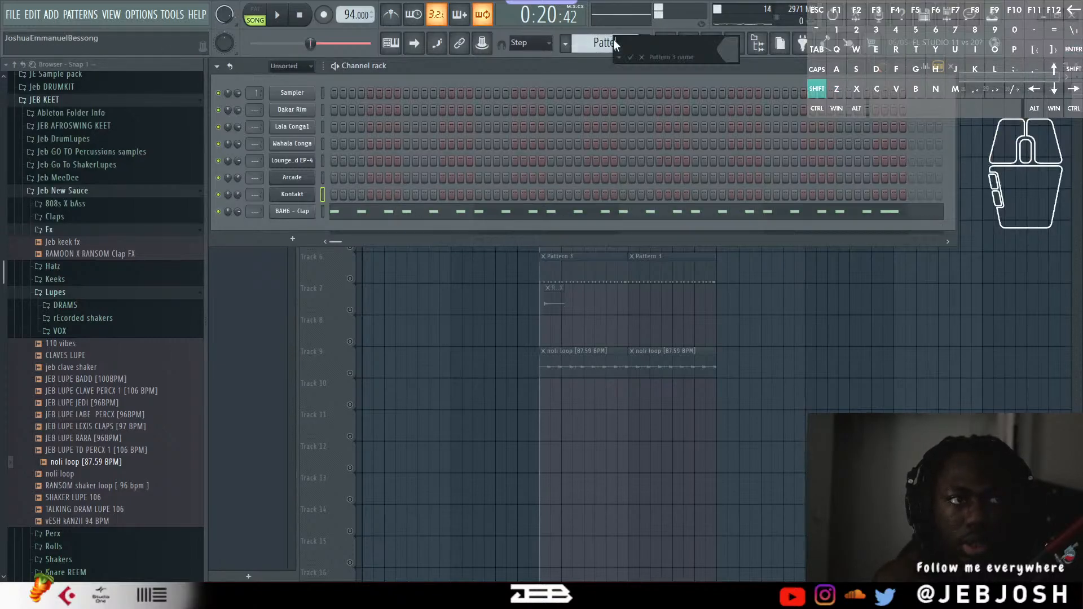
{"action": "type", "text": "clapzz"}
{"action": "key", "text": "Return"}
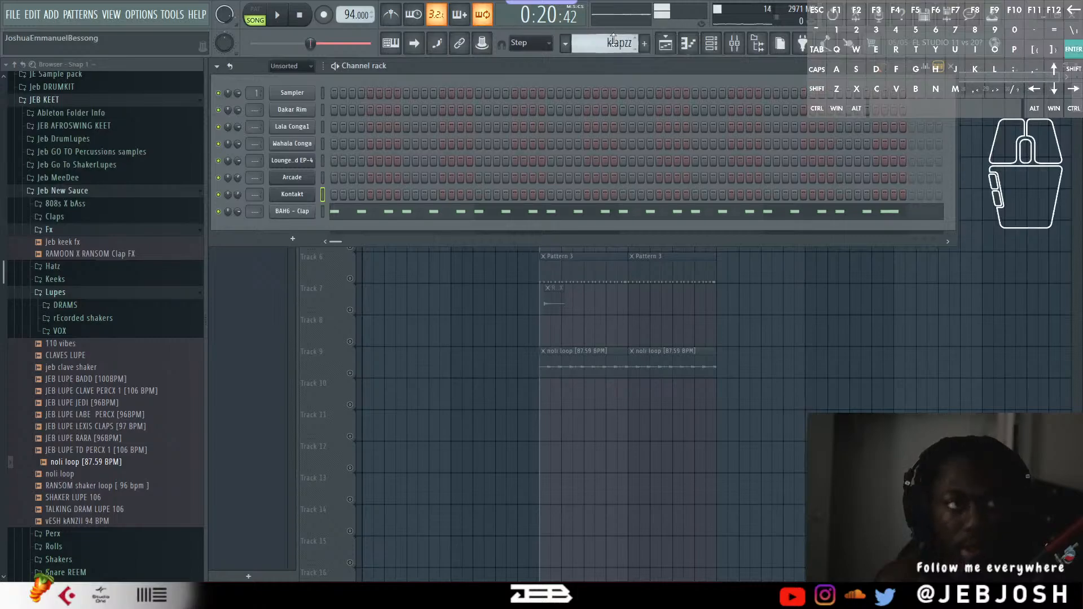
Select Pattern 2, which holds the Lounge Lizard keys, and rename it as epiano.
{"action": "scroll", "coordinate": [614, 38], "scroll_direction": "up", "scroll_amount": 1}
{"action": "key", "text": "space"}
{"action": "key", "text": "space"}
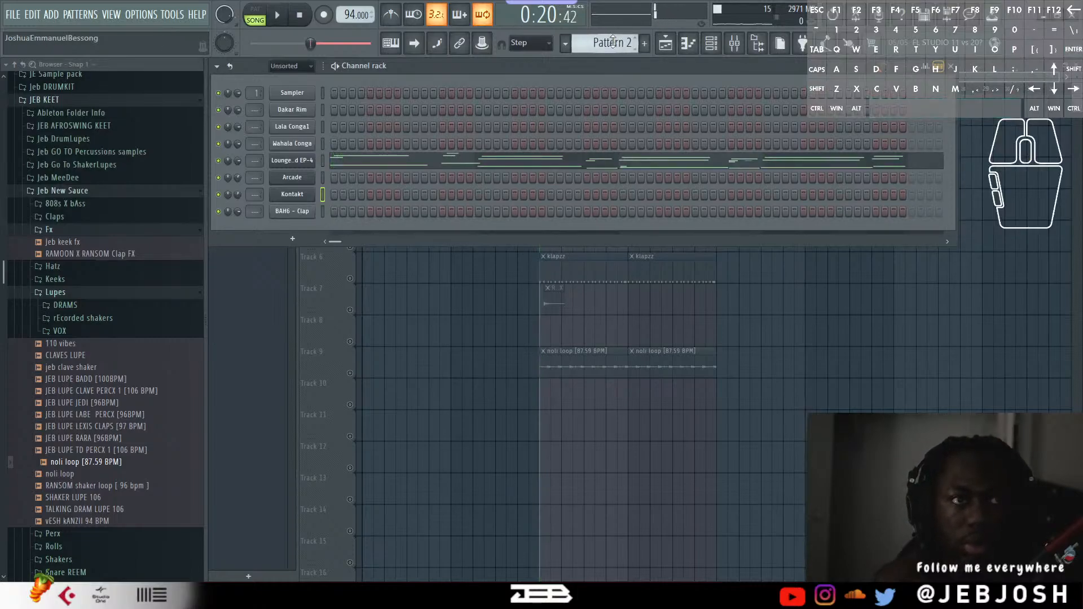
{"action": "left_click", "coordinate": [608, 44], "text": "shift"}
{"action": "type", "text": "epiano"}
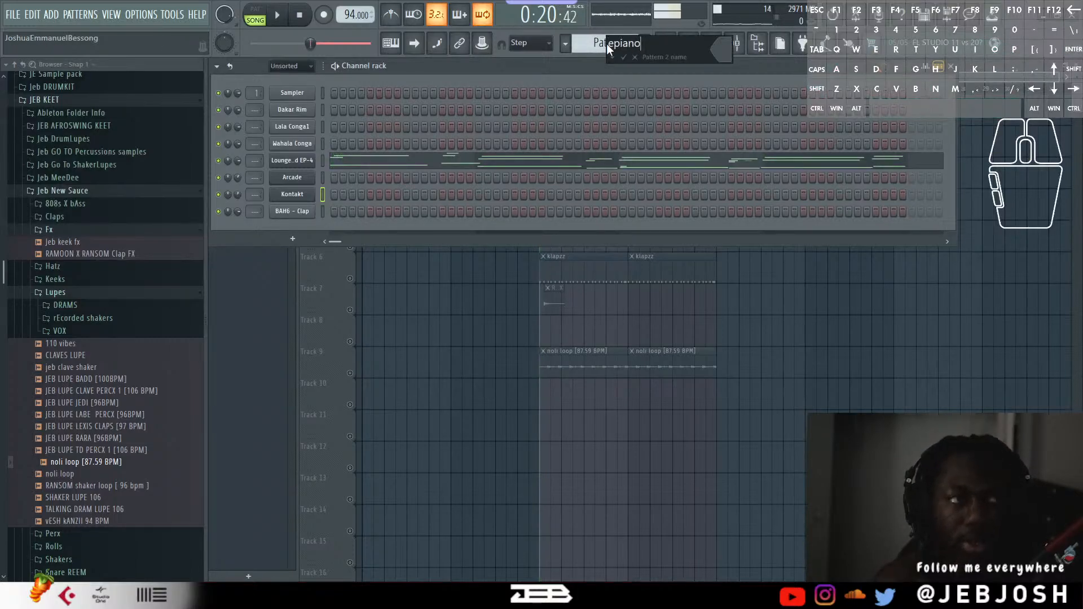
{"action": "key", "text": "Return"}
Examine the Lounge Lizard EP-4 notes of the epiano pattern during playback, then stop and return to the channel rack.
{"action": "left_click", "coordinate": [478, 164]}
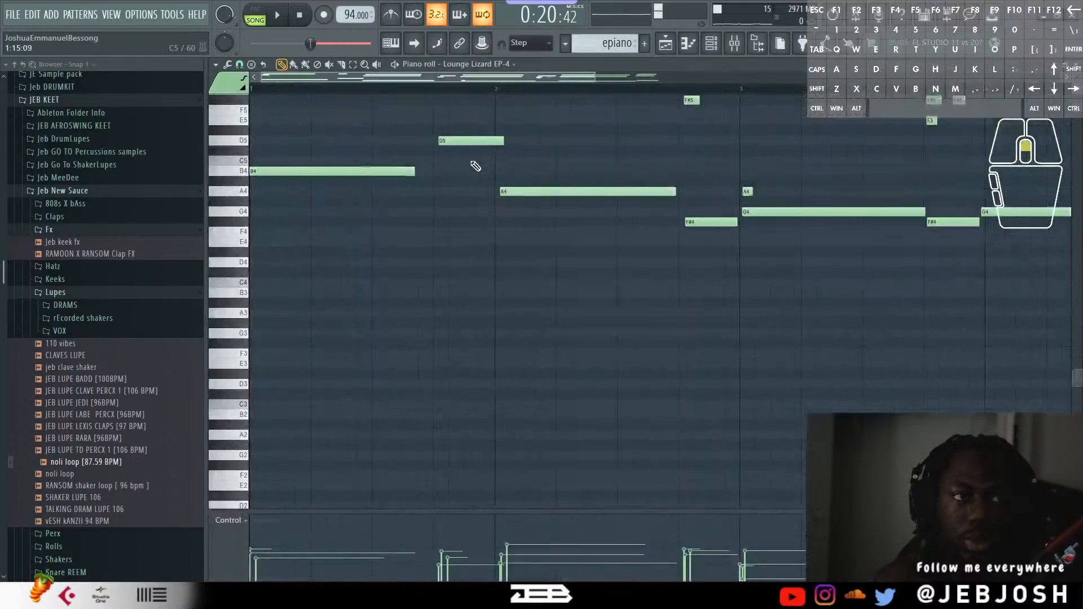
{"action": "scroll", "coordinate": [476, 165], "scroll_direction": "up", "scroll_amount": 6}
{"action": "key", "text": "space"}
{"action": "scroll", "coordinate": [476, 166], "scroll_direction": "down", "scroll_amount": 3}
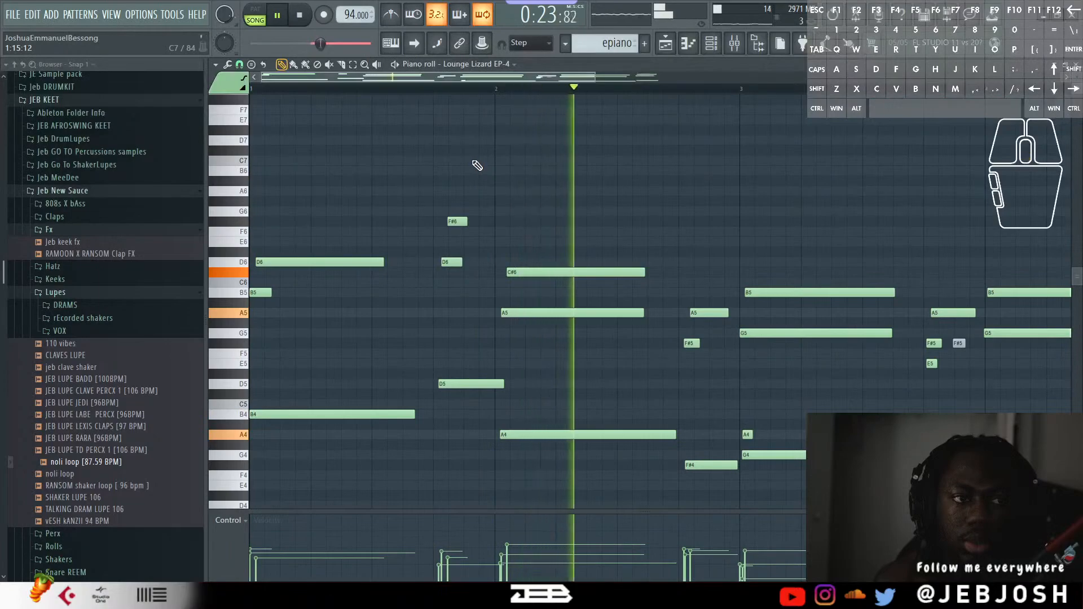
{"action": "key", "text": "space"}
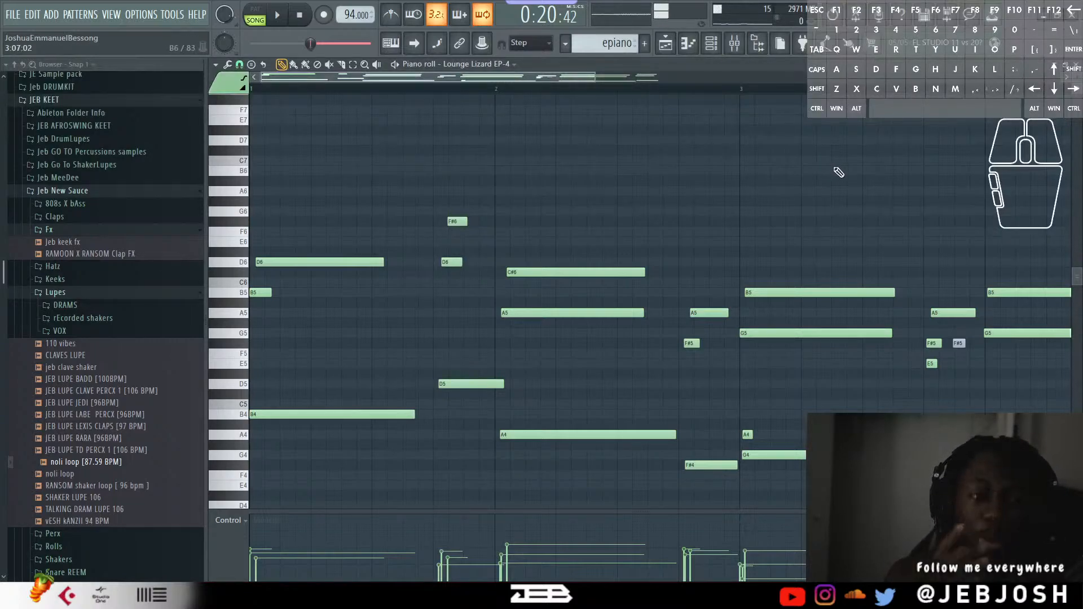
{"action": "key", "text": "space"}
{"action": "left_click", "coordinate": [1076, 65]}
{"action": "key", "text": "space"}
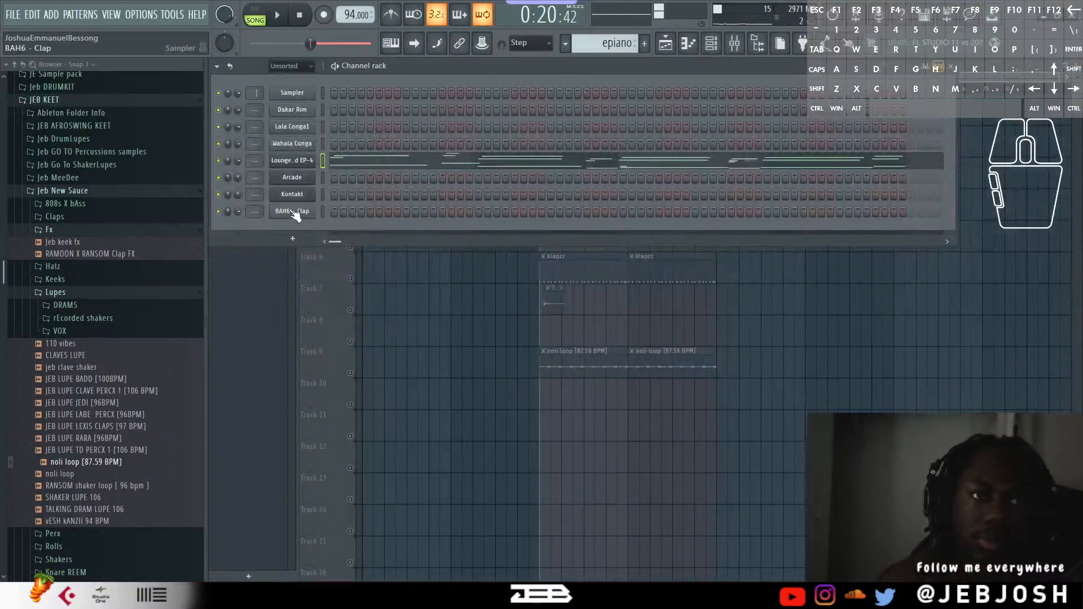
Select Pattern 1, which holds the rim and conga hits, and rename it as drammmz.
{"action": "scroll", "coordinate": [577, 43], "scroll_direction": "up", "scroll_amount": 1}
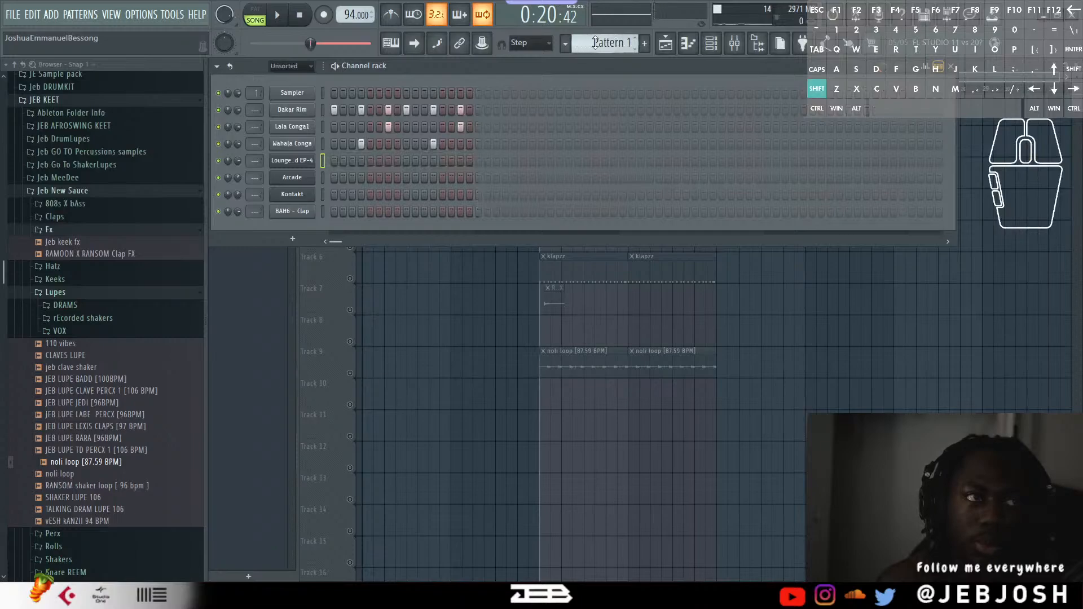
{"action": "left_click", "coordinate": [596, 43], "text": "shift"}
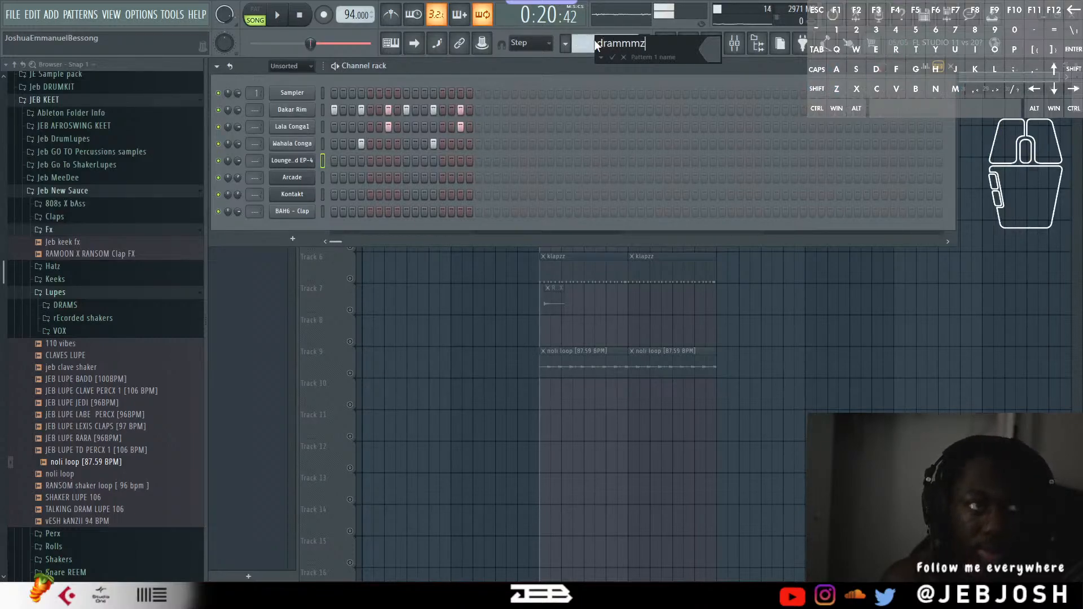
{"action": "key", "text": "Return"}
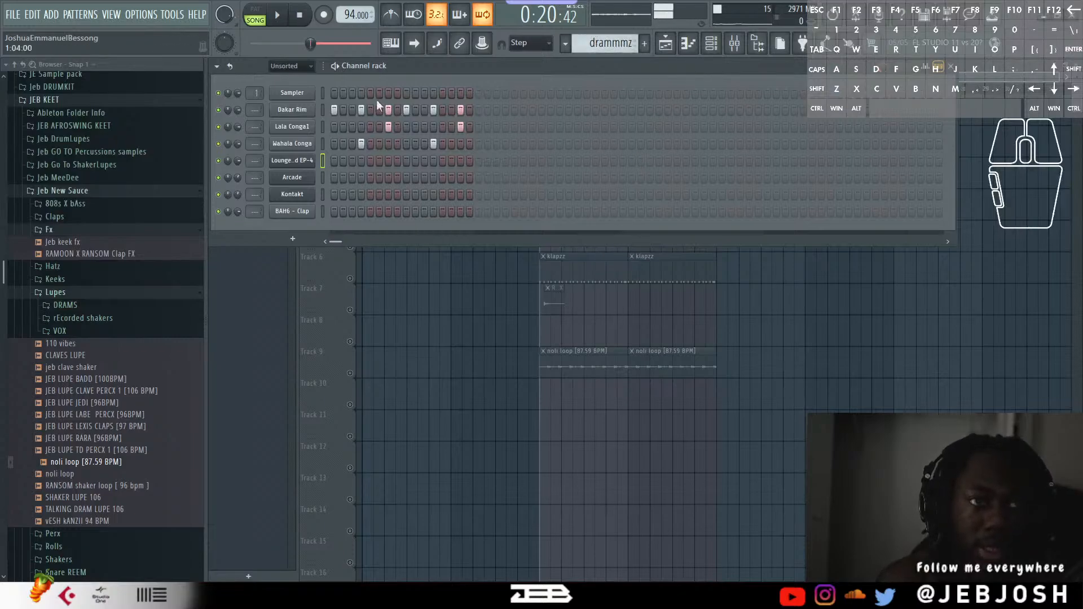
Return to the playlist and briefly play the soloed epiano track.
{"action": "scroll", "coordinate": [595, 45], "scroll_direction": "down", "scroll_amount": 2}
{"action": "scroll", "coordinate": [595, 45], "scroll_direction": "up", "scroll_amount": 2}
{"action": "right_click", "coordinate": [813, 400]}
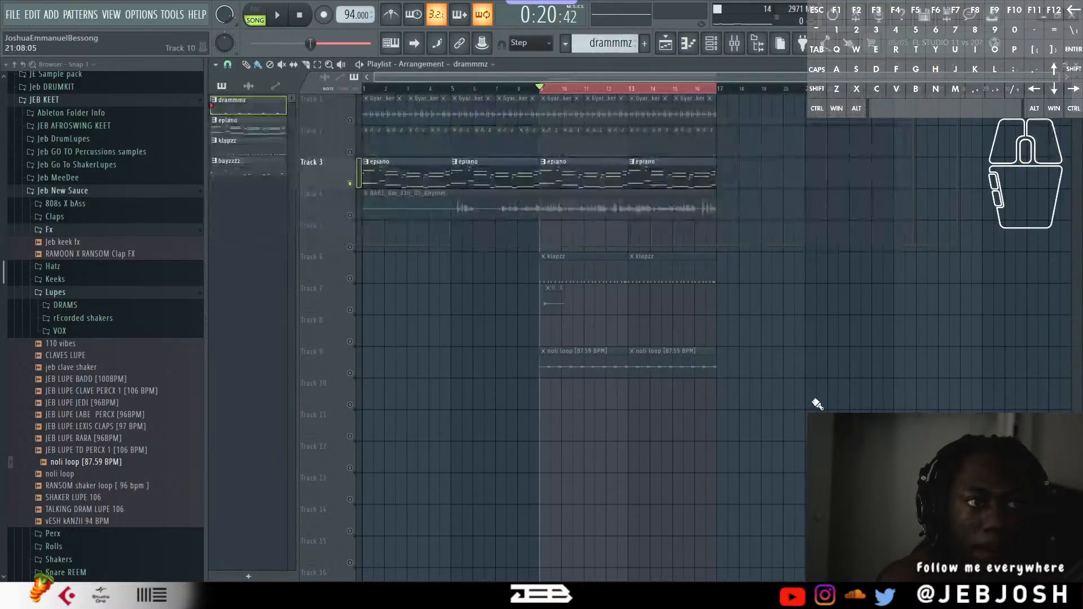
{"action": "key", "text": "space"}
{"action": "key", "text": "space"}
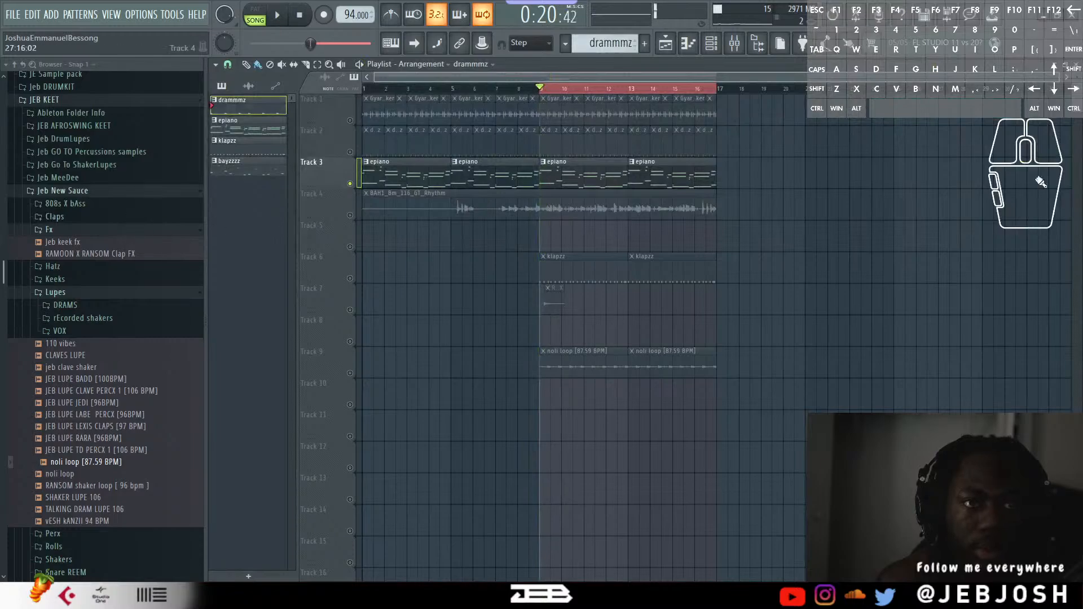
Create a new empty pattern and draw a one-bar C5 note at its start for the Arcade channel.
{"action": "left_click", "coordinate": [1075, 65]}
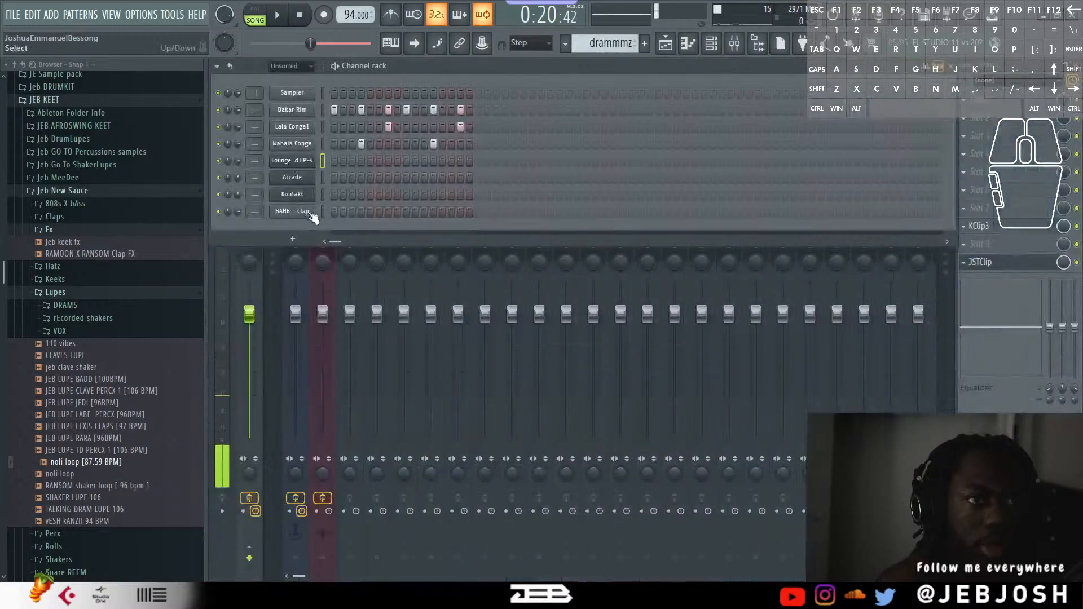
{"action": "left_click", "coordinate": [565, 43]}
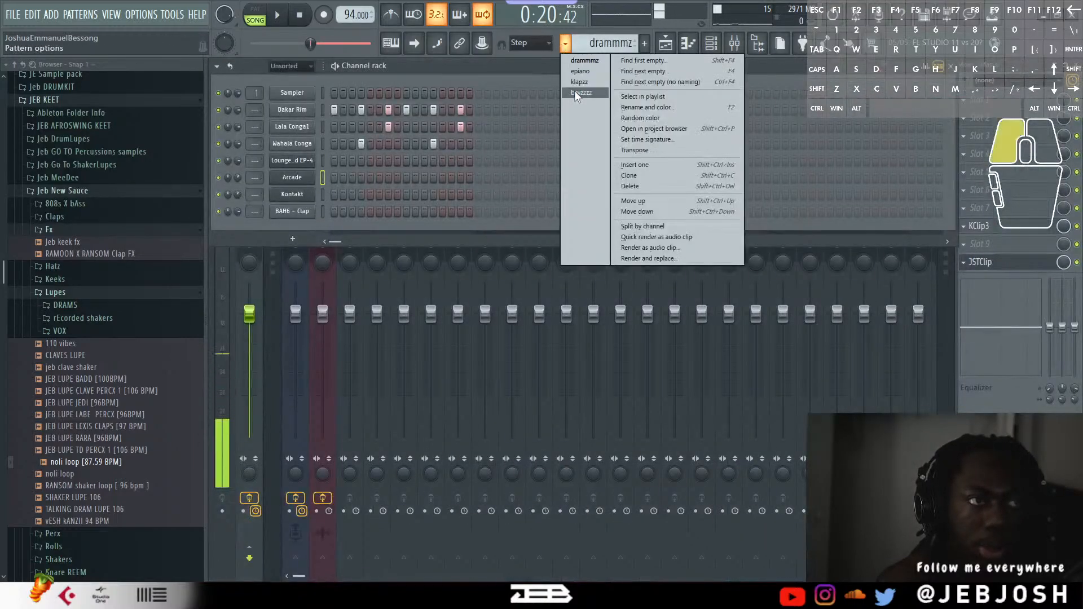
{"action": "left_click", "coordinate": [583, 42]}
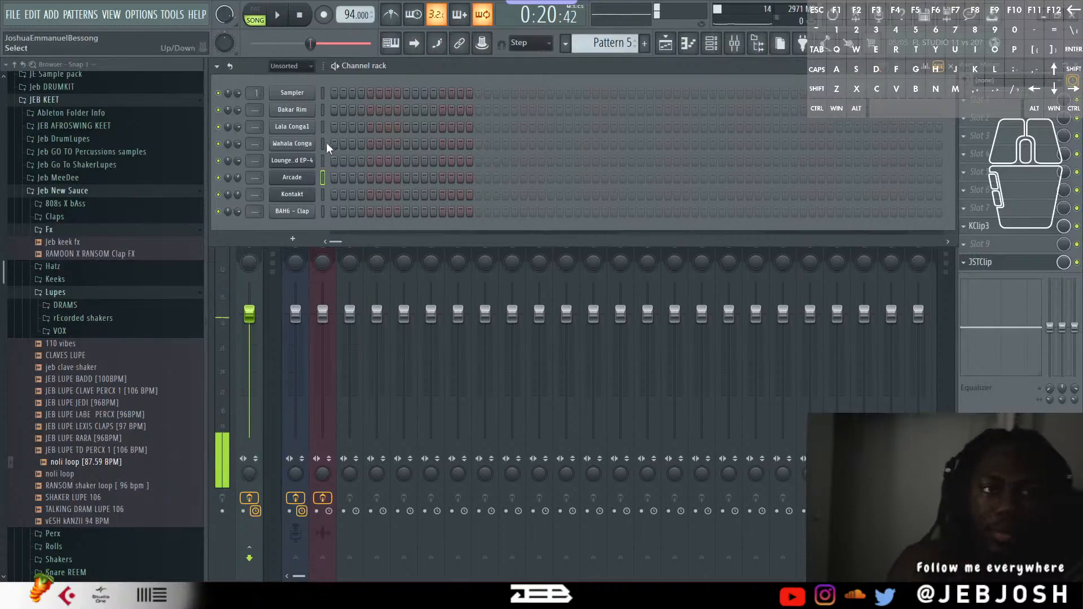
{"action": "right_click", "coordinate": [293, 177]}
{"action": "left_click", "coordinate": [340, 186]}
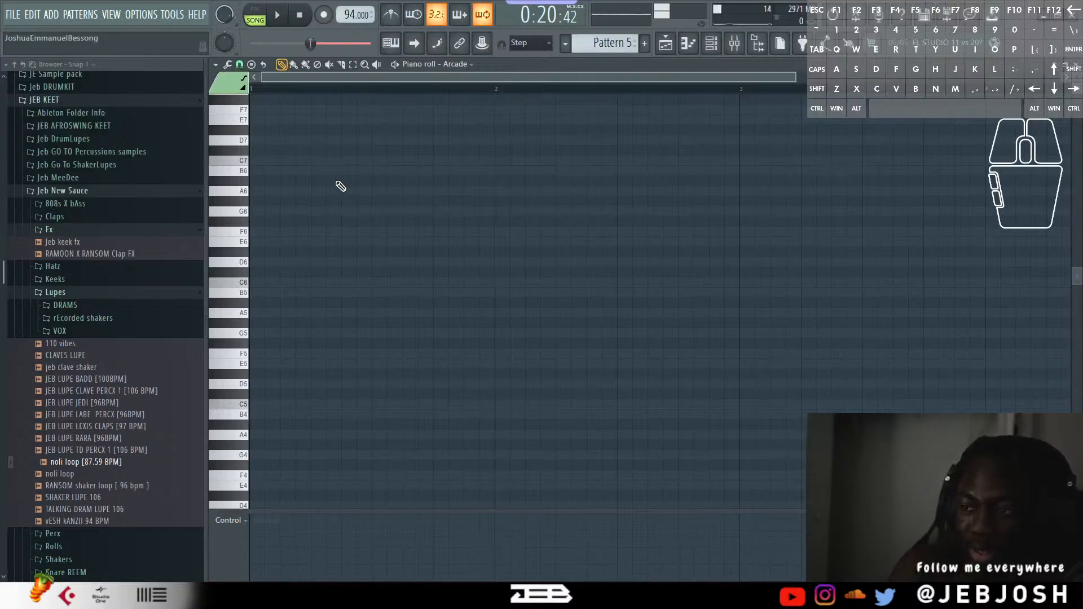
{"action": "left_click", "coordinate": [262, 404]}
{"action": "left_click_drag", "start_coordinate": [284, 408], "coordinate": [494, 407]}
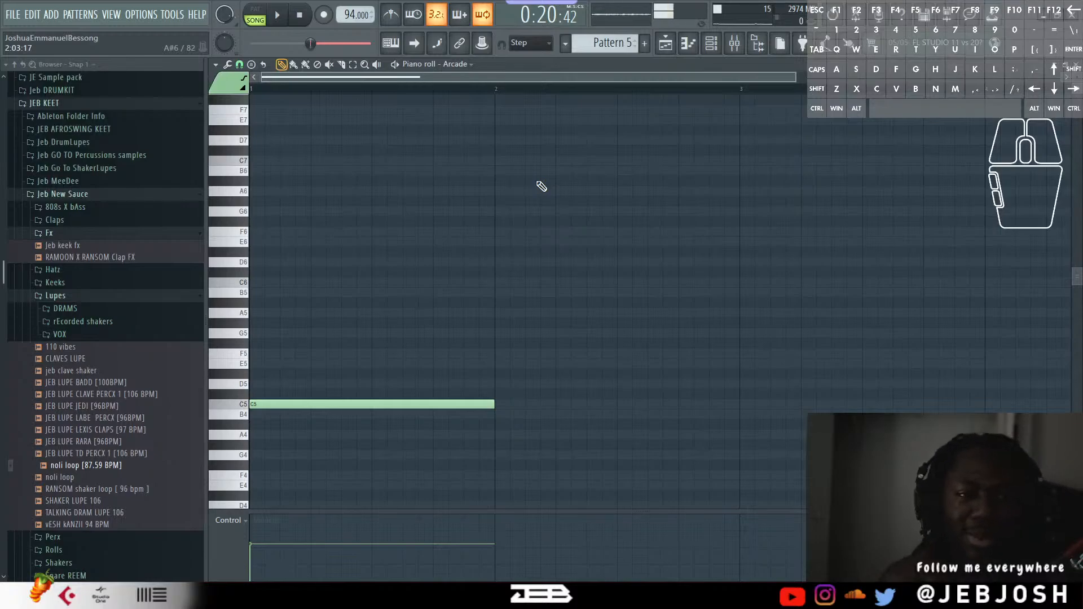
Place a Pattern 5 clip on Track 10 at bar 9, unmute that track alongside the soloed Track 3, and start playback.
{"action": "key", "text": "space"}
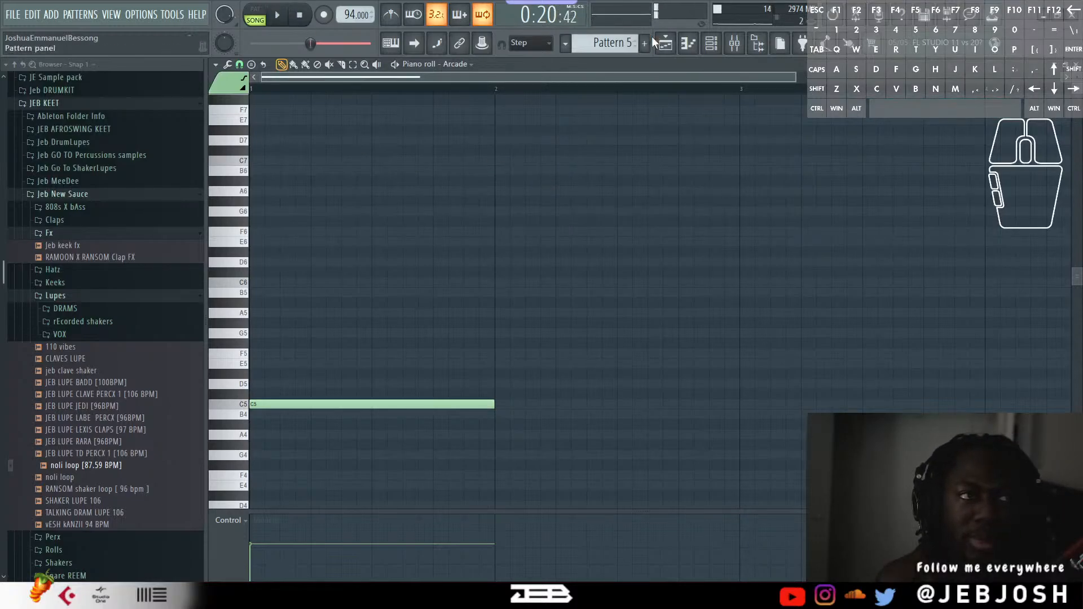
{"action": "left_click", "coordinate": [665, 43]}
{"action": "left_click", "coordinate": [540, 404]}
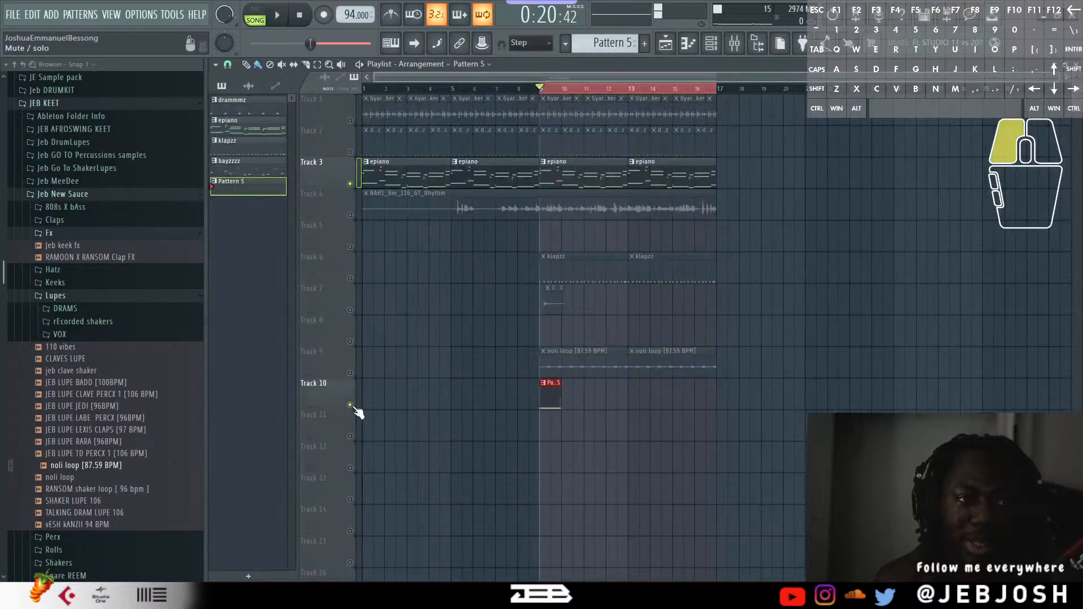
{"action": "key", "text": "space"}
Open the Pattern 5 clip's channels, stop playback, and reopen the Arcade channel's notes in the piano roll.
{"action": "double_click", "coordinate": [551, 392]}
{"action": "left_click", "coordinate": [1076, 64]}
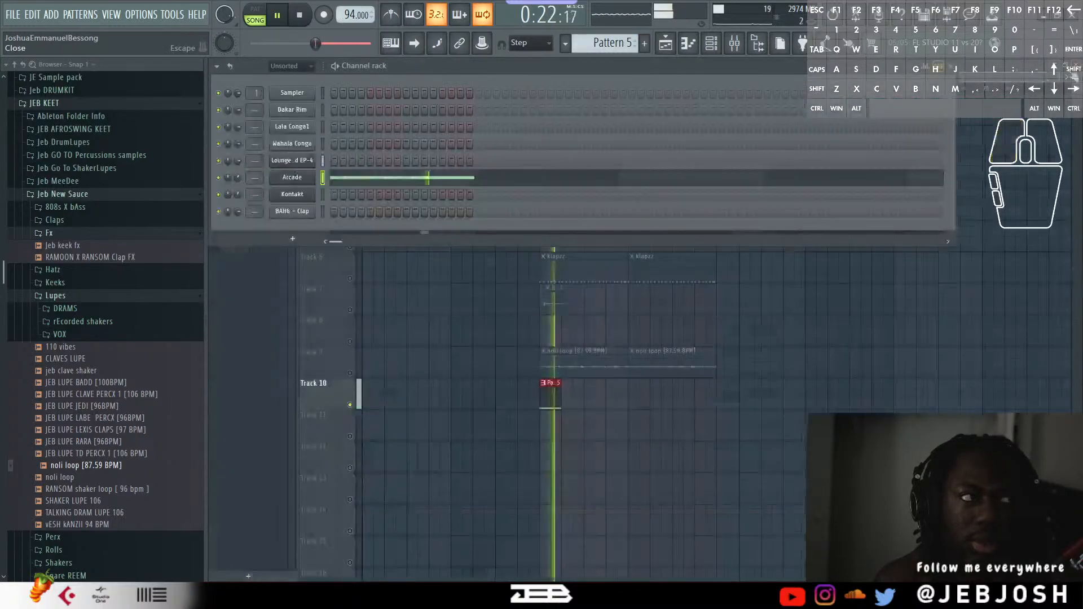
{"action": "key", "text": "space"}
{"action": "left_click", "coordinate": [301, 179]}
{"action": "left_click", "coordinate": [340, 182]}
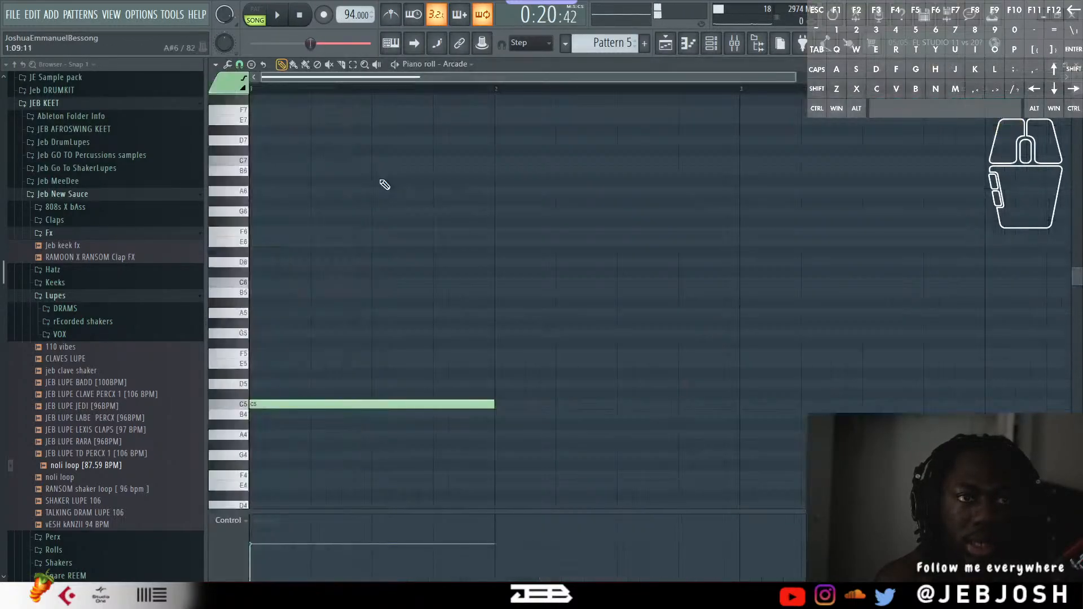
Raise the Arcade note to E5, lengthen it to two bars, and play the song to hear the changes.
{"action": "left_click_drag", "start_coordinate": [272, 403], "coordinate": [277, 358]}
{"action": "key", "text": "space"}
{"action": "key", "text": "space"}
{"action": "key", "text": "space"}
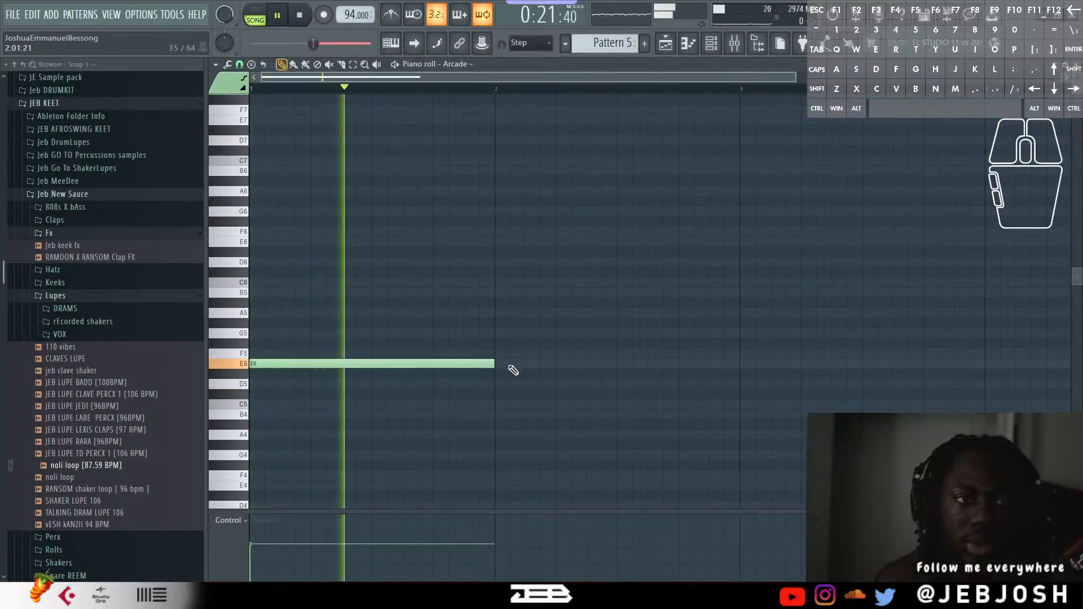
{"action": "key", "text": "space"}
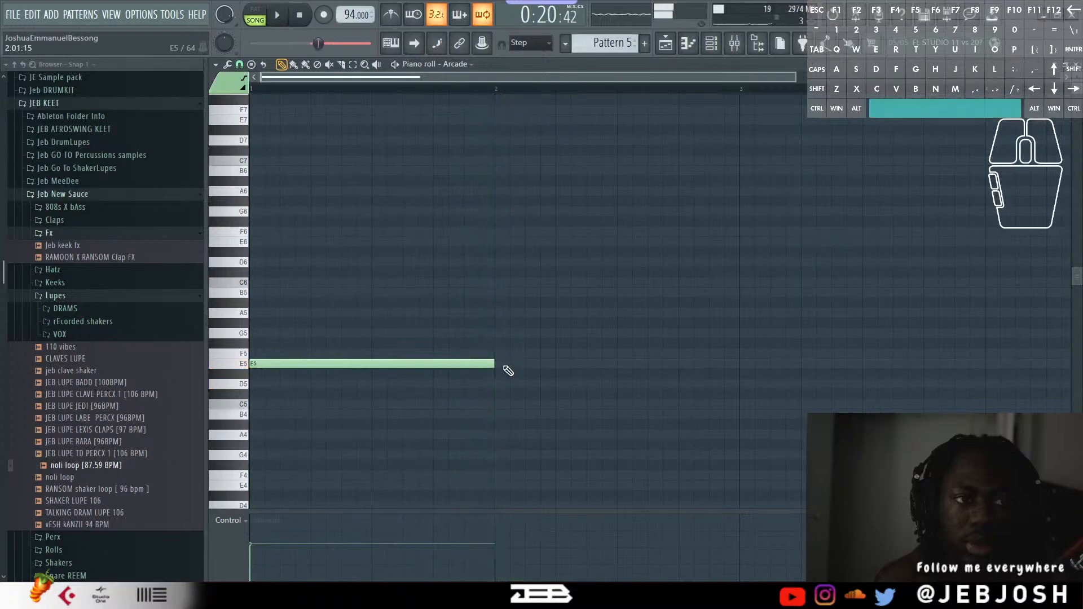
{"action": "left_click_drag", "start_coordinate": [494, 364], "coordinate": [744, 377]}
{"action": "key", "text": "space"}
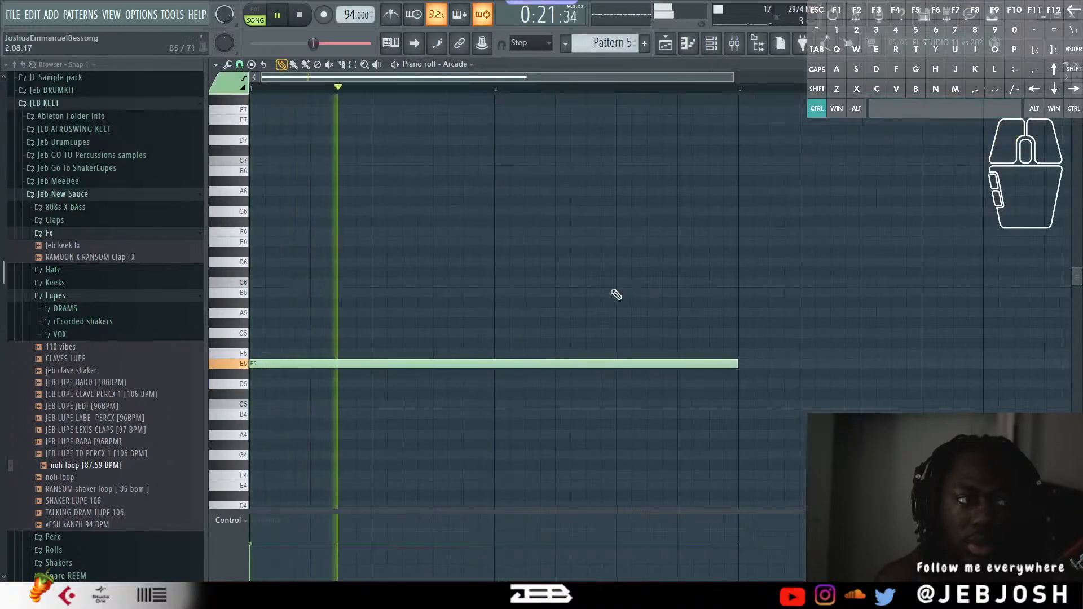
Add a two-bar G5 note at bar 3 of the Arcade part, directly following the E5 note.
{"action": "scroll", "coordinate": [614, 296], "scroll_direction": "down", "scroll_amount": 2, "text": "ctrl"}
{"action": "scroll", "coordinate": [613, 299], "scroll_direction": "down", "scroll_amount": 1, "text": "ctrl"}
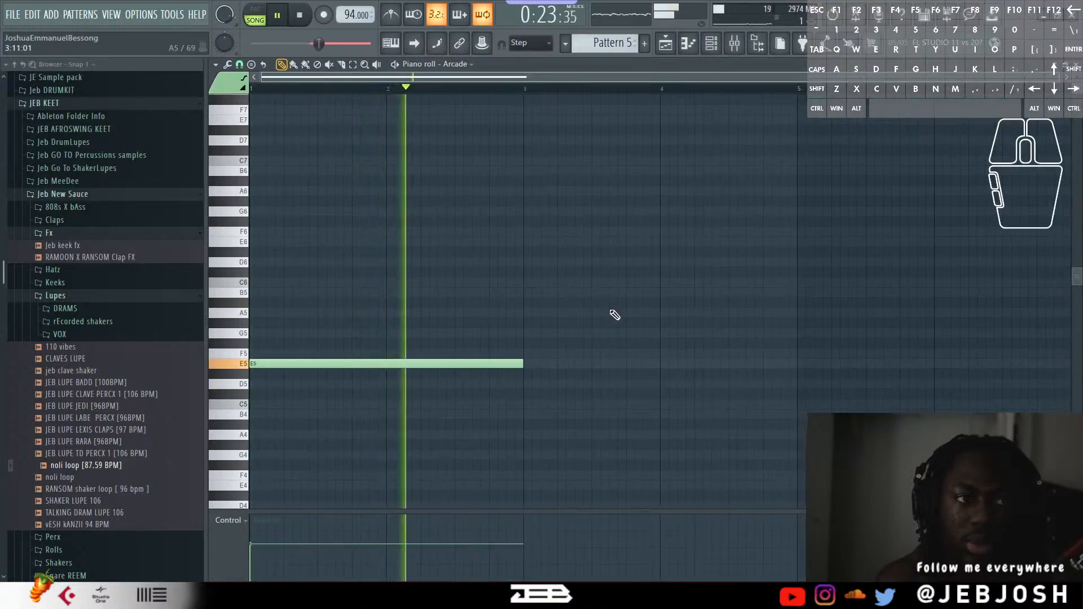
{"action": "left_click", "coordinate": [524, 333]}
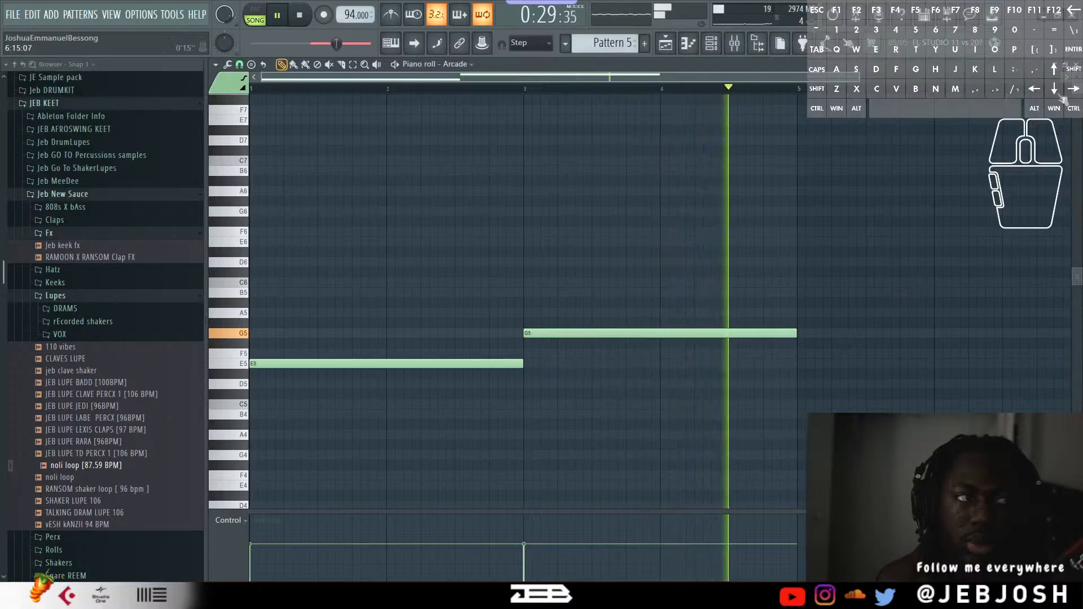
Leave the piano roll, place a second Pattern 5 clip on Track 10 at bar 13, and restart playback.
{"action": "left_click", "coordinate": [1077, 67]}
{"action": "key", "text": "space"}
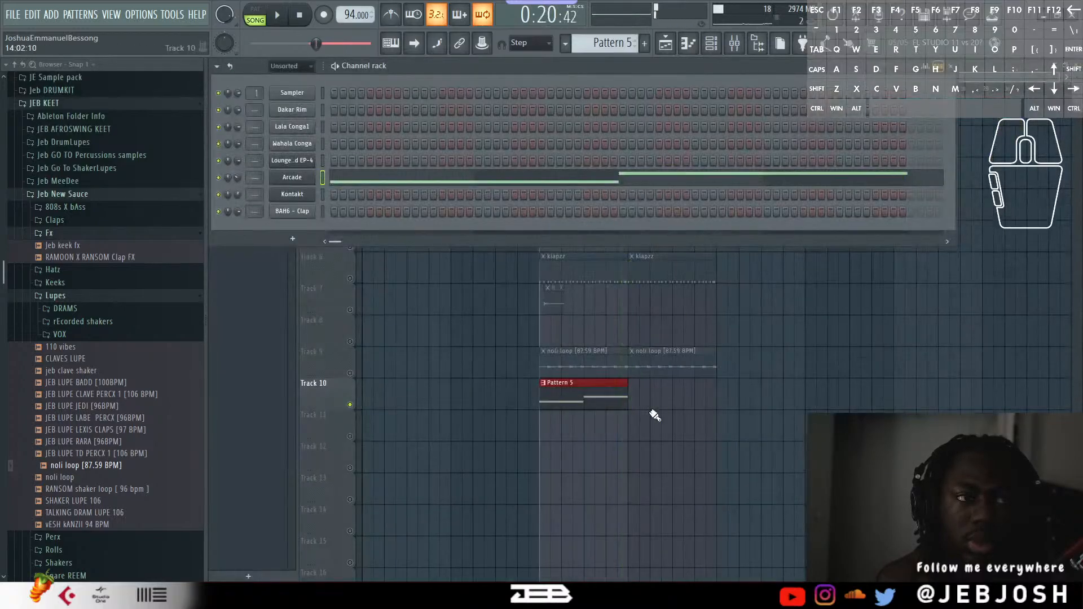
{"action": "left_click", "coordinate": [677, 448]}
{"action": "key", "text": "space"}
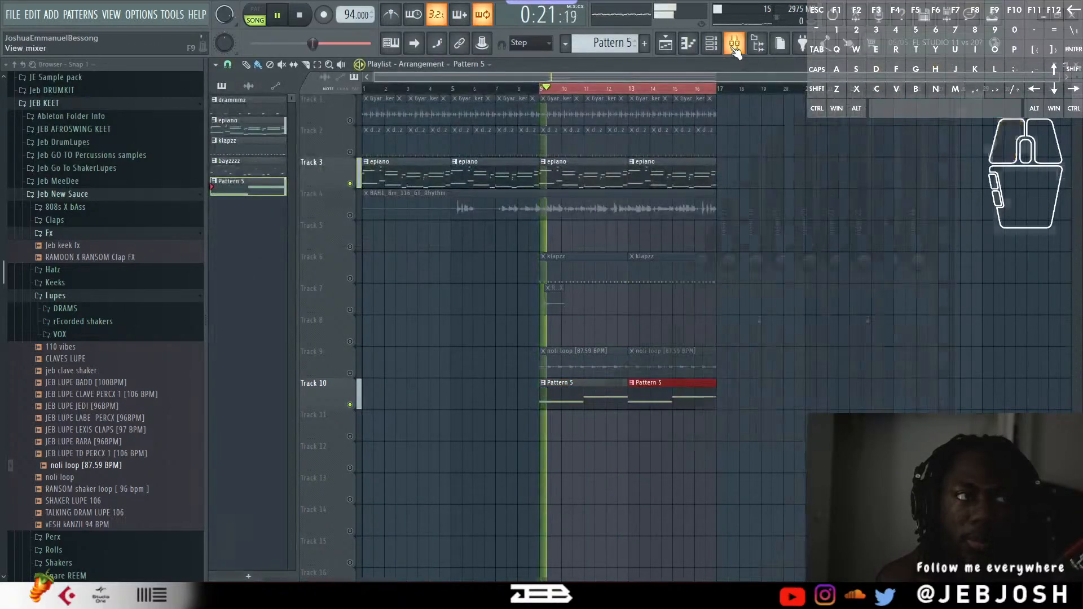
Route the Arcade channel to mixer insert 3.
{"action": "key", "text": "F9"}
{"action": "left_click", "coordinate": [354, 156]}
{"action": "key", "text": "ctrl+l"}
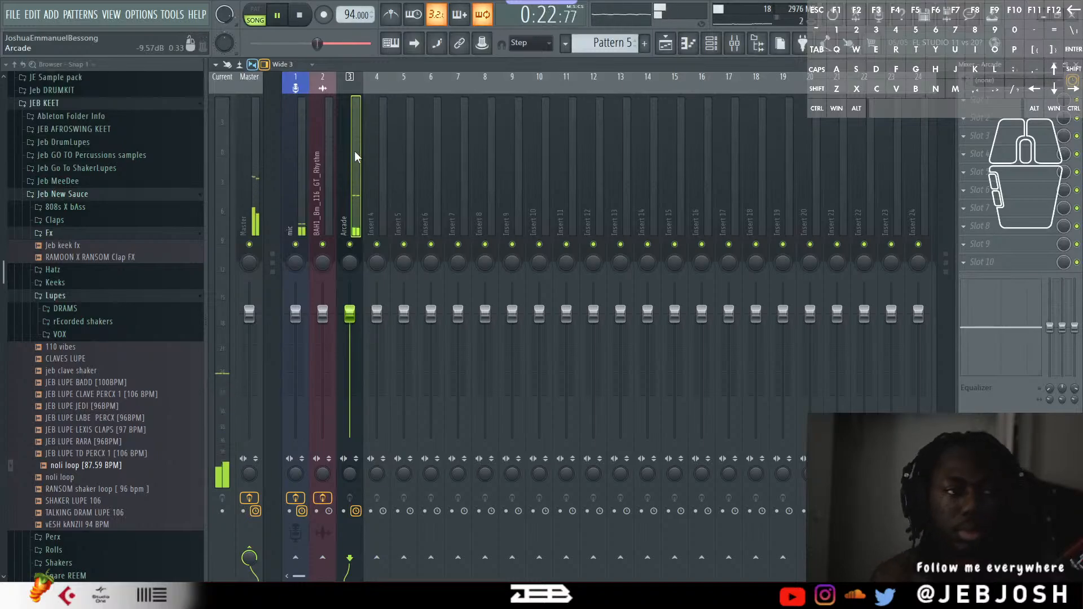
Load CamelSpace x64 in effect slot 4 of the Arcade insert, choose the Vocals preset Slapback2, and play the song.
{"action": "key", "text": "space"}
{"action": "left_click", "coordinate": [982, 167]}
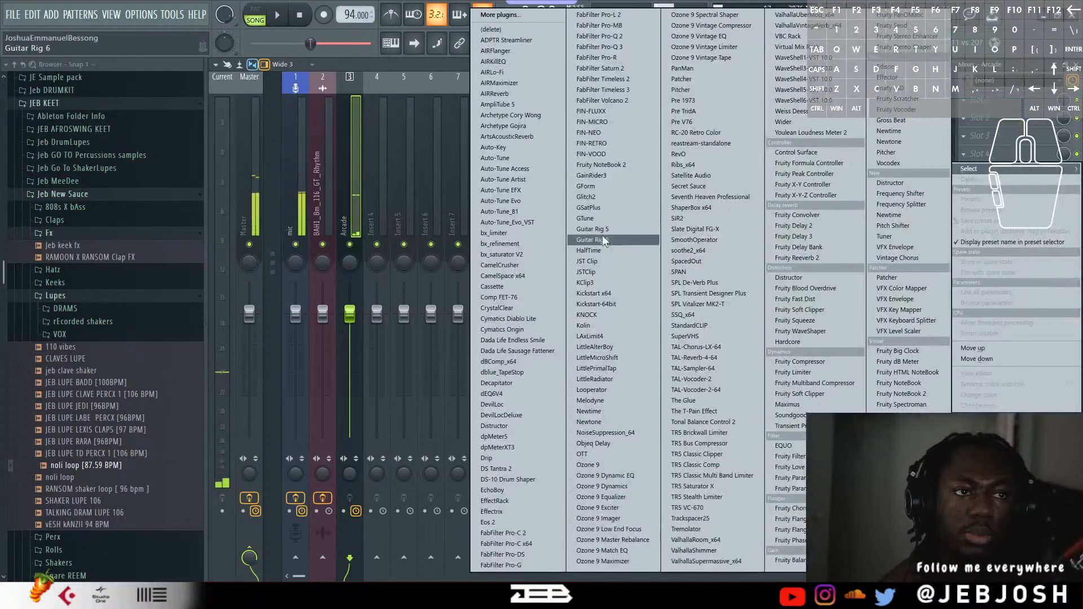
{"action": "left_click", "coordinate": [507, 276]}
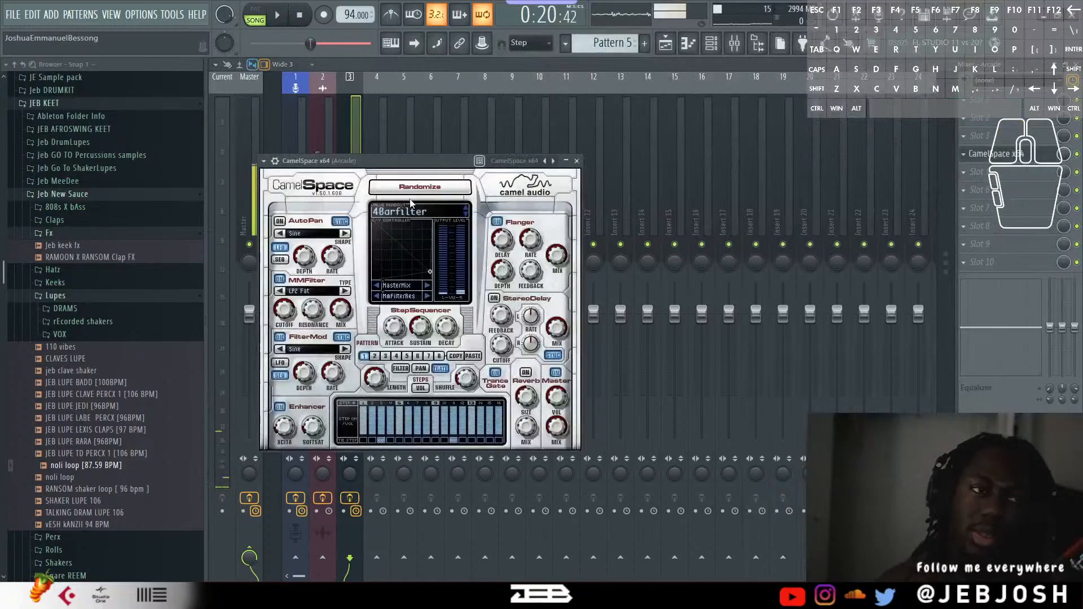
{"action": "left_click", "coordinate": [420, 214]}
{"action": "mouse_move", "coordinate": [465, 333]}
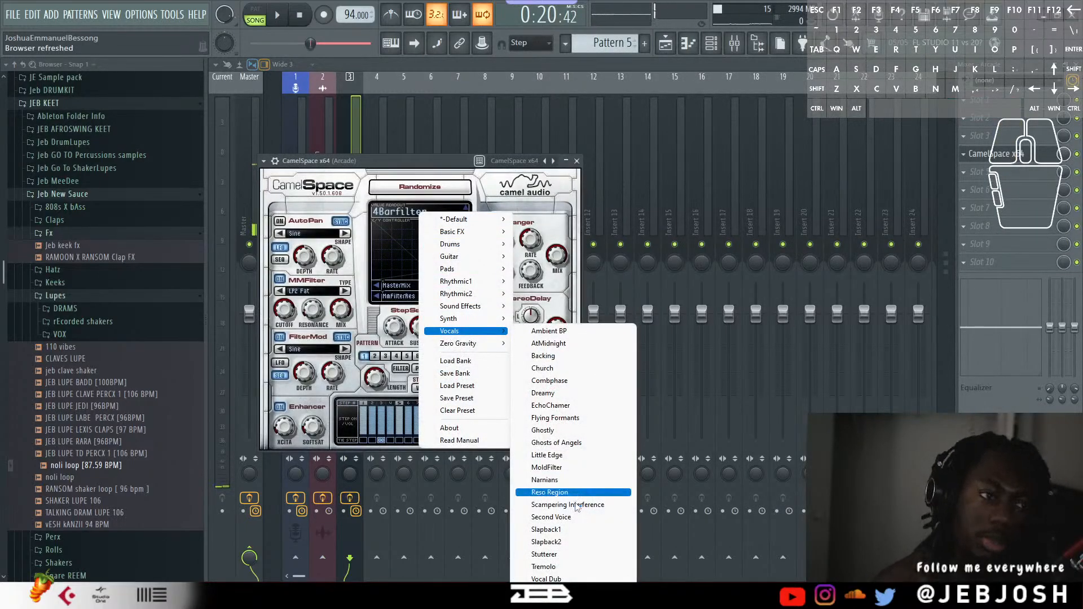
{"action": "left_click", "coordinate": [587, 542]}
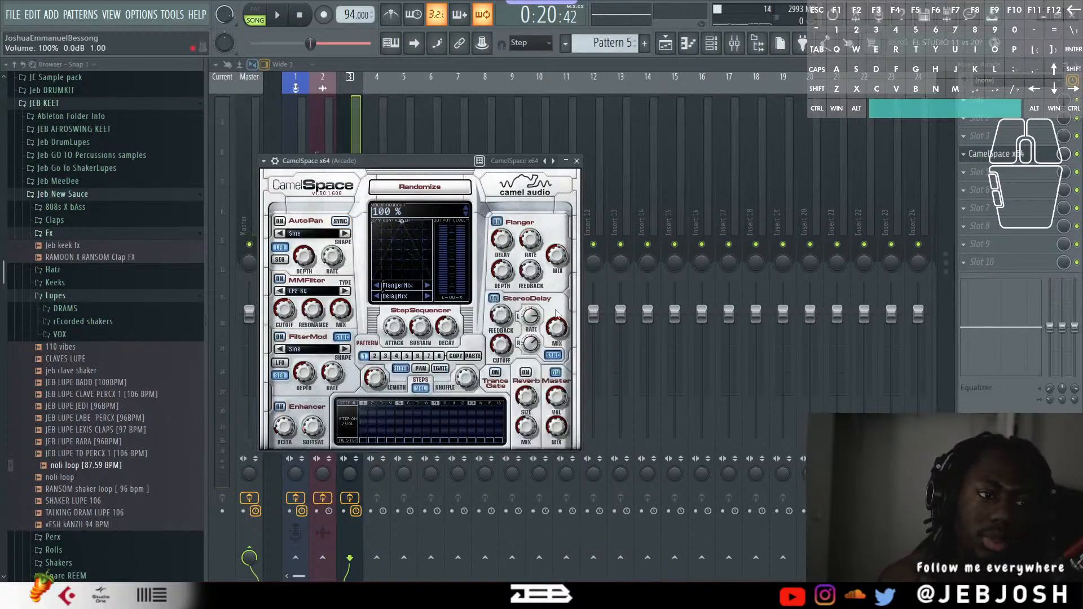
{"action": "key", "text": "space"}
Add Kickstart x64 in slot 7 and Eos 2 in slot 9 of the Arcade insert, reducing the Eos 2 mix.
{"action": "left_click", "coordinate": [964, 208]}
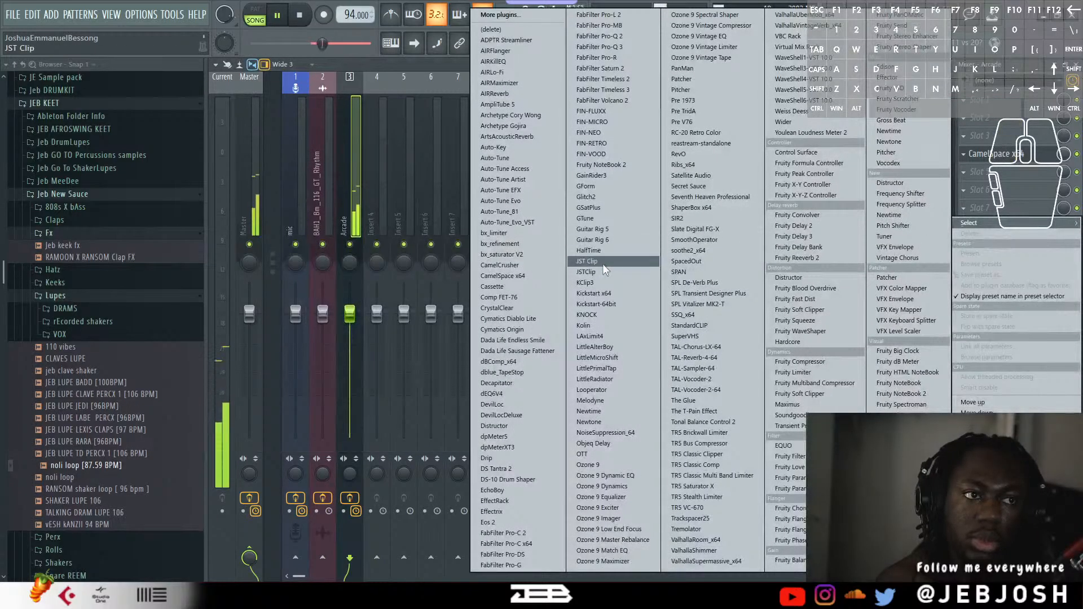
{"action": "left_click", "coordinate": [598, 294]}
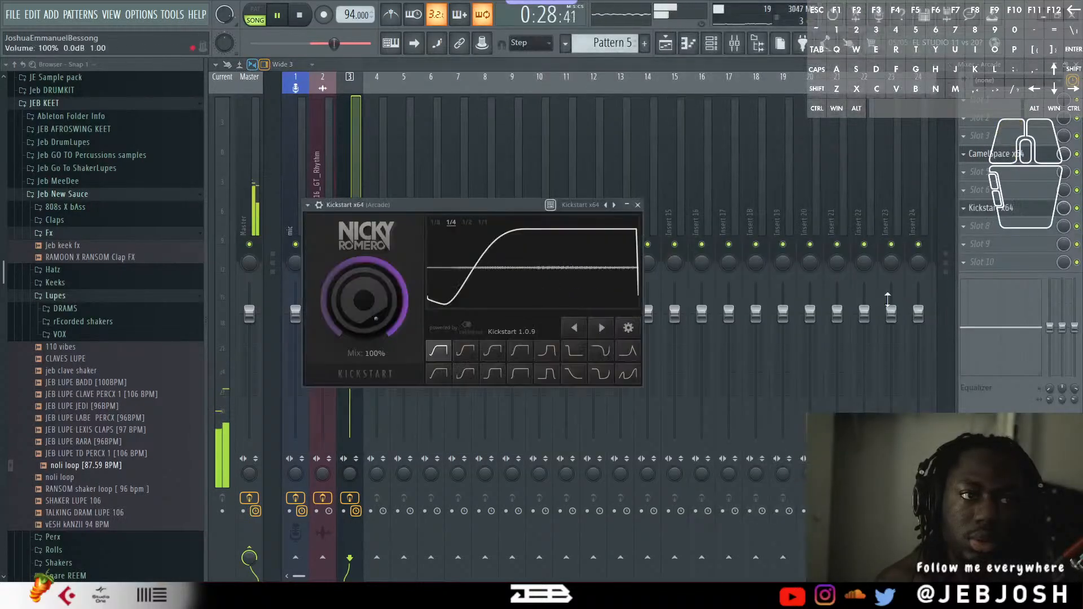
{"action": "left_click", "coordinate": [1000, 262]}
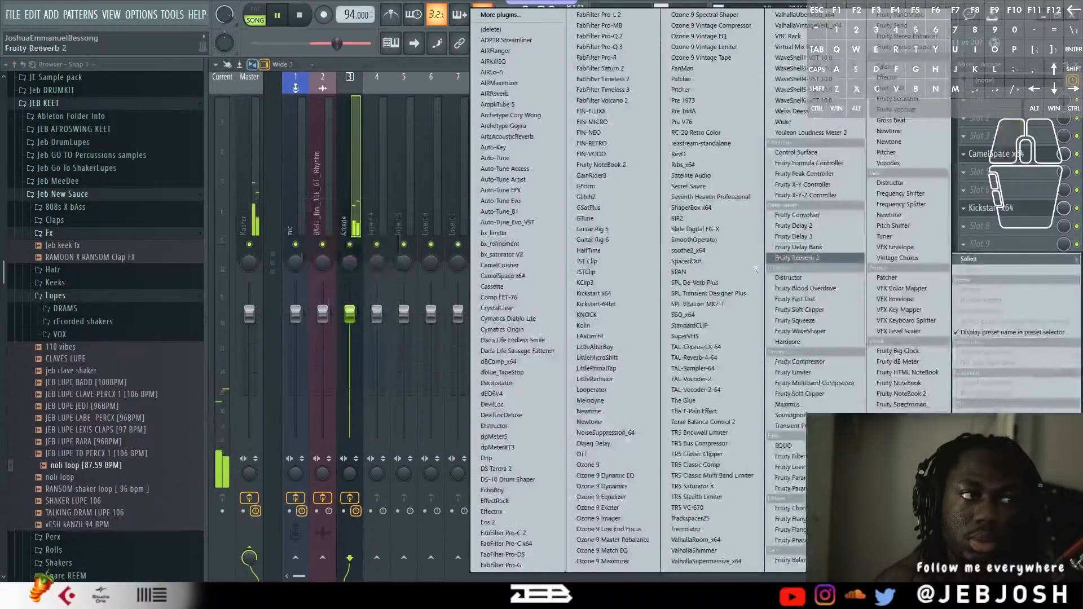
{"action": "left_click", "coordinate": [504, 523]}
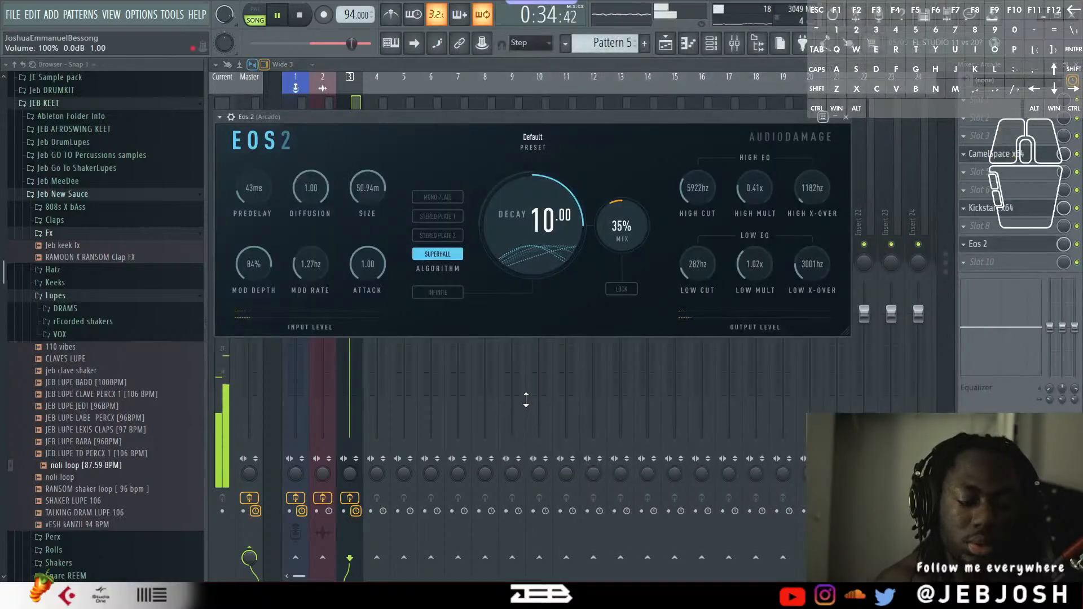
{"action": "left_click_drag", "start_coordinate": [622, 230], "coordinate": [622, 244]}
{"action": "left_click", "coordinate": [495, 67]}
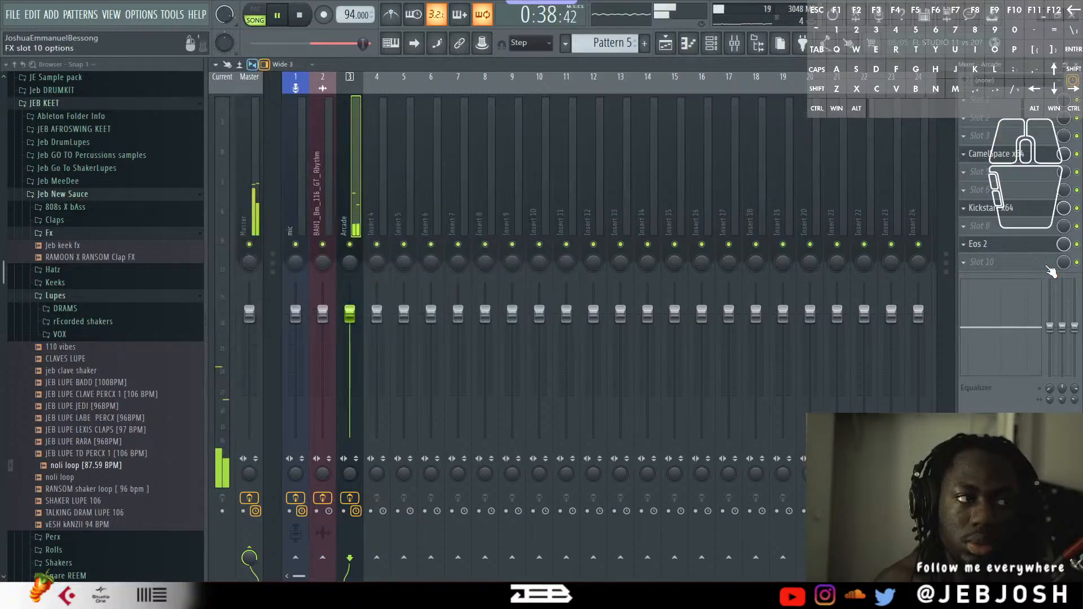
Load Fruity parametric EQ 2 in slot 10 of the Arcade insert, pull band 1 down to cut the lows, and stop playback.
{"action": "left_click", "coordinate": [978, 269]}
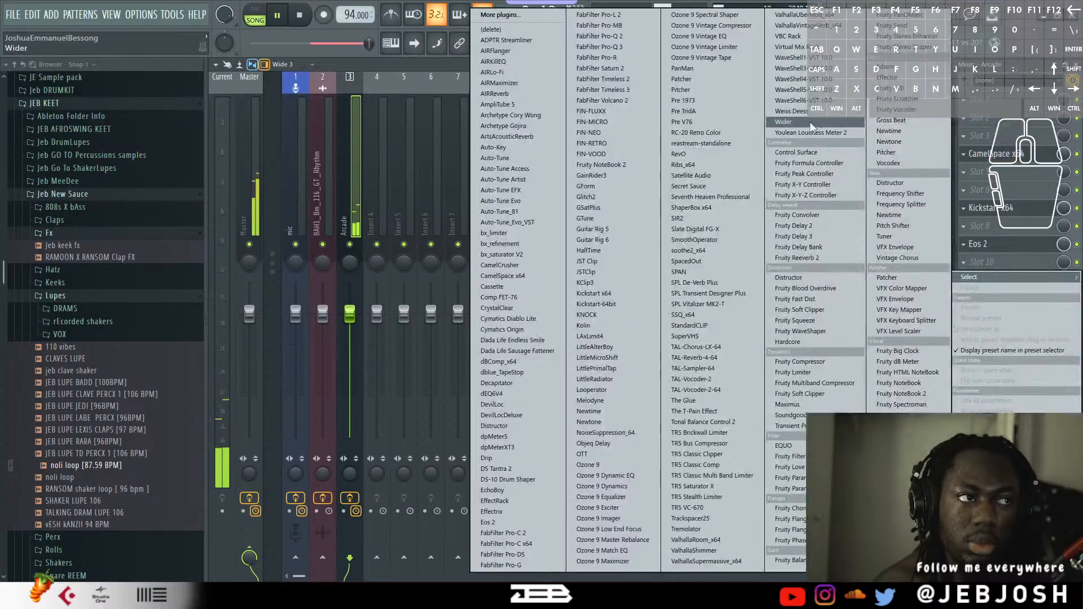
{"action": "left_click", "coordinate": [787, 489]}
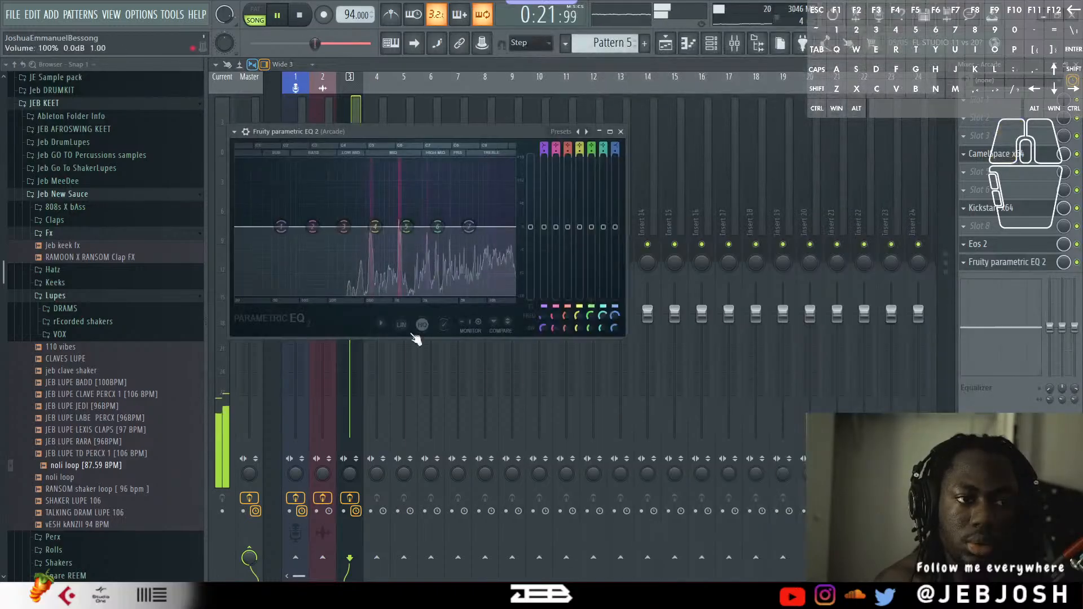
{"action": "left_click_drag", "start_coordinate": [299, 244], "coordinate": [311, 289]}
{"action": "key", "text": "space"}
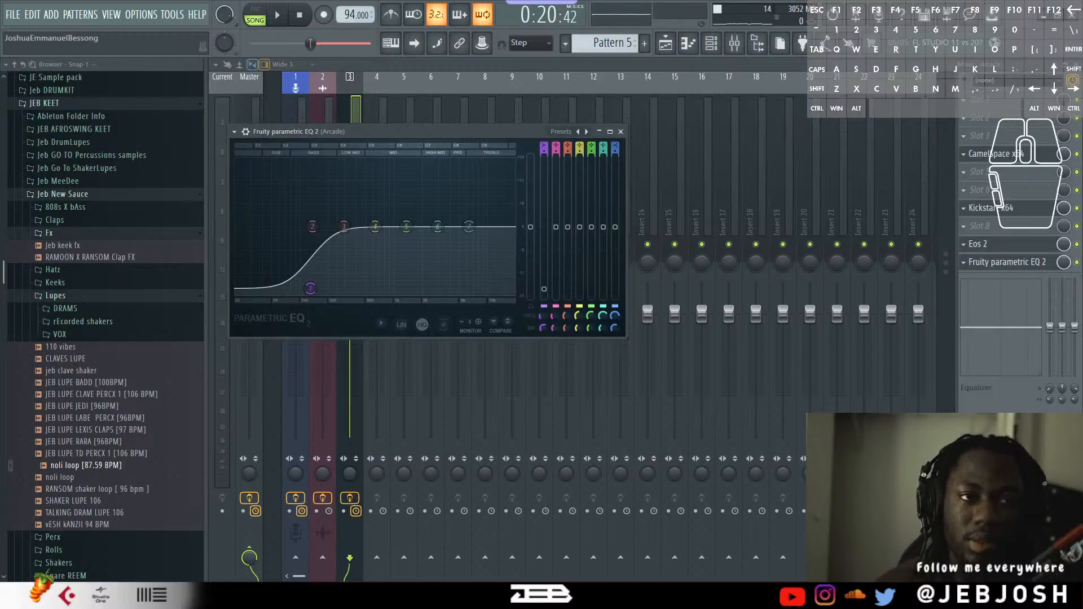
Return to the playlist, look through the channel groups in the channel rack, and collapse the Lupes sample folder.
{"action": "left_click", "coordinate": [665, 43]}
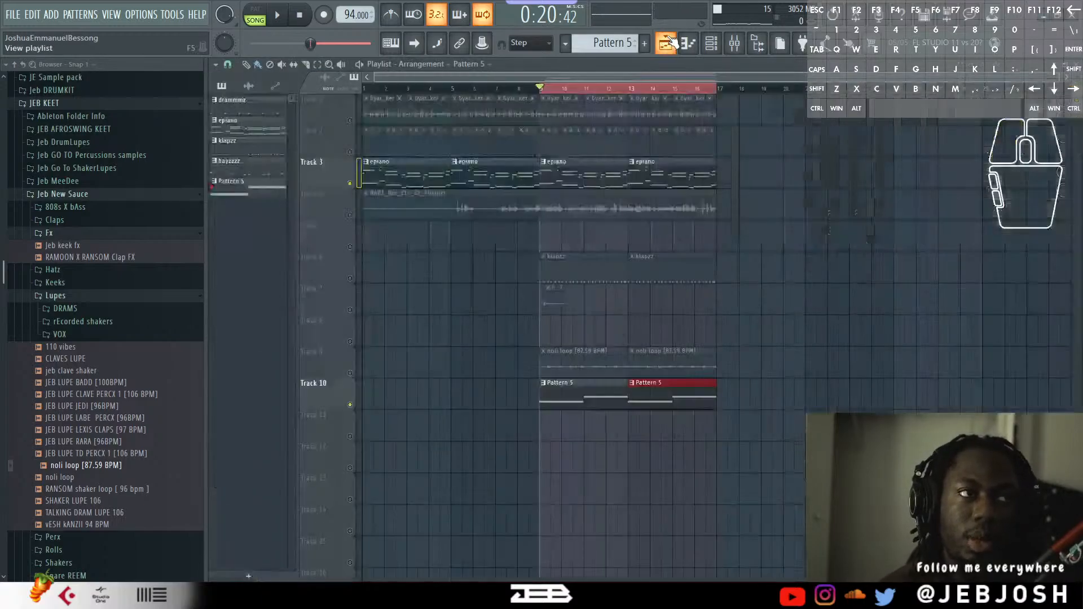
{"action": "left_click", "coordinate": [712, 43]}
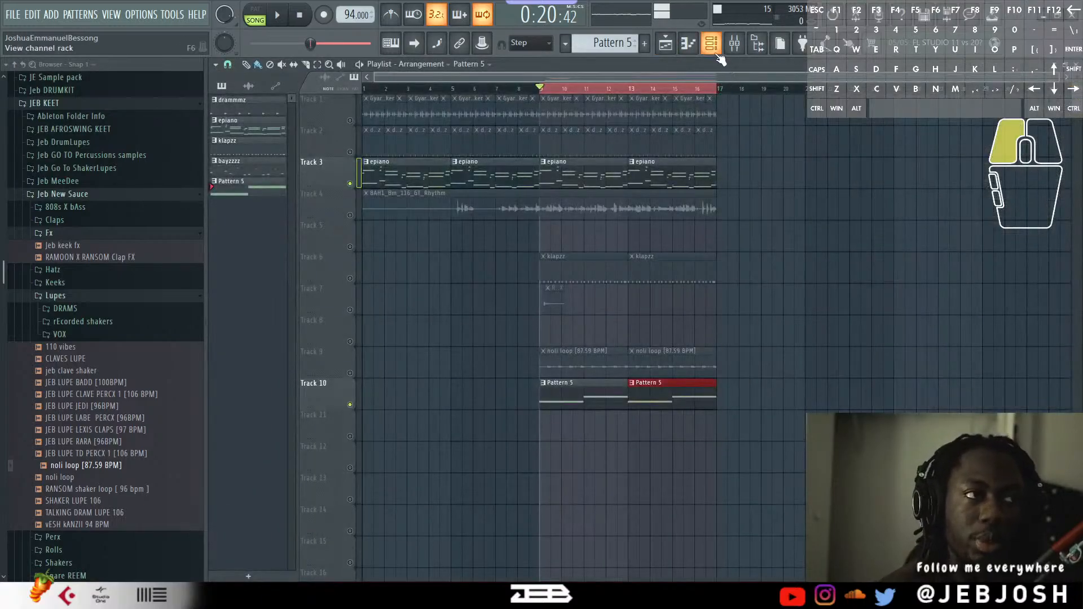
{"action": "scroll", "coordinate": [290, 69], "scroll_direction": "down", "scroll_amount": 1}
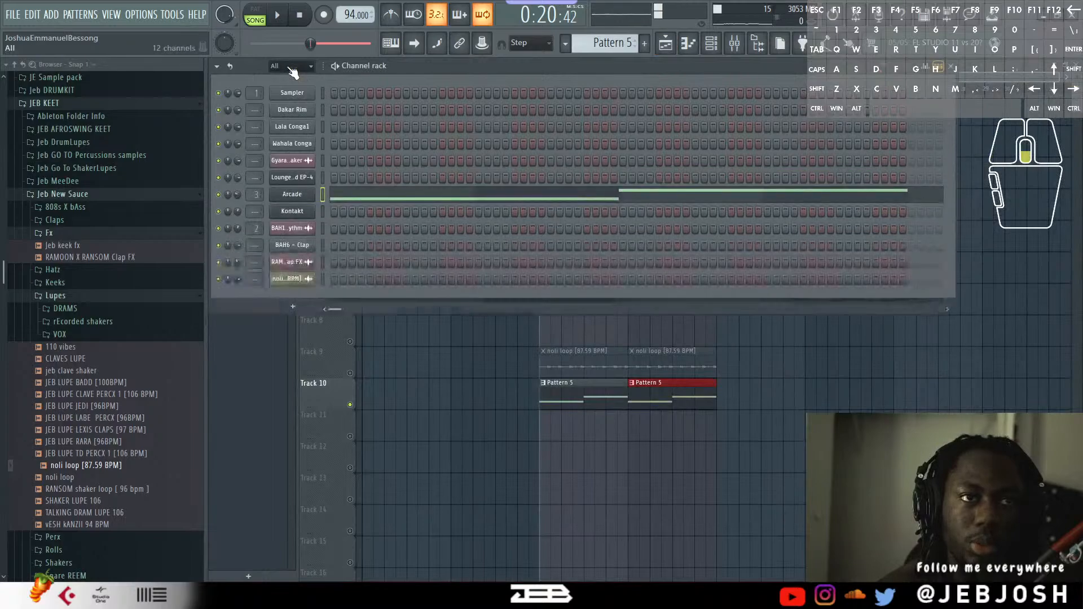
{"action": "scroll", "coordinate": [290, 69], "scroll_direction": "up", "scroll_amount": 1}
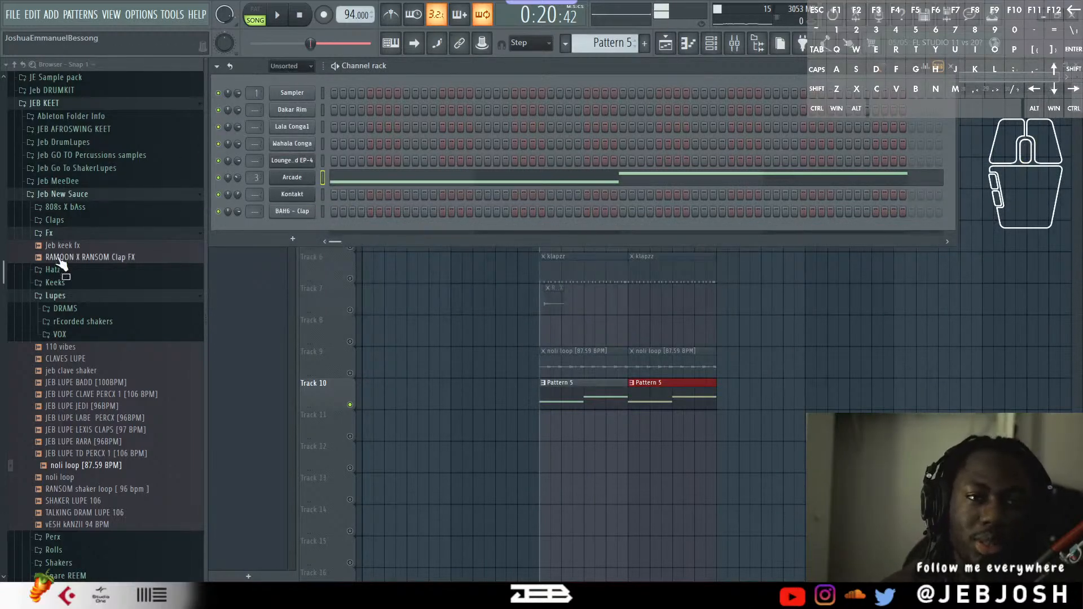
{"action": "left_click", "coordinate": [82, 301]}
{"action": "scroll", "coordinate": [75, 314], "scroll_direction": "down", "scroll_amount": 1}
{"action": "right_click", "coordinate": [790, 327]}
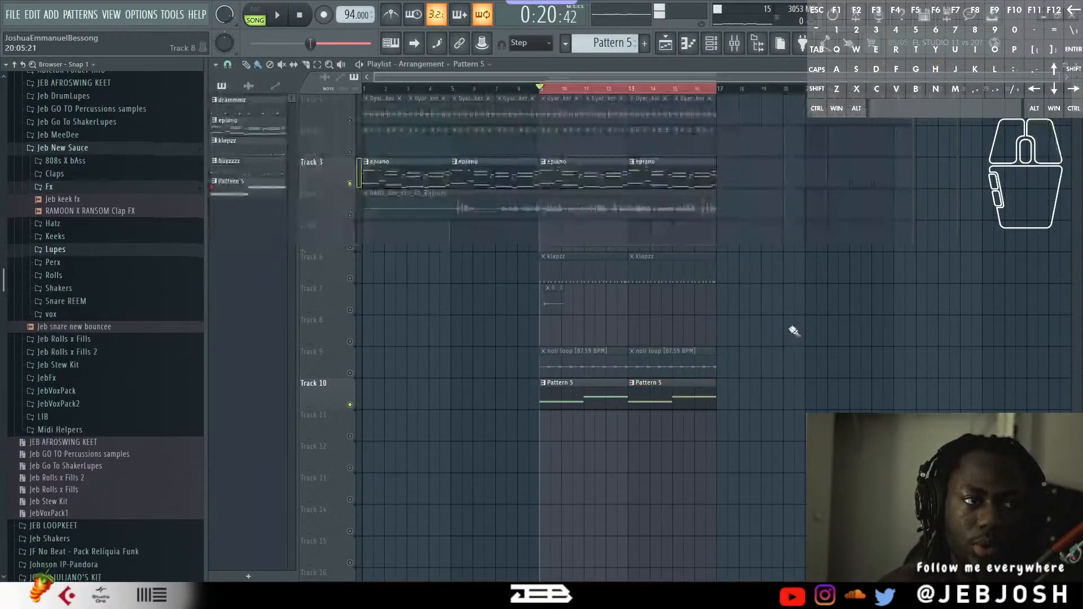
Solo Track 2, unmute Tracks 6 and 1 alongside it, and briefly play the percussion.
{"action": "right_click", "coordinate": [350, 152]}
{"action": "left_click", "coordinate": [350, 278]}
{"action": "key", "text": "space"}
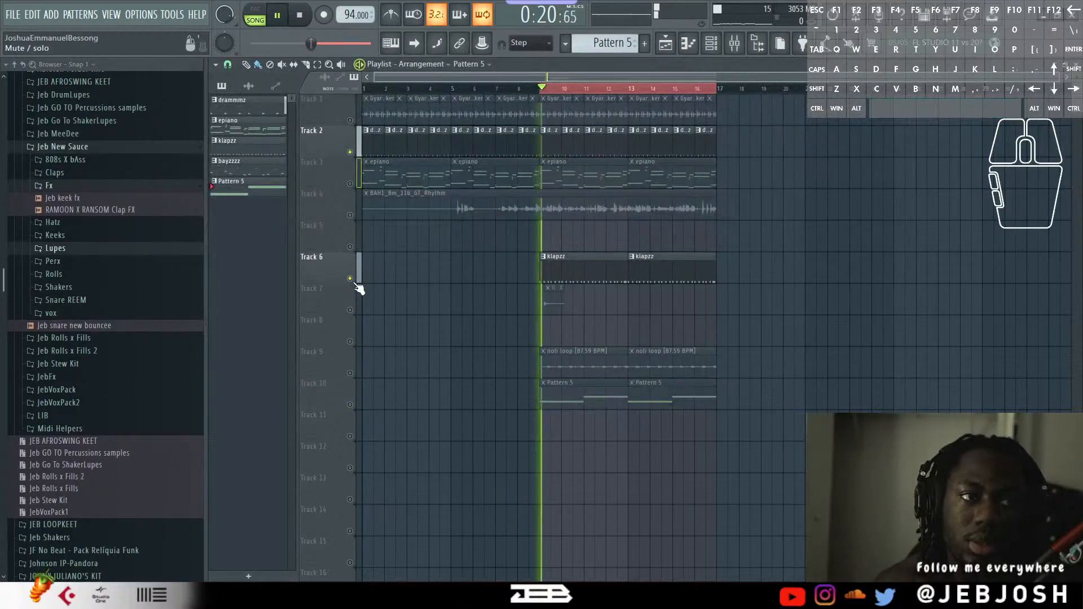
{"action": "left_click", "coordinate": [350, 121]}
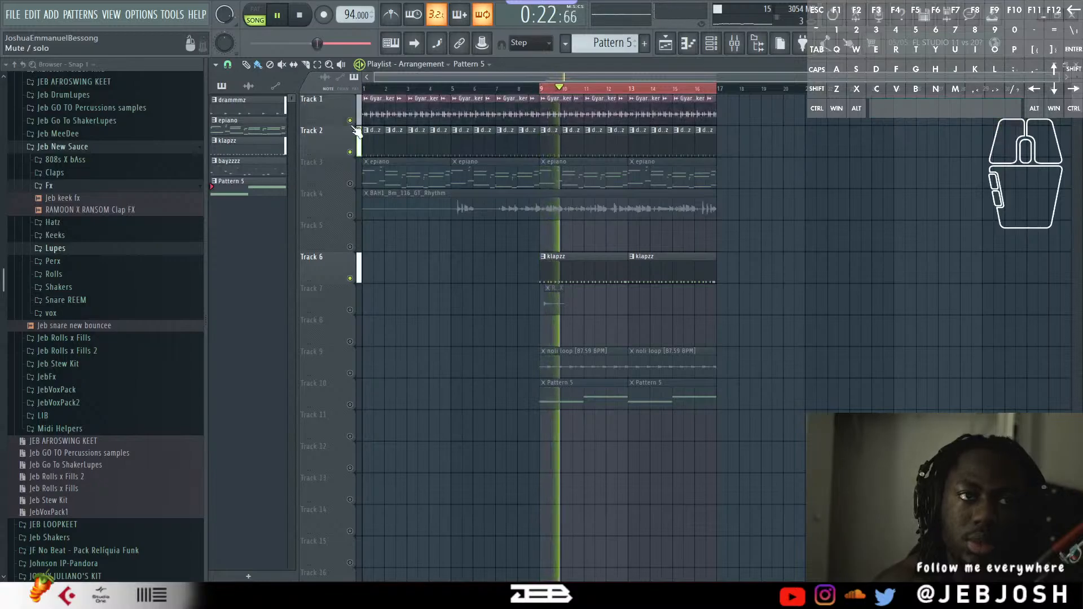
{"action": "key", "text": "space"}
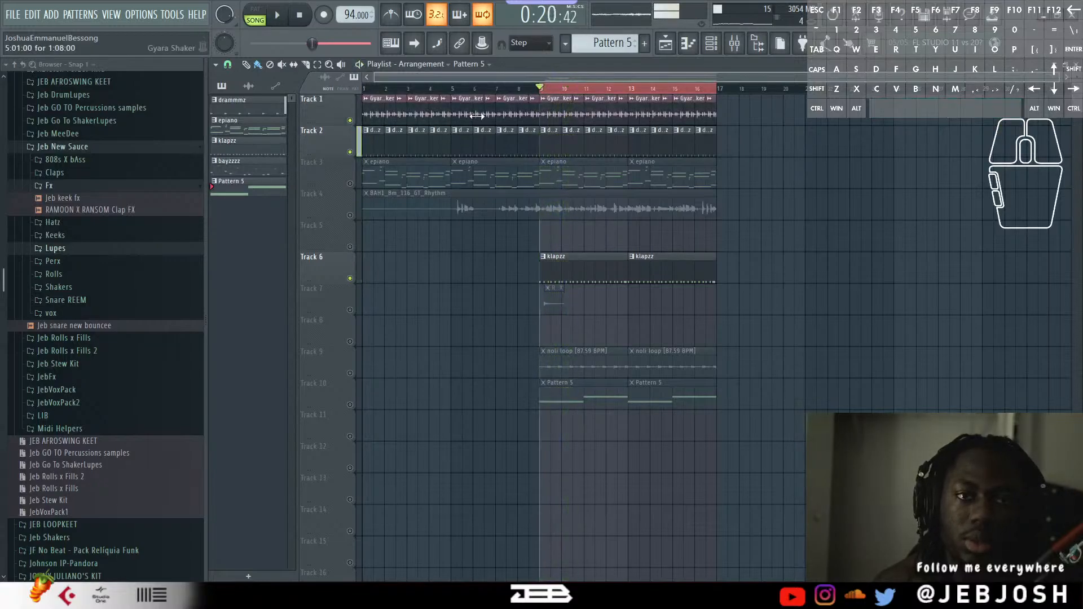
Collapse the Jeb New Sauce folder, open the KEEKS folder inside Jeb Stew Kit, and start playback.
{"action": "left_click", "coordinate": [68, 146]}
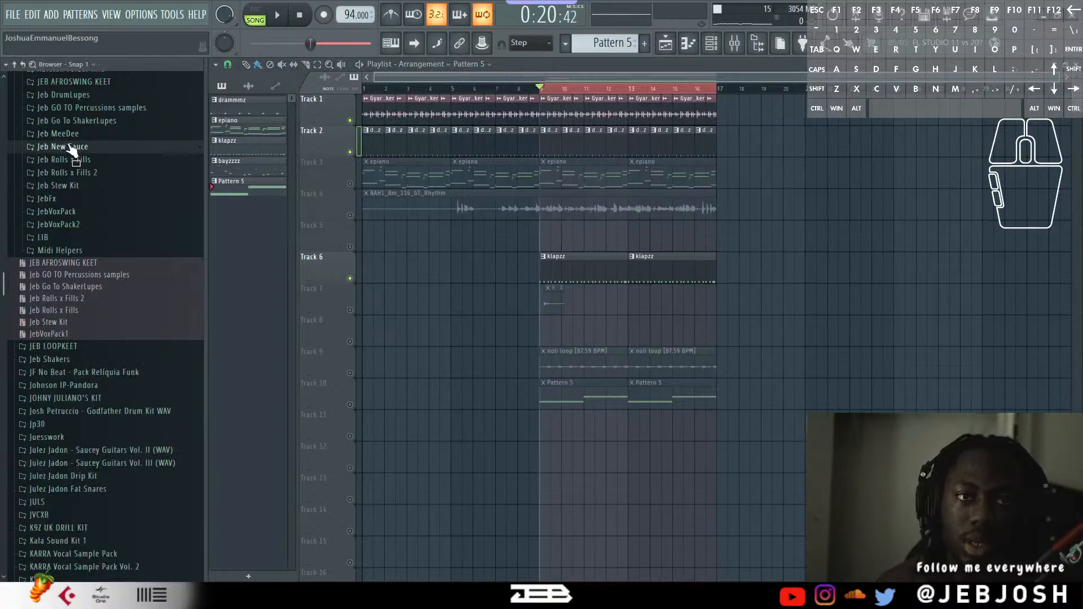
{"action": "left_click", "coordinate": [86, 186]}
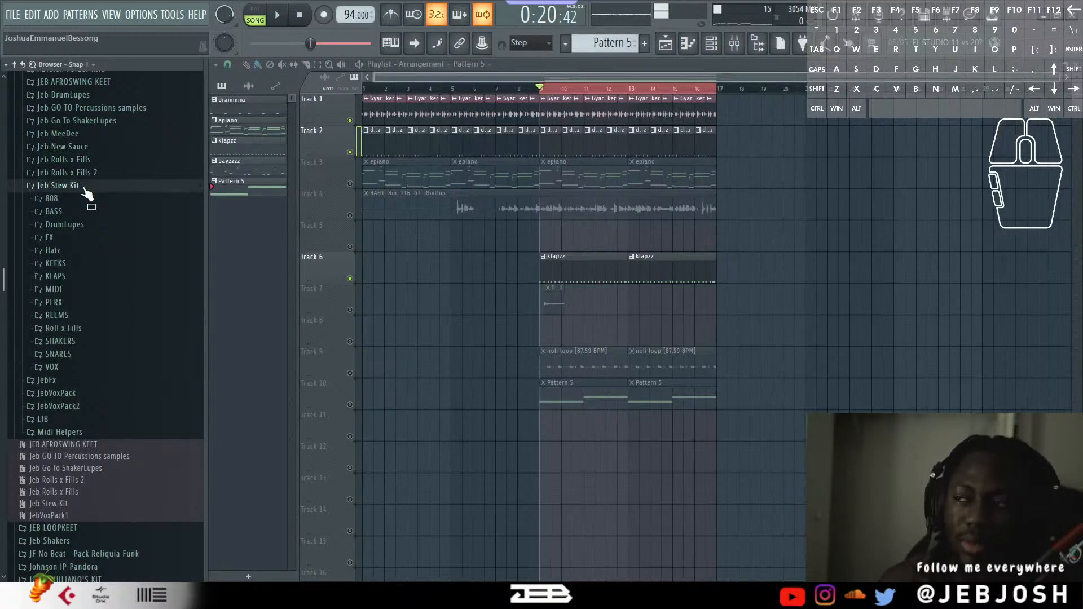
{"action": "key", "text": "space"}
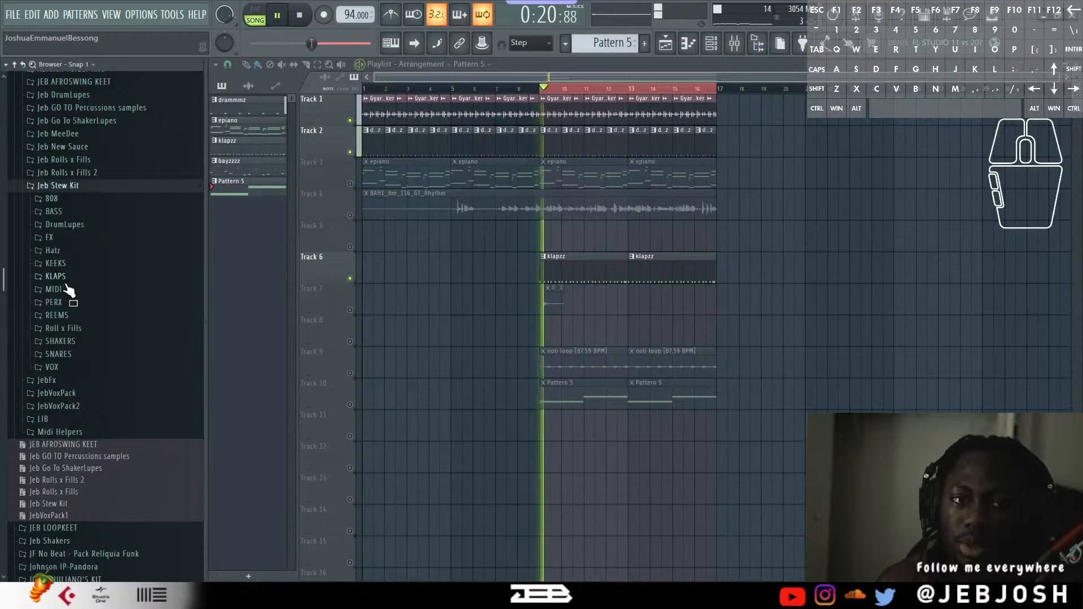
{"action": "left_click", "coordinate": [69, 264]}
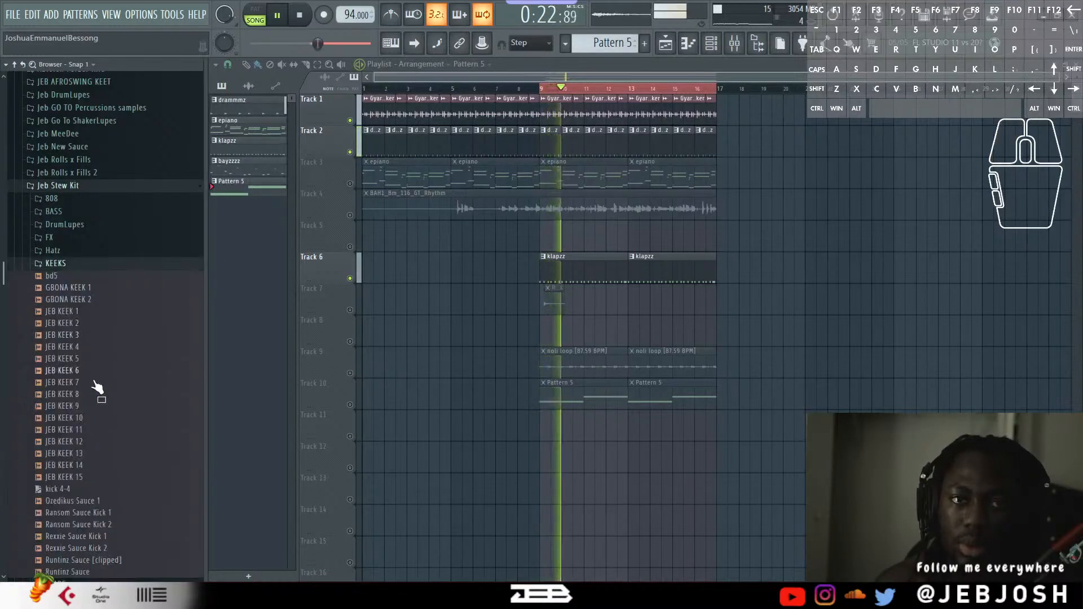
Audition Ransom Sauce Kick 1 from the KEEKS folder against the playing percussion.
{"action": "left_click", "coordinate": [81, 513]}
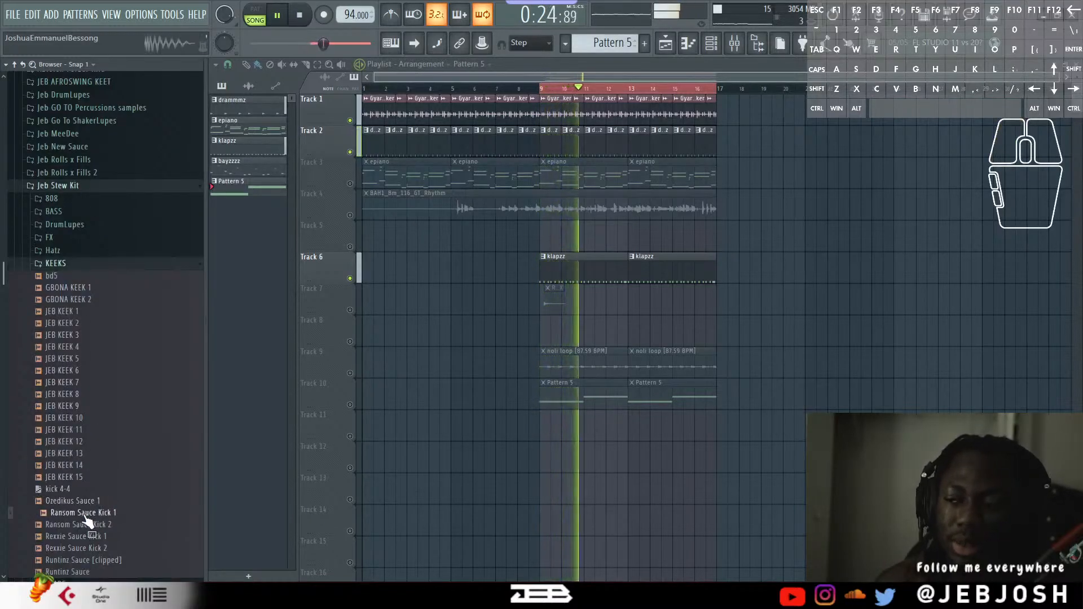
{"action": "left_click", "coordinate": [83, 516]}
{"action": "left_click", "coordinate": [84, 515]}
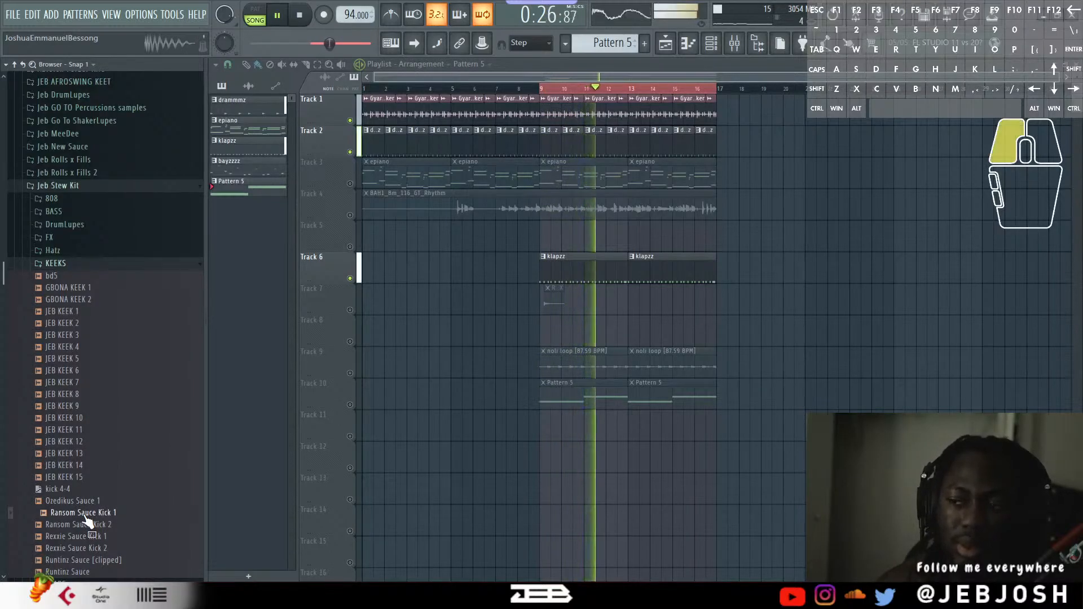
{"action": "left_click", "coordinate": [83, 516]}
{"action": "right_click", "coordinate": [85, 517]}
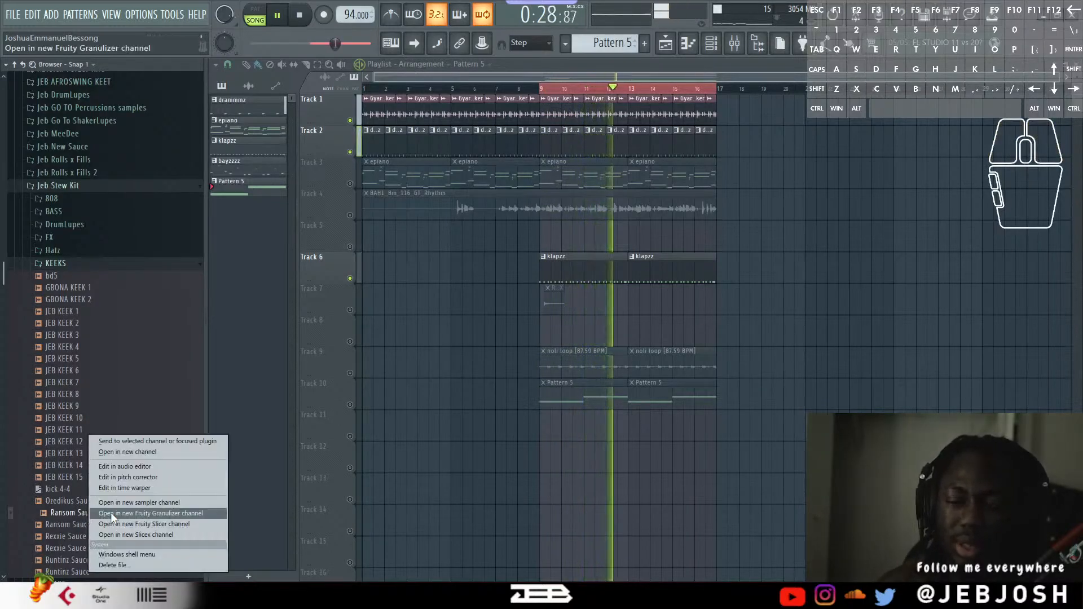
Audition the kick samples GBONA KEEK 1, GBONA KEEK 2 and JEB KEEK 1 over the loop.
{"action": "left_click", "coordinate": [76, 287]}
{"action": "left_click", "coordinate": [84, 290]}
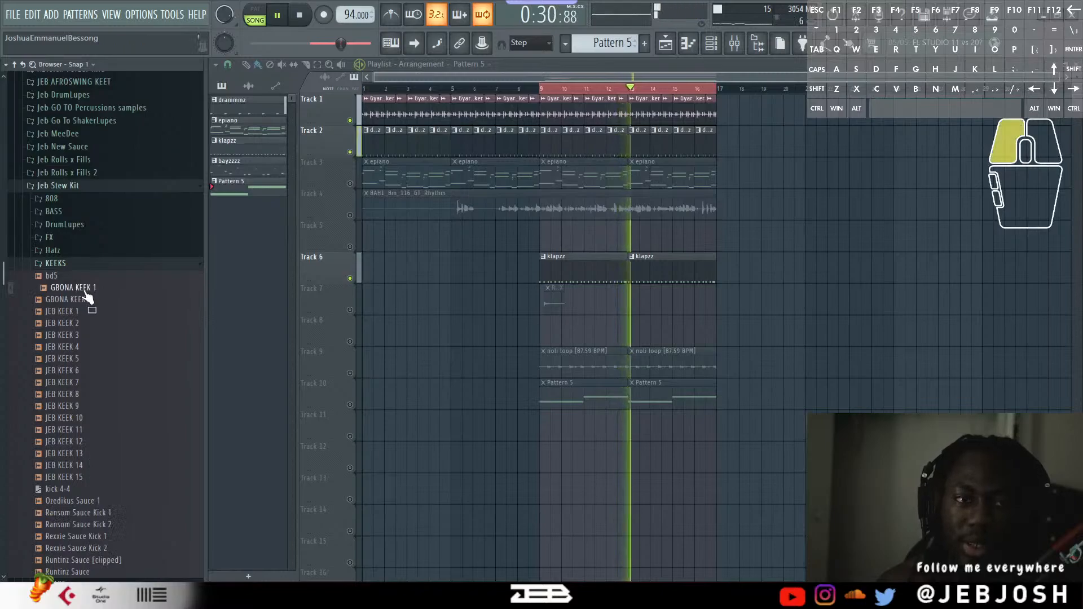
{"action": "left_click", "coordinate": [104, 291]}
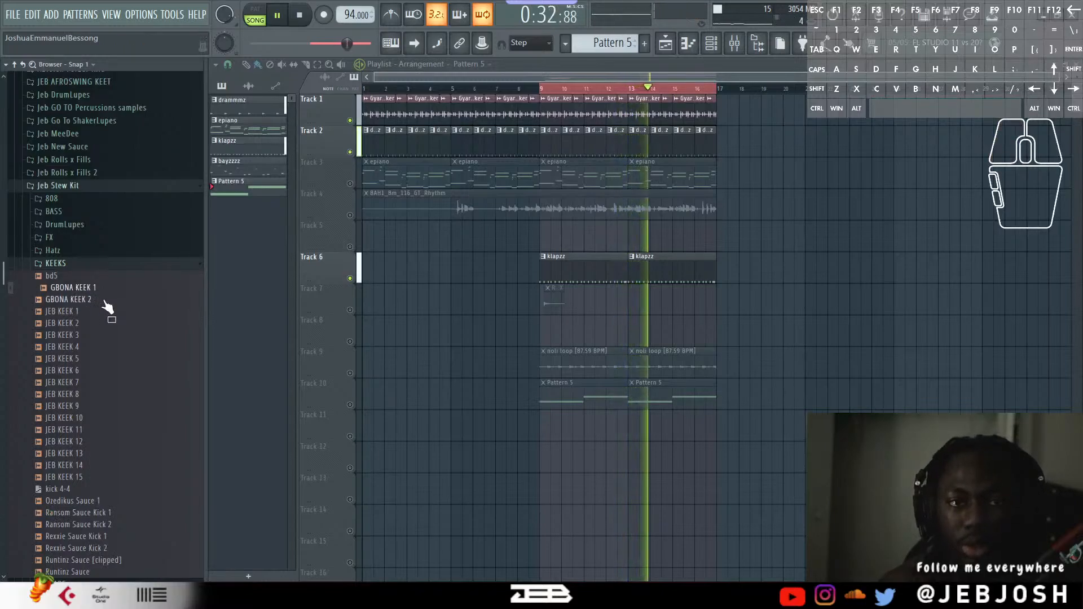
{"action": "left_click", "coordinate": [104, 299]}
{"action": "left_click", "coordinate": [105, 310]}
{"action": "left_click", "coordinate": [97, 310]}
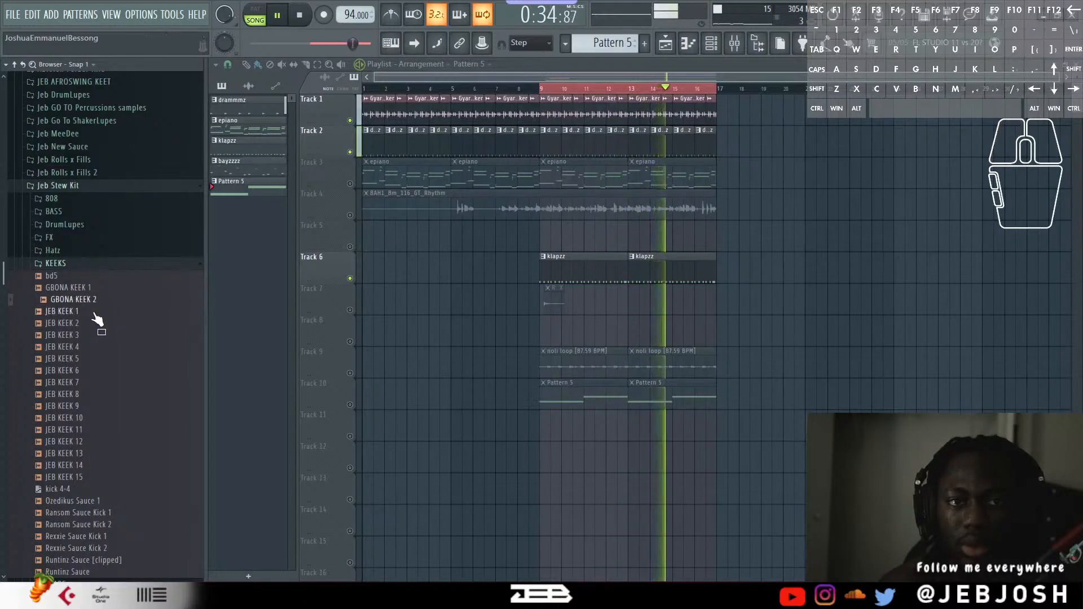
{"action": "left_click", "coordinate": [97, 313]}
{"action": "left_click", "coordinate": [96, 317]}
Audition the kick samples JEB KEEK 2, JEB KEEK 3 and JEB KEEK 4 over the percussion.
{"action": "left_click", "coordinate": [94, 323]}
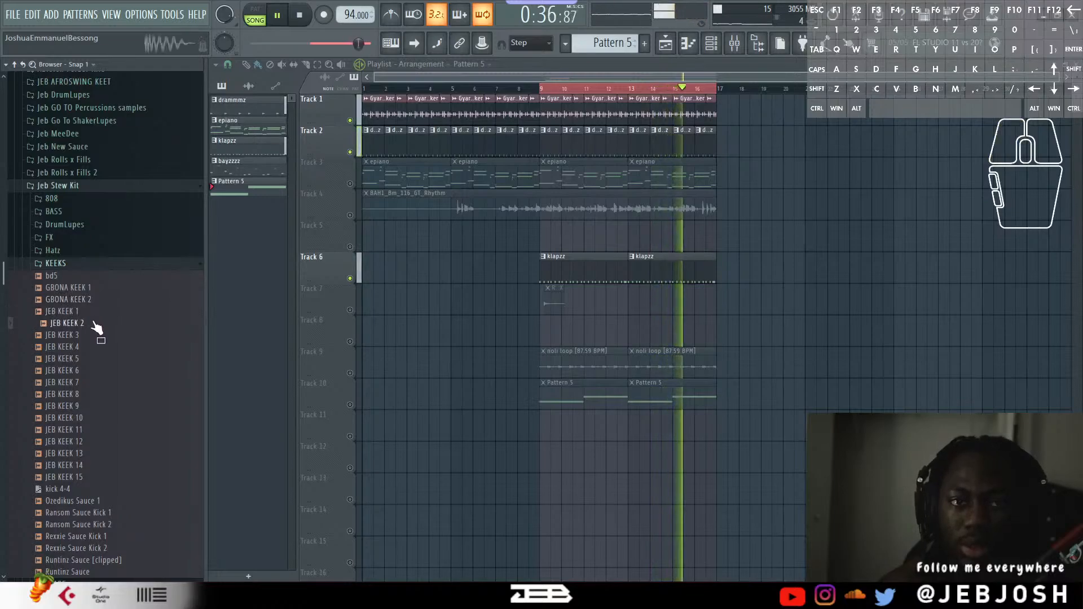
{"action": "left_click", "coordinate": [94, 325]}
{"action": "left_click", "coordinate": [94, 326]}
{"action": "left_click", "coordinate": [95, 332]}
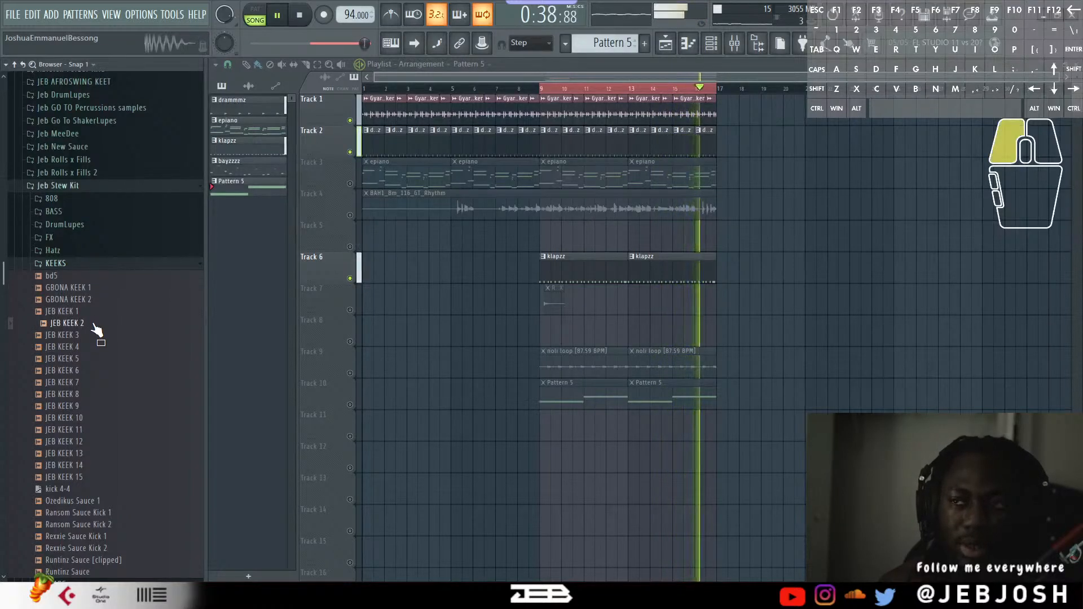
{"action": "left_click", "coordinate": [94, 340]}
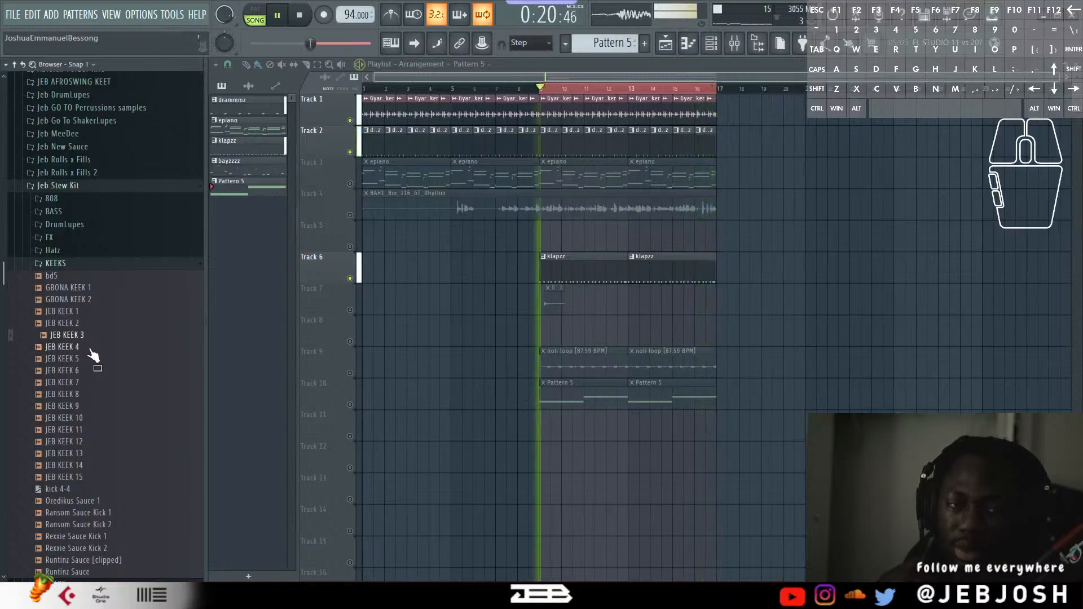
{"action": "left_click", "coordinate": [88, 347]}
{"action": "left_click", "coordinate": [88, 360]}
{"action": "left_click", "coordinate": [87, 348]}
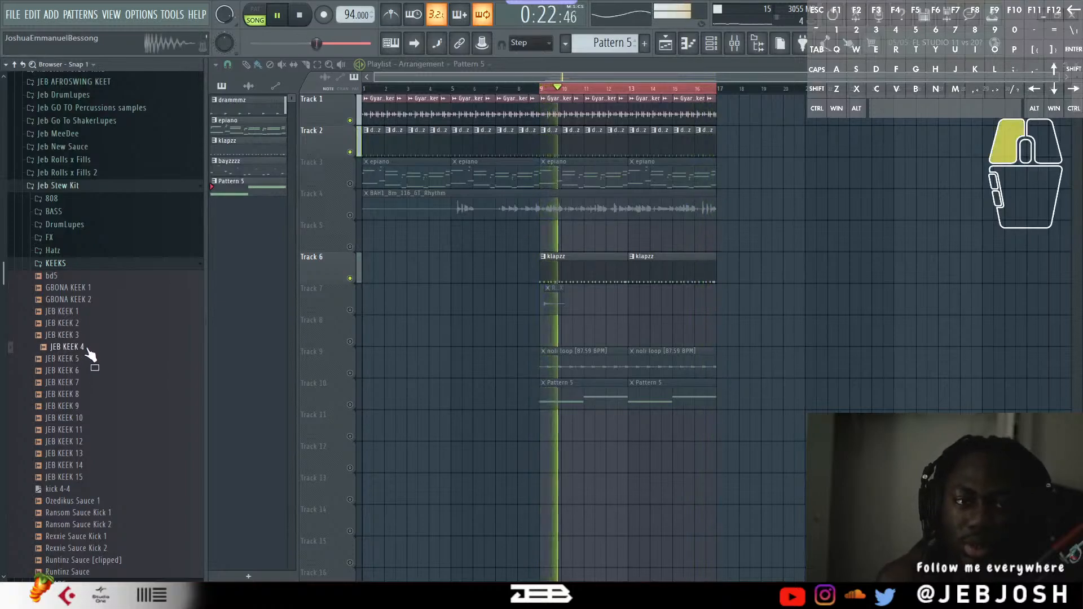
Compare Ransom Sauce Kick 1 with Ozedikus Sauce 1, restarting the percussion loop from bar 9 in between.
{"action": "left_click", "coordinate": [104, 514]}
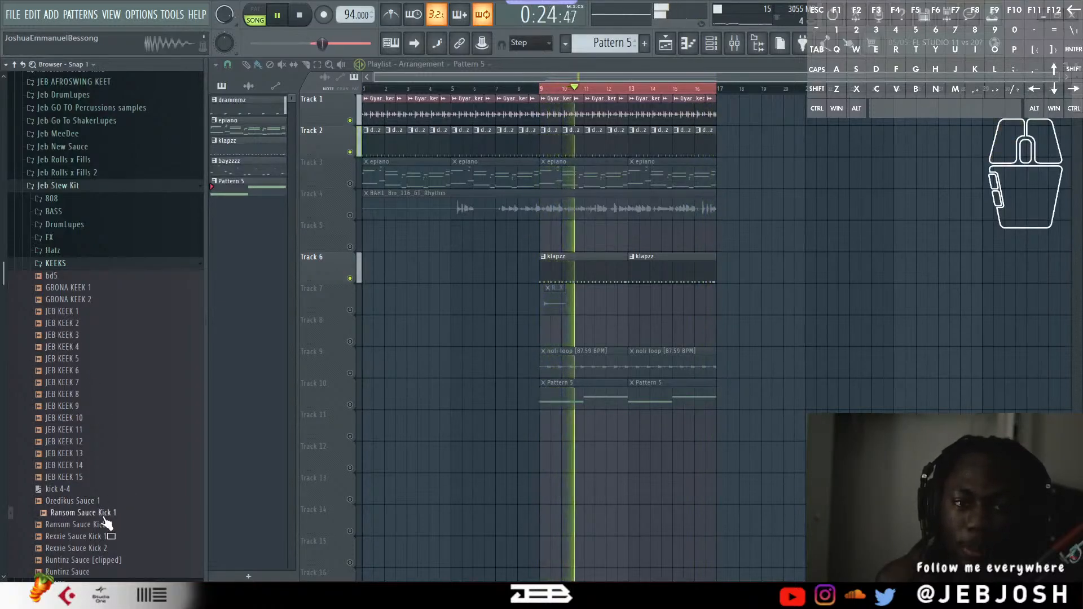
{"action": "left_click", "coordinate": [105, 515]}
{"action": "left_click", "coordinate": [104, 516]}
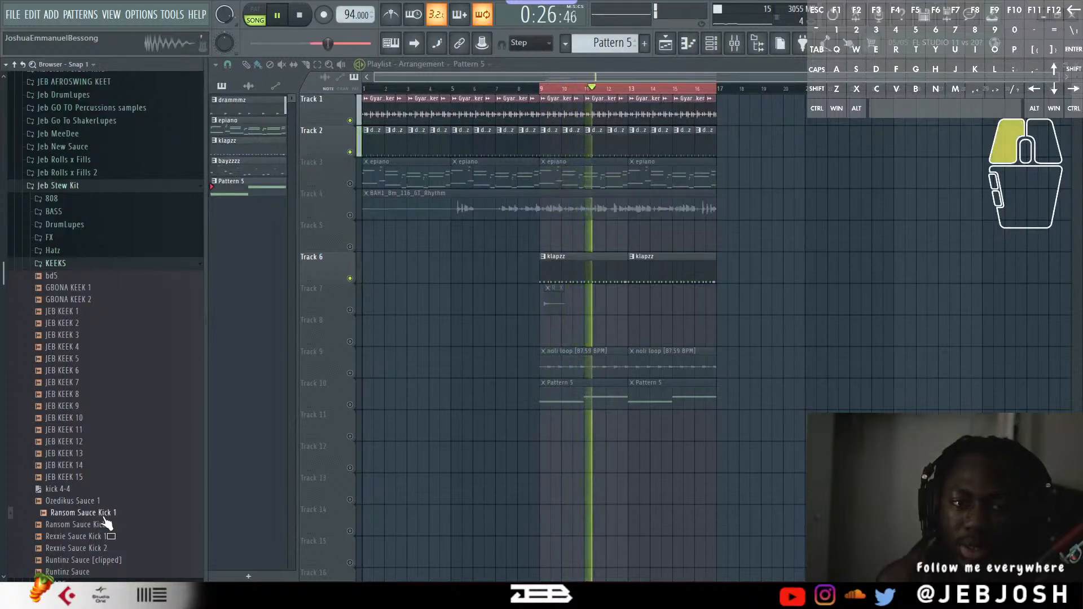
{"action": "left_click", "coordinate": [107, 515]}
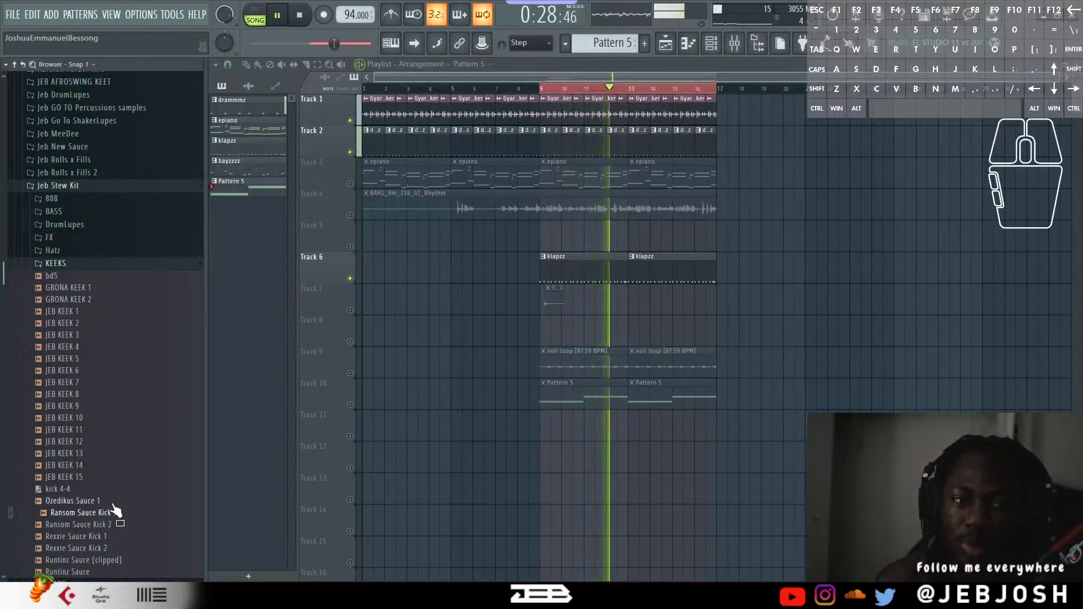
{"action": "left_click", "coordinate": [111, 506]}
{"action": "key", "text": "space"}
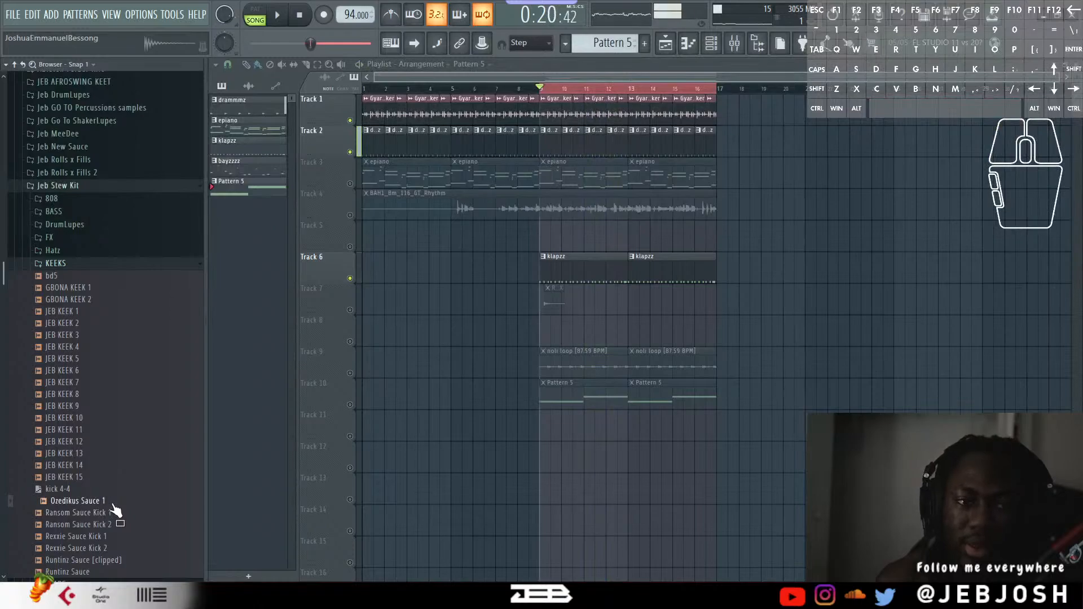
{"action": "key", "text": "space"}
{"action": "left_click", "coordinate": [113, 505]}
{"action": "left_click", "coordinate": [115, 506]}
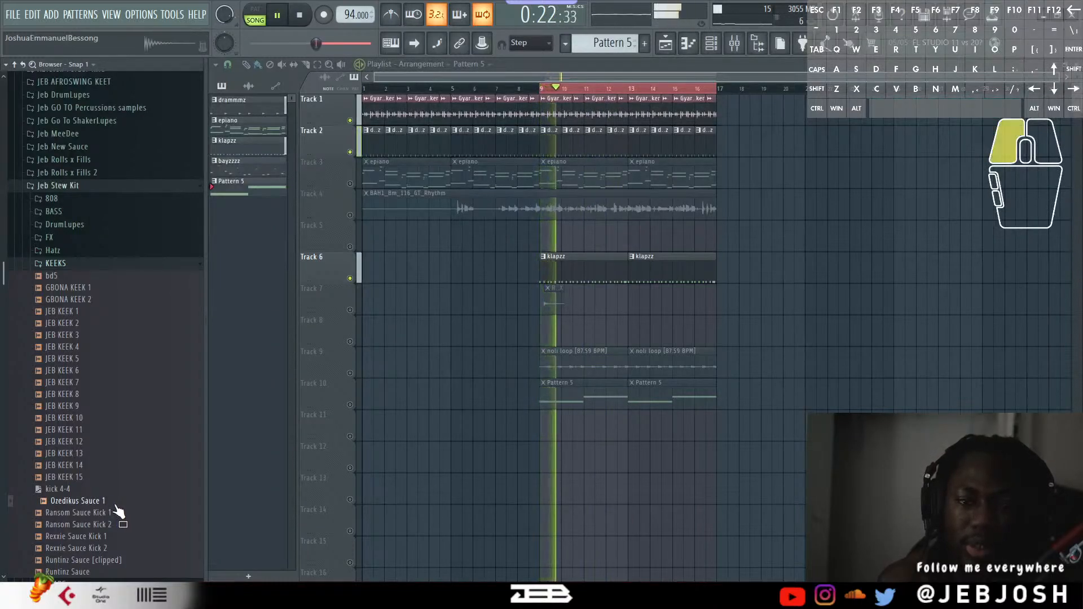
{"action": "left_click", "coordinate": [115, 507]}
{"action": "left_click", "coordinate": [115, 507]}
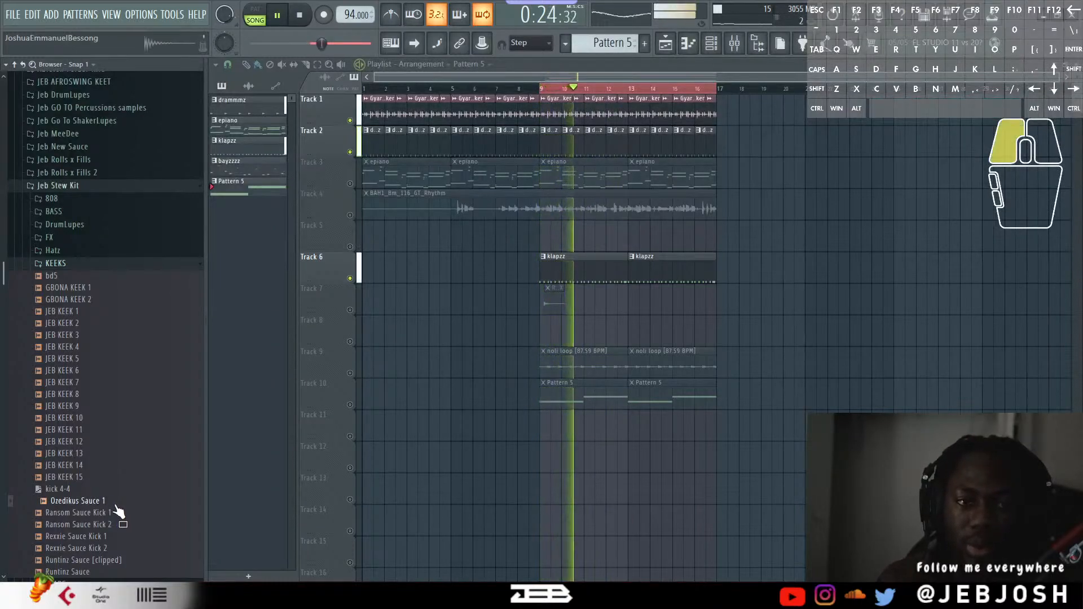
{"action": "left_click", "coordinate": [115, 507]}
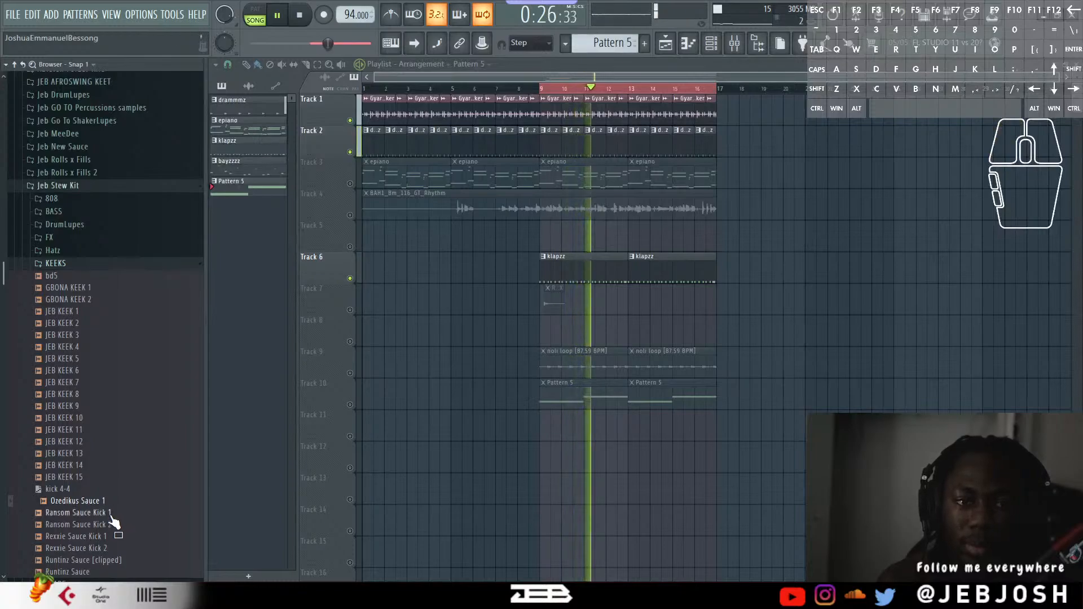
Load Ransom Sauce Kick 1 into a new channel, stop playback, preview the sample, and close its sampler window.
{"action": "left_click", "coordinate": [111, 514]}
{"action": "left_click", "coordinate": [111, 513]}
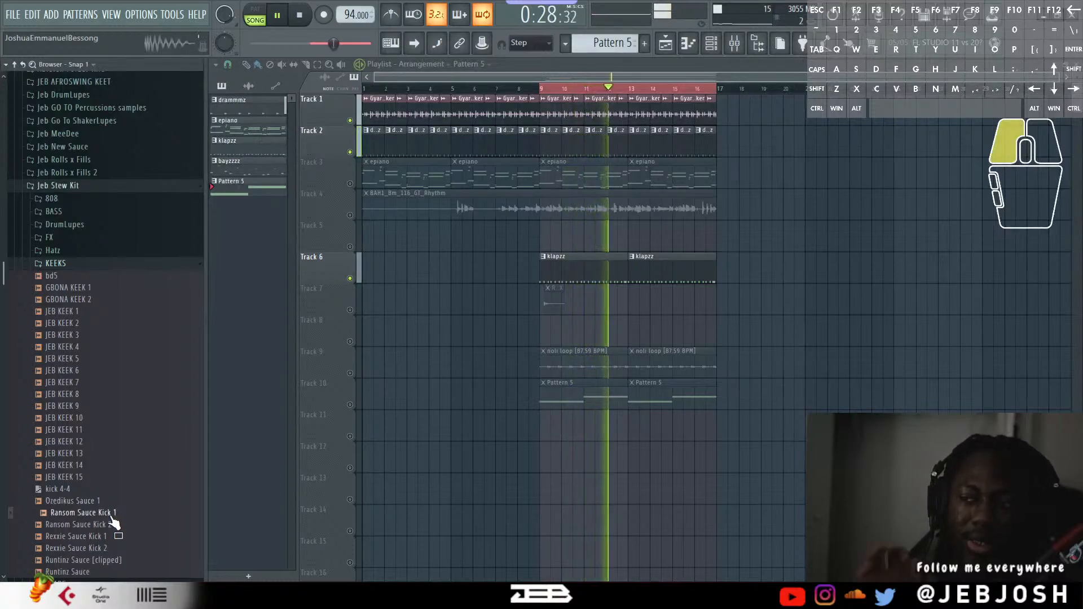
{"action": "left_click", "coordinate": [111, 514]}
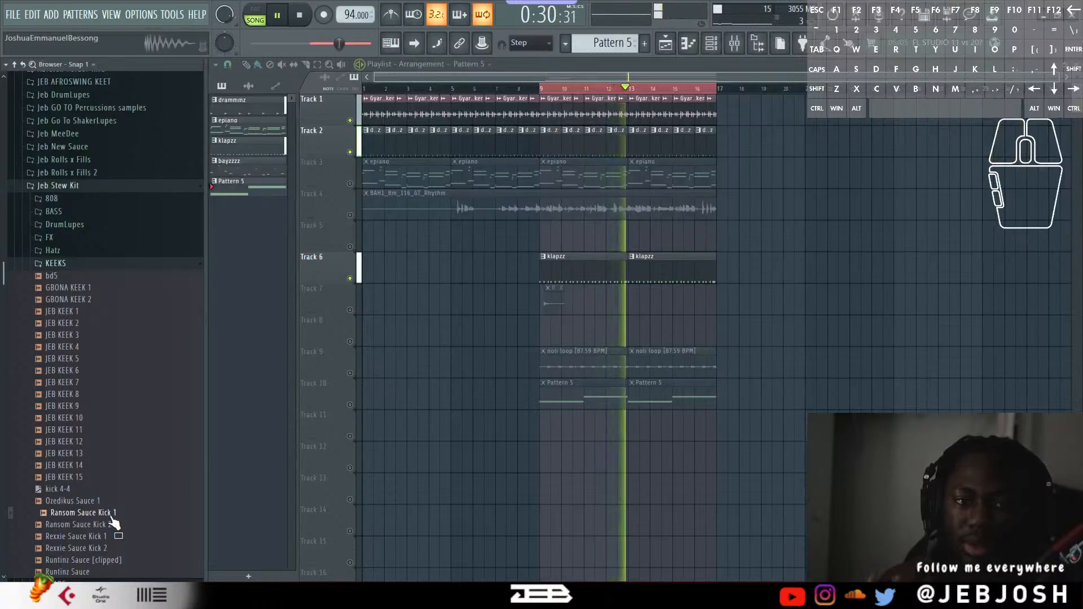
{"action": "right_click", "coordinate": [111, 515]}
{"action": "left_click", "coordinate": [155, 458]}
{"action": "key", "text": "space"}
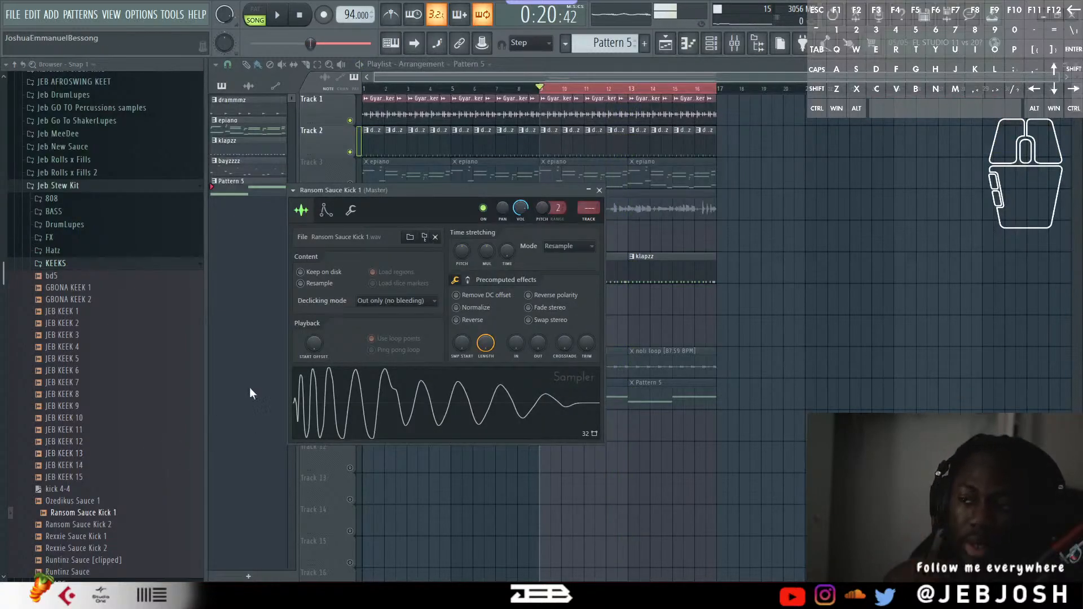
{"action": "left_click", "coordinate": [739, 52]}
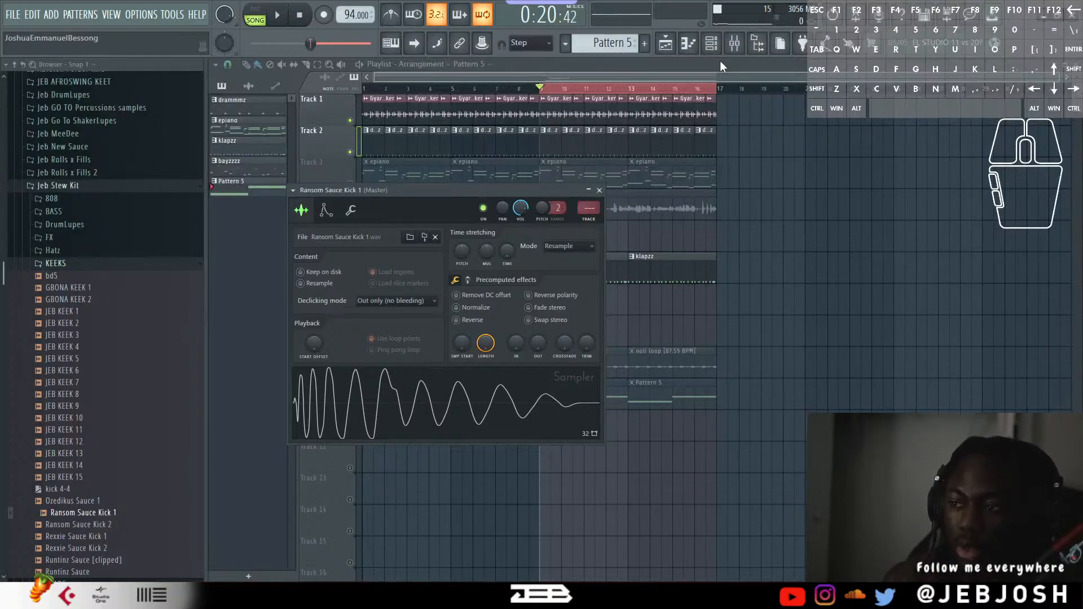
{"action": "left_click", "coordinate": [460, 406]}
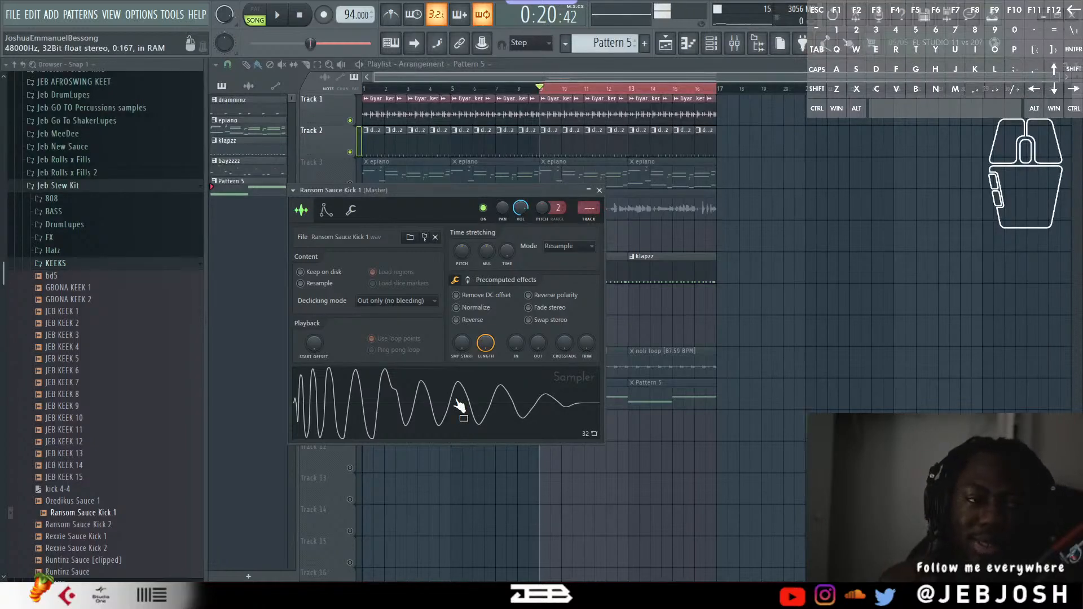
{"action": "right_click", "coordinate": [880, 288]}
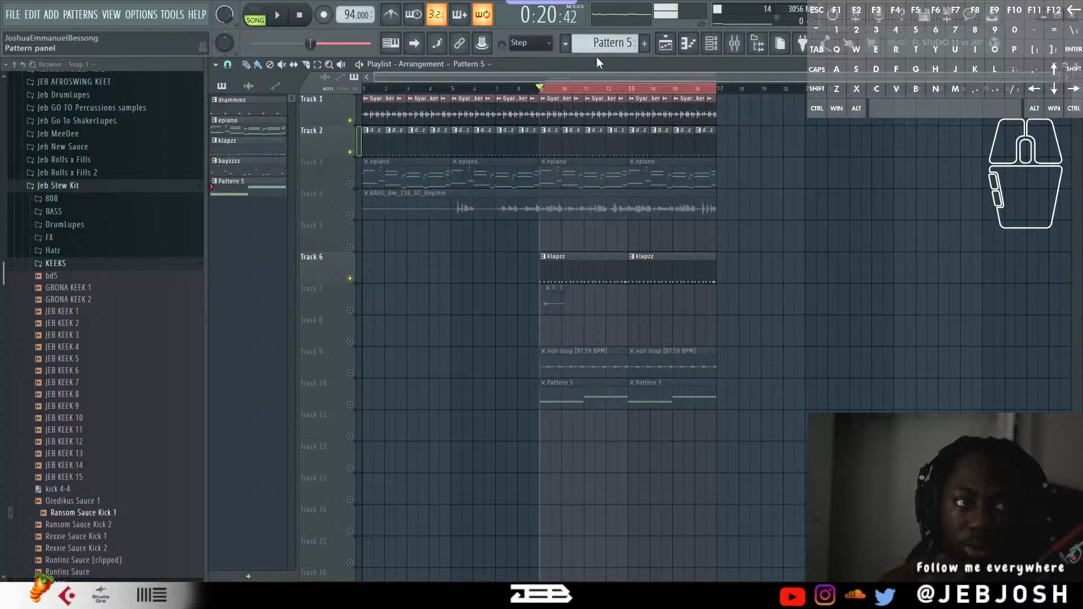
Unmute Tracks 3 and 4 in the playlist.
{"action": "left_click", "coordinate": [349, 183]}
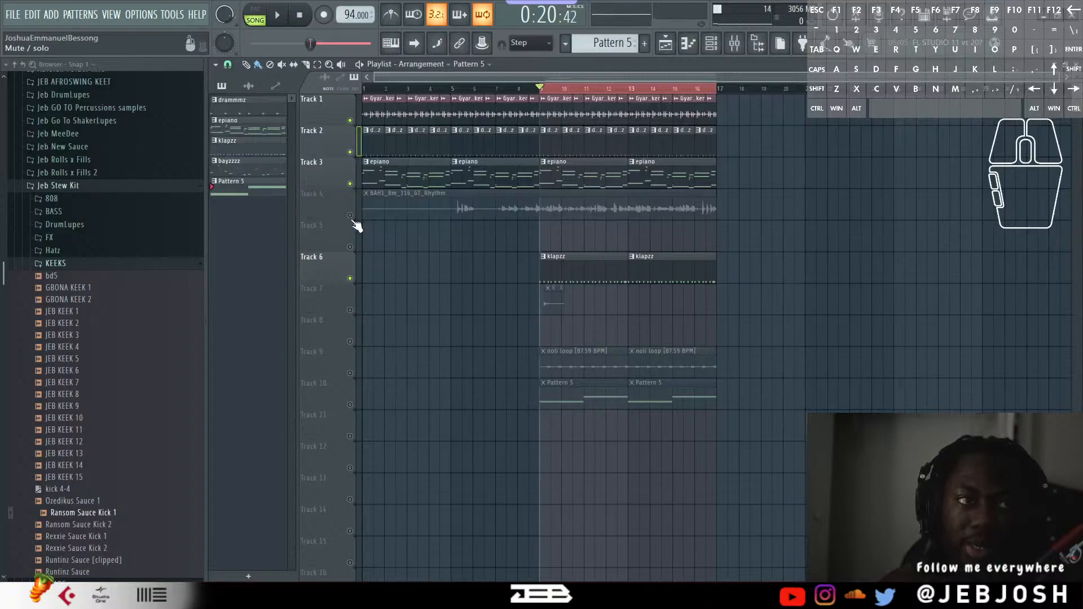
{"action": "left_click", "coordinate": [350, 216]}
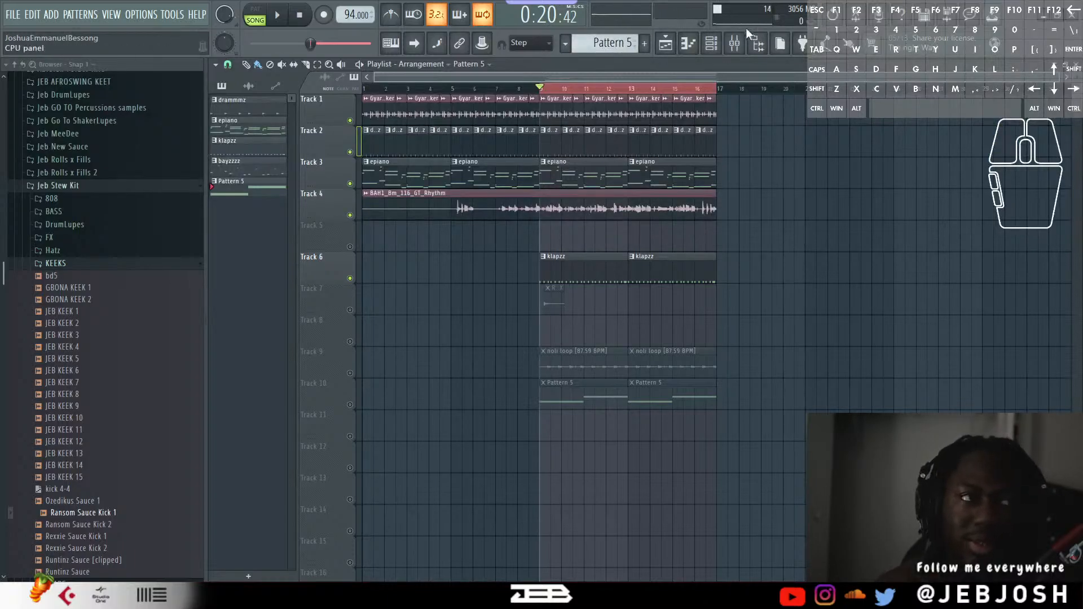
Put a Ransom Sauce Kick 1 hit on step 1 of the empty Pattern 6 and place the pattern on Track 11 at bar 9.
{"action": "left_click", "coordinate": [712, 45]}
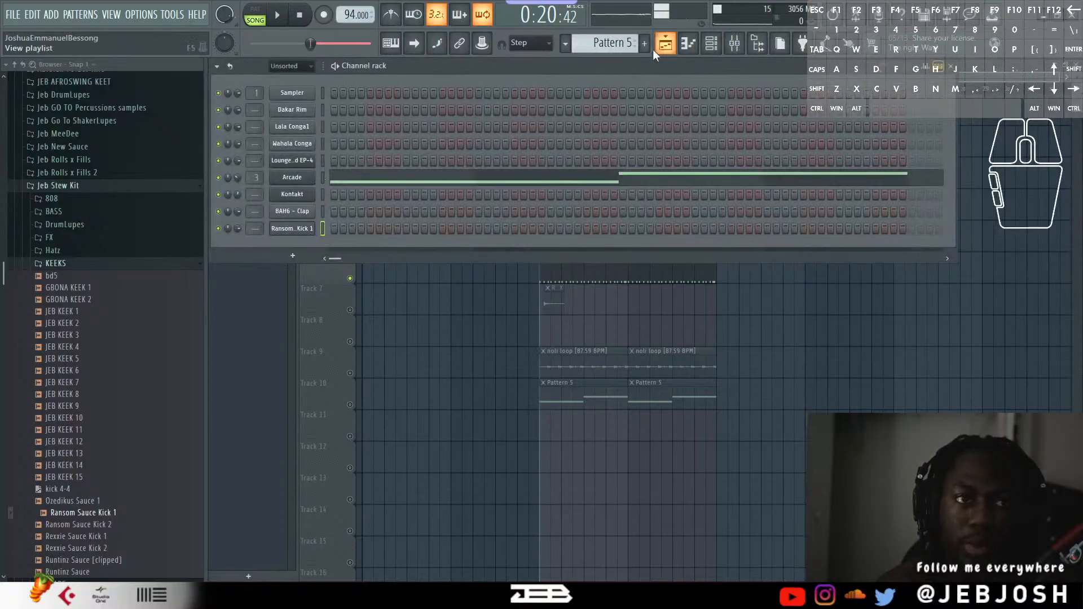
{"action": "scroll", "coordinate": [606, 42], "scroll_direction": "down", "scroll_amount": 2}
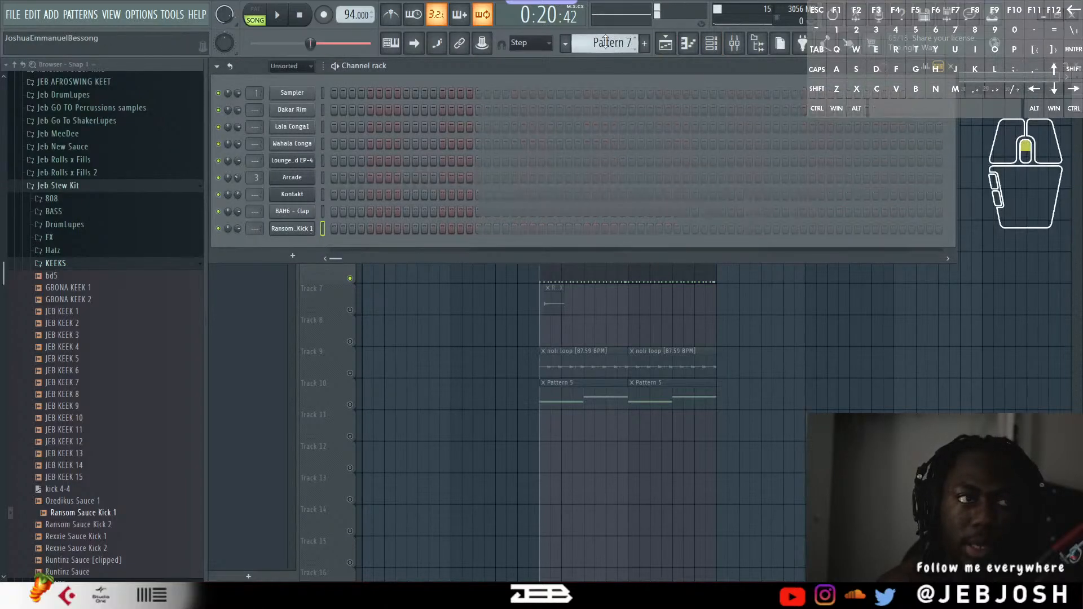
{"action": "left_click", "coordinate": [334, 228]}
{"action": "key", "text": "space"}
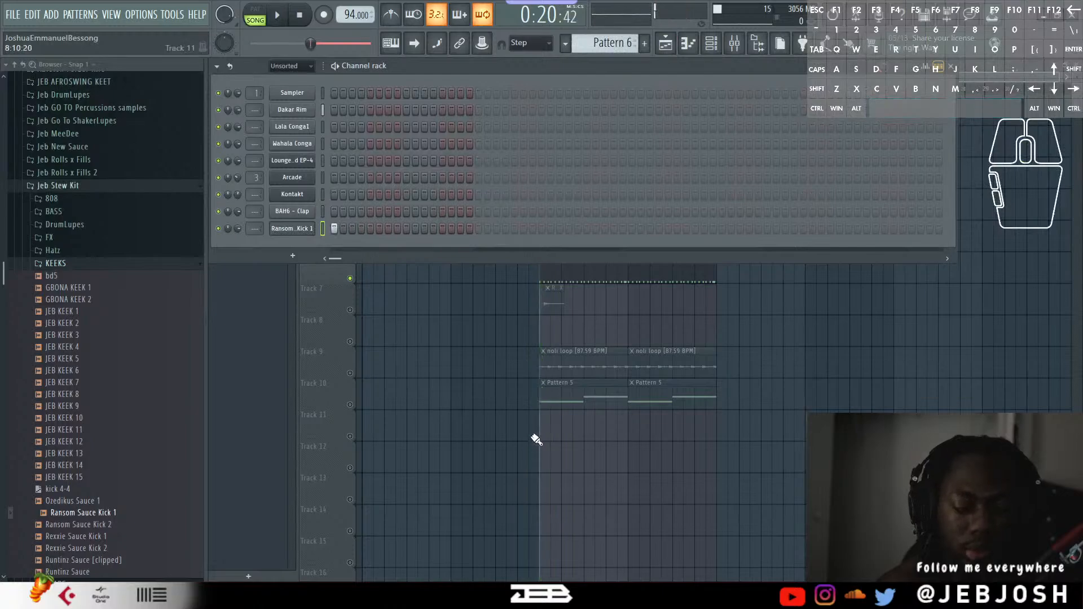
{"action": "left_click", "coordinate": [541, 418]}
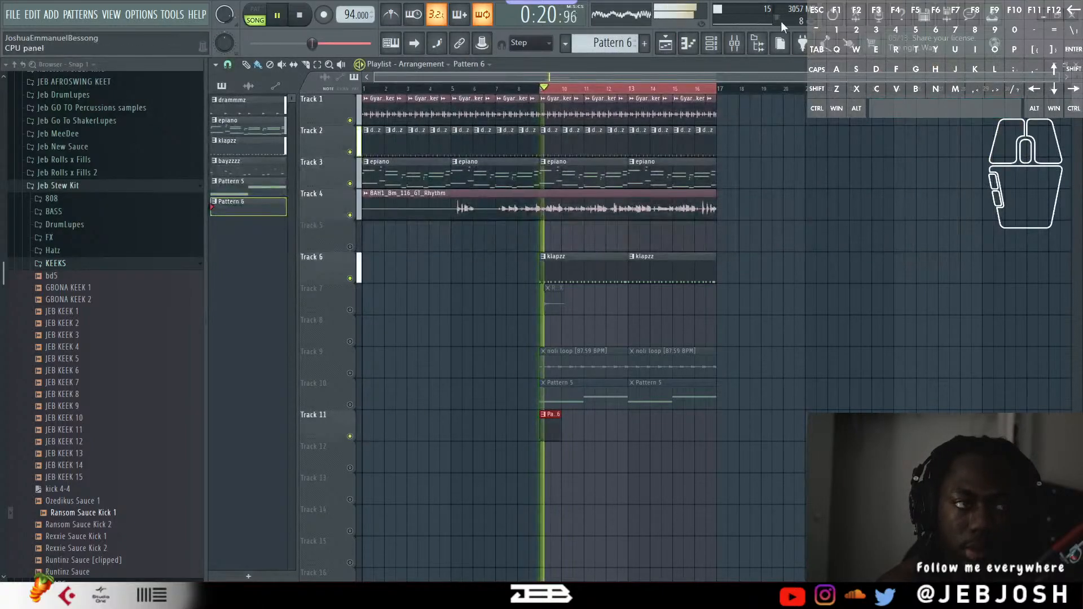
Extend Pattern 6 to two bars with kick hits on steps 17 and 29, clearing the trial hits on steps 28, 31 and 33.
{"action": "left_click", "coordinate": [712, 44]}
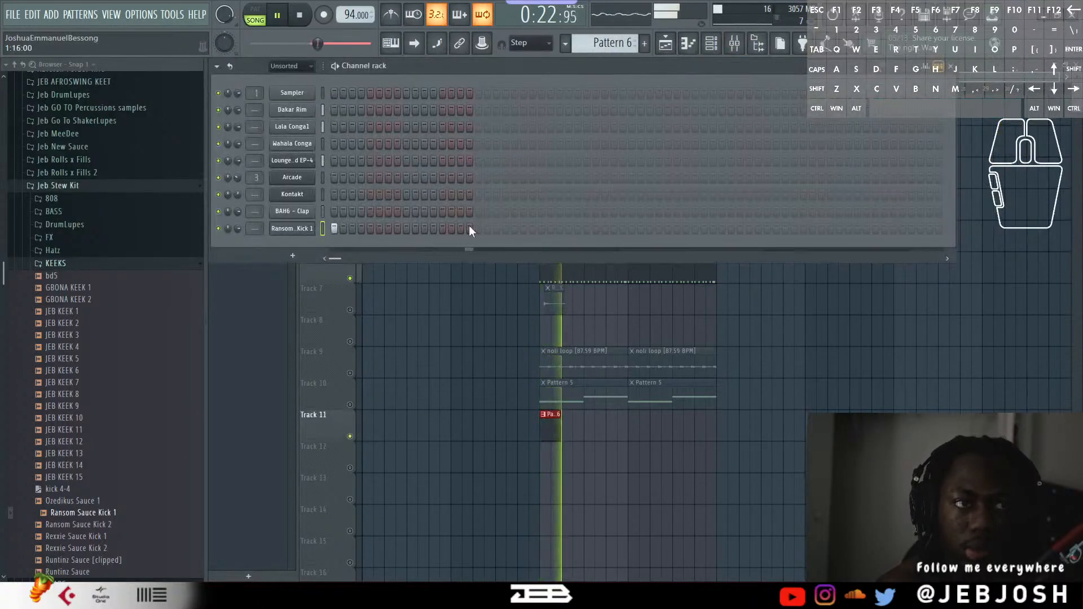
{"action": "left_click", "coordinate": [478, 229]}
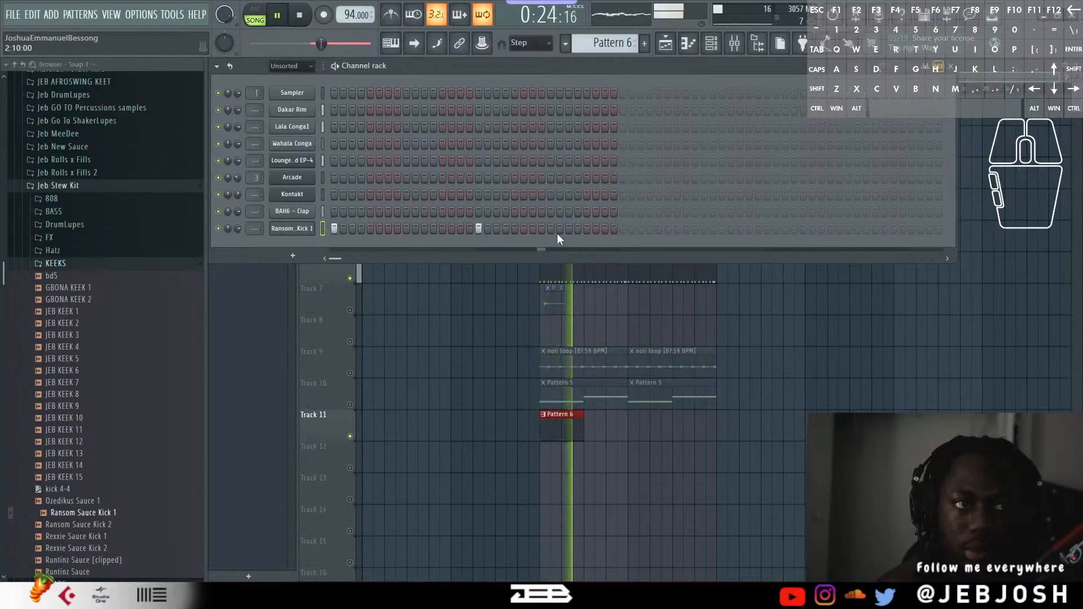
{"action": "left_click", "coordinate": [577, 229]}
{"action": "left_click", "coordinate": [605, 229]}
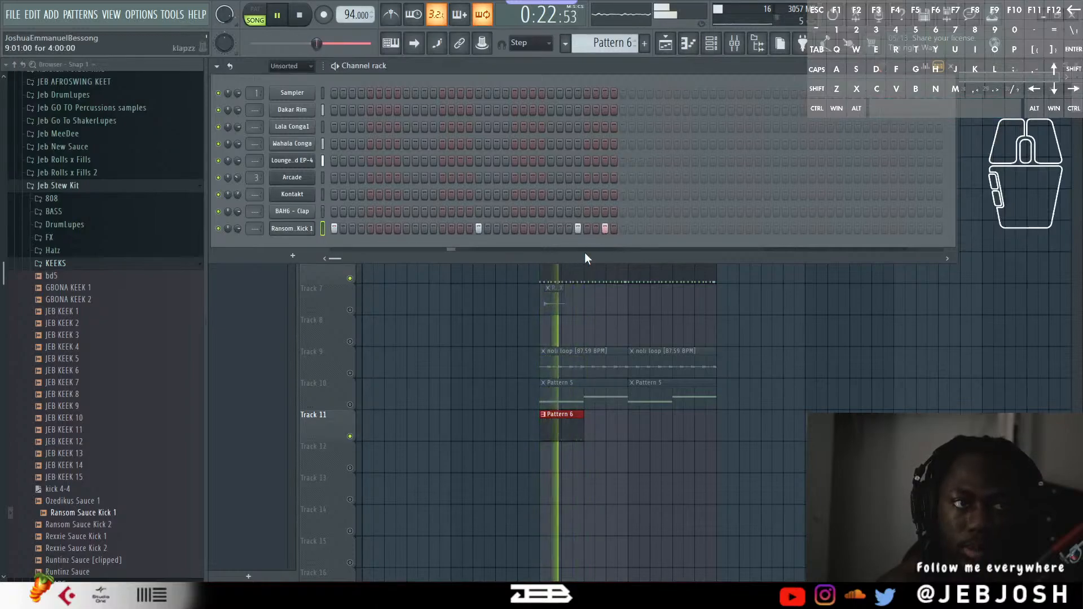
{"action": "right_click", "coordinate": [578, 228]}
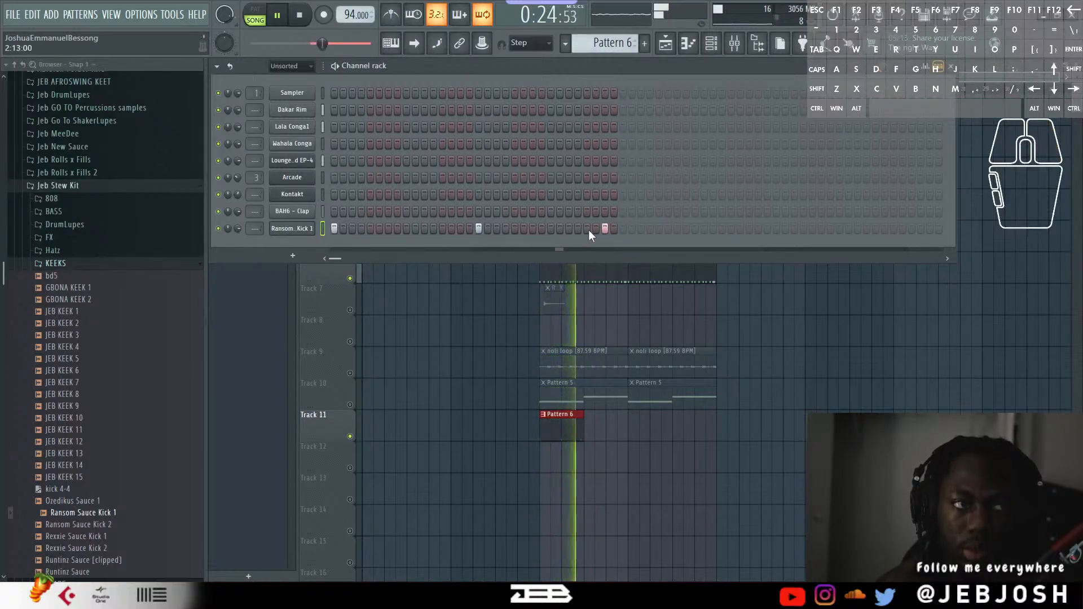
{"action": "left_click", "coordinate": [586, 228]}
{"action": "right_click", "coordinate": [605, 228]}
{"action": "left_click", "coordinate": [623, 228]}
{"action": "right_click", "coordinate": [623, 231]}
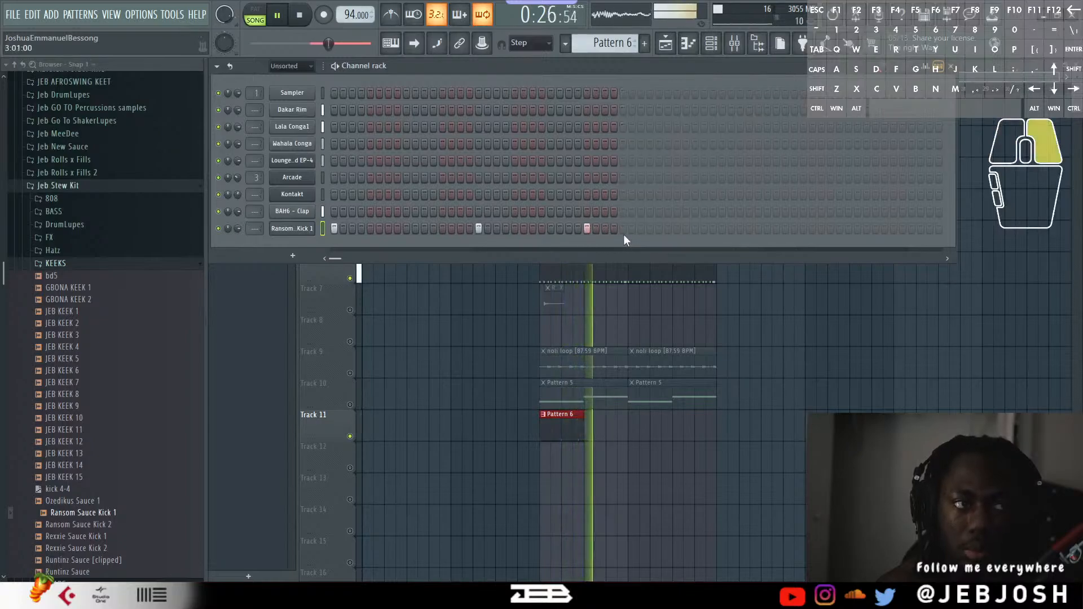
Repeat Pattern 6 on Track 11 at bars 11, 13 and 15, unmute Track 7, and stop playback.
{"action": "left_click_drag", "start_coordinate": [603, 439], "coordinate": [602, 406]}
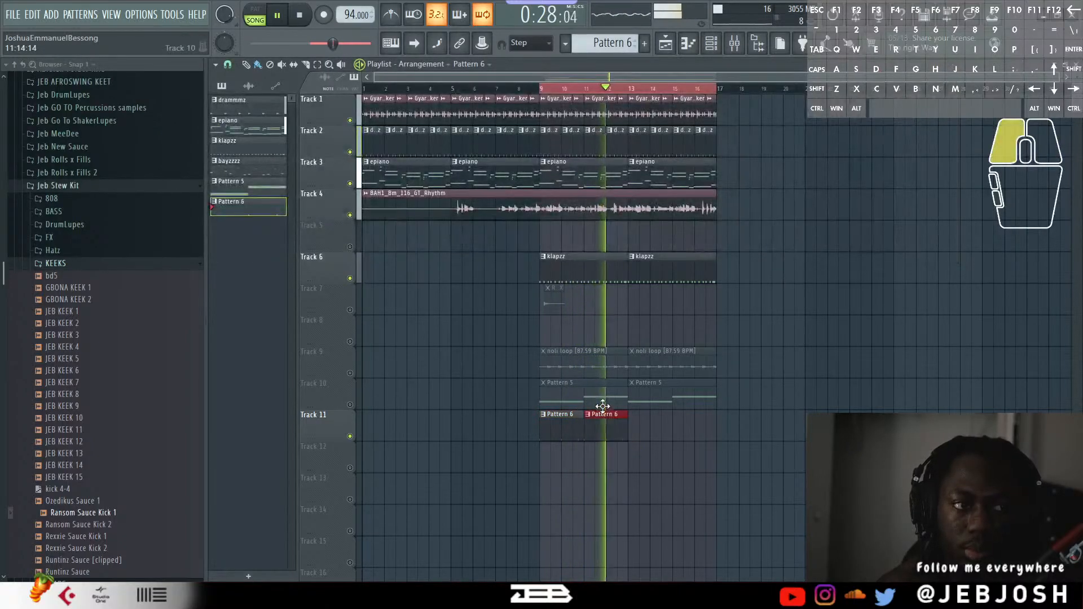
{"action": "left_click", "coordinate": [650, 430]}
{"action": "left_click", "coordinate": [688, 433]}
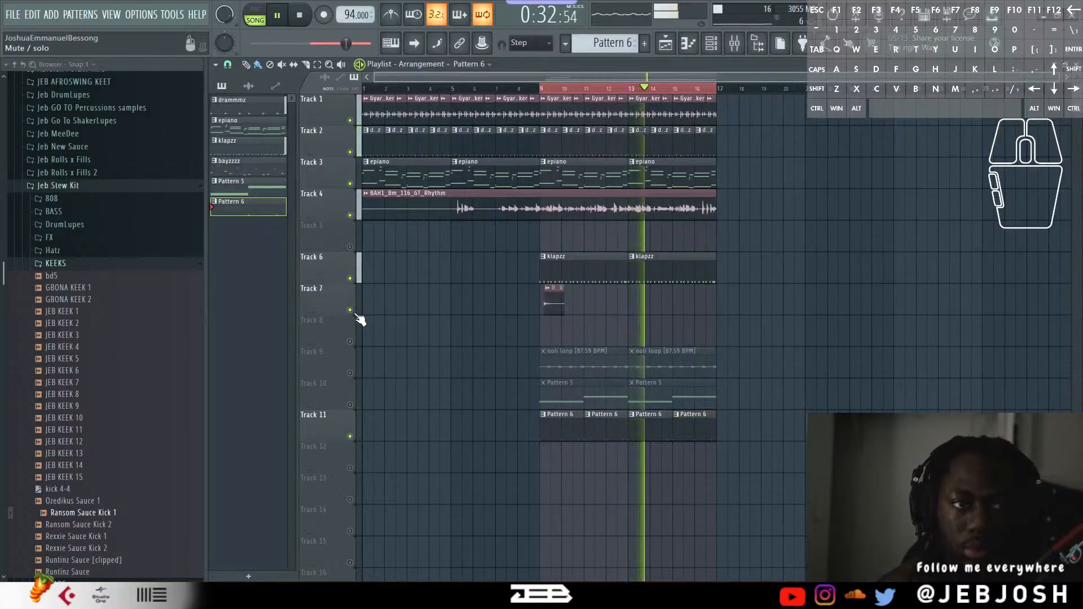
{"action": "key", "text": "space"}
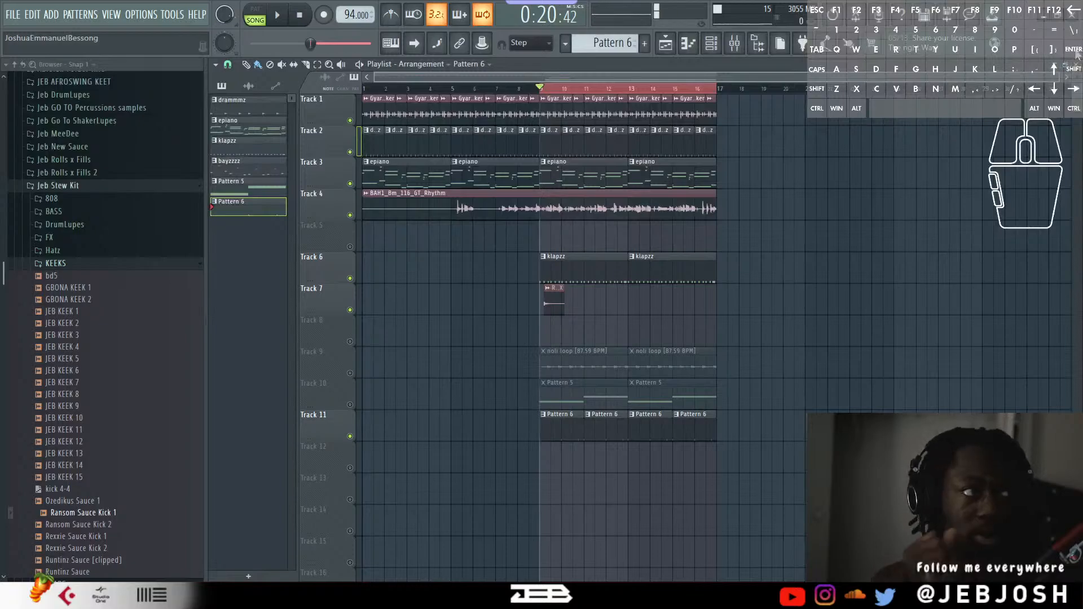
Move the Ransom Sauce Kick 1 channel up in the channel rack, directly below the Sampler channel.
{"action": "key", "text": "F5"}
{"action": "left_click", "coordinate": [565, 43]}
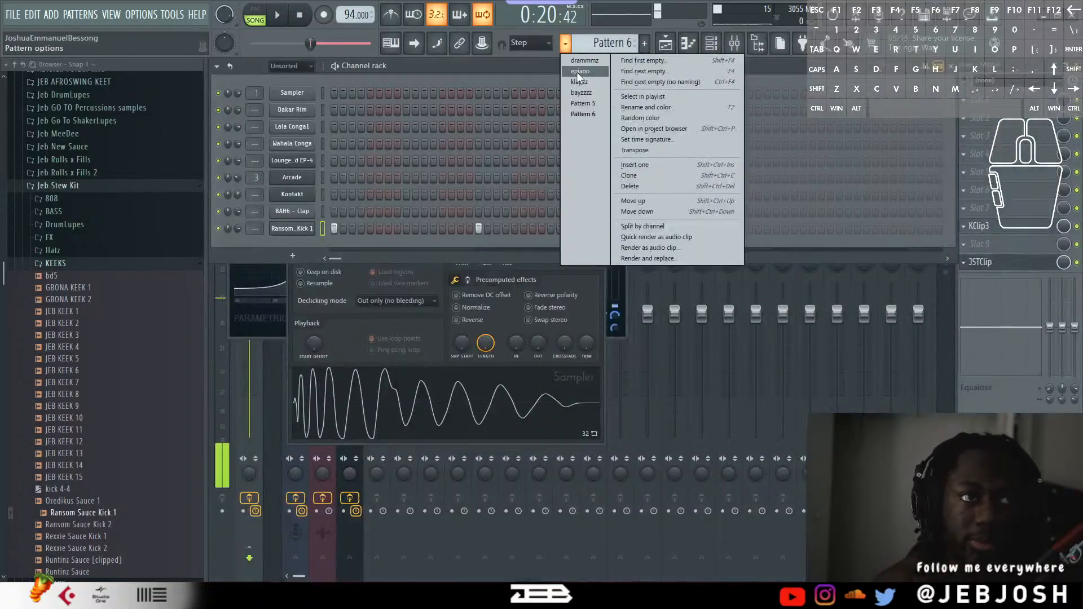
{"action": "left_click", "coordinate": [579, 110]}
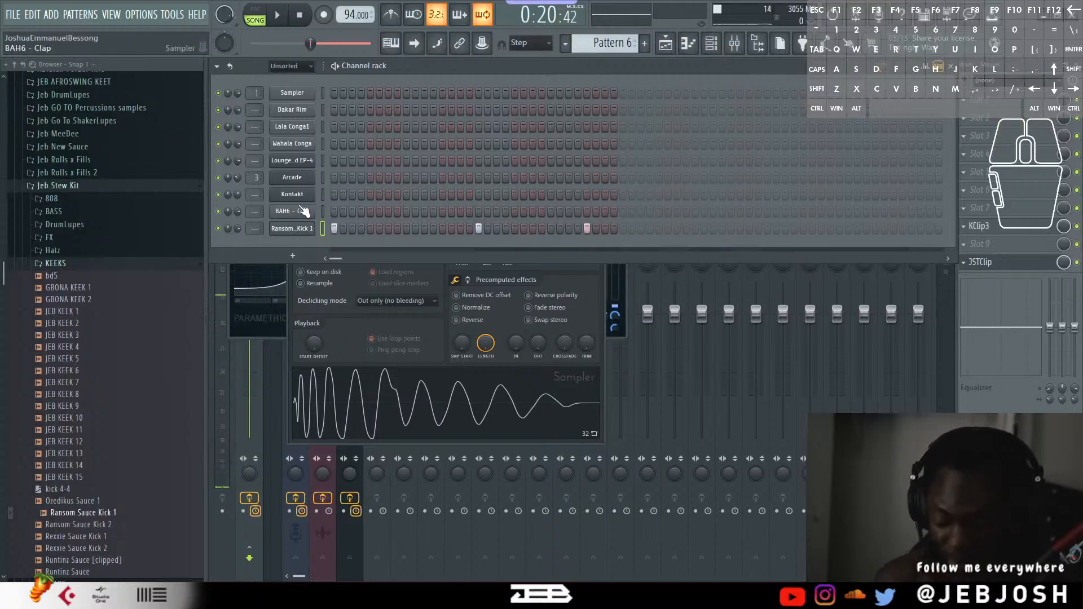
{"action": "key", "text": "alt+Up"}
{"action": "key", "text": "alt+Up"}
{"action": "key", "text": "alt+Up"}
{"action": "key", "text": "alt+Up"}
{"action": "key", "text": "alt+Up"}
{"action": "key", "text": "alt+Up"}
{"action": "key", "text": "alt+Up"}
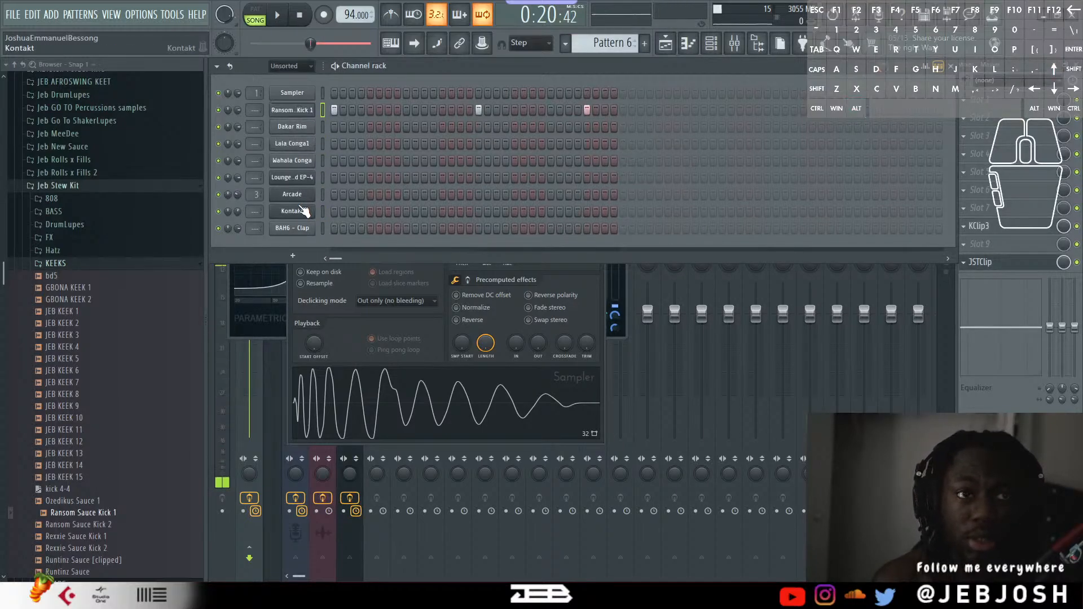
Move the BAH6 - Clap channel up in the channel rack, directly below Dakar Rim.
{"action": "left_click", "coordinate": [322, 229]}
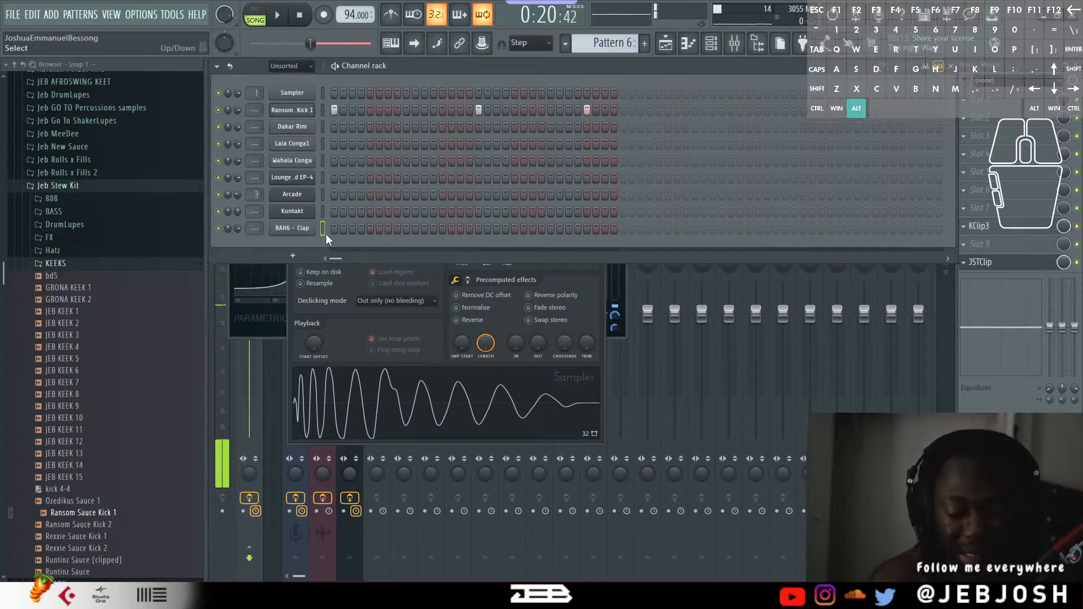
{"action": "key", "text": "alt+Up"}
{"action": "key", "text": "alt+Up"}
{"action": "key", "text": "alt+Up"}
{"action": "key", "text": "alt+Up"}
{"action": "key", "text": "alt+Up"}
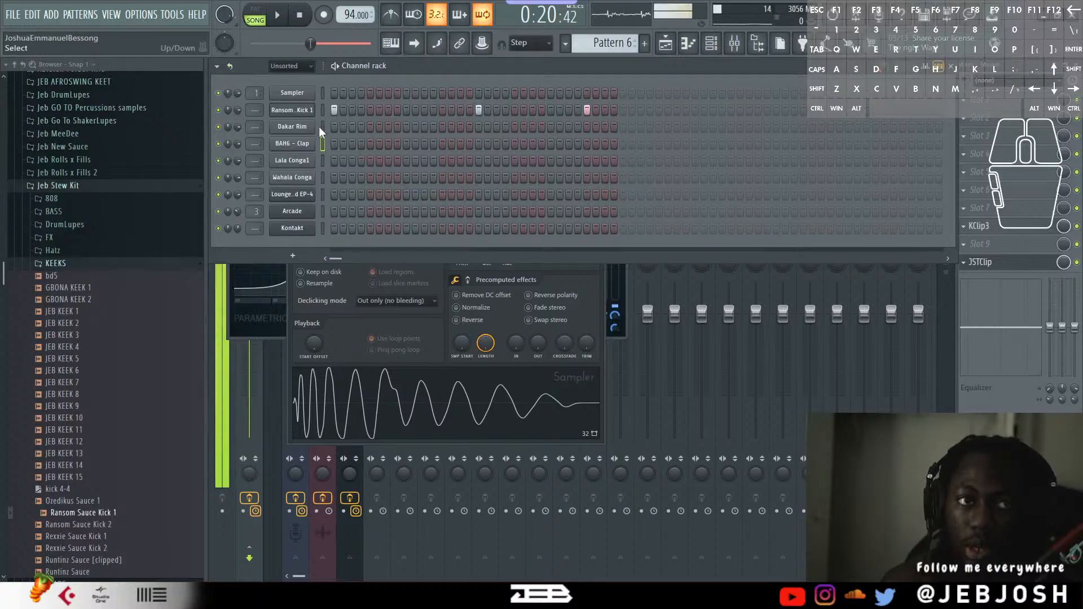
{"action": "left_click_drag", "start_coordinate": [322, 126], "coordinate": [322, 161]}
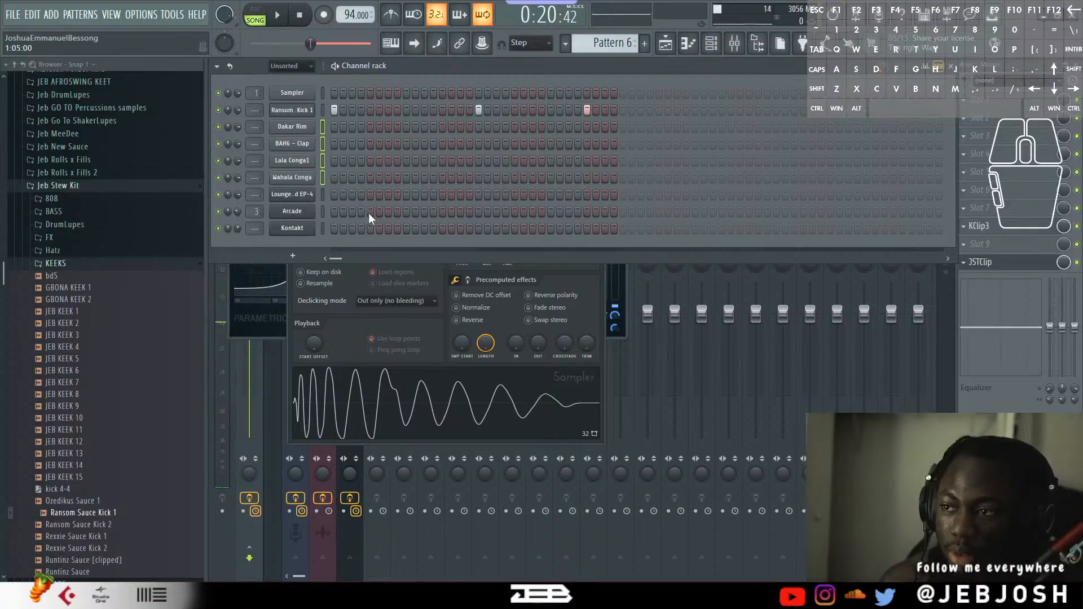
{"action": "left_click", "coordinate": [293, 194]}
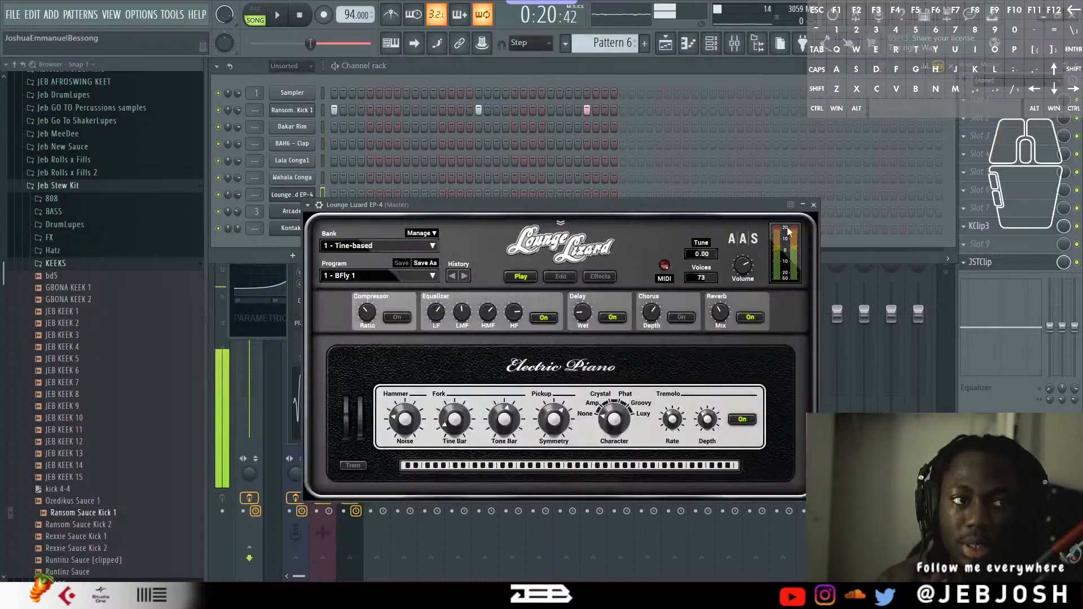
{"action": "left_click", "coordinate": [813, 206]}
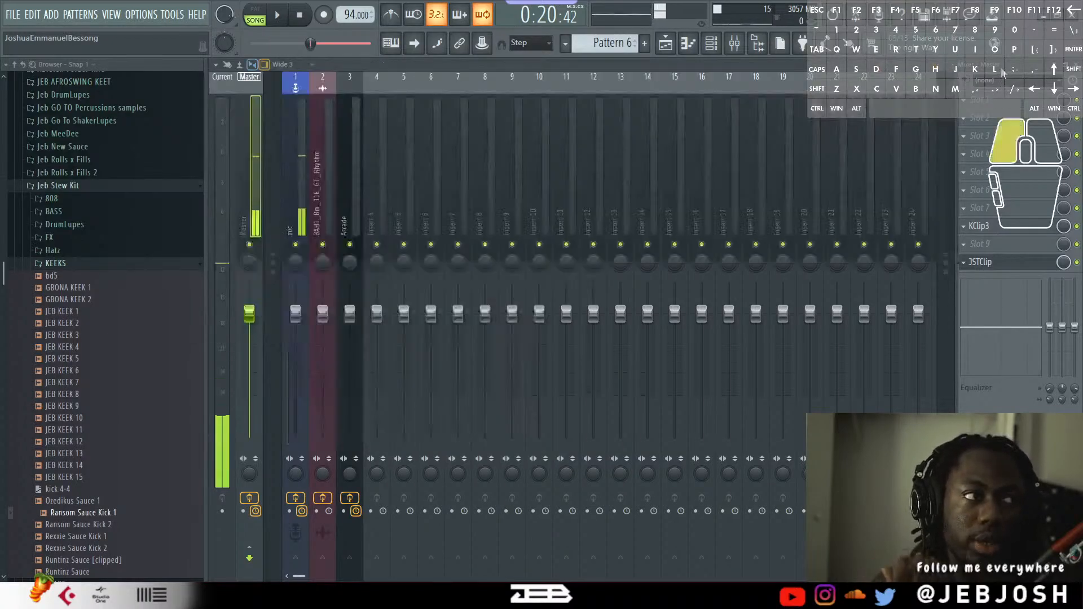
Route the kick, Dakar Rim, clap, Lala Conga1 and Wahala Conga channels to consecutive mixer tracks starting at Insert 4.
{"action": "key", "text": "F9"}
{"action": "left_click", "coordinate": [385, 157]}
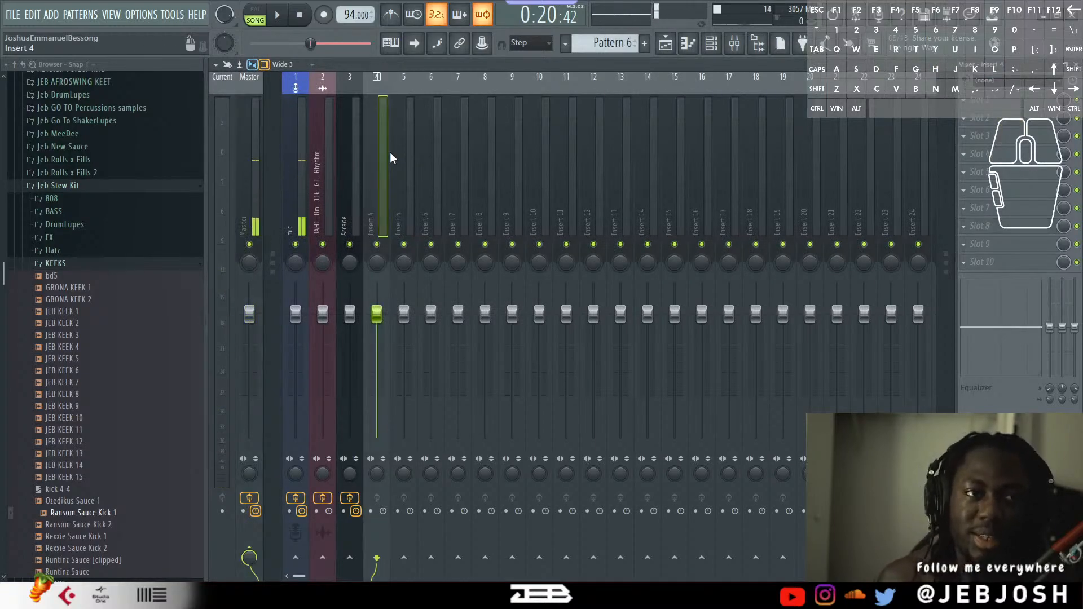
{"action": "left_click", "coordinate": [667, 43]}
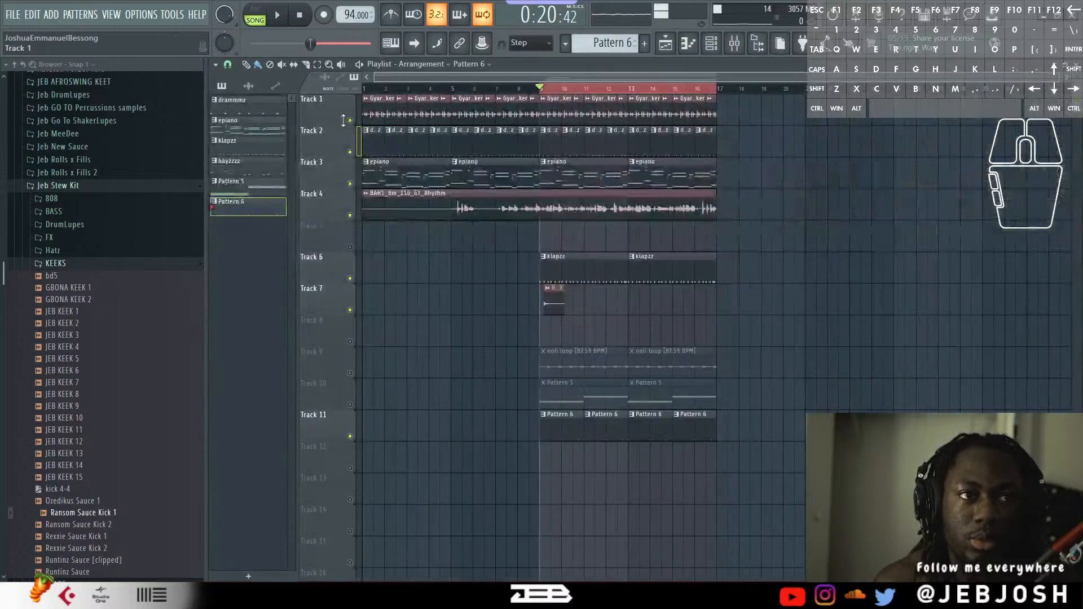
{"action": "left_click", "coordinate": [710, 51]}
{"action": "left_click", "coordinate": [320, 106]}
{"action": "right_click", "coordinate": [320, 120]}
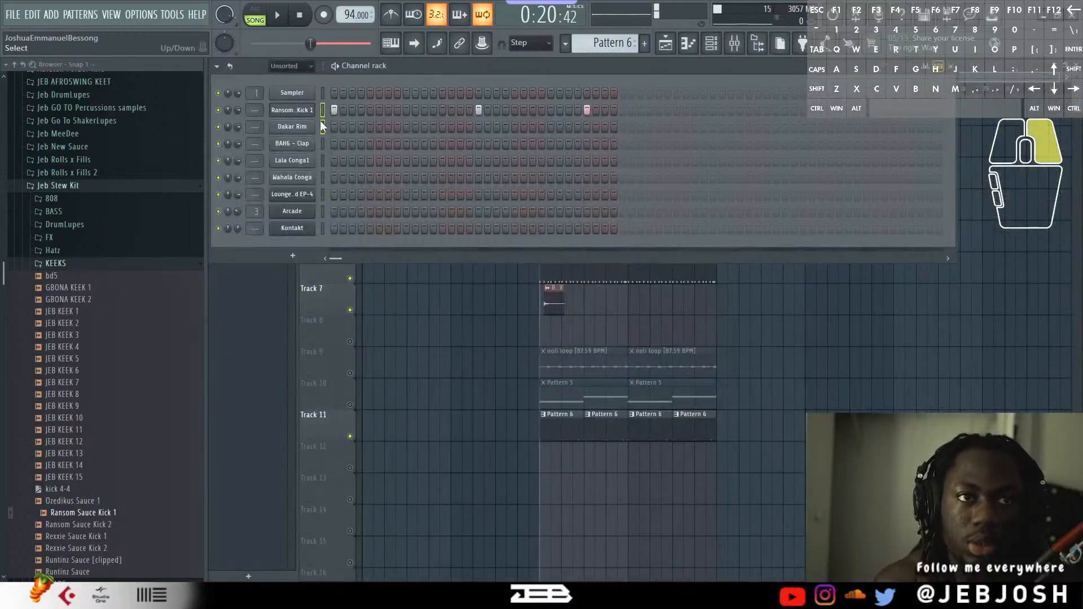
{"action": "left_click", "coordinate": [734, 44]}
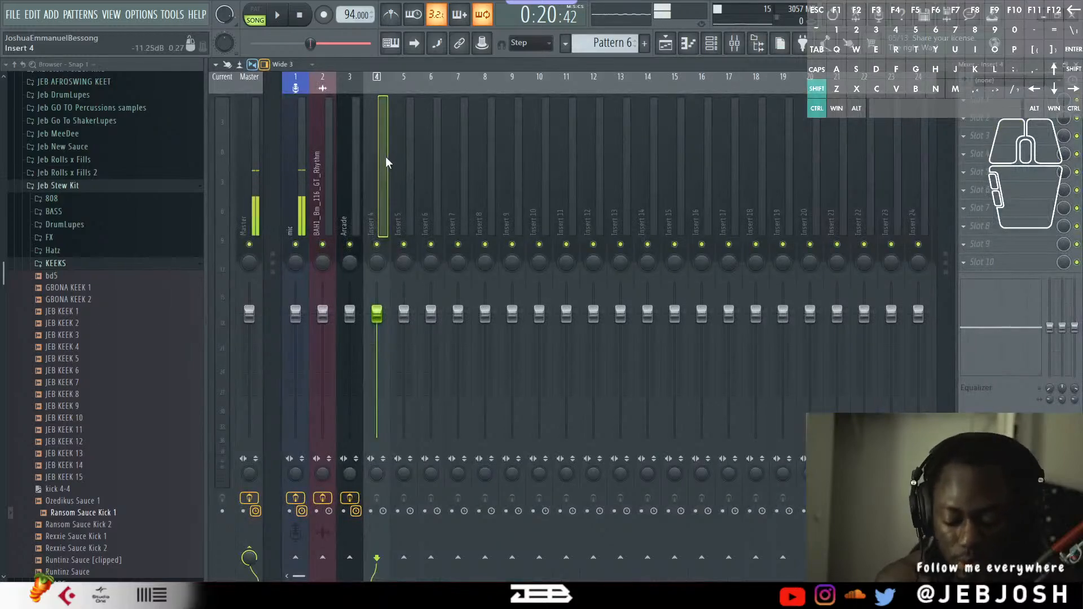
{"action": "key", "text": "ctrl+shift+l"}
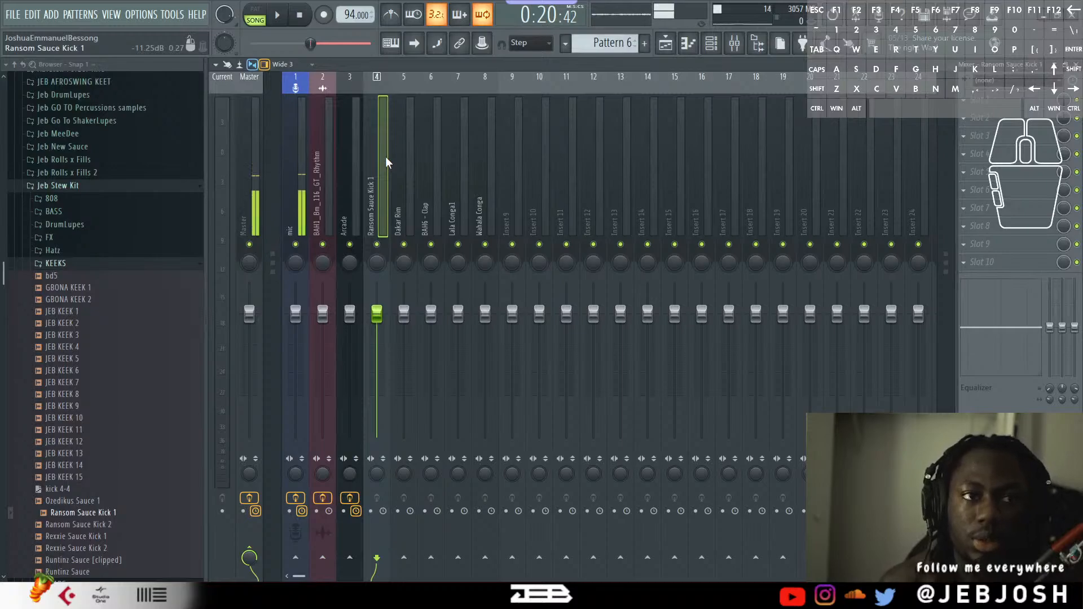
Play the arrangement to check the drum routing and solo the Ransom Sauce Kick 1 mixer track.
{"action": "key", "text": "space"}
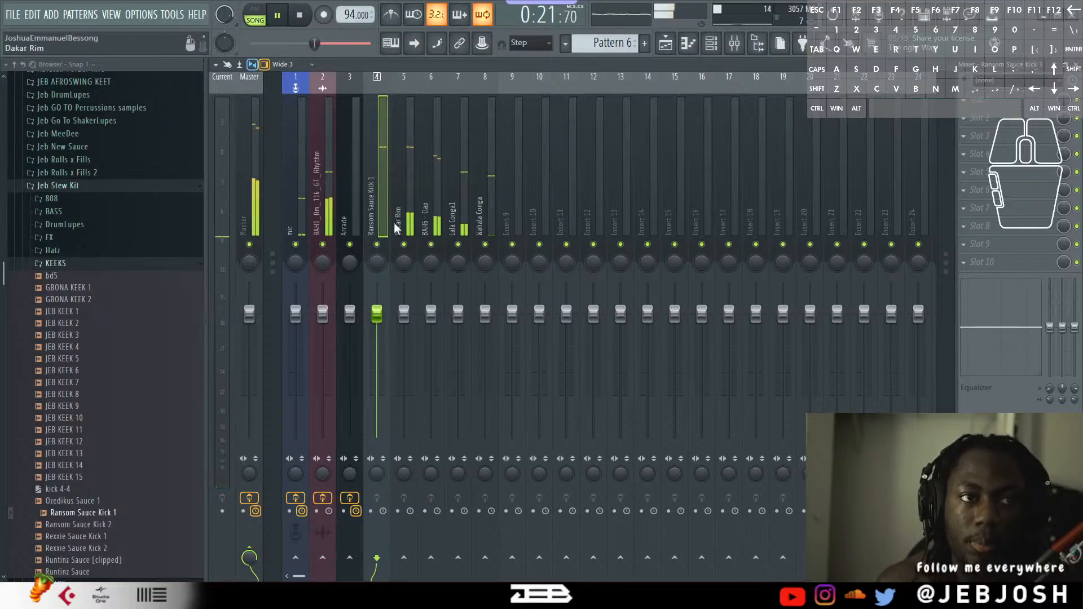
{"action": "key", "text": "space"}
{"action": "key", "text": "space"}
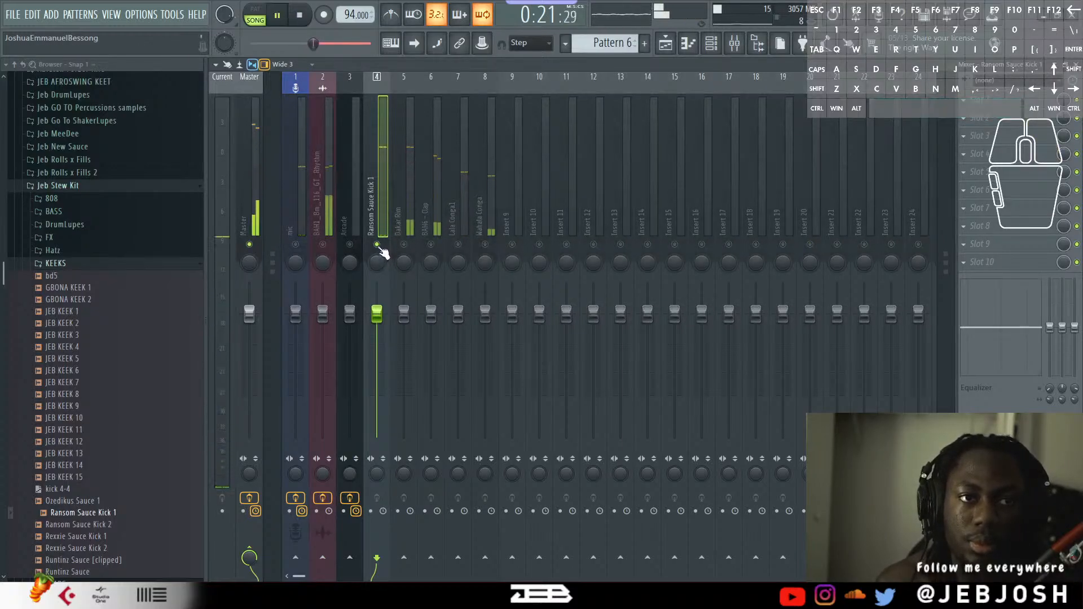
{"action": "key", "text": "space"}
Route the Gyara Shaker audio clip to mixer Insert 9 and check its signal with a short playback.
{"action": "left_click", "coordinate": [691, 45]}
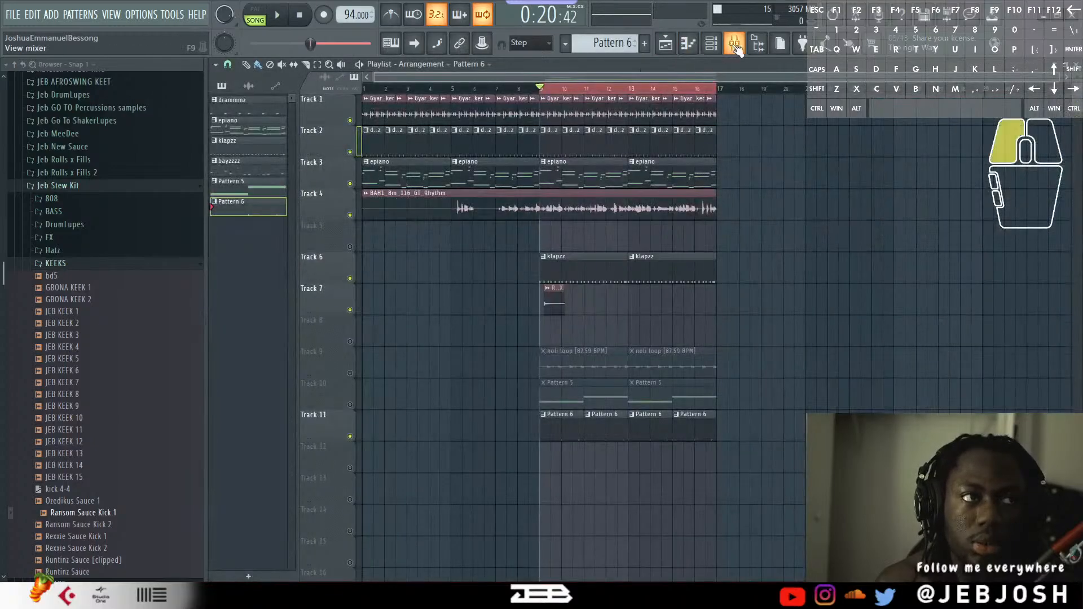
{"action": "left_click", "coordinate": [691, 45]}
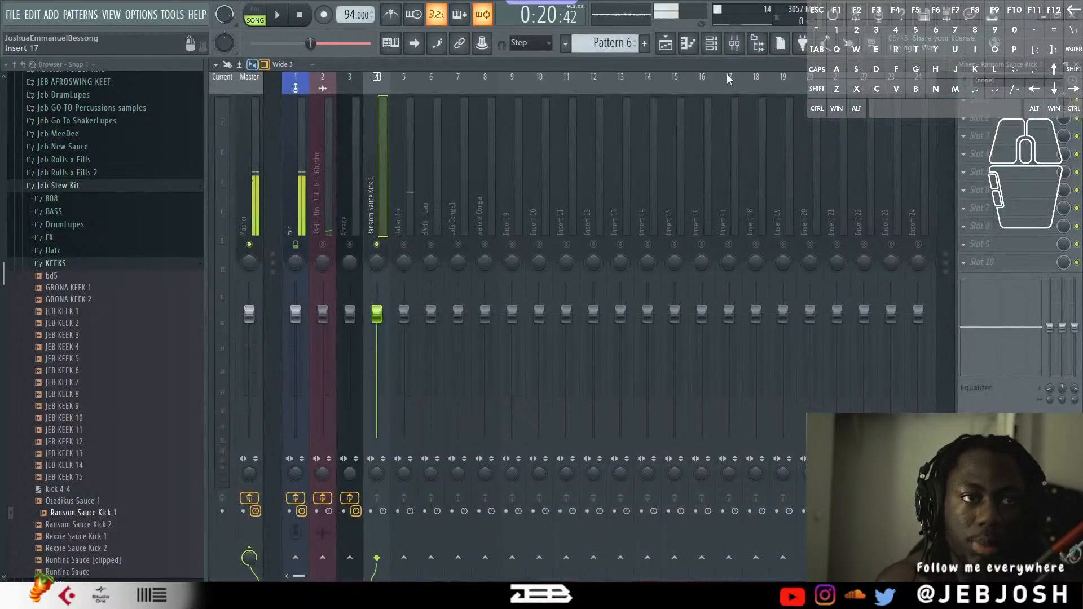
{"action": "left_click", "coordinate": [666, 45]}
{"action": "double_click", "coordinate": [592, 109]}
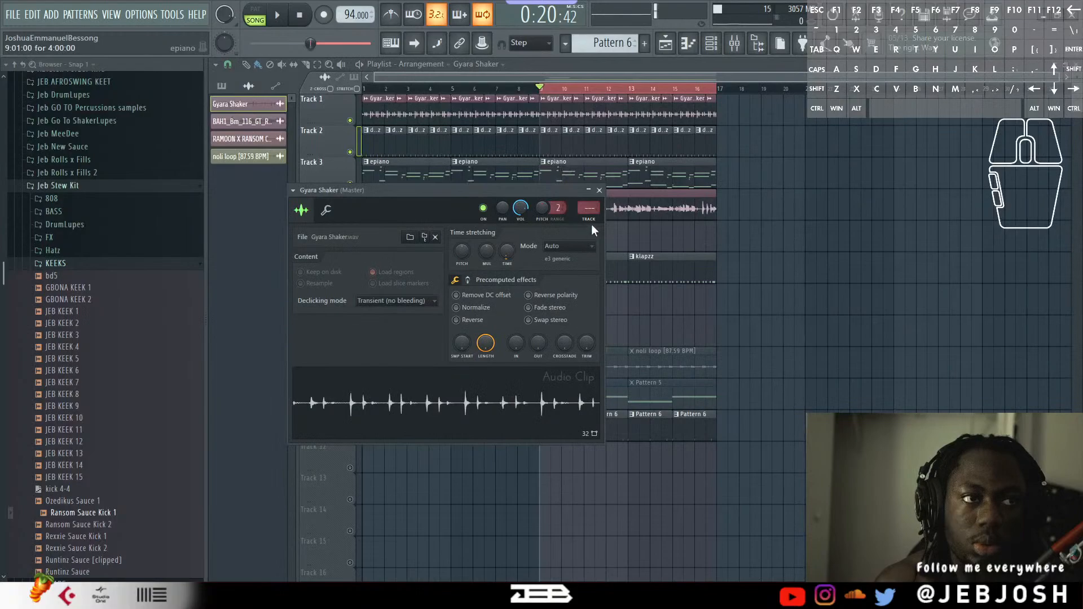
{"action": "left_click", "coordinate": [592, 223]}
{"action": "key", "text": "space"}
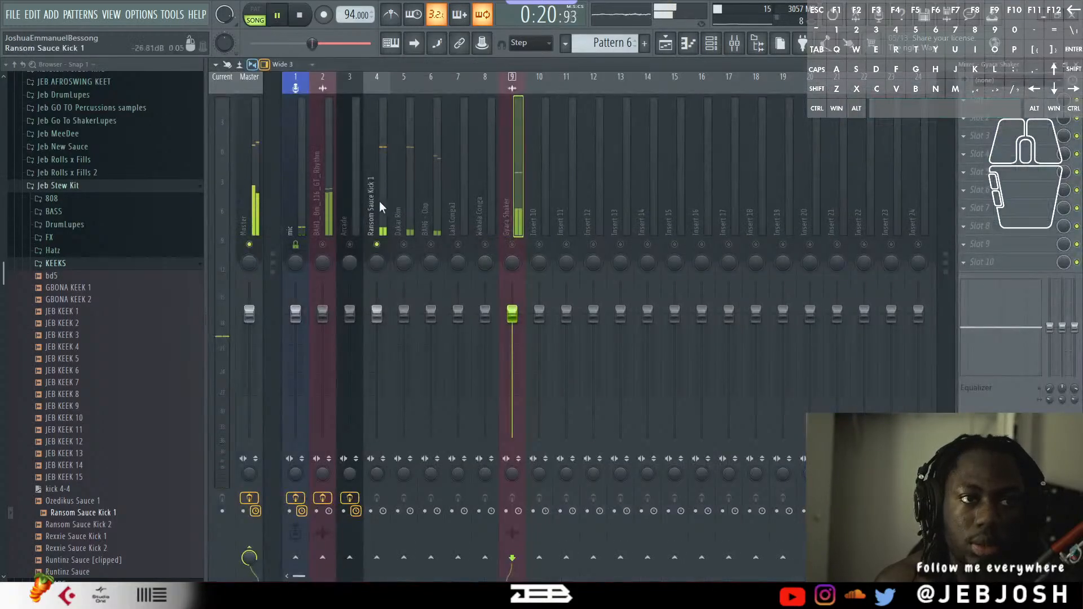
{"action": "key", "text": "space"}
Route the RAMOON X RANSOM Clap FX audio clip from Track 7 to mixer Insert 10.
{"action": "left_click", "coordinate": [665, 44]}
{"action": "double_click", "coordinate": [557, 292]}
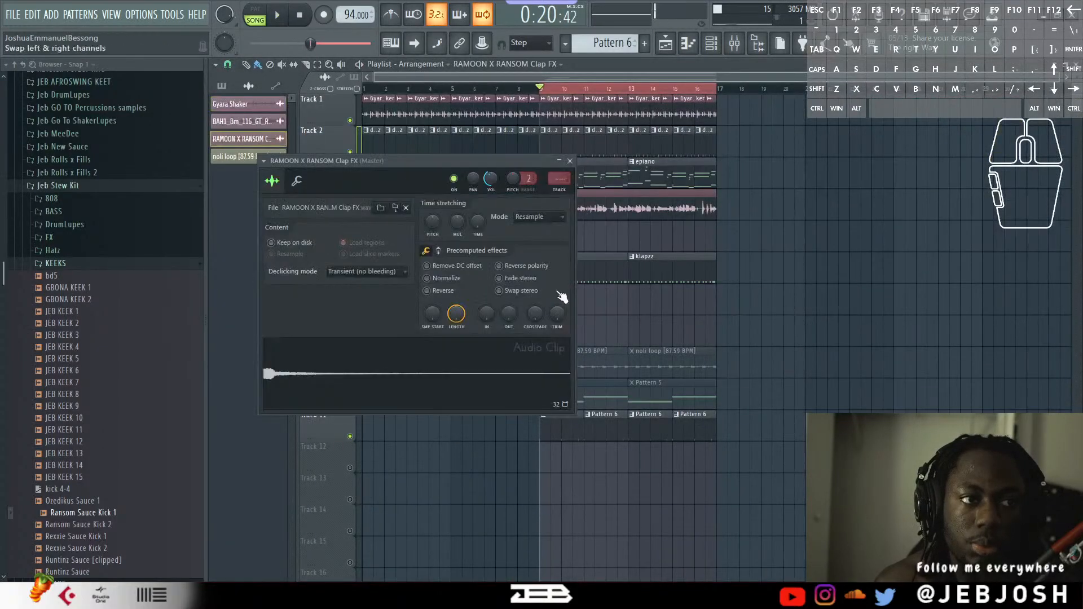
{"action": "double_click", "coordinate": [559, 180]}
Route the Lounge Lizard EP-4 and Kontakt channels to mixer Inserts 11 and 12, and start playback.
{"action": "left_click", "coordinate": [664, 45]}
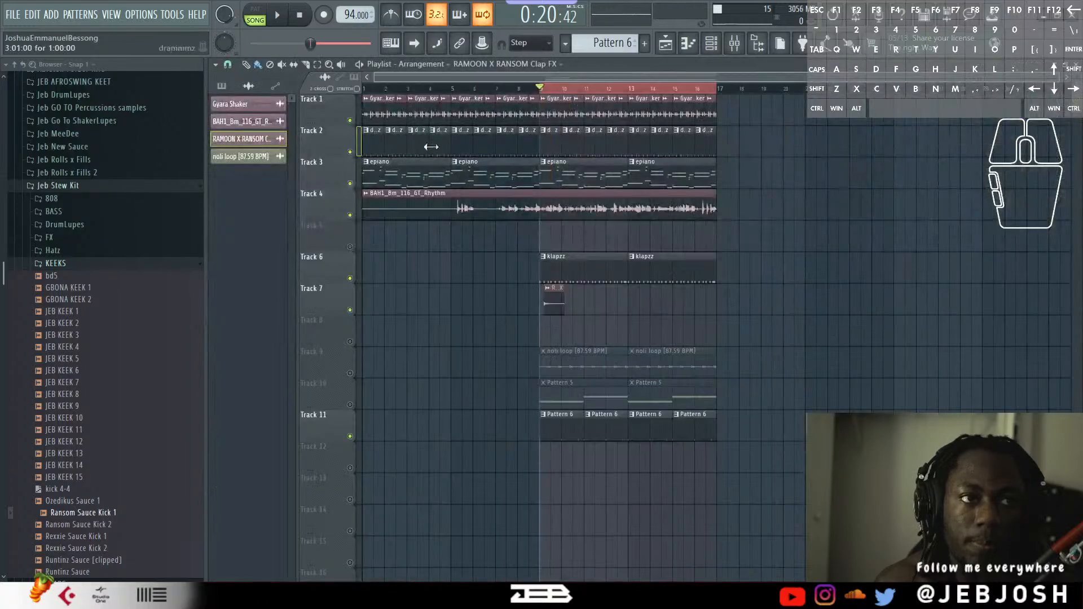
{"action": "left_click", "coordinate": [666, 44]}
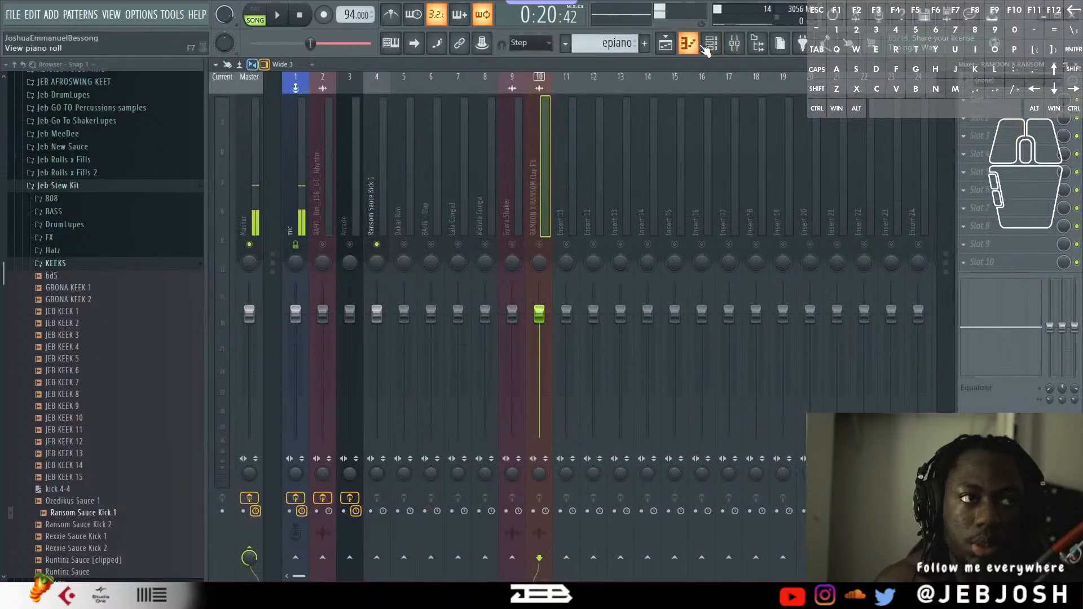
{"action": "left_click", "coordinate": [711, 43]}
{"action": "left_click", "coordinate": [322, 195]}
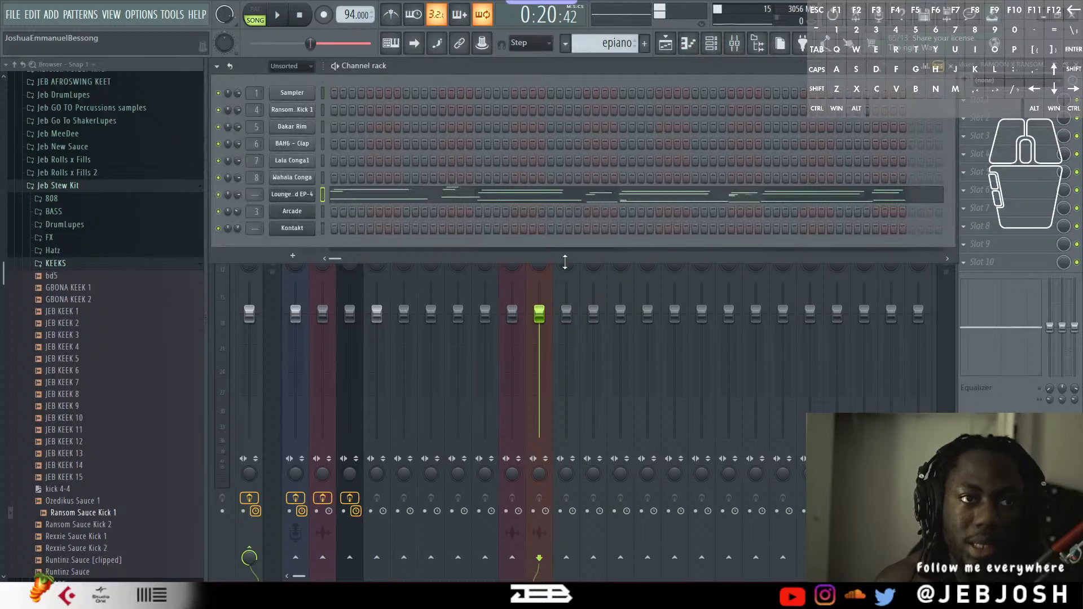
{"action": "left_click", "coordinate": [1007, 68]}
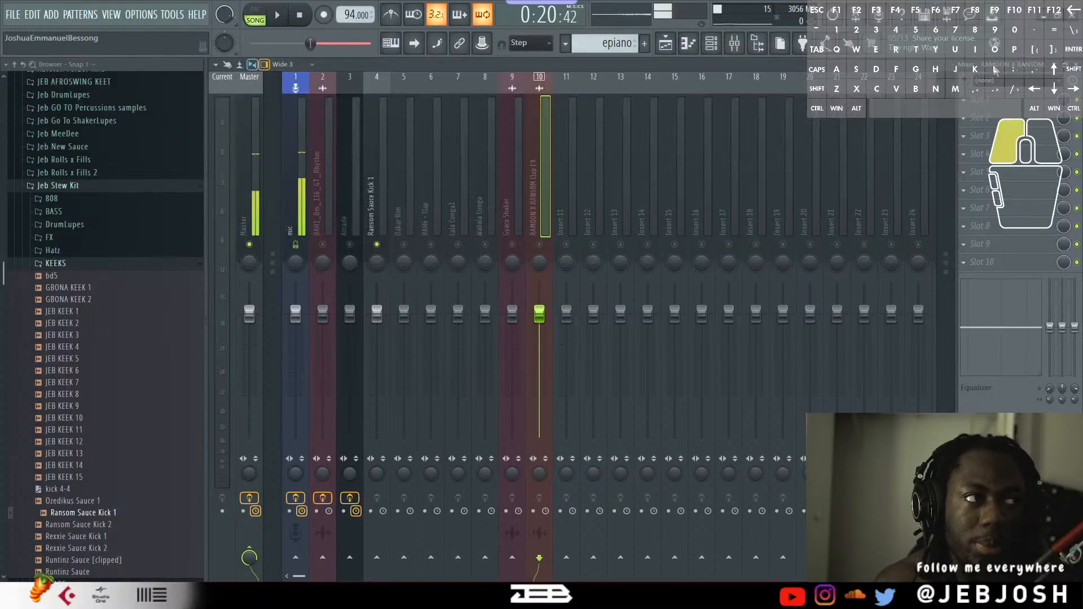
{"action": "left_click", "coordinate": [640, 179]}
{"action": "left_click", "coordinate": [576, 189]}
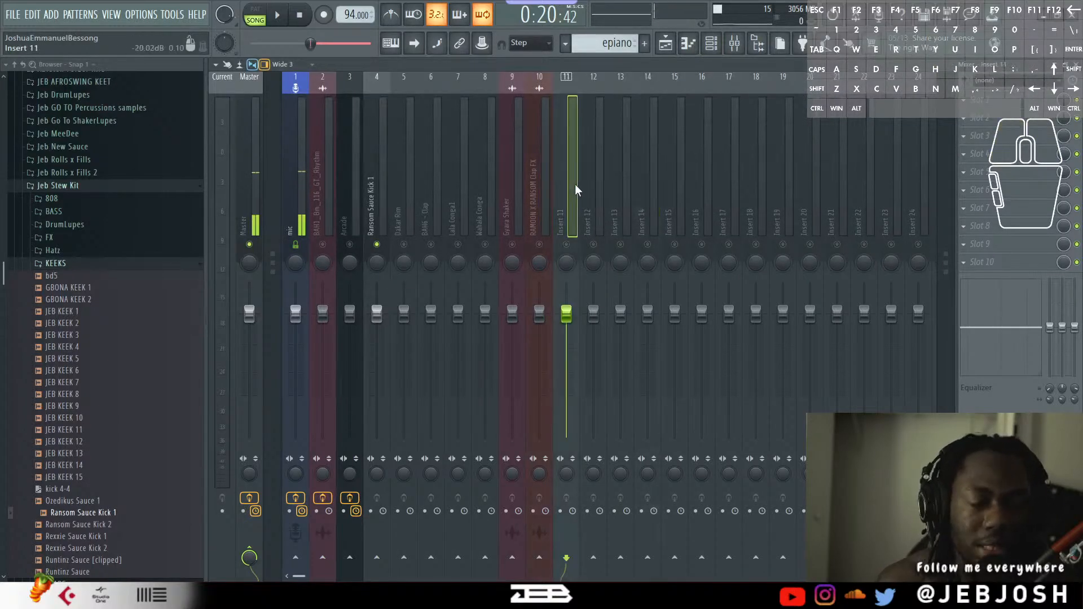
{"action": "key", "text": "ctrl+l"}
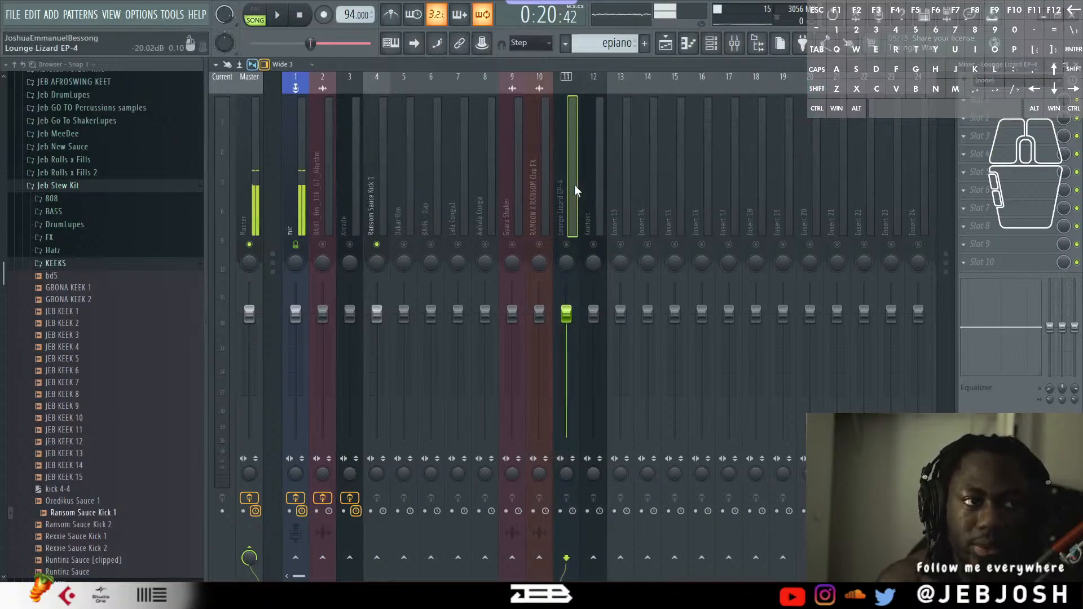
{"action": "key", "text": "space"}
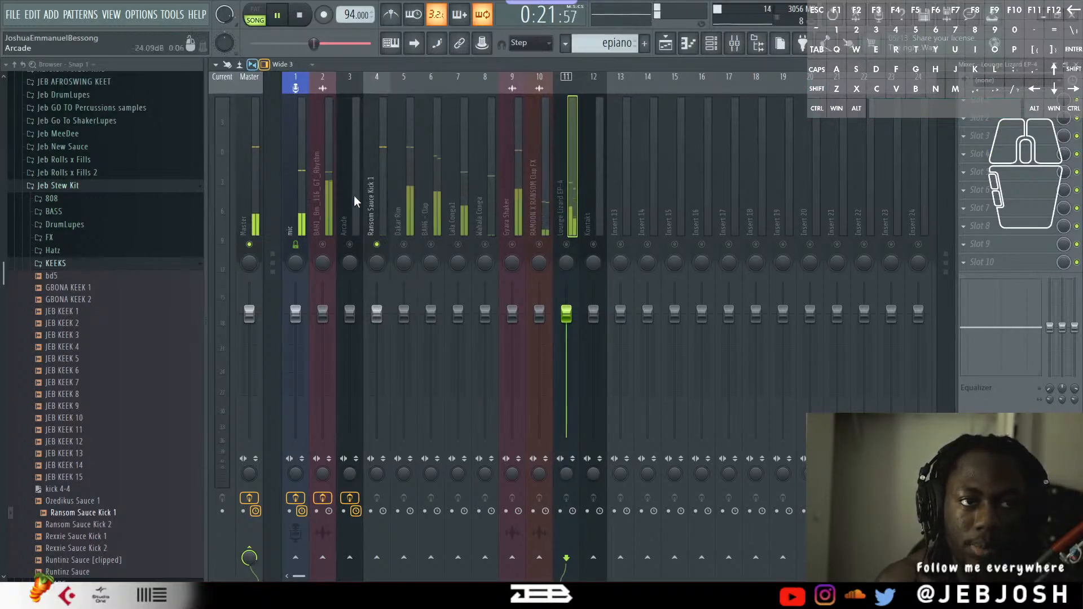
Select the Ransom Sauce Kick 1 mixer track and place the restored mixer window below the channel rack.
{"action": "left_click", "coordinate": [381, 197]}
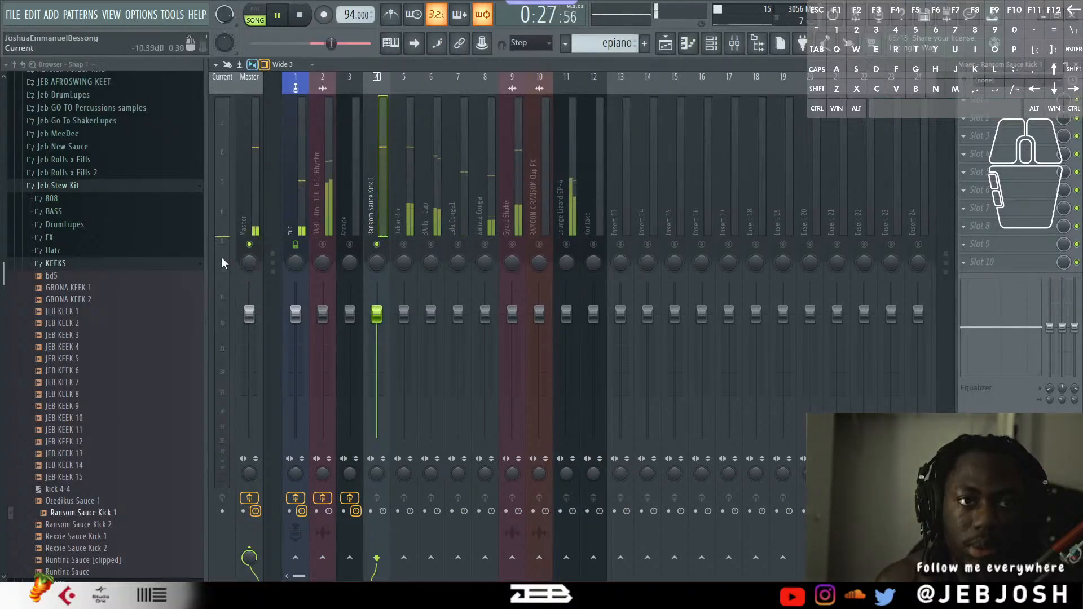
{"action": "double_click", "coordinate": [646, 65]}
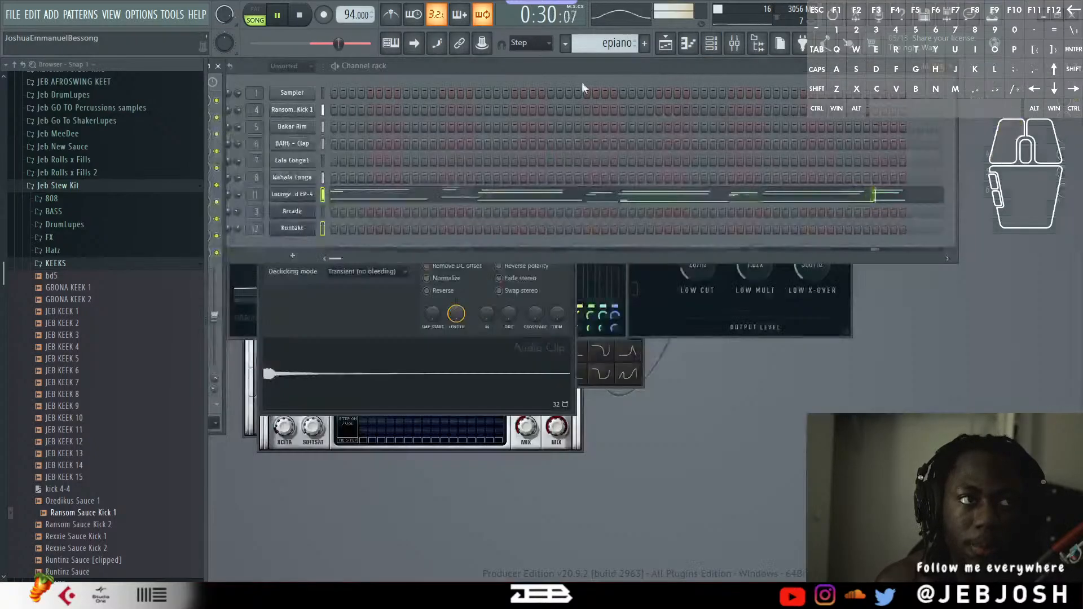
{"action": "left_click", "coordinate": [709, 45]}
{"action": "left_click", "coordinate": [732, 49]}
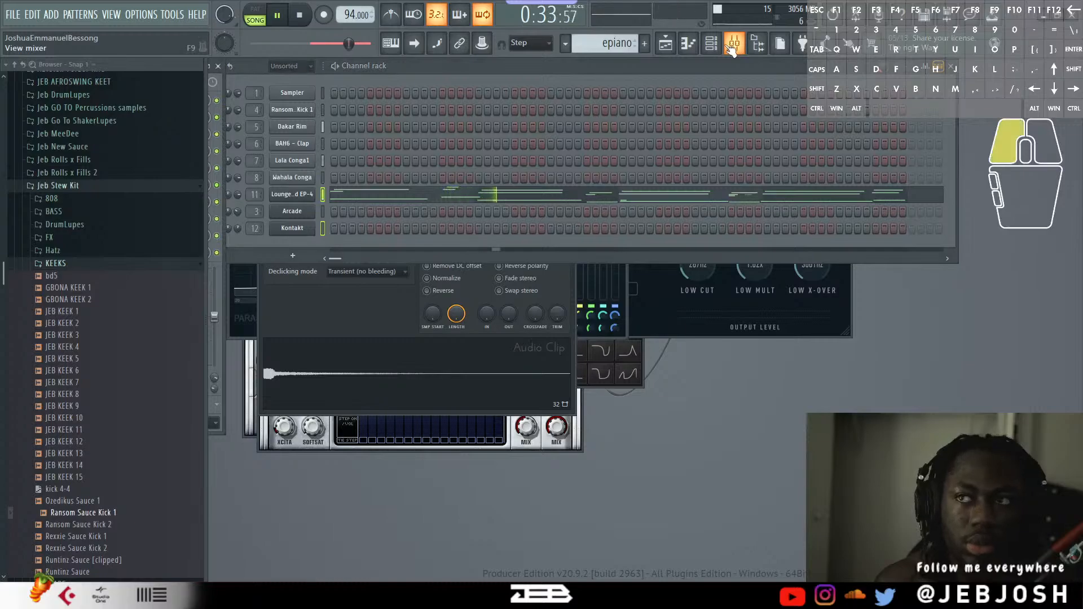
{"action": "left_click_drag", "start_coordinate": [225, 127], "coordinate": [639, 128]}
{"action": "left_click_drag", "start_coordinate": [464, 66], "coordinate": [1081, 251]}
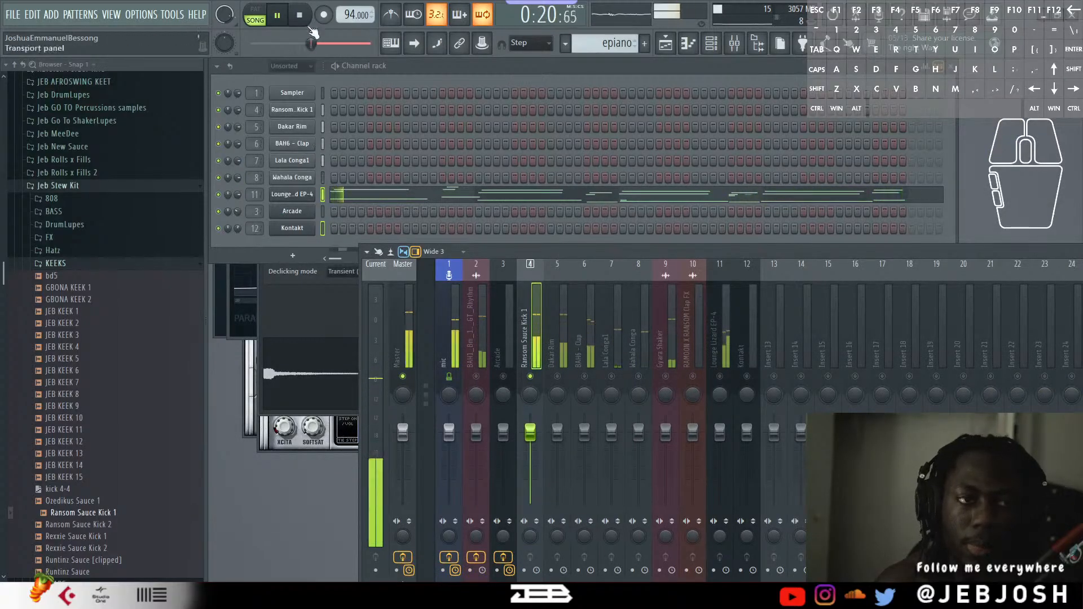
{"action": "left_click", "coordinate": [492, 245]}
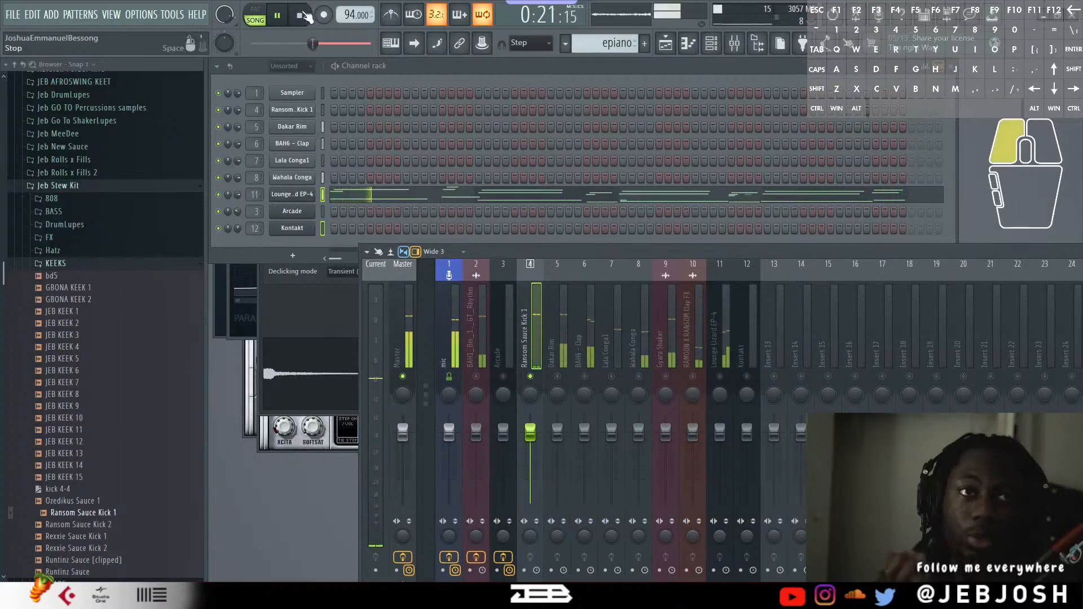
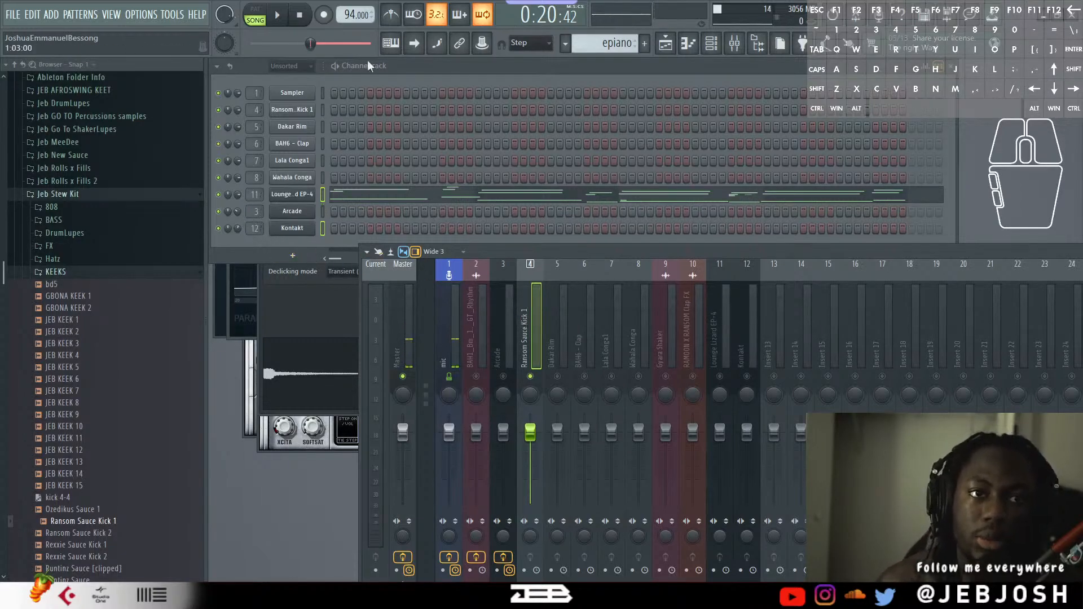
Set the Ransom Sauce Kick 1 channel volume to 77% and check the kick's mixer level in repeated playback.
{"action": "left_click", "coordinate": [276, 17]}
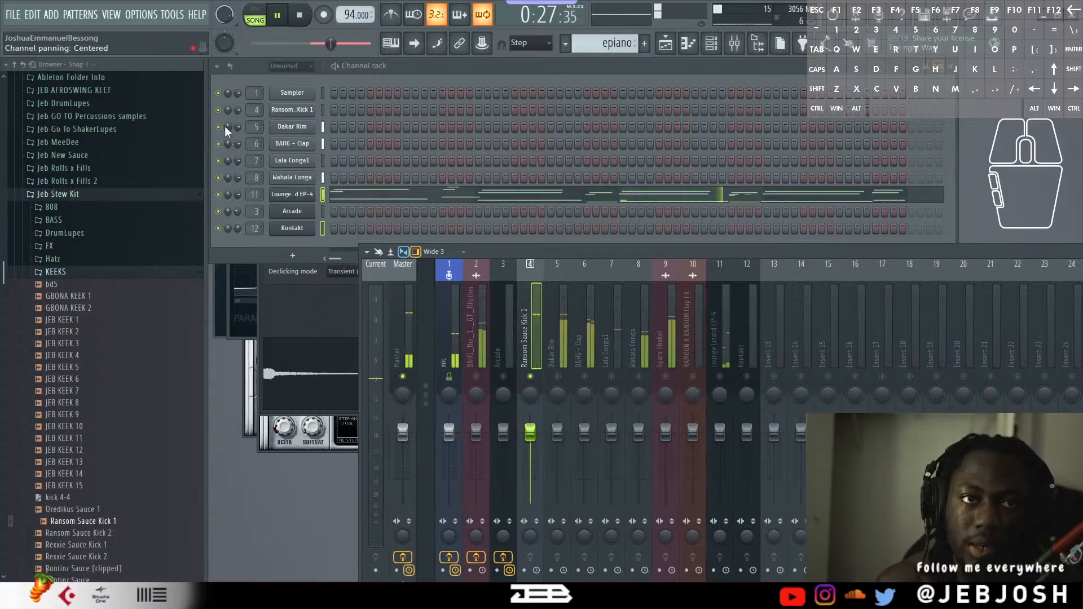
{"action": "left_click", "coordinate": [237, 110]}
{"action": "left_click_drag", "start_coordinate": [237, 110], "coordinate": [236, 110]}
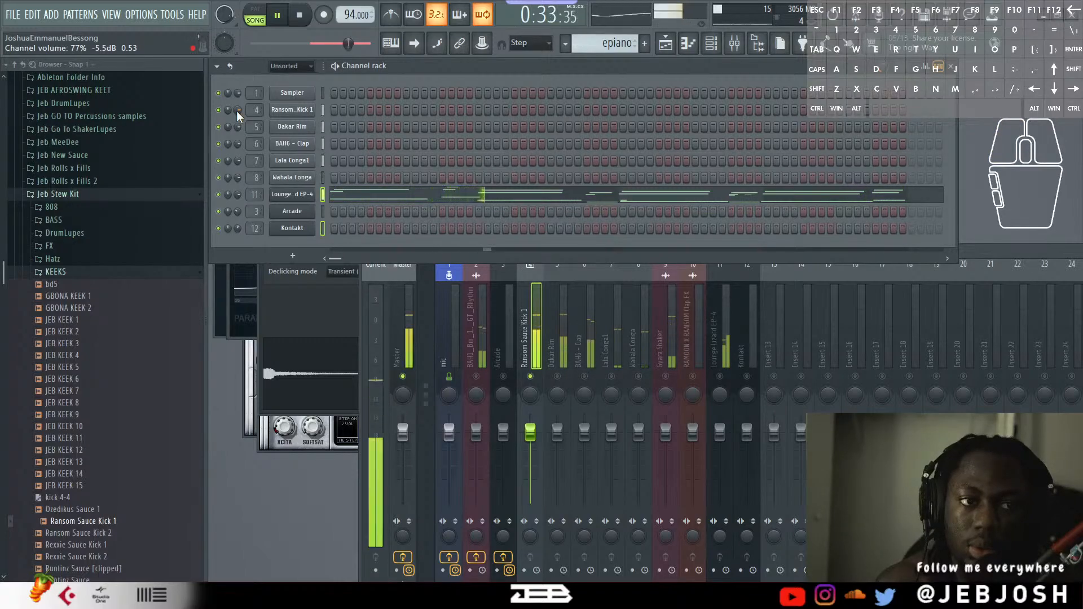
{"action": "left_click", "coordinate": [533, 316]}
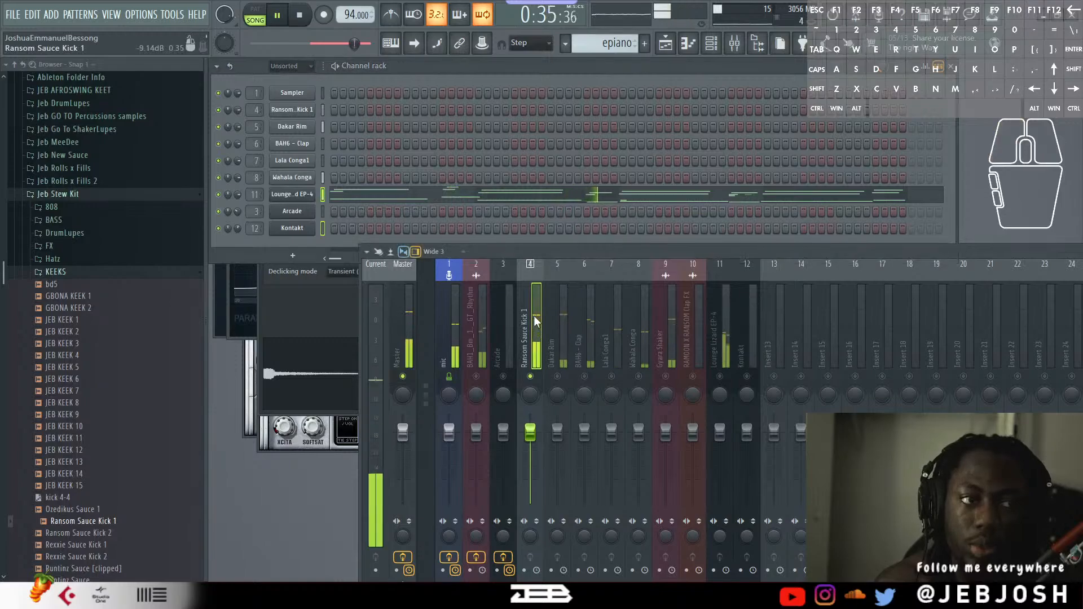
{"action": "key", "text": "space"}
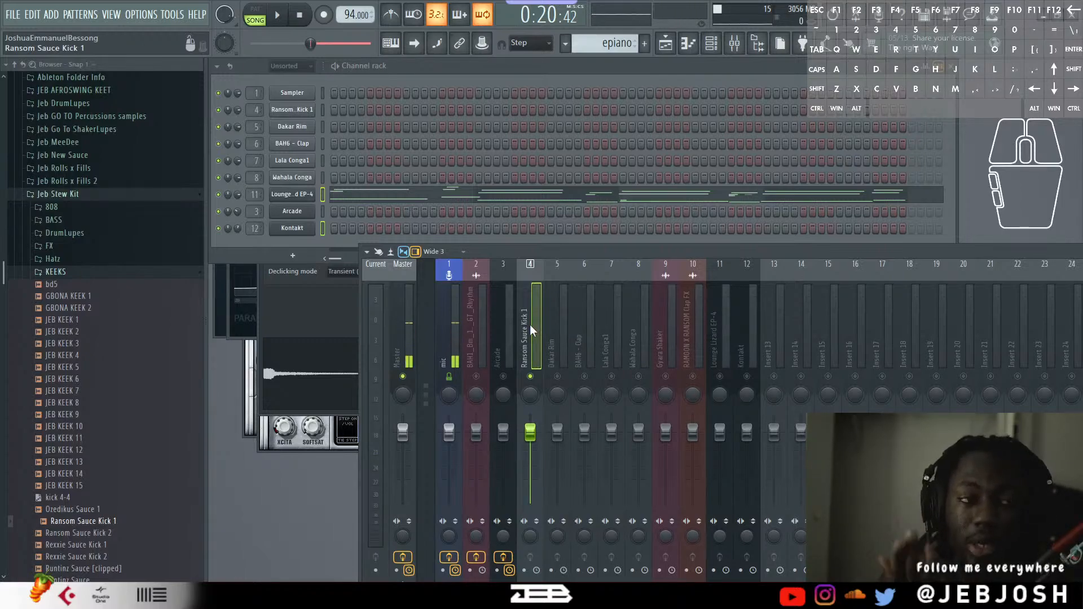
{"action": "key", "text": "space"}
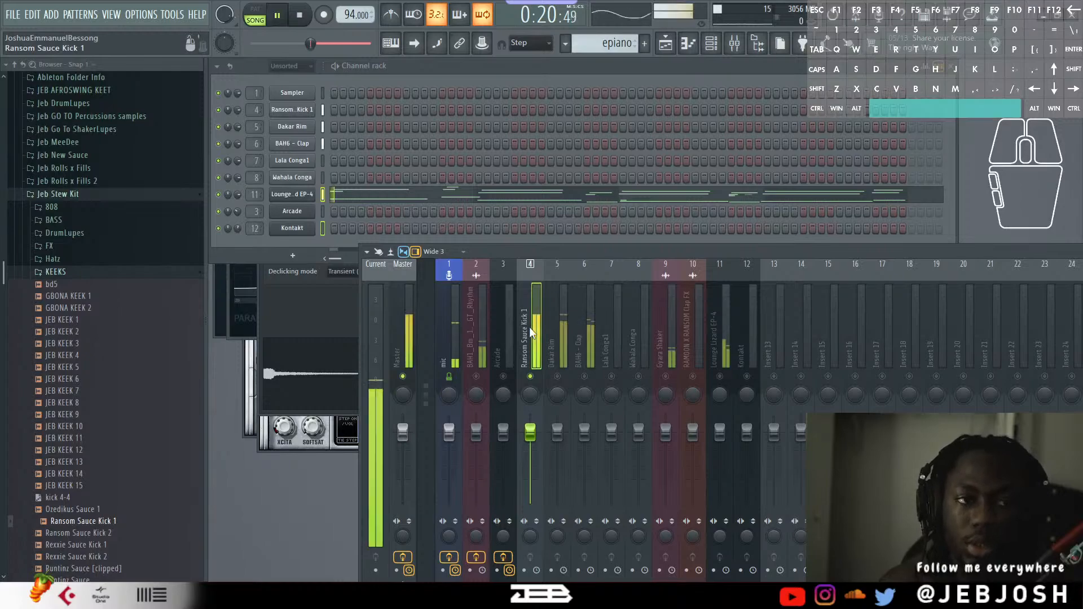
{"action": "key", "text": "space"}
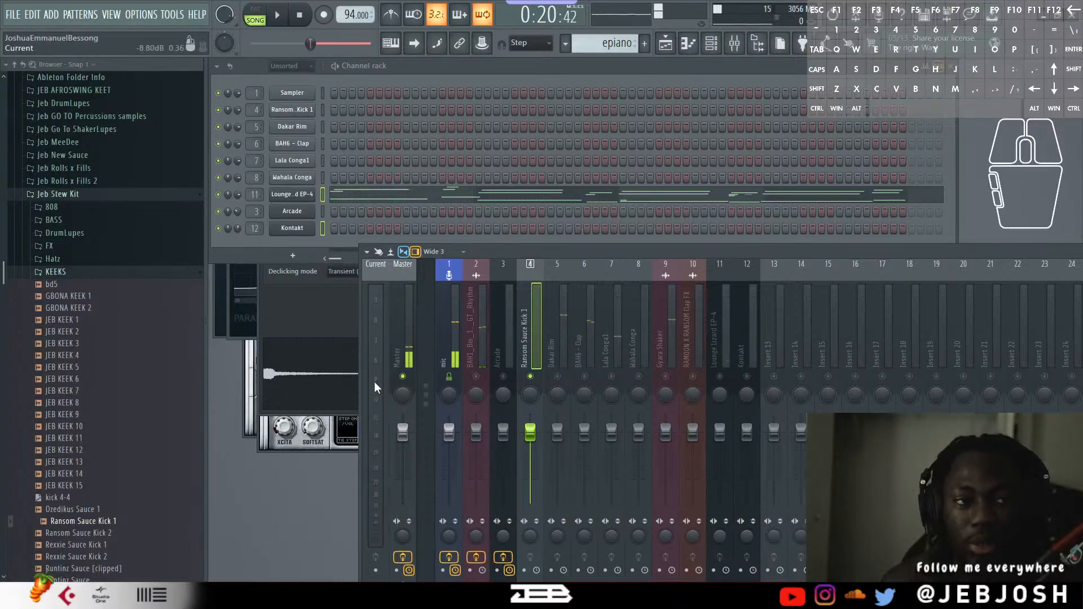
{"action": "key", "text": "space"}
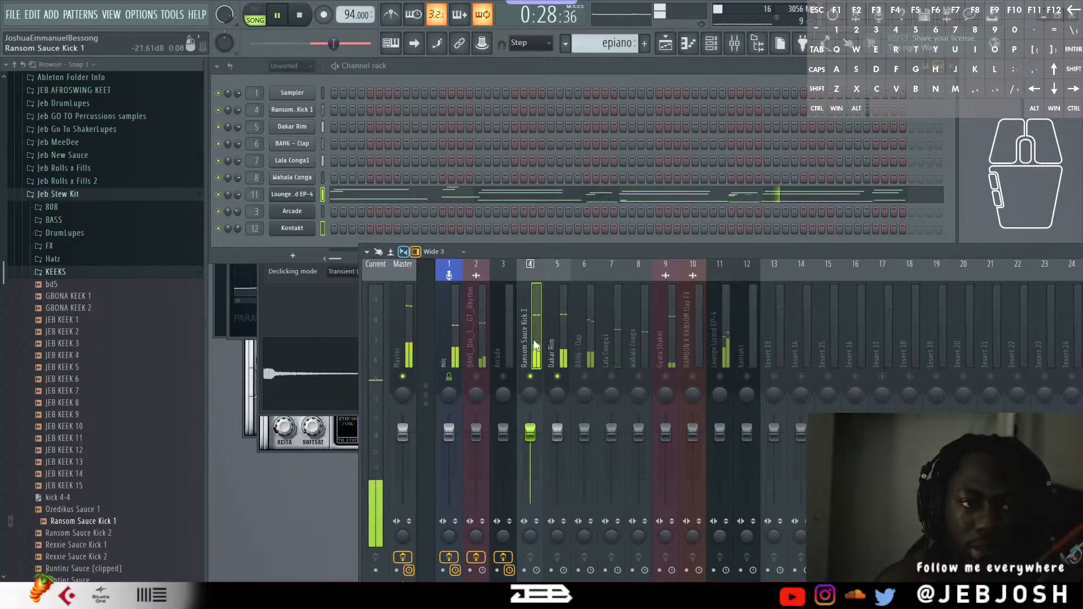
Select the Dakar Rim mixer track and lower its channel volume to about 51% during playback.
{"action": "left_click", "coordinate": [559, 340]}
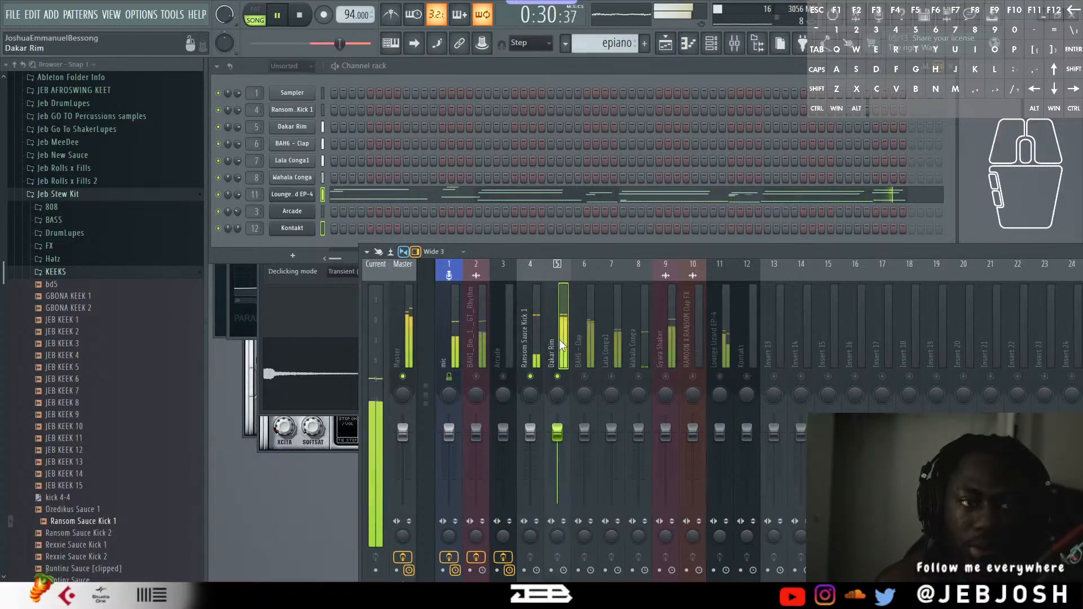
{"action": "key", "text": "space"}
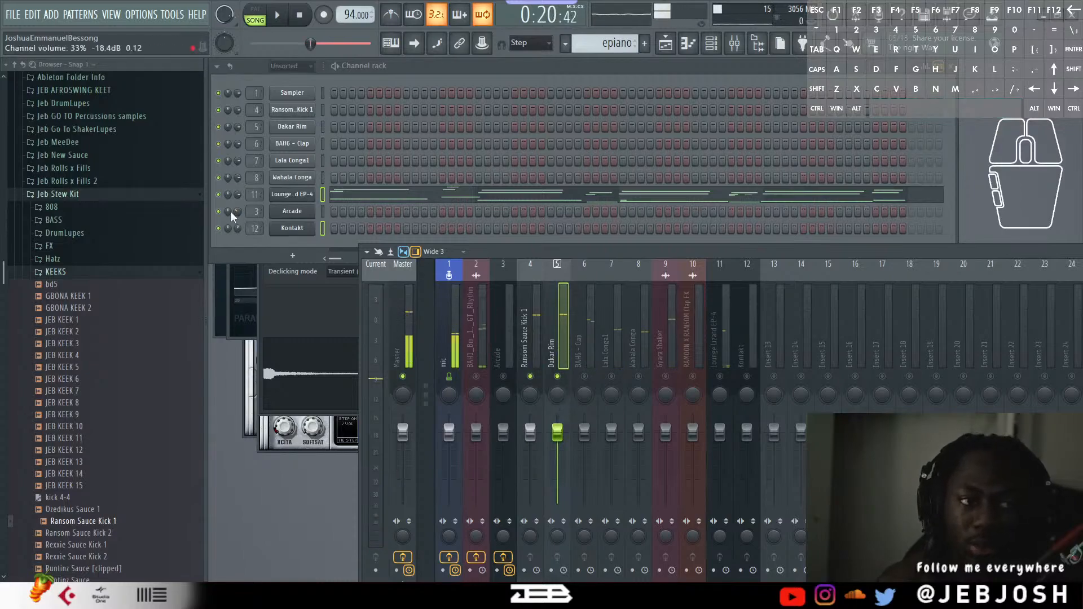
{"action": "left_click", "coordinate": [230, 128]}
{"action": "key", "text": "space"}
{"action": "mouse_move", "coordinate": [230, 128]}
{"action": "left_mouse_down"}
{"action": "mouse_move", "coordinate": [230, 137]}
{"action": "mouse_move", "coordinate": [241, 126]}
{"action": "left_mouse_up"}
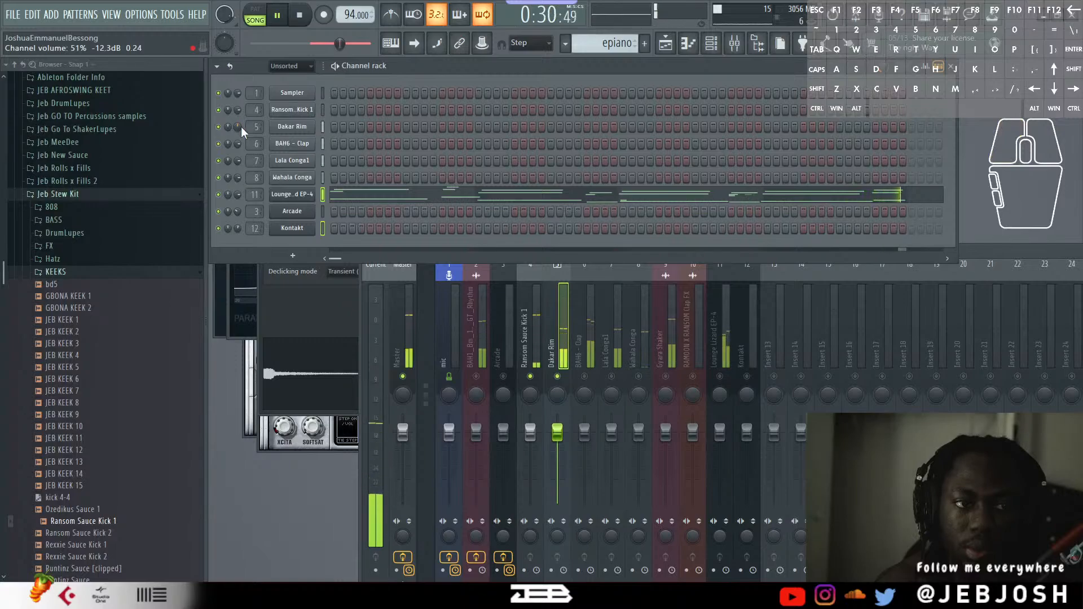
Unmute the BAH6 - Clap and Lala Conga1 mixer tracks and lower their channel volumes against the kick and rim.
{"action": "left_click", "coordinate": [584, 345]}
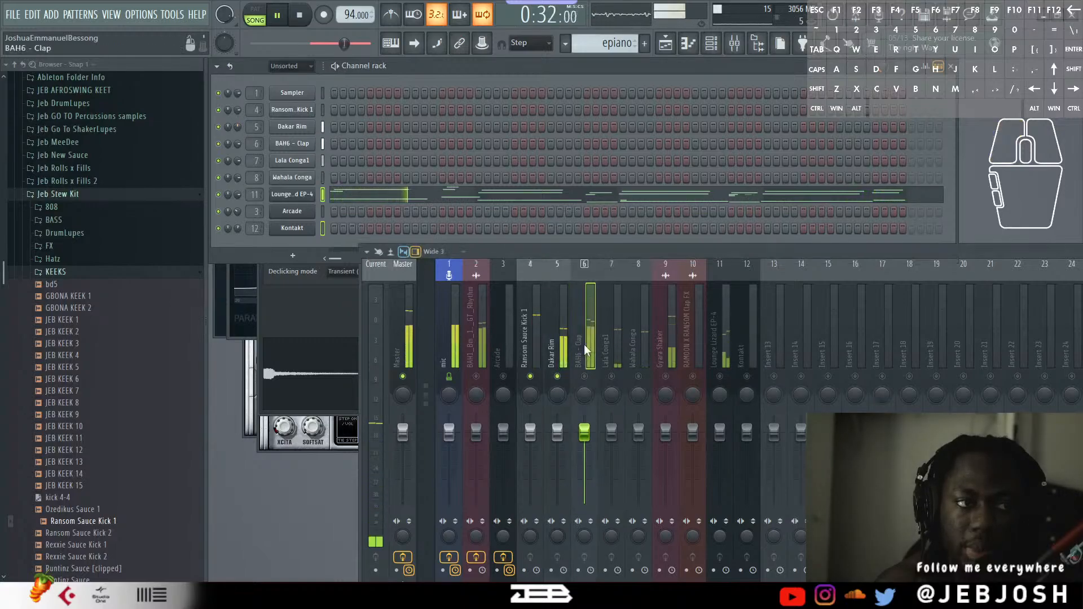
{"action": "left_click", "coordinate": [584, 376]}
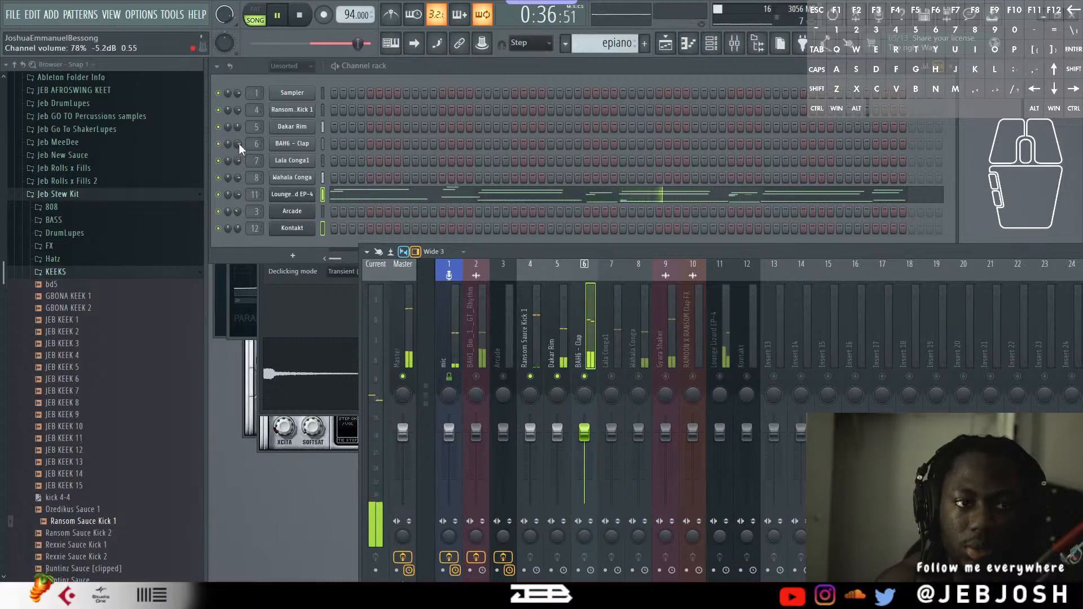
{"action": "left_click_drag", "start_coordinate": [239, 142], "coordinate": [238, 165]}
{"action": "left_click", "coordinate": [612, 378]}
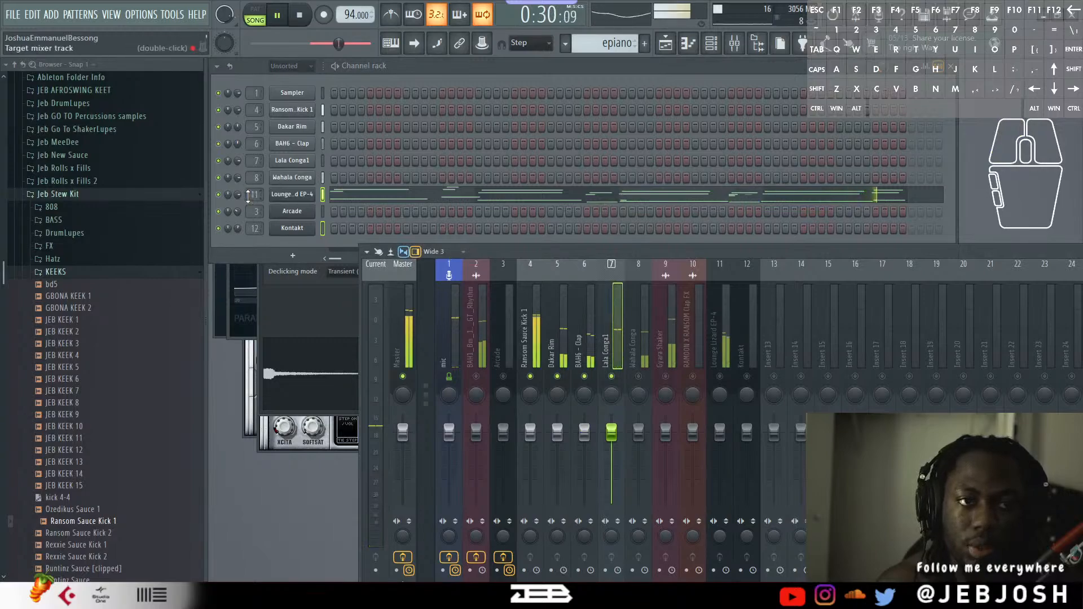
{"action": "left_click_drag", "start_coordinate": [238, 161], "coordinate": [238, 164]}
Unmute the Wahala Conga mixer track and adjust its channel volume to fit the other drums.
{"action": "left_click", "coordinate": [641, 386]}
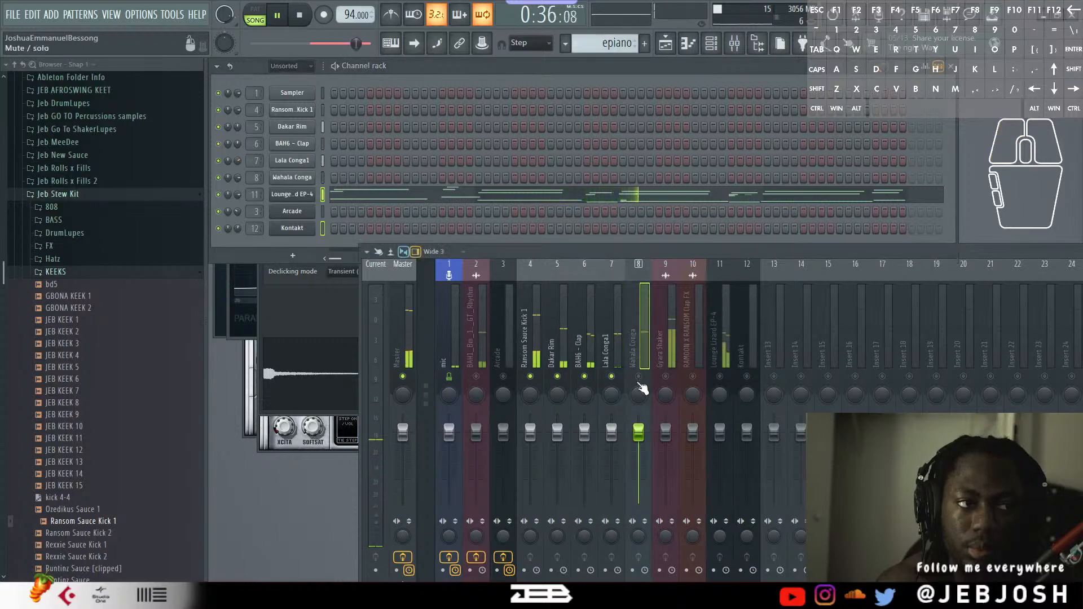
{"action": "left_click", "coordinate": [639, 380]}
{"action": "left_click", "coordinate": [640, 364]}
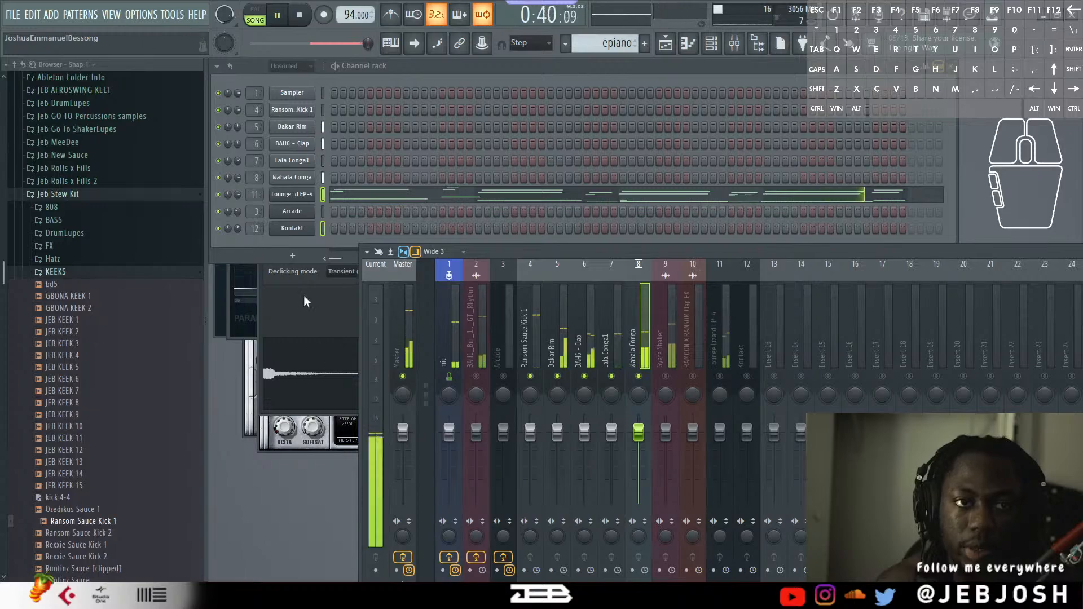
{"action": "left_click_drag", "start_coordinate": [238, 178], "coordinate": [237, 174]}
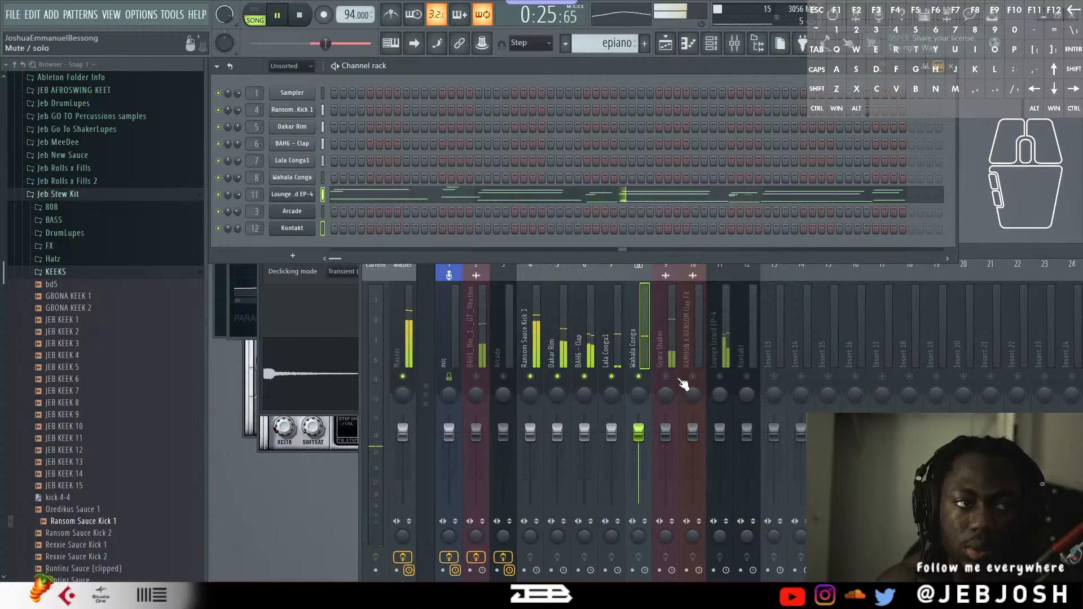
Select the Gyara Shaker mixer track for playback, stop the song, and move the mixer window to expose its effect slots.
{"action": "left_click", "coordinate": [667, 359]}
{"action": "left_click", "coordinate": [667, 359]}
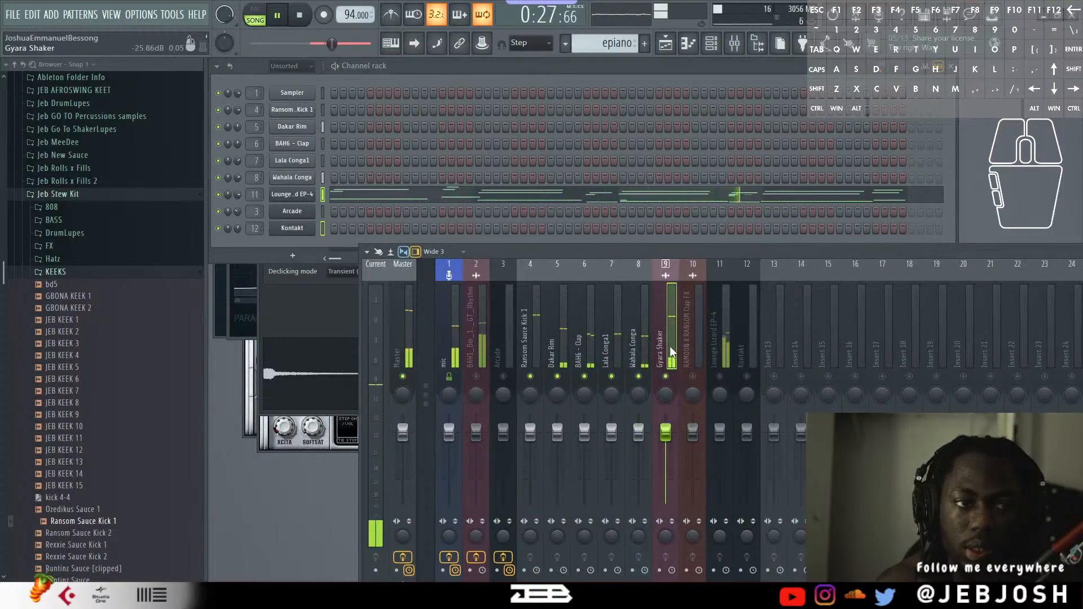
{"action": "key", "text": "space"}
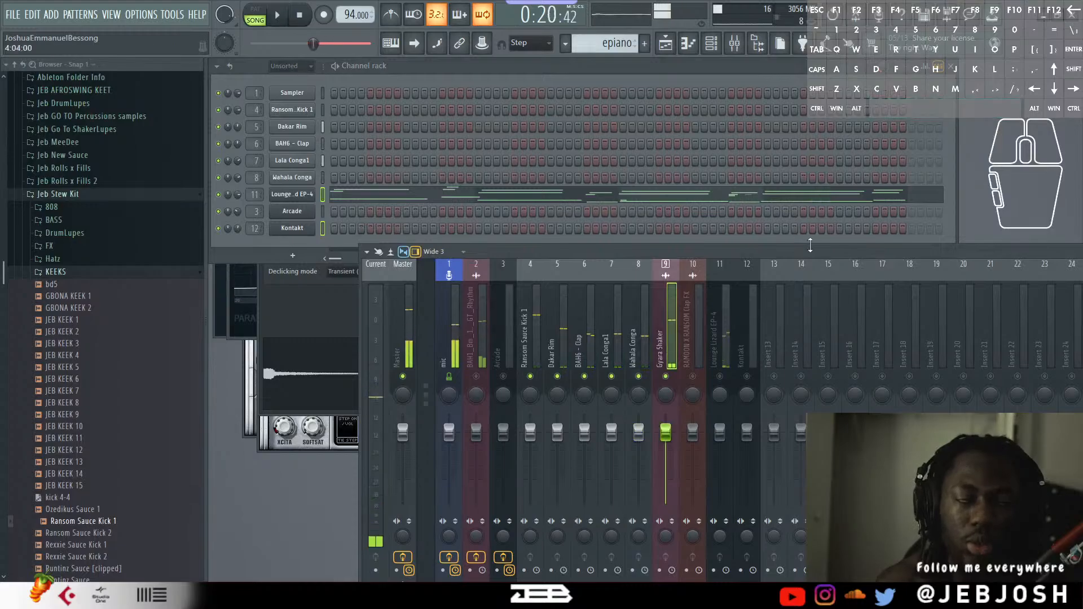
{"action": "left_click", "coordinate": [796, 259]}
{"action": "left_click_drag", "start_coordinate": [797, 259], "coordinate": [637, 231]}
{"action": "left_click", "coordinate": [1030, 259]}
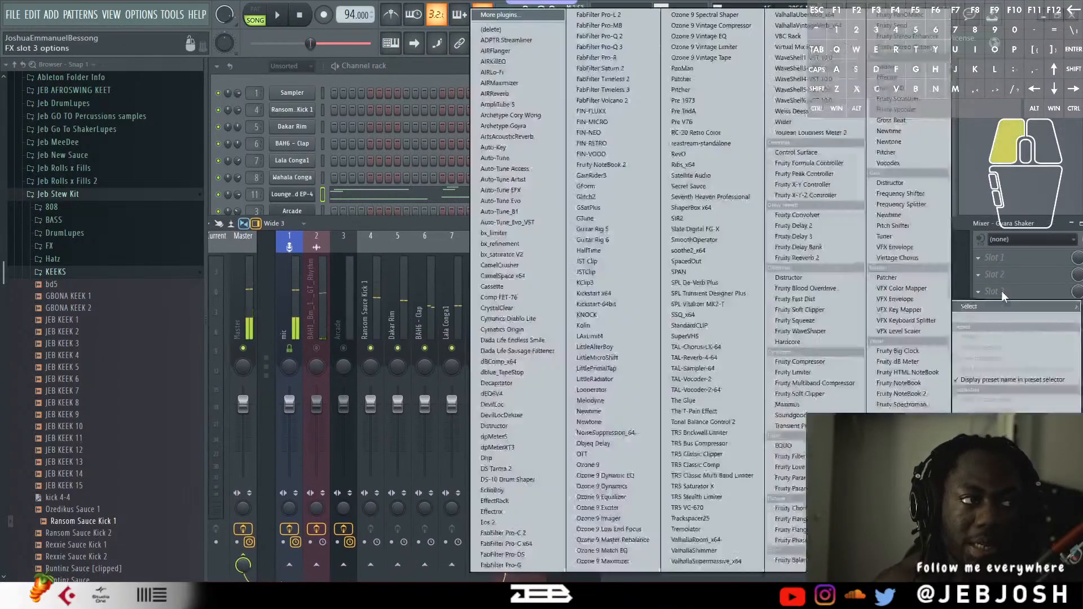
{"action": "left_click", "coordinate": [1030, 257]}
{"action": "right_click", "coordinate": [517, 290]}
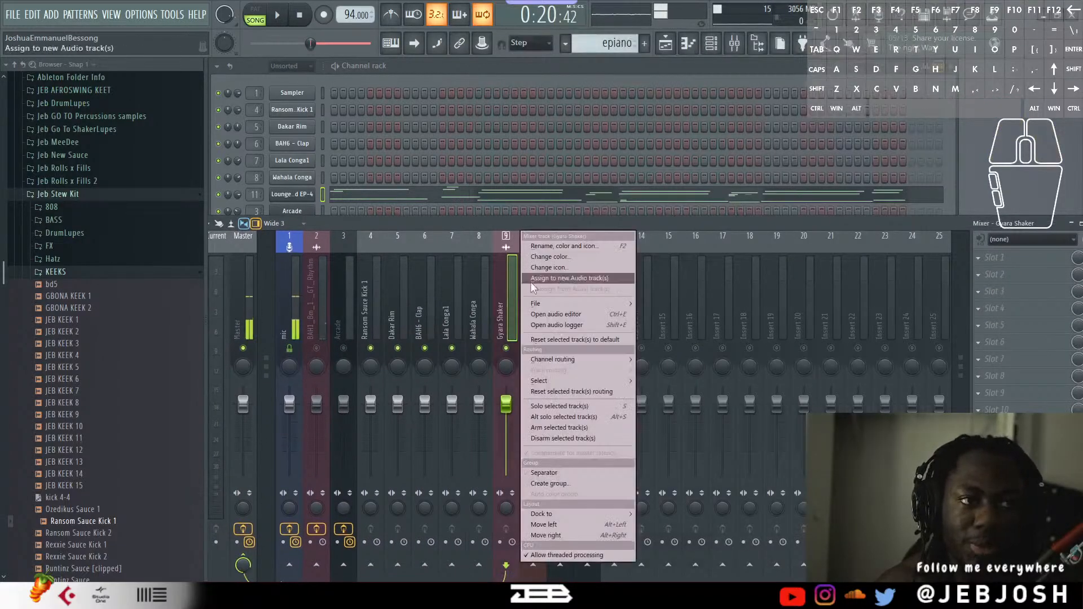
Load the smakatak mixer track preset onto Insert 17.
{"action": "left_click", "coordinate": [734, 271]}
{"action": "right_click", "coordinate": [734, 273]}
{"action": "mouse_move", "coordinate": [788, 308]}
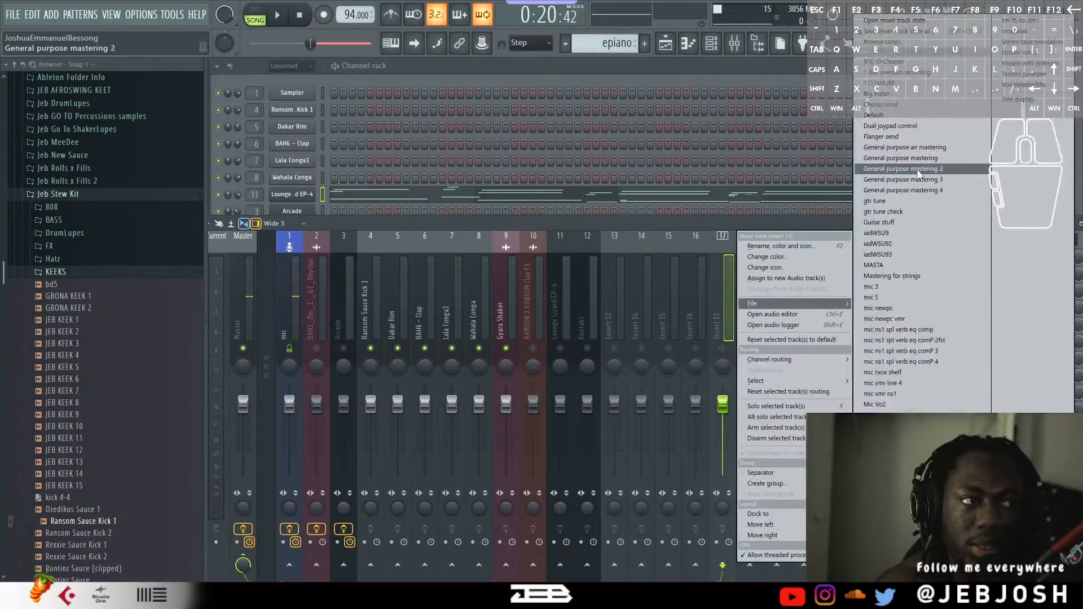
{"action": "left_click", "coordinate": [907, 332]}
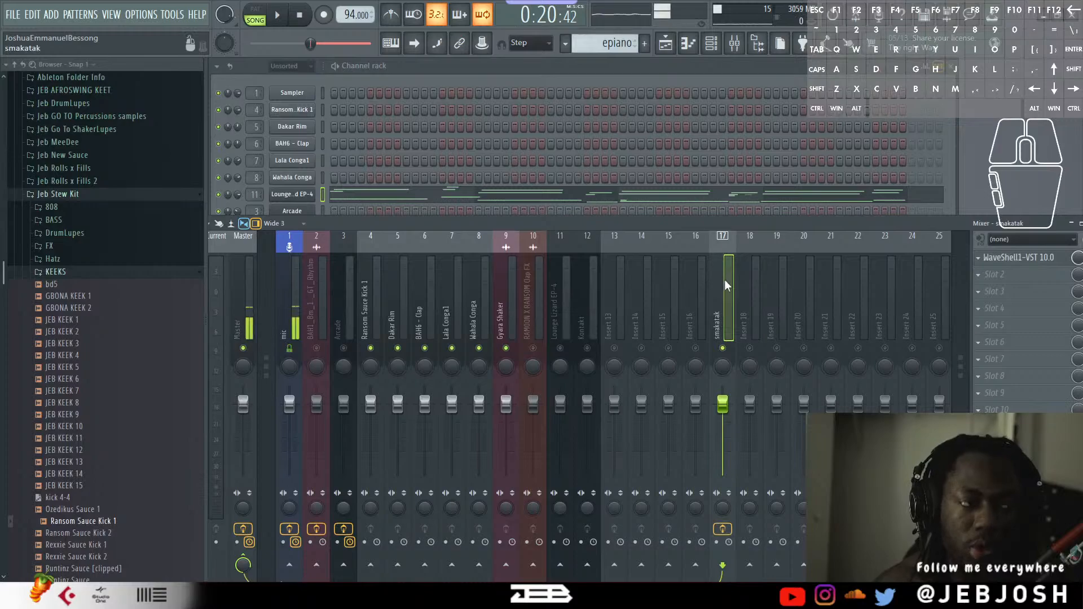
Add a Transient Processor to effect slot 2 of the Gyara Shaker mixer track.
{"action": "left_click", "coordinate": [510, 307]}
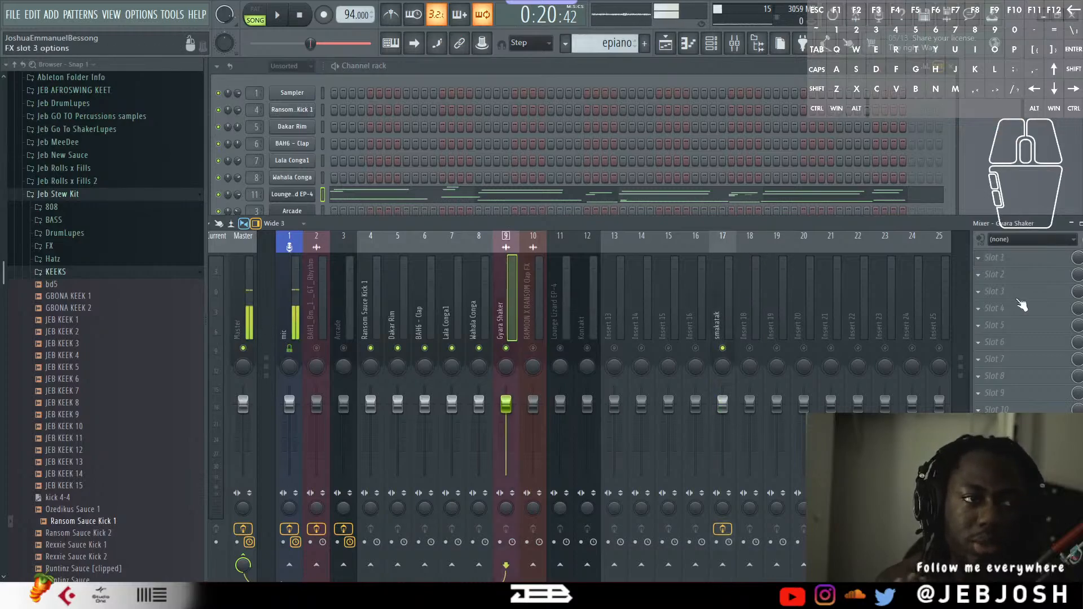
{"action": "left_click", "coordinate": [1010, 258]}
{"action": "mouse_move", "coordinate": [970, 290]}
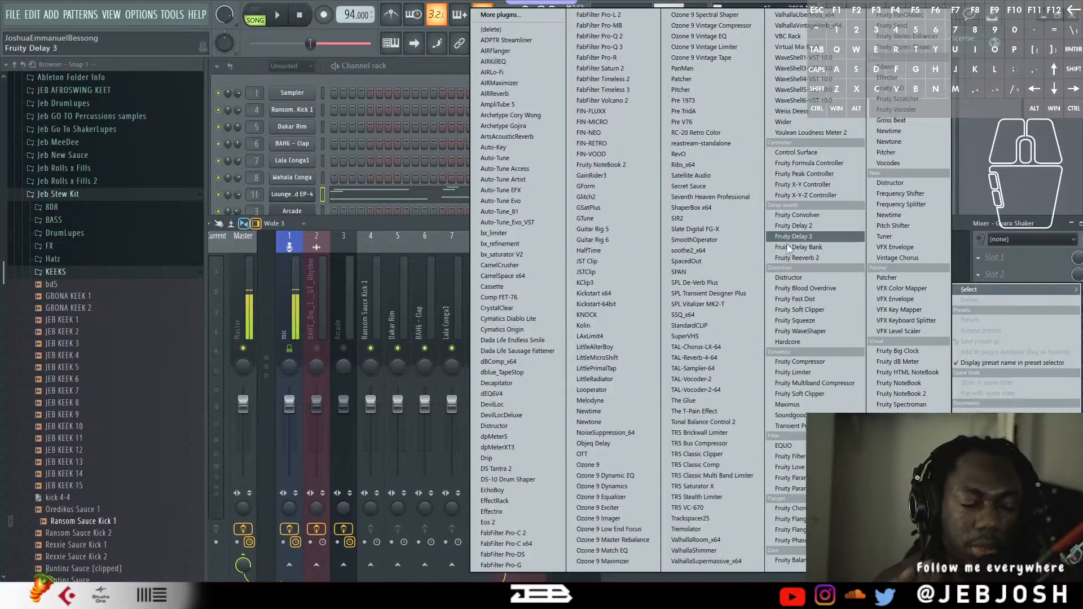
{"action": "left_click", "coordinate": [830, 426]}
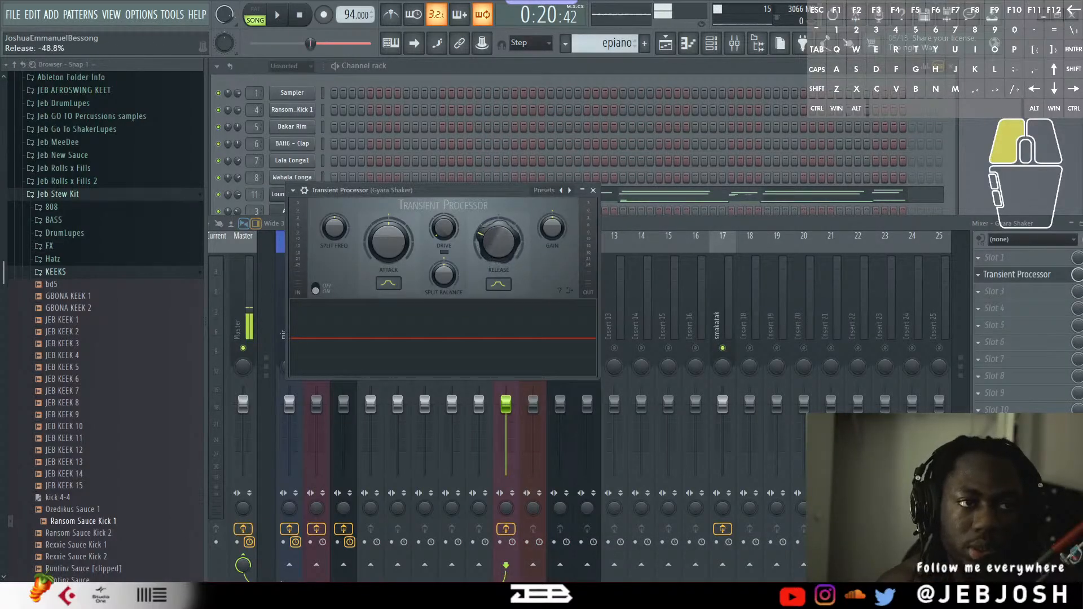
Adjust the shaker's Transient Processor release and lower its gain to about -8.2 dB while listening to the song.
{"action": "key", "text": "space"}
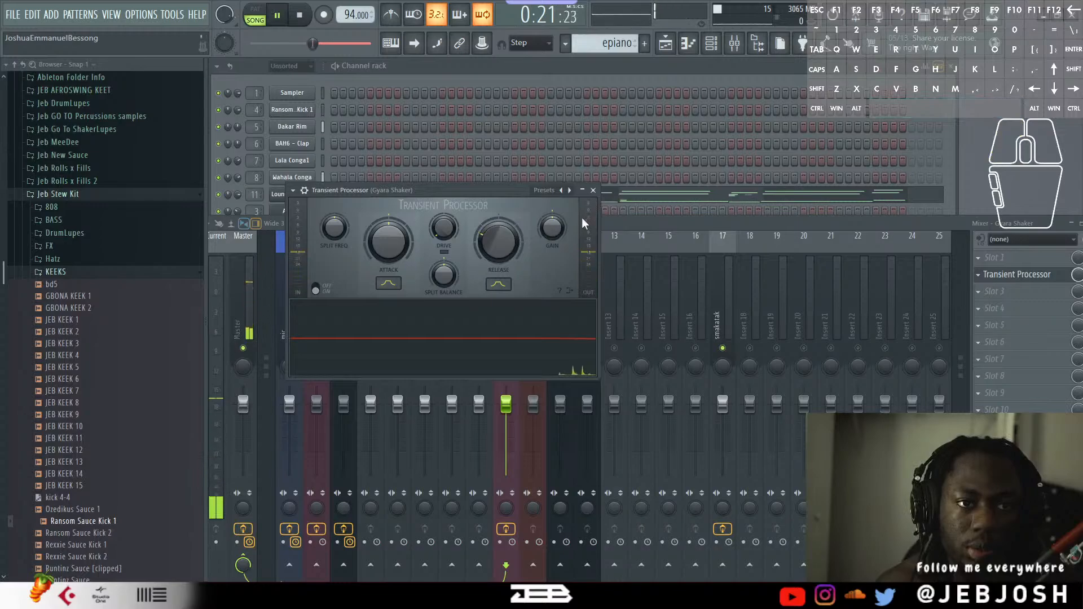
{"action": "left_click_drag", "start_coordinate": [499, 241], "coordinate": [498, 247]}
{"action": "key", "text": "space"}
{"action": "left_click_drag", "start_coordinate": [562, 232], "coordinate": [562, 231]}
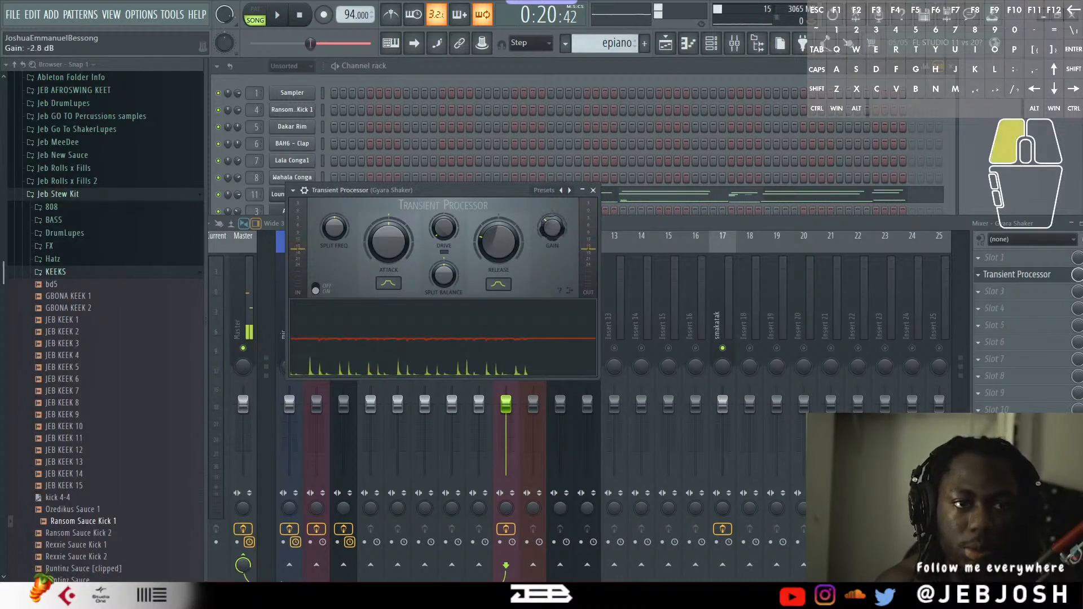
{"action": "key", "text": "space"}
{"action": "left_click_drag", "start_coordinate": [562, 240], "coordinate": [559, 229]}
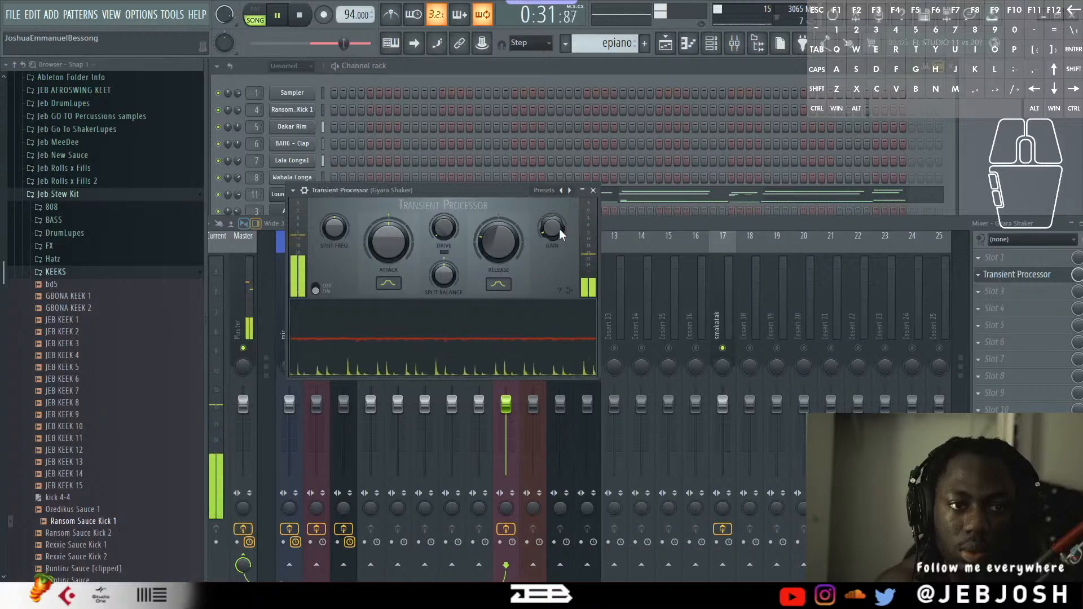
{"action": "left_click_drag", "start_coordinate": [560, 229], "coordinate": [559, 228]}
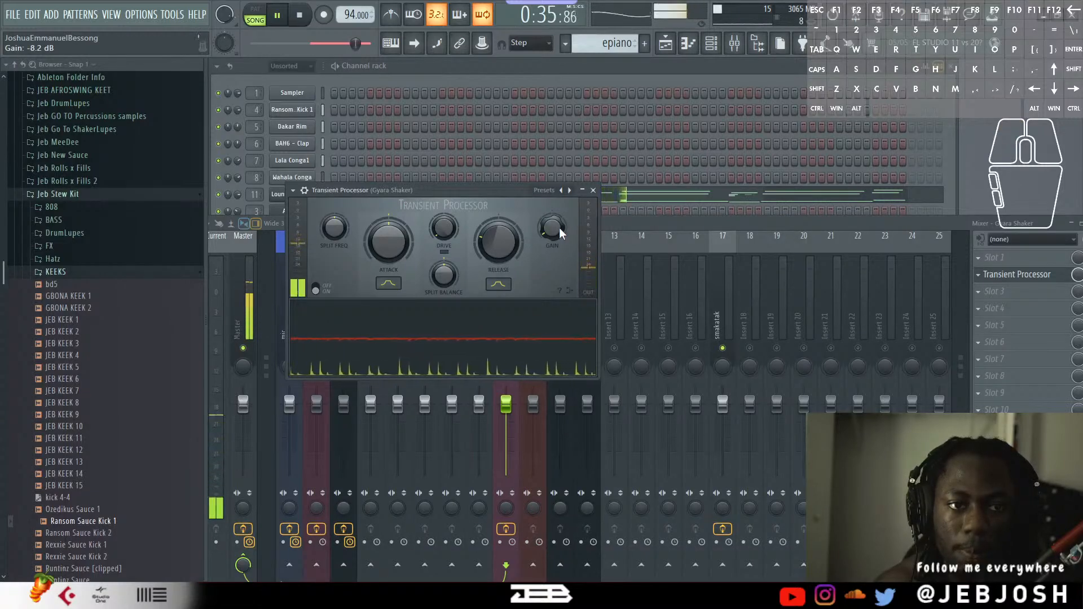
Stop playback and set the channel rack to show all channels, including the audio clips.
{"action": "left_click", "coordinate": [607, 77]}
{"action": "key", "text": "space"}
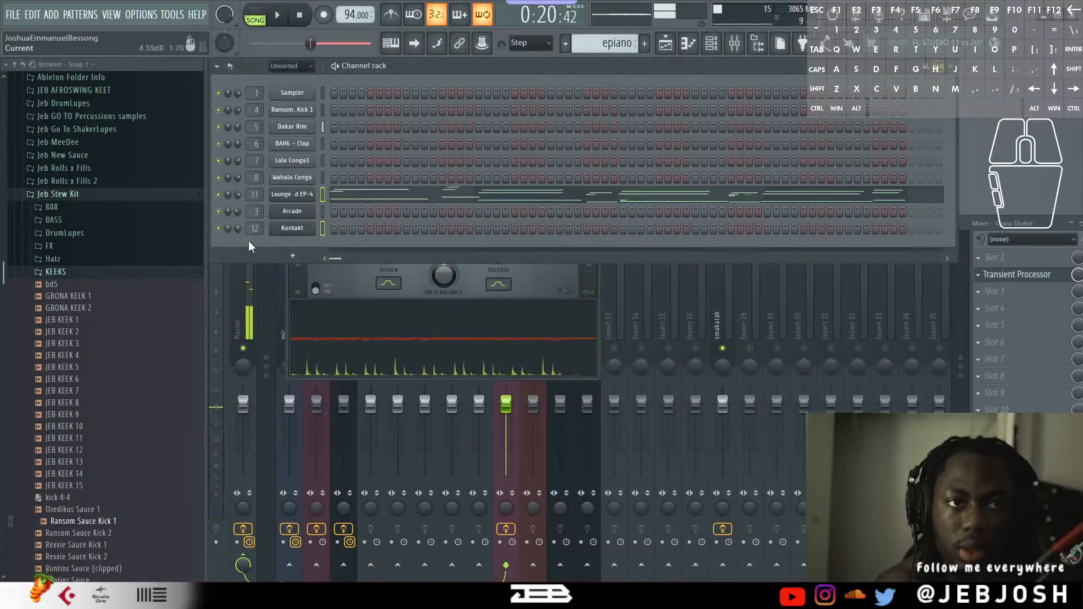
{"action": "scroll", "coordinate": [303, 67], "scroll_direction": "down", "scroll_amount": 1}
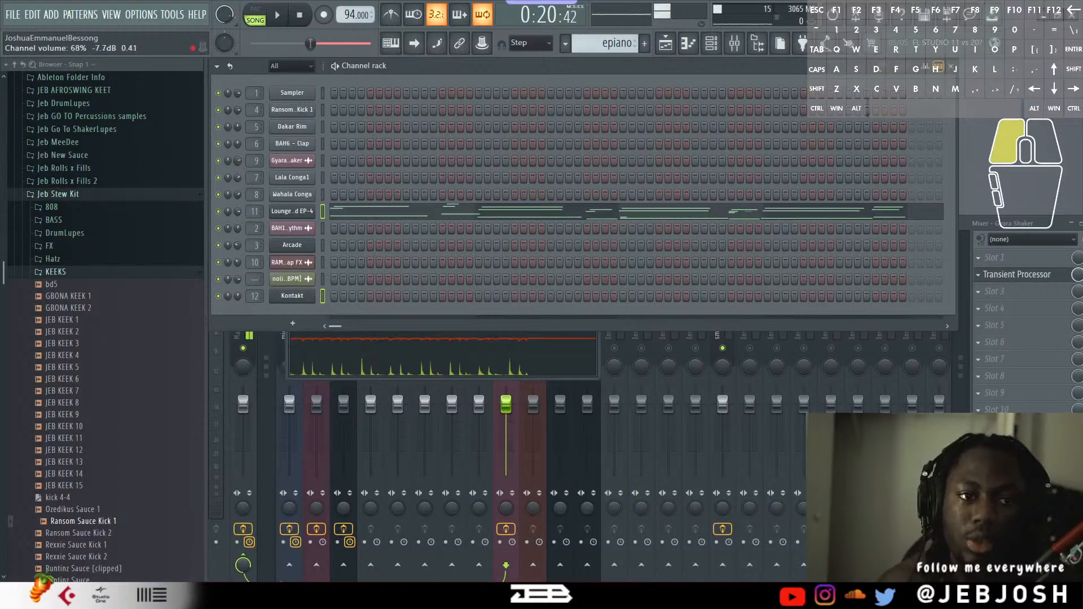
Raise the Gyara Shaker channel's volume in the channel rack while the song plays.
{"action": "key", "text": "space"}
{"action": "left_click_drag", "start_coordinate": [239, 164], "coordinate": [239, 155]}
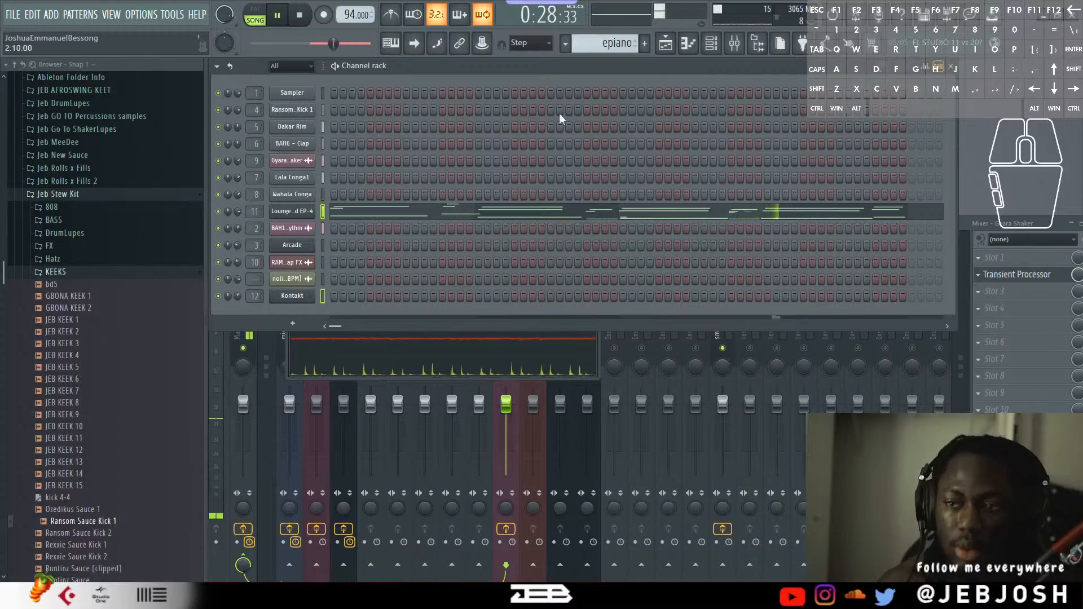
{"action": "left_click", "coordinate": [1018, 224]}
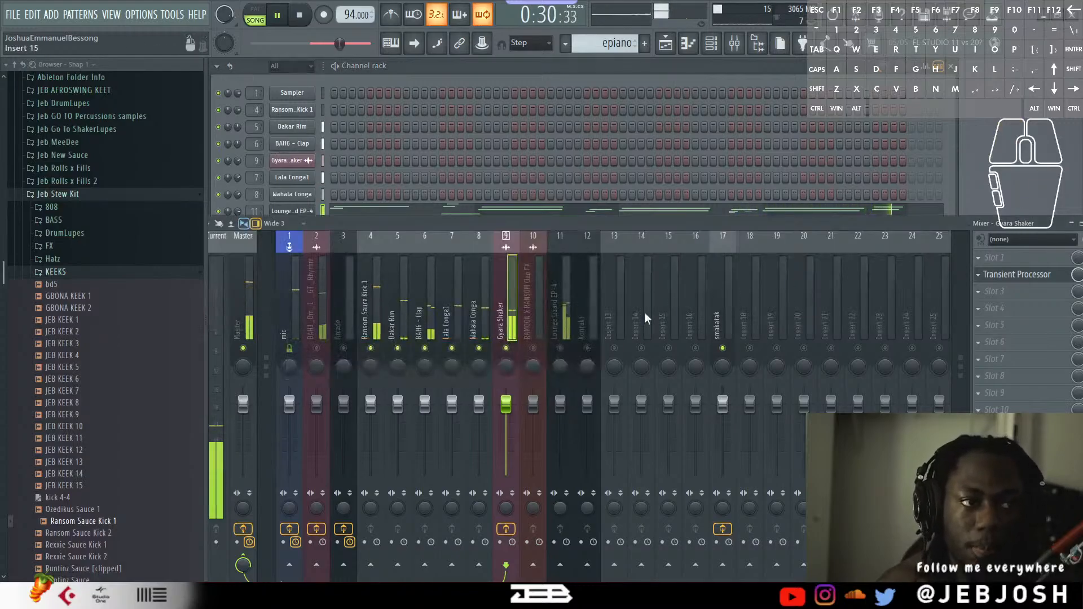
Unmute the RAMOON X RANSOM Clap FX mixer track and lower its channel volume to 24%.
{"action": "left_click", "coordinate": [539, 350]}
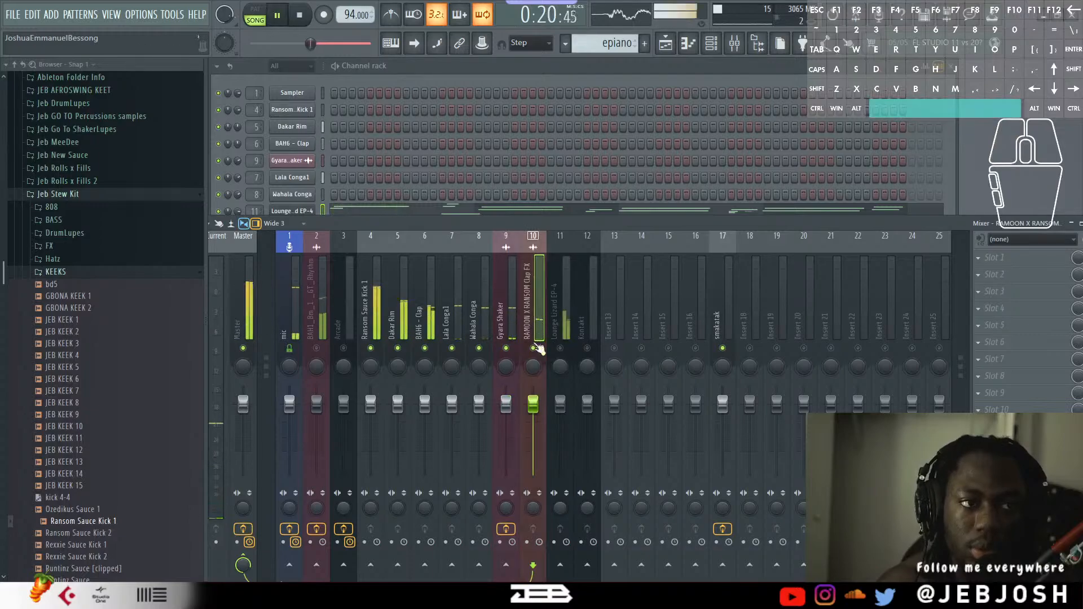
{"action": "key", "text": "space"}
{"action": "left_click", "coordinate": [464, 108]}
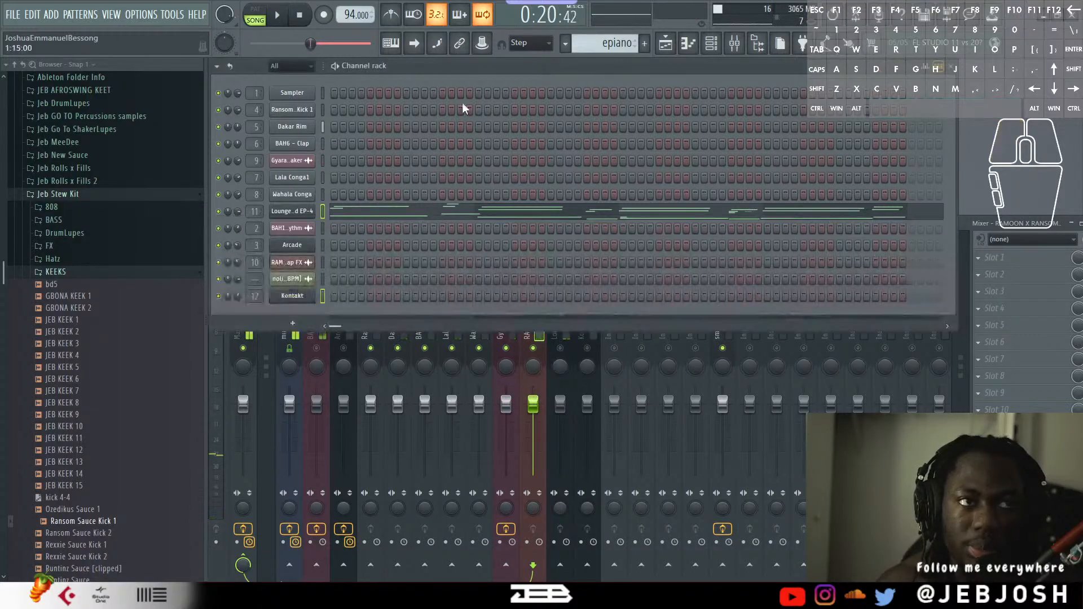
{"action": "scroll", "coordinate": [293, 66], "scroll_direction": "down", "scroll_amount": 1}
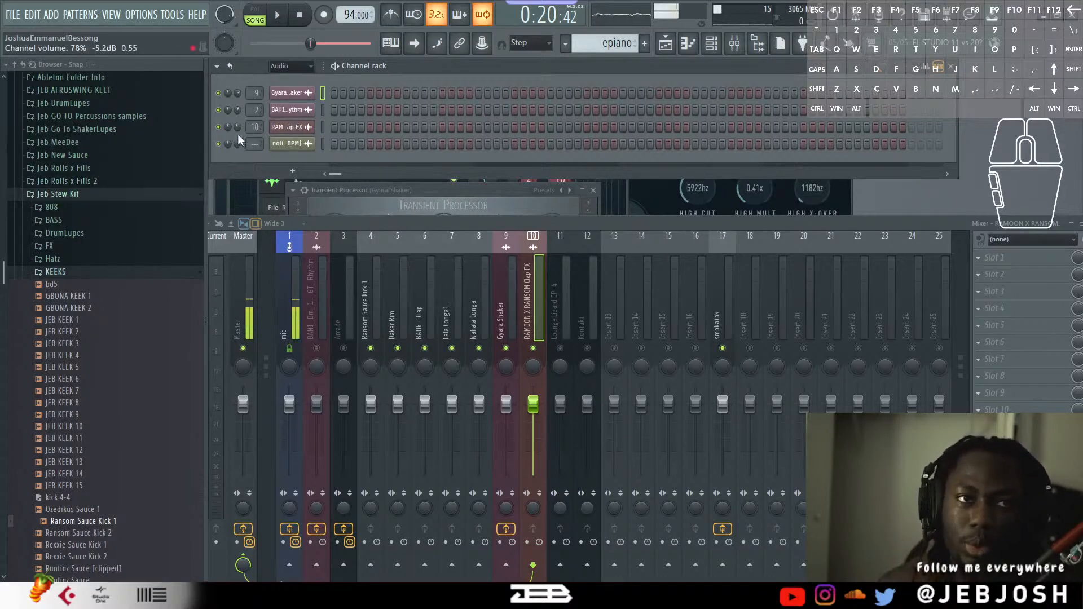
{"action": "mouse_move", "coordinate": [240, 127]}
{"action": "left_mouse_down"}
{"action": "mouse_move", "coordinate": [239, 153]}
{"action": "mouse_move", "coordinate": [239, 127]}
{"action": "left_mouse_up"}
{"action": "key", "text": "space"}
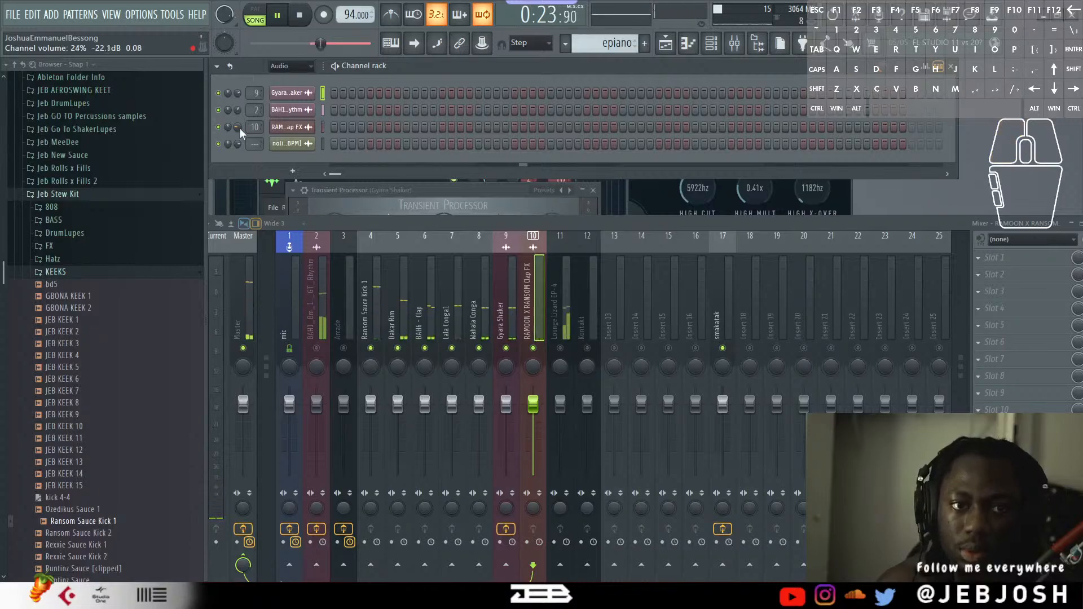
{"action": "key", "text": "space"}
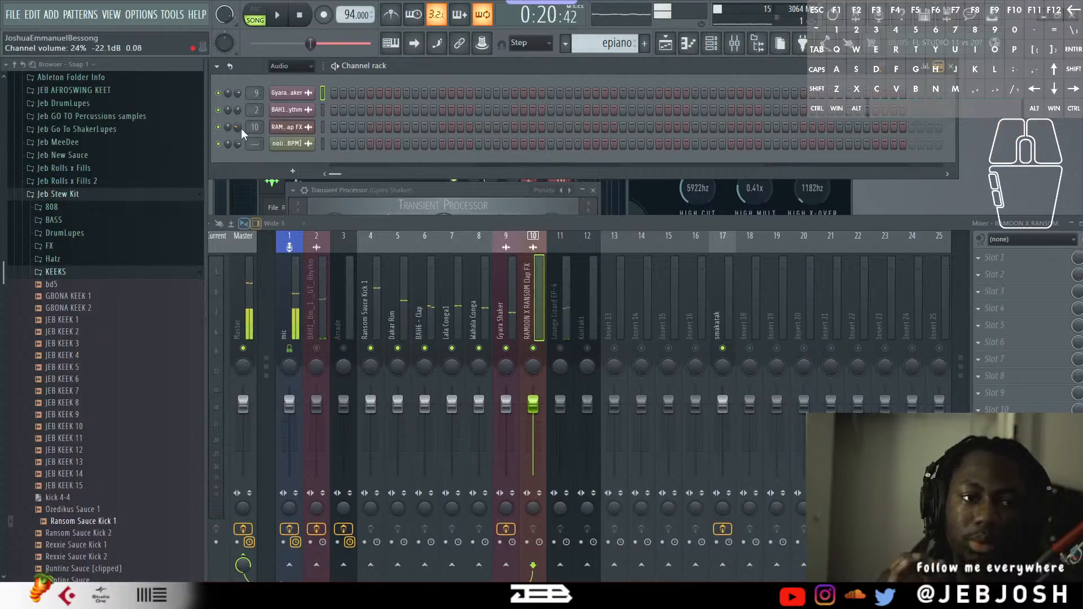
Fine-tune the clap FX channel's volume in the channel rack and listen to the balance with the loop playing.
{"action": "left_click_drag", "start_coordinate": [242, 129], "coordinate": [241, 129]}
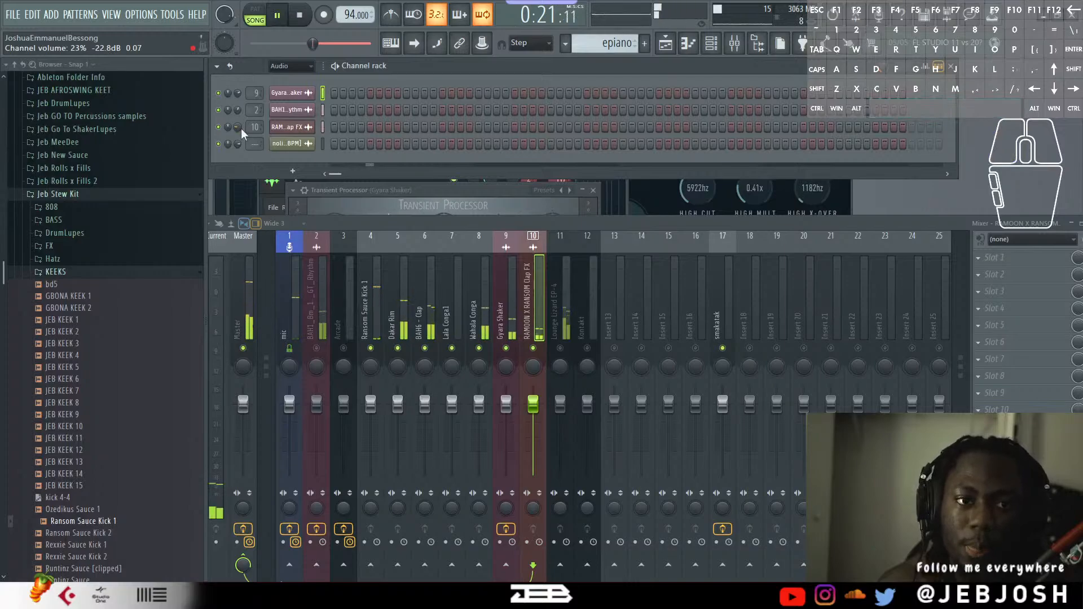
{"action": "left_click_drag", "start_coordinate": [241, 130], "coordinate": [242, 123]}
{"action": "key", "text": "space"}
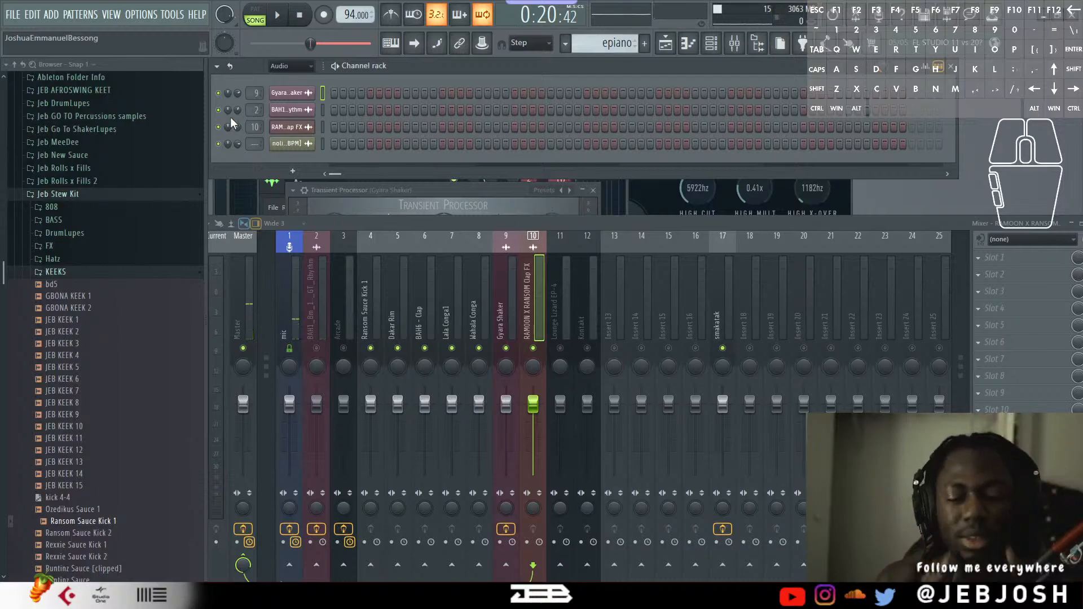
{"action": "key", "text": "space"}
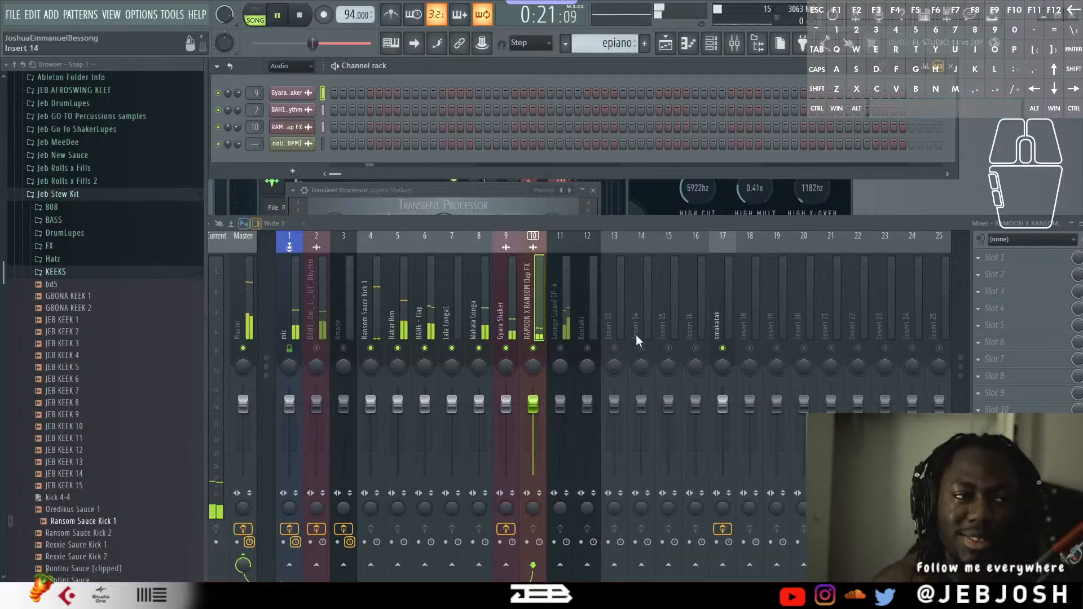
{"action": "key", "text": "space"}
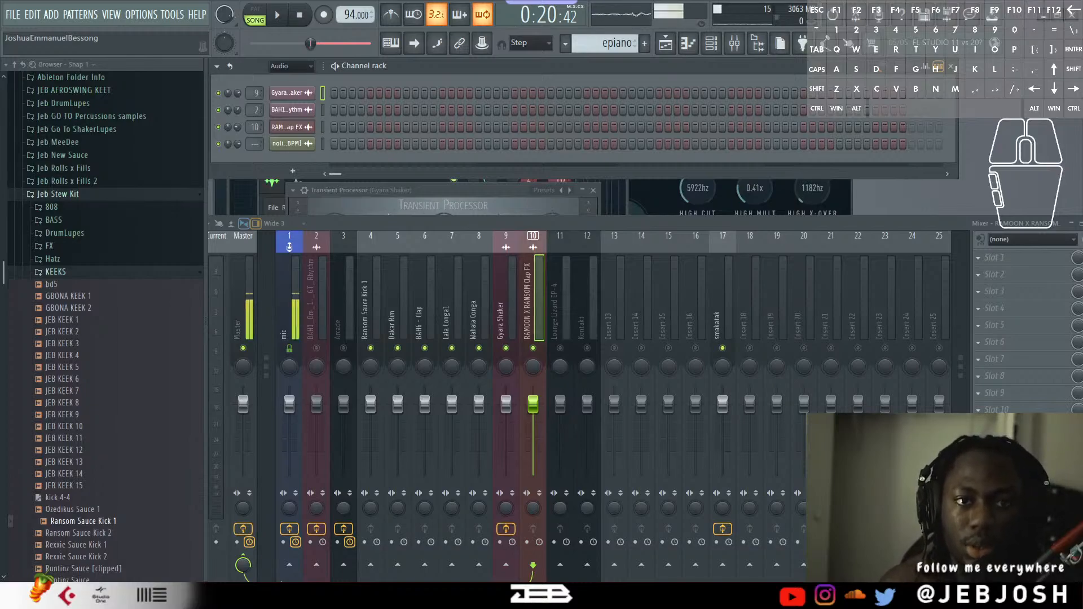
Preview the JEB KEEK 1 kick sample from the KEEKS folder several times.
{"action": "left_click", "coordinate": [89, 319]}
{"action": "left_click", "coordinate": [89, 319]}
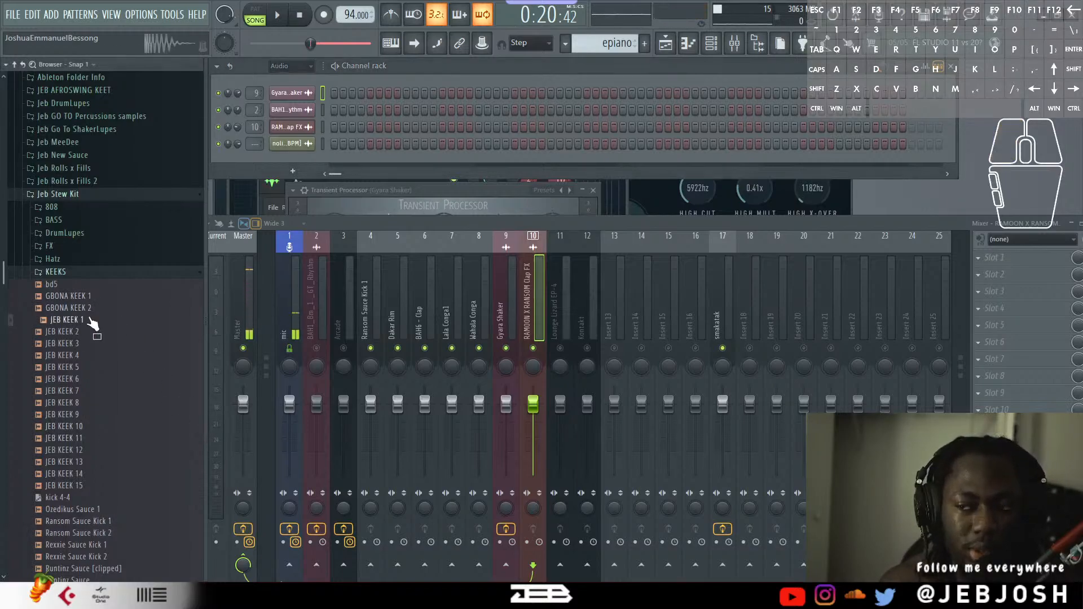
{"action": "left_click", "coordinate": [89, 319]}
{"action": "left_click", "coordinate": [89, 320]}
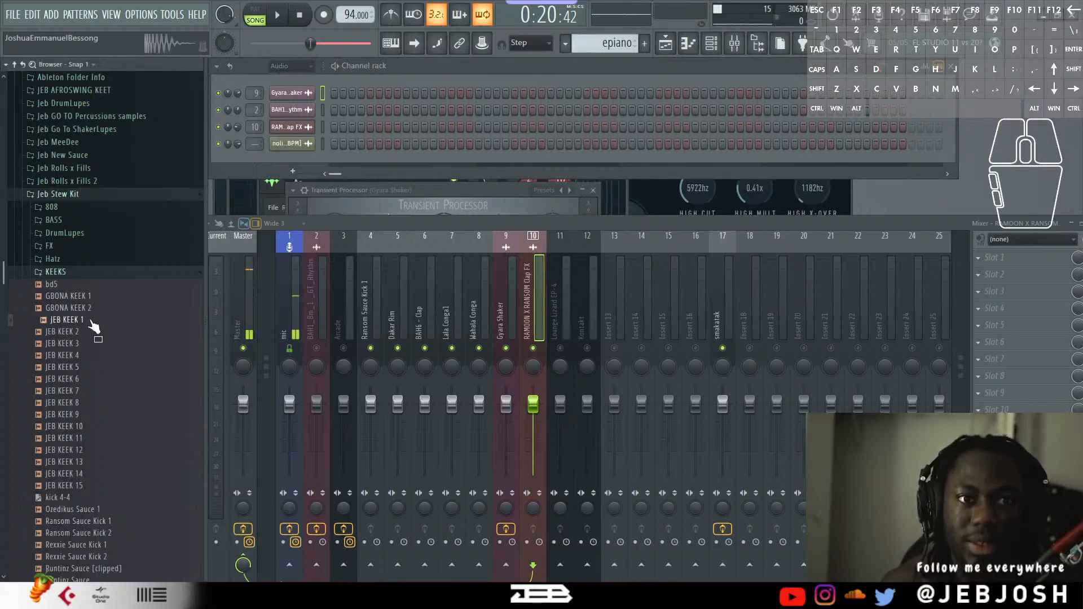
{"action": "left_click", "coordinate": [91, 323]}
Unmute the Lounge Lizard EP-4 mixer track and listen to its level within the playing song.
{"action": "key", "text": "space"}
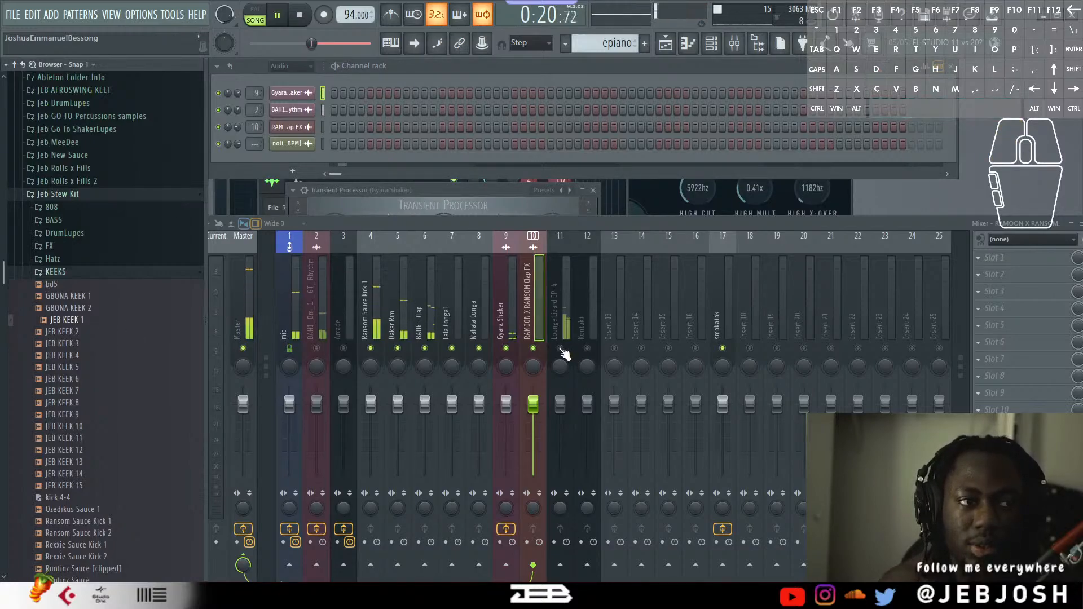
{"action": "left_click", "coordinate": [563, 333]}
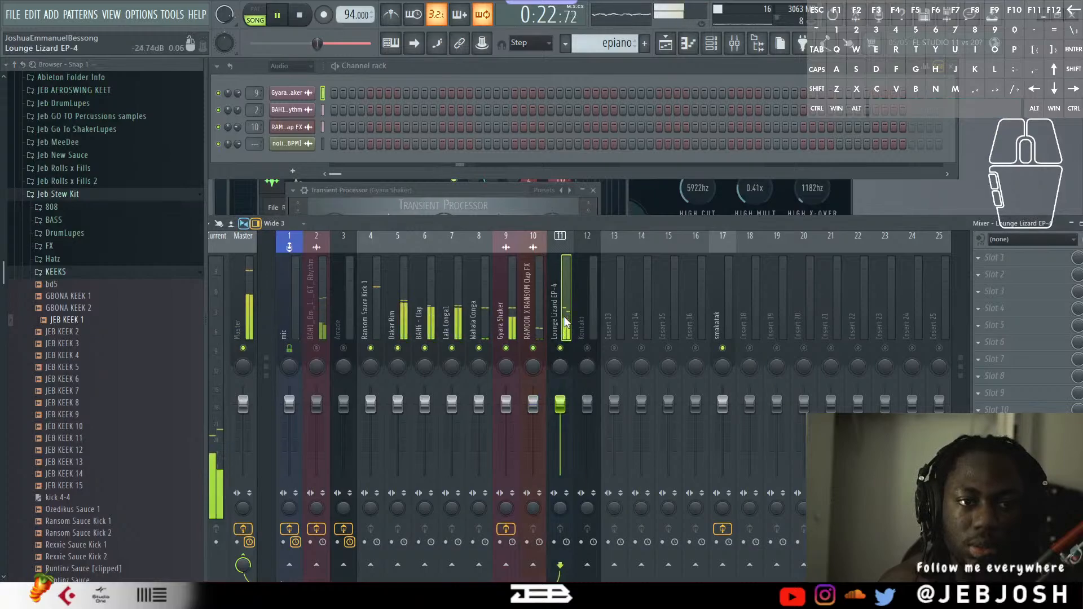
{"action": "left_click_drag", "start_coordinate": [550, 219], "coordinate": [623, 185]}
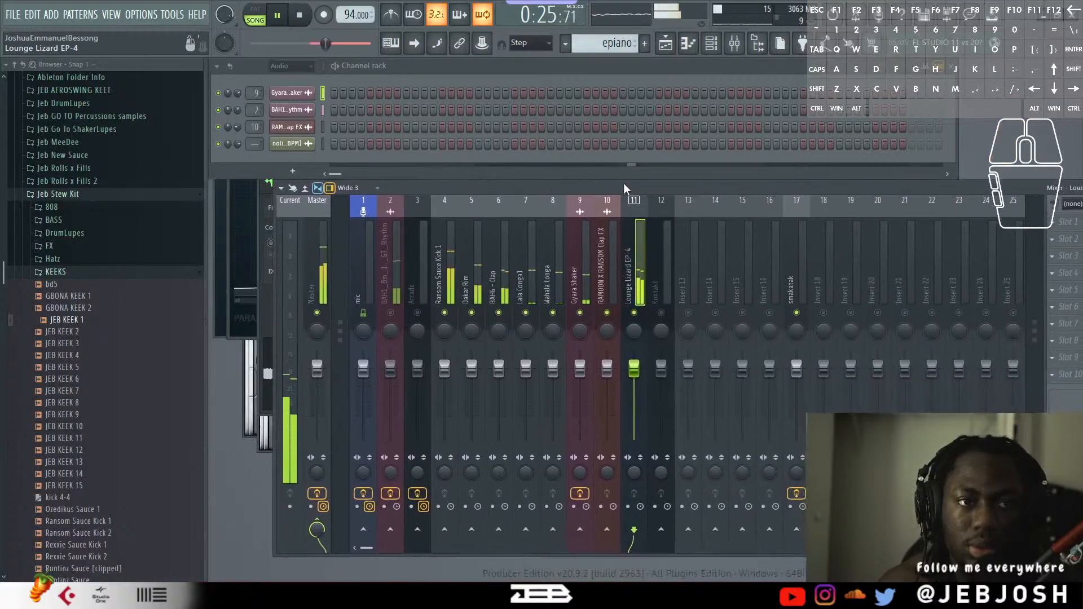
{"action": "left_click", "coordinate": [639, 253]}
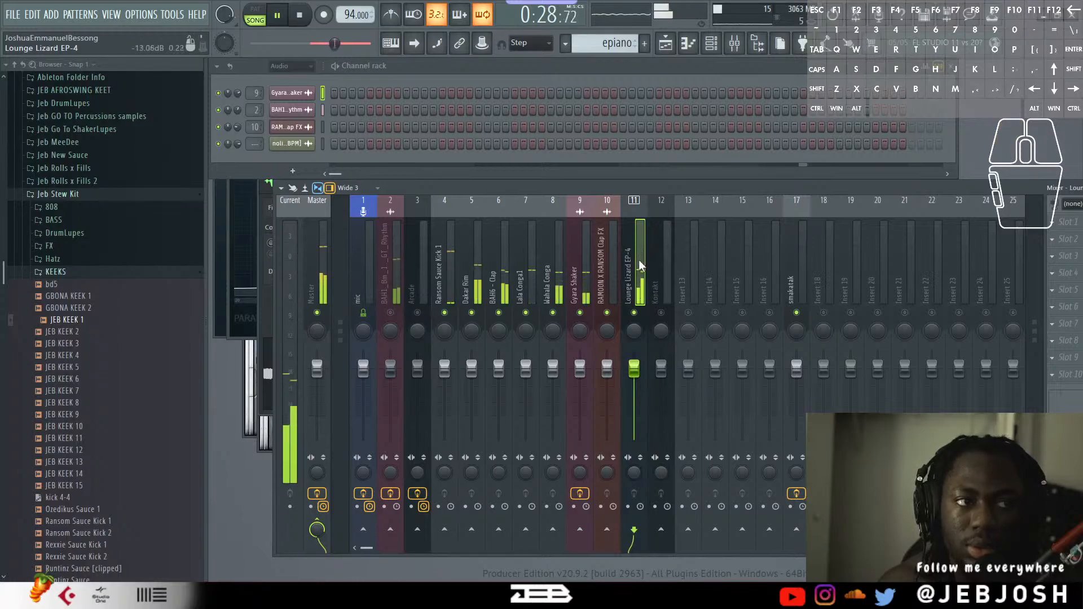
{"action": "key", "text": "space"}
Add the Eos 2 reverb to the fourth effect slot of the Lounge Lizard EP-4 track and reduce its mix during playback.
{"action": "left_click", "coordinate": [666, 191]}
{"action": "left_click_drag", "start_coordinate": [666, 191], "coordinate": [644, 201]}
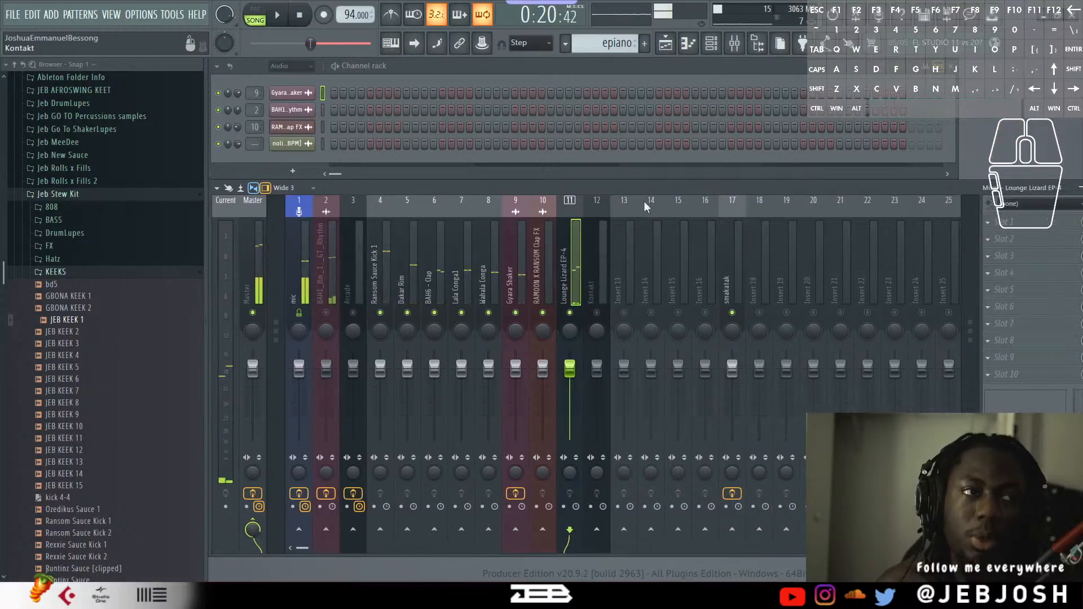
{"action": "left_click", "coordinate": [1045, 276]}
{"action": "left_click", "coordinate": [509, 523]}
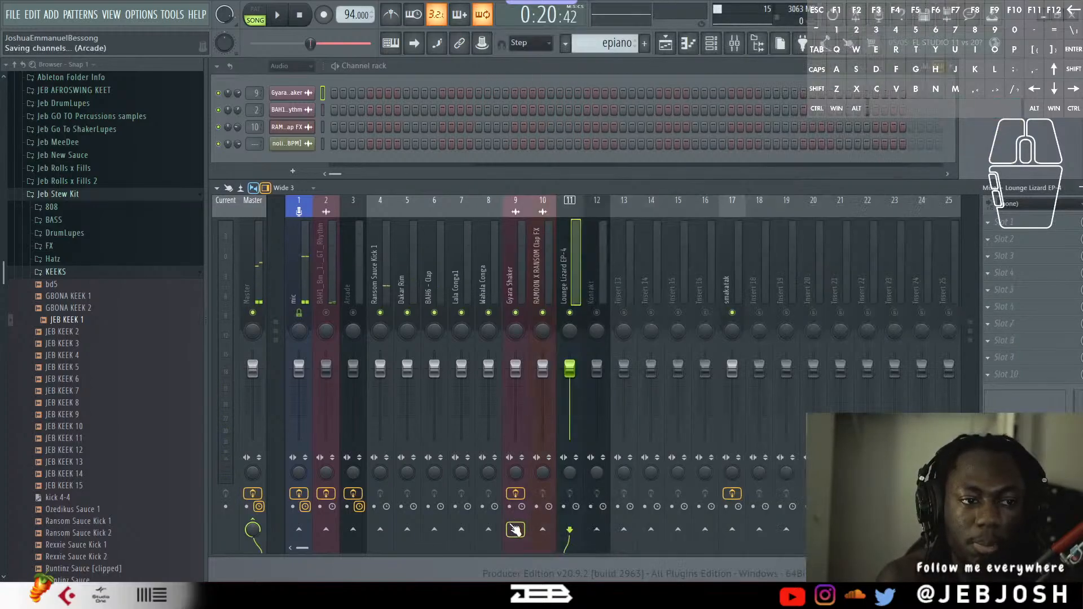
{"action": "key", "text": "space"}
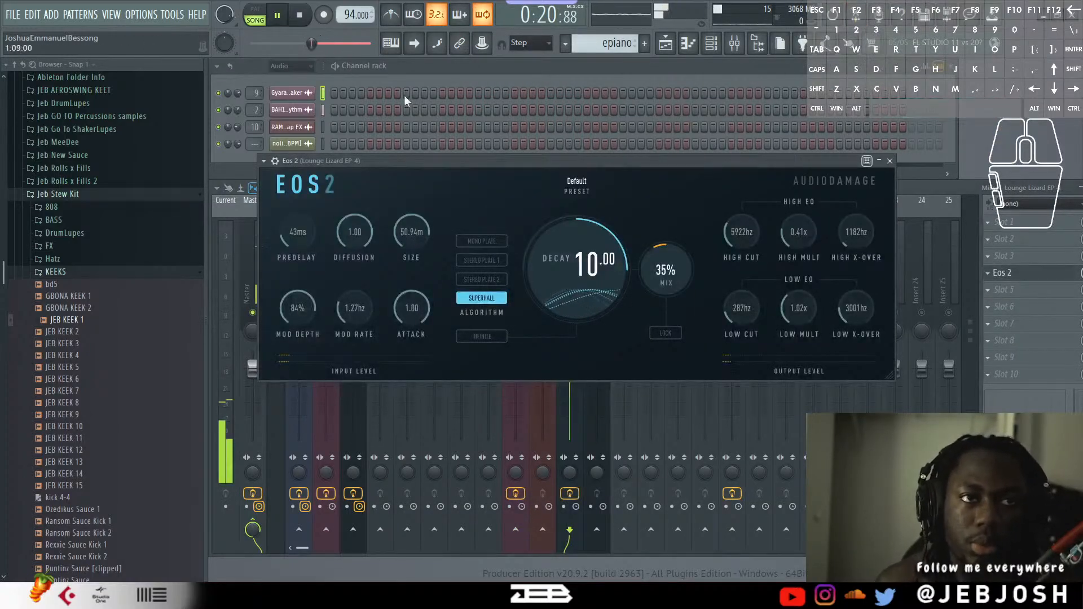
{"action": "left_click_drag", "start_coordinate": [690, 282], "coordinate": [683, 294]}
{"action": "left_click", "coordinate": [890, 161]}
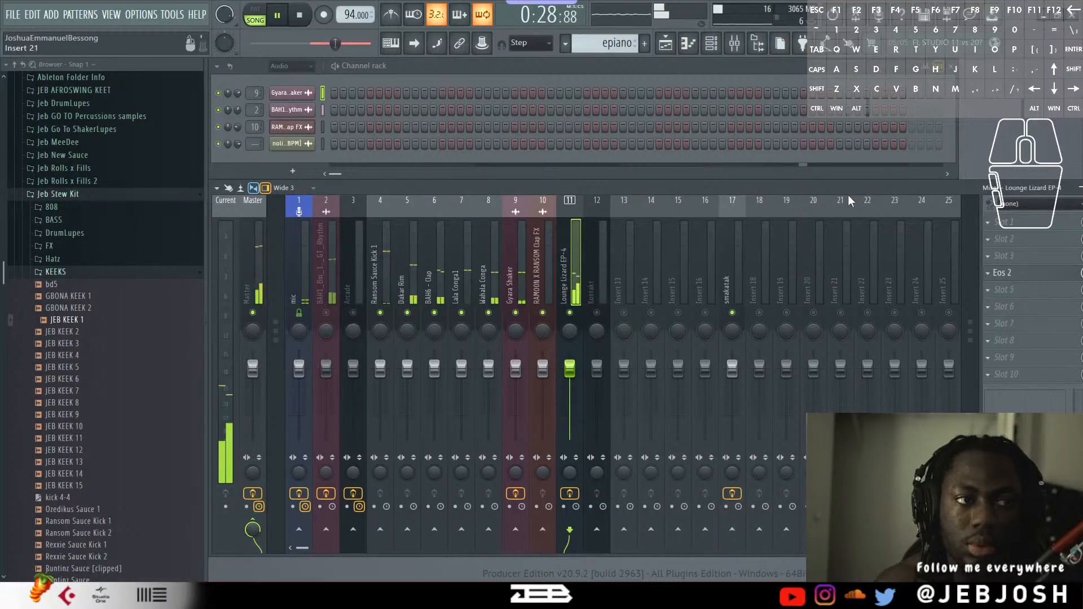
Place the bayzzzz pattern at bar 9 on playlist Track 12, unmute that track and play the song.
{"action": "left_click", "coordinate": [666, 51]}
{"action": "key", "text": "space"}
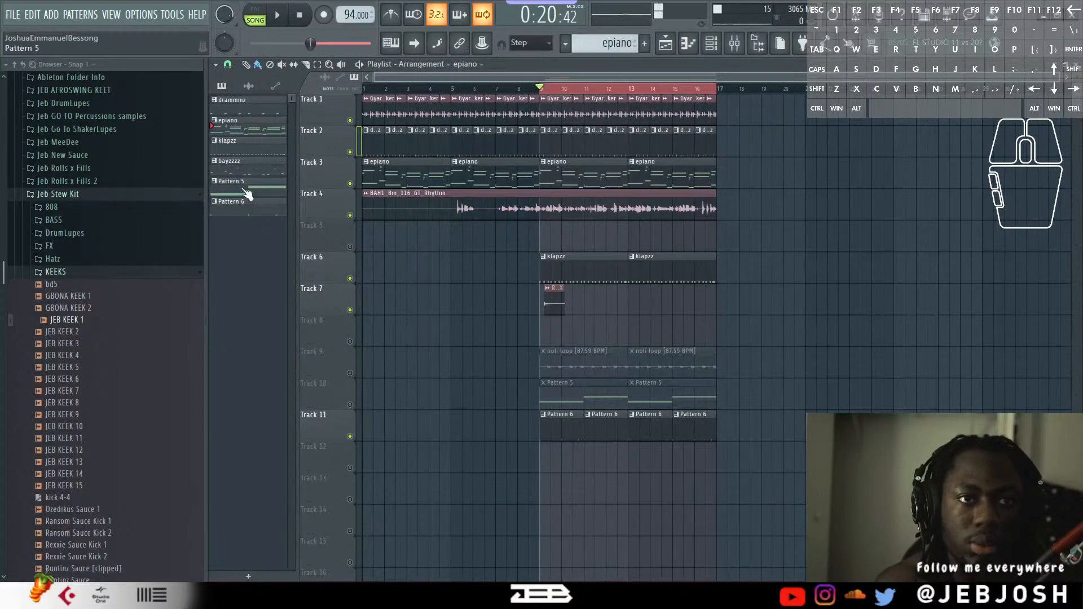
{"action": "left_click_drag", "start_coordinate": [561, 485], "coordinate": [567, 457]}
{"action": "left_click", "coordinate": [350, 468]}
{"action": "key", "text": "space"}
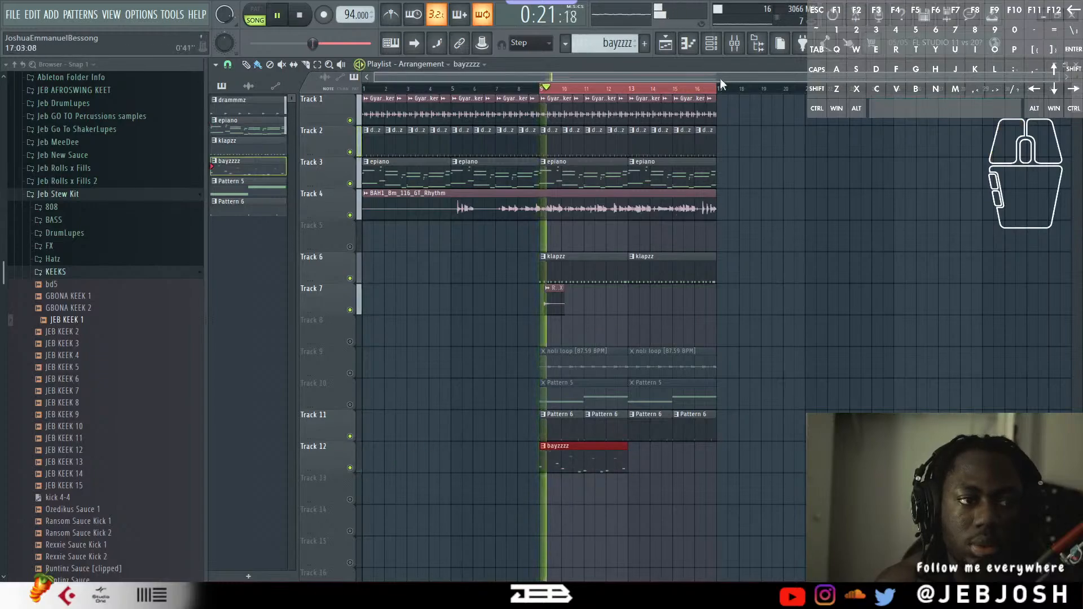
Unmute and select the Kontakt mixer track and listen to the bass level with the loop playing.
{"action": "left_click", "coordinate": [734, 43]}
{"action": "key", "text": "space"}
{"action": "key", "text": "space"}
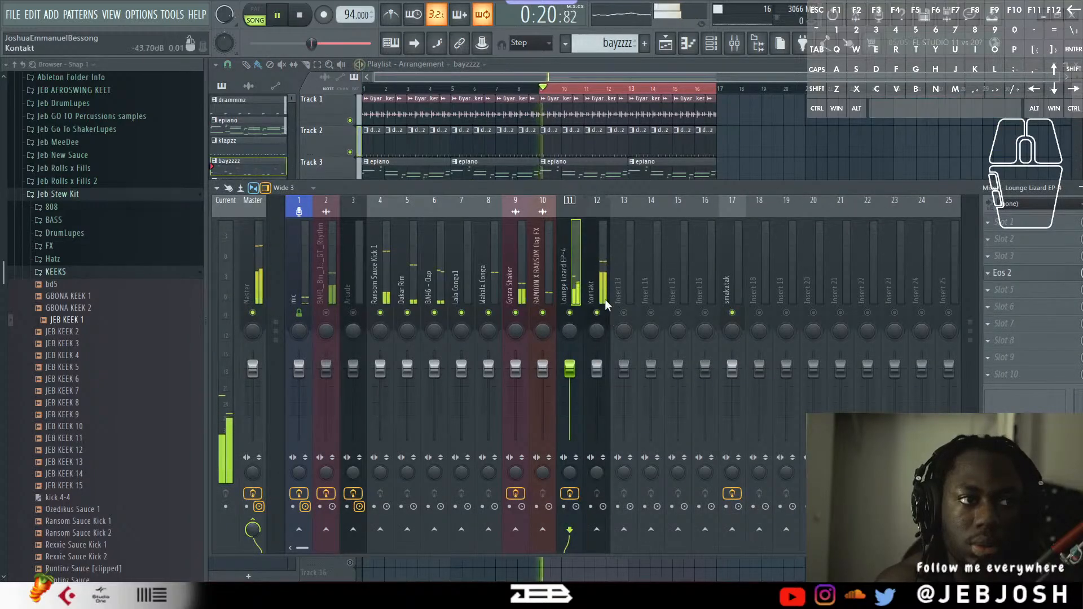
{"action": "left_click", "coordinate": [604, 297]}
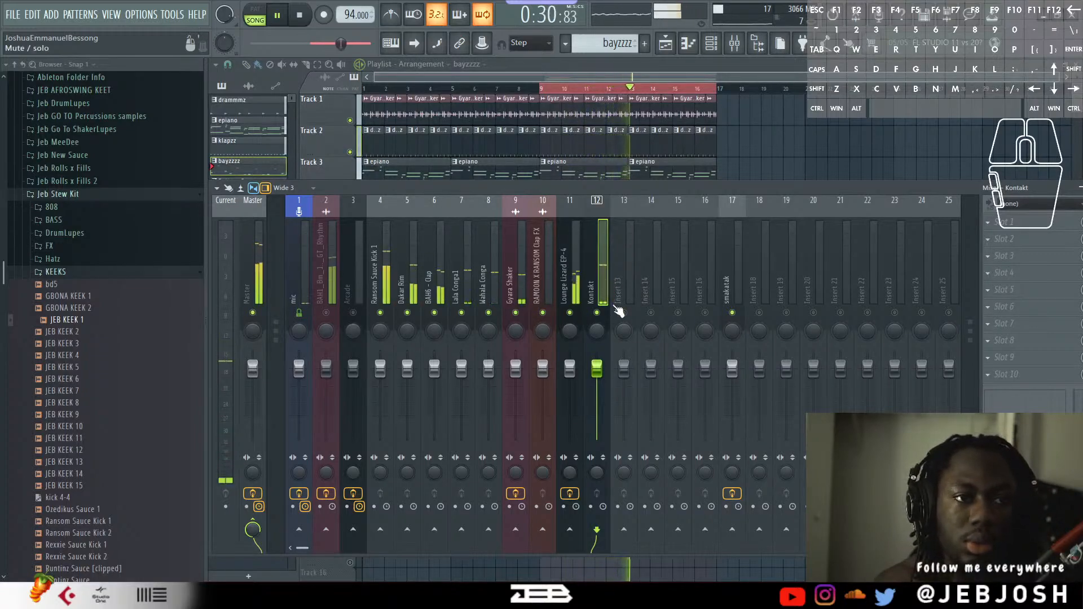
{"action": "key", "text": "space"}
Place a second bayzzzz clip at bar 13 on Track 12, directly after the first one.
{"action": "key", "text": "F9"}
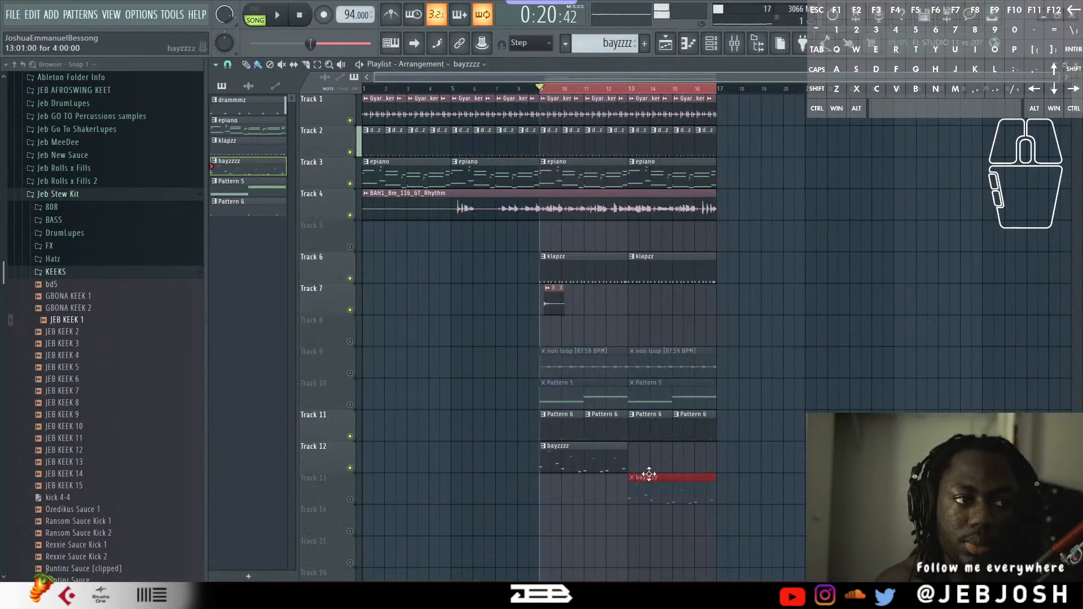
{"action": "left_click_drag", "start_coordinate": [648, 475], "coordinate": [661, 442]}
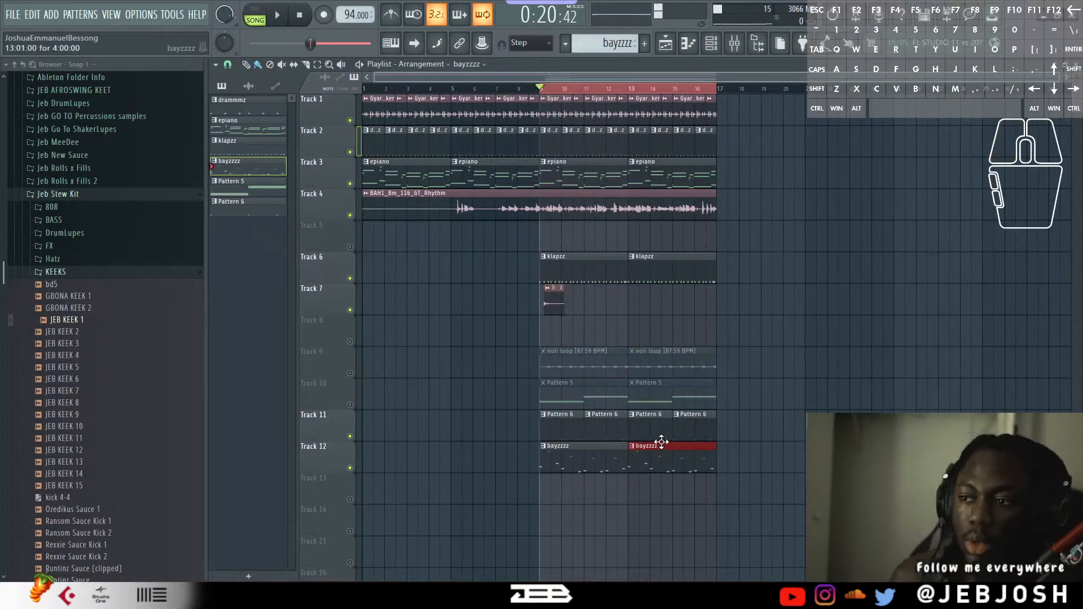
Compare the Dakar Rim, Ransom Sauce Kick 1 and Kontakt levels in the mixer while the song plays.
{"action": "left_click", "coordinate": [735, 49]}
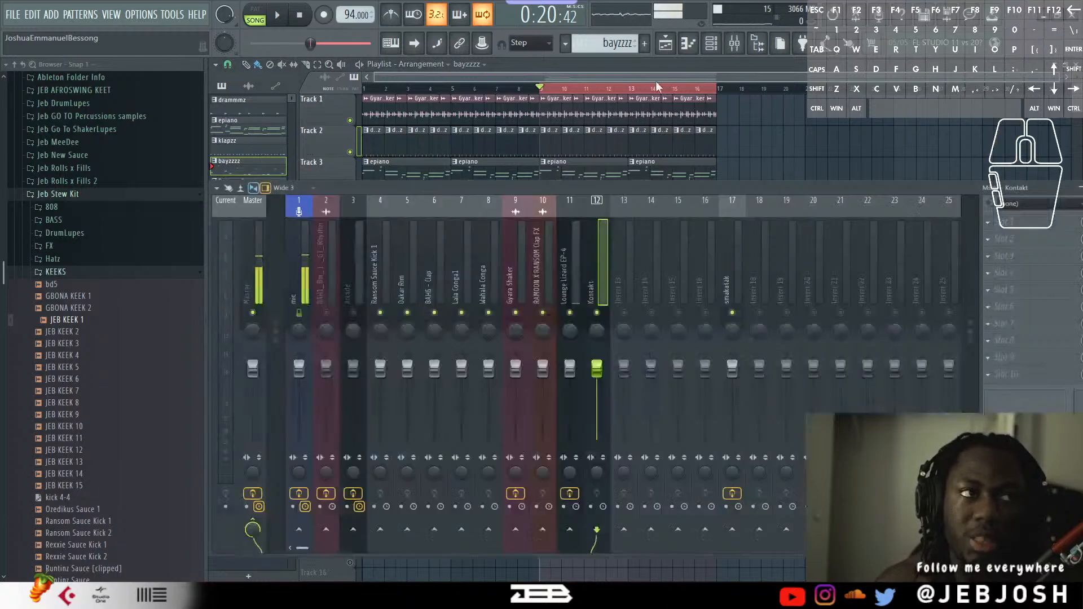
{"action": "left_click", "coordinate": [405, 291]}
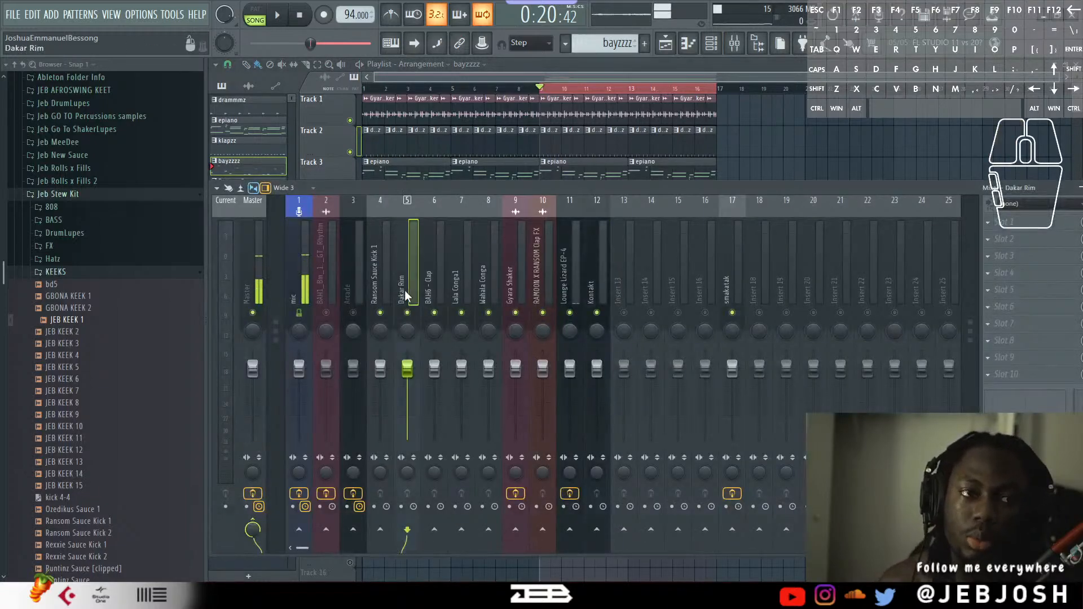
{"action": "key", "text": "space"}
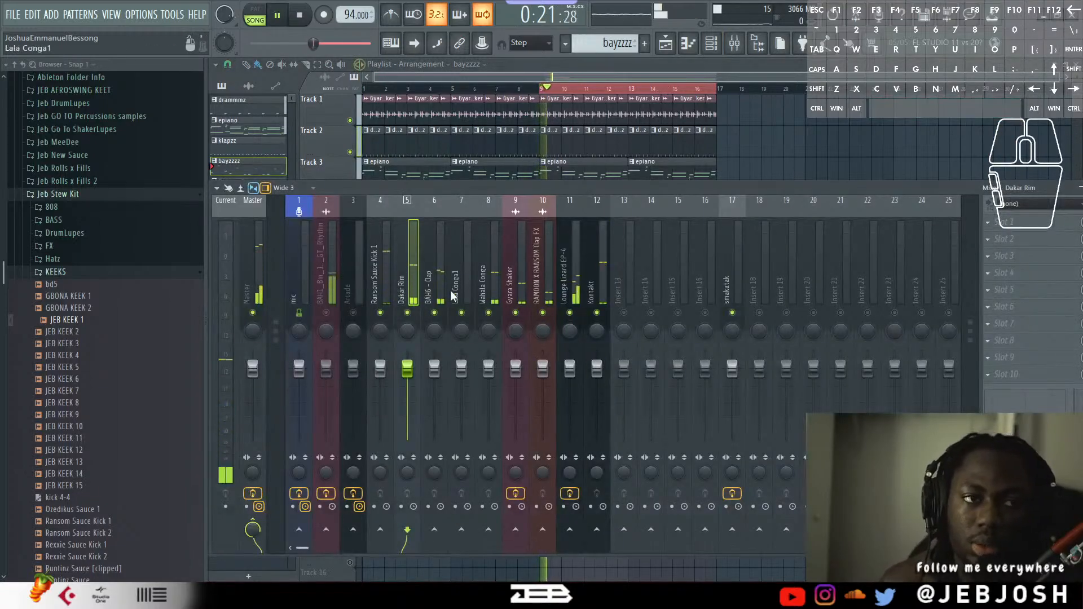
{"action": "left_click", "coordinate": [388, 276]}
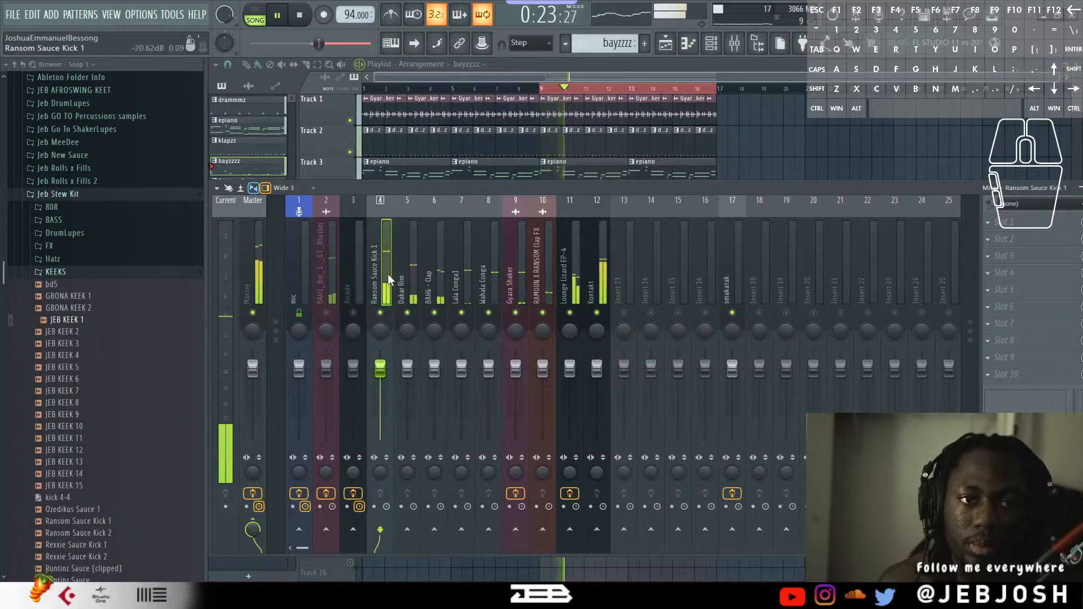
{"action": "left_click", "coordinate": [606, 278]}
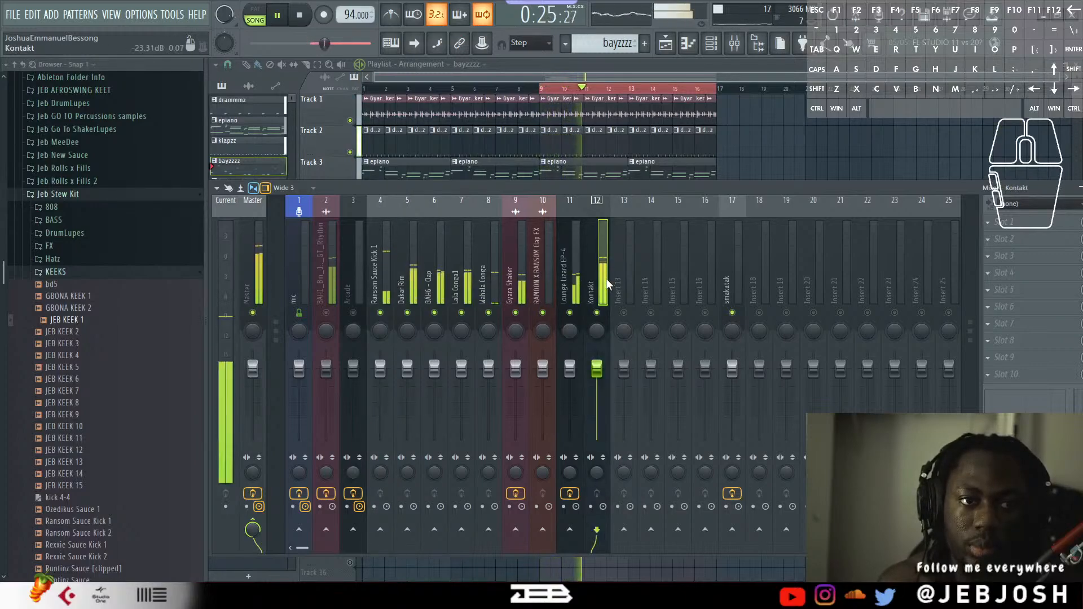
{"action": "left_click", "coordinate": [418, 272]}
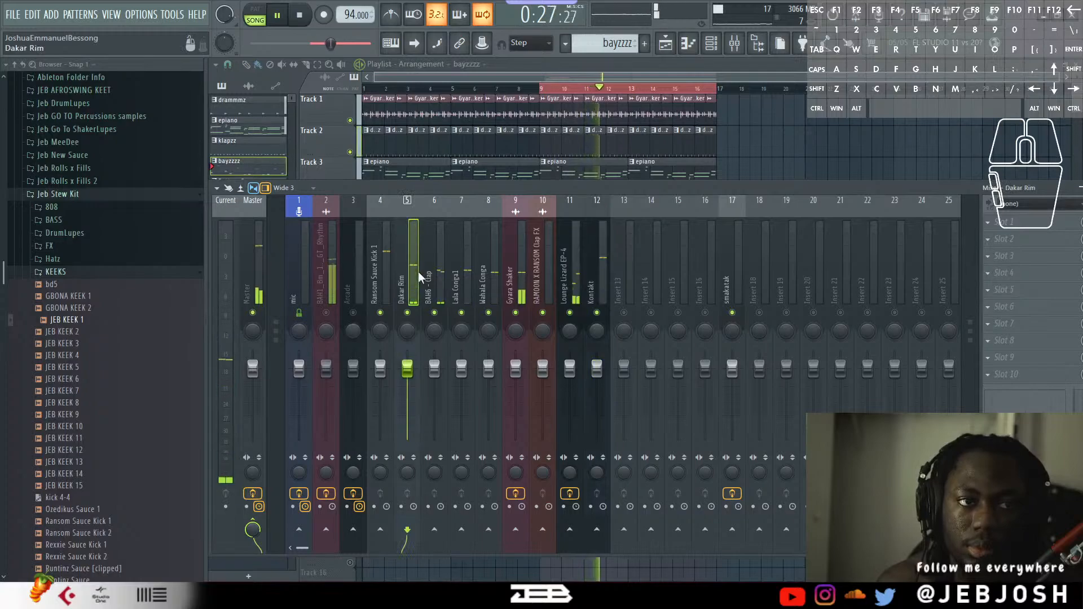
{"action": "left_click", "coordinate": [603, 276]}
{"action": "key", "text": "space"}
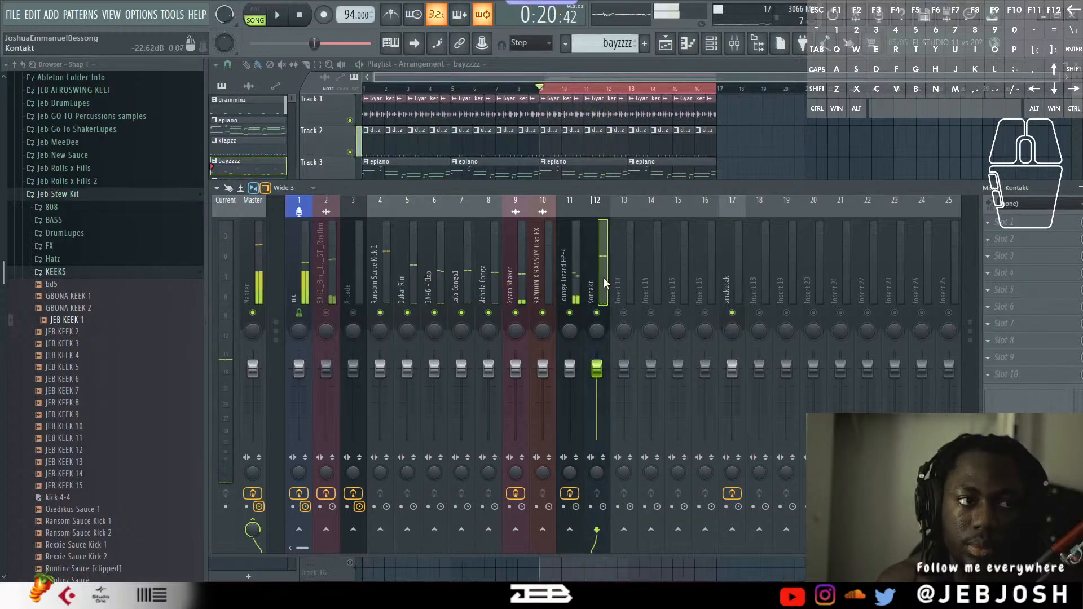
Lower the Kontakt channel volume while the song plays and compare its level with Dakar Rim in the mixer.
{"action": "key", "text": "F9"}
{"action": "key", "text": "F6"}
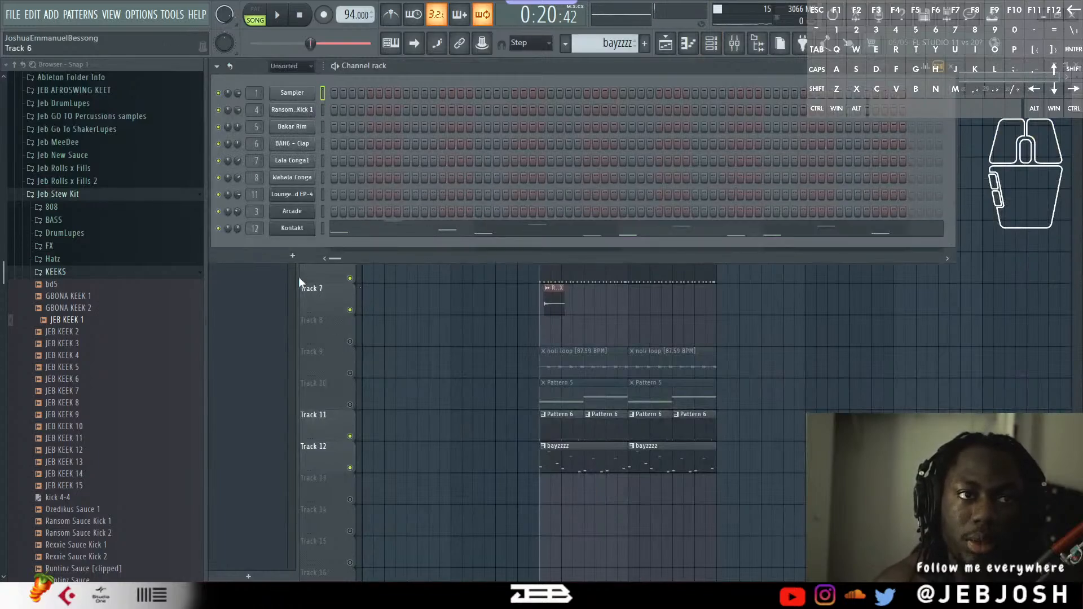
{"action": "left_click", "coordinate": [239, 229]}
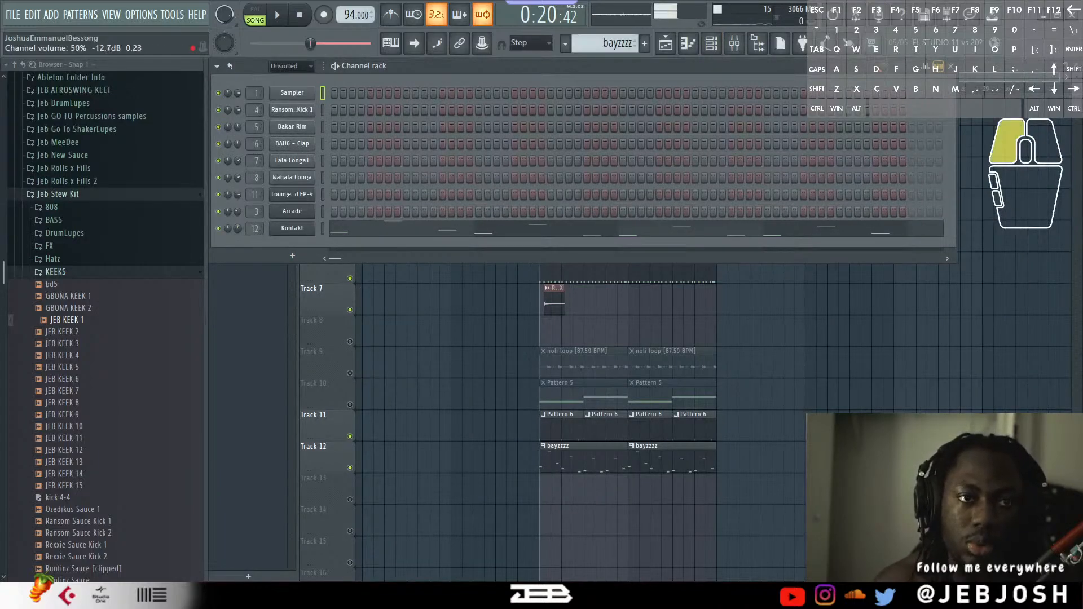
{"action": "key", "text": "space"}
{"action": "left_click_drag", "start_coordinate": [240, 230], "coordinate": [239, 237]}
{"action": "left_click", "coordinate": [712, 43]}
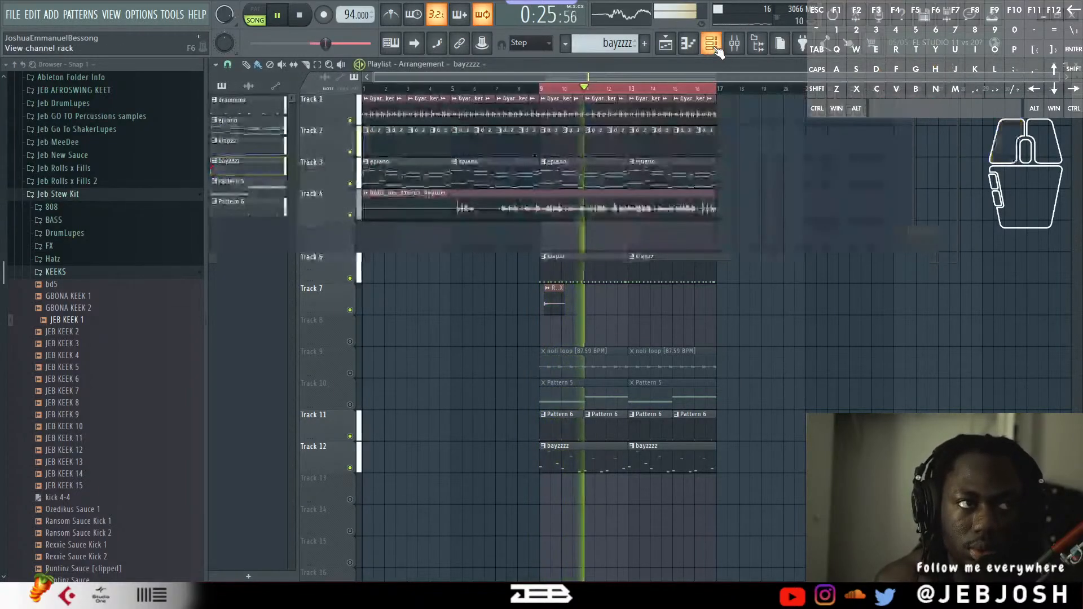
{"action": "left_click", "coordinate": [735, 43]}
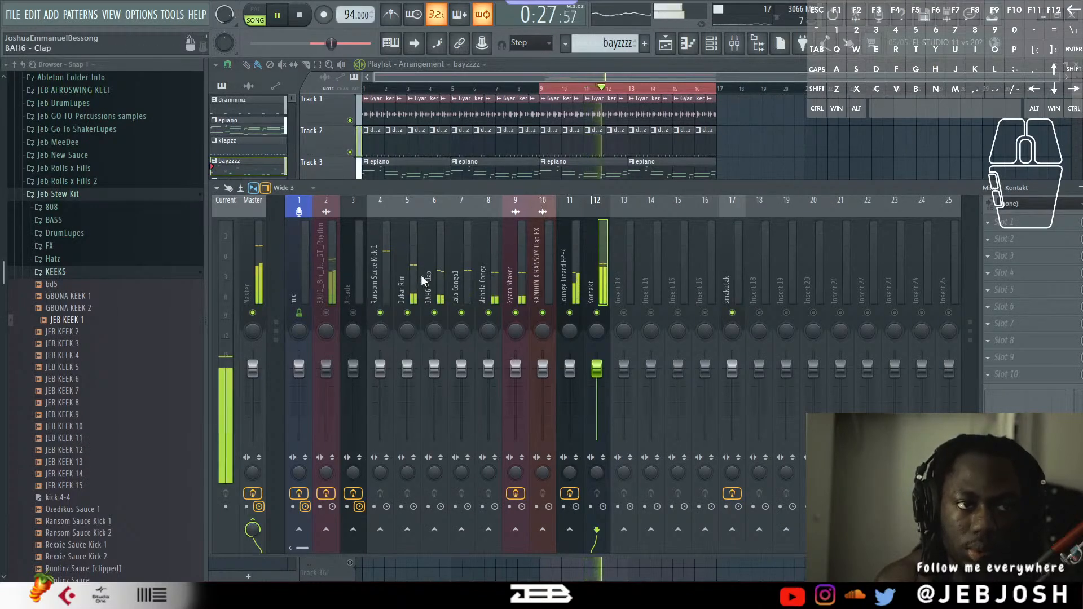
{"action": "left_click", "coordinate": [410, 284]}
{"action": "left_click", "coordinate": [608, 282]}
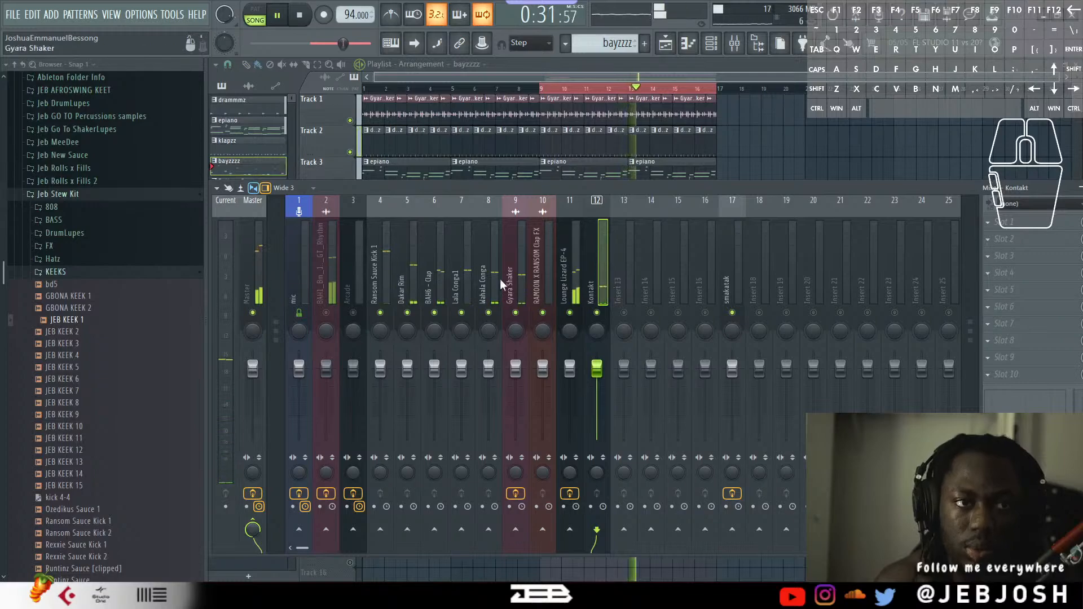
Unmute playlist Track 9 and Track 10 to bring the noli loop and Pattern 5 clips into the song.
{"action": "key", "text": "F9"}
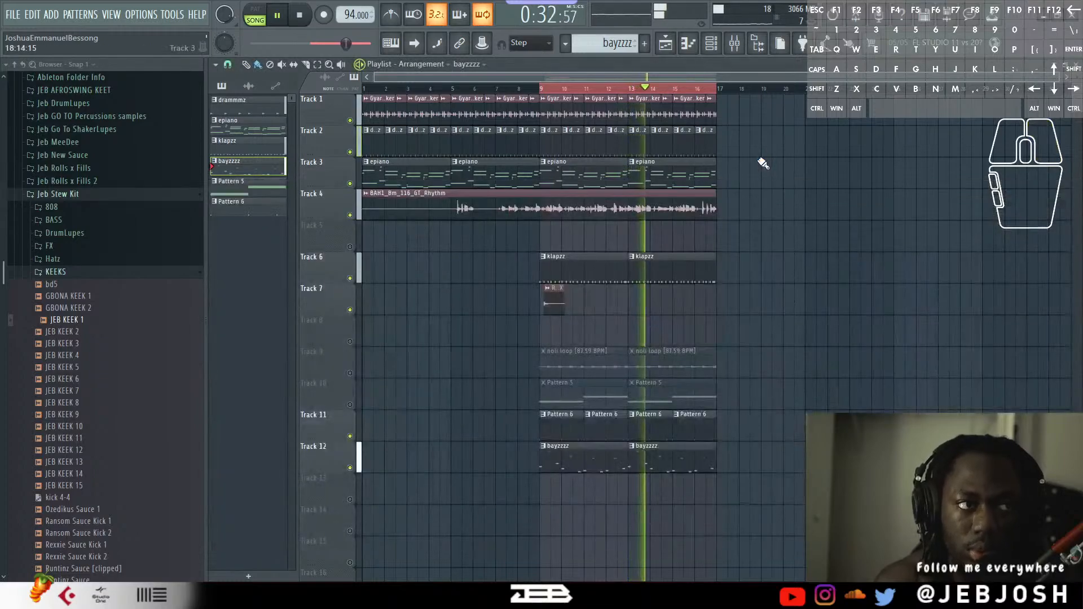
{"action": "key", "text": "space"}
{"action": "left_click", "coordinate": [350, 373]}
{"action": "key", "text": "space"}
{"action": "left_click", "coordinate": [350, 405]}
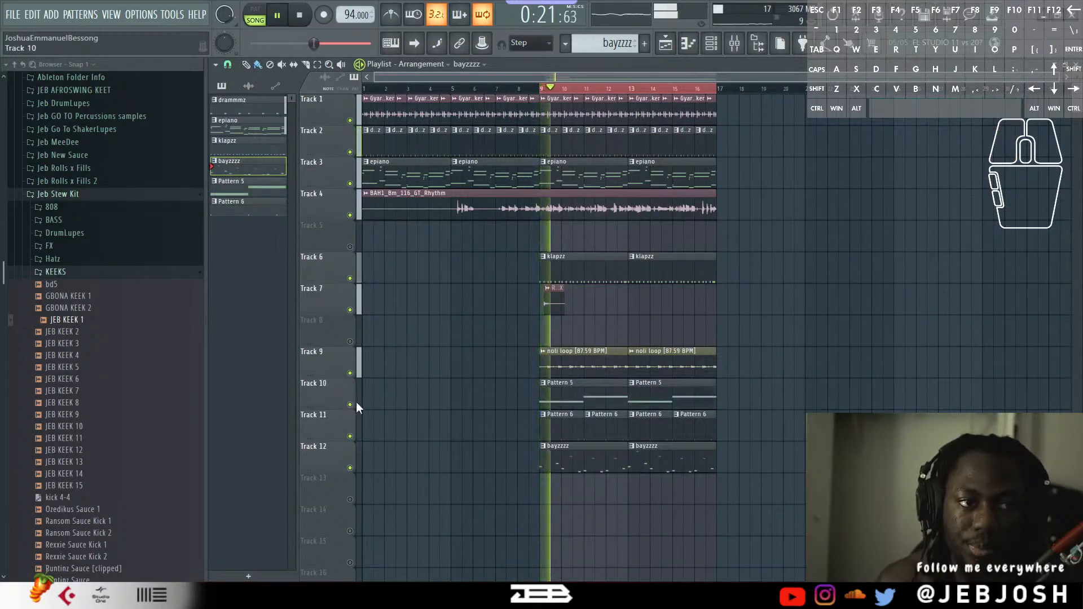
{"action": "key", "text": "space"}
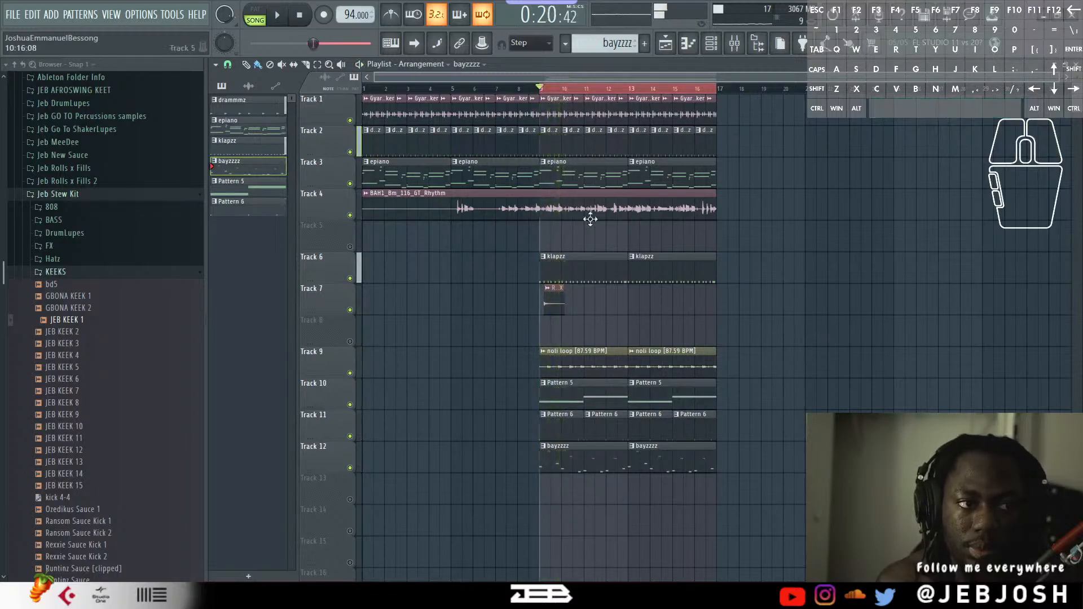
Unmute and select the Arcade mixer track and fine-tune its channel volume while the song plays.
{"action": "key", "text": "F9"}
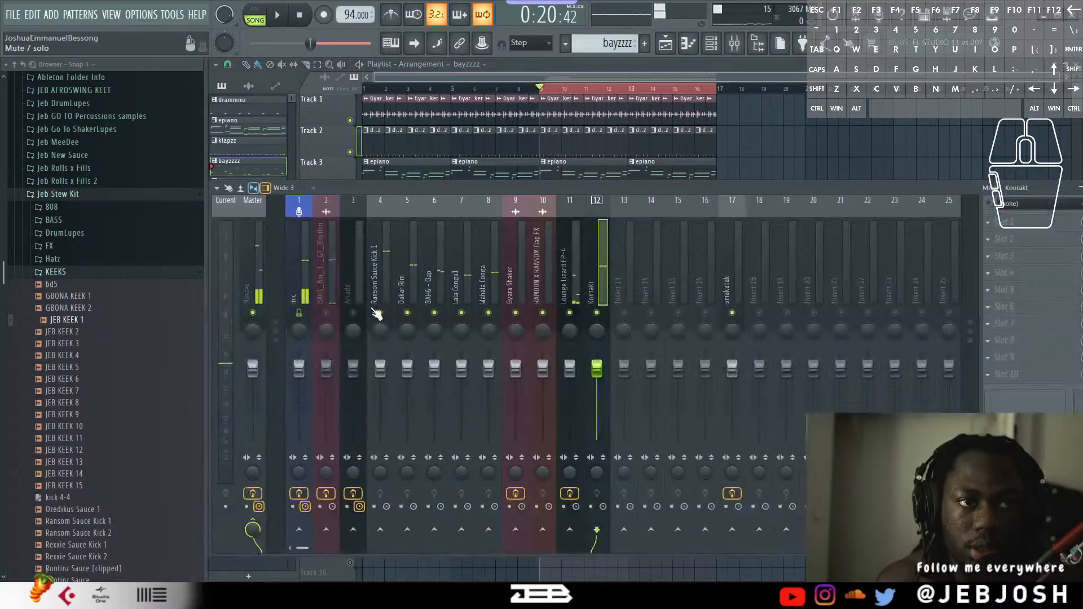
{"action": "left_click", "coordinate": [357, 288]}
{"action": "key", "text": "space"}
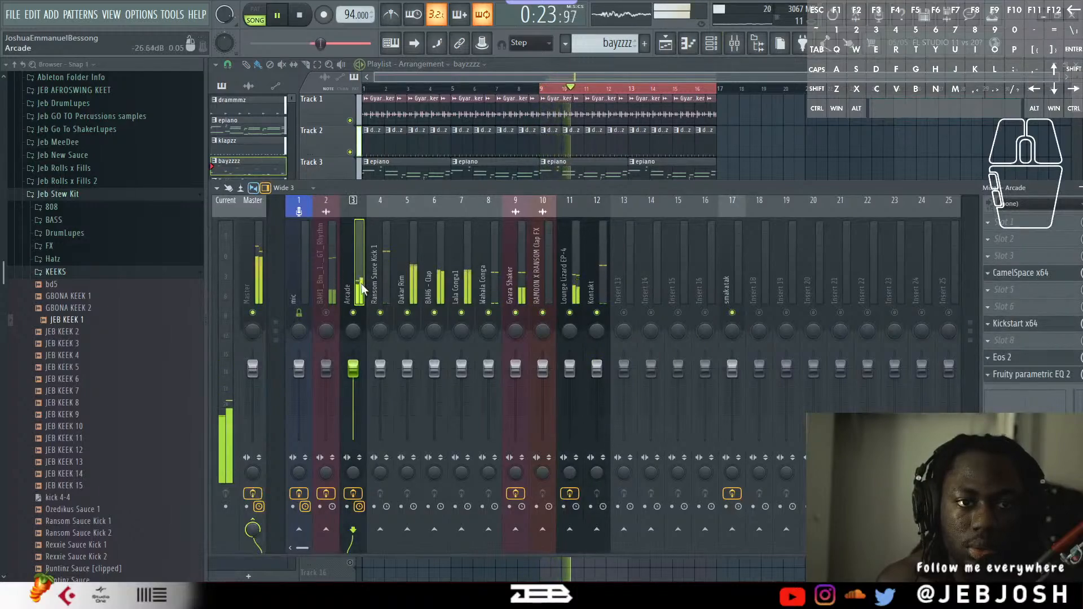
{"action": "key", "text": "F6"}
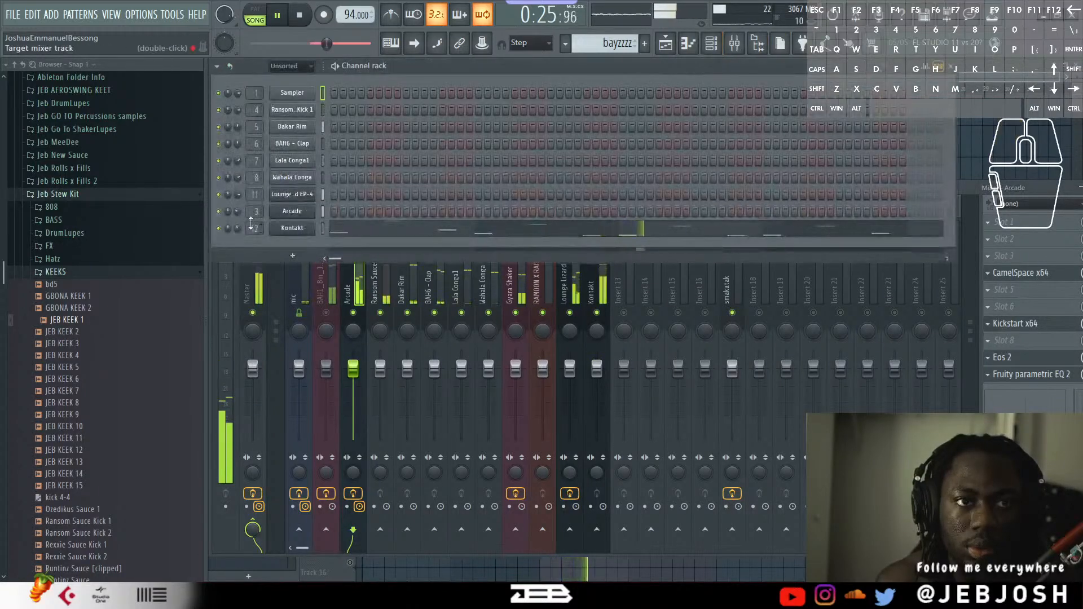
{"action": "left_click_drag", "start_coordinate": [239, 212], "coordinate": [239, 210]}
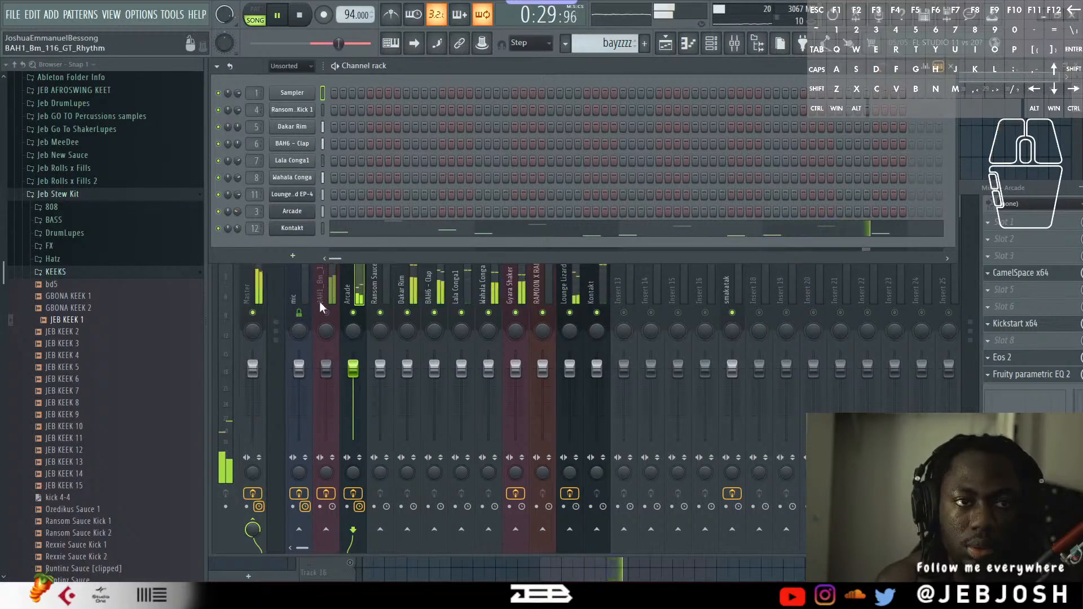
Unmute the BAH1_Bm_116_GT_Rhythm mixer track, show all channels in the rack and lower the guitar's channel volume during playback.
{"action": "left_click", "coordinate": [329, 294]}
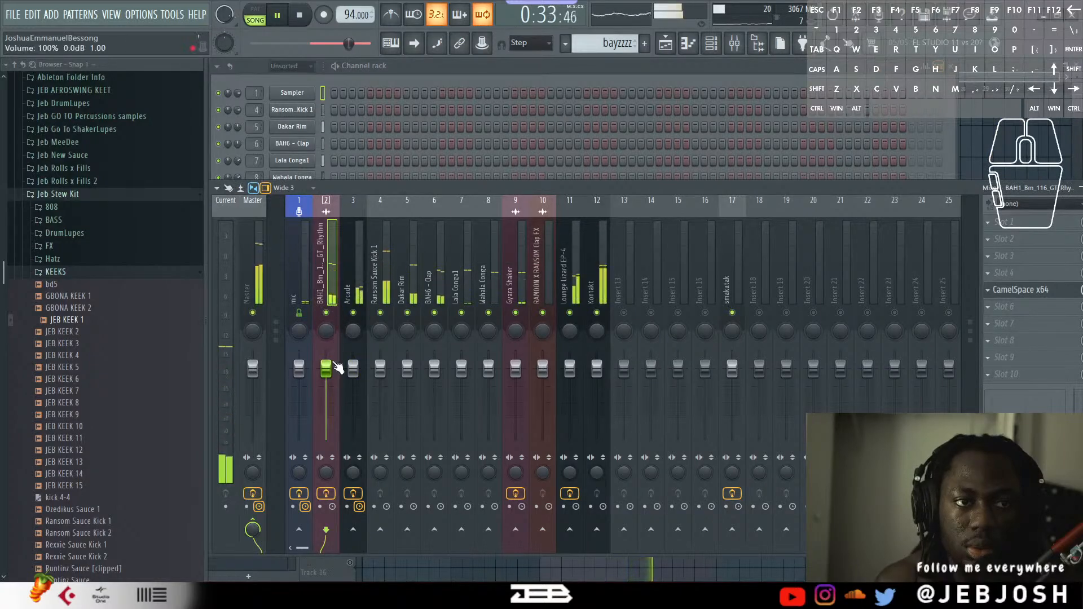
{"action": "key", "text": "space"}
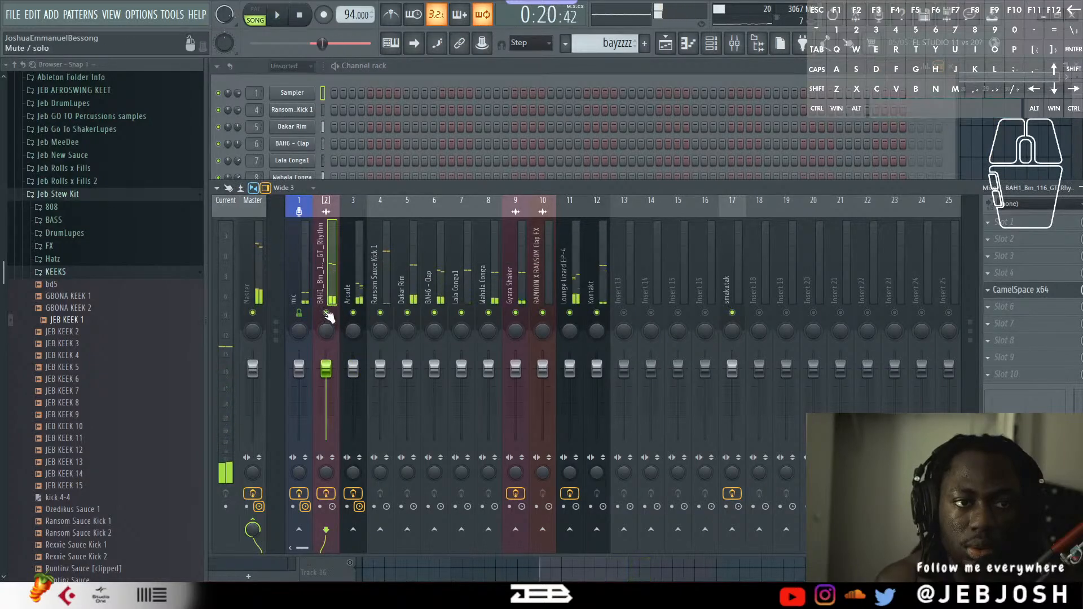
{"action": "left_click", "coordinate": [405, 75]}
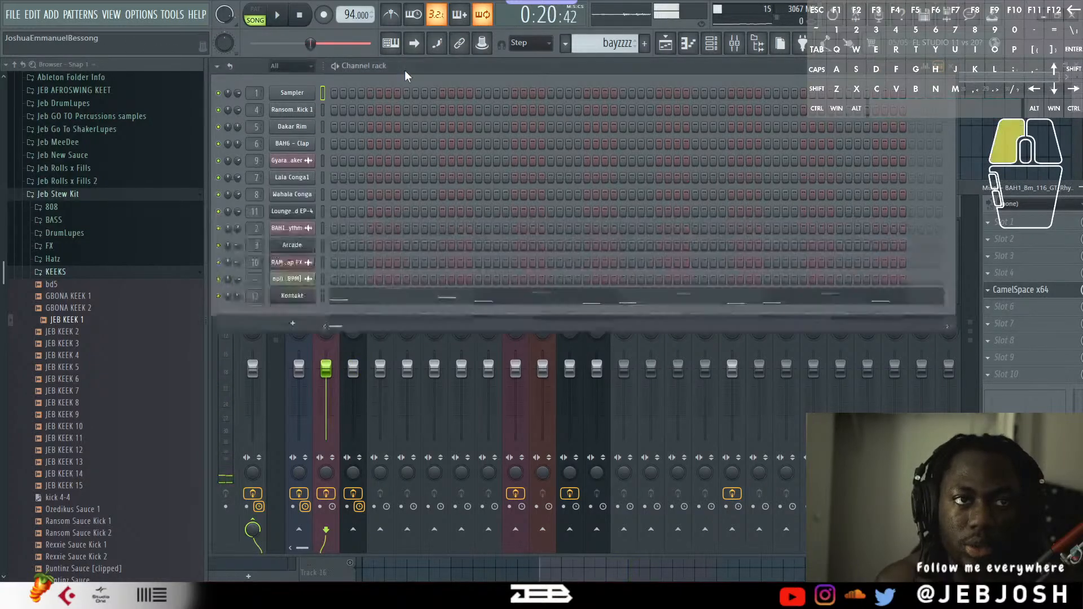
{"action": "key", "text": "space"}
{"action": "key", "text": "space"}
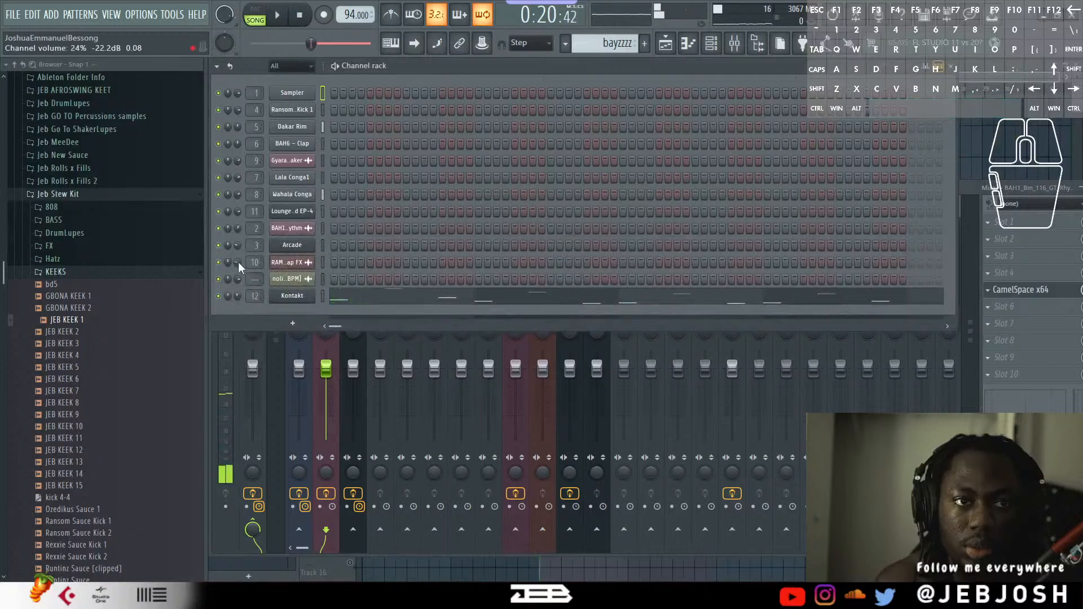
{"action": "key", "text": "space"}
{"action": "left_click_drag", "start_coordinate": [237, 229], "coordinate": [238, 242]}
{"action": "key", "text": "space"}
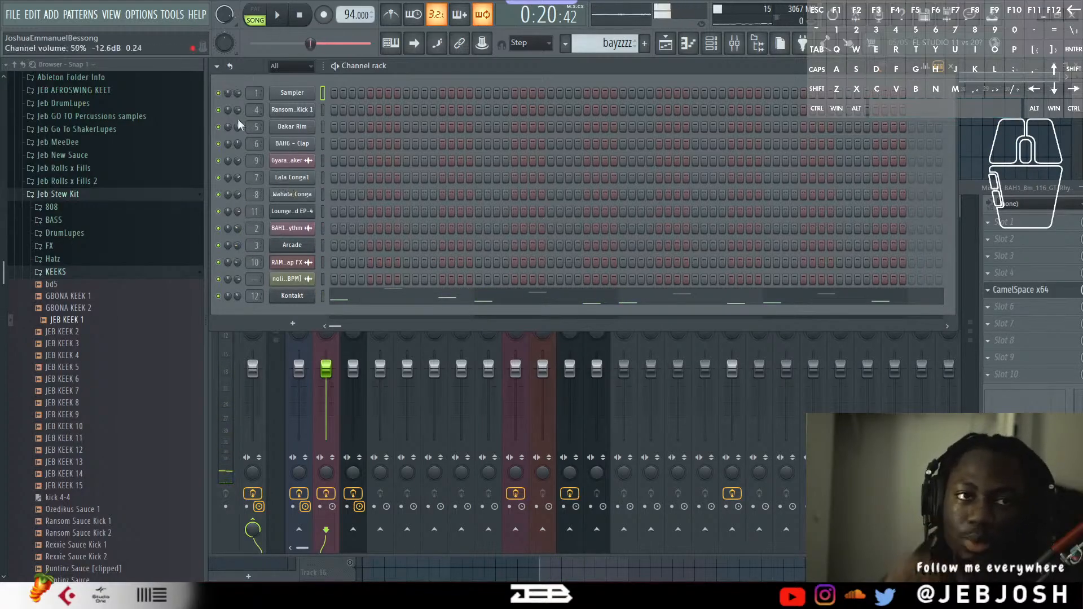
{"action": "left_click_drag", "start_coordinate": [253, 369], "coordinate": [257, 382]}
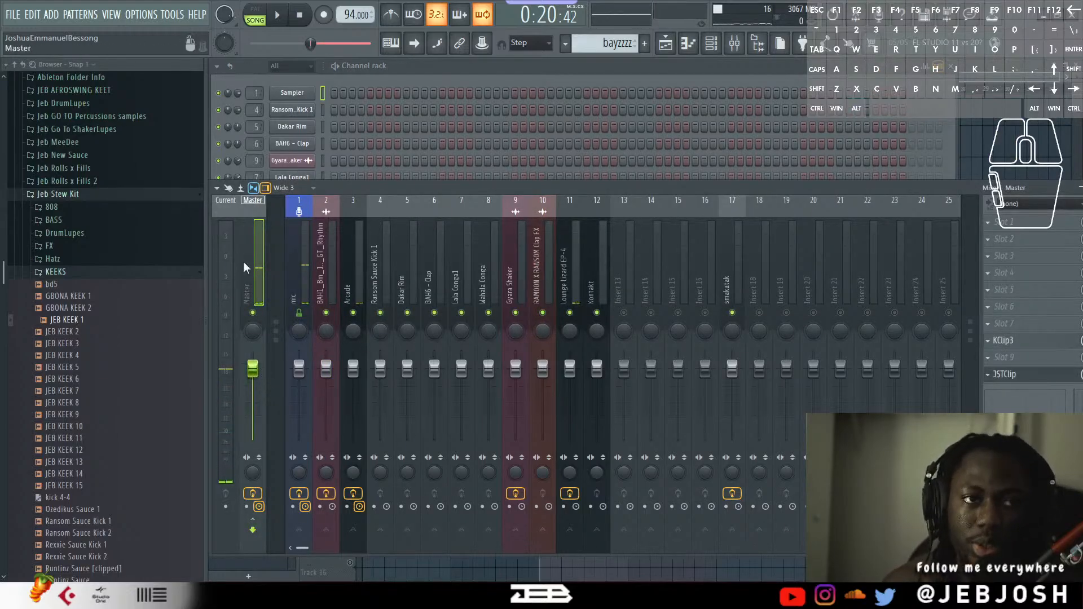
{"action": "left_click", "coordinate": [342, 72]}
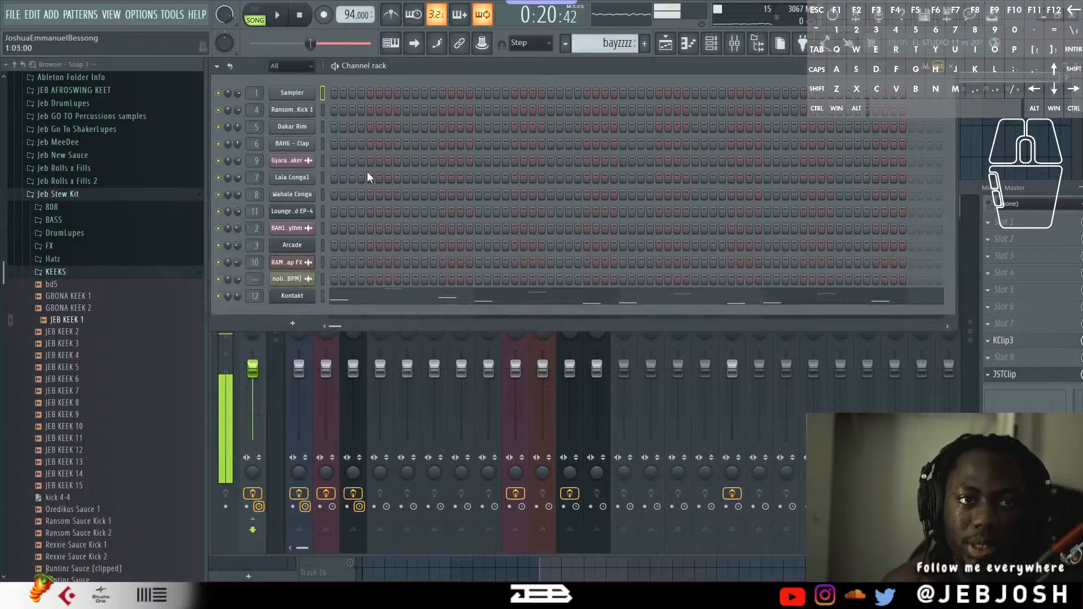
{"action": "left_click", "coordinate": [228, 535]}
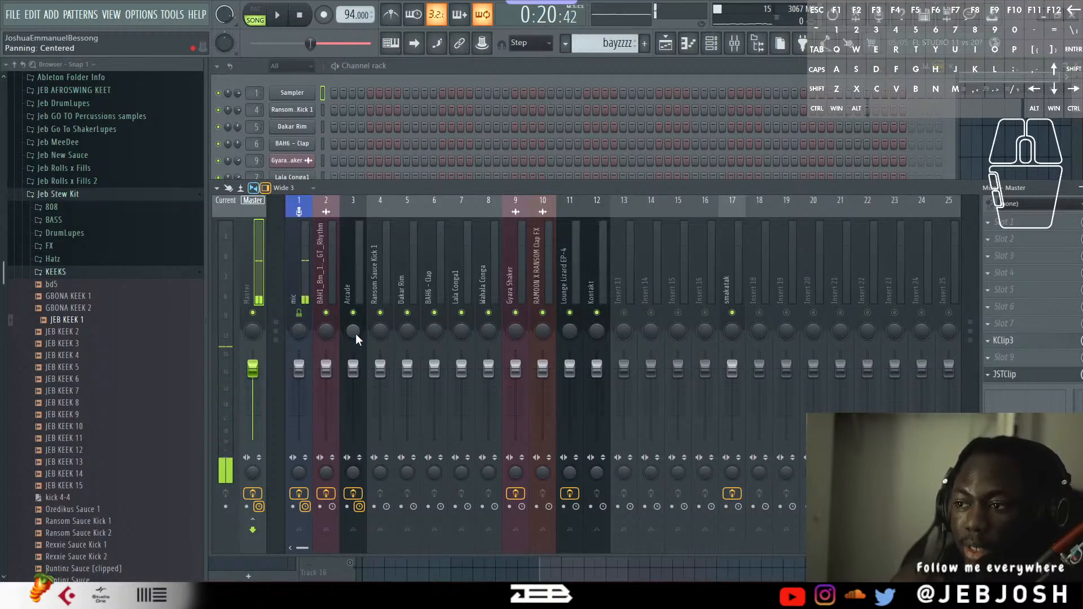
Listen to the BAH1_Bm_116_GT_Rhythm track in the mix and adjust its channel panning, replaying the song to check it.
{"action": "key", "text": "space"}
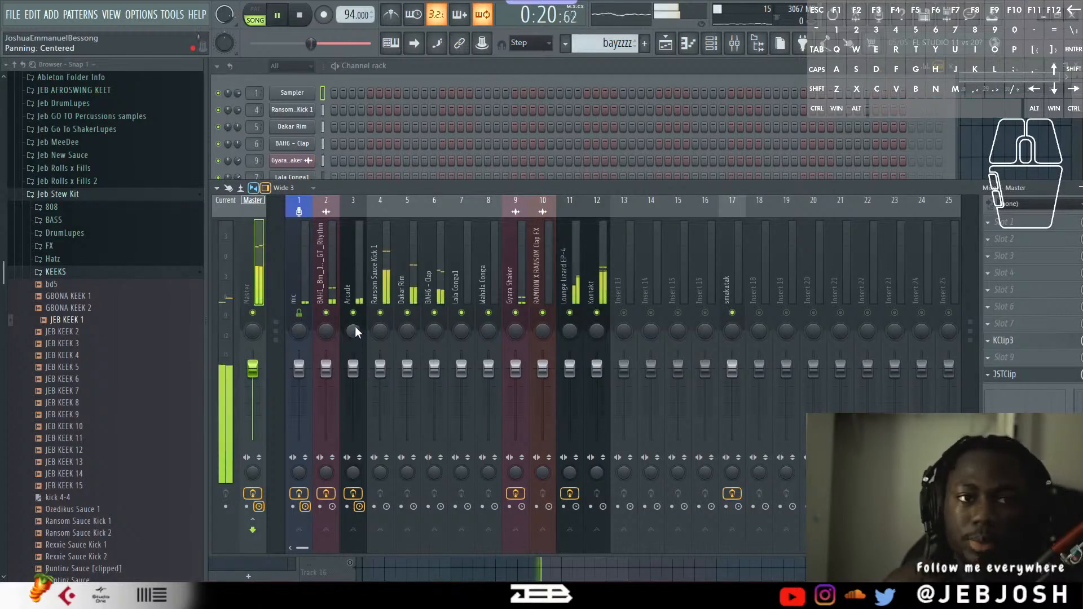
{"action": "left_click", "coordinate": [303, 251]}
{"action": "left_click", "coordinate": [329, 238]}
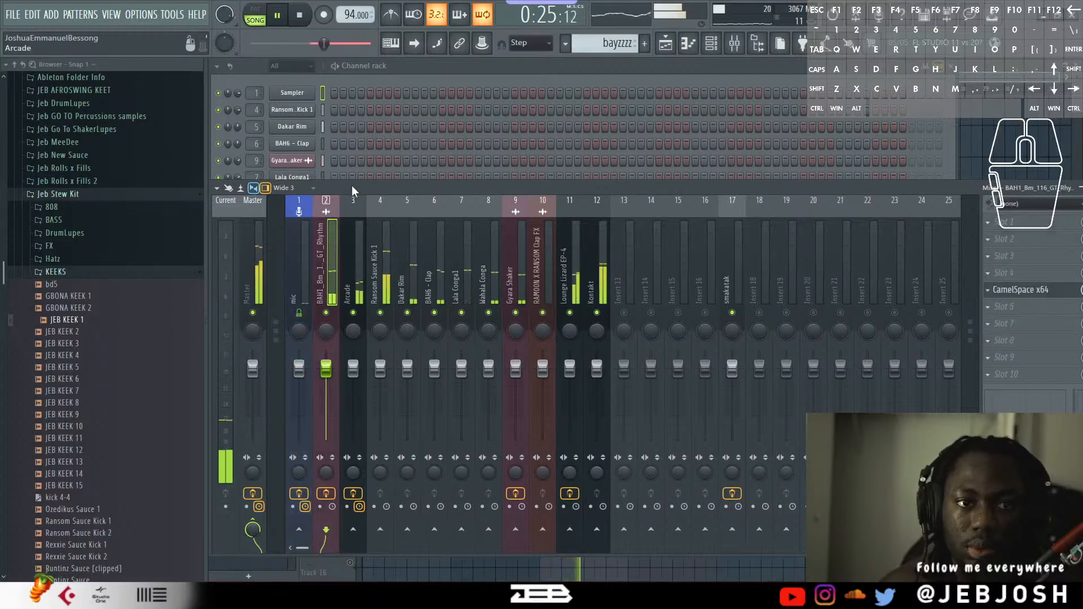
{"action": "left_click", "coordinate": [397, 73]}
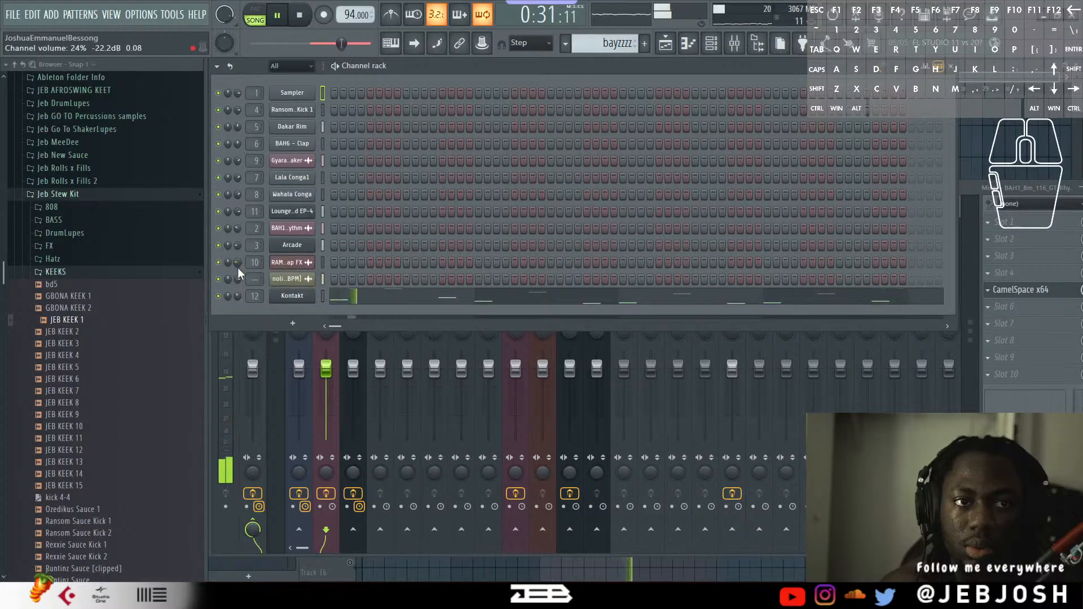
{"action": "key", "text": "space"}
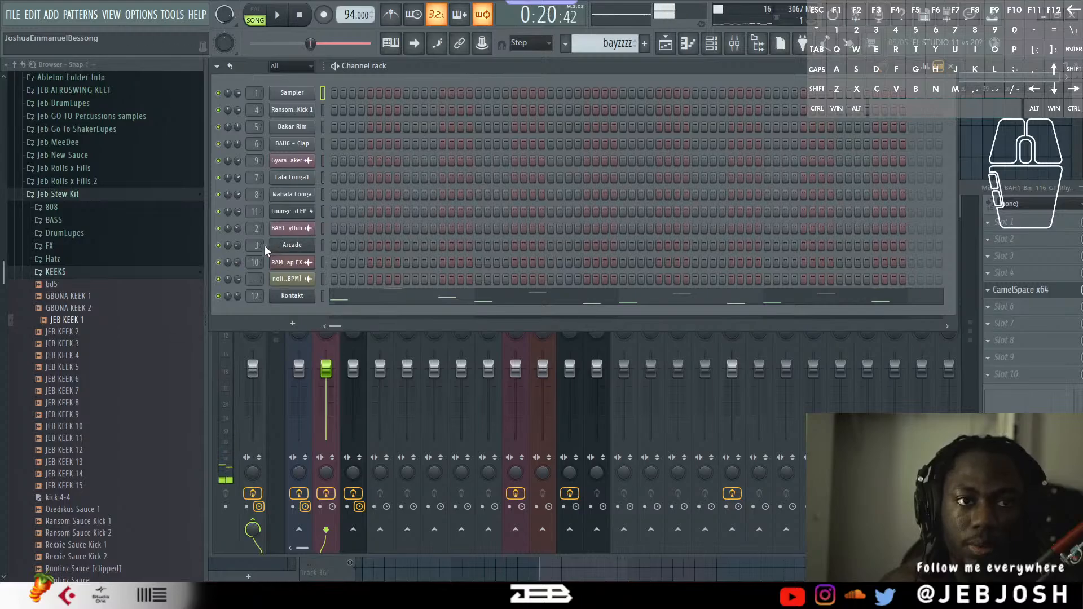
{"action": "mouse_move", "coordinate": [228, 229]}
{"action": "left_mouse_down"}
{"action": "mouse_move", "coordinate": [232, 242]}
{"action": "mouse_move", "coordinate": [228, 232]}
{"action": "left_mouse_up"}
{"action": "key", "text": "space"}
{"action": "key", "text": "space"}
{"action": "key", "text": "space"}
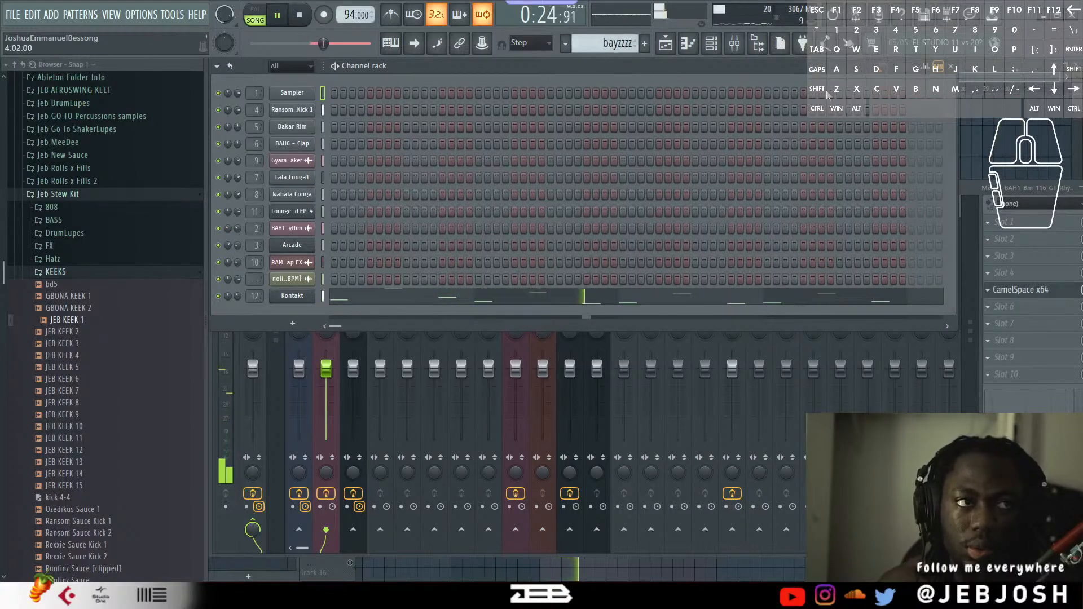
Stop playback, select the Ransom Sauce Kick 1 channel and load JST Clip into Slot 2 of its mixer track.
{"action": "left_click", "coordinate": [1003, 193]}
{"action": "key", "text": "space"}
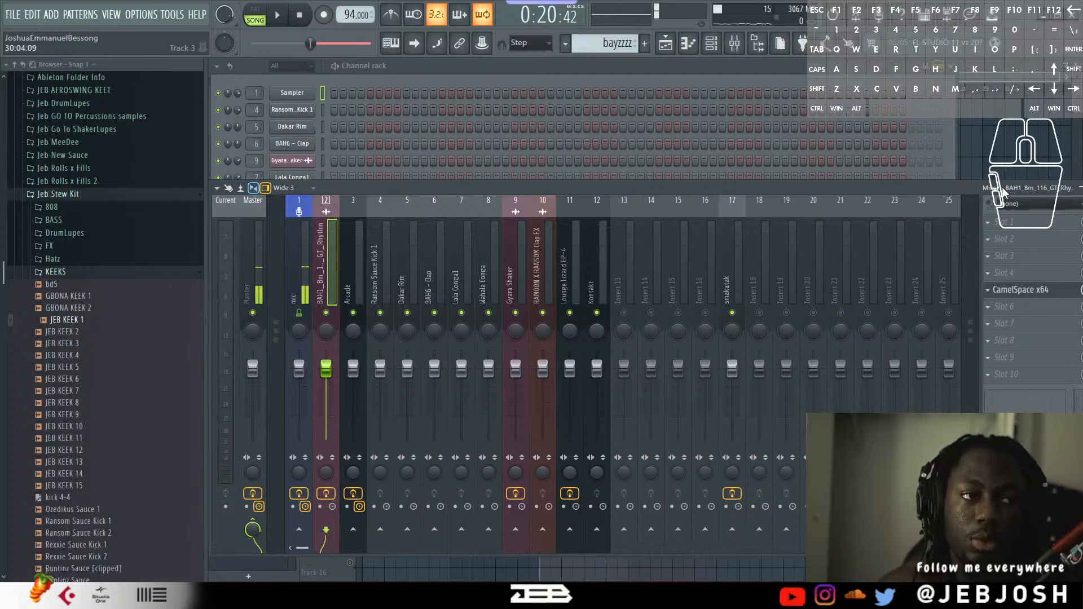
{"action": "left_click", "coordinate": [370, 73]}
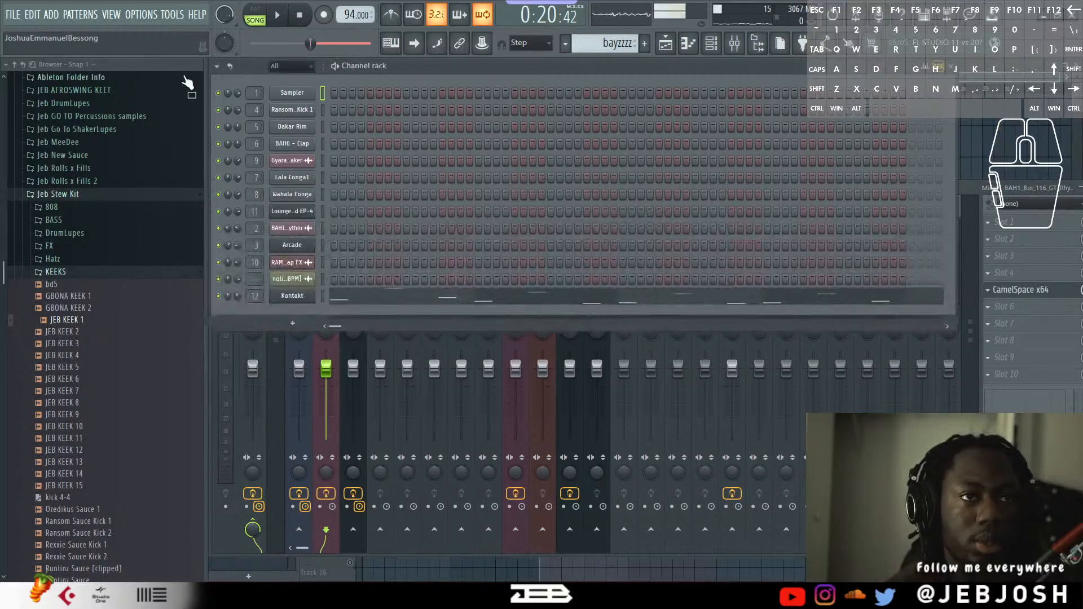
{"action": "left_click", "coordinate": [305, 110]}
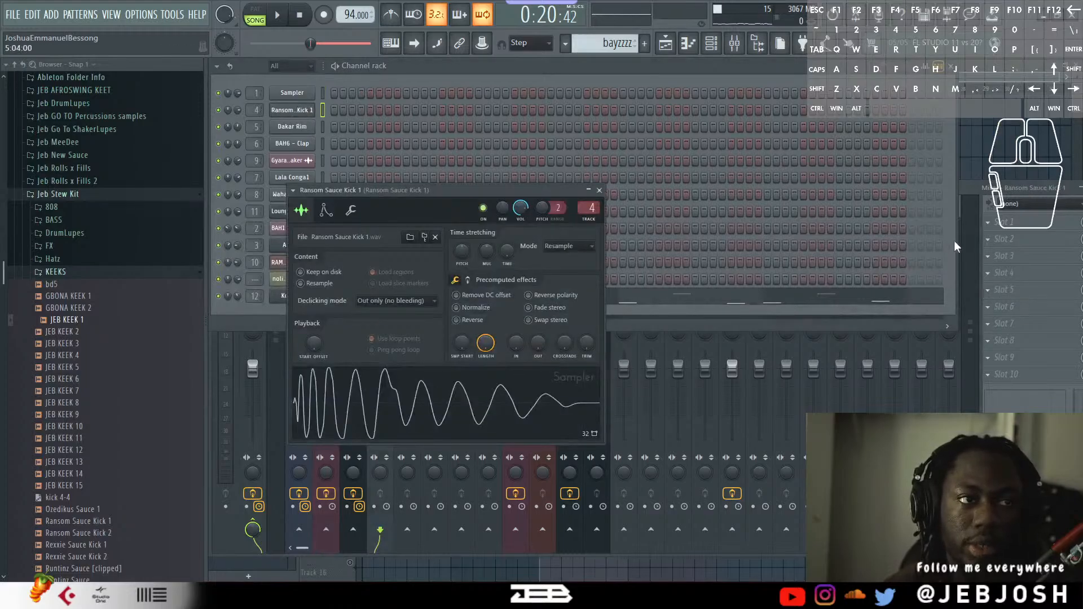
{"action": "left_click", "coordinate": [985, 198]}
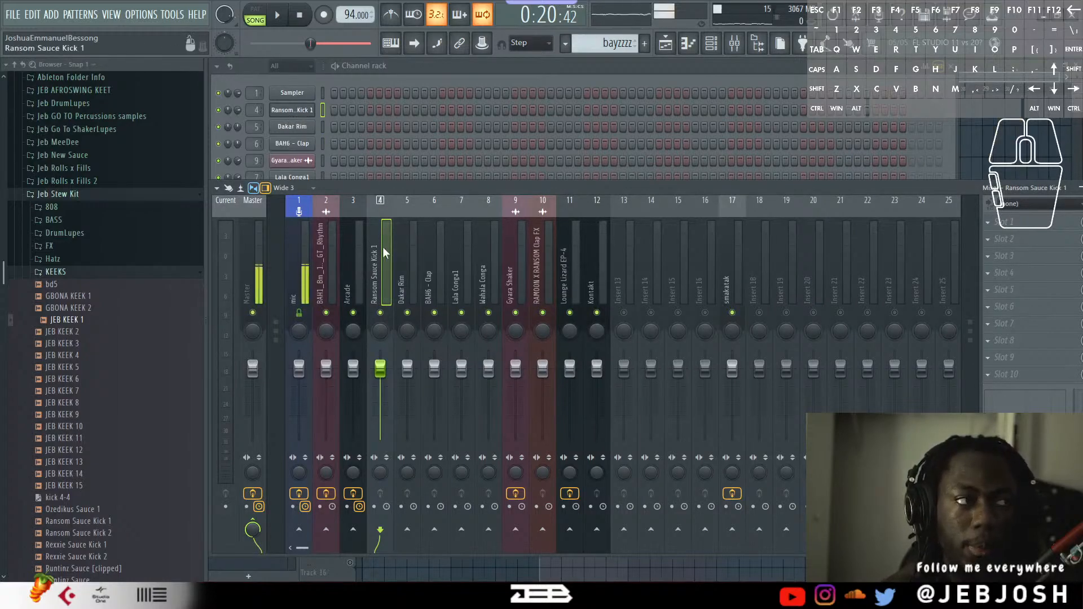
{"action": "left_click", "coordinate": [1008, 251]}
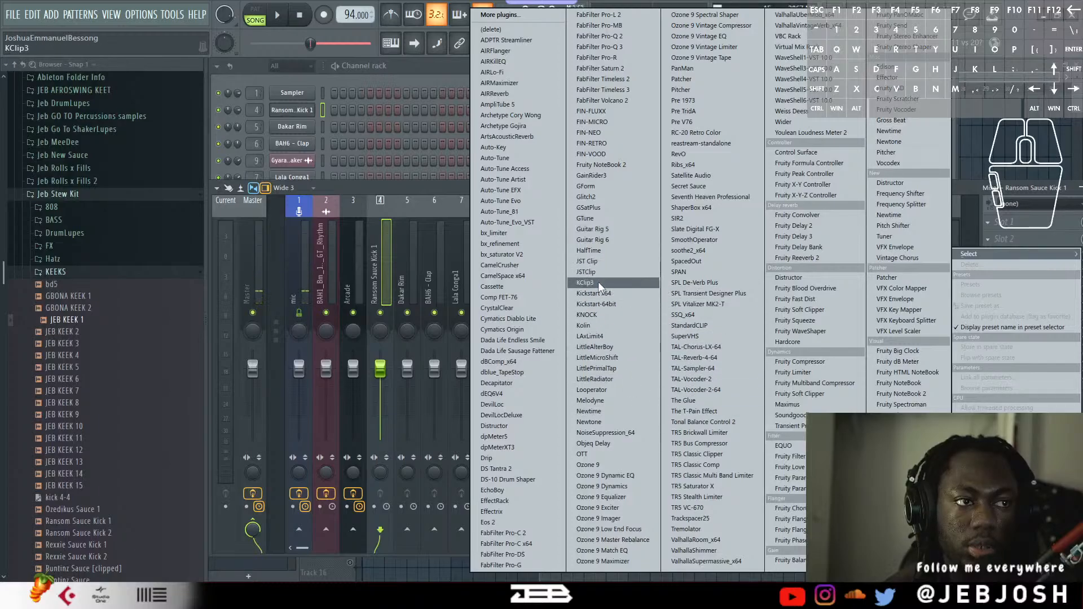
{"action": "left_click", "coordinate": [604, 262]}
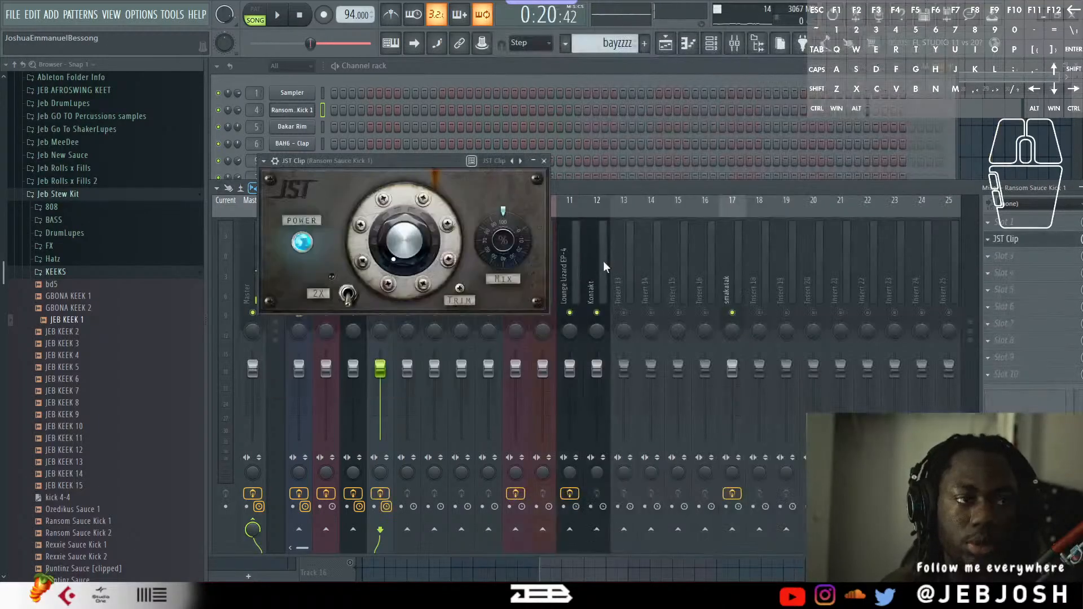
Turn up the main clipping knob of JST Clip and solo the Ransom Sauce Kick 1 mixer track while the song plays.
{"action": "left_click_drag", "start_coordinate": [400, 156], "coordinate": [765, 191]}
{"action": "left_click_drag", "start_coordinate": [768, 275], "coordinate": [794, 32]}
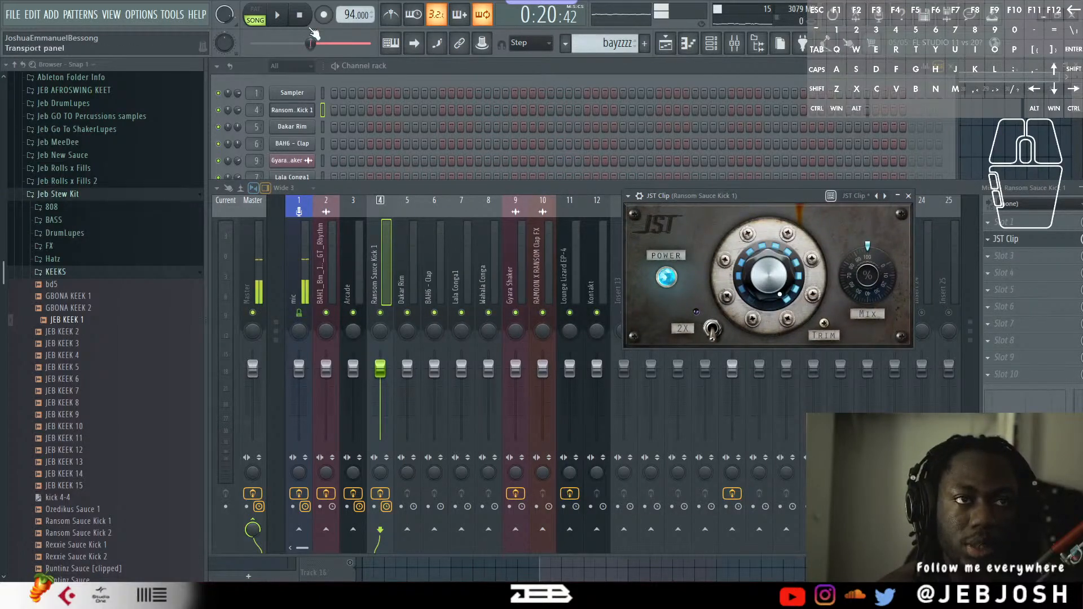
{"action": "left_click", "coordinate": [291, 22]}
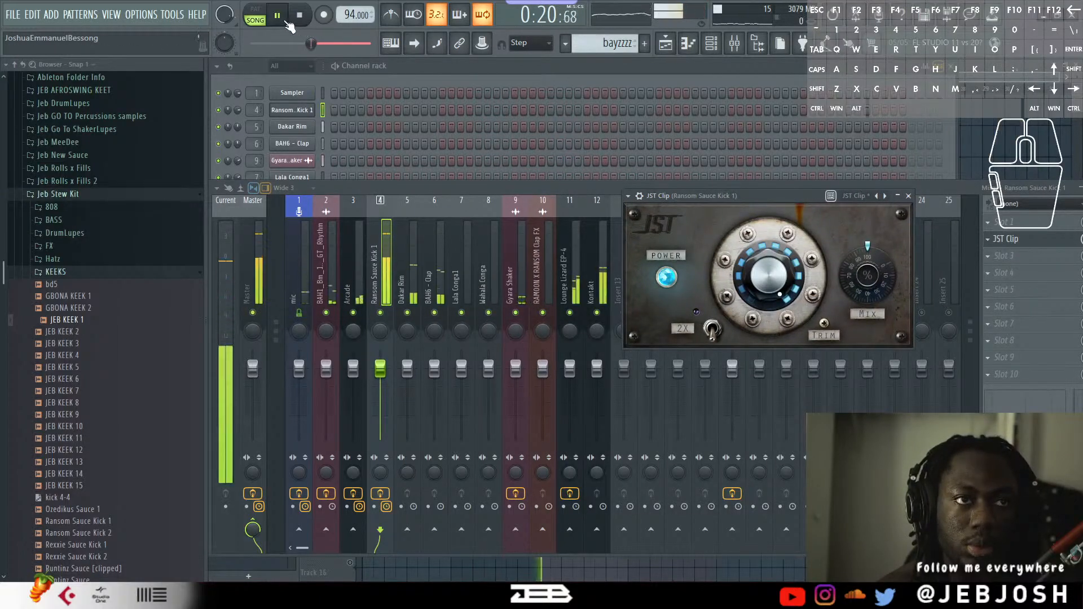
{"action": "right_click", "coordinate": [382, 312]}
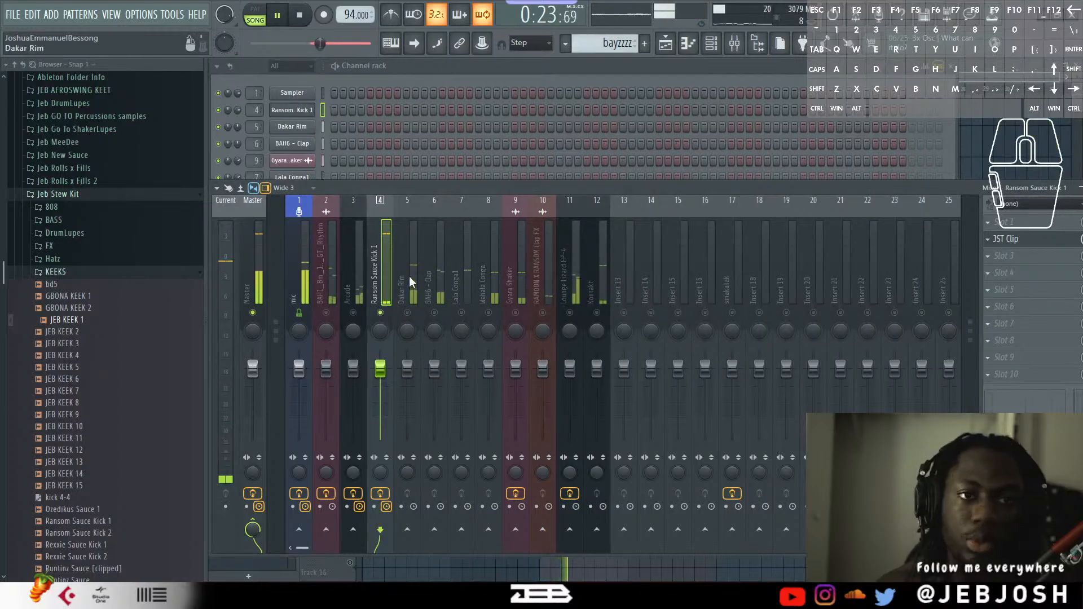
{"action": "left_click", "coordinate": [1051, 240]}
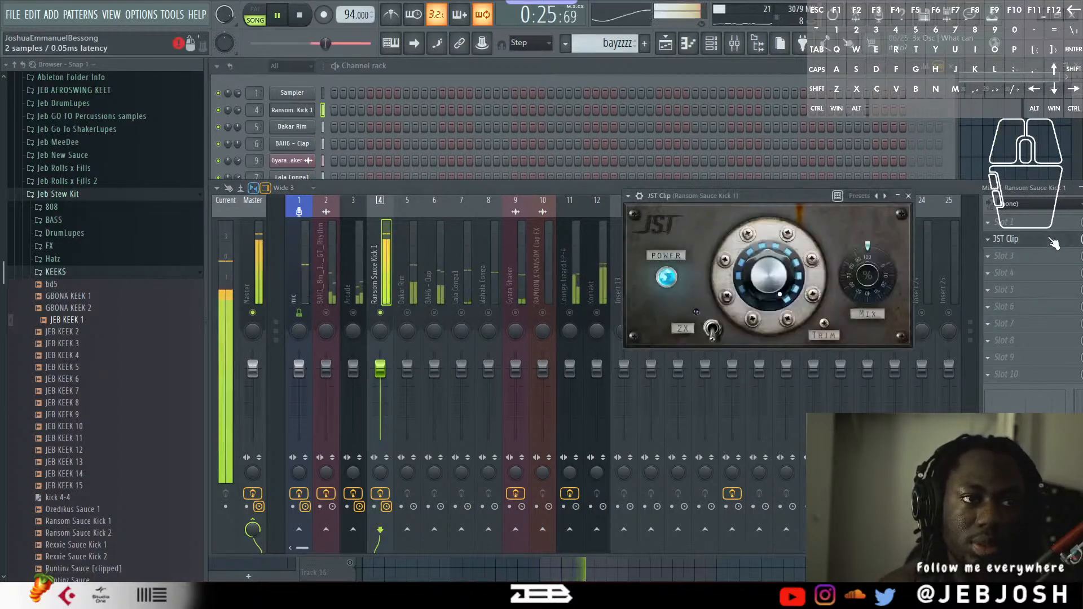
Lower the Ransom Sauce Kick 1 channel volume to about 51% during playback, stop, reset it to its default and replay.
{"action": "left_click", "coordinate": [778, 261]}
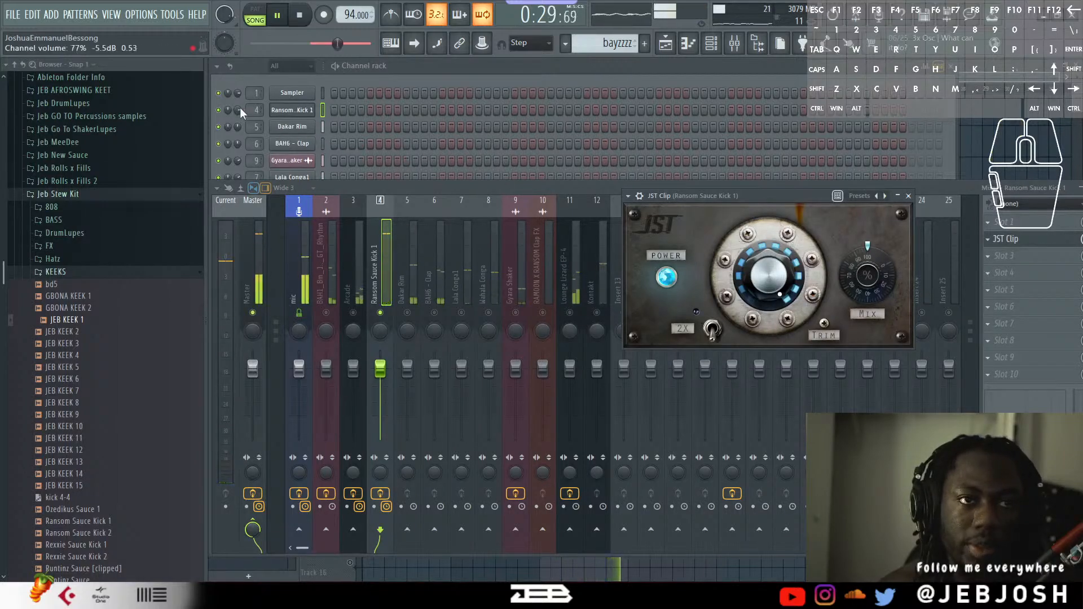
{"action": "left_click_drag", "start_coordinate": [239, 111], "coordinate": [239, 113]}
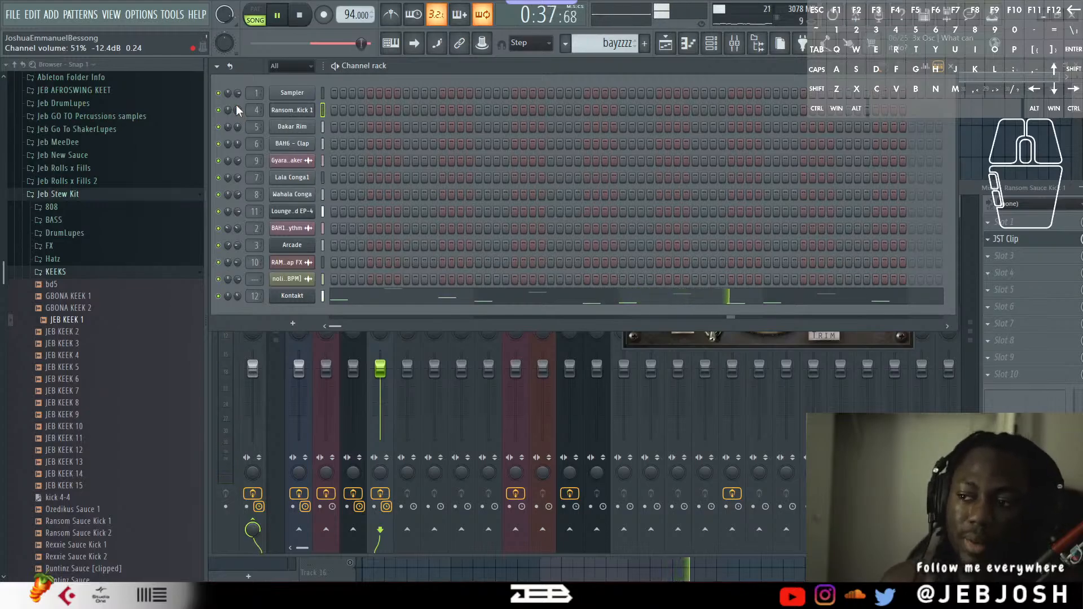
{"action": "key", "text": "F9"}
{"action": "key", "text": "space"}
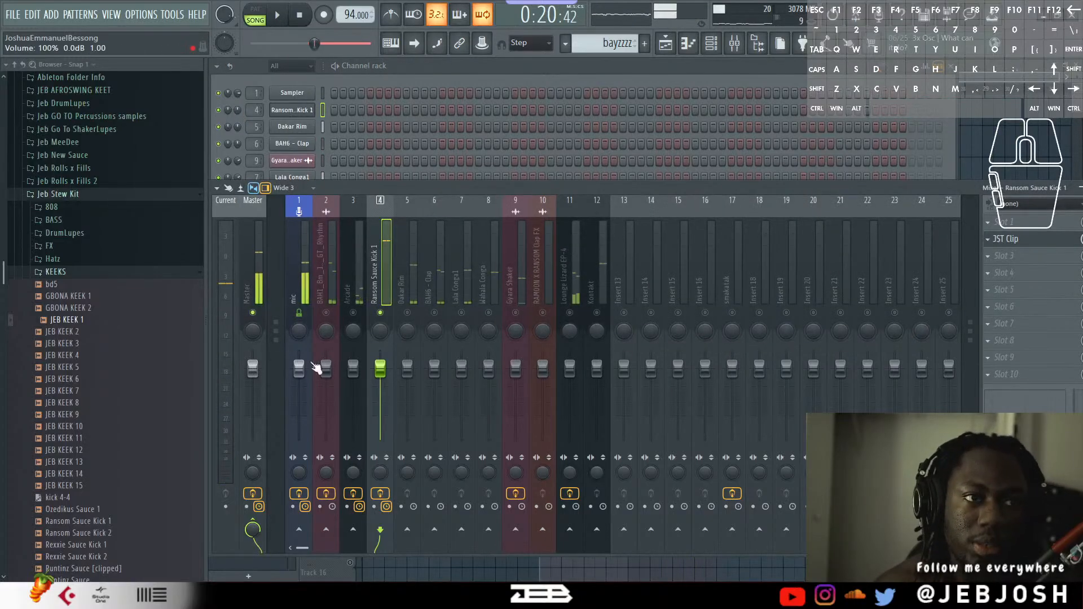
{"action": "left_click", "coordinate": [237, 112], "text": "alt"}
{"action": "key", "text": "space"}
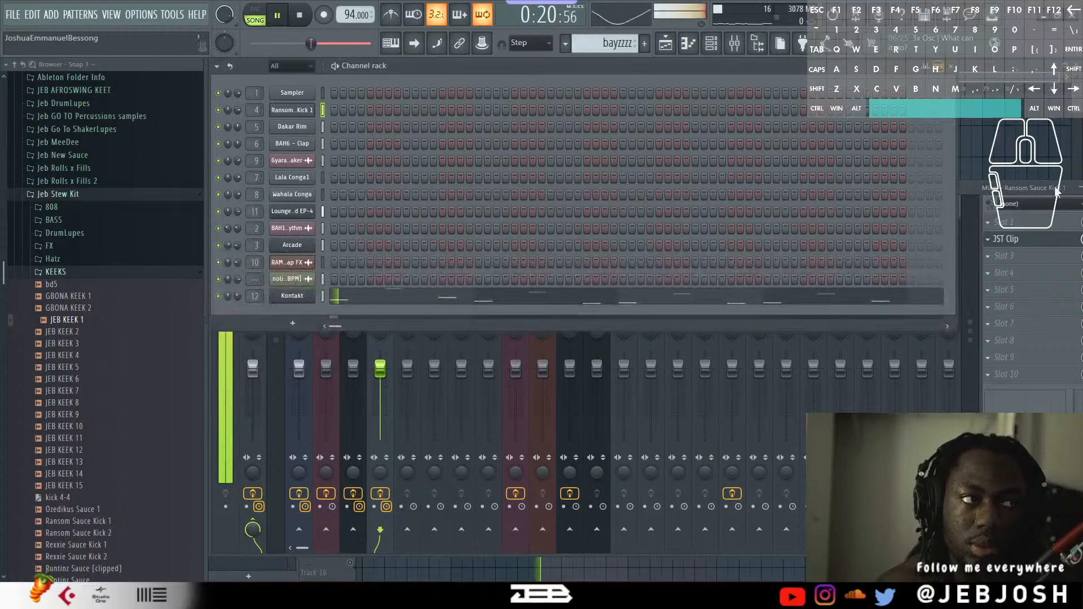
Lower the Ransom Sauce Kick 1 mixer fader to -17.0 dB during playback, stop, raise it to -2.8 dB and replay.
{"action": "key", "text": "F9"}
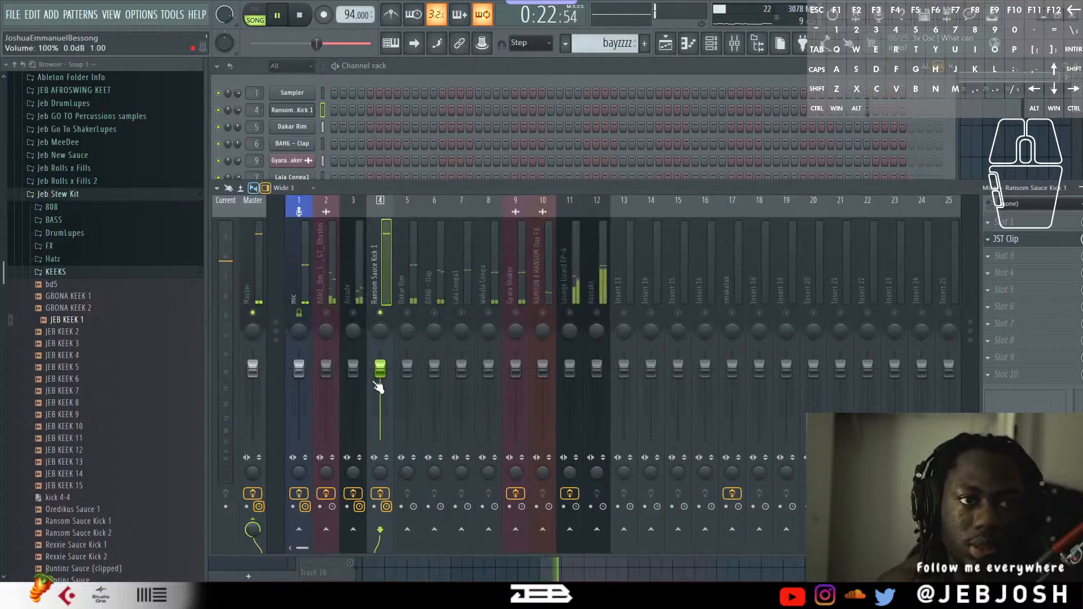
{"action": "left_click_drag", "start_coordinate": [380, 369], "coordinate": [384, 418]}
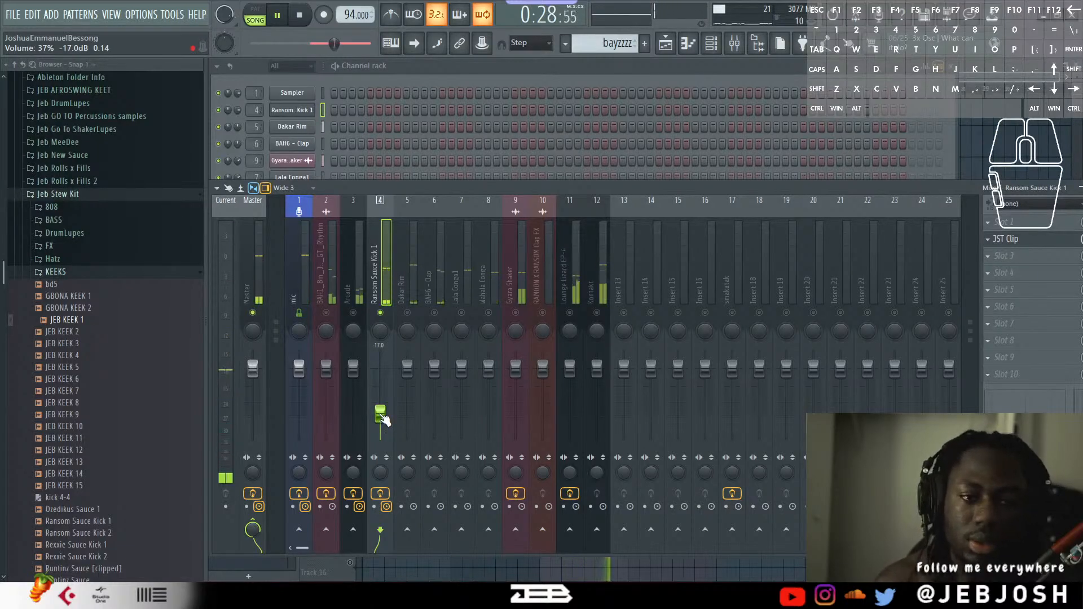
{"action": "left_click", "coordinate": [299, 312]}
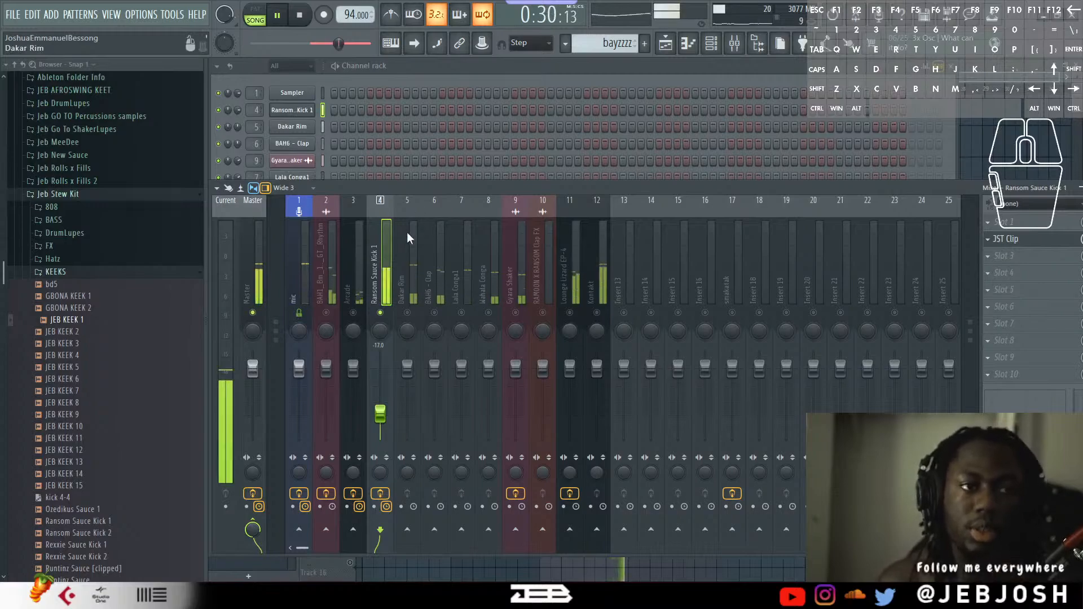
{"action": "key", "text": "space"}
{"action": "left_click_drag", "start_coordinate": [380, 413], "coordinate": [380, 377]}
{"action": "key", "text": "space"}
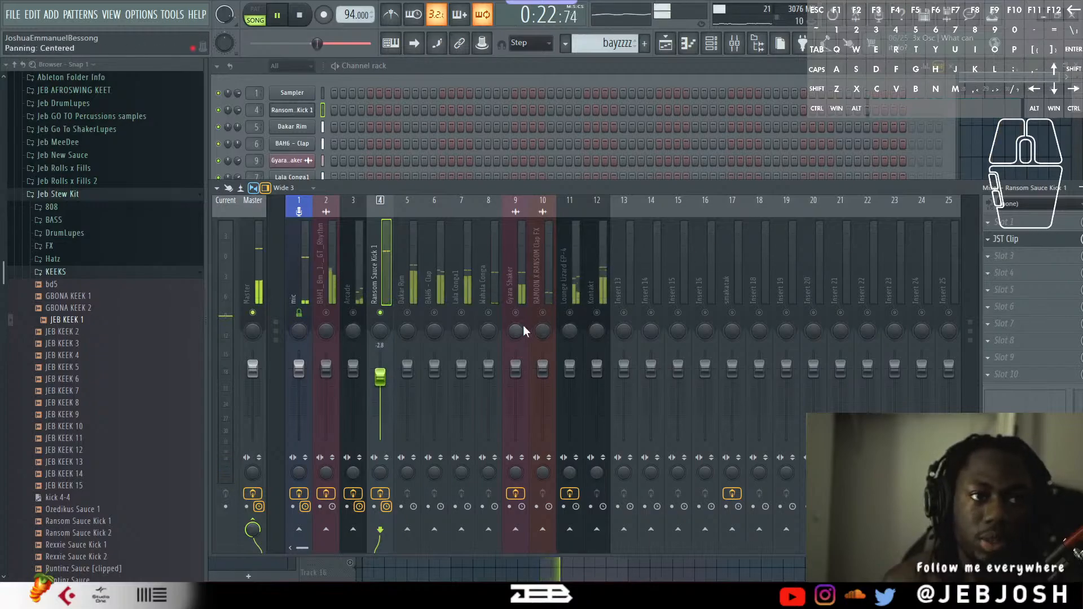
Adjust the Ransom Sauce Kick 1 channel volume during playback, stop the song and reset the kick's mixer fader to 0.0 dB.
{"action": "left_click", "coordinate": [238, 110]}
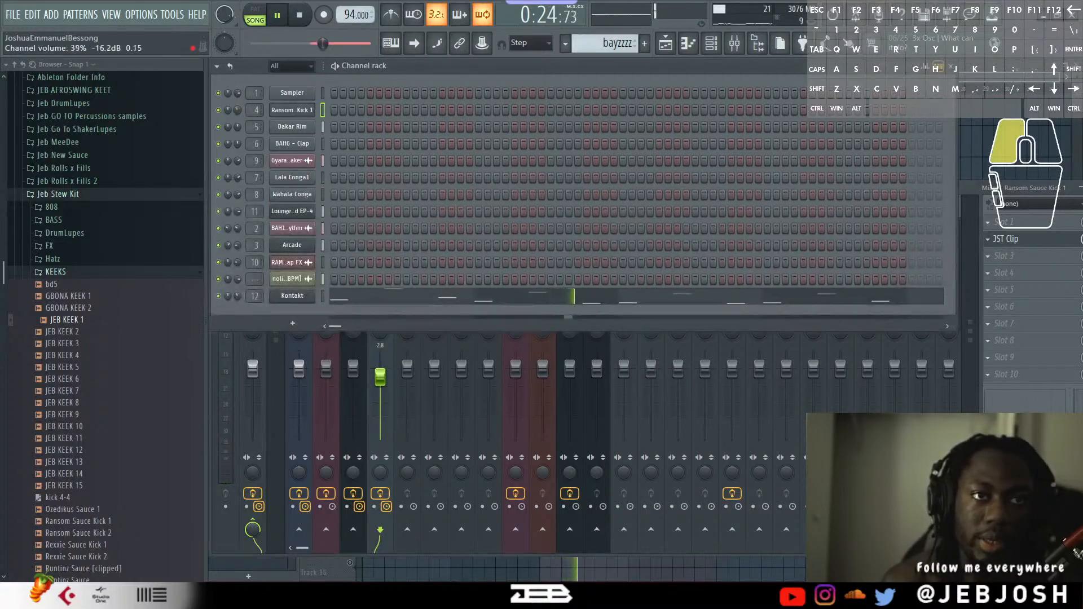
{"action": "left_click_drag", "start_coordinate": [240, 107], "coordinate": [240, 106]}
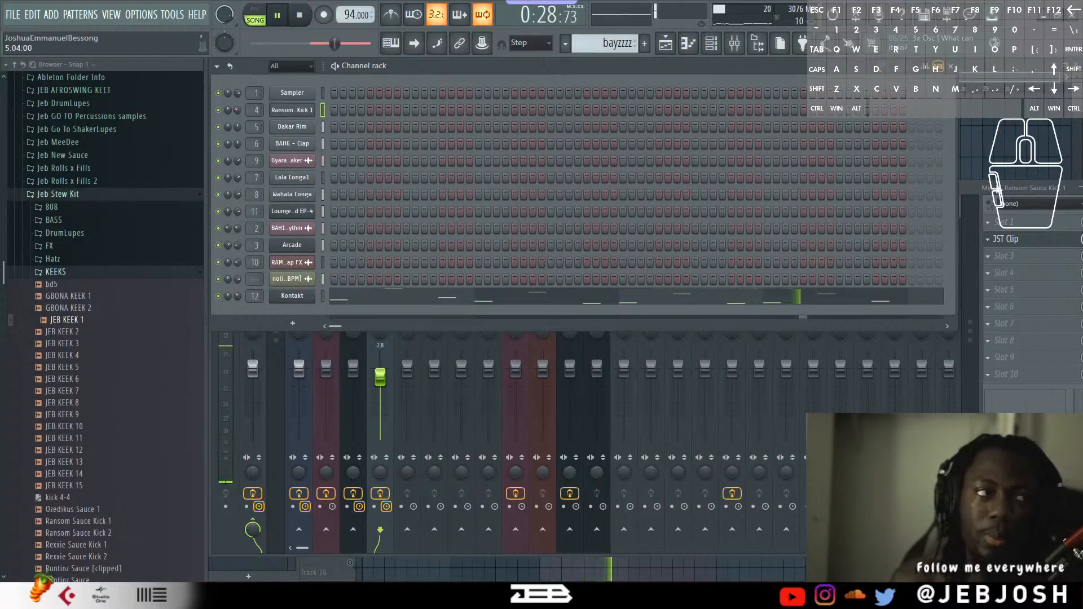
{"action": "key", "text": "space"}
{"action": "left_click", "coordinate": [992, 185]}
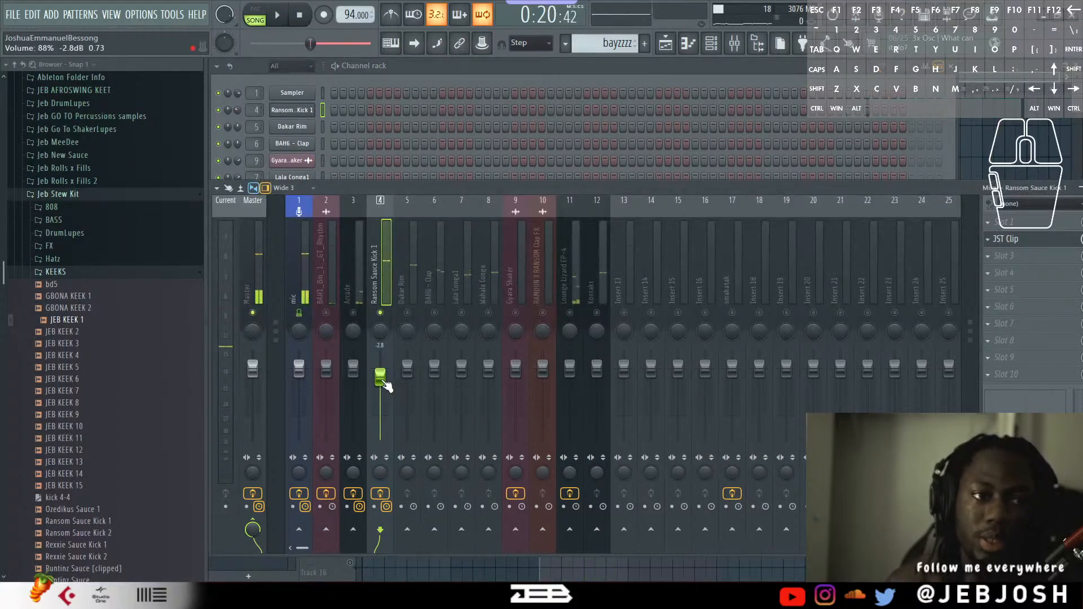
{"action": "left_click", "coordinate": [387, 386], "text": "alt"}
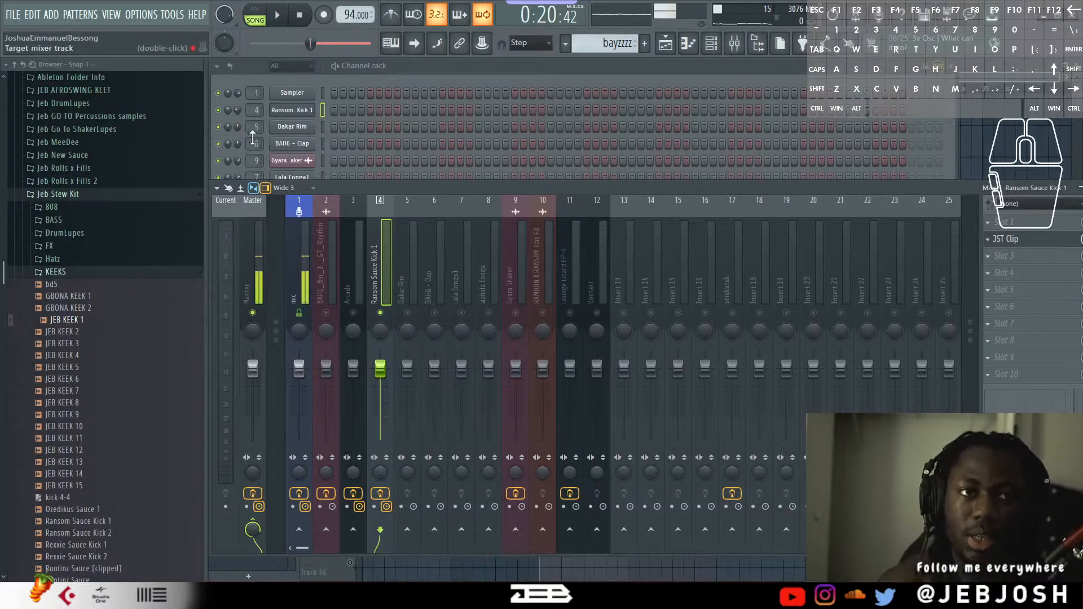
Reposition the mixer window over the channel rack and unsolo the Ransom Sauce Kick 1 mixer track.
{"action": "left_click", "coordinate": [232, 110]}
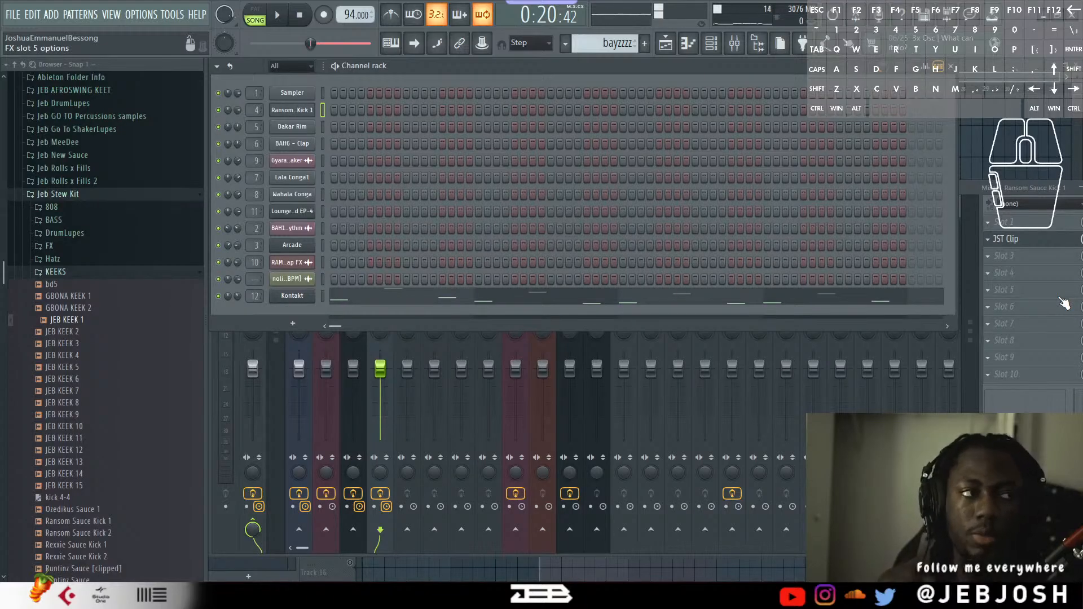
{"action": "left_click_drag", "start_coordinate": [1020, 192], "coordinate": [835, 199]}
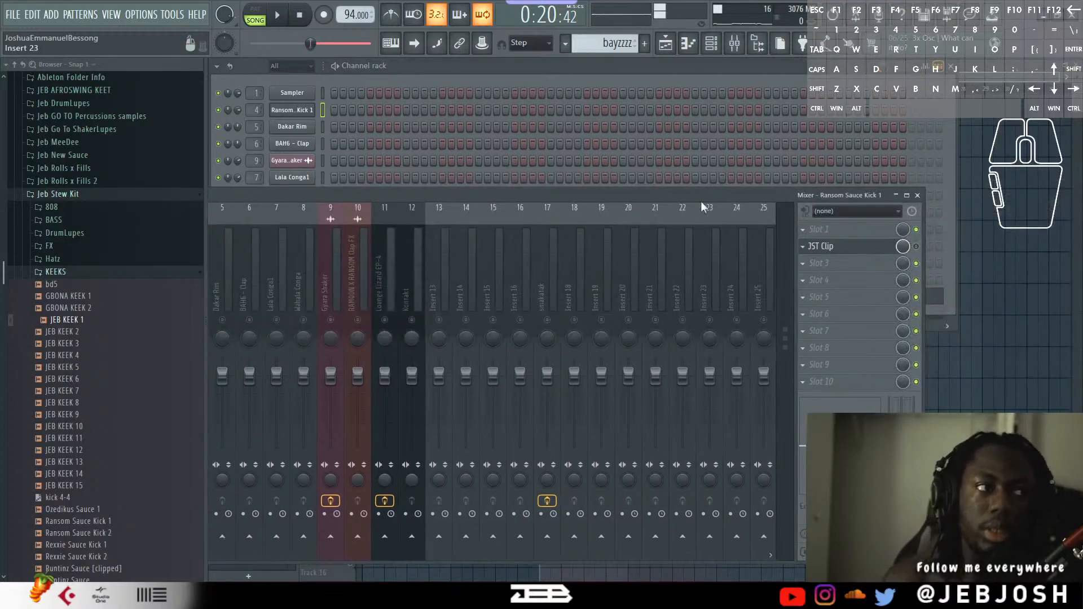
{"action": "left_click_drag", "start_coordinate": [622, 195], "coordinate": [872, 177]}
{"action": "right_click", "coordinate": [446, 299]}
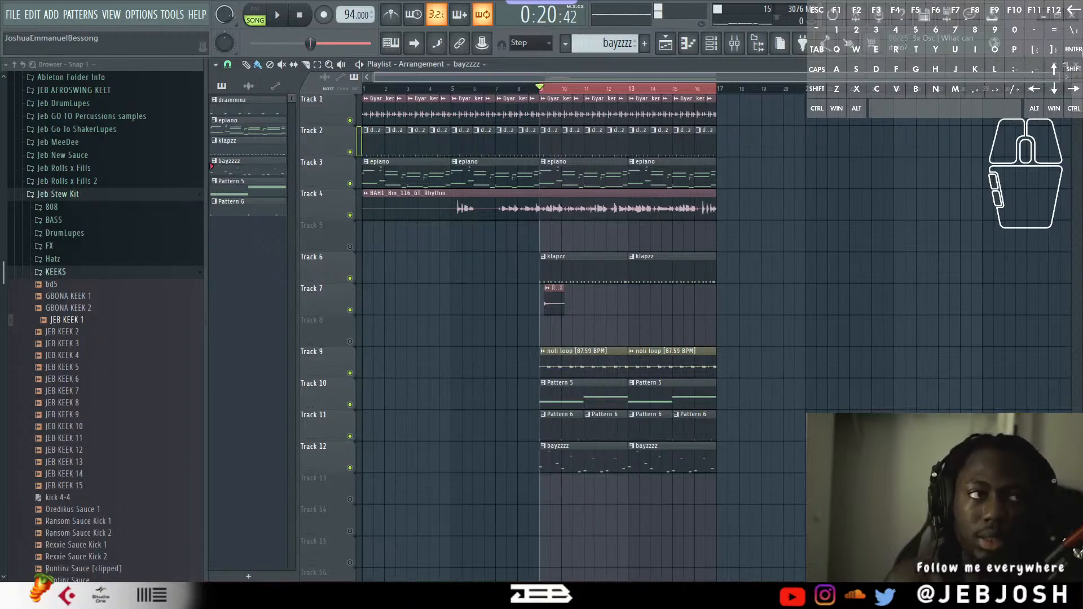
Close the Playlist, switch the channel rack to Pattern 5 and open the Arcade channel's instrument.
{"action": "left_click", "coordinate": [1076, 65]}
{"action": "left_click", "coordinate": [407, 71]}
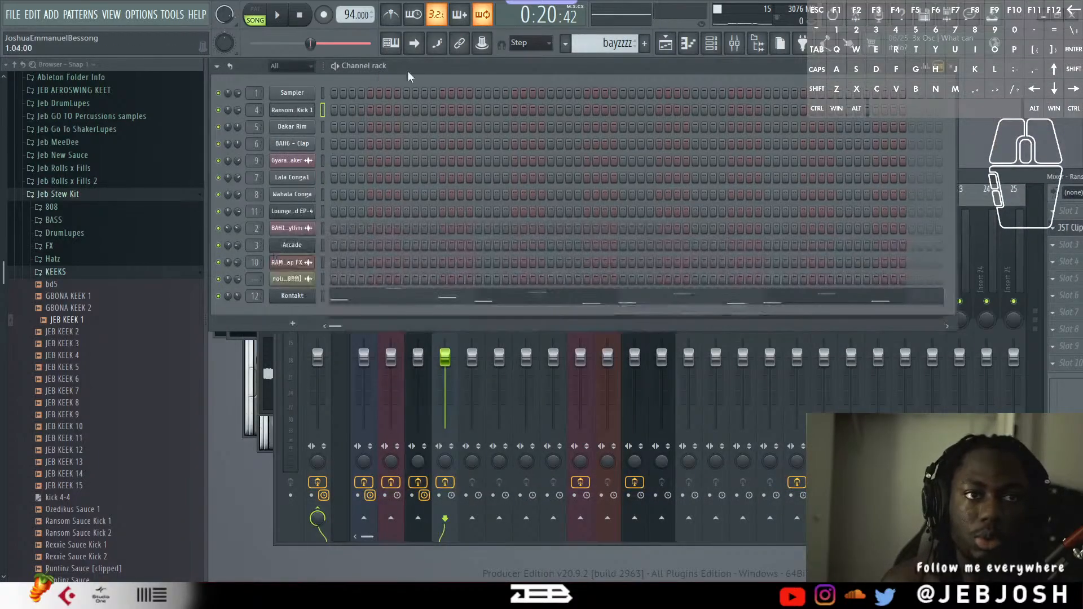
{"action": "left_click", "coordinate": [566, 45]}
{"action": "left_click", "coordinate": [584, 66]}
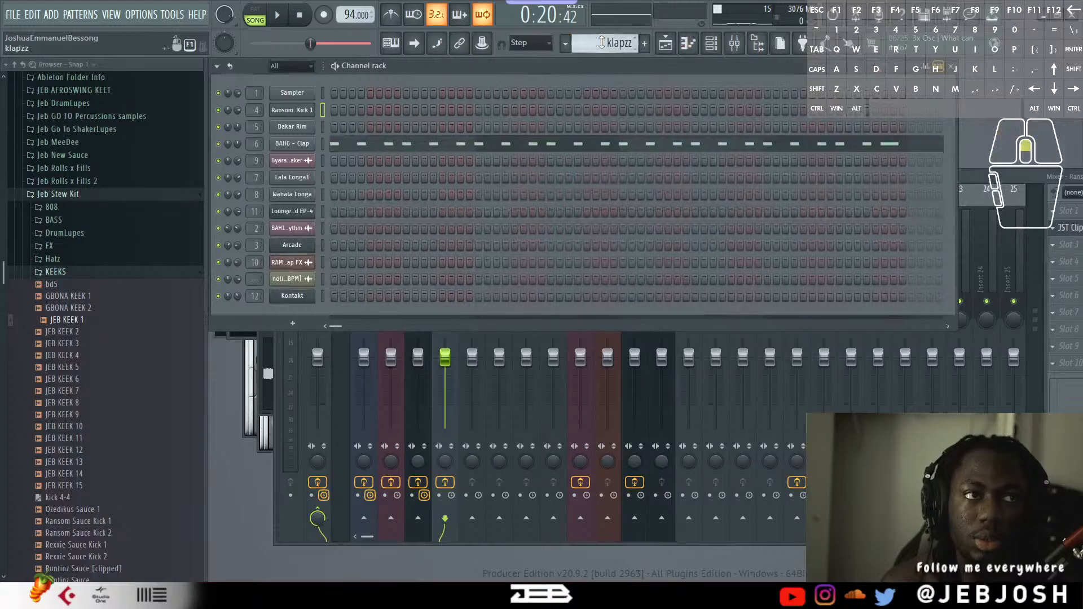
{"action": "scroll", "coordinate": [602, 43], "scroll_direction": "down", "scroll_amount": 2}
{"action": "left_click", "coordinate": [290, 248]}
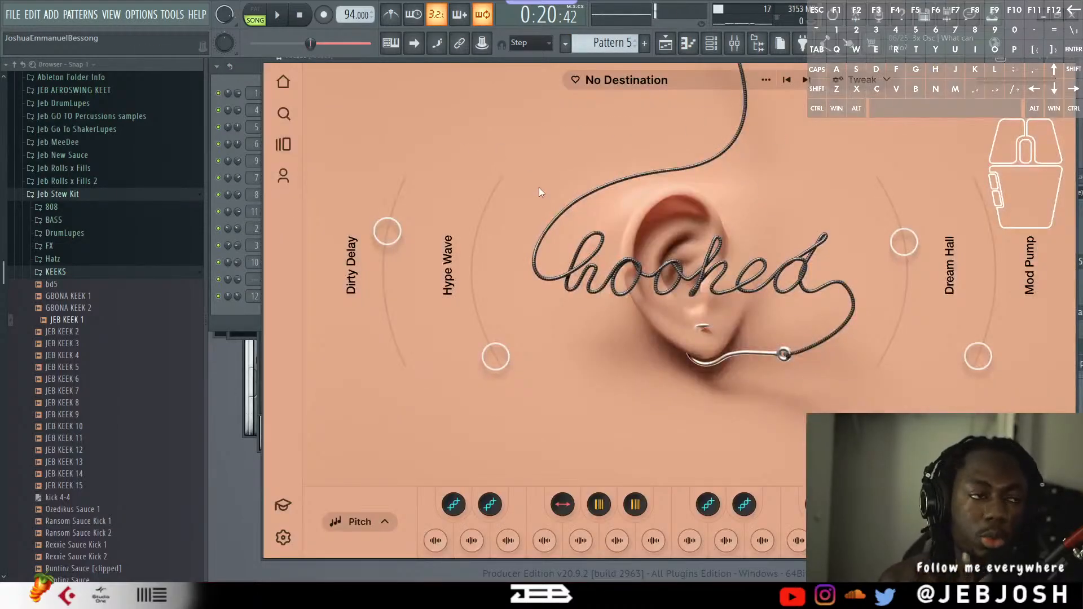
Bring back the channel rack and mixer and play the song briefly to watch all the track levels.
{"action": "left_click", "coordinate": [242, 310]}
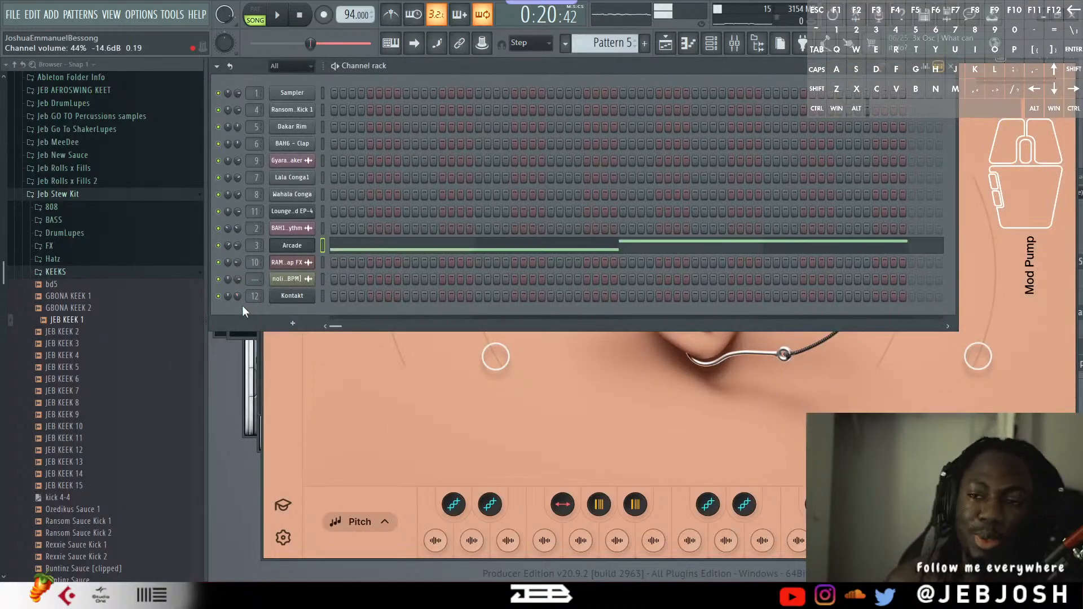
{"action": "key", "text": "space"}
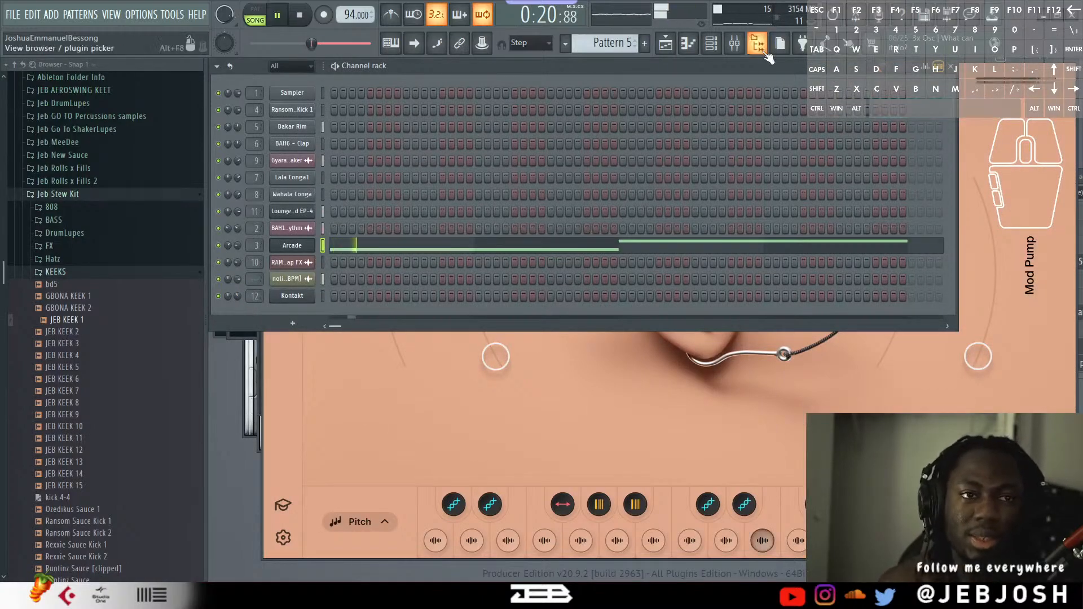
{"action": "left_click", "coordinate": [733, 44]}
{"action": "key", "text": "space"}
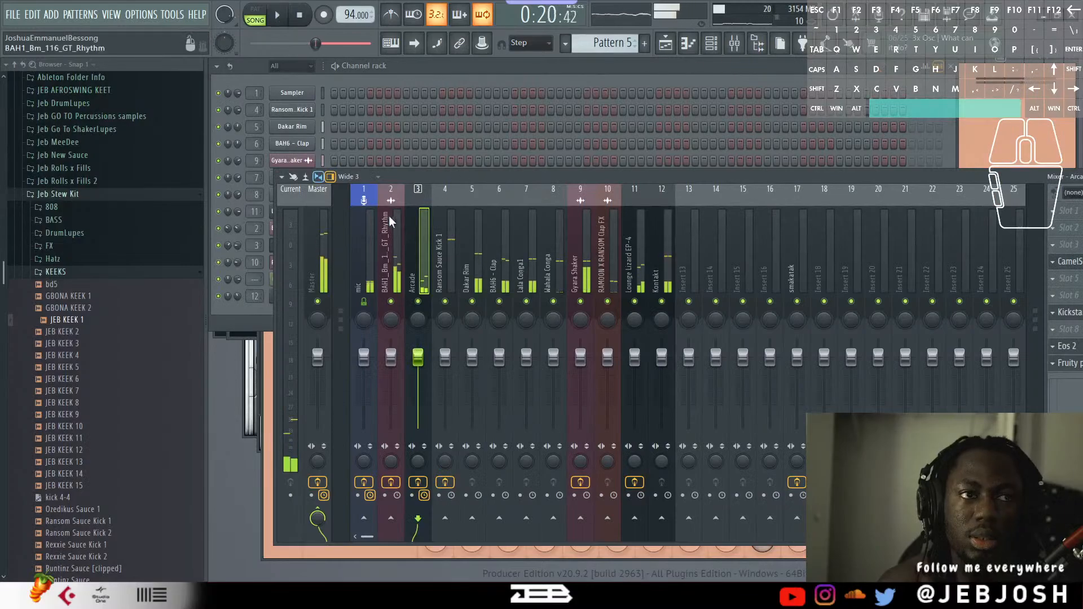
Open KClip3 on the Master mixer track, reposition its window and link its In and Out gains.
{"action": "left_click_drag", "start_coordinate": [788, 182], "coordinate": [672, 162]}
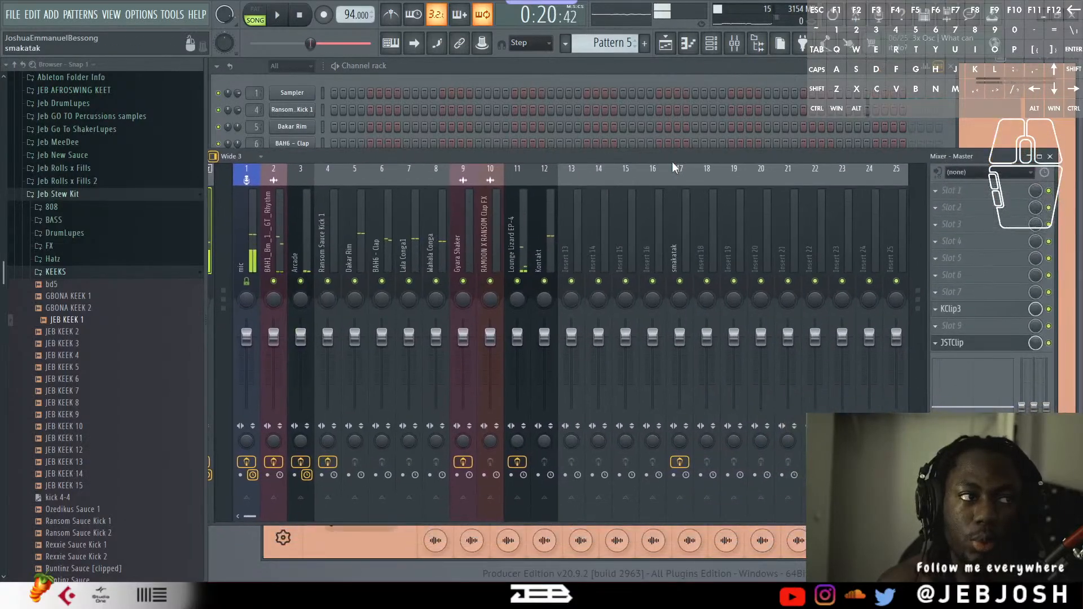
{"action": "left_click", "coordinate": [1015, 225]}
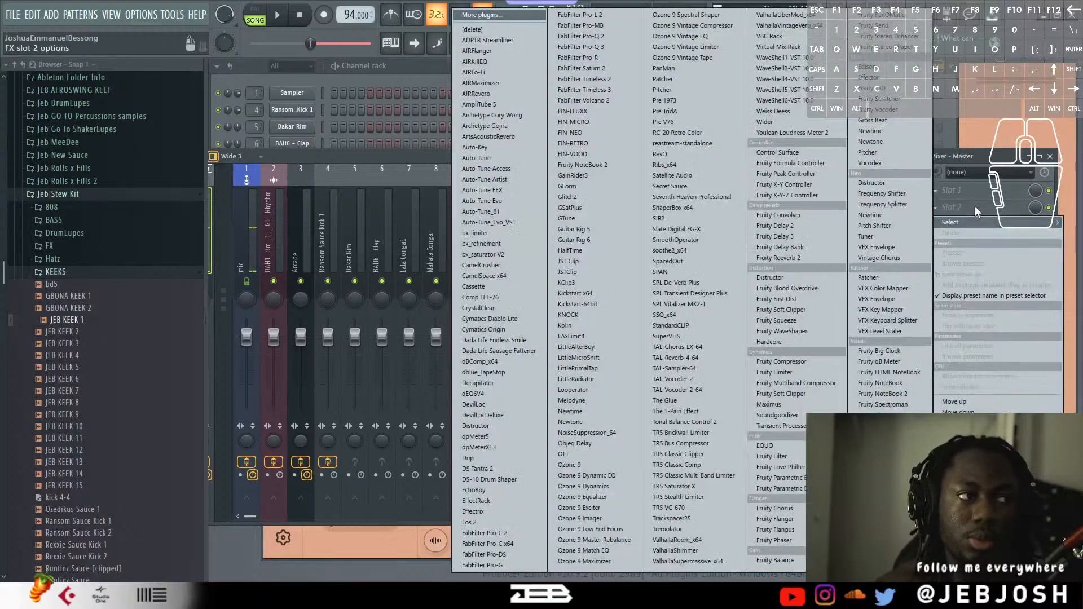
{"action": "left_click", "coordinate": [969, 161]}
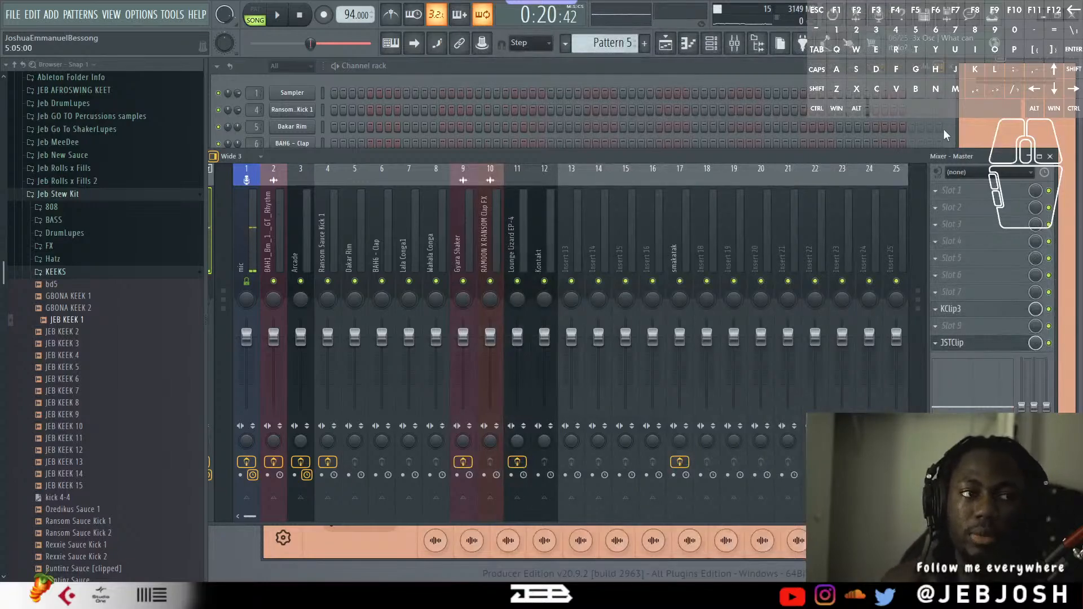
{"action": "left_click", "coordinate": [966, 311]}
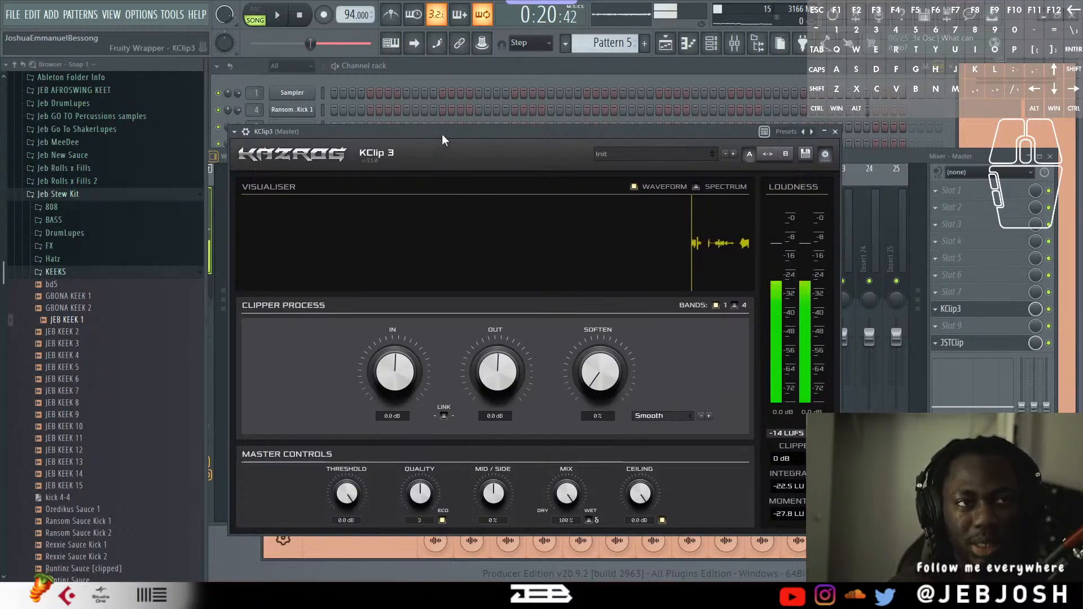
{"action": "left_click_drag", "start_coordinate": [442, 134], "coordinate": [477, 87]}
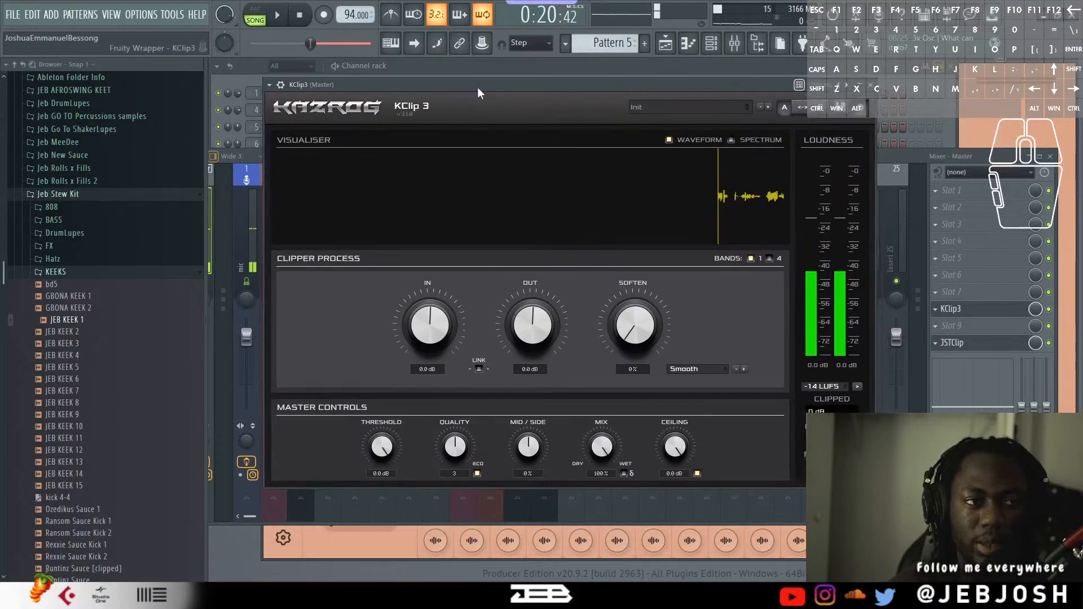
{"action": "left_click", "coordinate": [479, 370]}
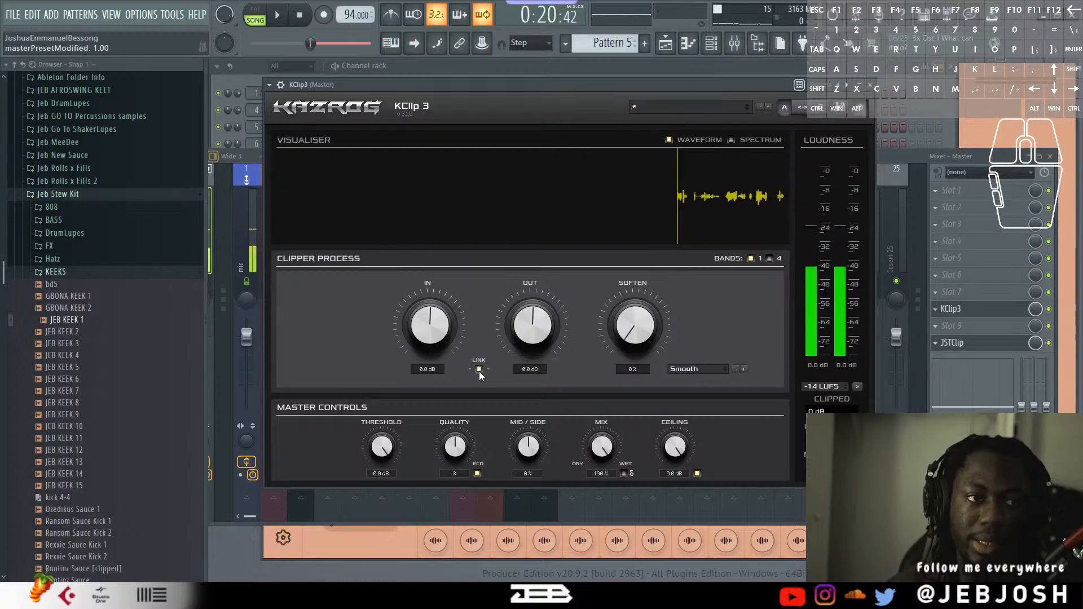
Restore the Playlist to a smaller window and play the song briefly with KClip3 in front to watch its visualiser.
{"action": "left_click", "coordinate": [666, 43]}
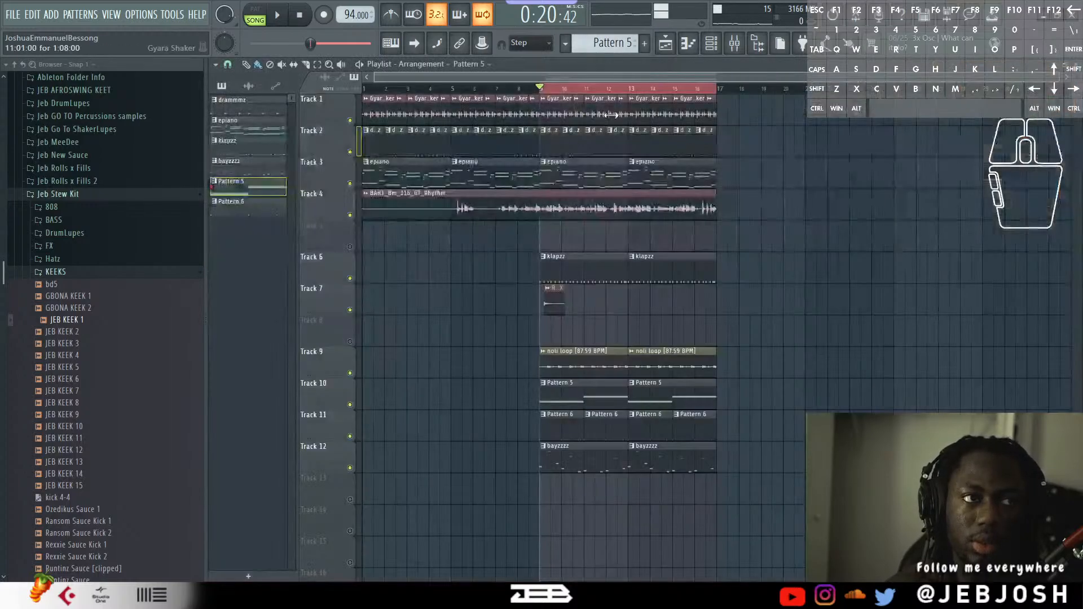
{"action": "left_click", "coordinate": [1065, 64]}
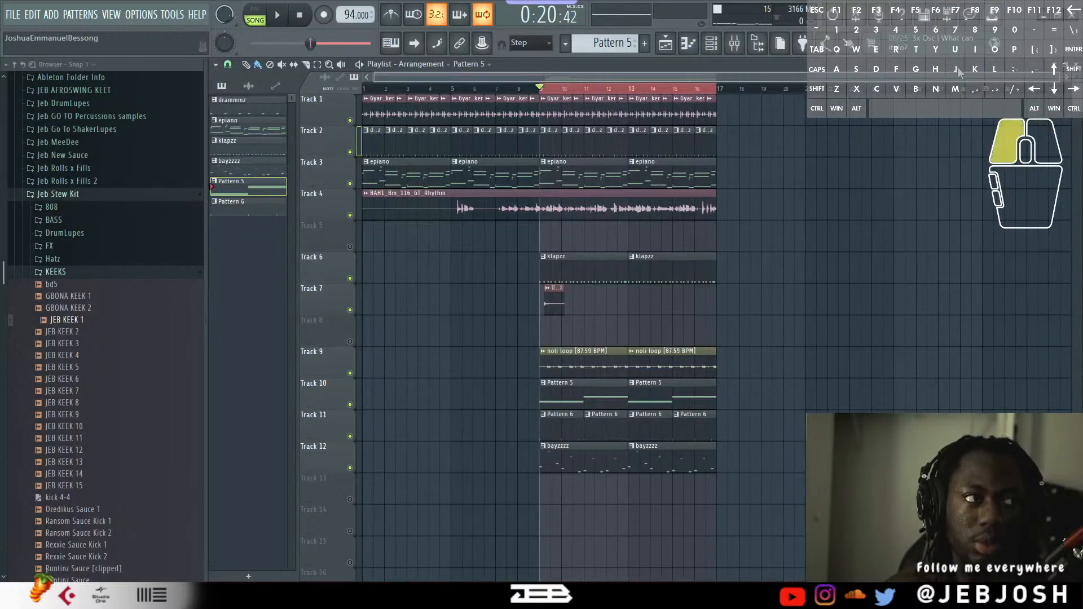
{"action": "key", "text": "space"}
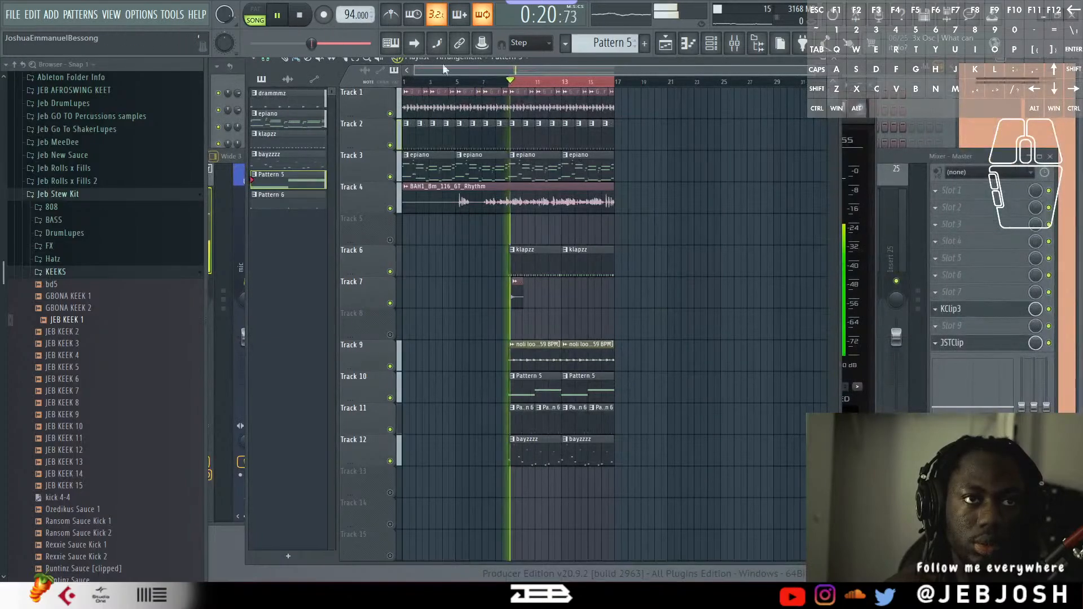
{"action": "left_click", "coordinate": [863, 164]}
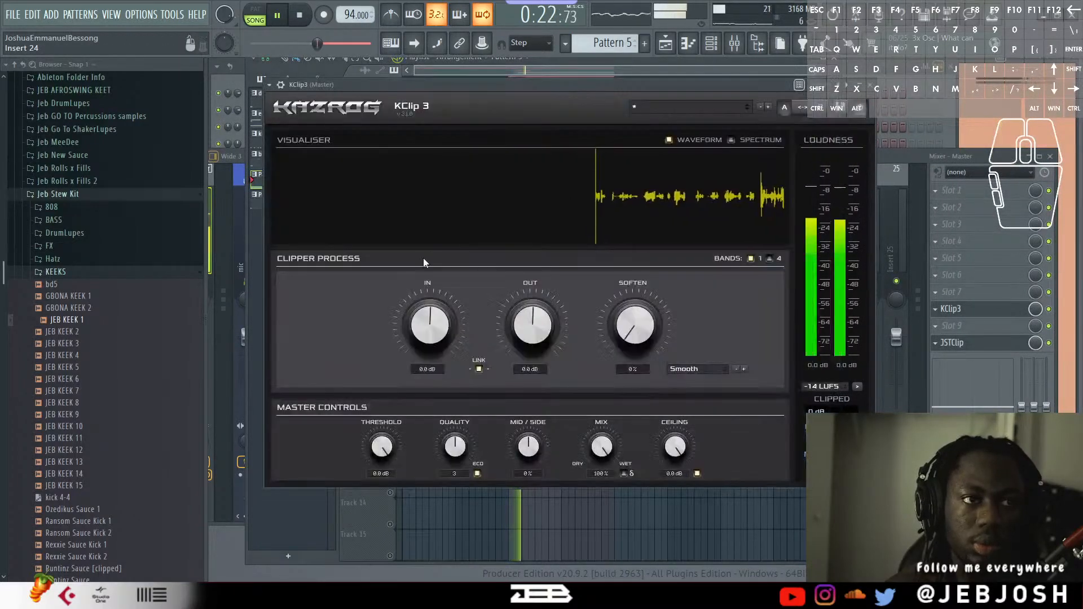
{"action": "key", "text": "space"}
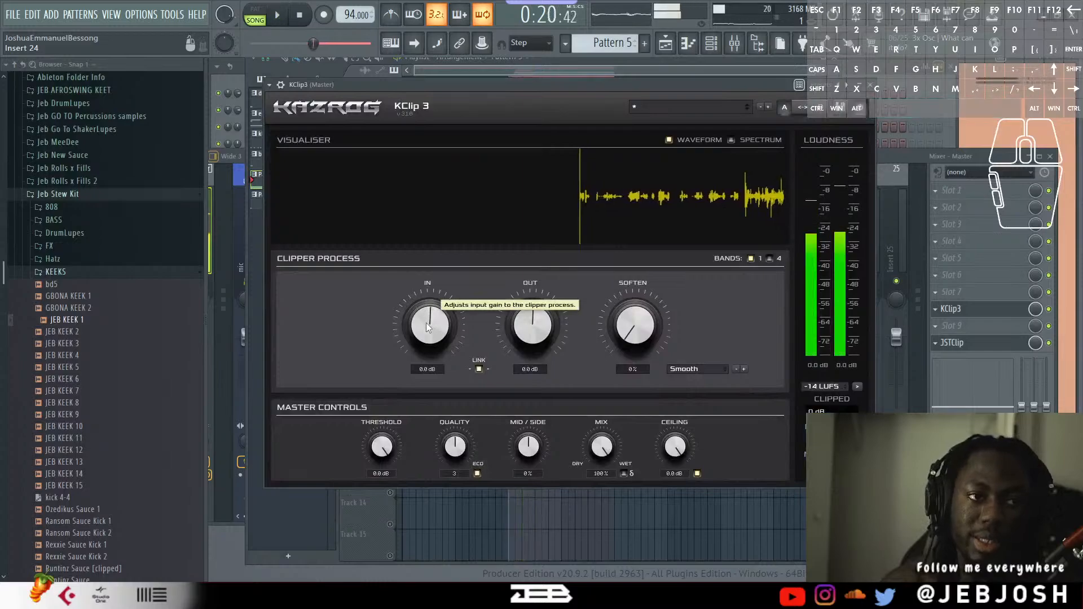
Raise KClip3's linked input gain to about 9.5 dB, replay the song and refine the gain to 7.7 dB.
{"action": "mouse_move", "coordinate": [428, 324]}
{"action": "left_mouse_down"}
{"action": "mouse_move", "coordinate": [432, 314]}
{"action": "mouse_move", "coordinate": [435, 328]}
{"action": "left_mouse_up"}
{"action": "key", "text": "space"}
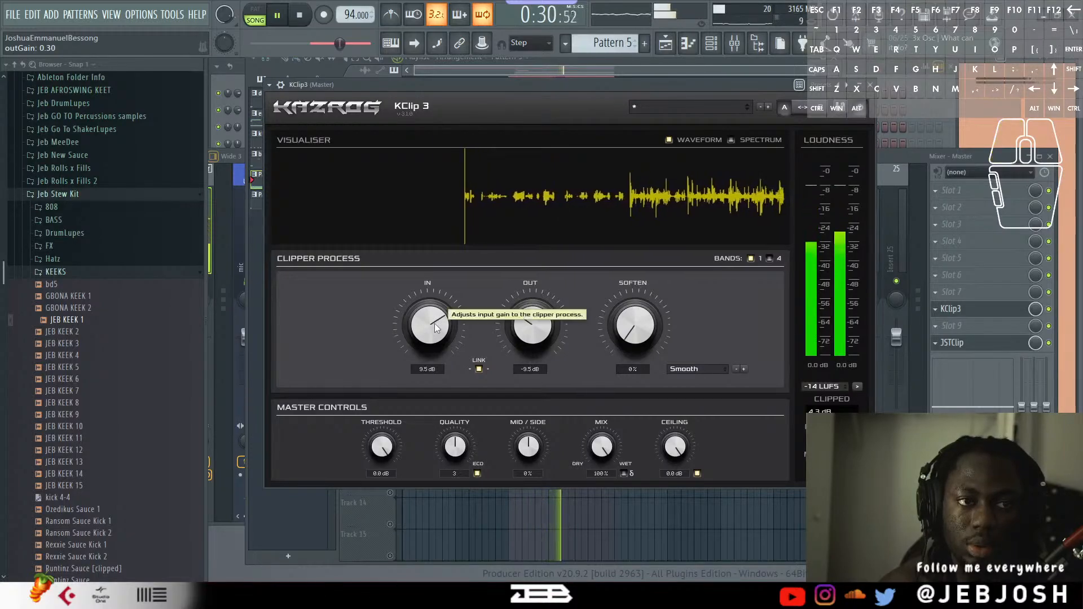
{"action": "key", "text": "space"}
{"action": "left_click", "coordinate": [435, 329]}
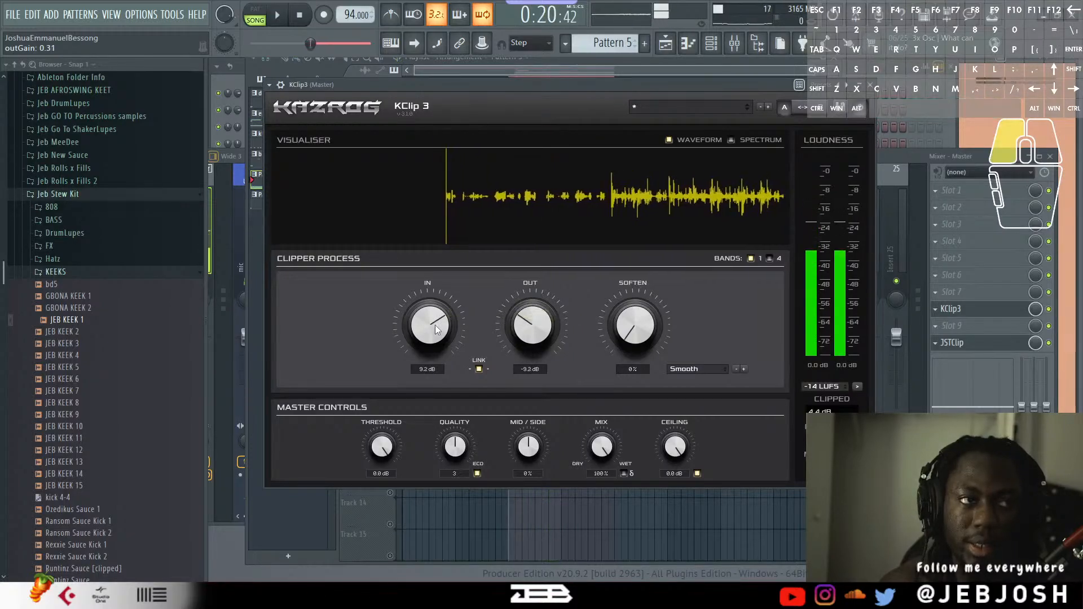
{"action": "key", "text": "space"}
{"action": "left_click_drag", "start_coordinate": [435, 329], "coordinate": [437, 337]}
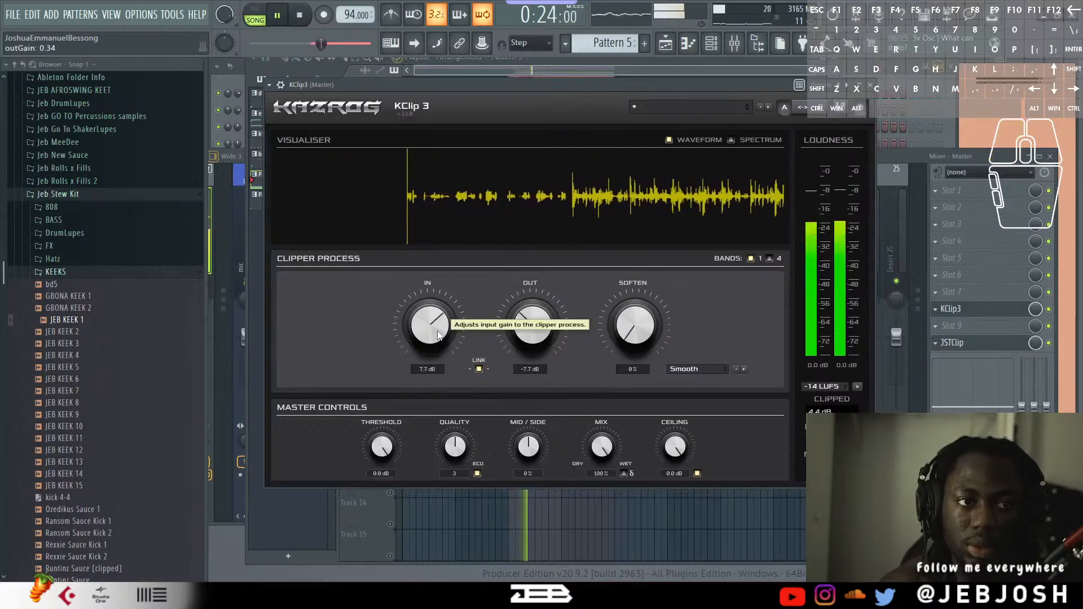
Set KClip3's input gain to 7.6 dB and its unlinked output gain to 0.0 dB, checking the change with song playback.
{"action": "left_click", "coordinate": [437, 335]}
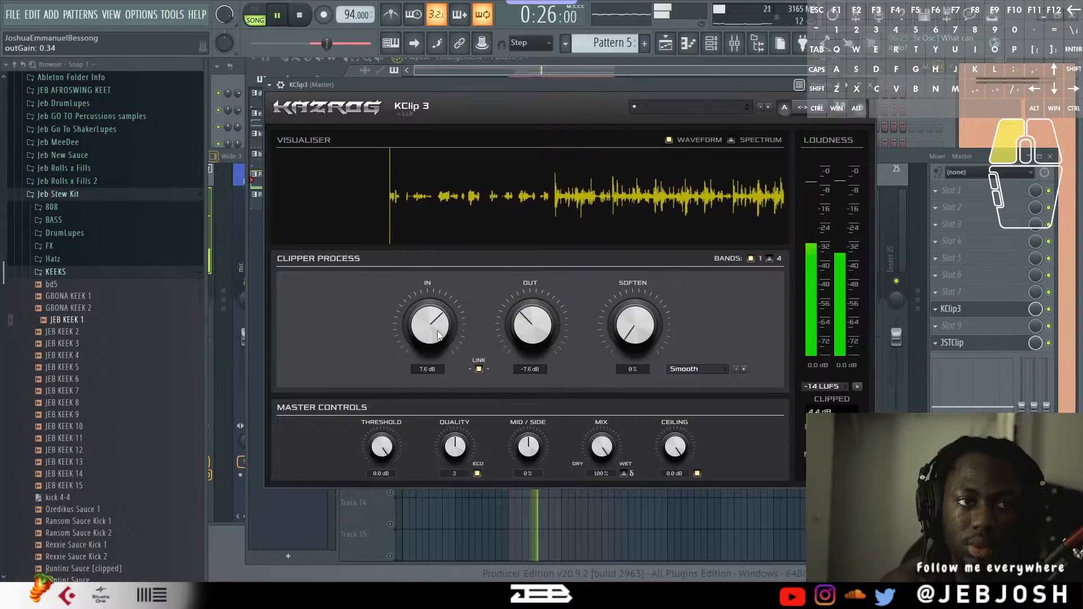
{"action": "key", "text": "space"}
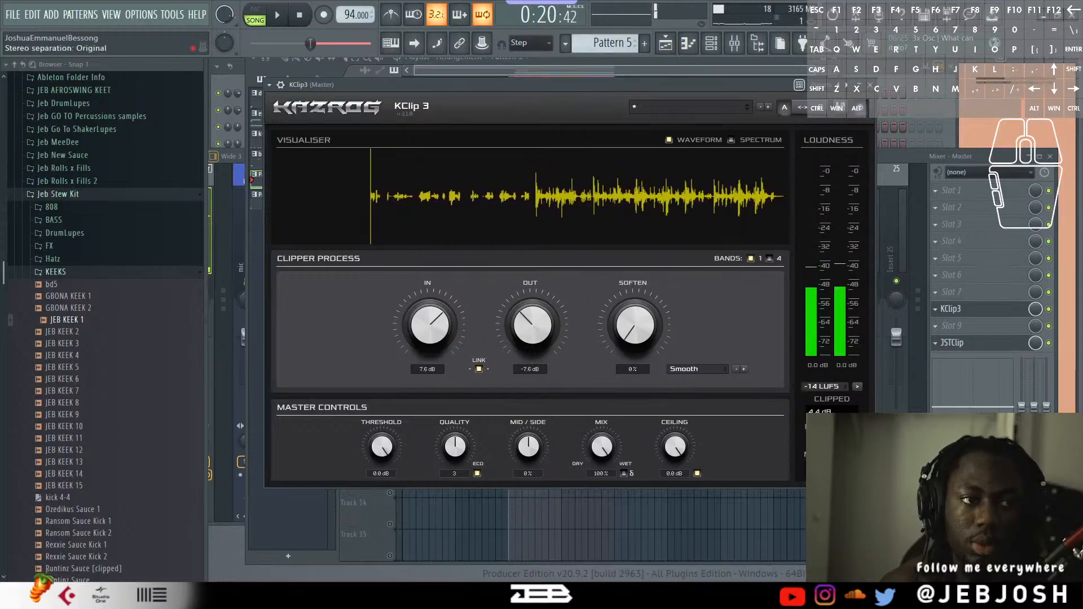
{"action": "left_click", "coordinate": [479, 370]}
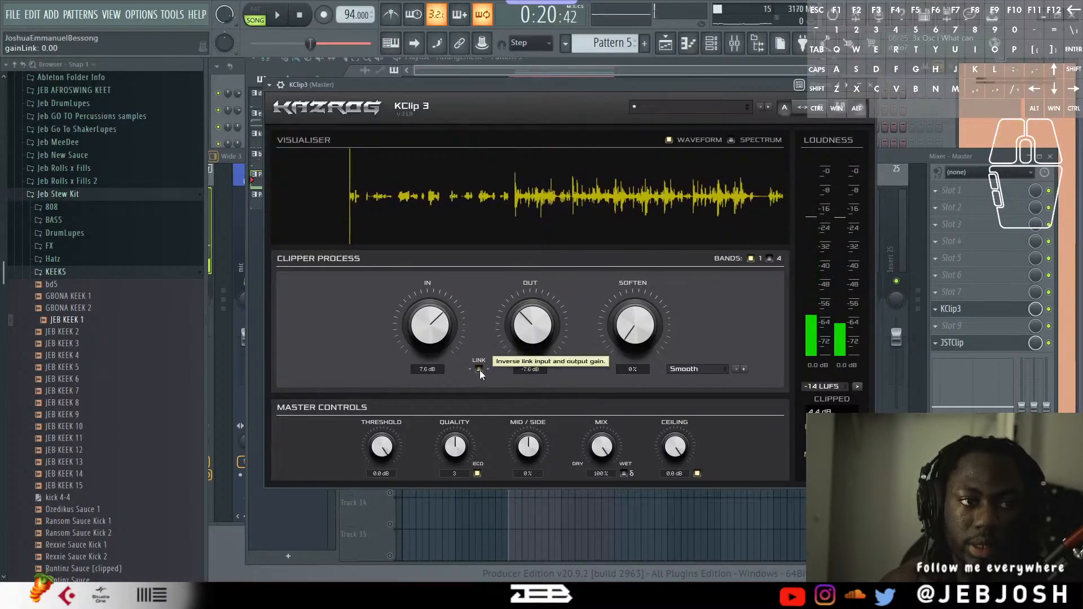
{"action": "double_click", "coordinate": [539, 337]}
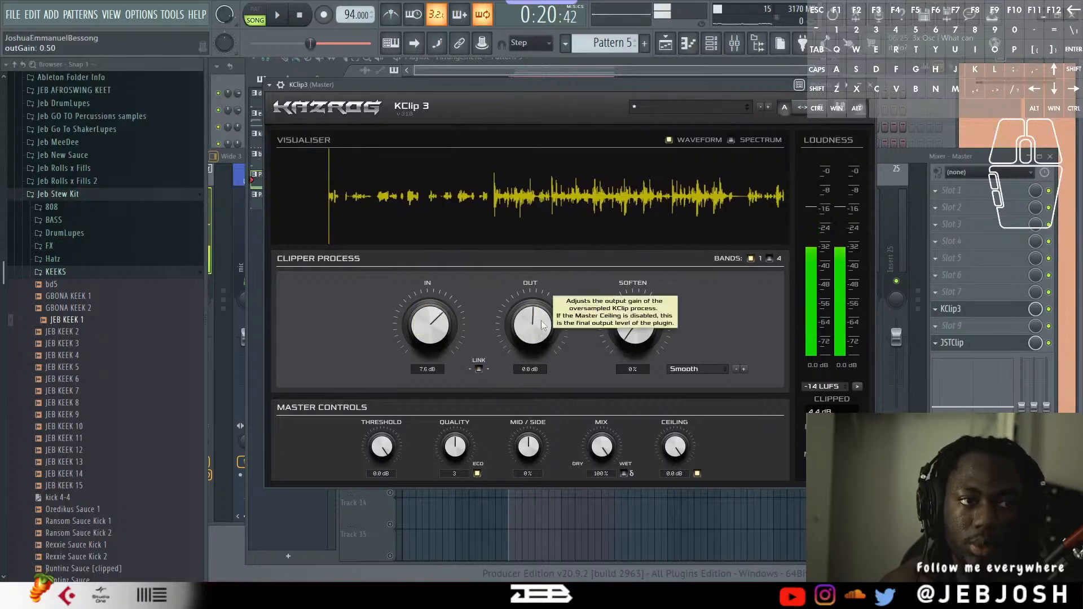
{"action": "key", "text": "space"}
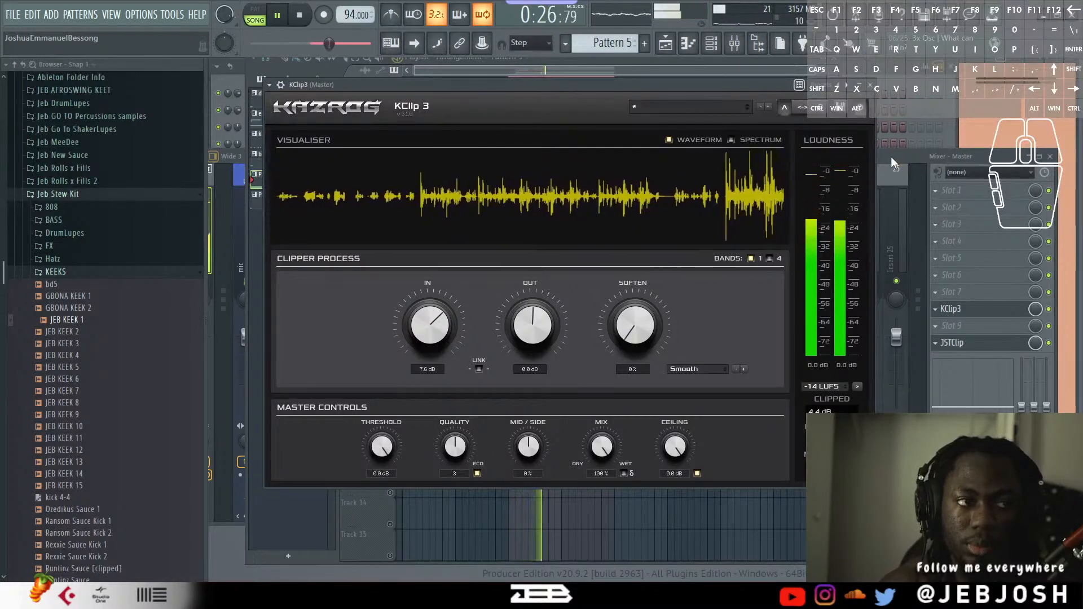
{"action": "key", "text": "space"}
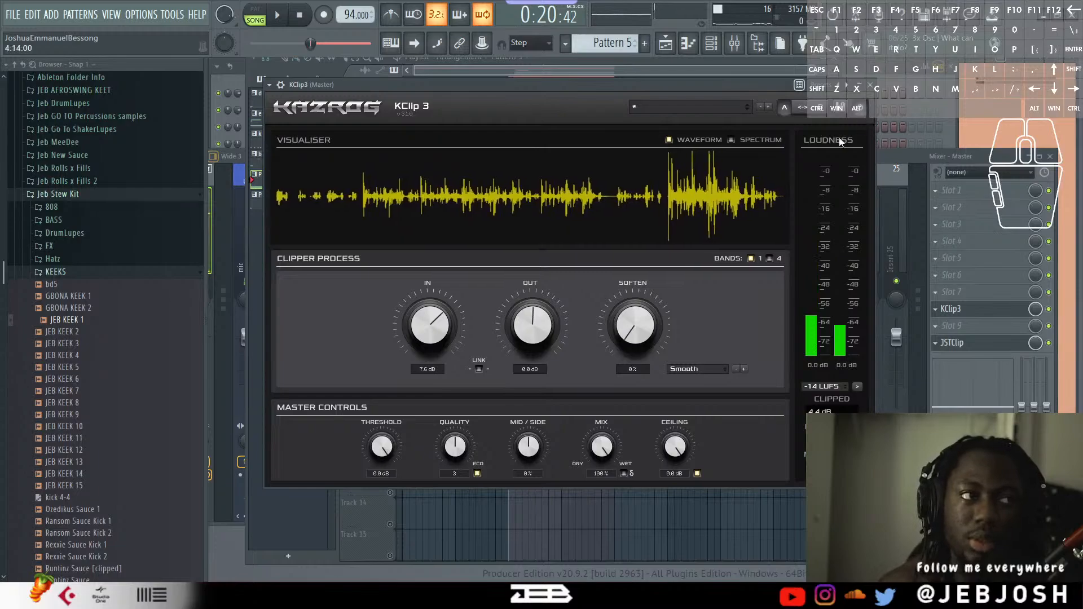
Add Fruity Parametric EQ 2 in Master slot 4 with the 20Hz + 18kHz cut preset and play the song through it.
{"action": "left_click", "coordinate": [960, 241]}
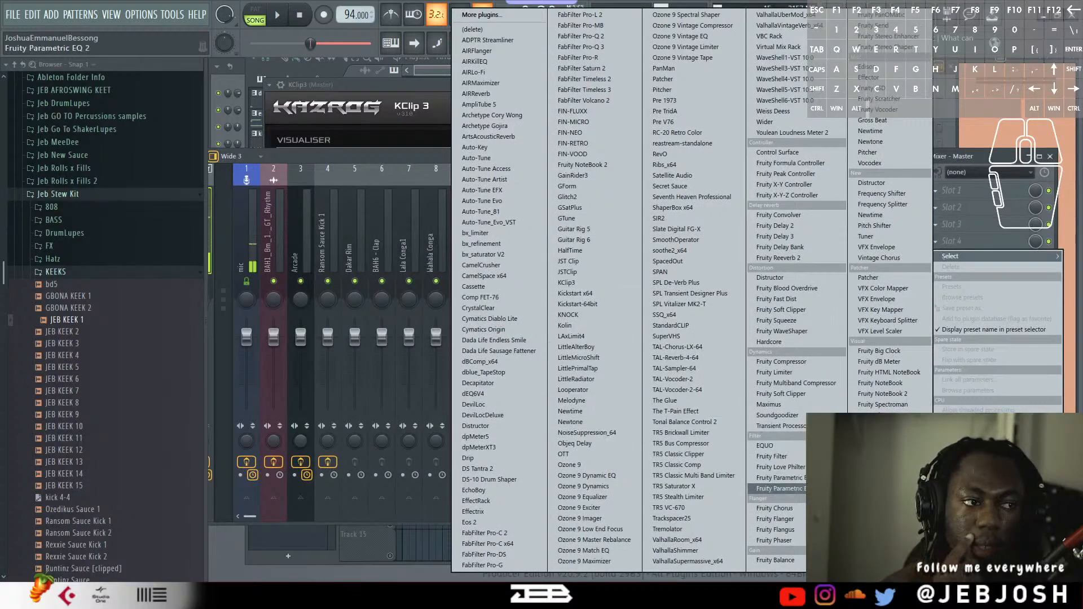
{"action": "left_click", "coordinate": [778, 489]}
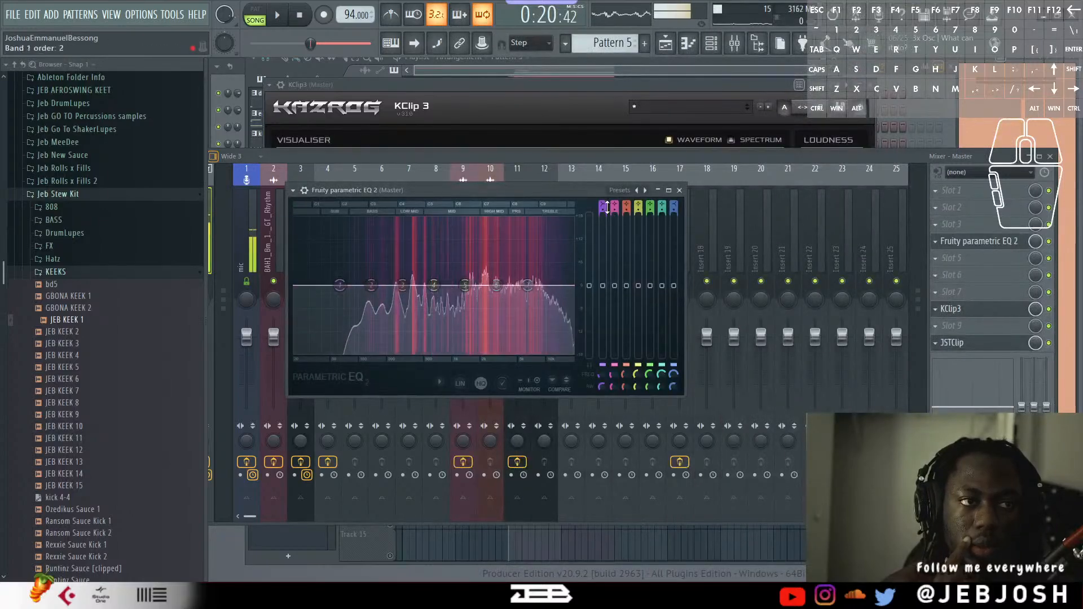
{"action": "left_click_drag", "start_coordinate": [603, 204], "coordinate": [603, 203]}
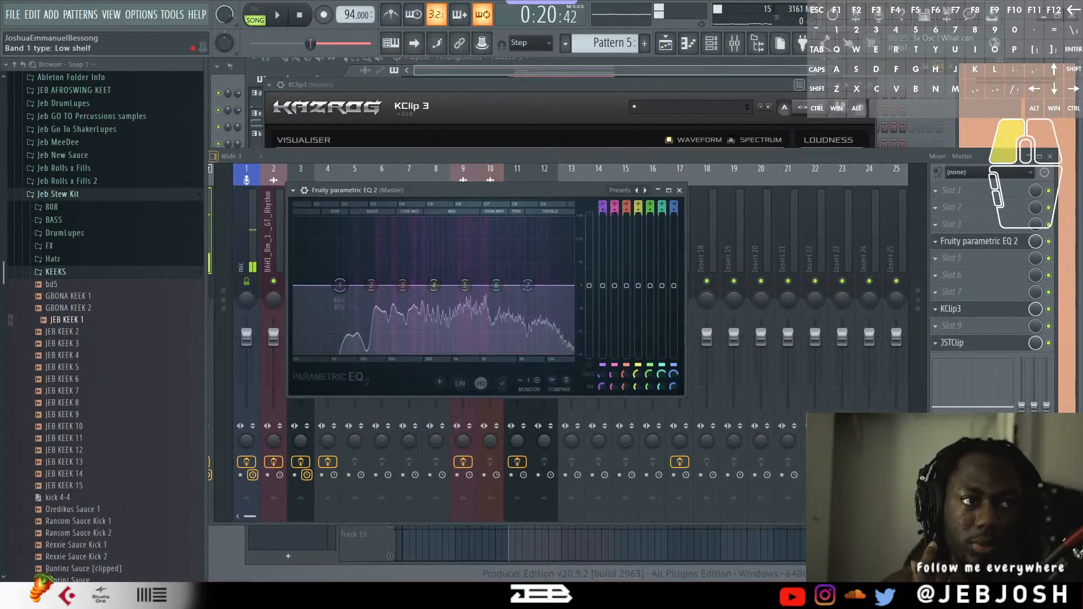
{"action": "left_click", "coordinate": [648, 194]}
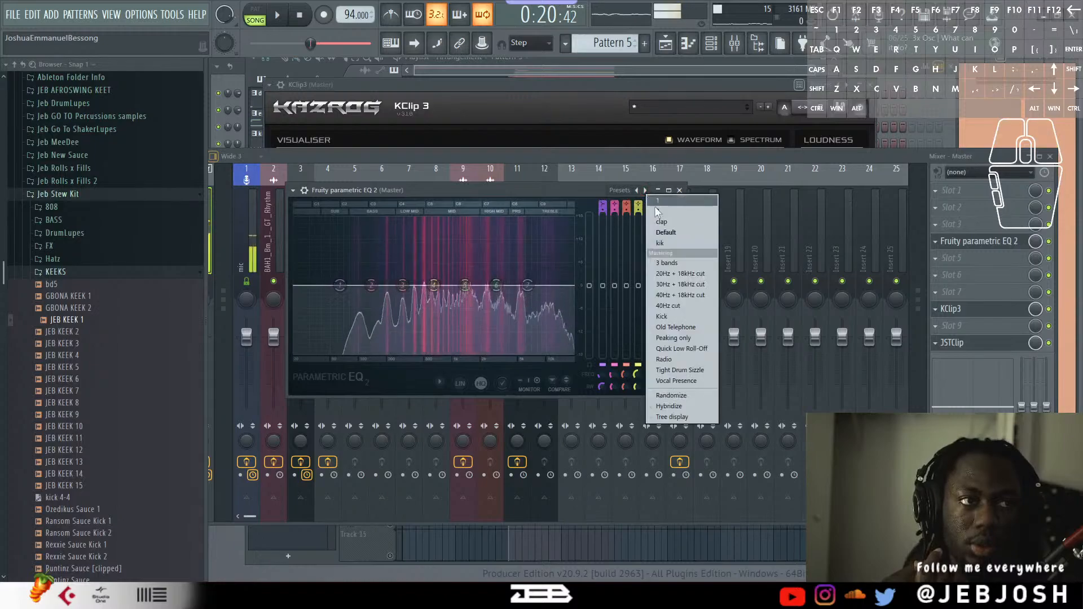
{"action": "left_click", "coordinate": [697, 273]}
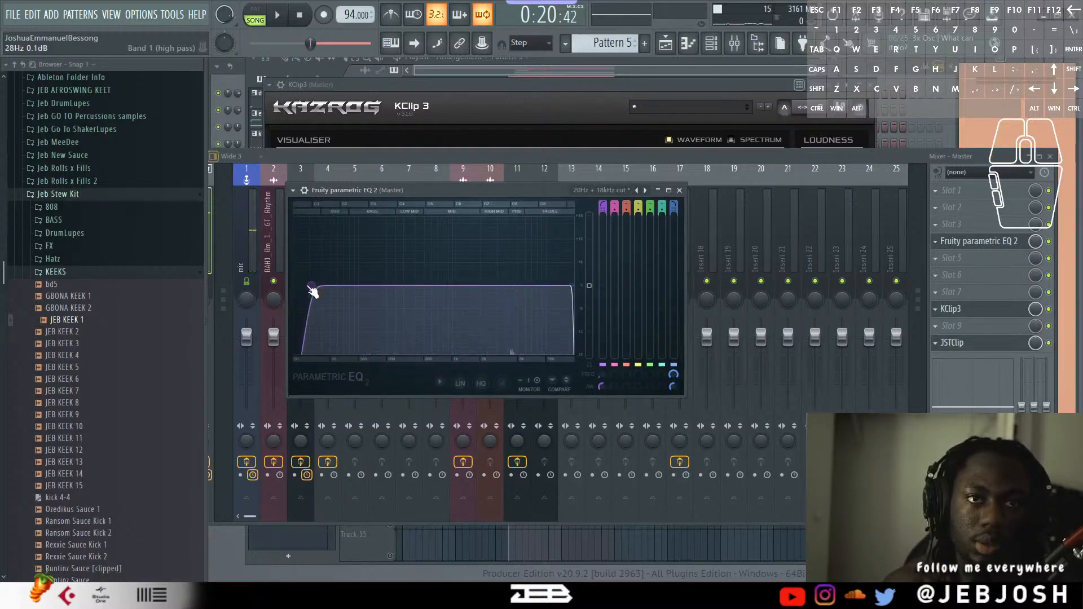
{"action": "key", "text": "space"}
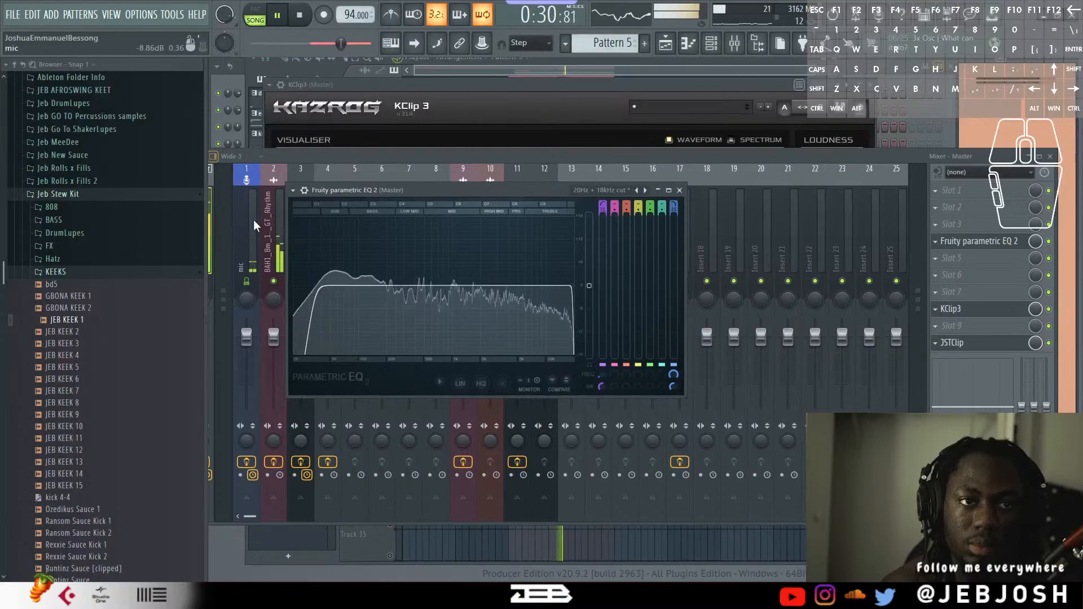
{"action": "key", "text": "space"}
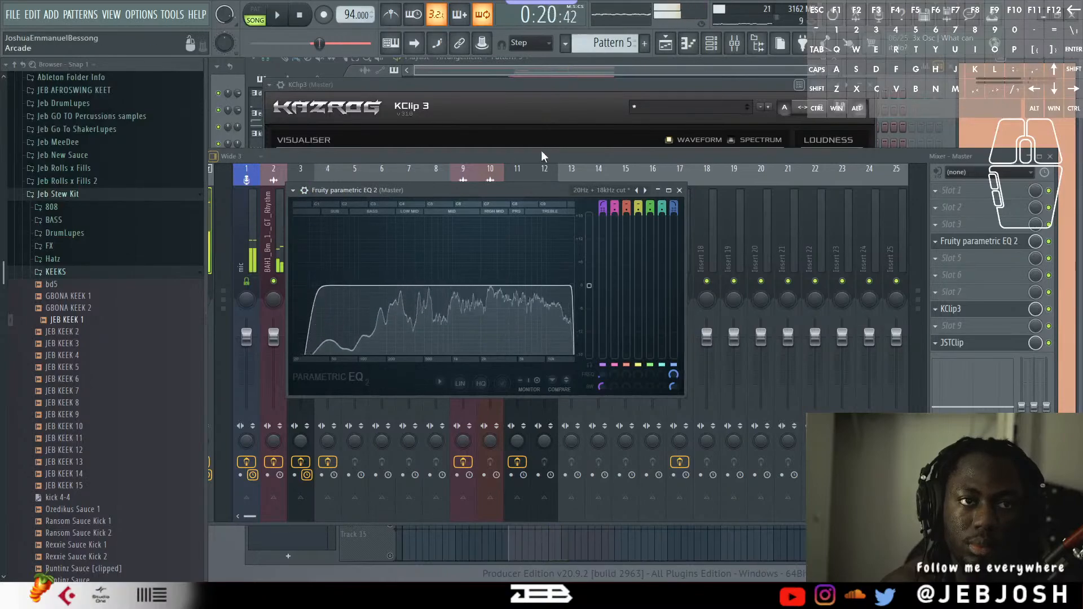
Return to the Master's KClip3 and lower its input gain to 5.8 dB while the song plays.
{"action": "left_click", "coordinate": [547, 87]}
{"action": "key", "text": "space"}
{"action": "left_click_drag", "start_coordinate": [435, 333], "coordinate": [431, 345]}
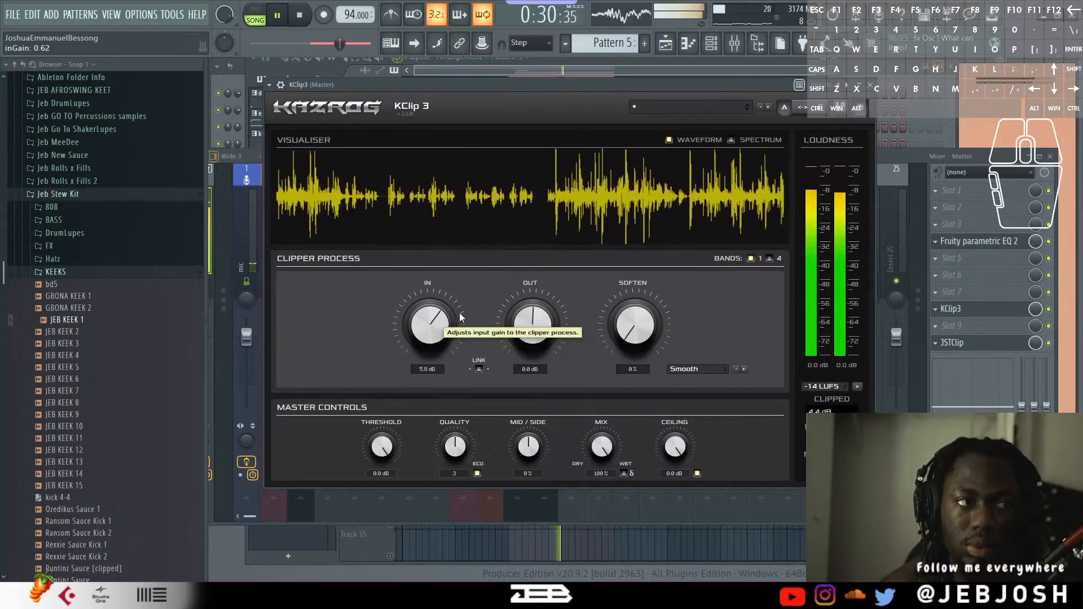
{"action": "key", "text": "space"}
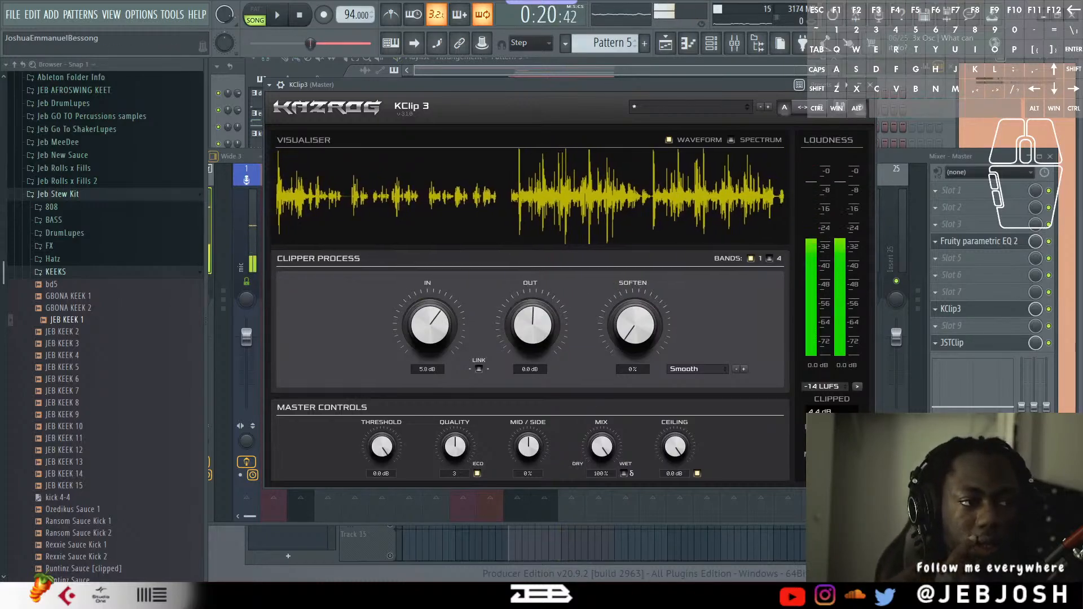
Shift KClip3 up one slot on the Master and add FabFilter Pro-L 2 in slot 8, leaving it bypassed.
{"action": "scroll", "coordinate": [975, 312], "scroll_direction": "up", "scroll_amount": 1}
{"action": "left_click", "coordinate": [978, 310]}
{"action": "mouse_move", "coordinate": [959, 324]}
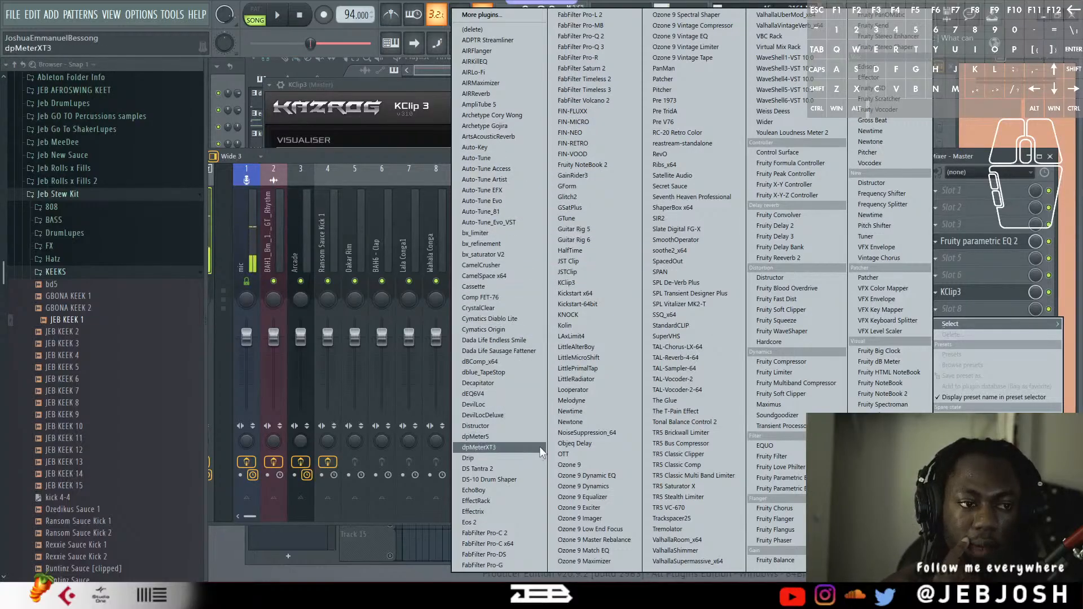
{"action": "left_click", "coordinate": [618, 14]}
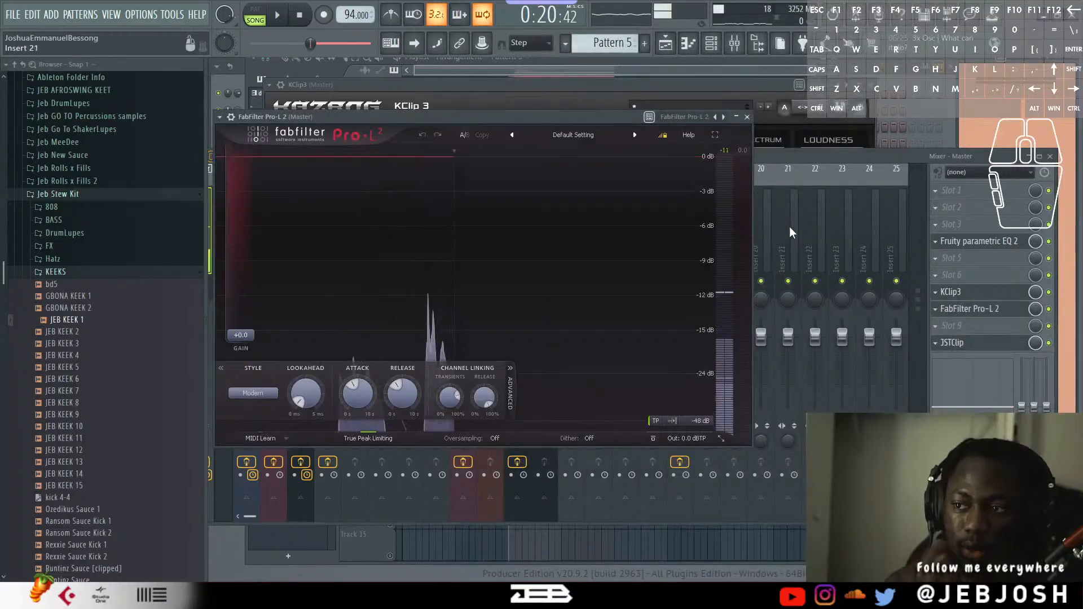
{"action": "left_click", "coordinate": [1049, 309]}
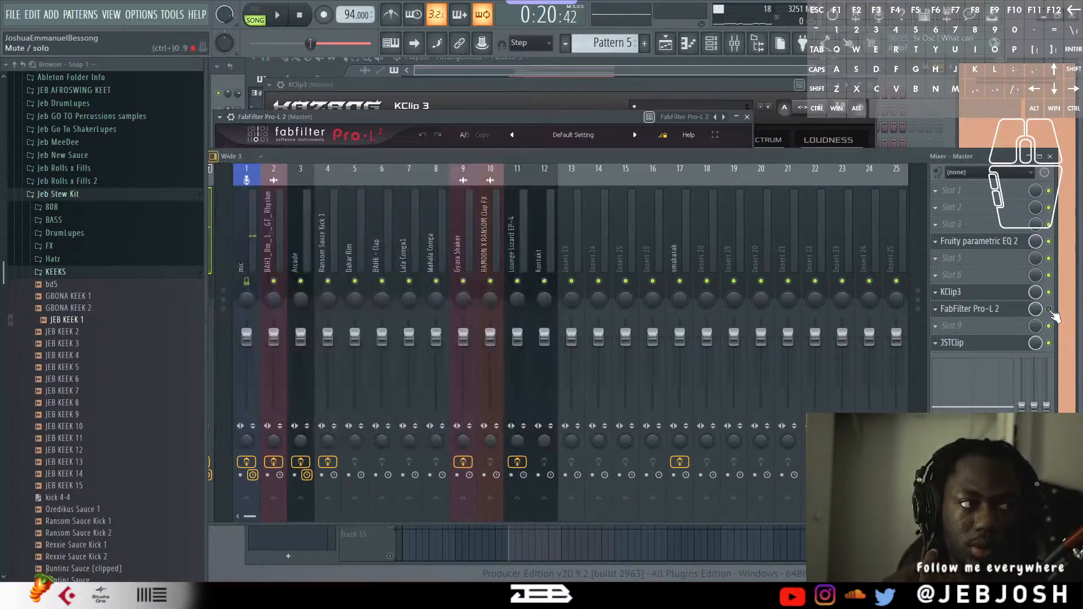
Add Fruity Limiter in Master slot 9 with its ceiling raised to 12.0 dB and play the song to watch its display.
{"action": "left_click", "coordinate": [945, 334]}
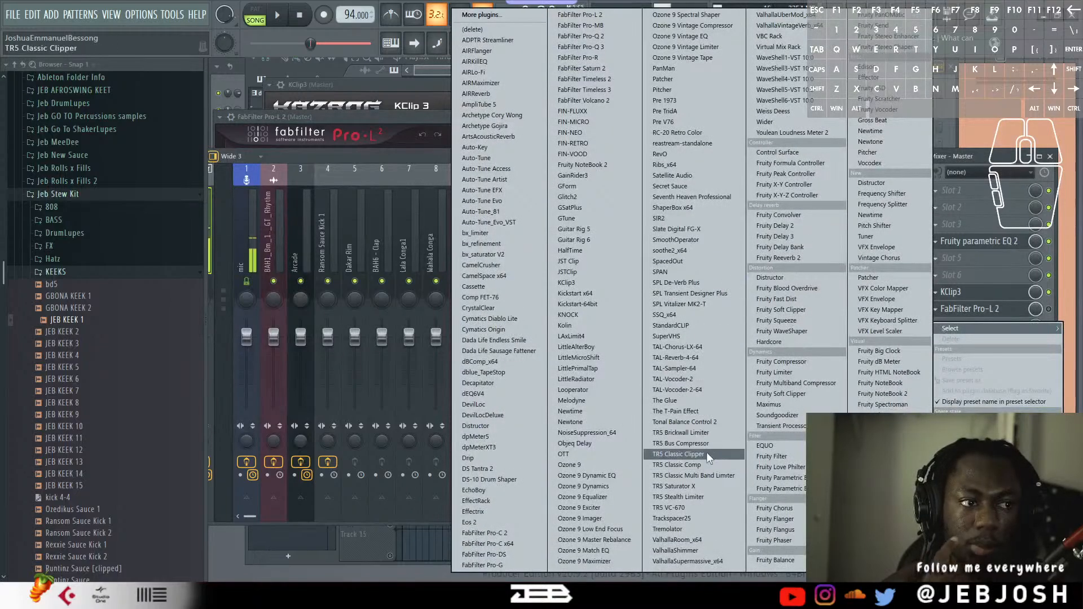
{"action": "left_click", "coordinate": [782, 374]}
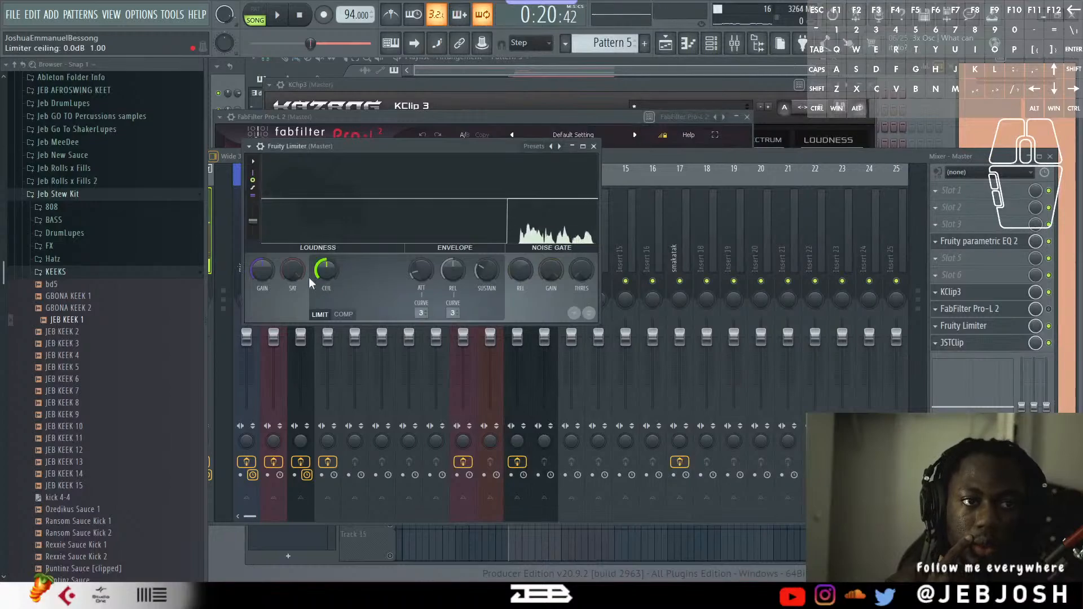
{"action": "left_click_drag", "start_coordinate": [325, 271], "coordinate": [325, 254]}
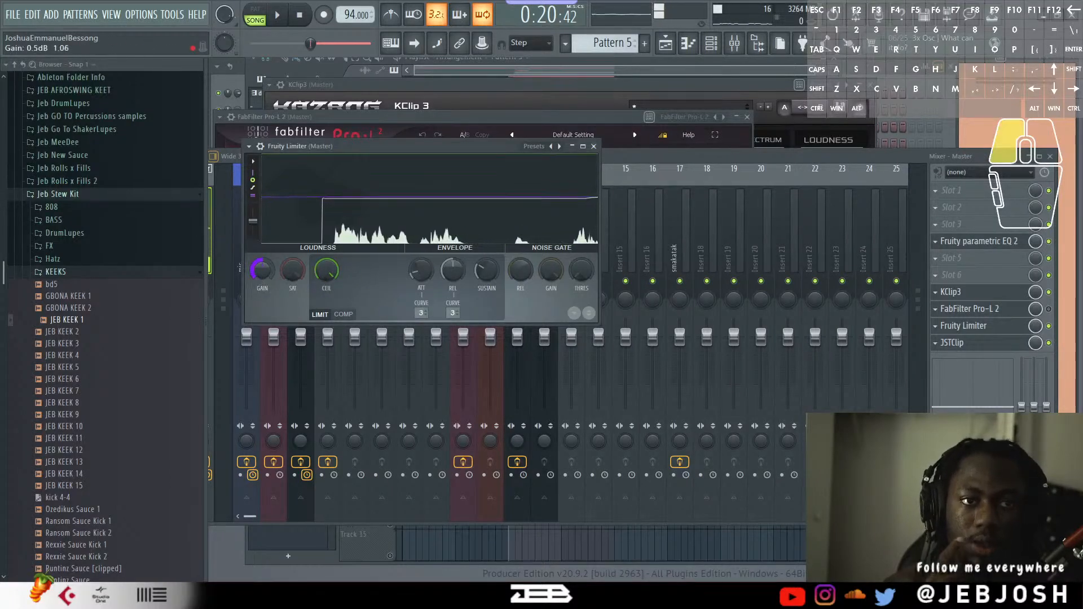
{"action": "mouse_move", "coordinate": [326, 271]}
{"action": "left_mouse_down"}
{"action": "mouse_move", "coordinate": [327, 259]}
{"action": "mouse_move", "coordinate": [321, 268]}
{"action": "left_mouse_up"}
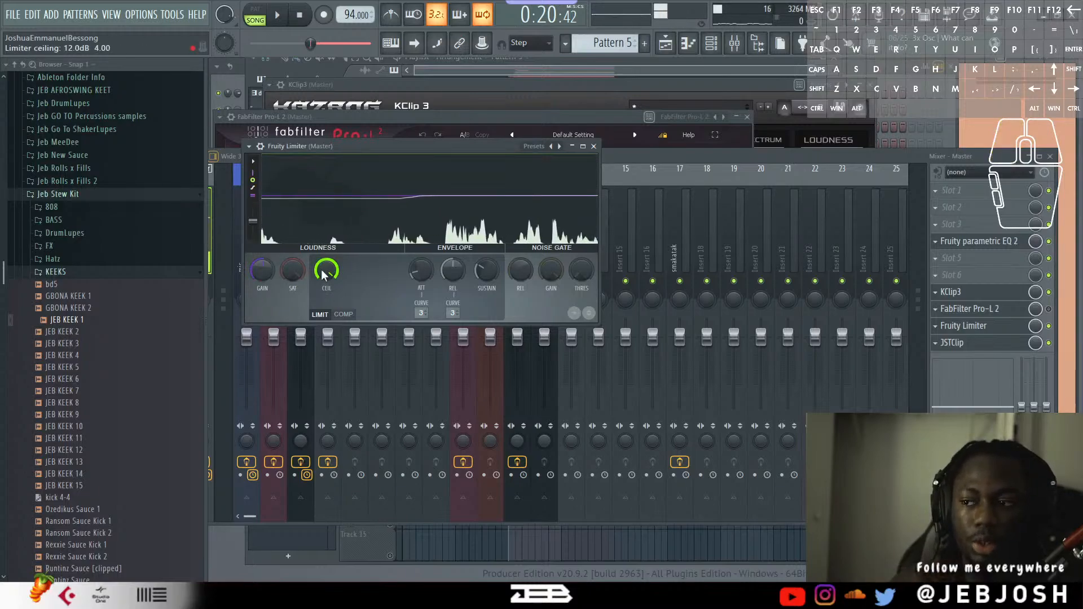
{"action": "left_click_drag", "start_coordinate": [262, 276], "coordinate": [261, 270]}
{"action": "key", "text": "space"}
{"action": "key", "text": "space"}
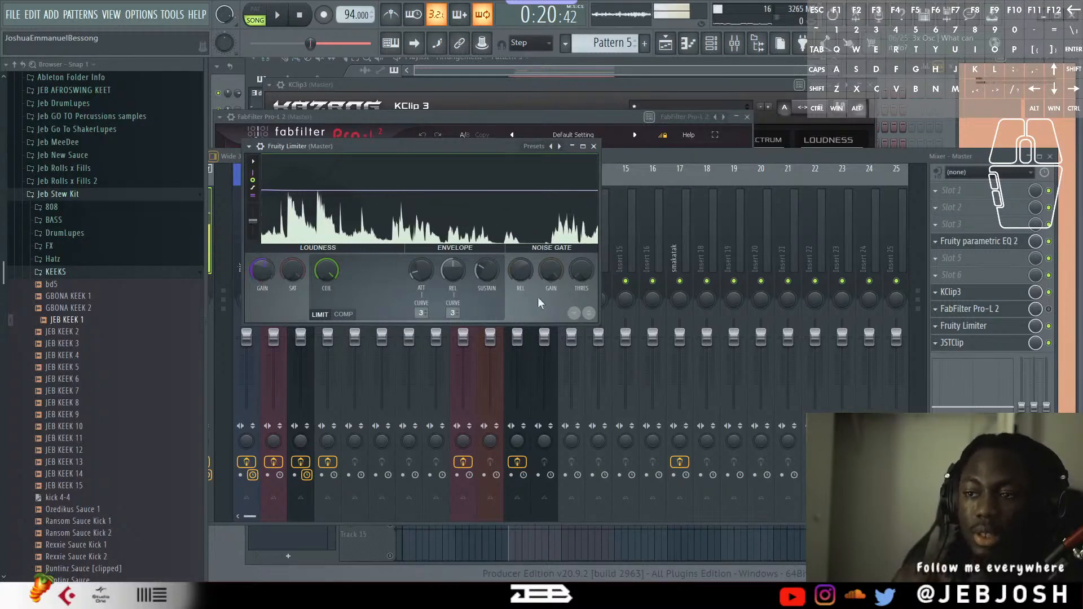
Bypass Fruity Limiter and KClip3 on the Master and add Youlean Loudness Meter 2 in slot 6.
{"action": "left_click", "coordinate": [1050, 327]}
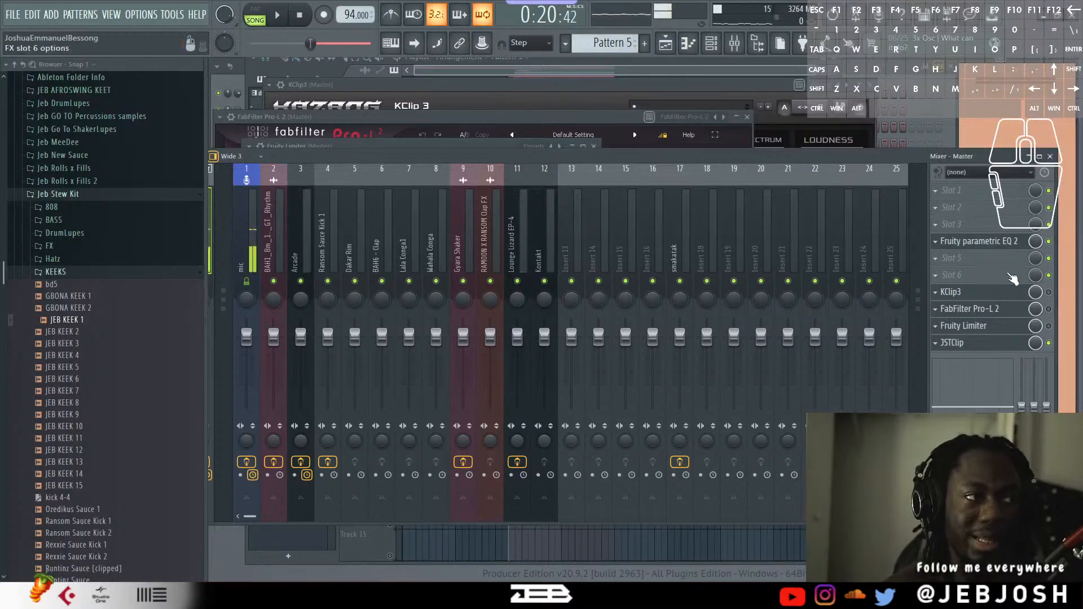
{"action": "left_click", "coordinate": [953, 276]}
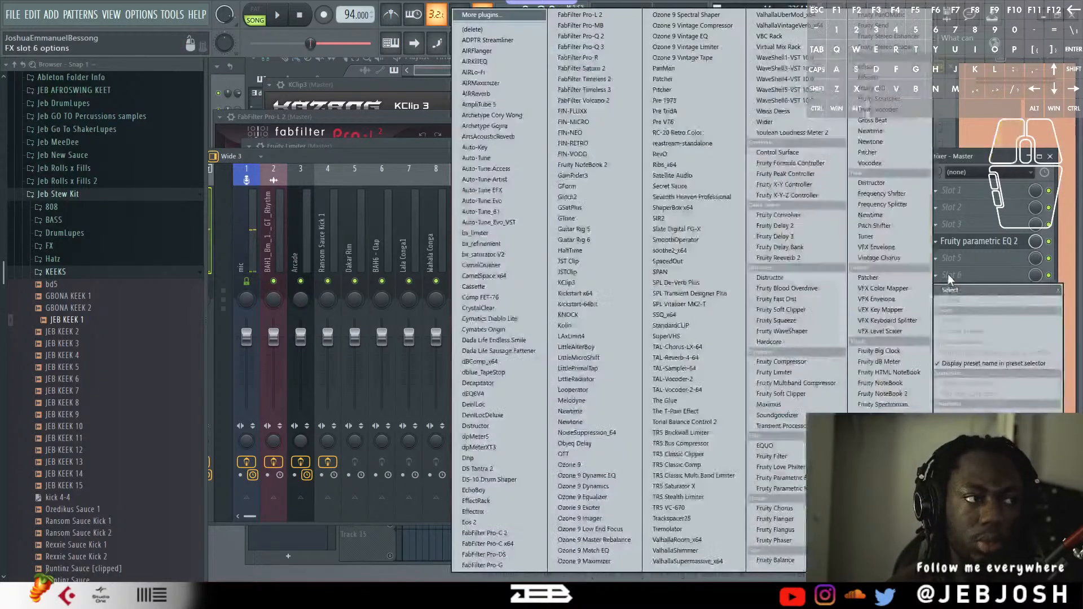
{"action": "left_click", "coordinate": [793, 135]}
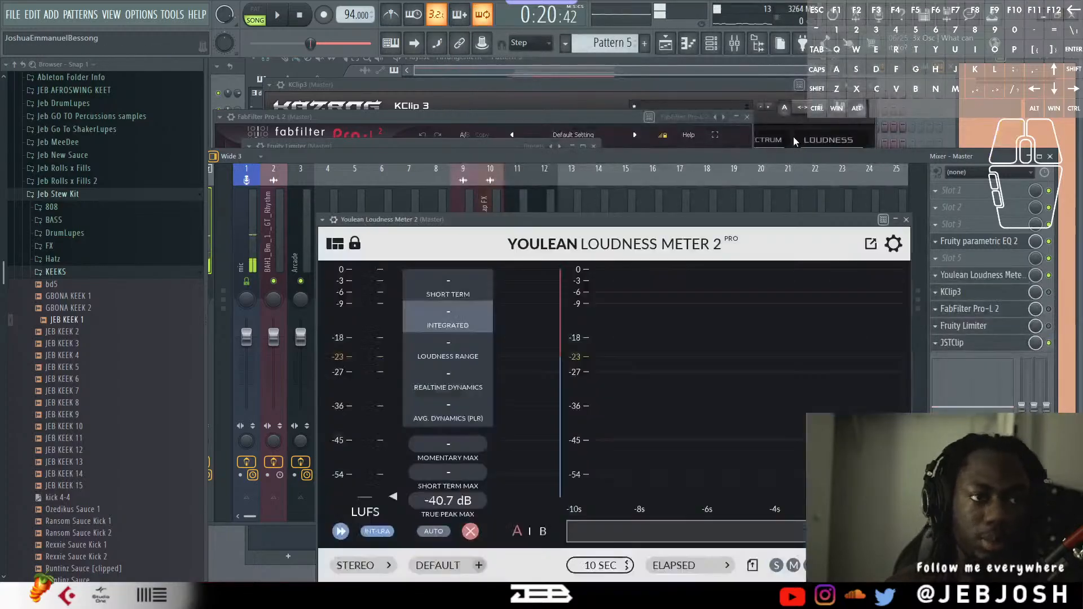
Play the song to measure its loudness in Youlean Loudness Meter 2 and move the meter's window higher.
{"action": "left_click", "coordinate": [279, 17]}
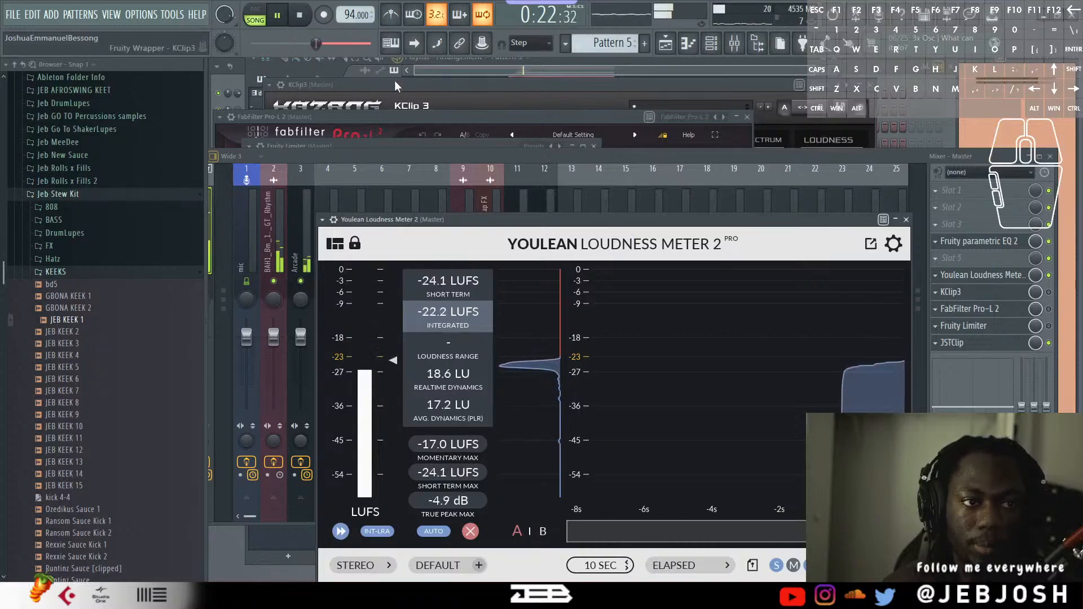
{"action": "left_click", "coordinate": [301, 16]}
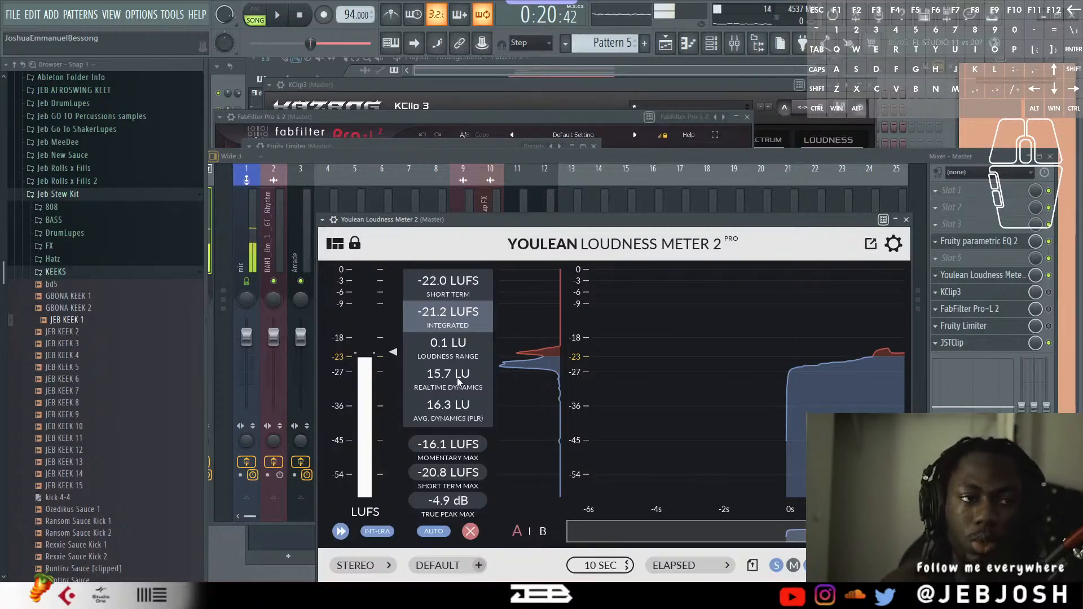
{"action": "left_click_drag", "start_coordinate": [598, 226], "coordinate": [581, 149]}
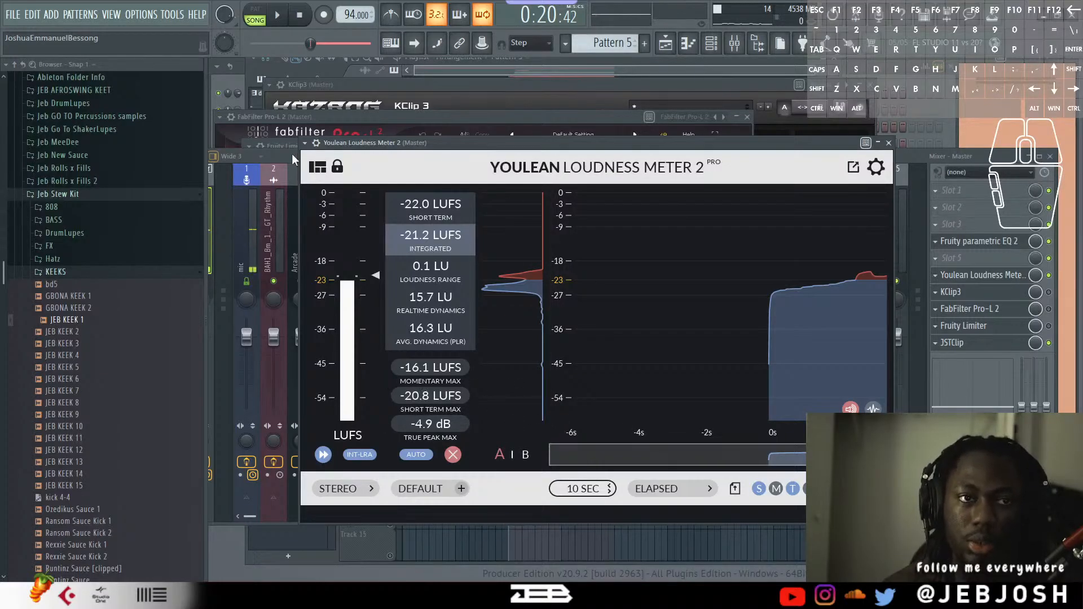
Reposition the mixer window, select the Ransom Sauce Kick 1 track and solo it.
{"action": "left_click_drag", "start_coordinate": [293, 153], "coordinate": [374, 171]}
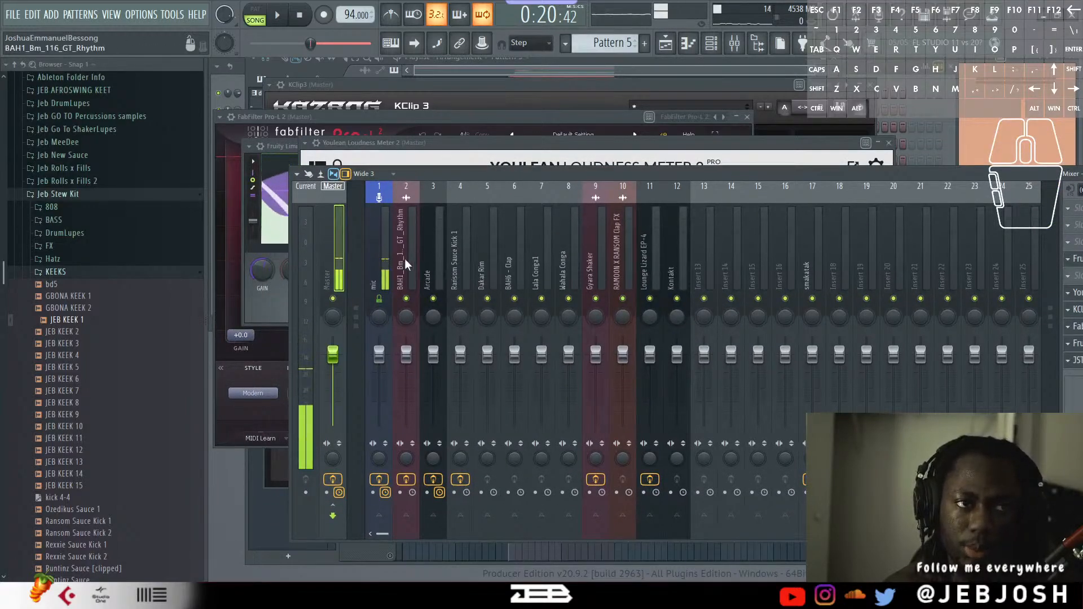
{"action": "left_click", "coordinate": [458, 260]}
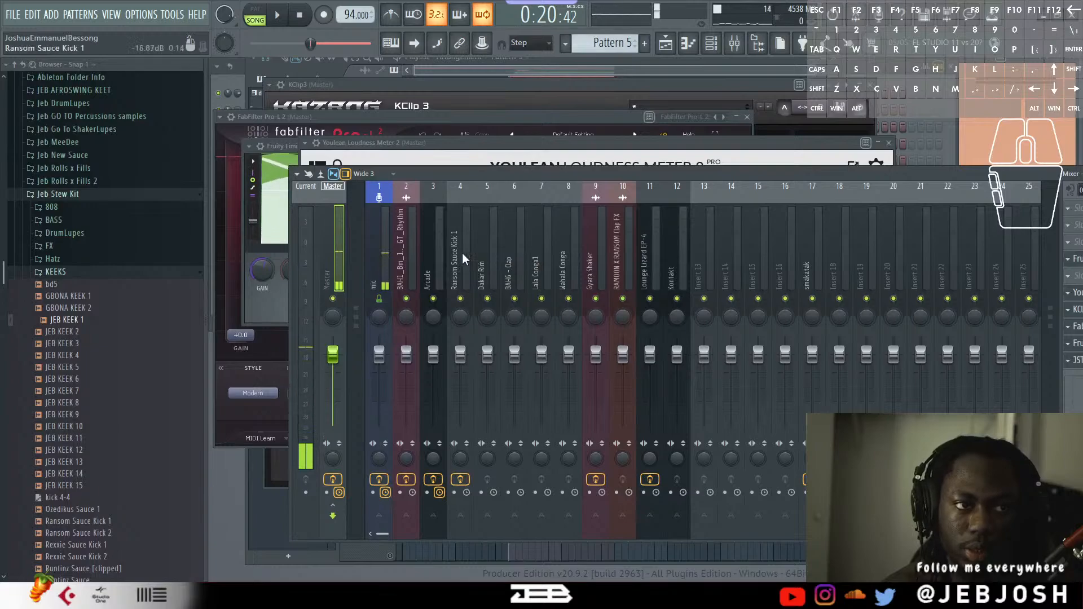
{"action": "left_click_drag", "start_coordinate": [632, 171], "coordinate": [520, 159]}
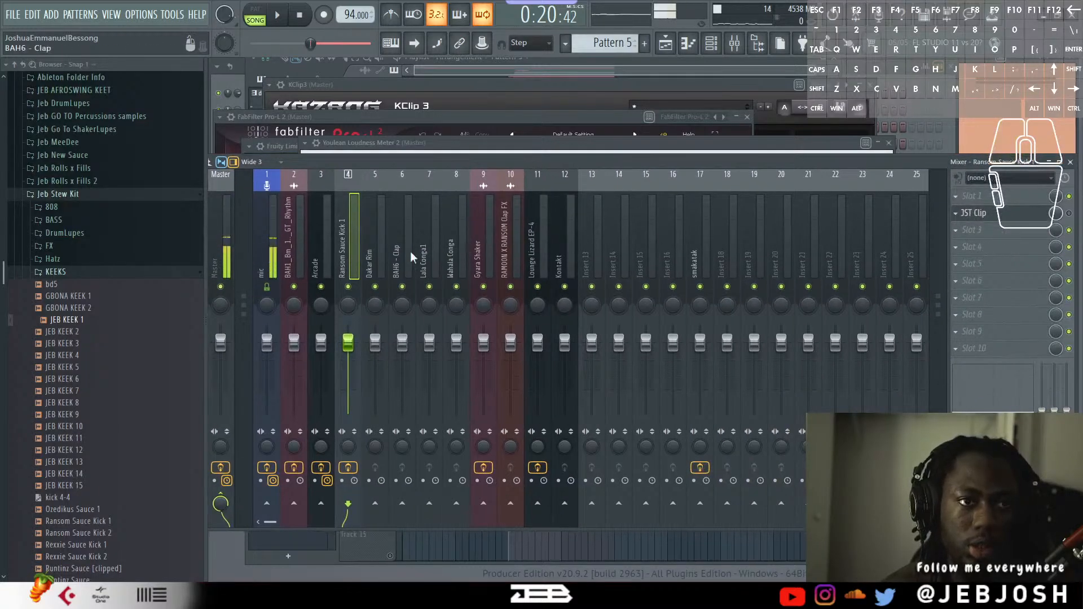
{"action": "right_click", "coordinate": [348, 287]}
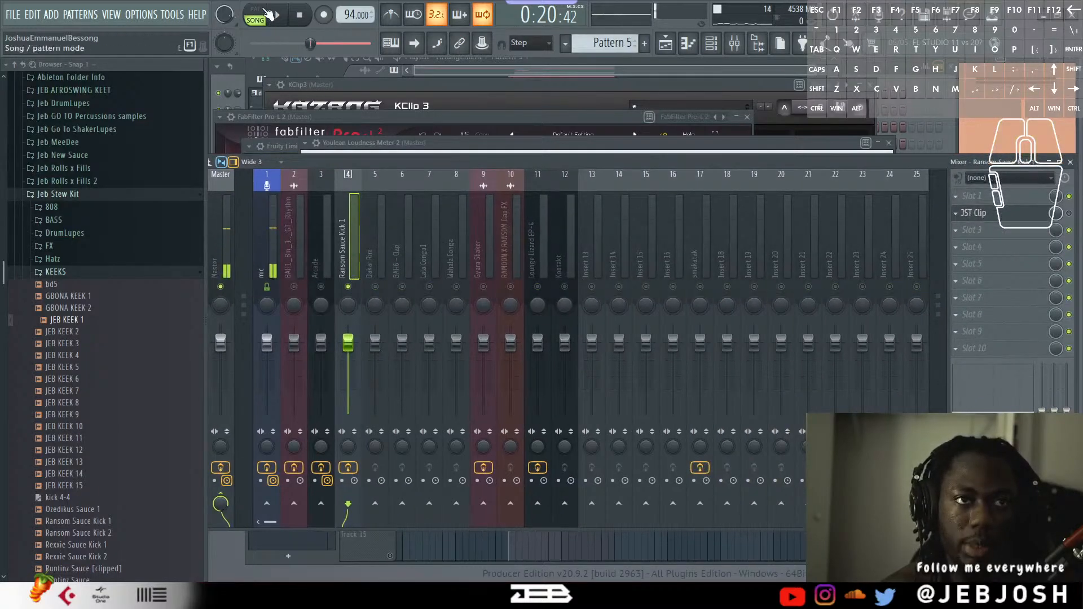
Play the soloed kick and open JST Clip on the Ransom Sauce Kick 1 track.
{"action": "left_click", "coordinate": [277, 17]}
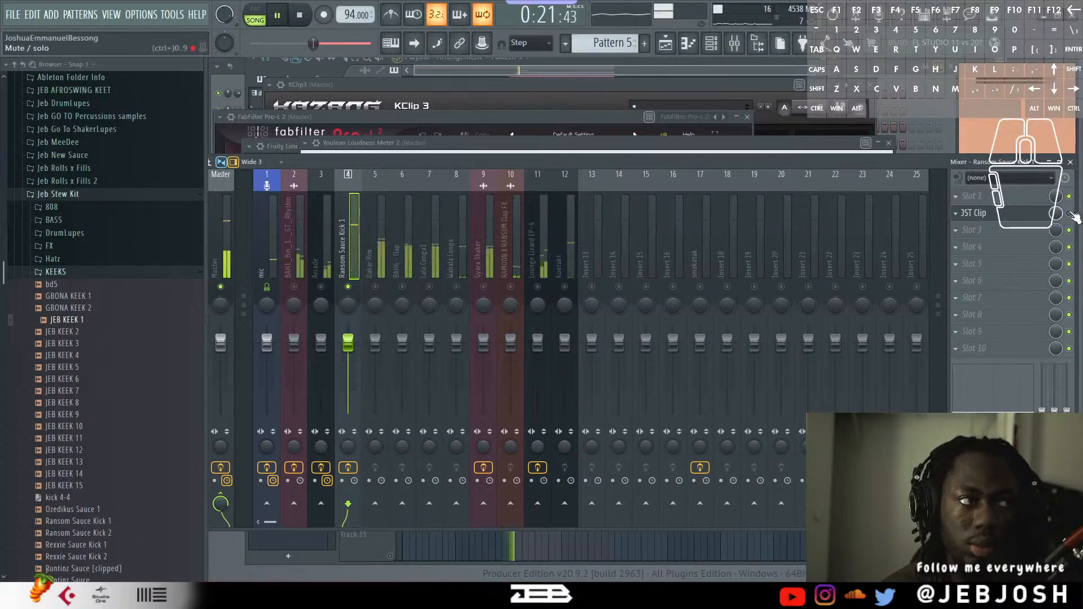
{"action": "left_click", "coordinate": [1016, 213]}
{"action": "key", "text": "space"}
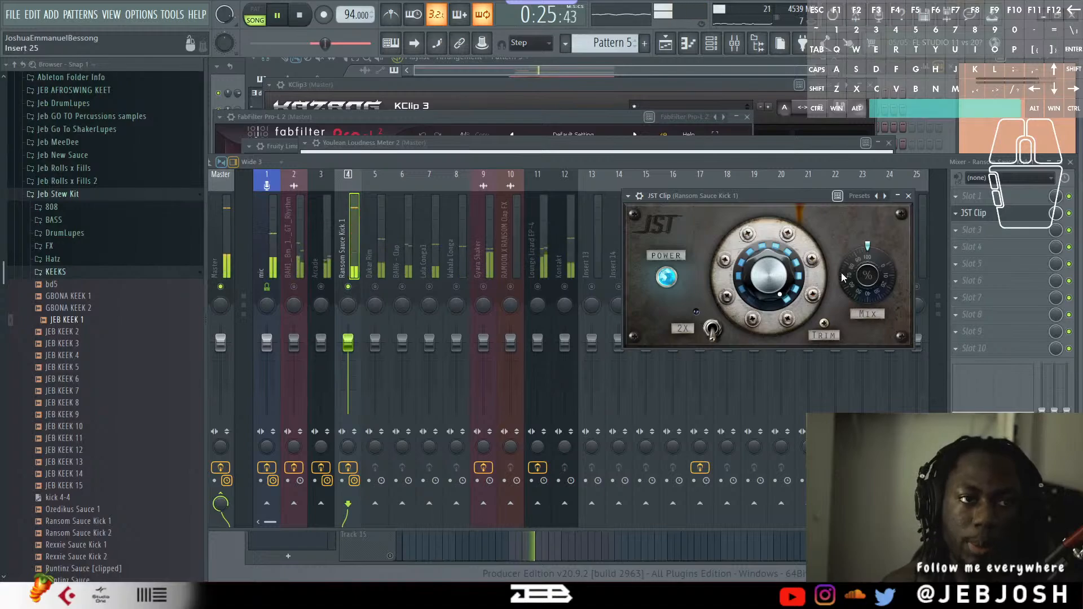
Bring the Master's KClip 3 window forward, detach it and close it to clear the view of the mixer.
{"action": "left_click", "coordinate": [480, 89]}
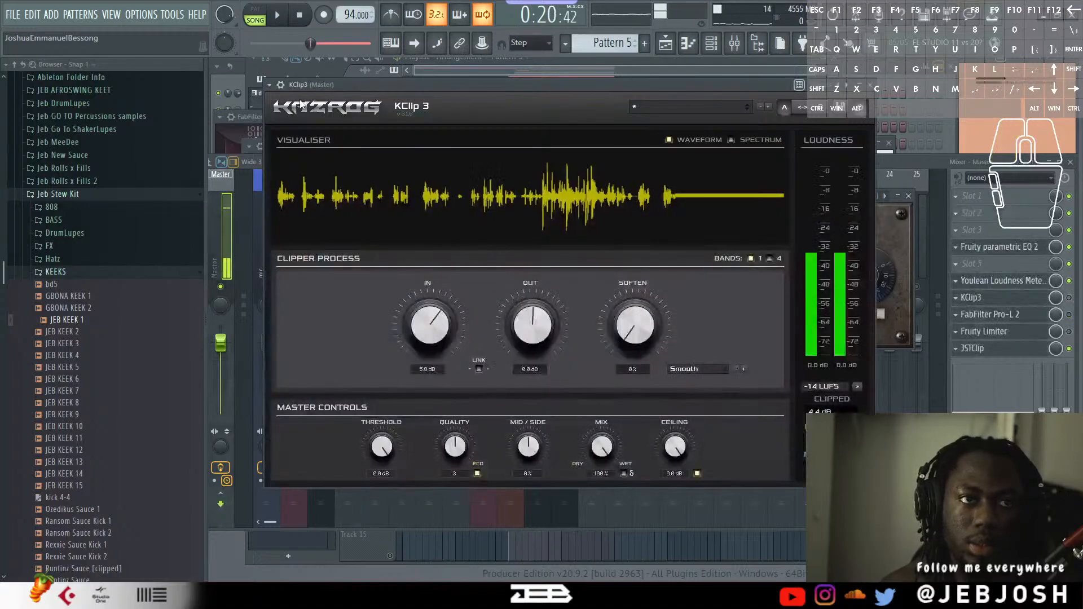
{"action": "left_click", "coordinate": [270, 85]}
{"action": "left_click", "coordinate": [312, 321]}
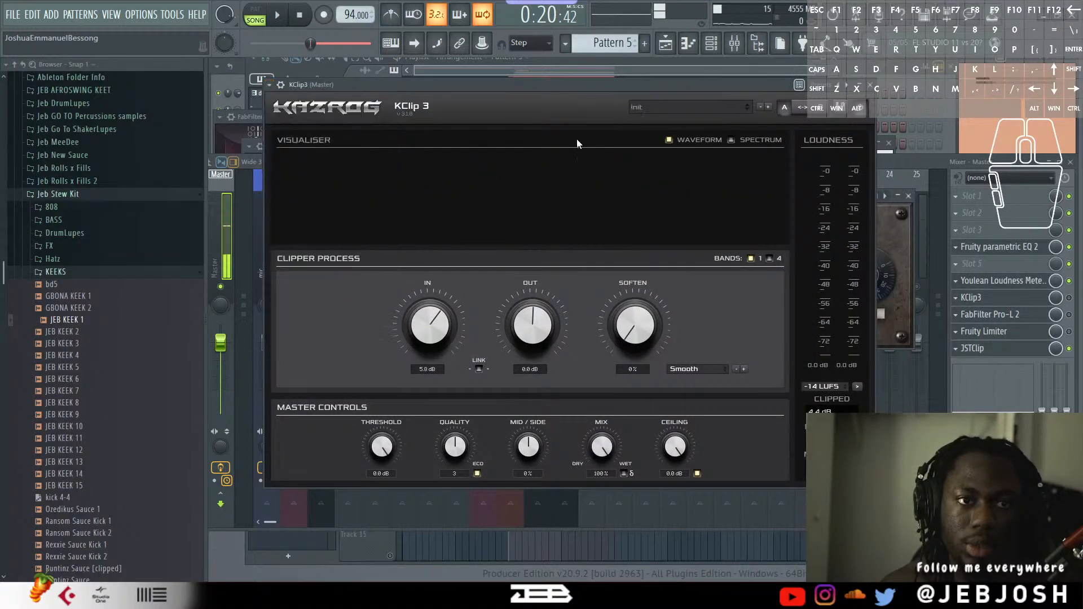
{"action": "left_click_drag", "start_coordinate": [557, 87], "coordinate": [335, 35]}
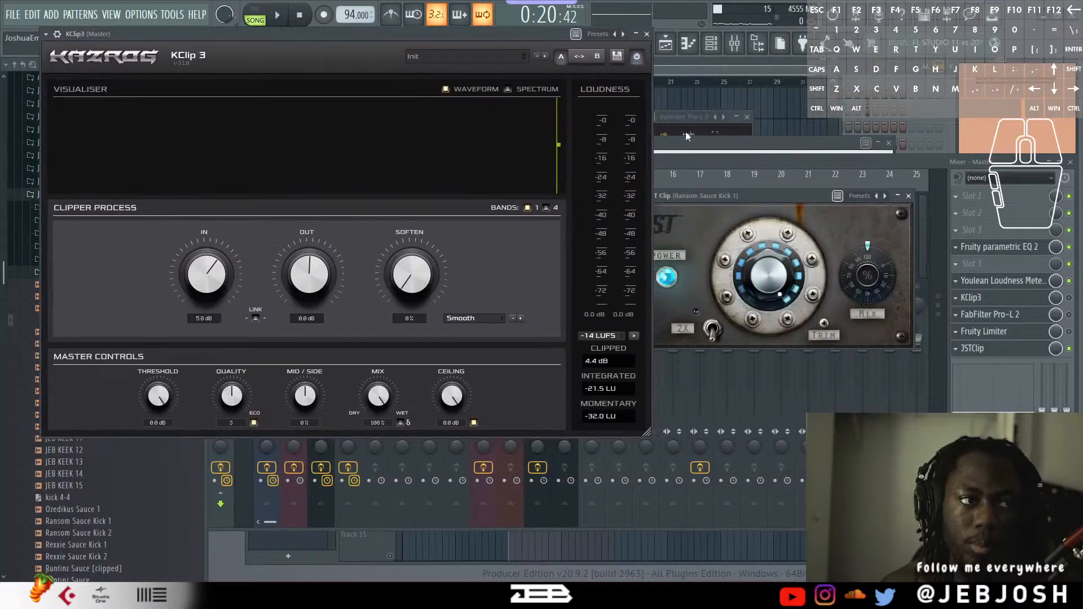
{"action": "left_click", "coordinate": [647, 34]}
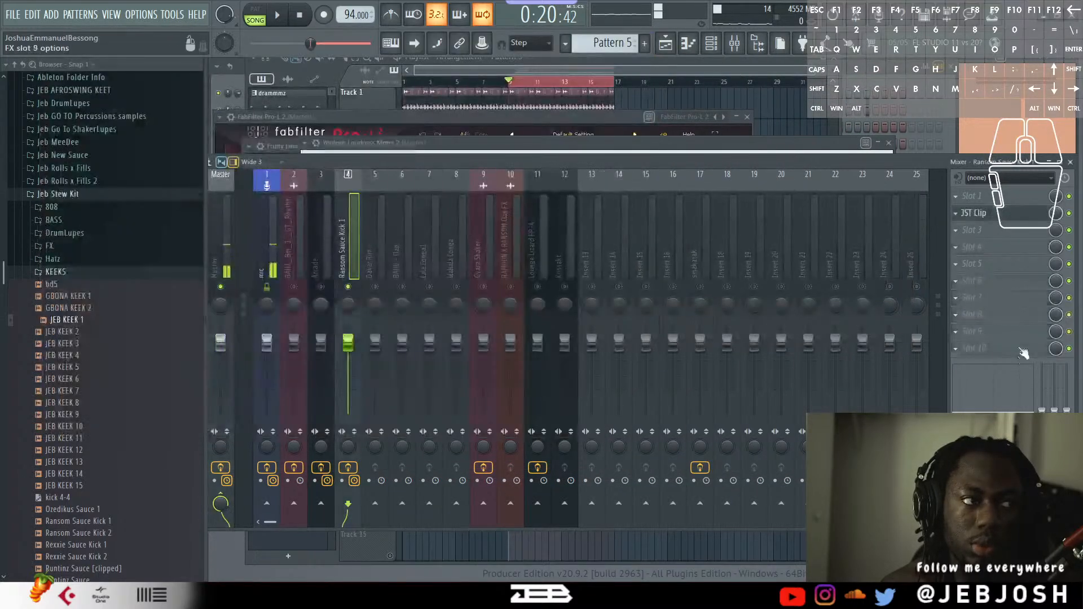
Open FabFilter Pro-L 2 and Youlean Loudness Meter 2 on the Master, then detach the meter's window and move it off the mixer.
{"action": "left_click", "coordinate": [228, 181]}
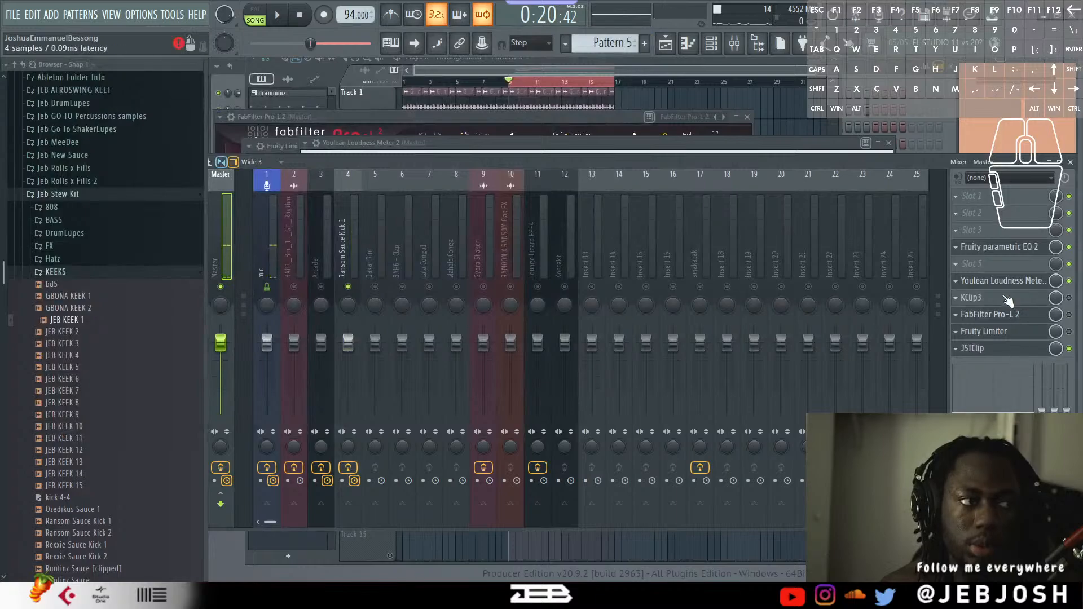
{"action": "left_click", "coordinate": [1012, 319]}
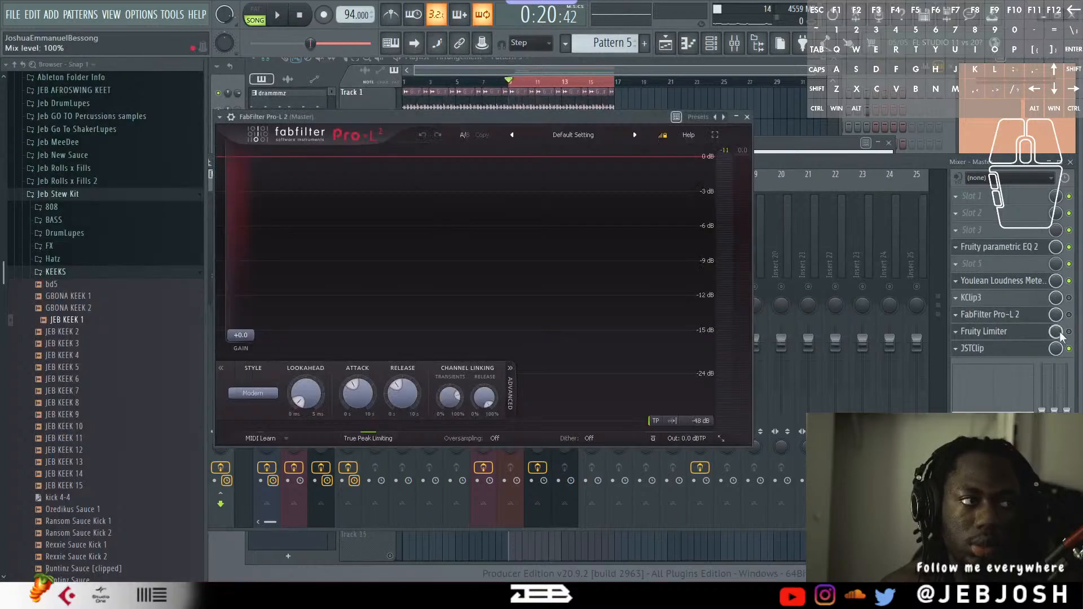
{"action": "left_click", "coordinate": [1001, 280]}
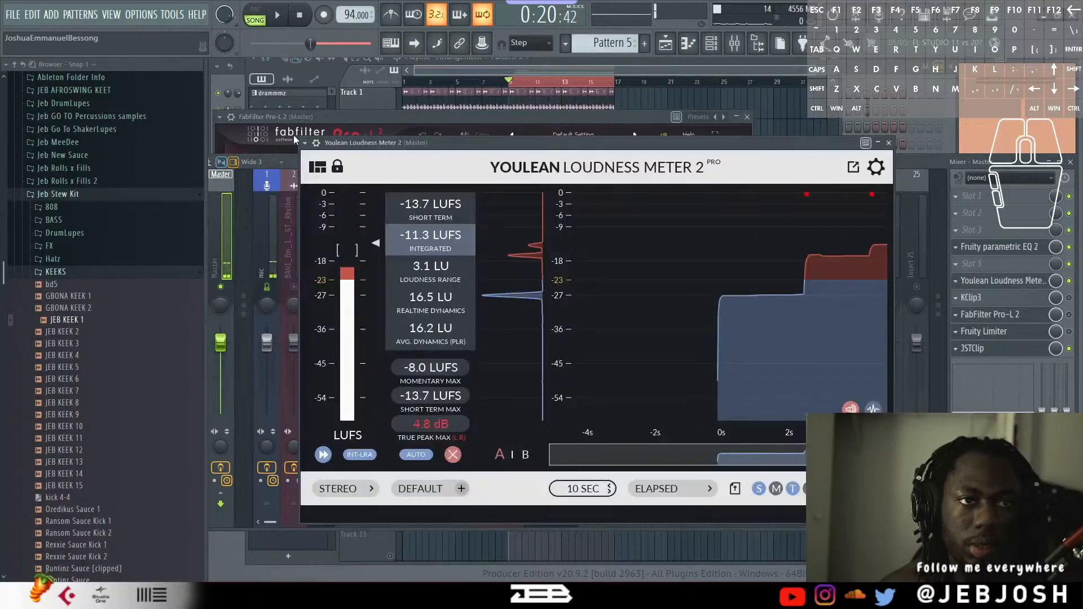
{"action": "left_click", "coordinate": [305, 142]}
{"action": "left_click", "coordinate": [364, 374]}
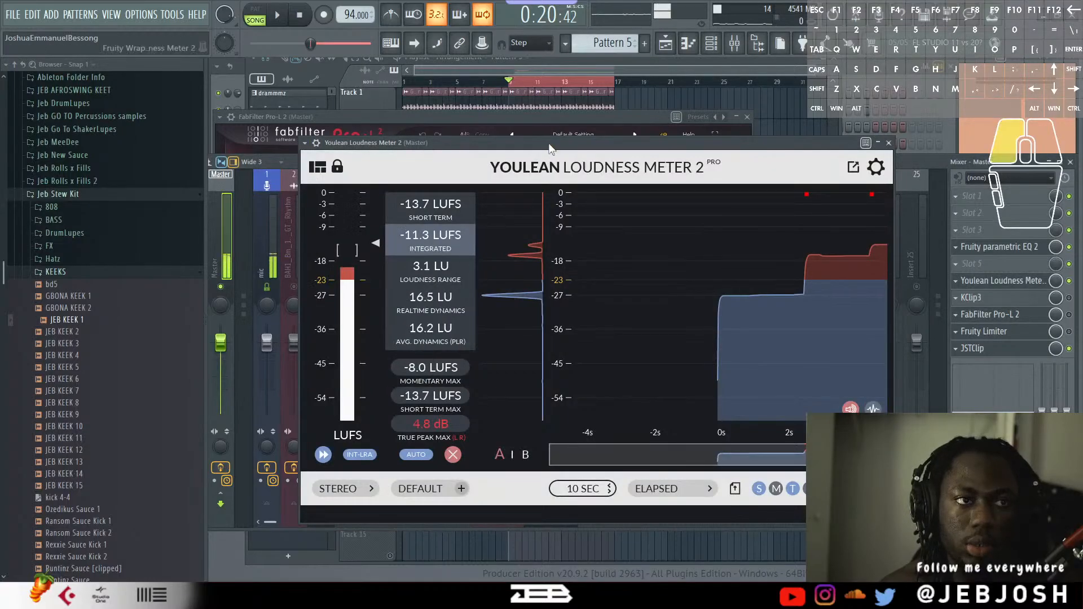
{"action": "left_click_drag", "start_coordinate": [550, 148], "coordinate": [252, 16]}
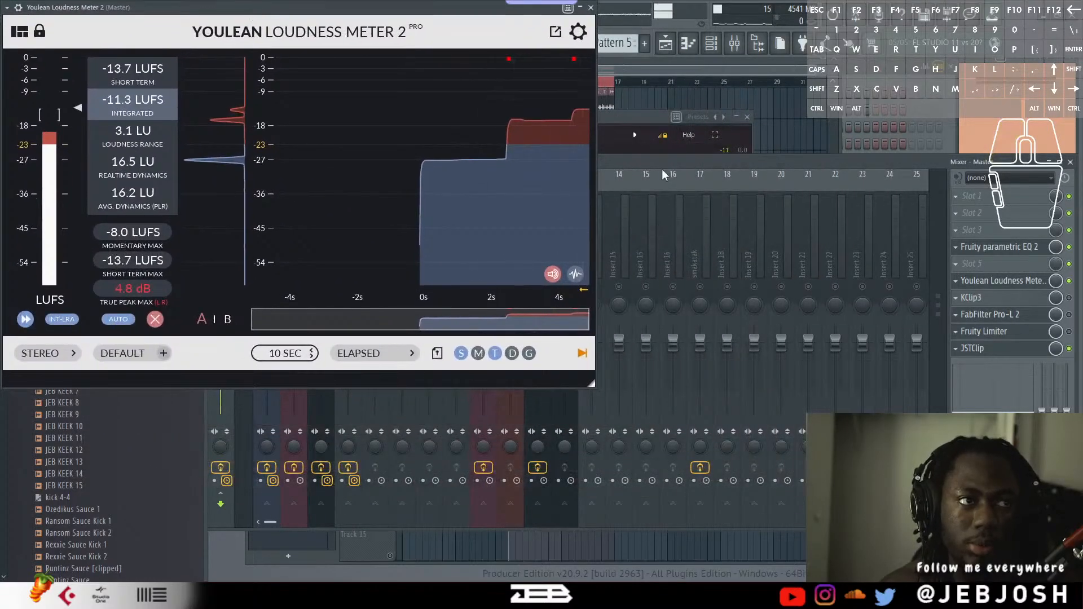
Shift the mixer window out from behind Youlean Loudness Meter 2 and try to shrink the meter's window.
{"action": "left_click_drag", "start_coordinate": [663, 171], "coordinate": [777, 202]}
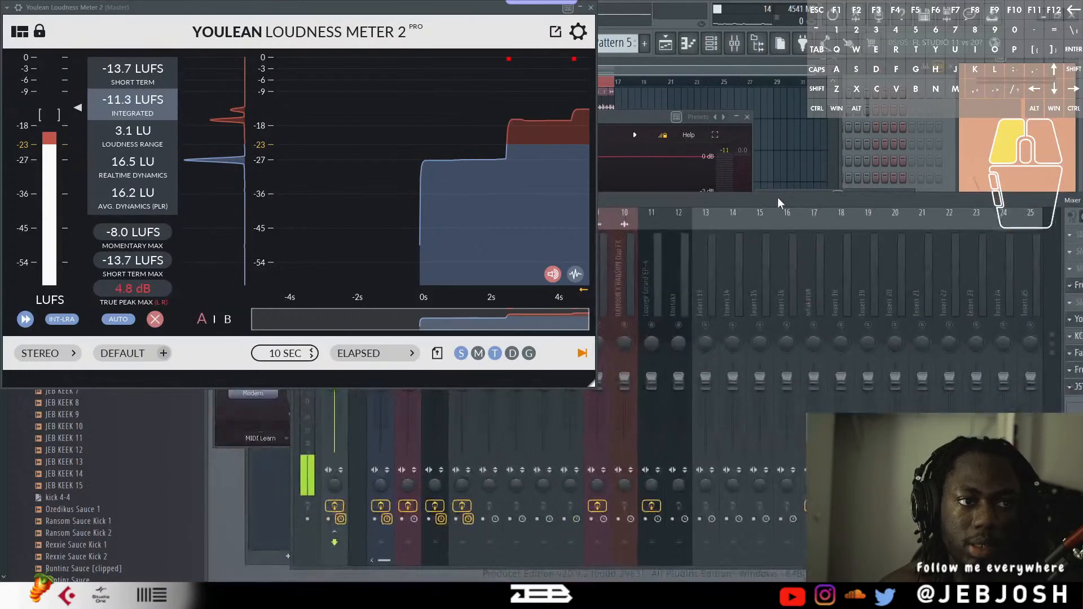
{"action": "left_click_drag", "start_coordinate": [595, 387], "coordinate": [564, 343]}
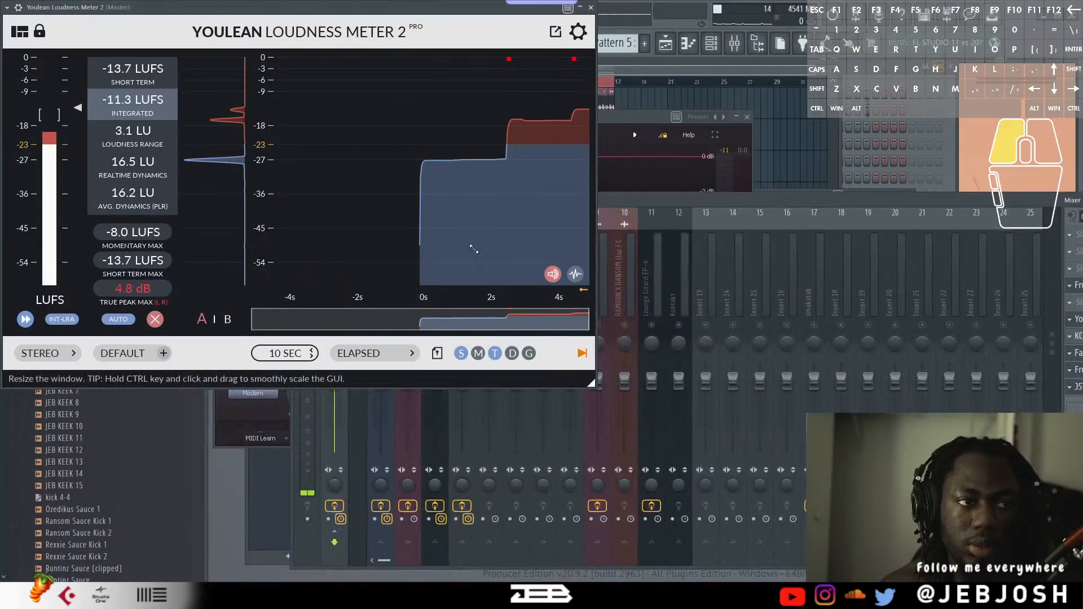
{"action": "left_click_drag", "start_coordinate": [474, 248], "coordinate": [477, 251]}
{"action": "left_click_drag", "start_coordinate": [590, 383], "coordinate": [488, 241]}
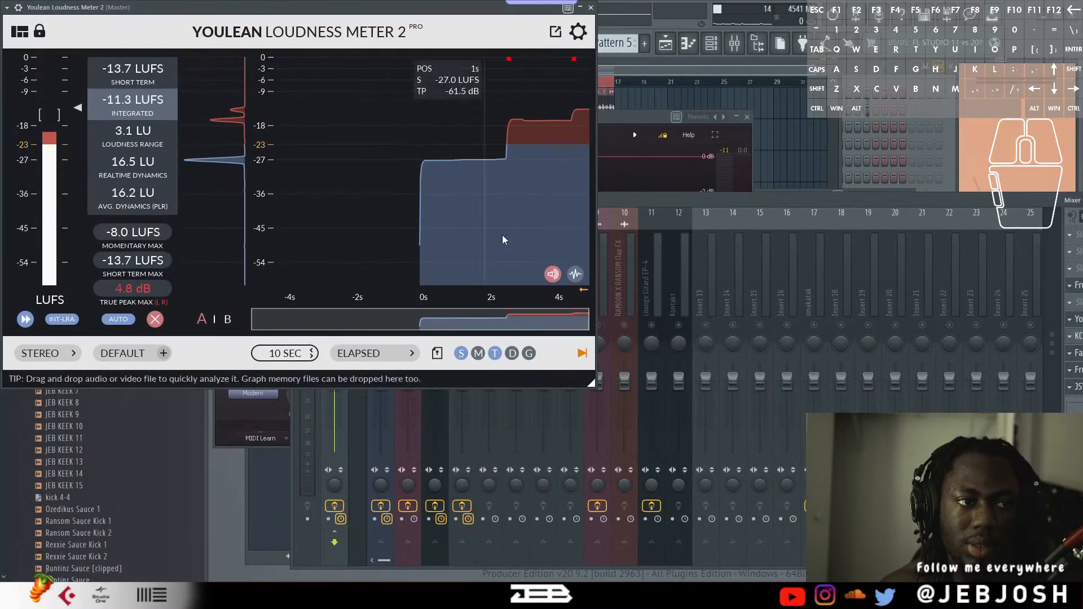
Reposition the mixer beside the loudness meter and open JST Clip on the Ransom Sauce Kick 1 track.
{"action": "left_click_drag", "start_coordinate": [696, 209], "coordinate": [925, 213]}
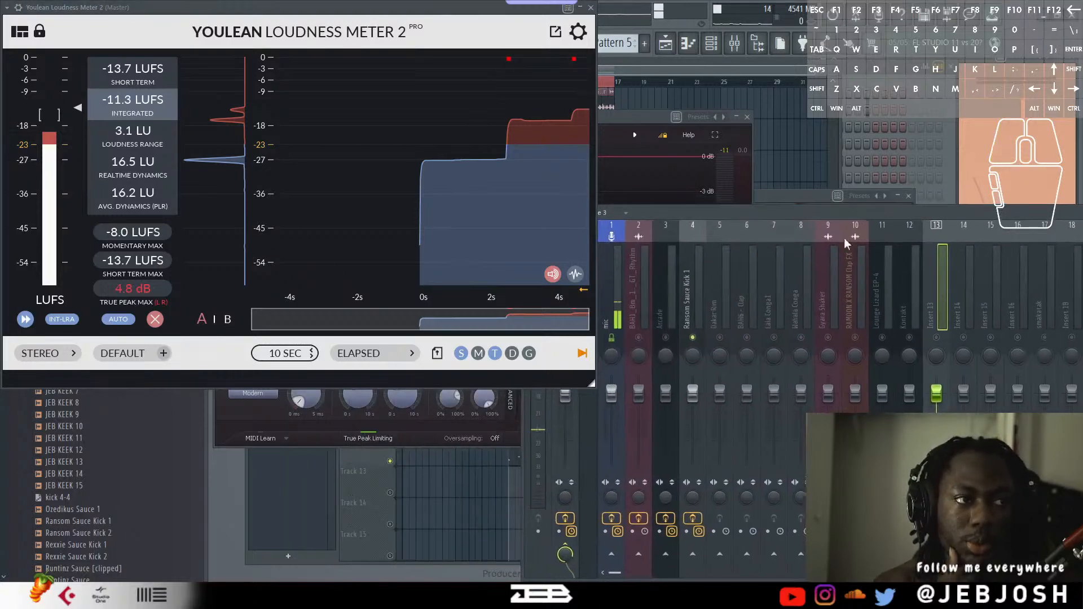
{"action": "left_click", "coordinate": [683, 284]}
{"action": "left_click_drag", "start_coordinate": [748, 212], "coordinate": [624, 258]}
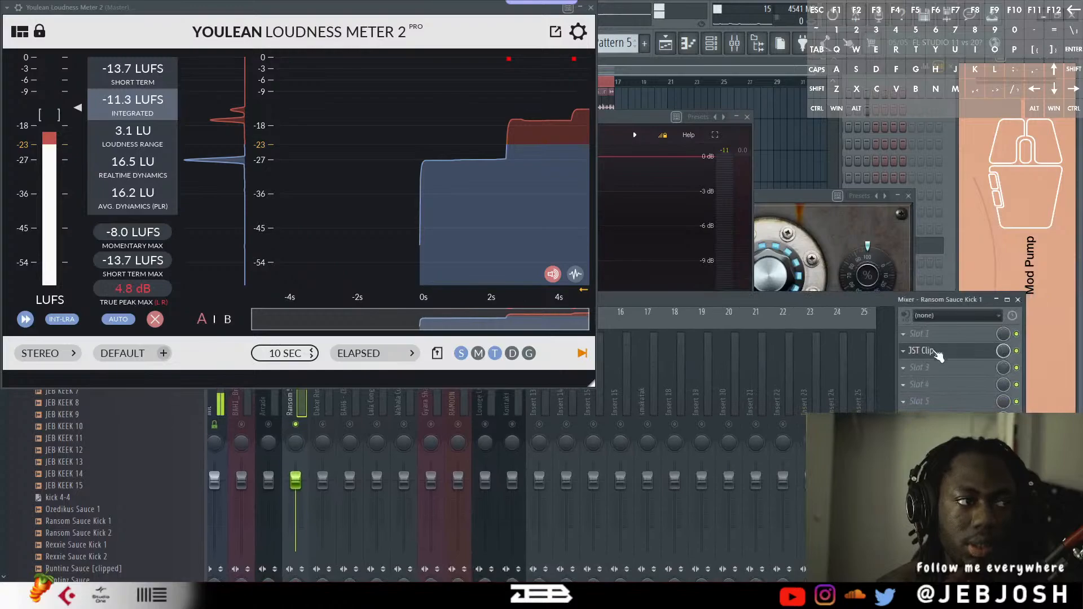
{"action": "left_click", "coordinate": [928, 351]}
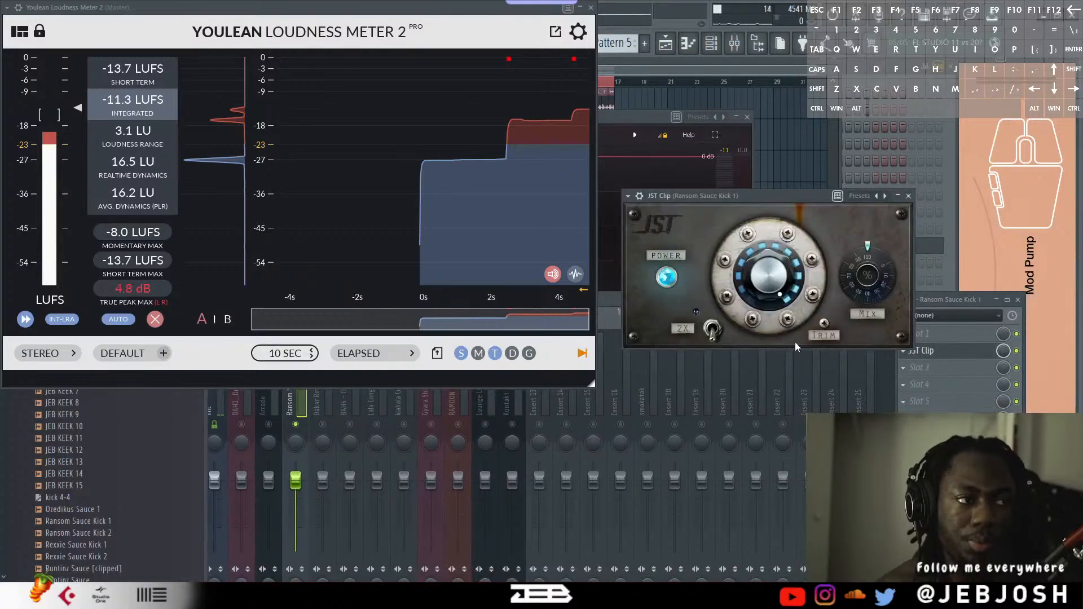
Set the trim of the kick's JST Clip to -7.0 dB and turn its drive down.
{"action": "left_click_drag", "start_coordinate": [821, 328], "coordinate": [823, 337]}
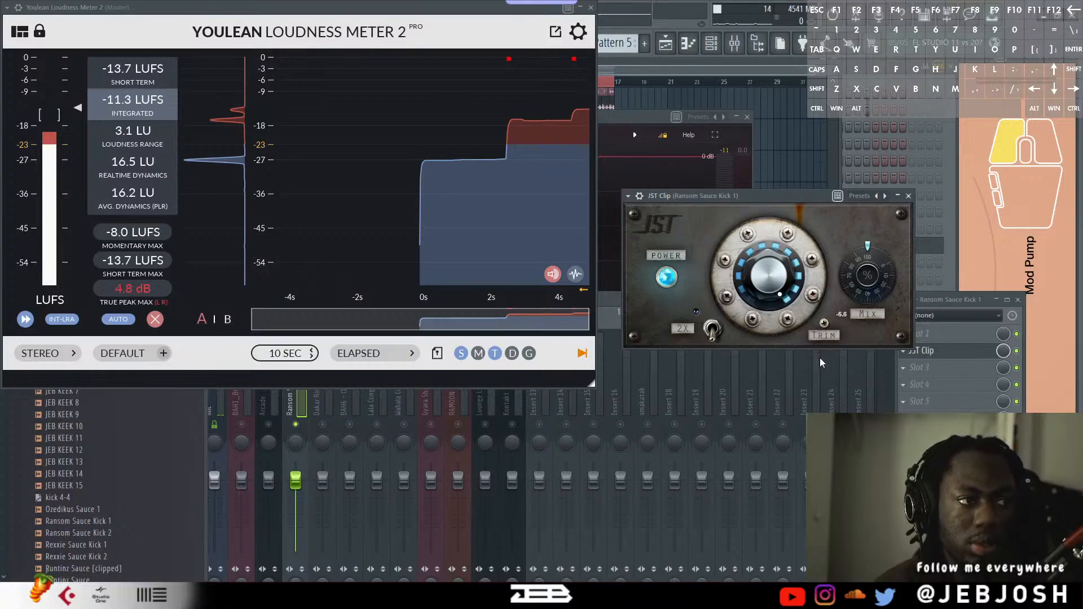
{"action": "left_click_drag", "start_coordinate": [820, 360], "coordinate": [815, 355]}
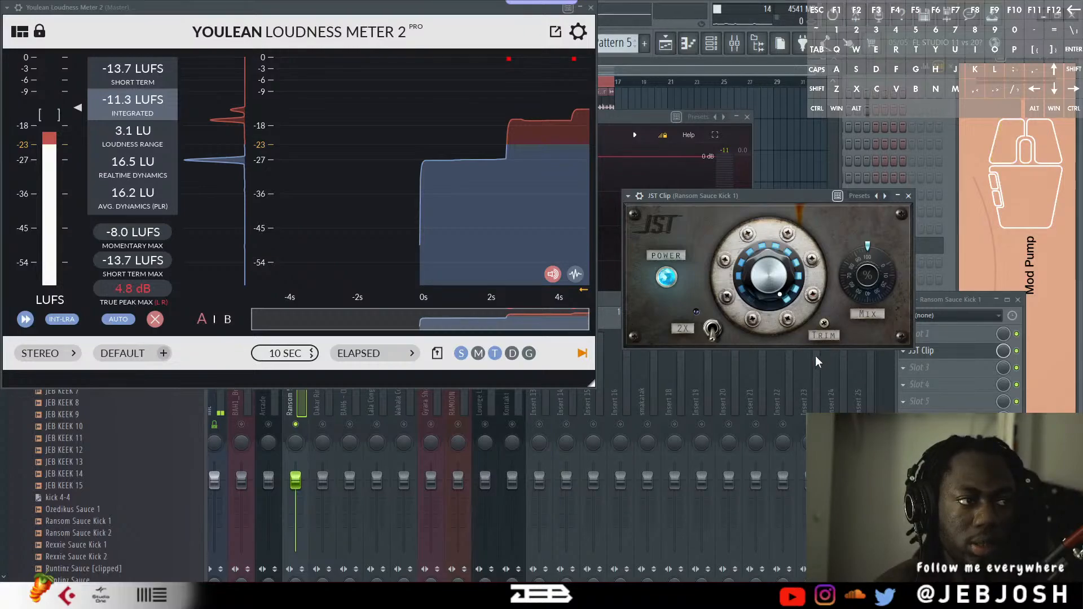
{"action": "left_click", "coordinate": [711, 334]}
{"action": "left_click", "coordinate": [712, 332]}
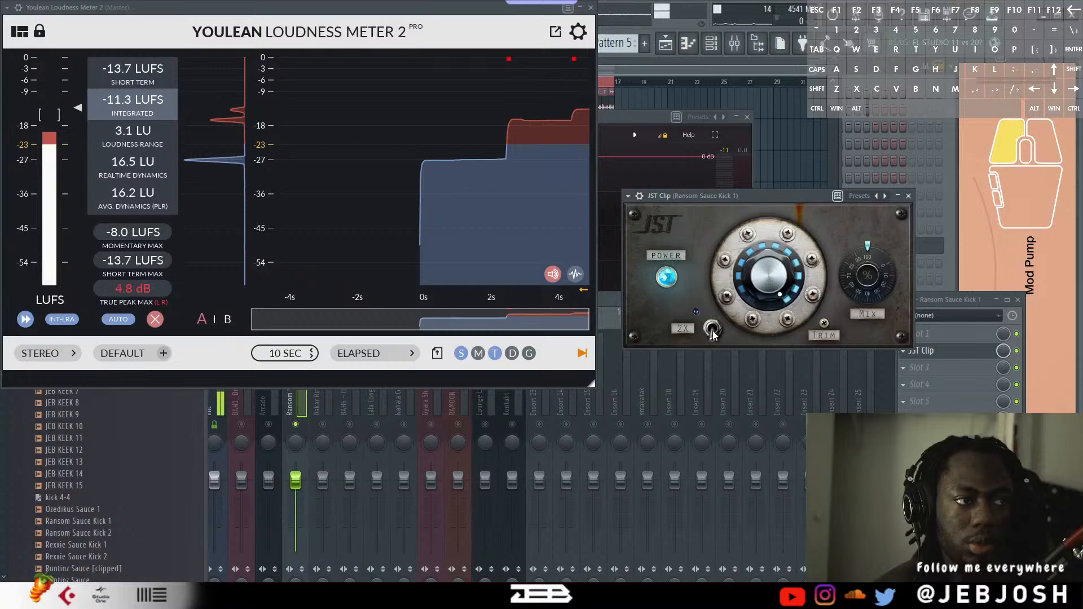
{"action": "left_click_drag", "start_coordinate": [769, 277], "coordinate": [769, 374]}
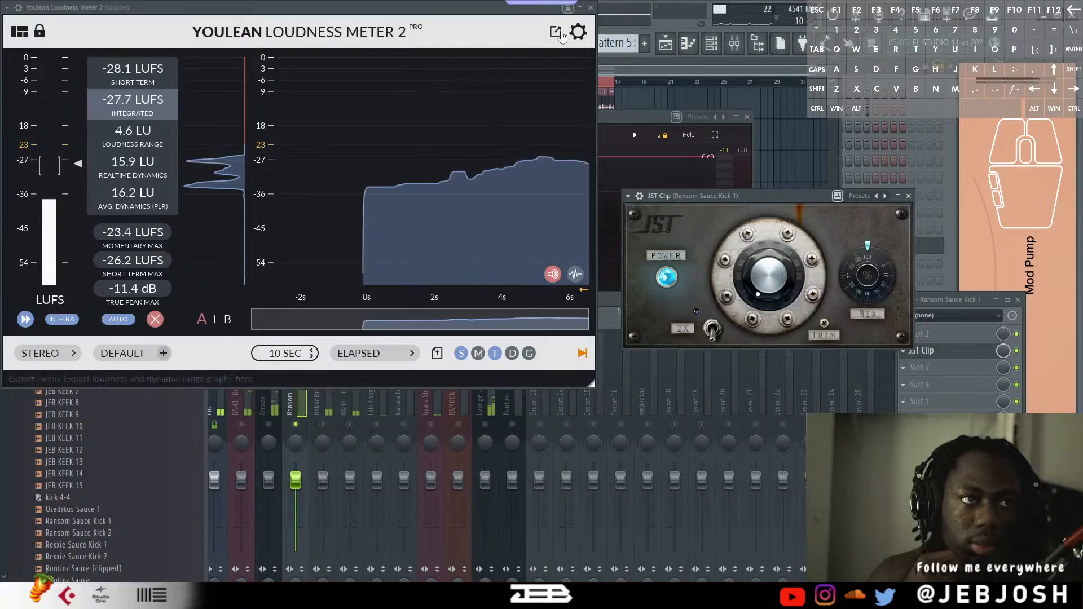
Move the loudness meter lower and the mixer higher to expose the kick's level during playback.
{"action": "left_click", "coordinate": [515, 10]}
{"action": "left_click_drag", "start_coordinate": [516, 10], "coordinate": [908, 484]}
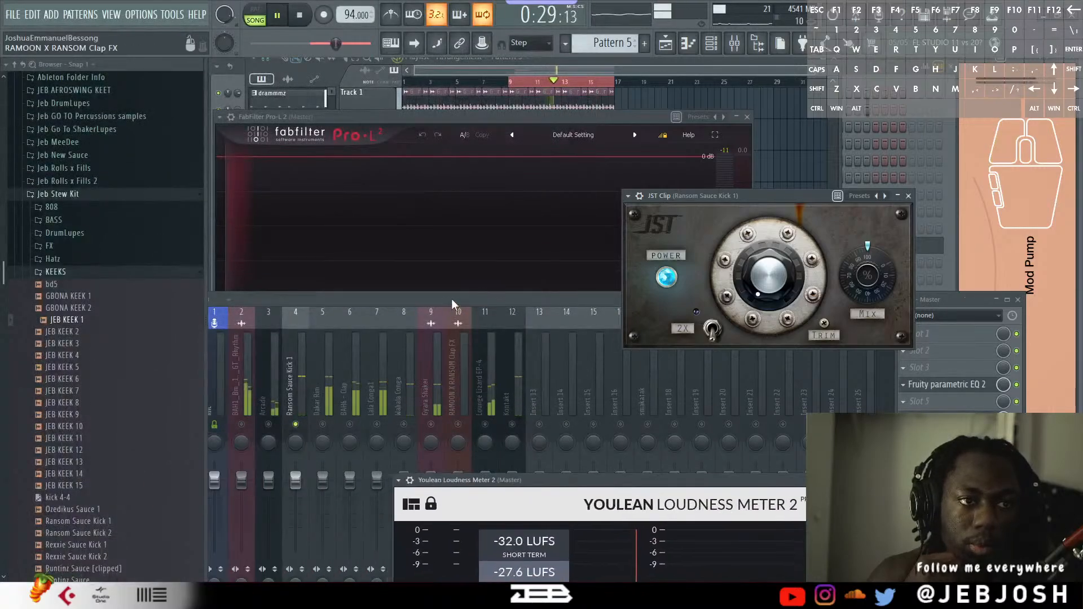
{"action": "left_click_drag", "start_coordinate": [451, 299], "coordinate": [651, 251]}
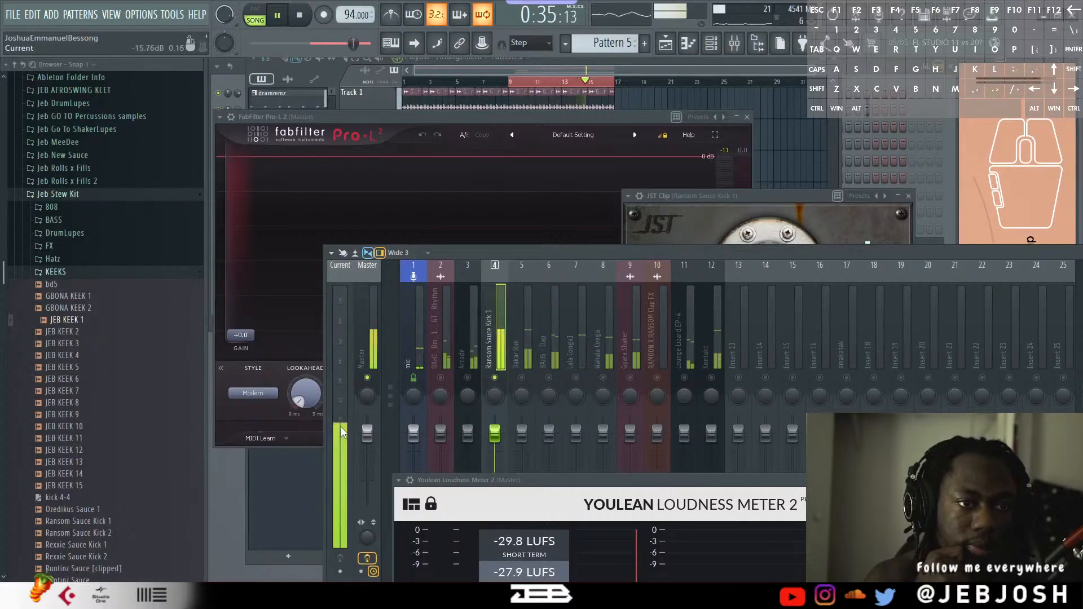
Return to the kick's JST Clip and set its drive to 12.0 dB while the song plays.
{"action": "left_click", "coordinate": [778, 199]}
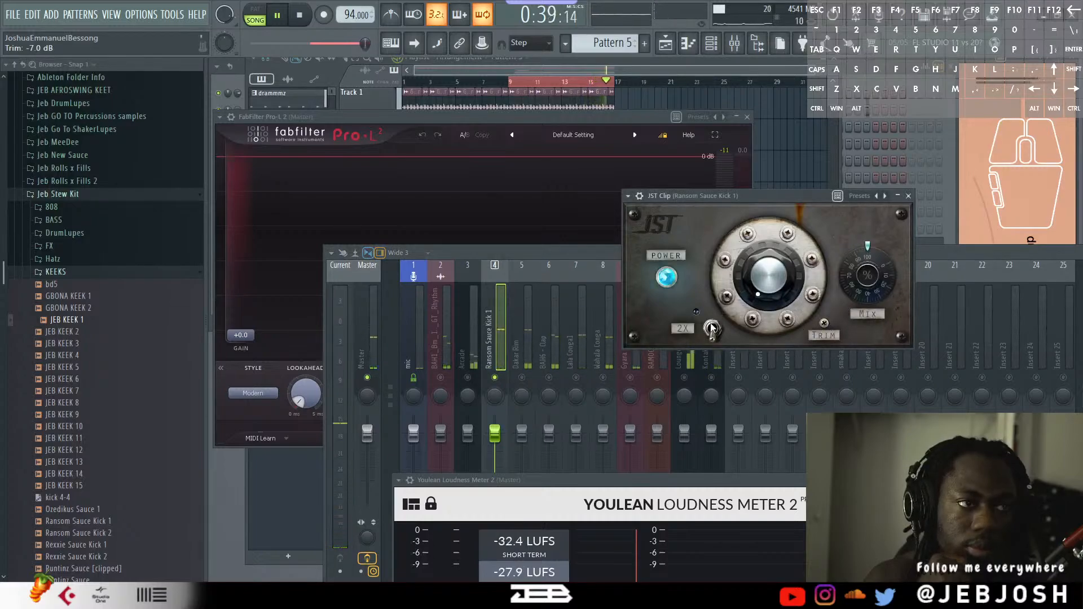
{"action": "left_click_drag", "start_coordinate": [767, 279], "coordinate": [776, 167]}
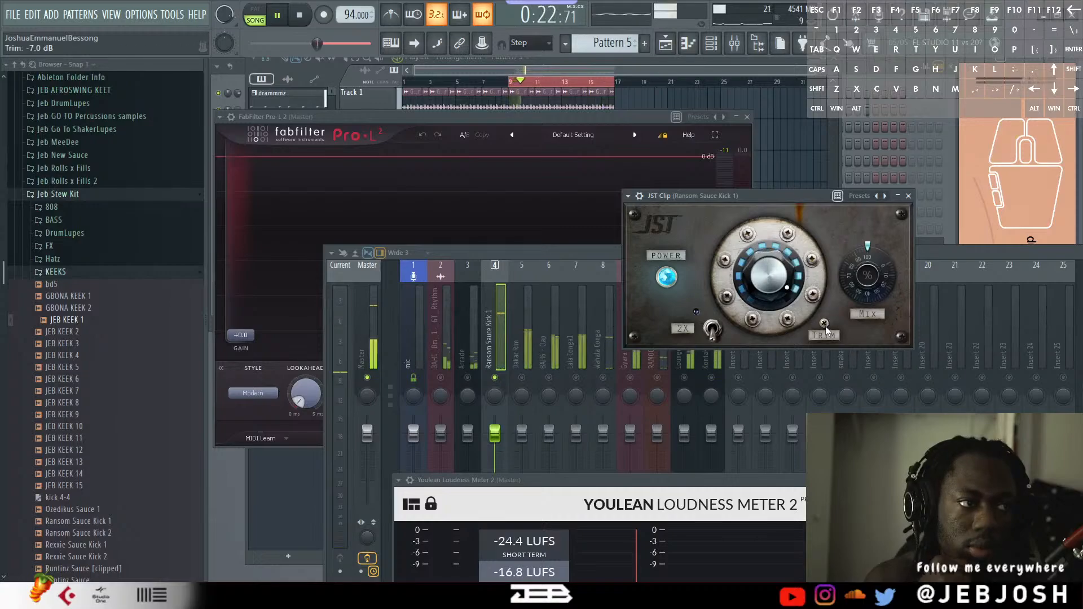
{"action": "left_click_drag", "start_coordinate": [773, 265], "coordinate": [783, 231]}
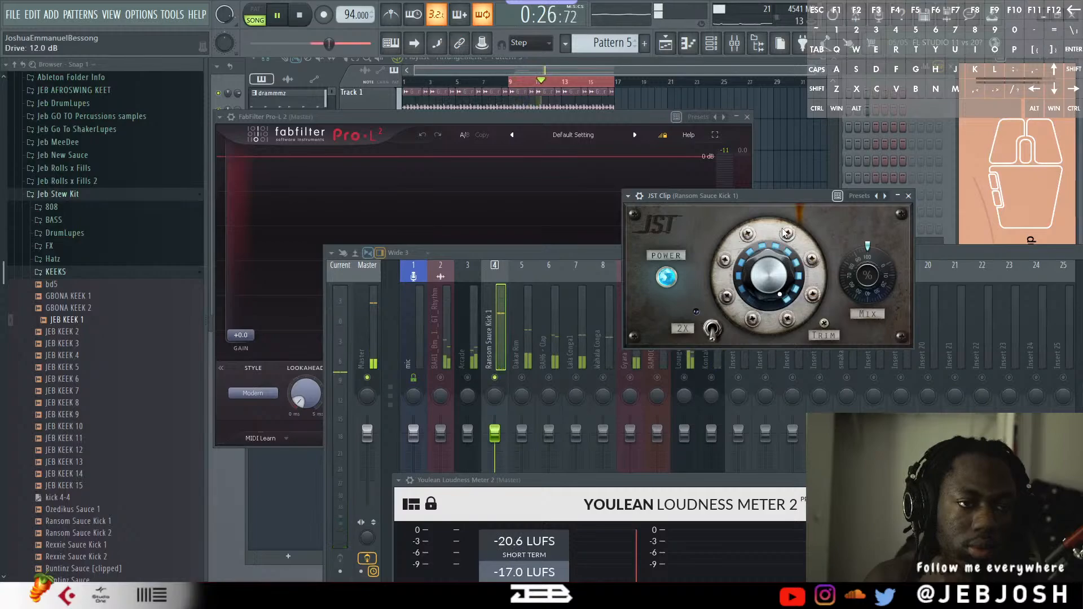
Select the Master track and arrange the loudness meter and JST Clip windows so both can be watched together.
{"action": "left_click", "coordinate": [364, 379]}
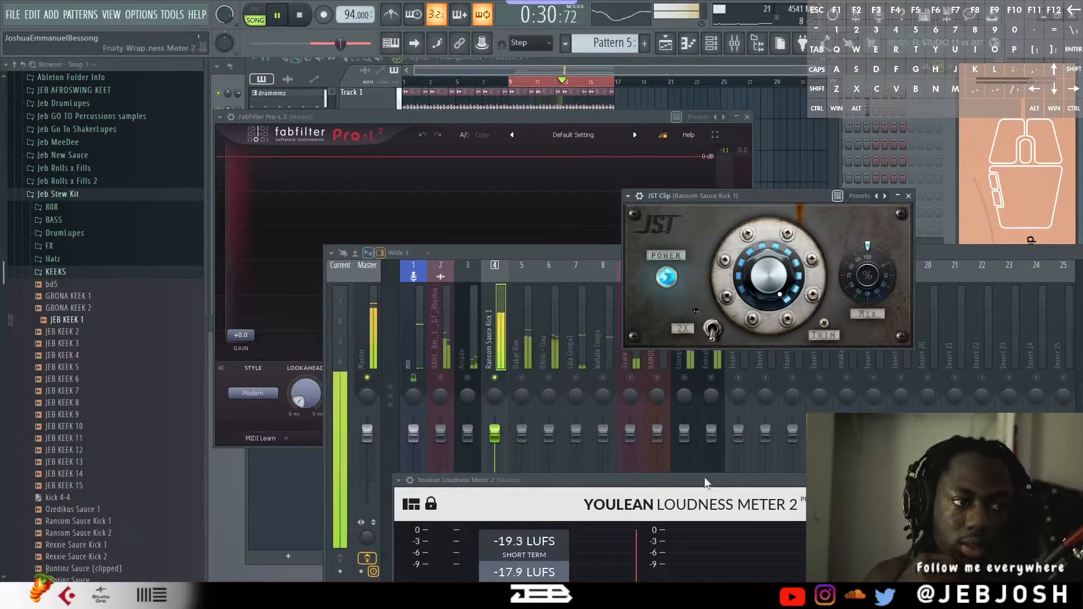
{"action": "left_click_drag", "start_coordinate": [704, 486], "coordinate": [703, 219]}
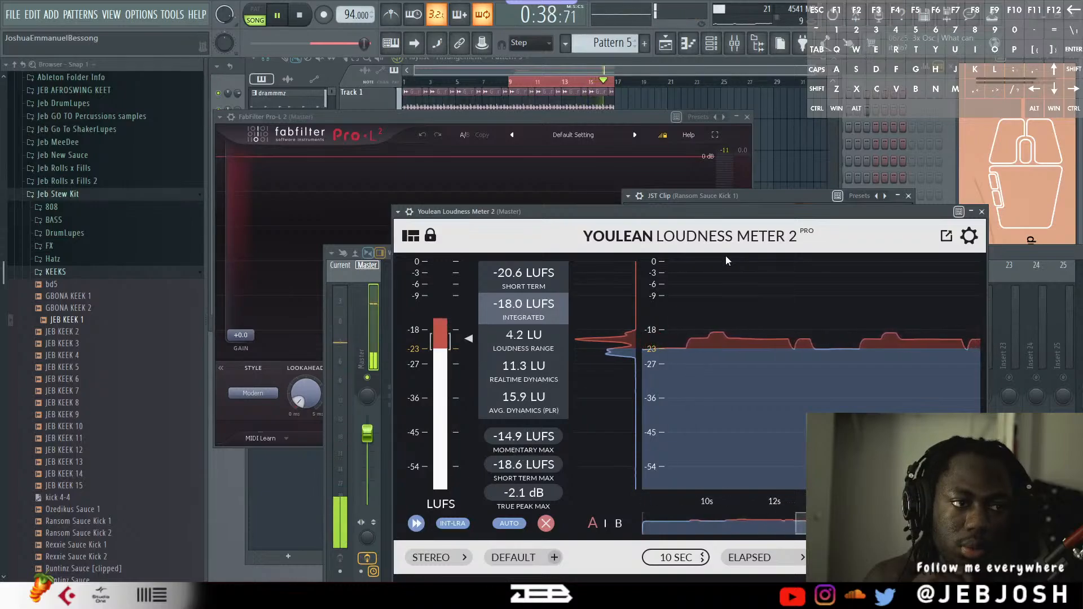
{"action": "left_click", "coordinate": [734, 197]}
{"action": "left_click_drag", "start_coordinate": [758, 196], "coordinate": [756, 57]}
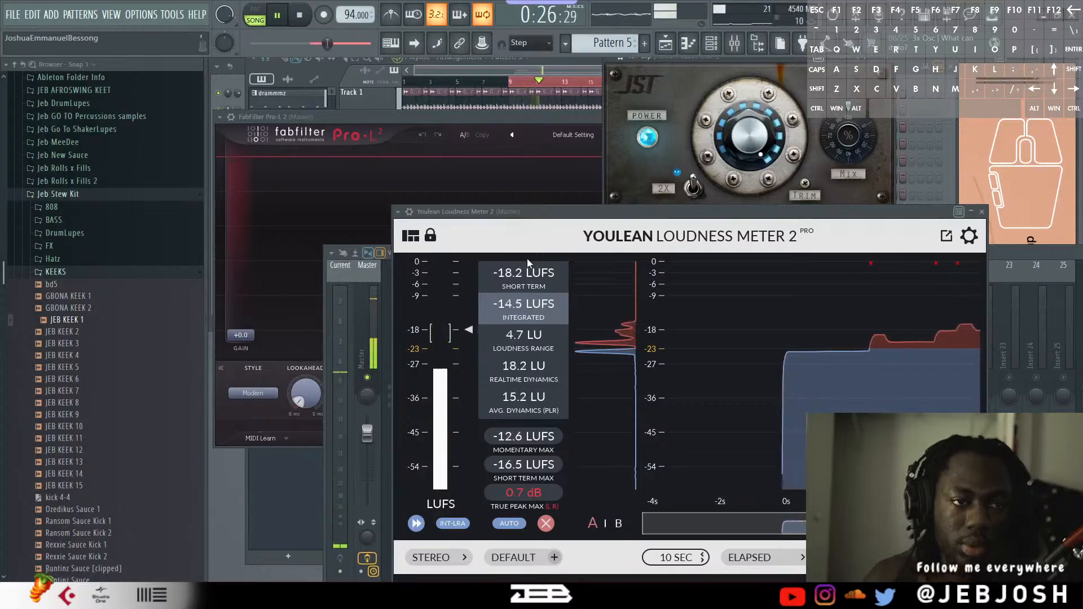
Restart playback to measure the song's loudness in Youlean Loudness Meter 2, stop it and close JST Clip.
{"action": "key", "text": "space"}
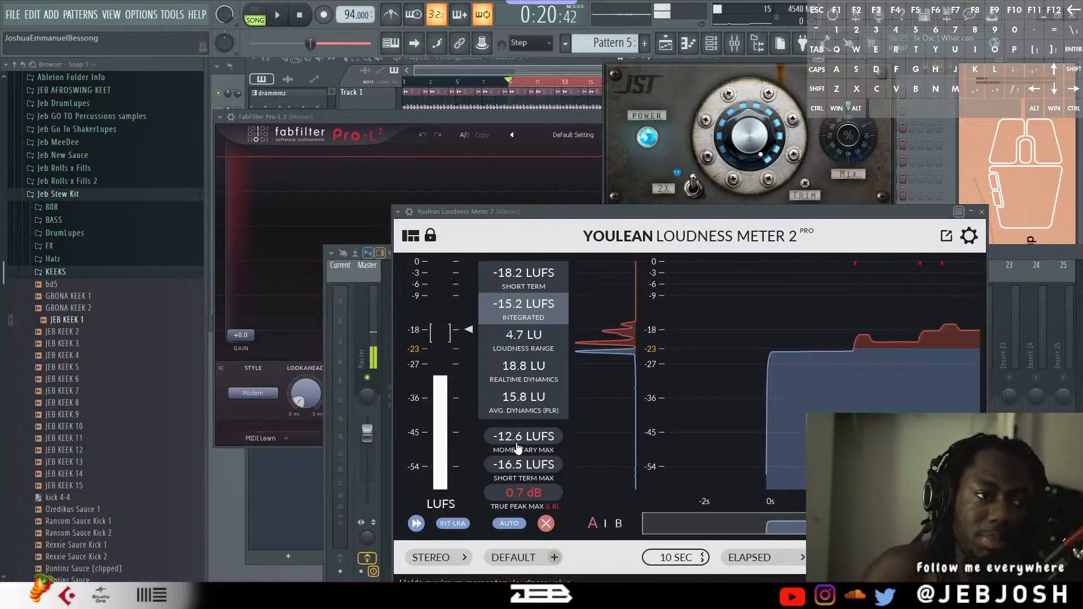
{"action": "key", "text": "space"}
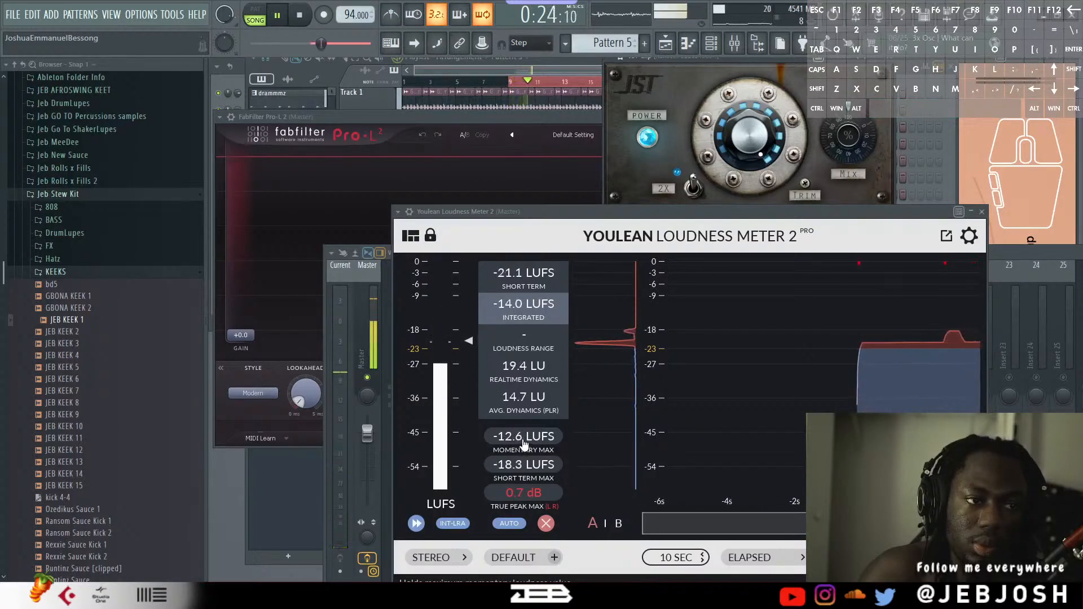
{"action": "key", "text": "space"}
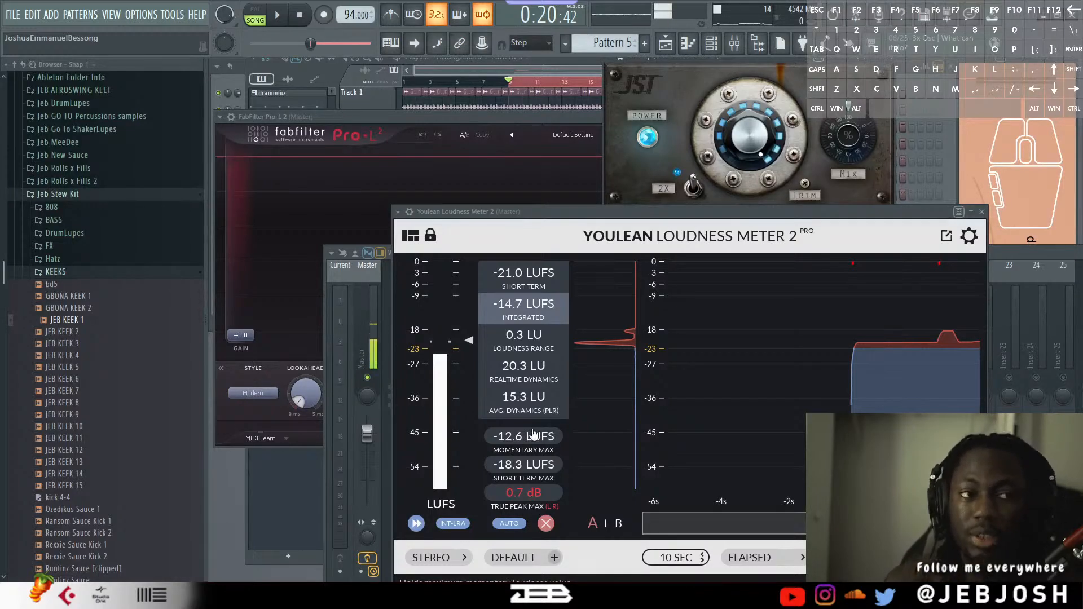
{"action": "left_click", "coordinate": [893, 63]}
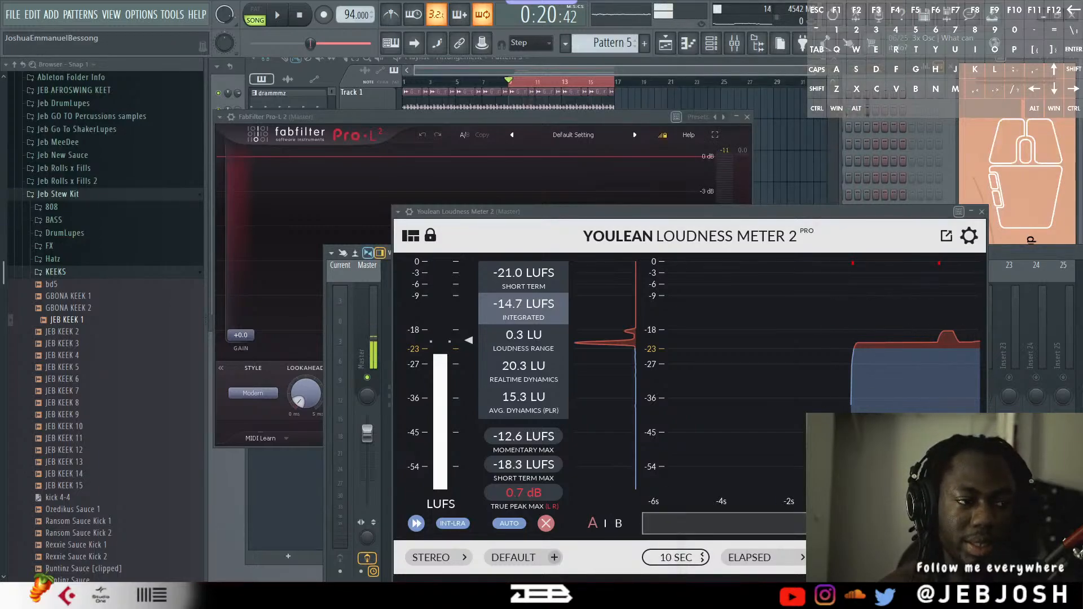
Check Notepad's recent text files and close the Youlean Loudness Meter 2 window.
{"action": "right_click", "coordinate": [639, 596]}
{"action": "left_click", "coordinate": [618, 362]}
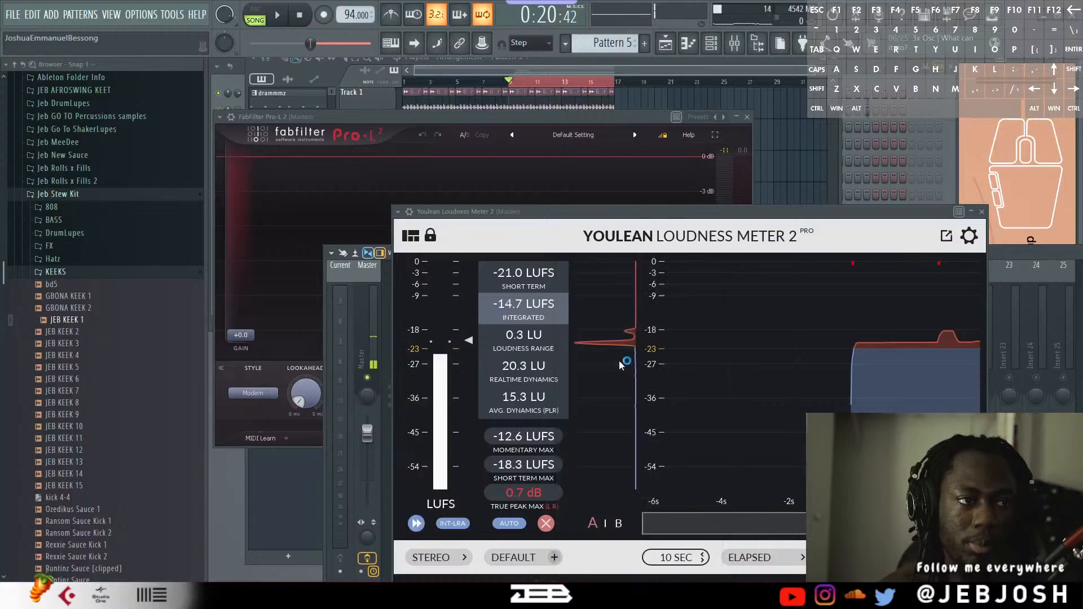
{"action": "left_click", "coordinate": [402, 88]}
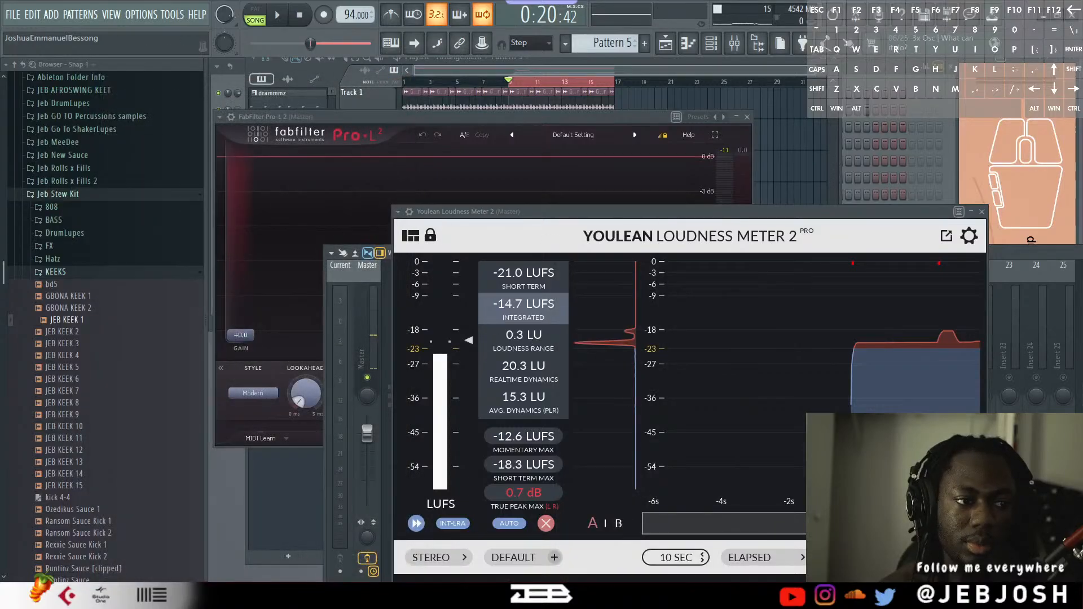
{"action": "right_click", "coordinate": [639, 596]}
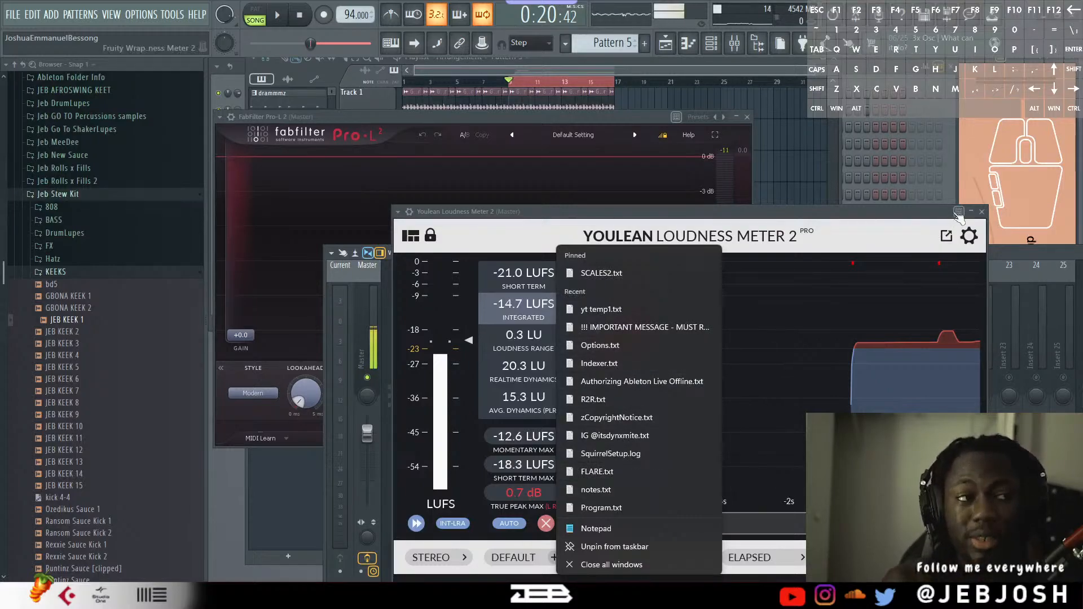
{"action": "left_click", "coordinate": [981, 212]}
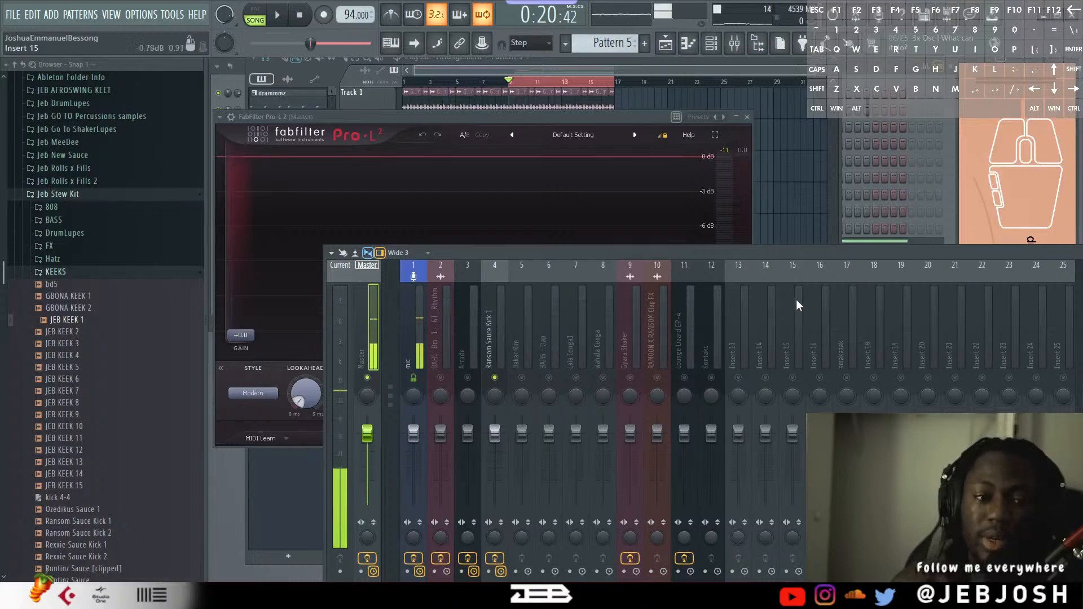
Check the drives in File Explorer's This PC view and the performance metrics in AMD Software, closing each window.
{"action": "left_click", "coordinate": [155, 595]}
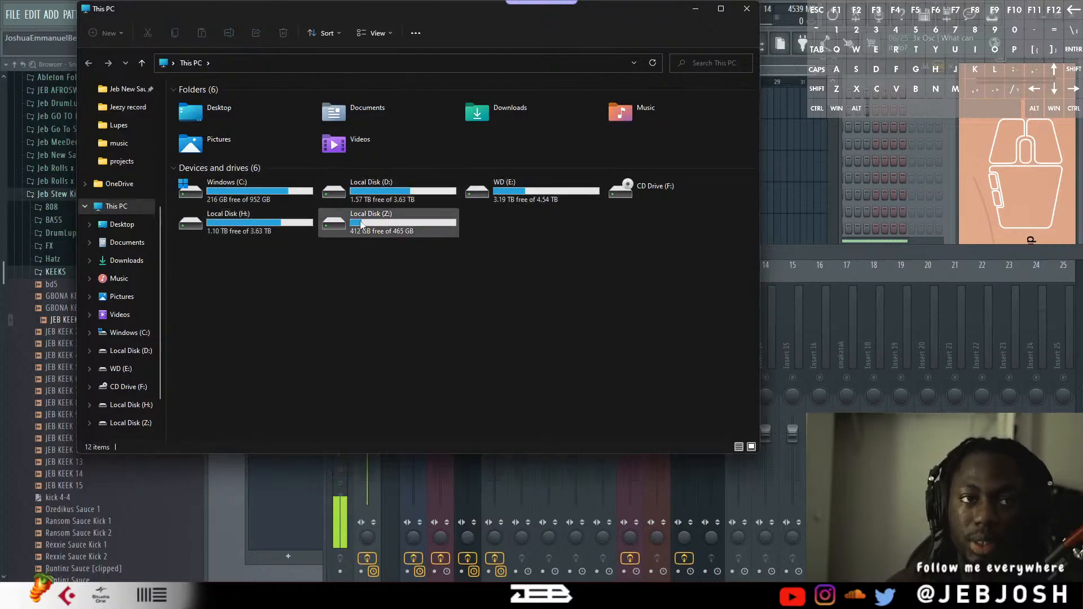
{"action": "left_click", "coordinate": [699, 14]}
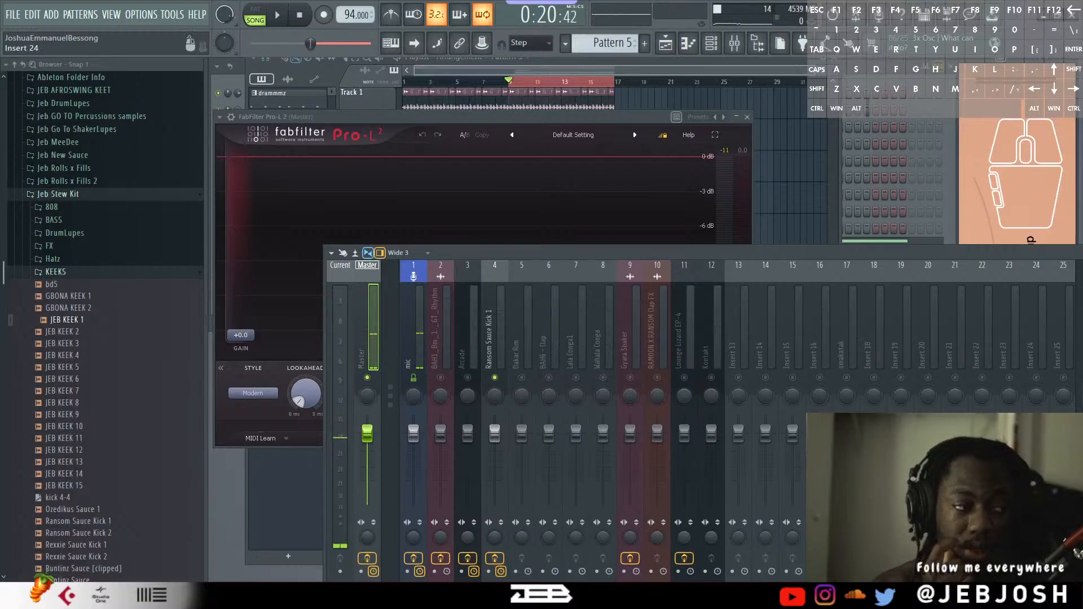
{"action": "left_click", "coordinate": [1037, 596]}
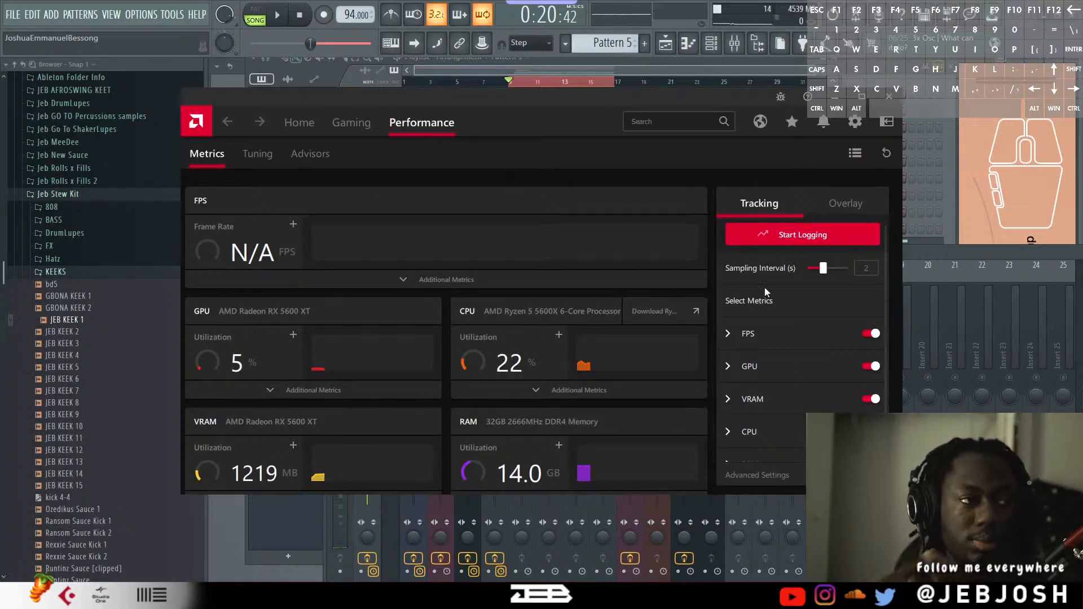
{"action": "scroll", "coordinate": [763, 287], "scroll_direction": "down", "scroll_amount": 1}
{"action": "scroll", "coordinate": [551, 353], "scroll_direction": "down", "scroll_amount": 1}
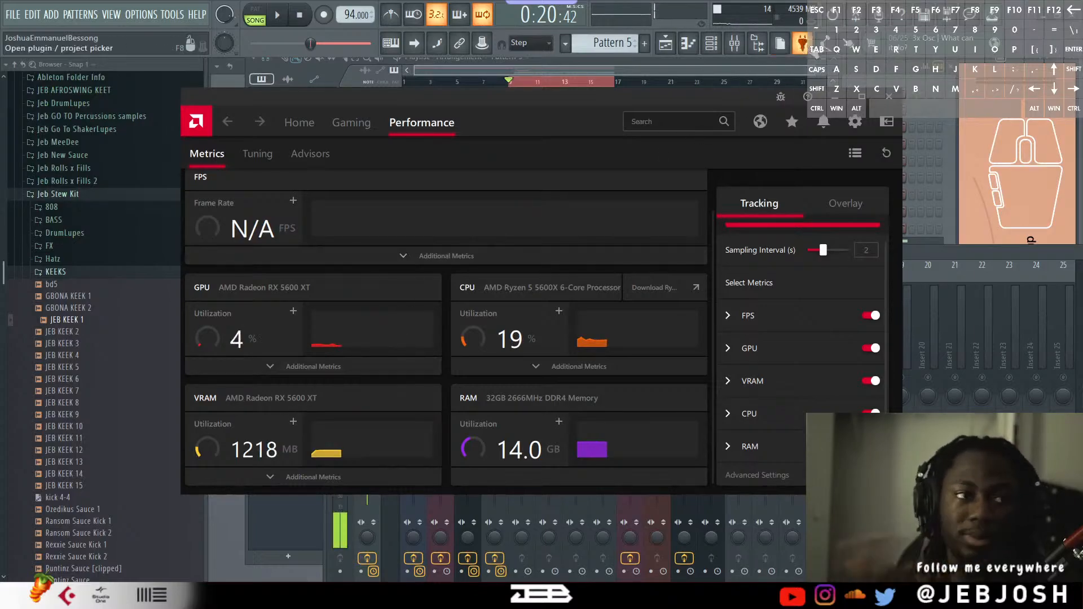
{"action": "left_click", "coordinate": [889, 99]}
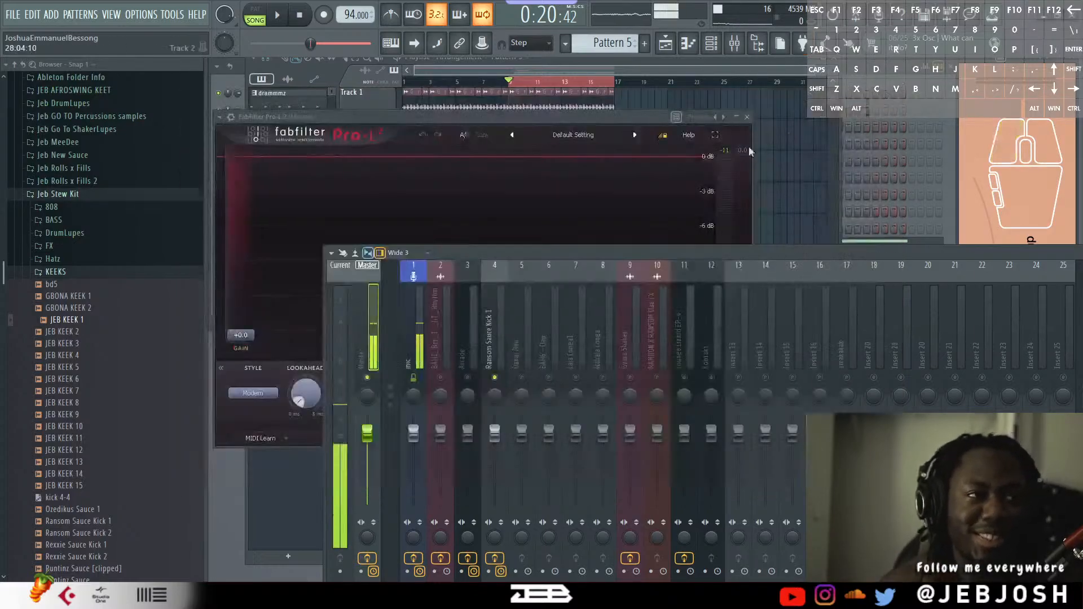
Reposition the Mixer window, unsolo the kick track and bring the Playlist to the front.
{"action": "left_click_drag", "start_coordinate": [863, 254], "coordinate": [727, 214]}
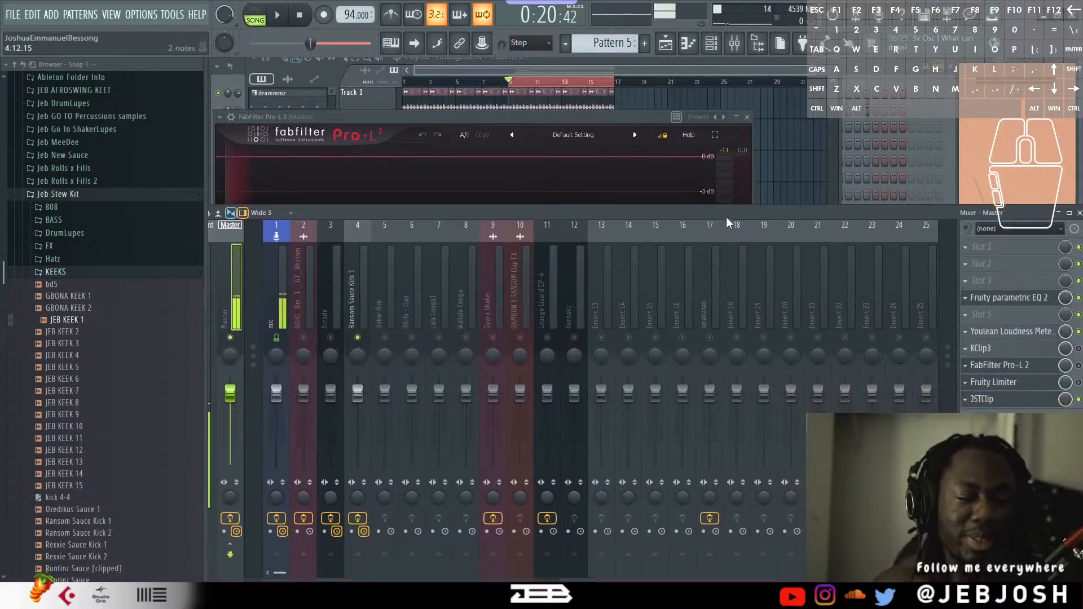
{"action": "left_click", "coordinate": [778, 158]}
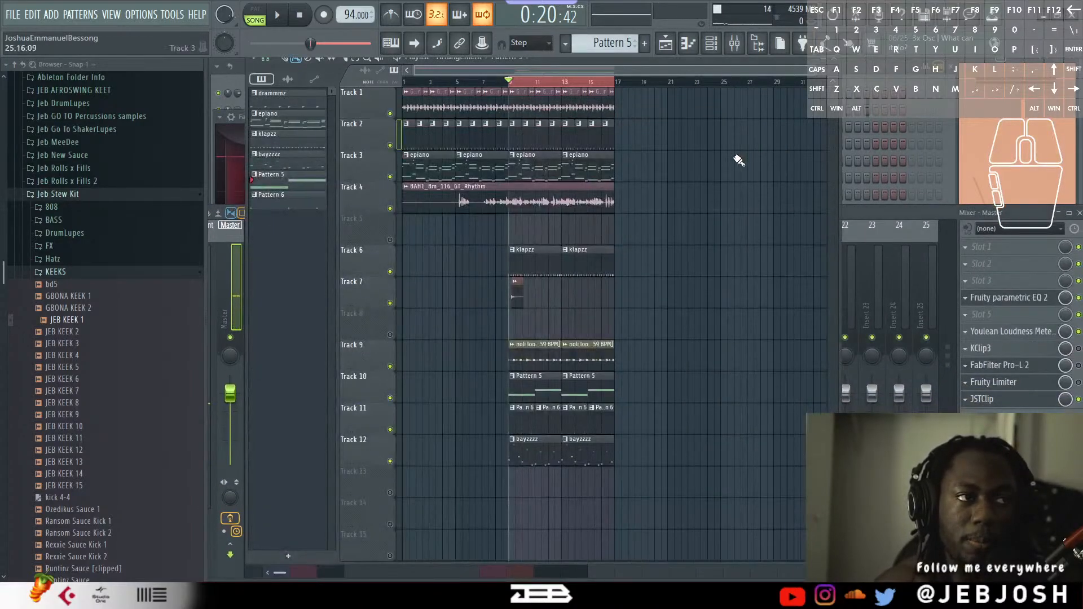
Clear the Playlist's time selection starting at bar 9 and audition the song from the beginning.
{"action": "key", "text": "ctrl+d"}
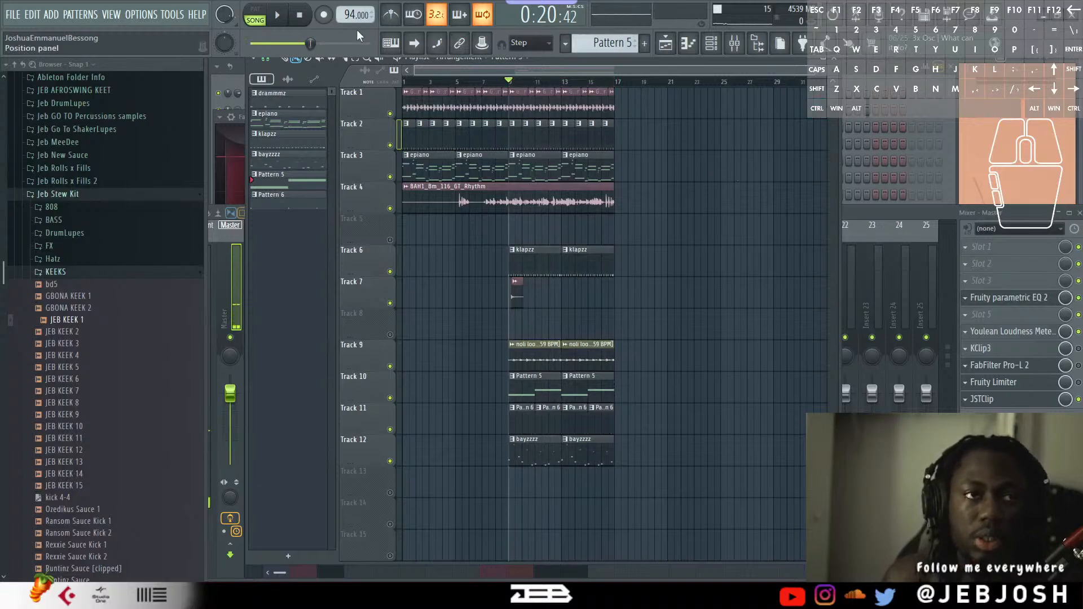
{"action": "left_click", "coordinate": [309, 17]}
{"action": "key", "text": "space"}
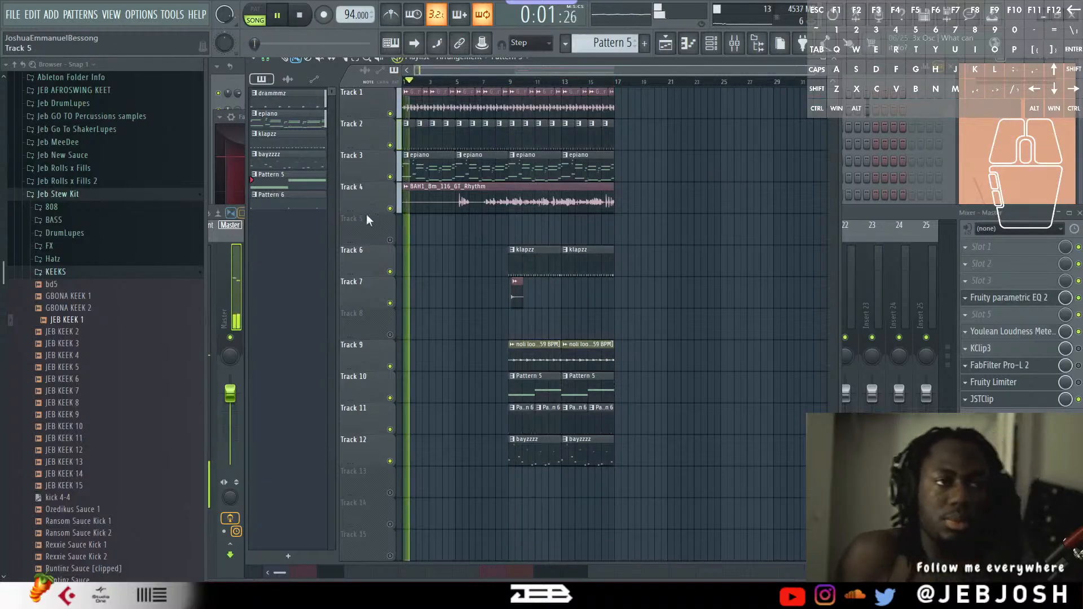
{"action": "key", "text": "space"}
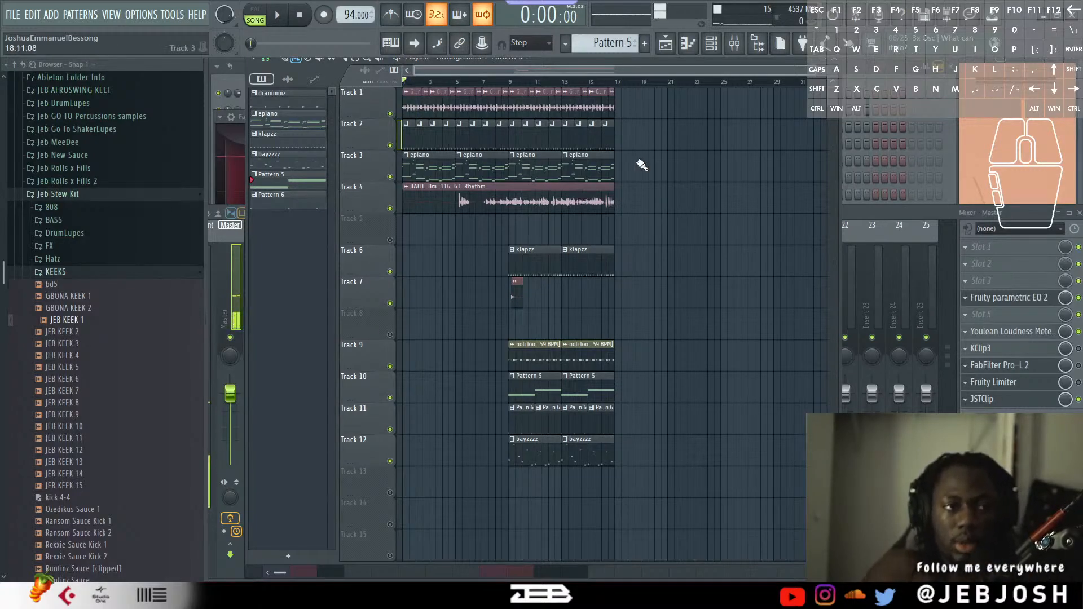
Clear the other windows off the Playlist, delete the drummmz clips in Track 2's first four bars and play the intro.
{"action": "scroll", "coordinate": [638, 318], "scroll_direction": "down", "scroll_amount": 3}
{"action": "scroll", "coordinate": [637, 317], "scroll_direction": "up", "scroll_amount": 3}
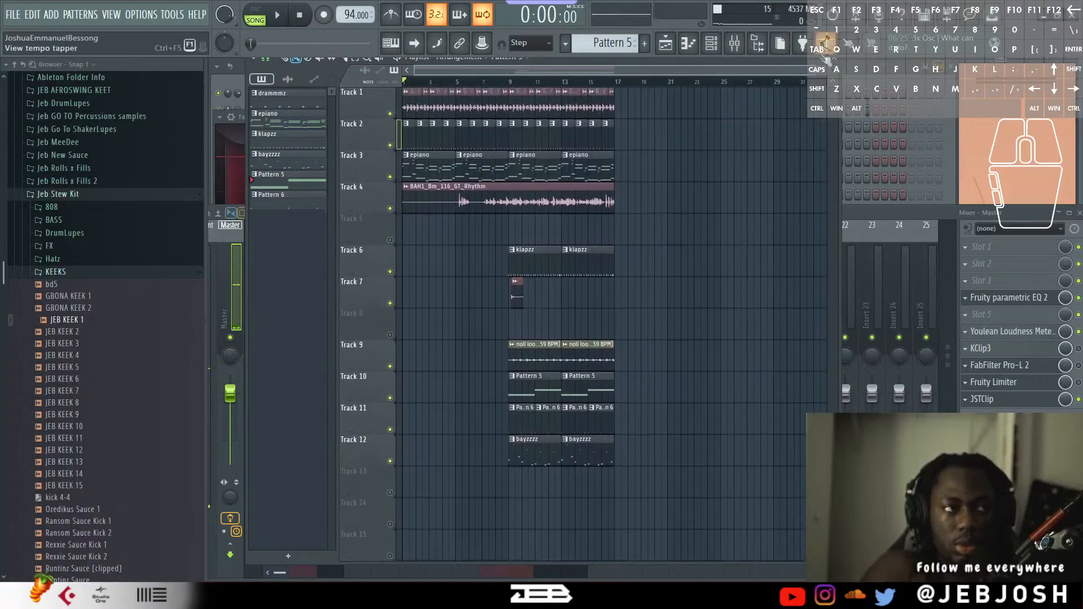
{"action": "left_click", "coordinate": [826, 59]}
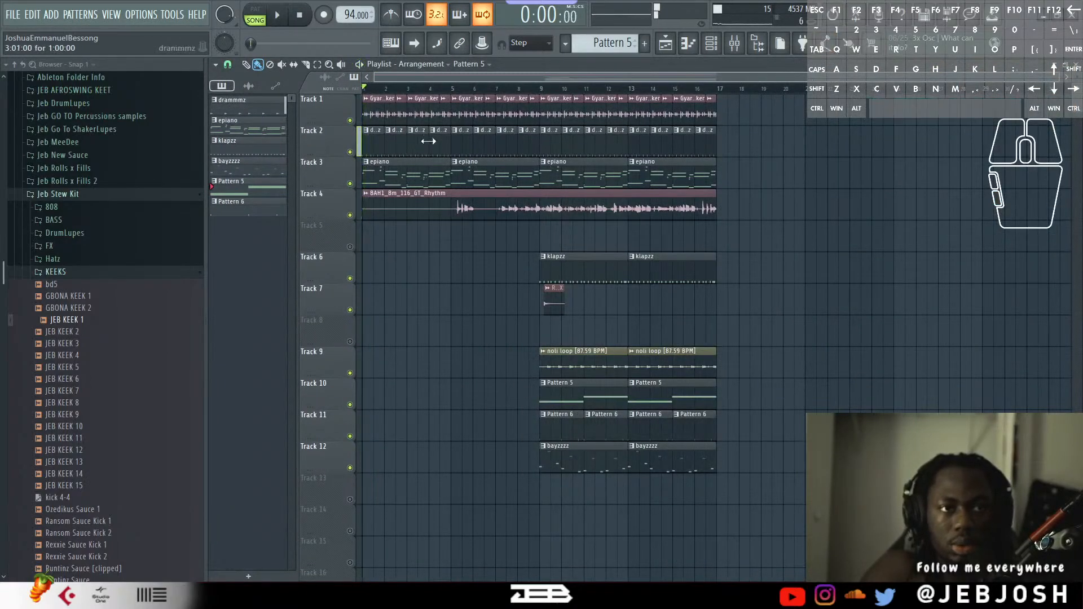
{"action": "right_click", "coordinate": [438, 149]}
{"action": "key", "text": "space"}
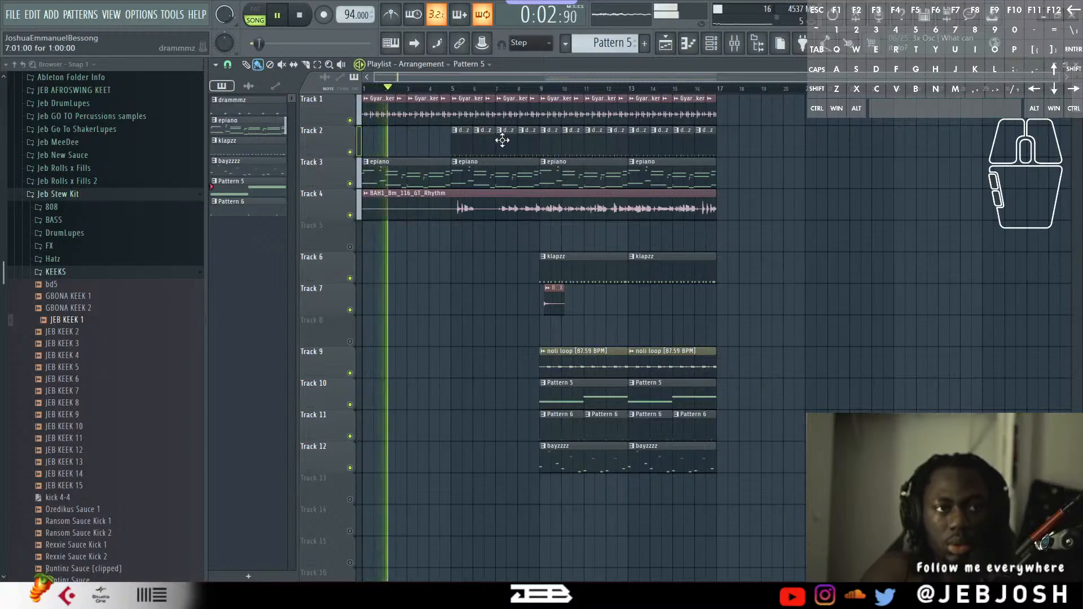
{"action": "key", "text": "space"}
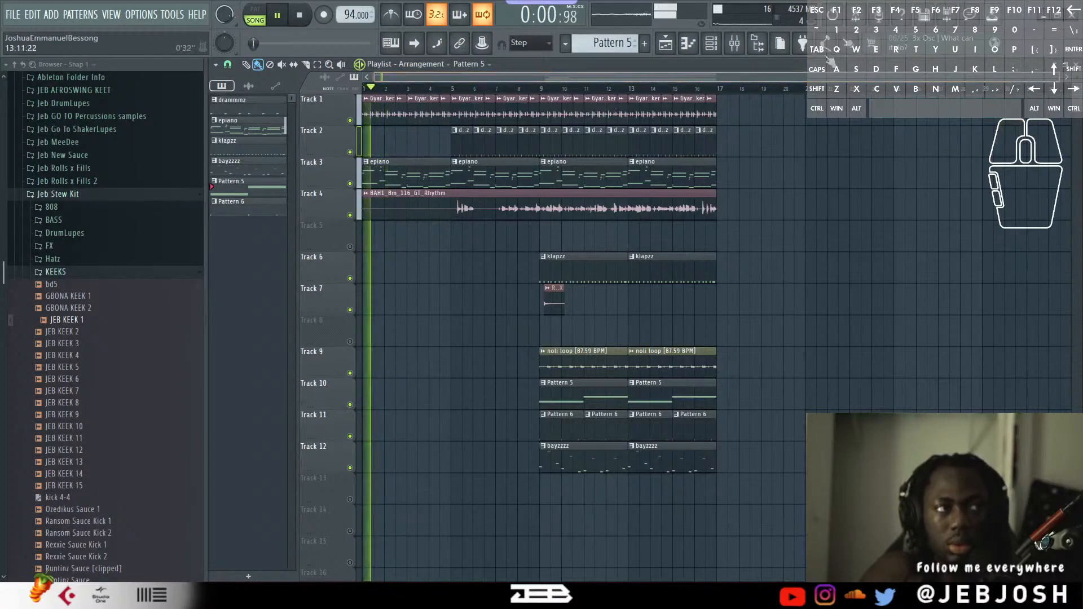
Slice a short gap out of the Gyara Shaker clip midway through bar 1 on Track 1 and play it.
{"action": "scroll", "coordinate": [499, 84], "scroll_direction": "up", "scroll_amount": 5}
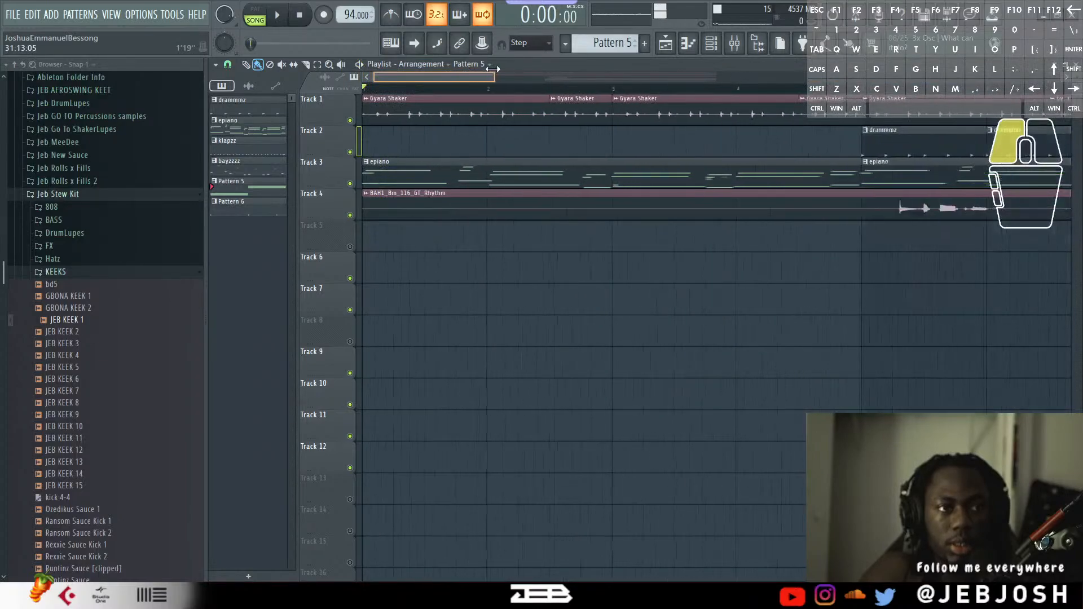
{"action": "key", "text": "space"}
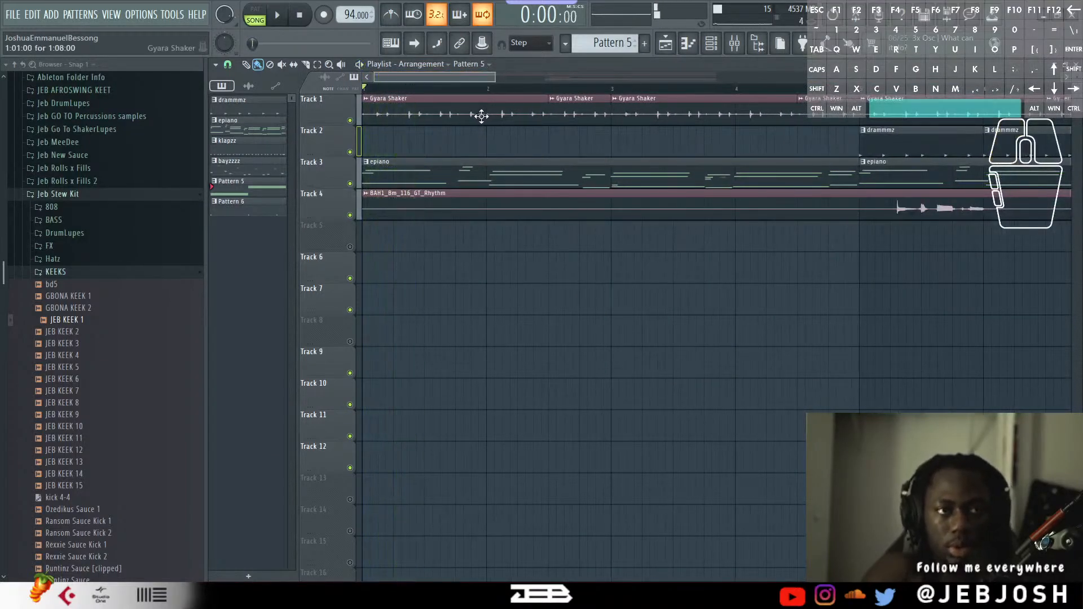
{"action": "key", "text": "space"}
{"action": "left_click_drag", "start_coordinate": [422, 105], "coordinate": [431, 135]}
{"action": "key", "text": "space"}
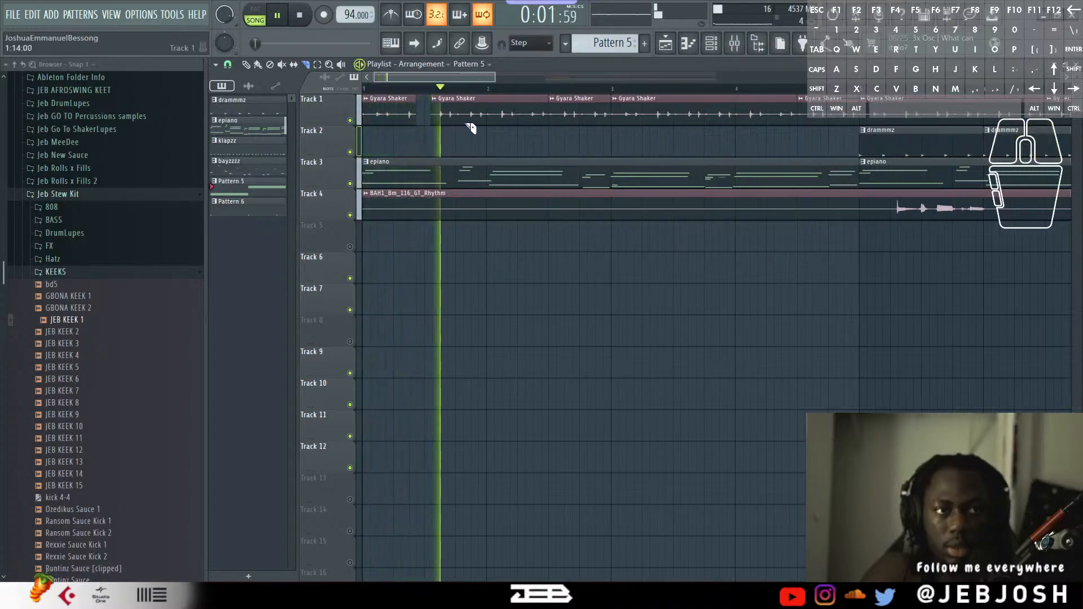
Cut a second short gap in the Gyara Shaker on Track 1 just before bar 2 and replay the intro.
{"action": "key", "text": "space"}
{"action": "key", "text": "space"}
{"action": "left_click_drag", "start_coordinate": [481, 102], "coordinate": [474, 131]}
{"action": "key", "text": "space"}
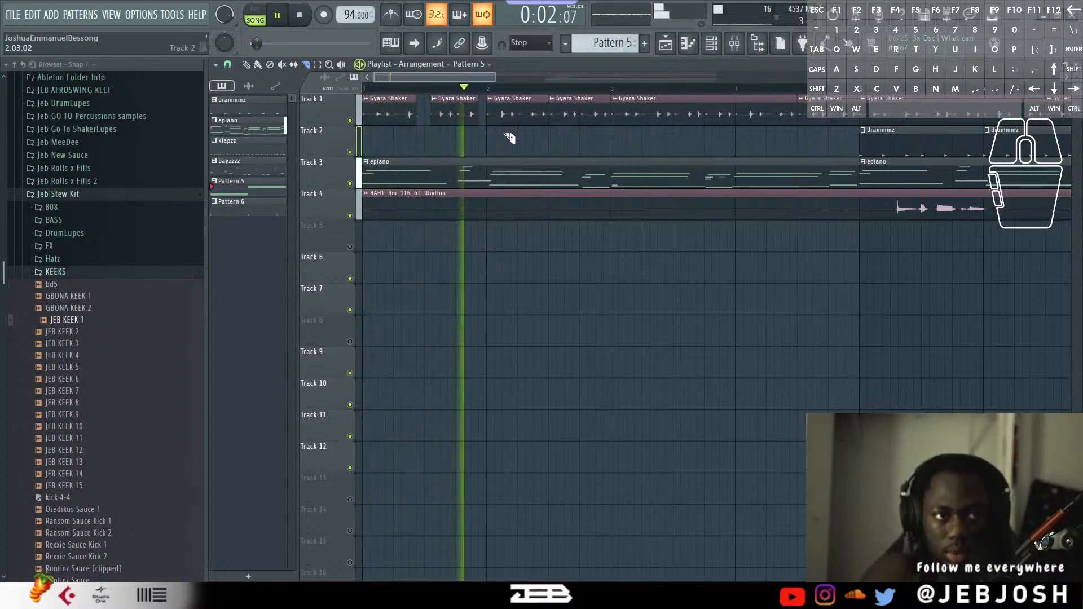
Slice the end off the Gyara Shaker clip at the start of bar 2, widen that gap and replay.
{"action": "key", "text": "space"}
{"action": "left_click", "coordinate": [544, 110]}
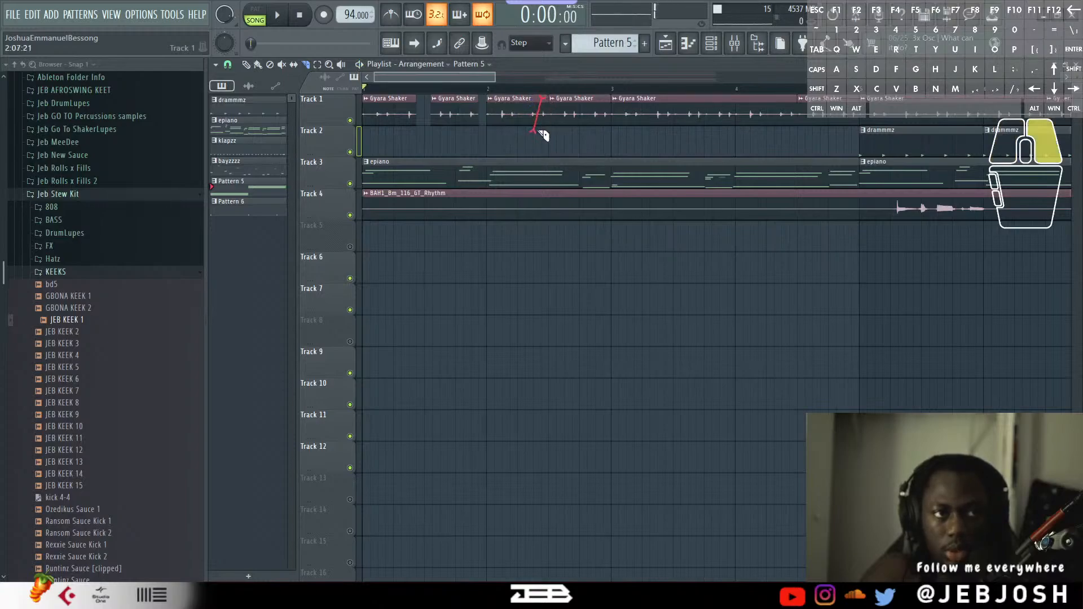
{"action": "key", "text": "space"}
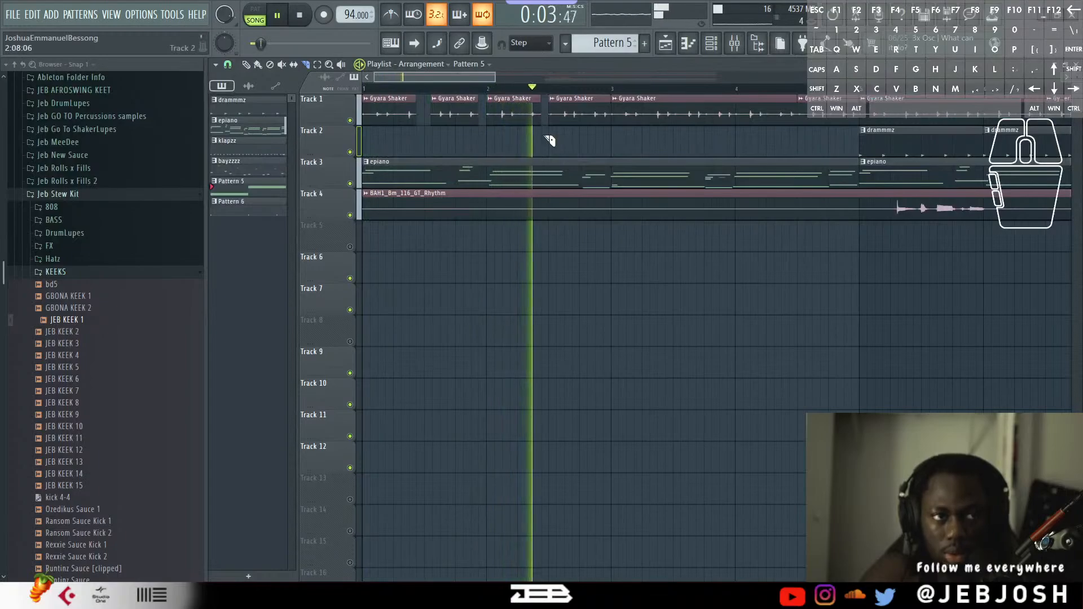
{"action": "key", "text": "space"}
{"action": "key", "text": "space"}
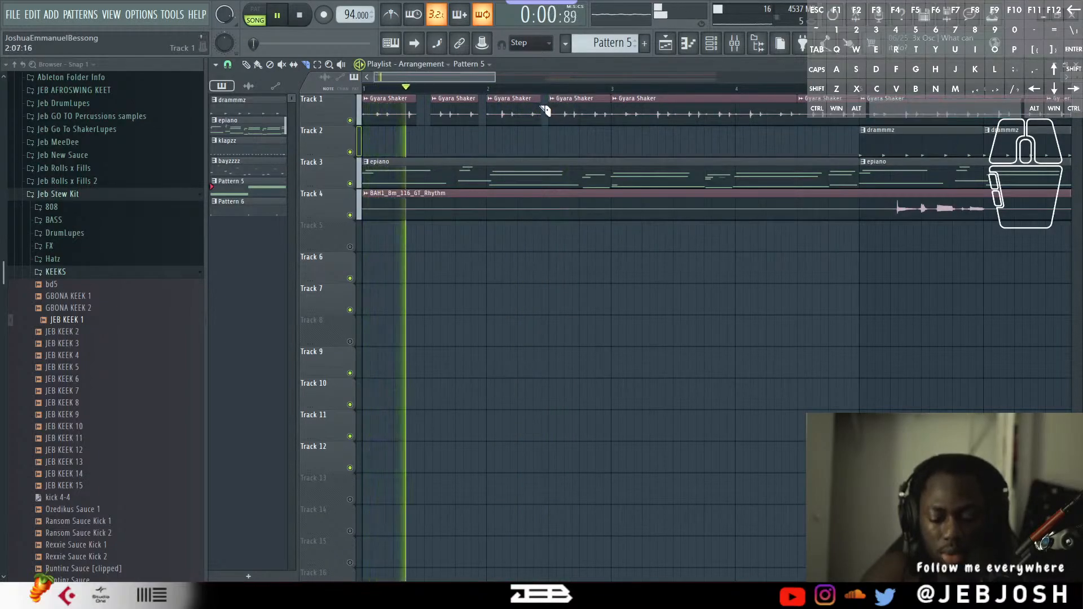
{"action": "left_click_drag", "start_coordinate": [536, 107], "coordinate": [518, 126]}
{"action": "key", "text": "space"}
{"action": "key", "text": "space"}
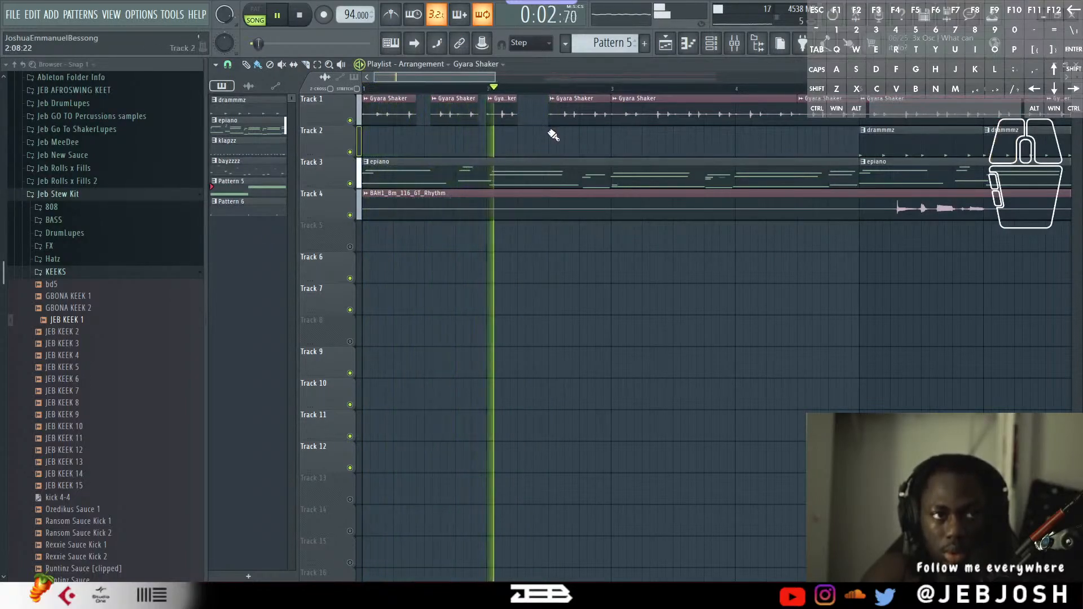
Trim the end of the Gyara Shaker clip just before bar 3 on Track 1 and play the chopped shaker.
{"action": "key", "text": "space"}
{"action": "left_click", "coordinate": [603, 124]}
{"action": "key", "text": "space"}
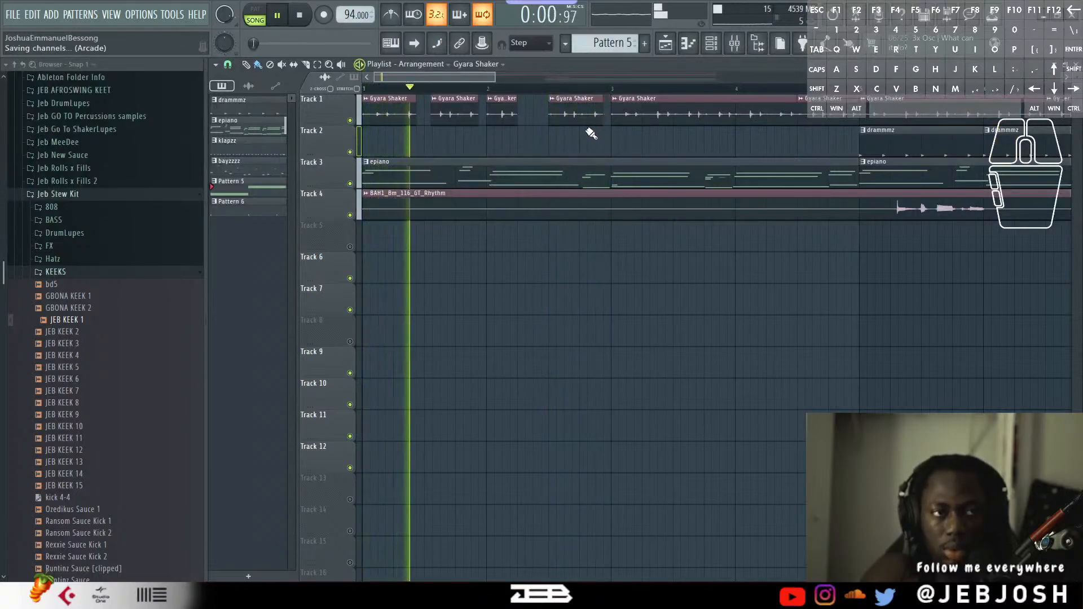
{"action": "scroll", "coordinate": [557, 169], "scroll_direction": "down", "scroll_amount": 2}
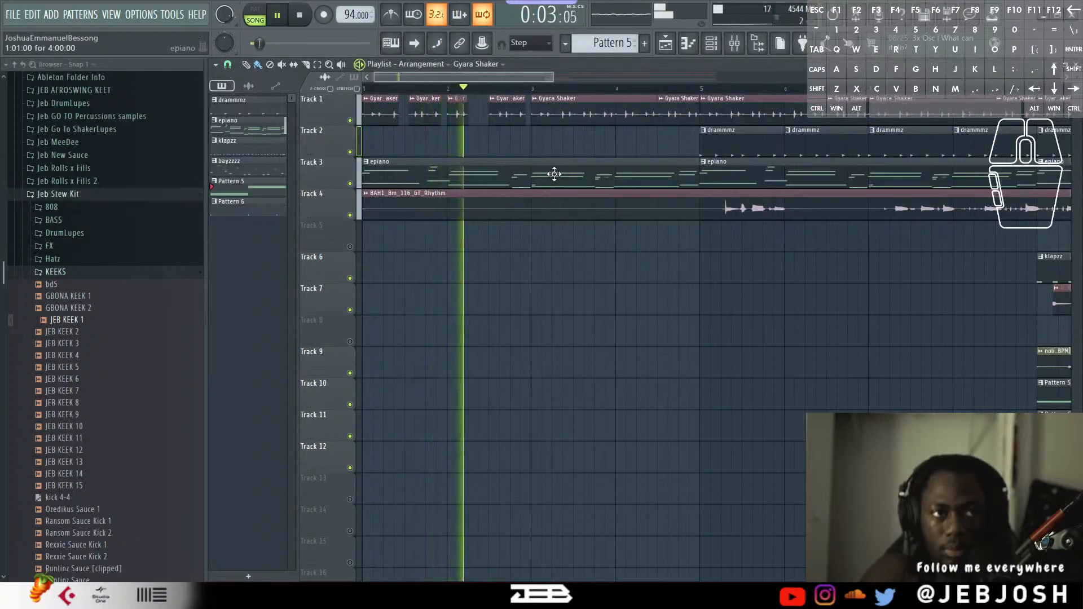
Extend the shaker clip starting at bar 2 to close the mid-bar gap and play from about bar 2.
{"action": "key", "text": "space"}
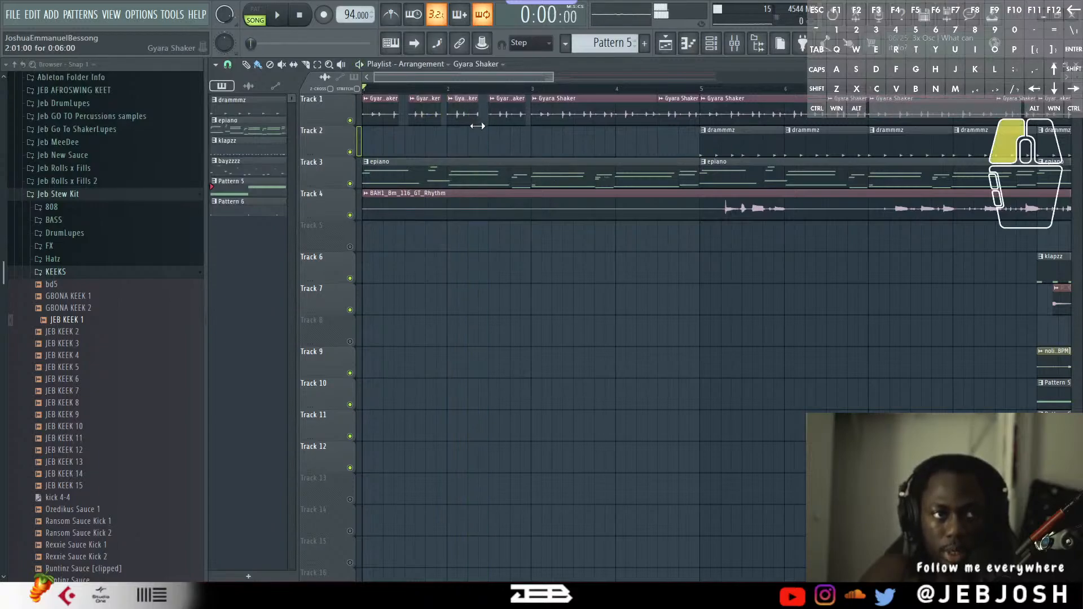
{"action": "left_click", "coordinate": [452, 92]}
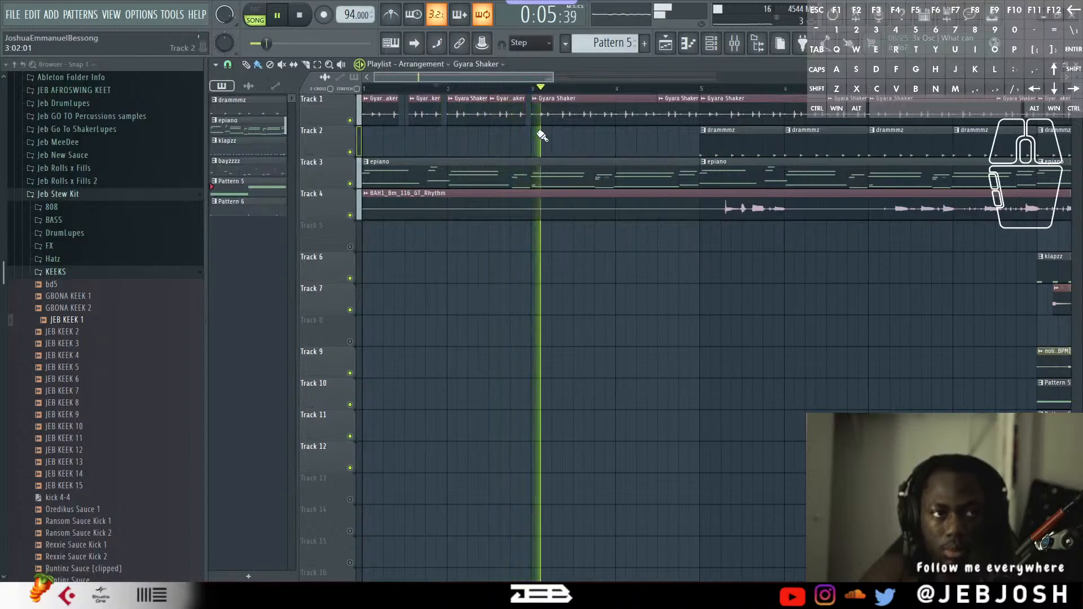
{"action": "key", "text": "space"}
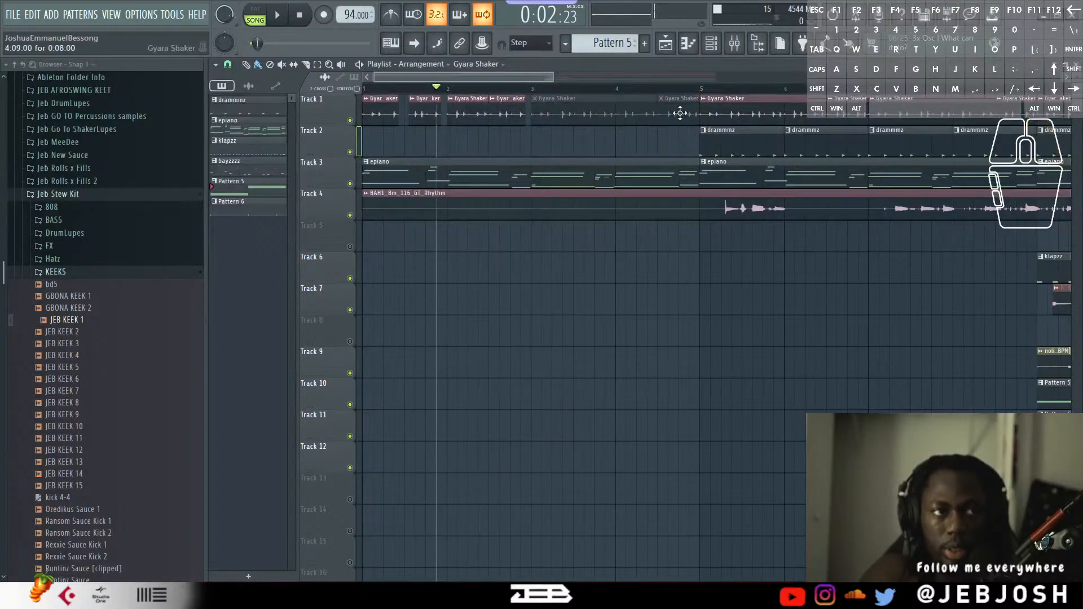
Move the muted Gyara Shaker clips in bars 3–4 to Track 6 and audition copies of the chopped bars 1–2 clips in their place.
{"action": "left_click_drag", "start_coordinate": [626, 126], "coordinate": [563, 288]}
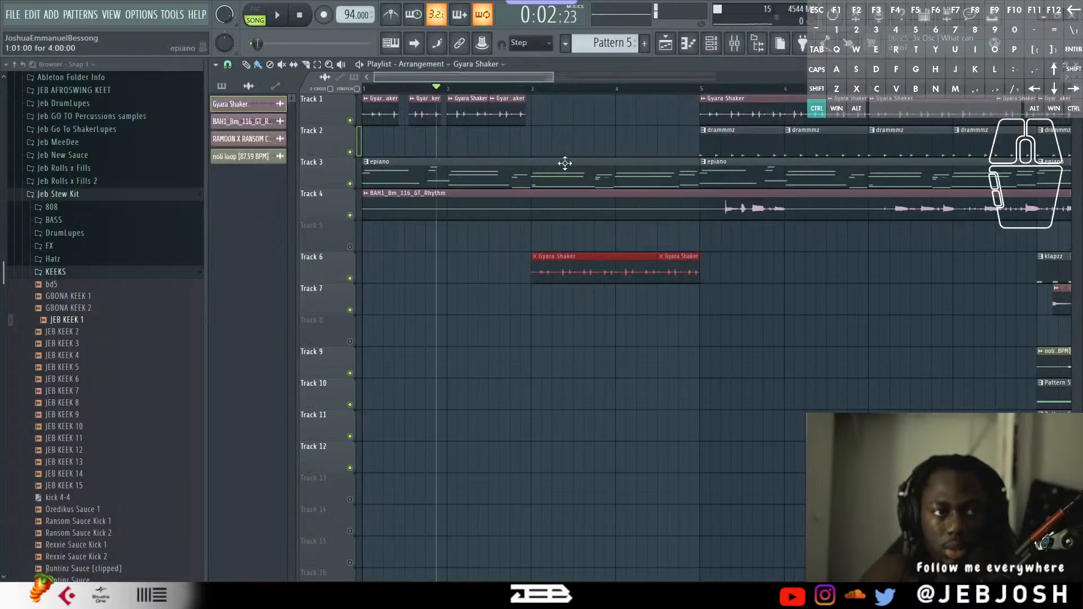
{"action": "left_click", "coordinate": [402, 98]}
{"action": "left_click_drag", "start_coordinate": [385, 109], "coordinate": [552, 107]}
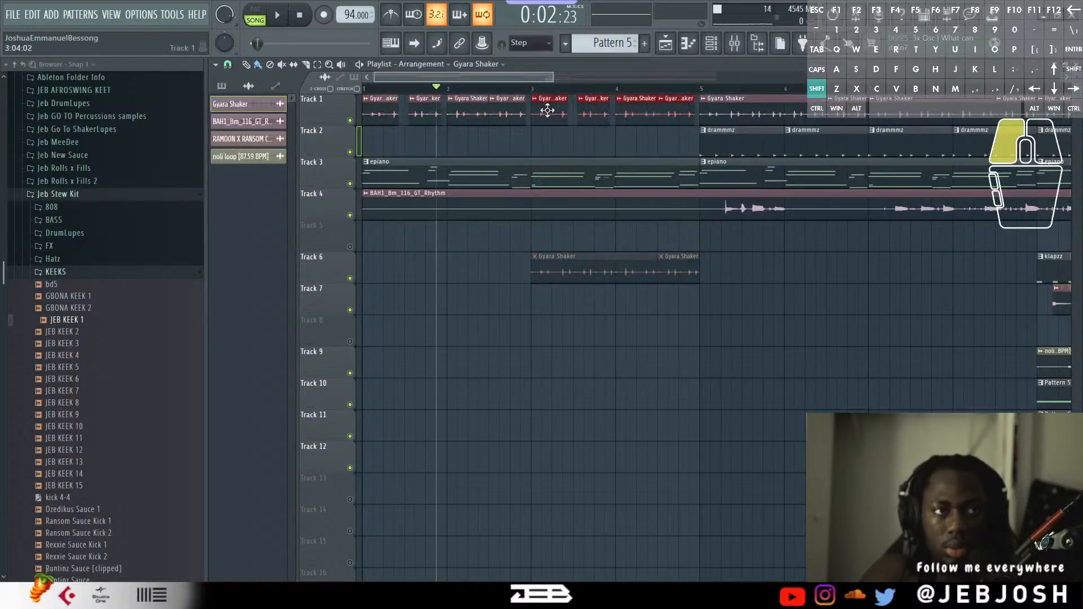
{"action": "key", "text": "space"}
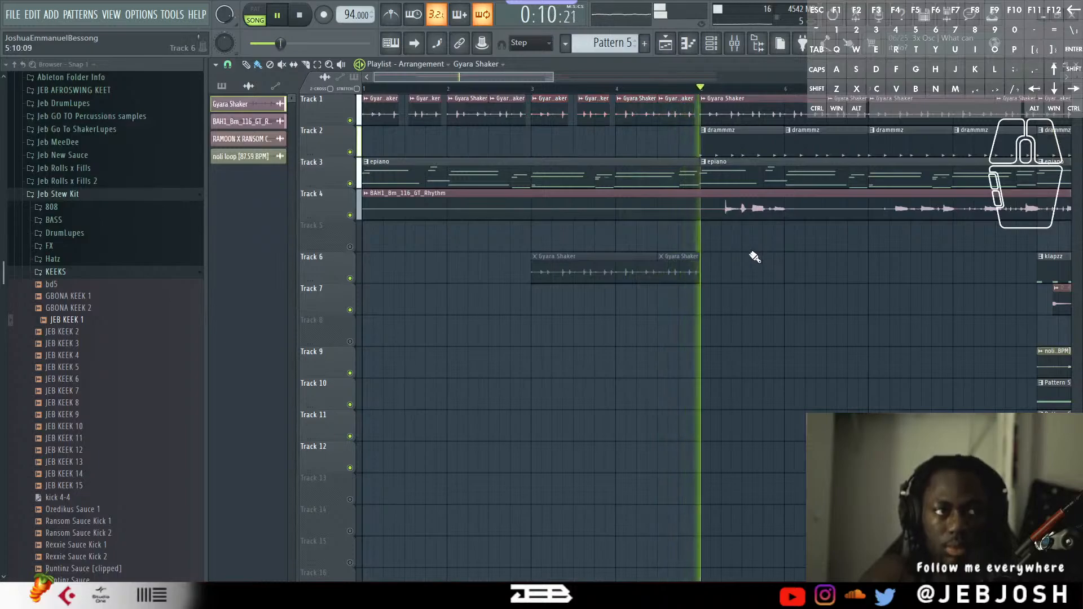
{"action": "scroll", "coordinate": [756, 257], "scroll_direction": "down", "scroll_amount": 3}
{"action": "scroll", "coordinate": [754, 258], "scroll_direction": "down", "scroll_amount": 2}
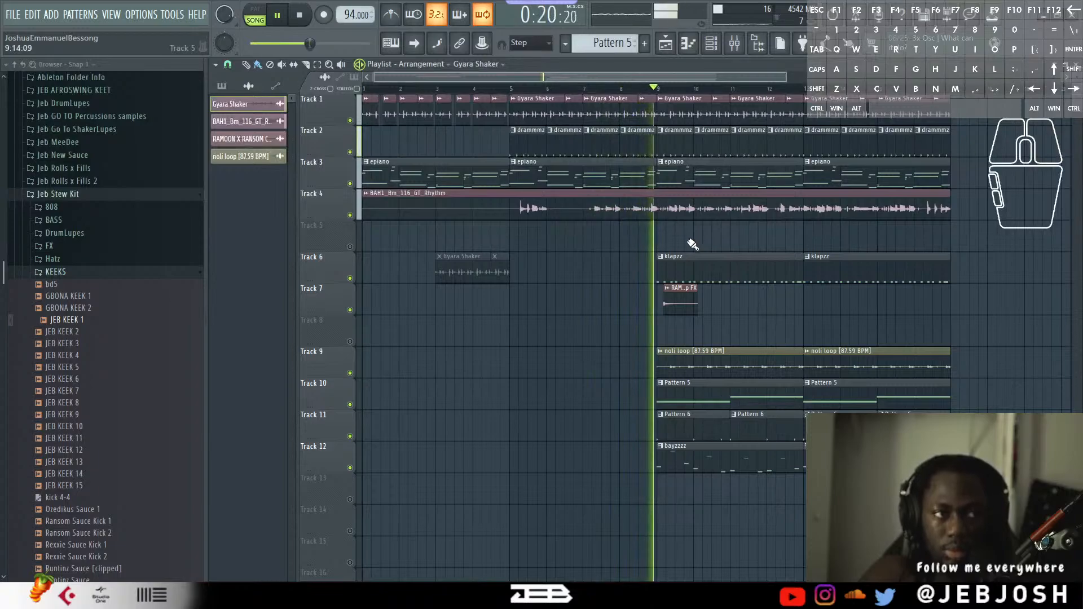
{"action": "key", "text": "space"}
Check the Ransom Sauce Kick 1 insert in the Mixer and return to the Playlist.
{"action": "key", "text": "F9"}
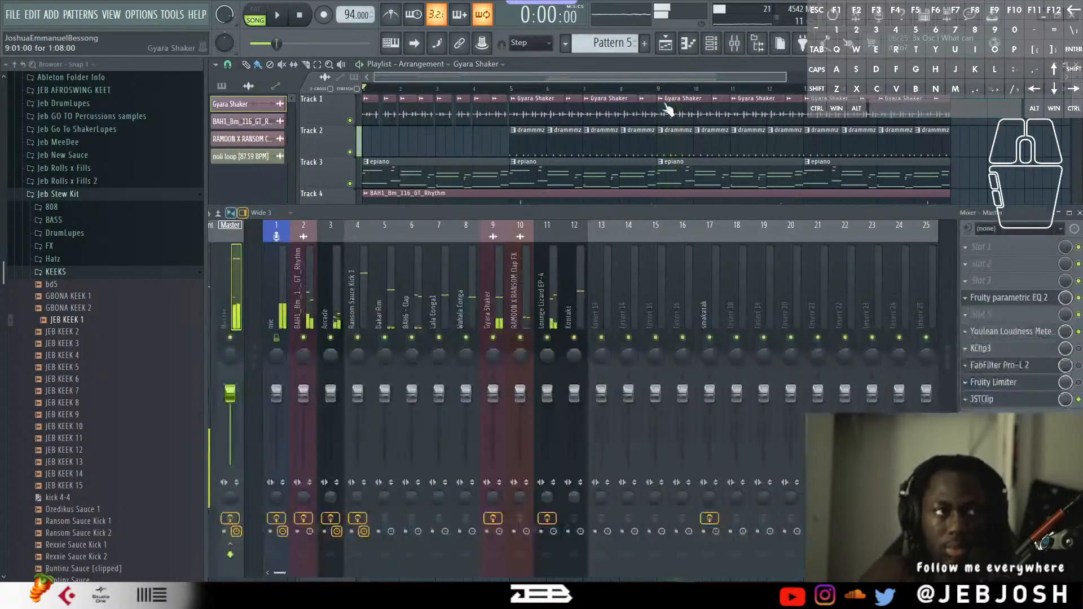
{"action": "left_click", "coordinate": [361, 263]}
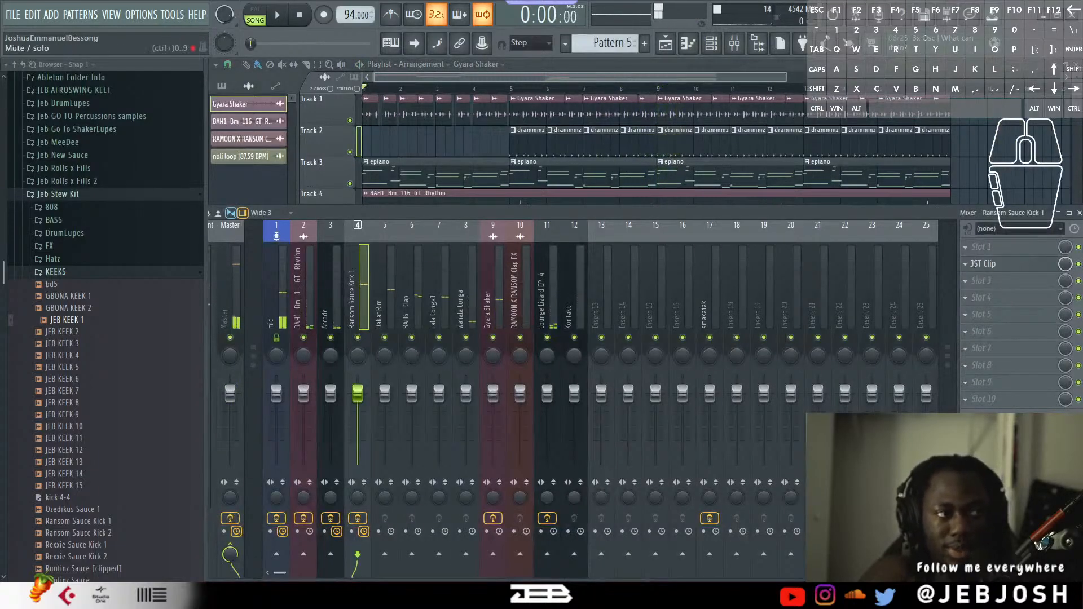
{"action": "key", "text": "F9"}
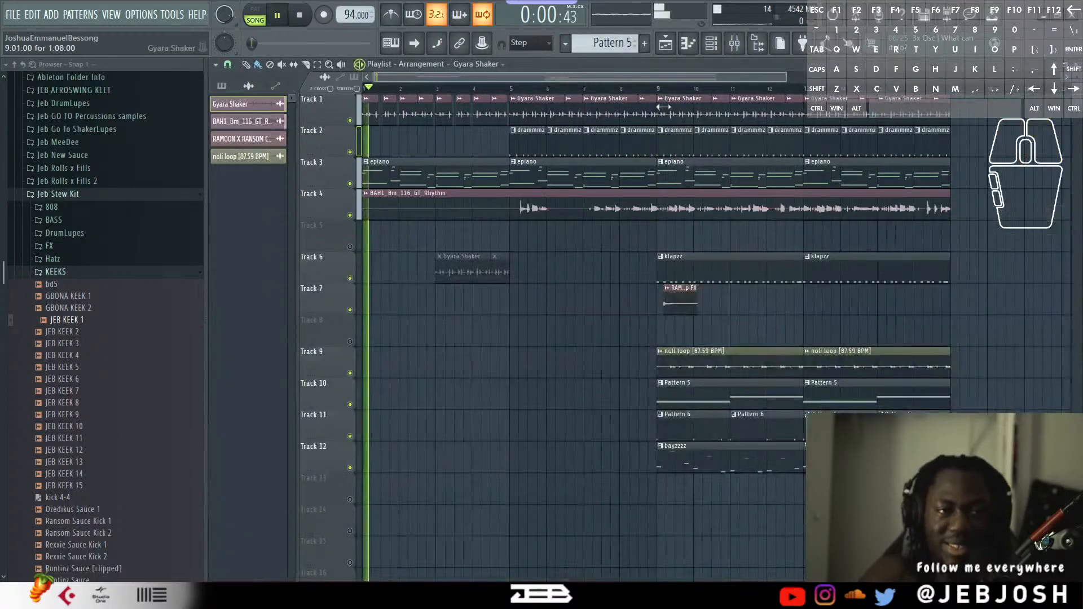
Add Fruity Parametric EQ 2 in slot 8 of the BAH1 guitar rhythm insert, boost the highs and set its main level to -3.0 dB.
{"action": "key", "text": "space"}
{"action": "double_click", "coordinate": [569, 208]}
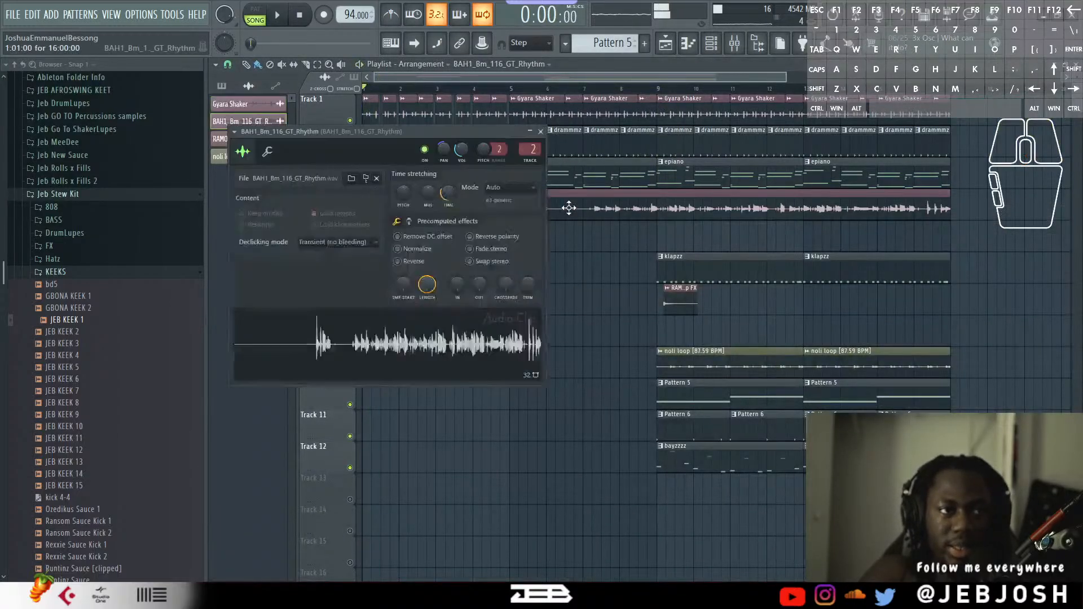
{"action": "left_click", "coordinate": [733, 45]}
{"action": "key", "text": "space"}
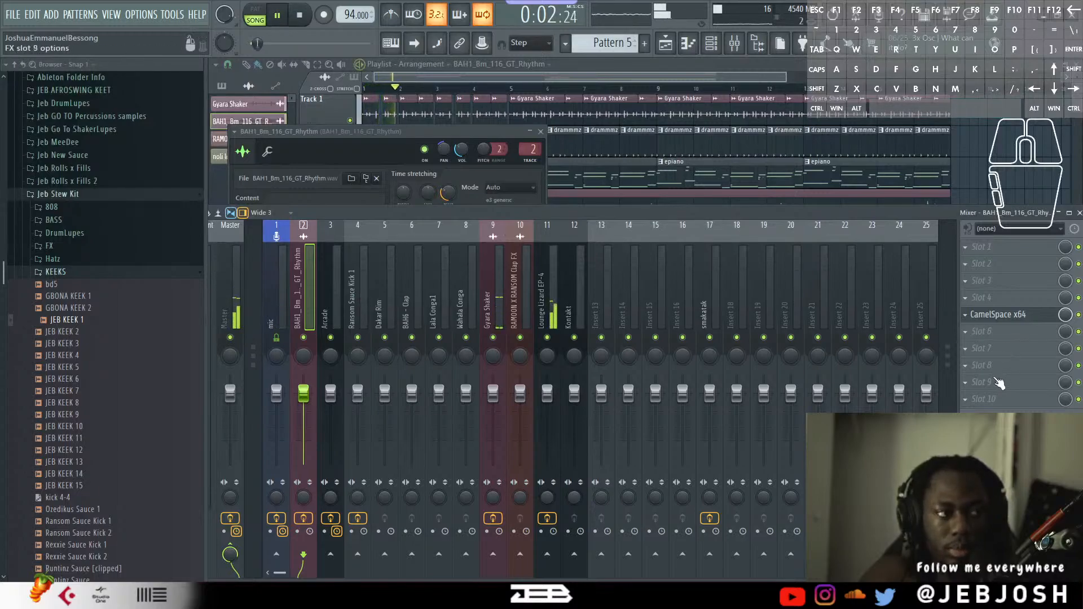
{"action": "left_click", "coordinate": [1003, 365]}
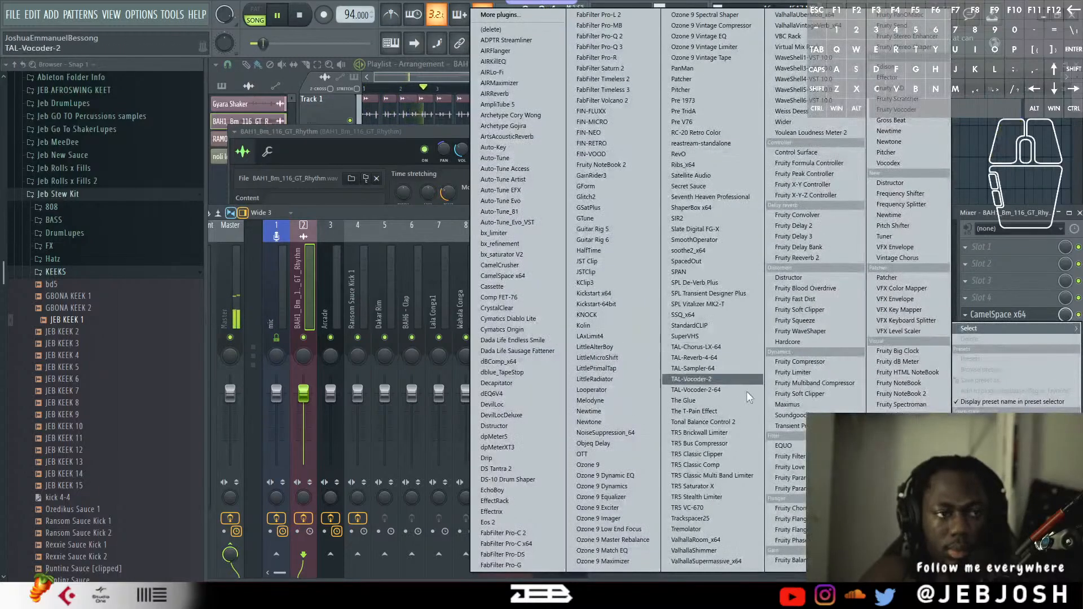
{"action": "left_click", "coordinate": [790, 478]}
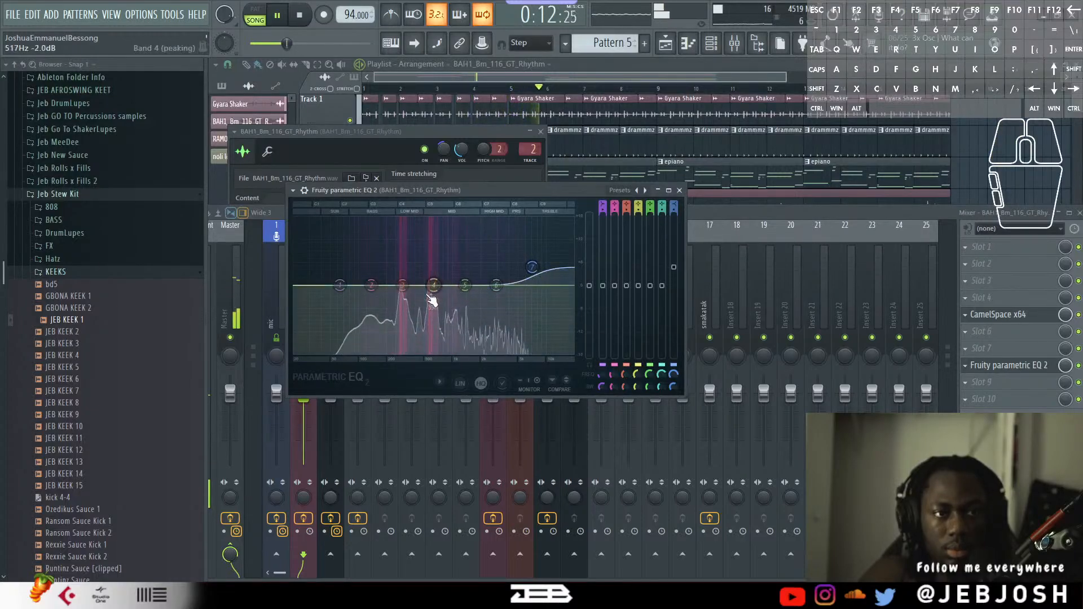
{"action": "left_click_drag", "start_coordinate": [591, 294], "coordinate": [589, 297]}
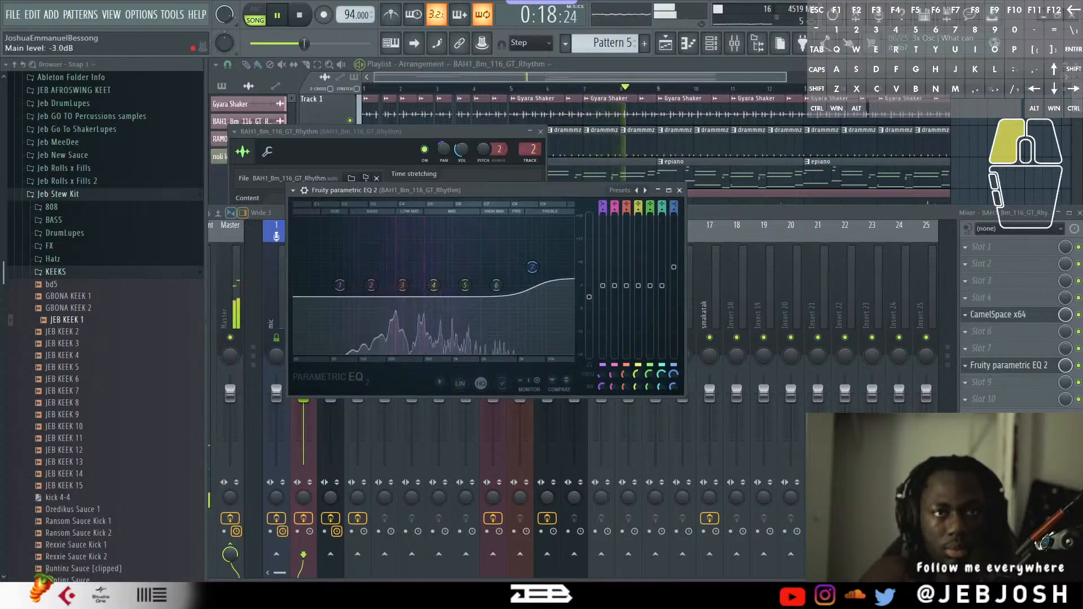
{"action": "right_click", "coordinate": [972, 173]}
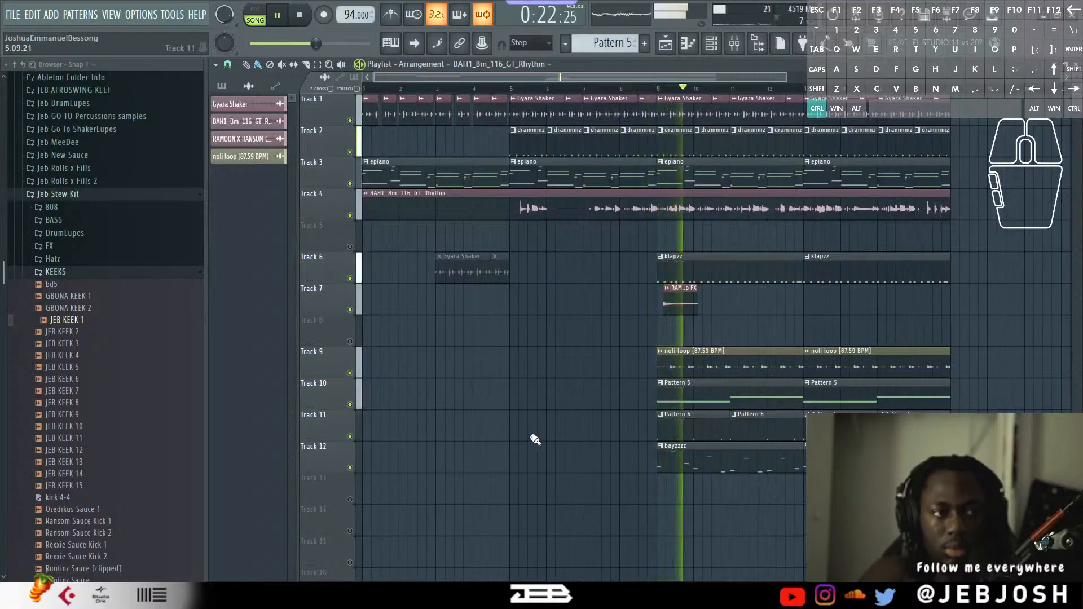
Move the two Pattern 5 clips on Track 10 to bars 1–8 and copy the clap FX on Track 7 to bar 5.
{"action": "scroll", "coordinate": [535, 440], "scroll_direction": "down", "scroll_amount": 2, "text": "ctrl"}
{"action": "key", "text": "space"}
{"action": "left_click", "coordinate": [359, 416]}
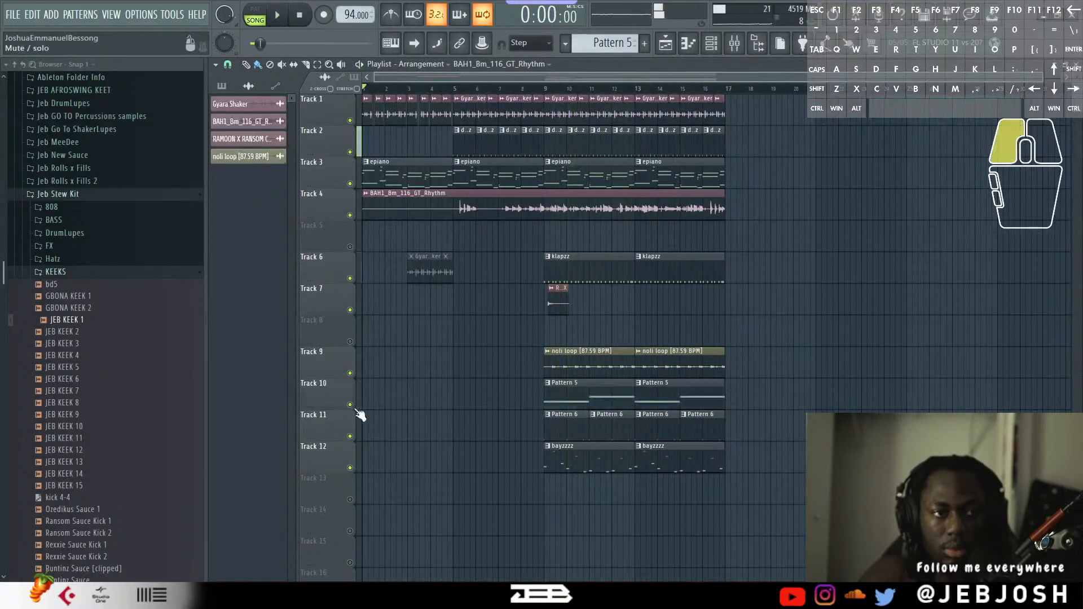
{"action": "left_click_drag", "start_coordinate": [608, 410], "coordinate": [426, 408]}
{"action": "key", "text": "space"}
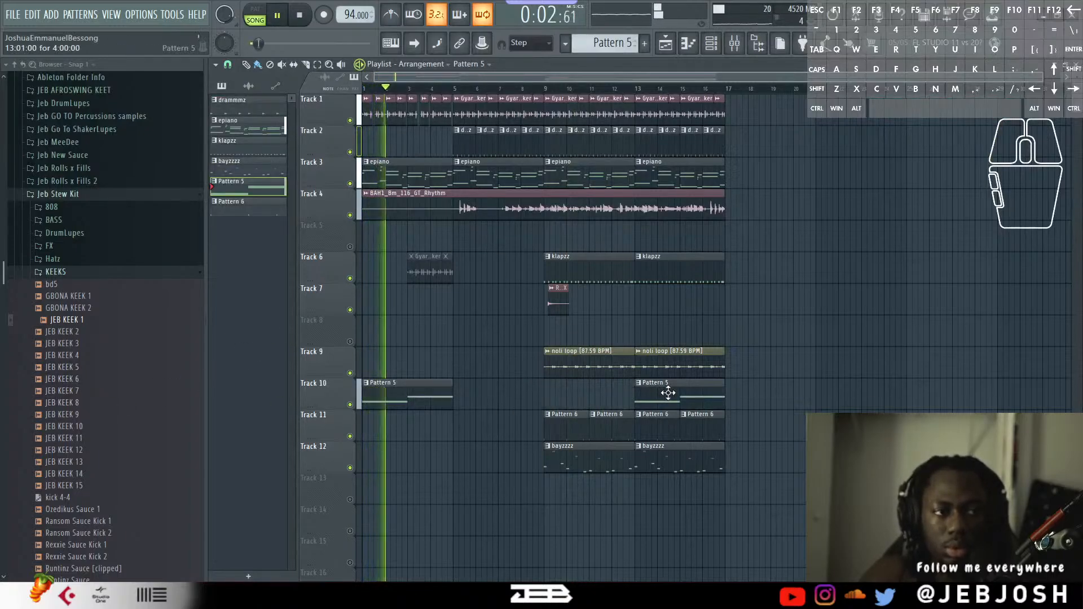
{"action": "left_click_drag", "start_coordinate": [672, 395], "coordinate": [484, 389]}
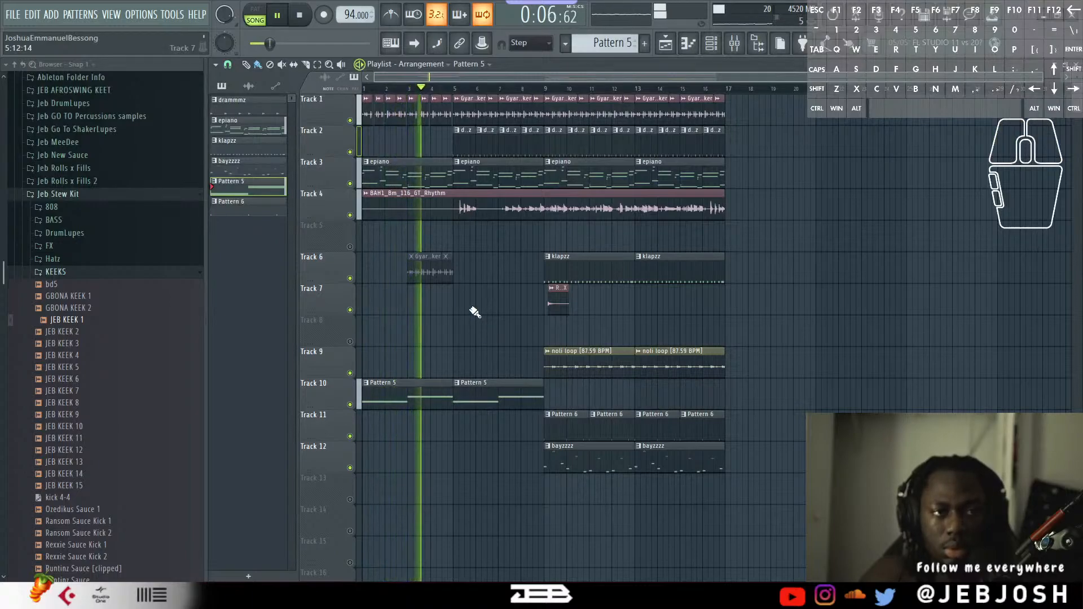
{"action": "left_click_drag", "start_coordinate": [561, 311], "coordinate": [471, 319]}
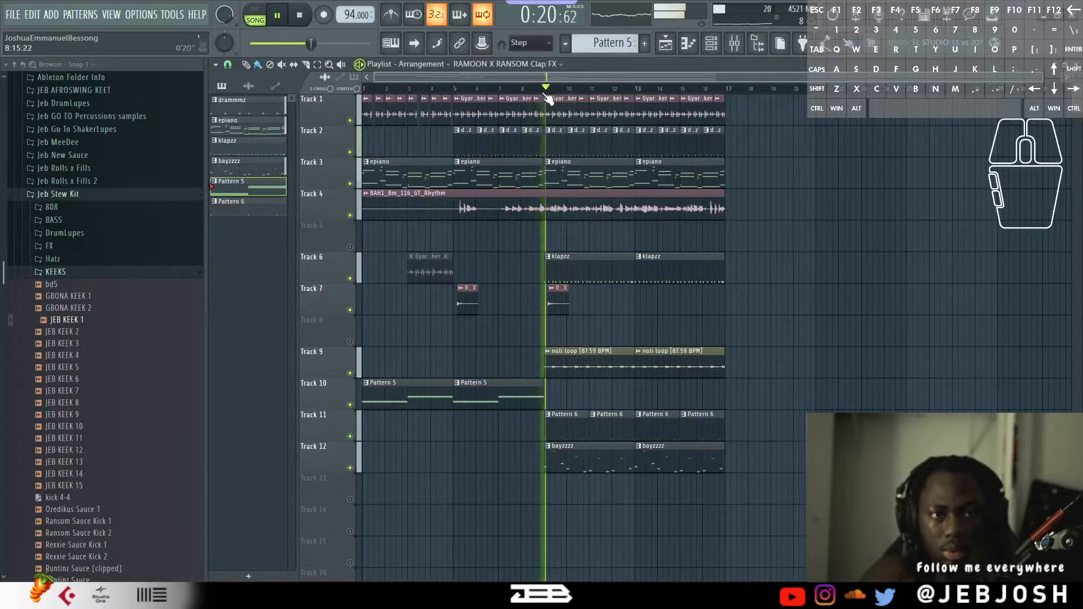
Preview the Roll x Fills samples, place JEB fill Leave 102 on Track 13 at bar 8, and audition it.
{"action": "left_click", "coordinate": [121, 271]}
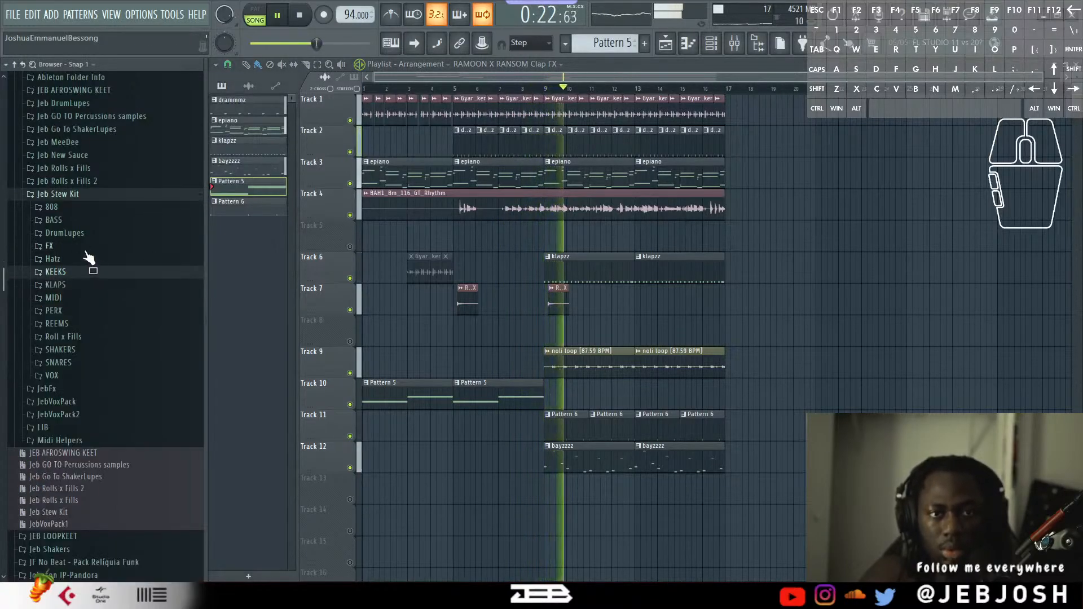
{"action": "left_click", "coordinate": [96, 336]}
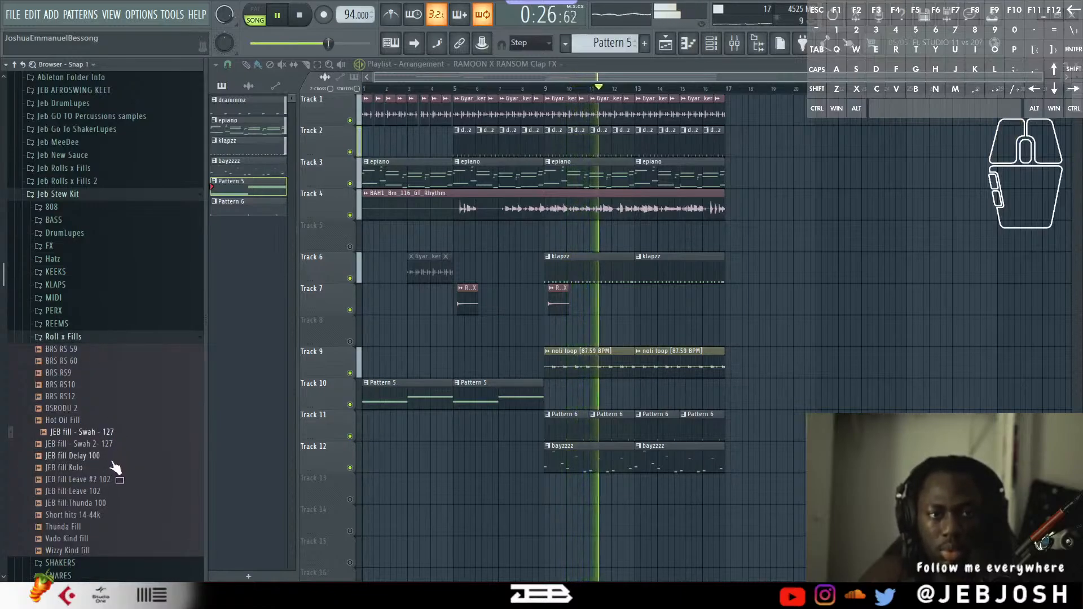
{"action": "left_click", "coordinate": [111, 479]}
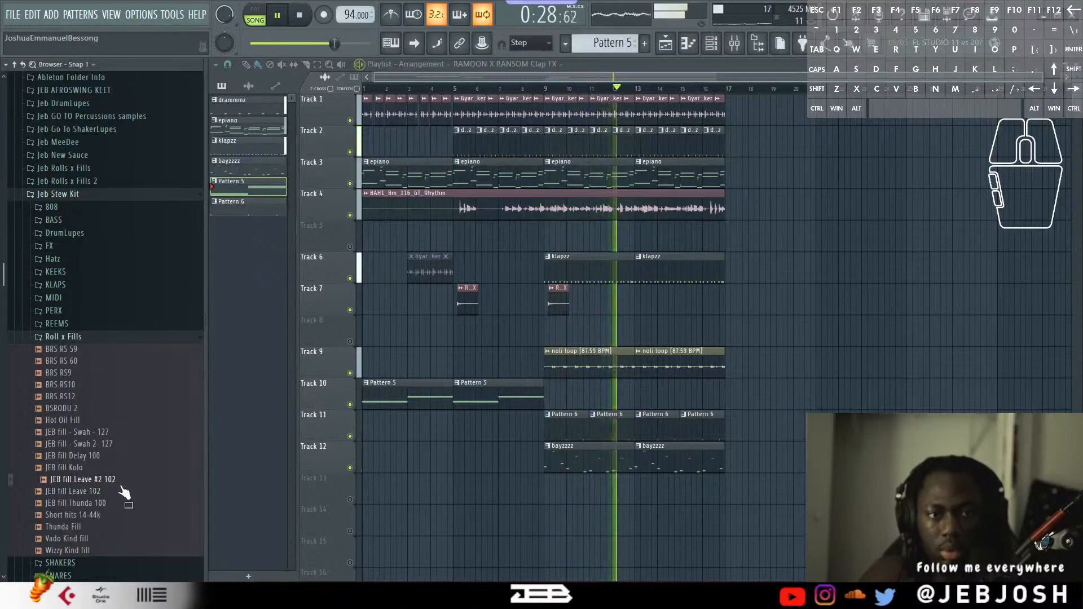
{"action": "left_click_drag", "start_coordinate": [120, 489], "coordinate": [520, 500]}
{"action": "left_click", "coordinate": [529, 89]}
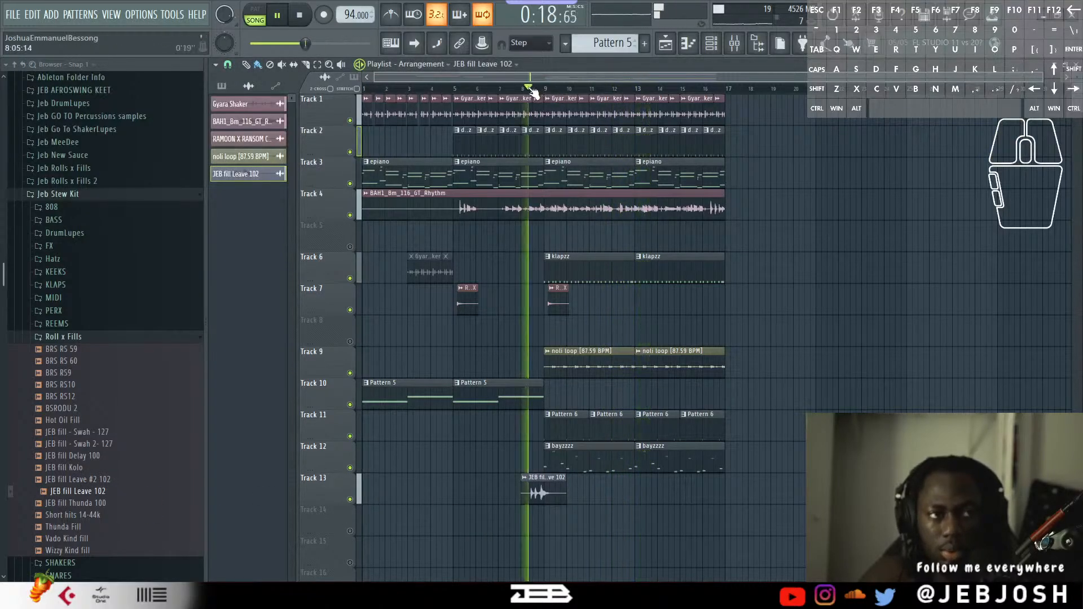
{"action": "left_click", "coordinate": [542, 493]}
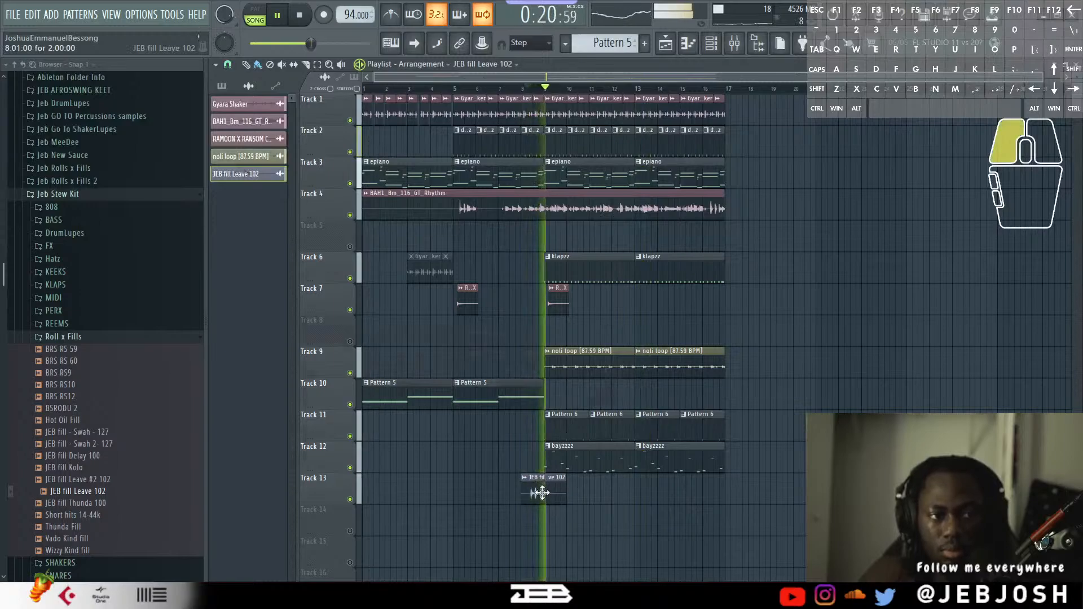
{"action": "double_click", "coordinate": [542, 493]}
Set the RAMOON X RANSOM Clap FX channel volume to 33% while playing from about bar 8.
{"action": "key", "text": "space"}
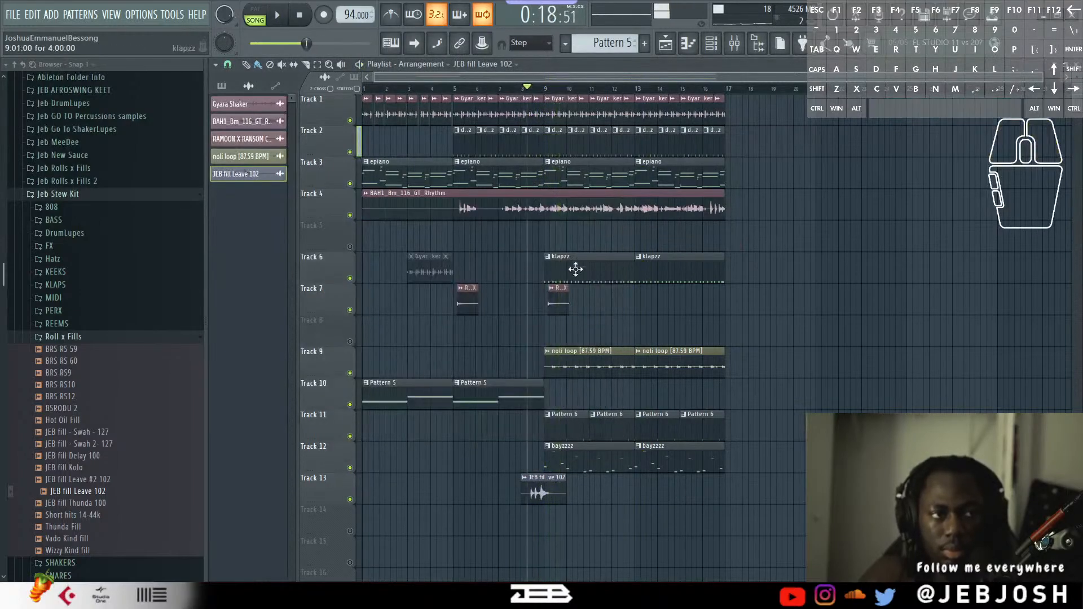
{"action": "double_click", "coordinate": [566, 302]}
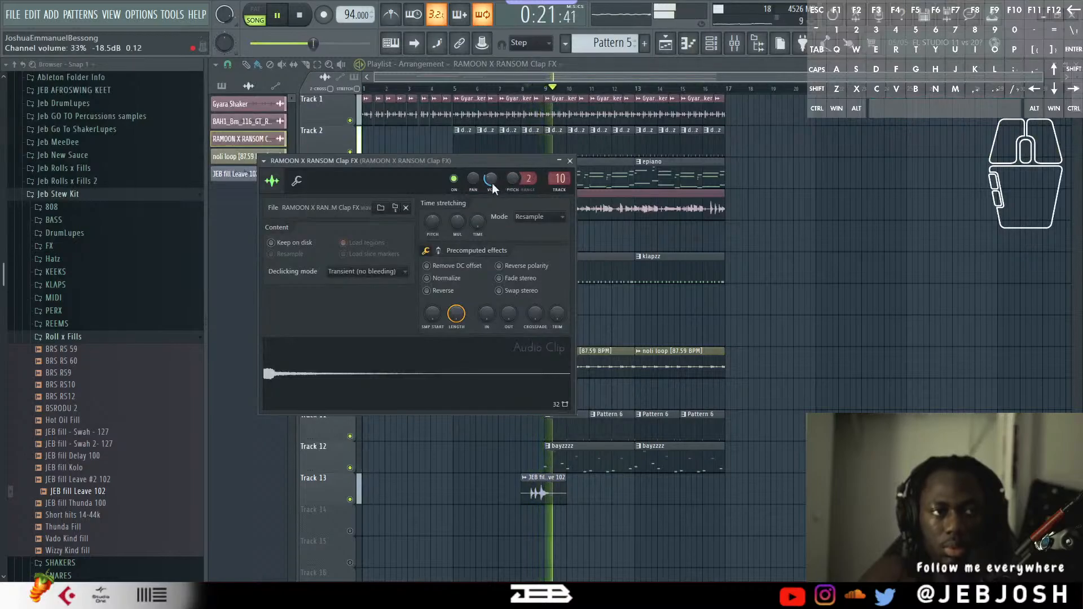
{"action": "left_click", "coordinate": [570, 163]}
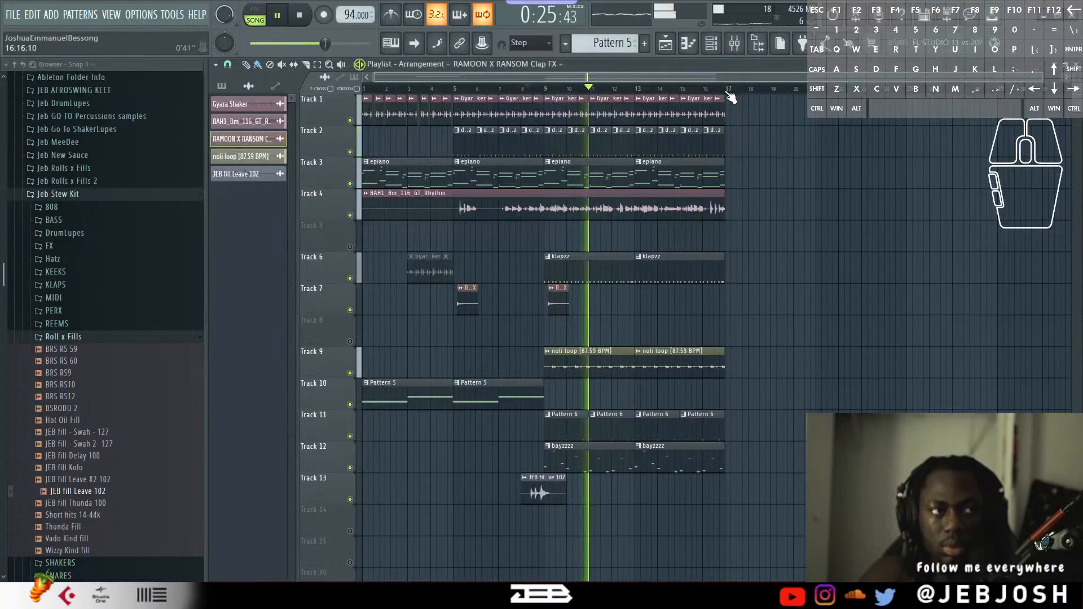
Set a time selection over bars 9–16 and audition AFP (5) from the PERX BONGAS folder against the beat.
{"action": "left_click_drag", "start_coordinate": [728, 90], "coordinate": [551, 107]}
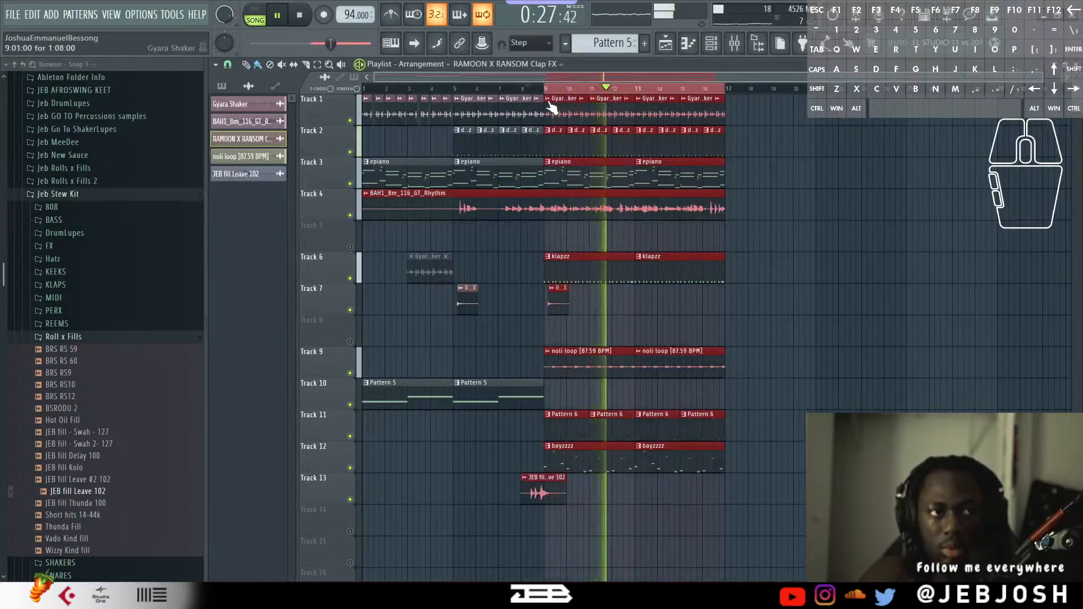
{"action": "left_click", "coordinate": [942, 194], "text": "ctrl"}
{"action": "left_click", "coordinate": [84, 312]}
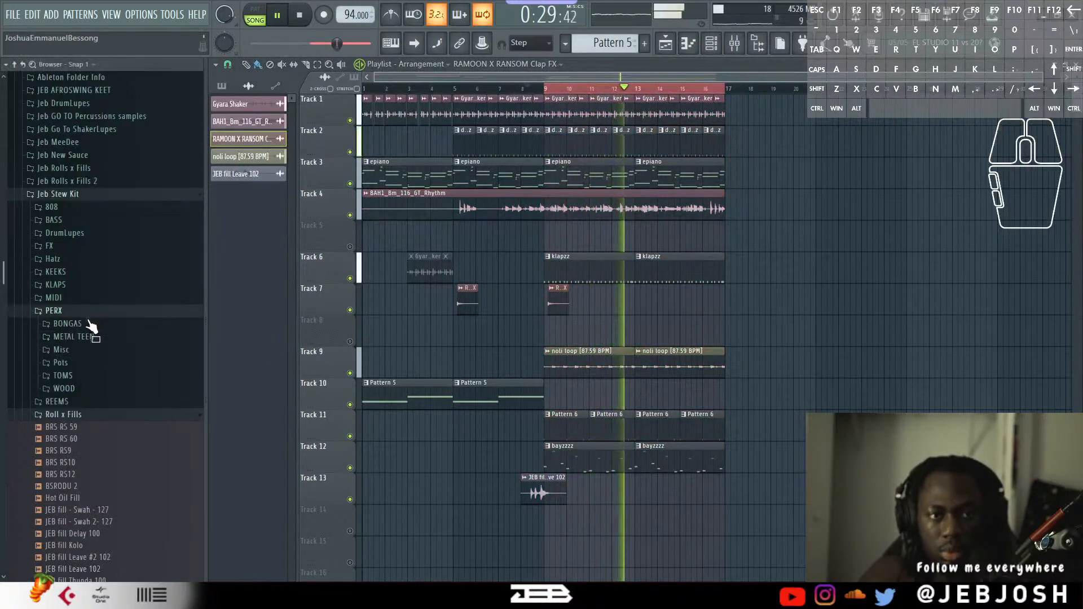
{"action": "left_click", "coordinate": [102, 325]}
{"action": "left_click", "coordinate": [119, 407]}
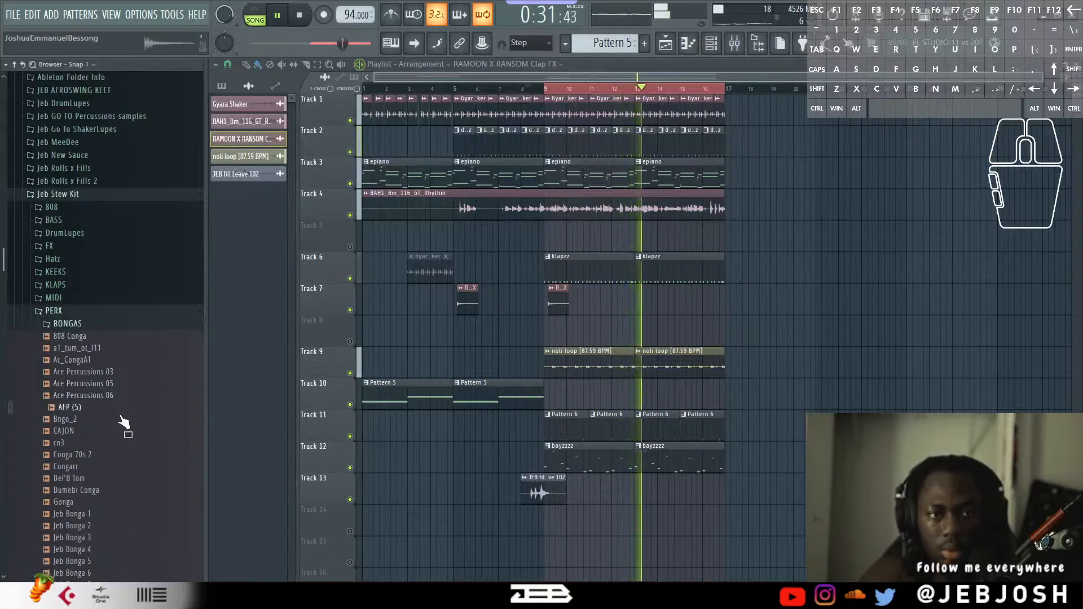
{"action": "left_click", "coordinate": [127, 418]}
{"action": "left_click", "coordinate": [130, 410]}
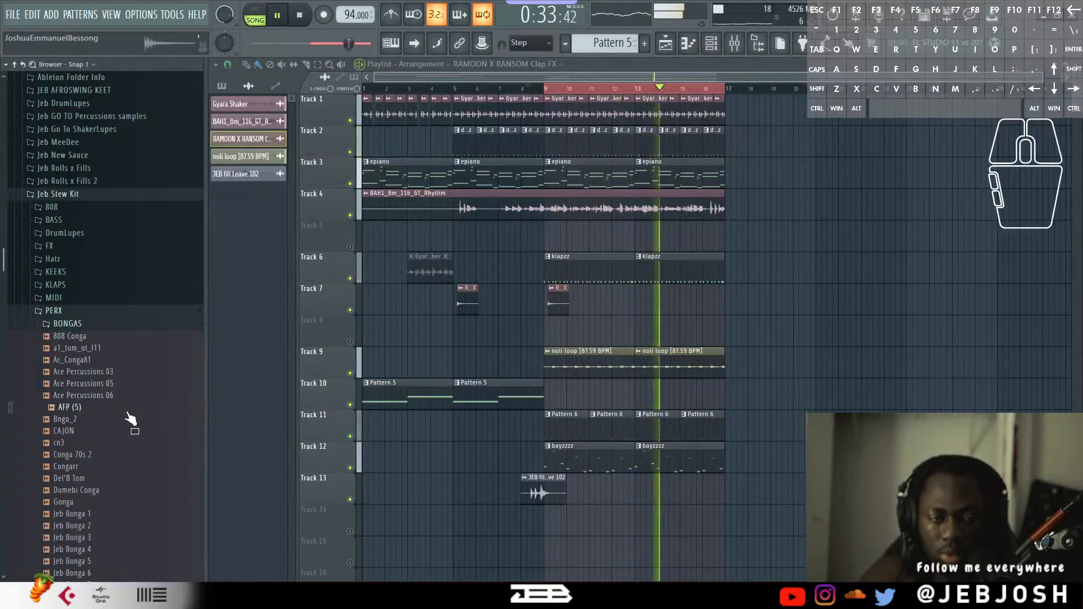
{"action": "left_click", "coordinate": [130, 418]}
{"action": "left_click", "coordinate": [131, 416]}
{"action": "left_click", "coordinate": [129, 411]}
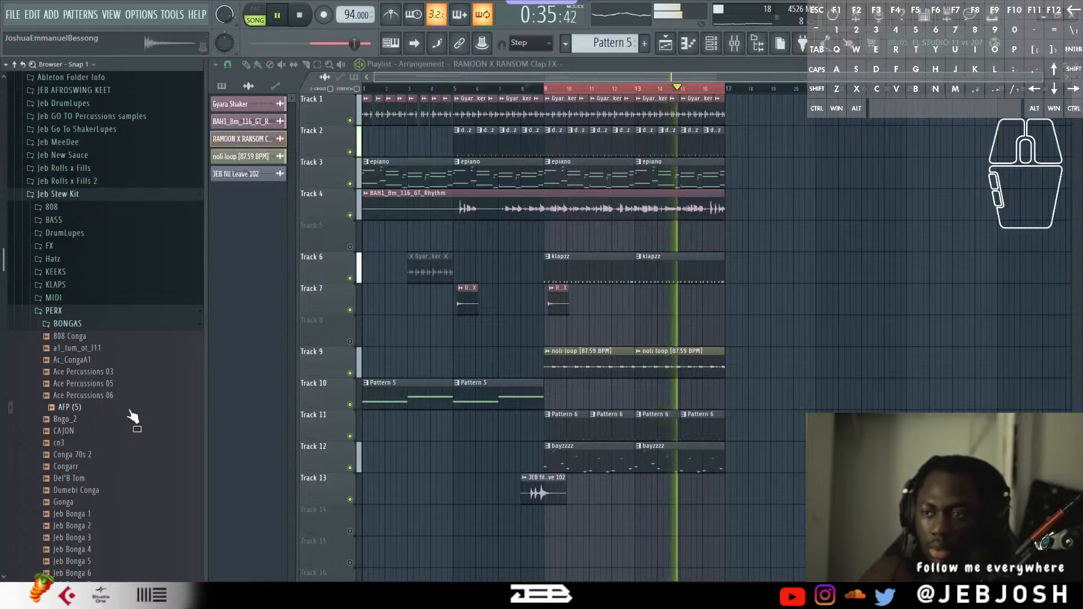
{"action": "key", "text": "space"}
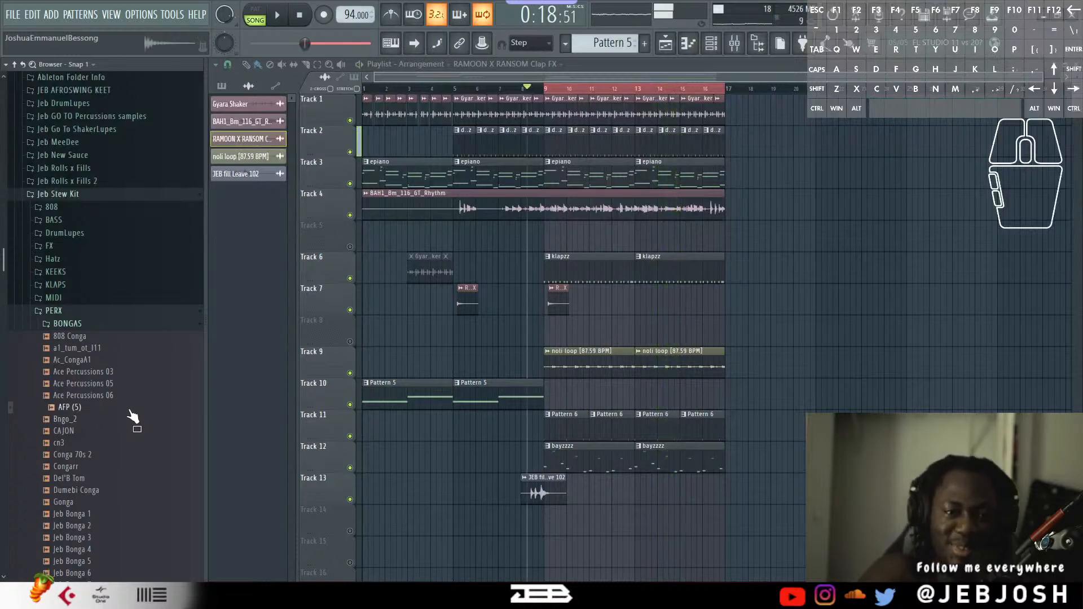
Load AFP (5) into a new channel and place a new Pattern 7 on Track 14 at bar 9.
{"action": "right_click", "coordinate": [133, 417]}
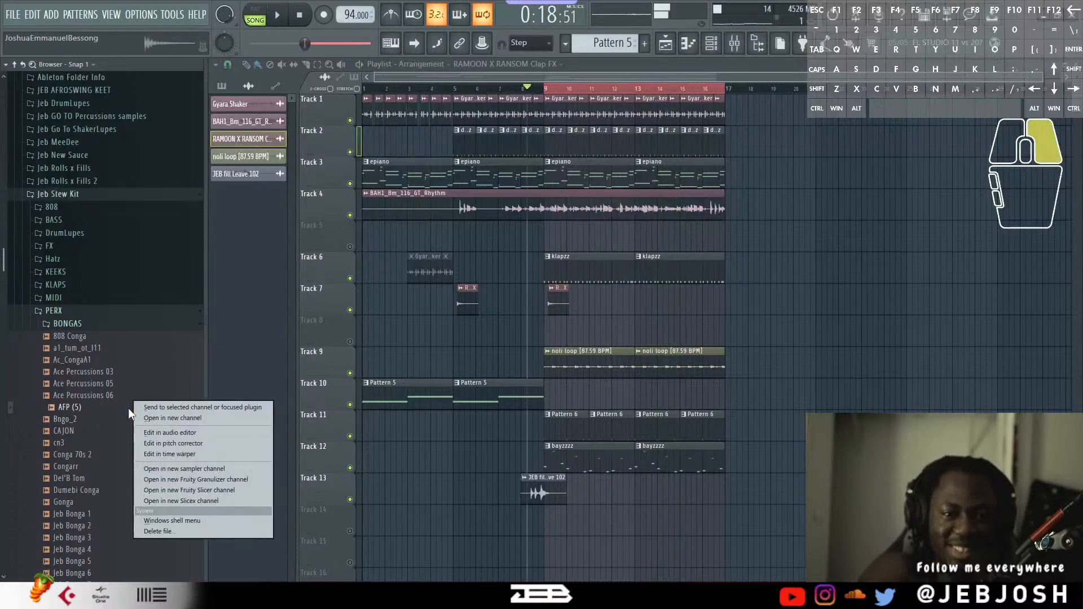
{"action": "left_click", "coordinate": [160, 416]}
{"action": "left_click", "coordinate": [565, 45]}
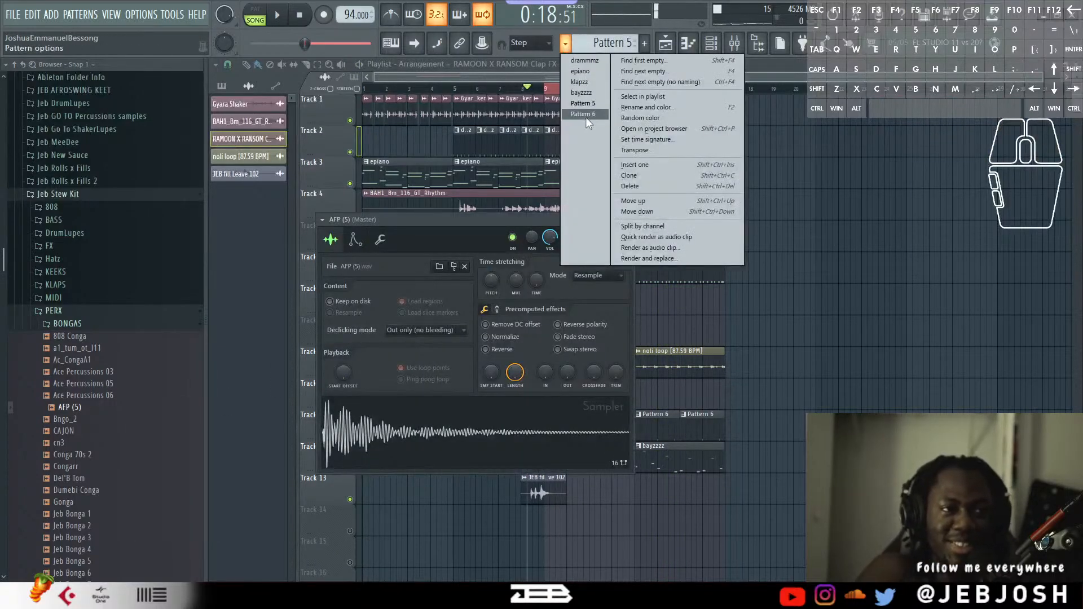
{"action": "left_click", "coordinate": [590, 120]}
{"action": "scroll", "coordinate": [612, 43], "scroll_direction": "down", "scroll_amount": 1}
{"action": "right_click", "coordinate": [749, 415]}
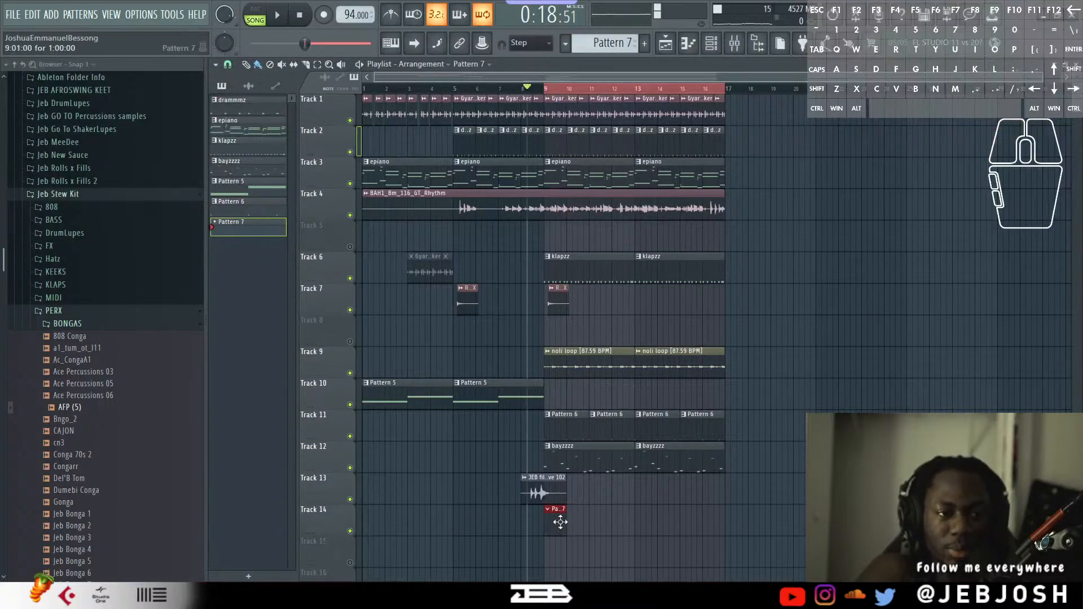
Program Pattern 7 with AFP (5) on steps 4 and 19, and add a Bngo_2 channel with hits on steps 7 and 23.
{"action": "double_click", "coordinate": [560, 522]}
{"action": "key", "text": "space"}
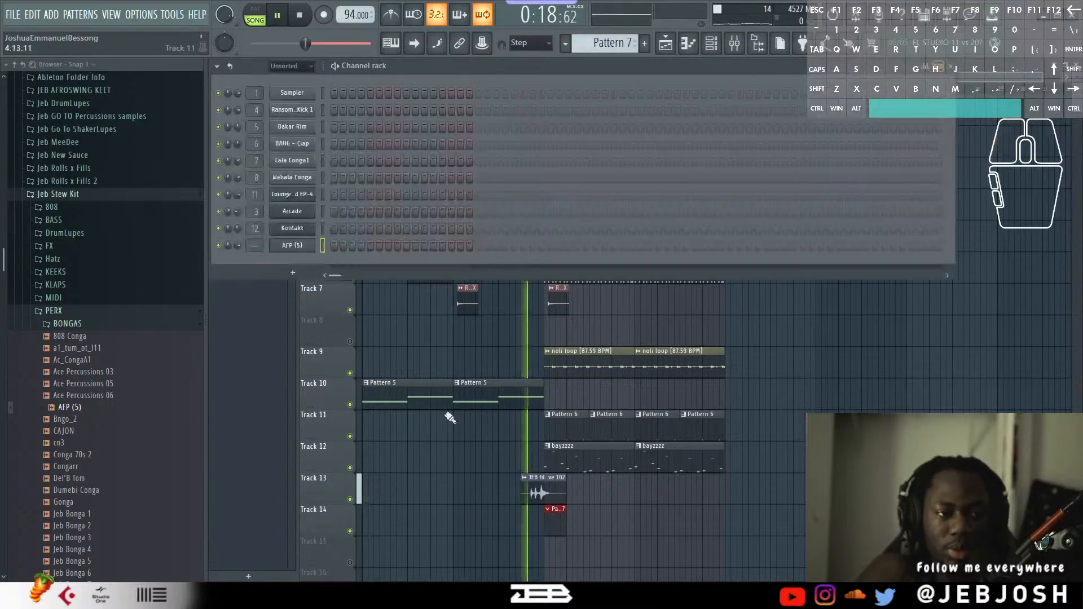
{"action": "left_click", "coordinate": [361, 246]}
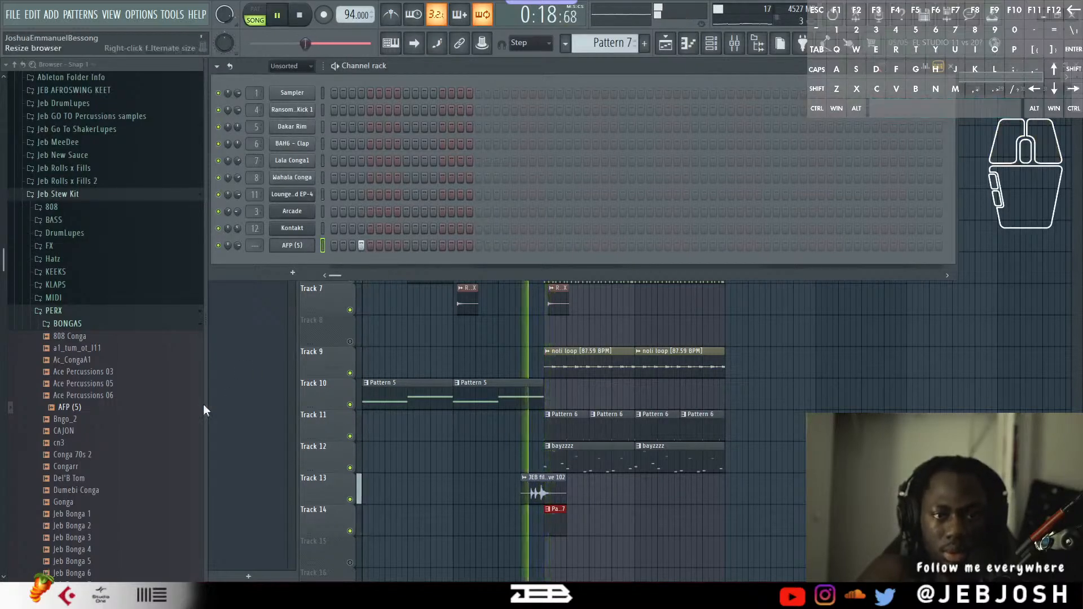
{"action": "left_click_drag", "start_coordinate": [195, 419], "coordinate": [279, 352]}
{"action": "left_click_drag", "start_coordinate": [303, 269], "coordinate": [377, 259]}
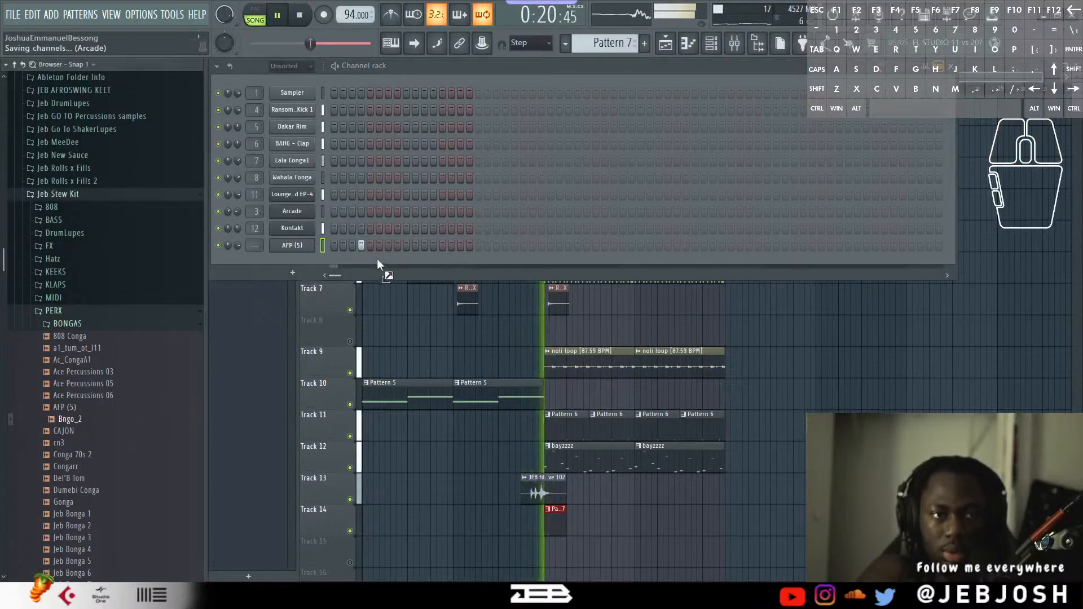
{"action": "left_click", "coordinate": [388, 263]}
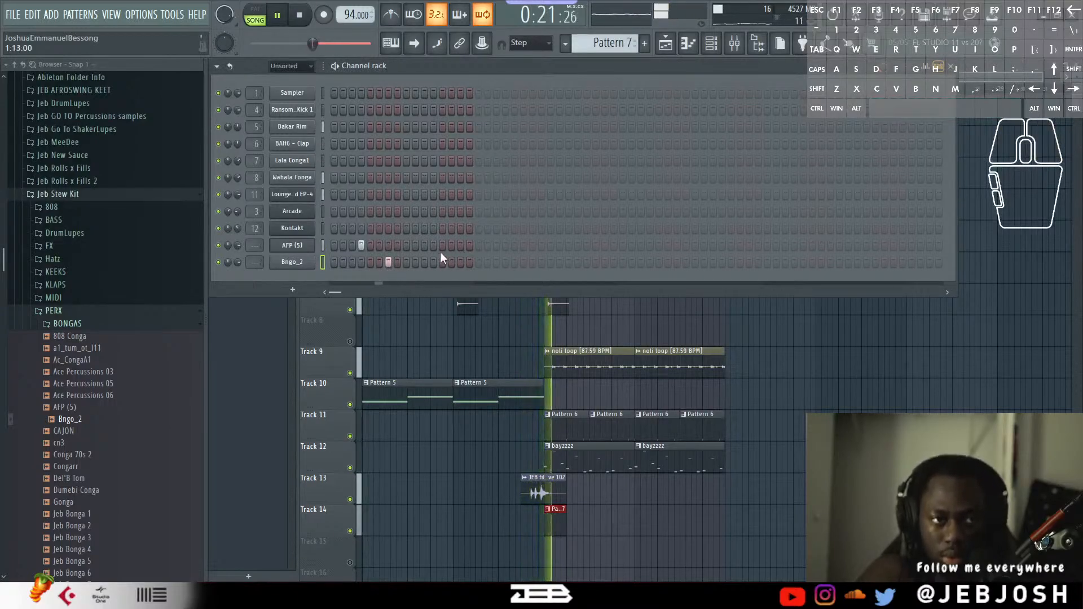
{"action": "left_click", "coordinate": [498, 246]}
{"action": "left_click", "coordinate": [532, 262]}
Repeat the Pattern 7 clip on Track 14 across bars 11–16.
{"action": "left_click", "coordinate": [612, 528]}
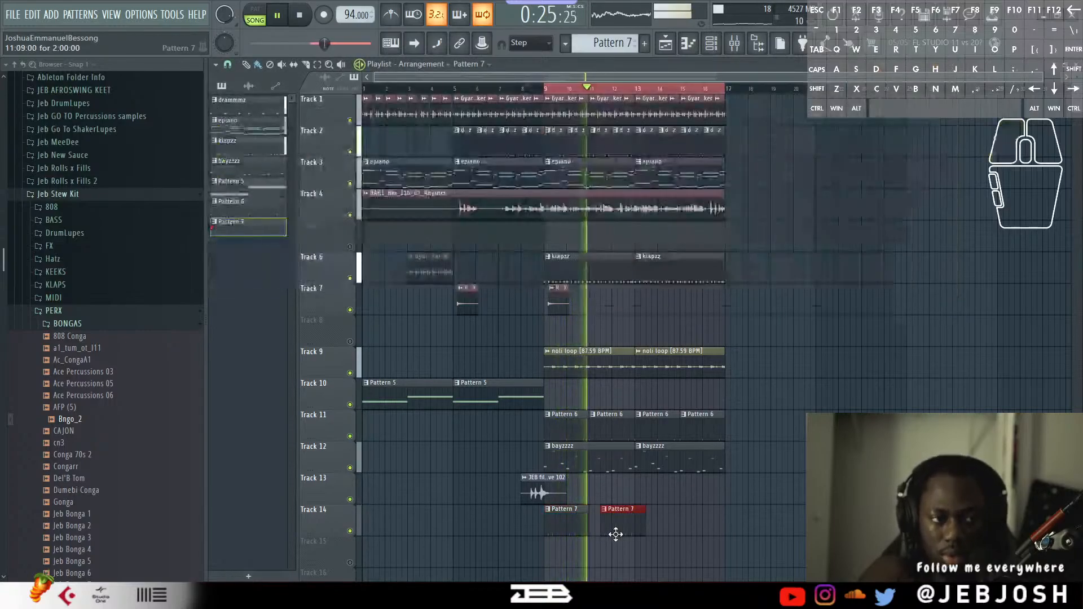
{"action": "left_click", "coordinate": [658, 527]}
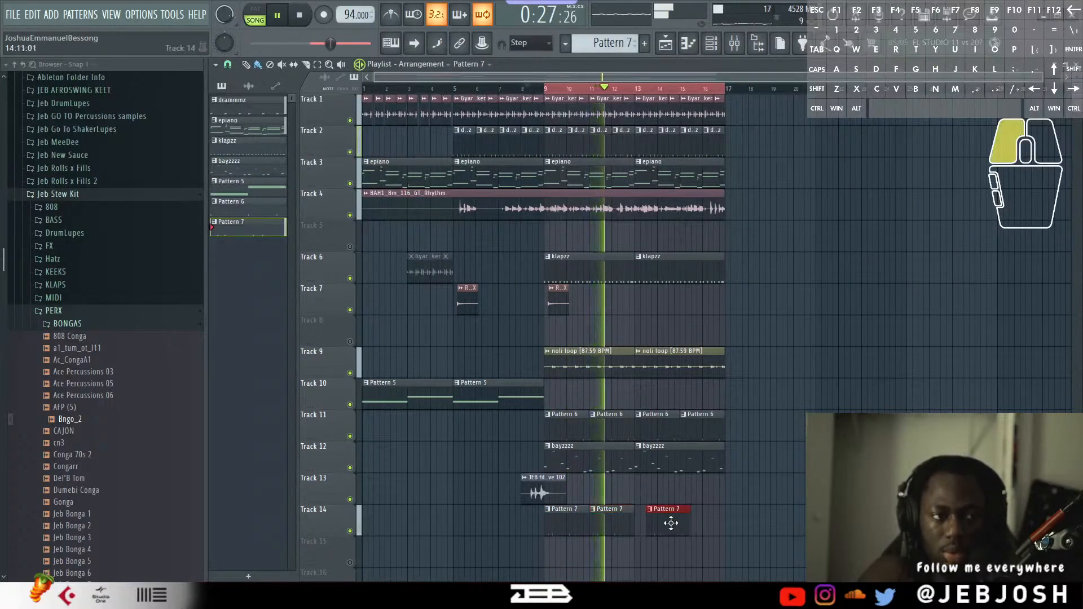
{"action": "left_click", "coordinate": [727, 522]}
{"action": "left_click_drag", "start_coordinate": [728, 521], "coordinate": [703, 519]}
{"action": "left_click", "coordinate": [704, 517]}
Move Pattern 7's second AFP (5) hit from step 19 to step 20.
{"action": "left_click", "coordinate": [712, 44]}
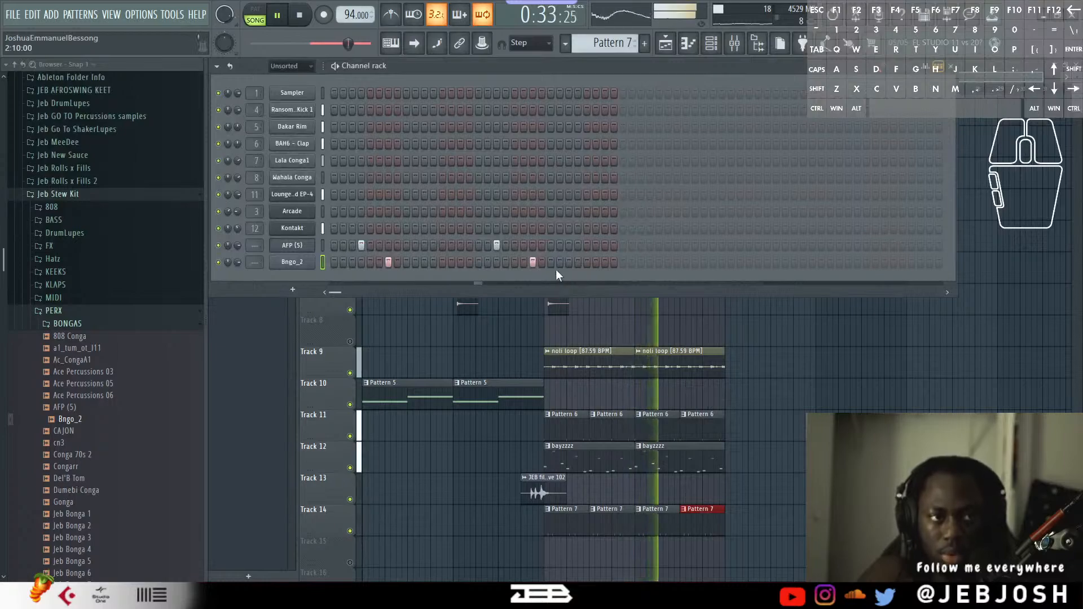
{"action": "left_click", "coordinate": [497, 246]}
{"action": "left_click", "coordinate": [506, 246]}
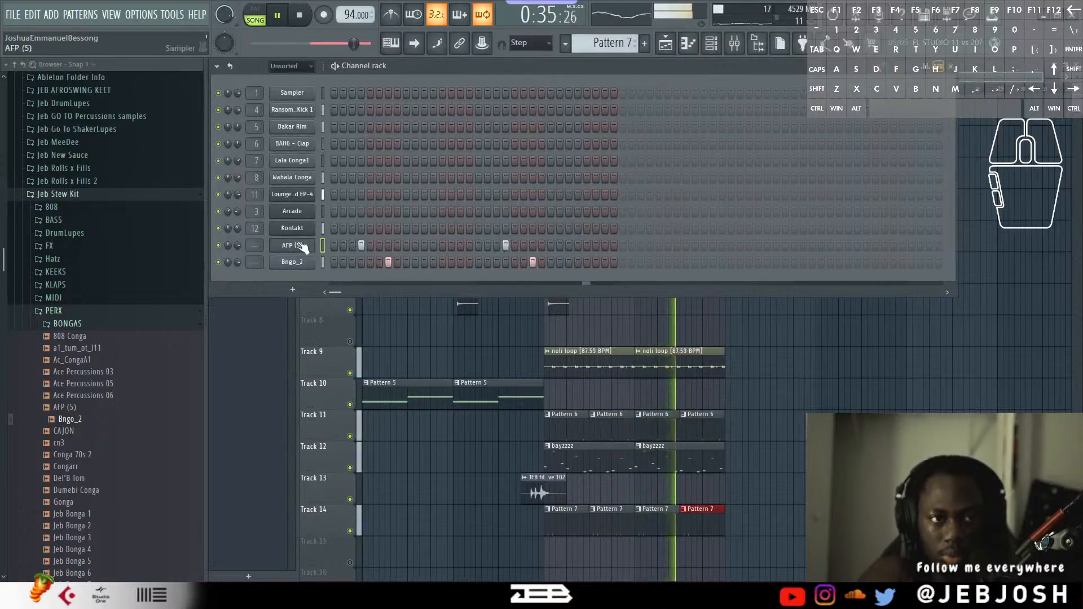
Add an Omnisphere instrument channel to the channel rack.
{"action": "left_click_drag", "start_coordinate": [243, 249], "coordinate": [244, 250]}
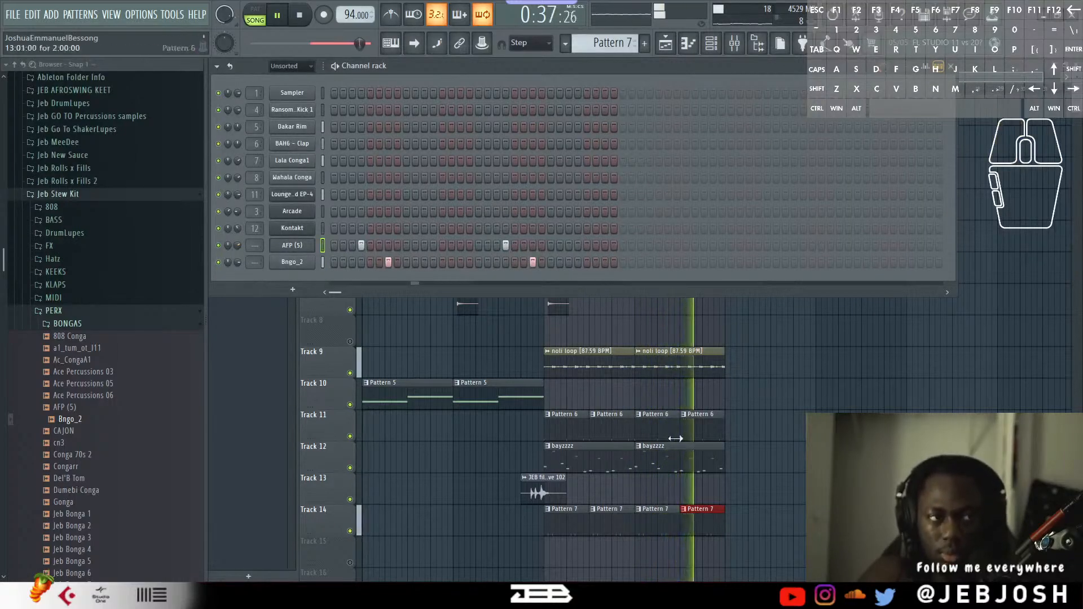
{"action": "left_click", "coordinate": [789, 395]}
{"action": "left_click", "coordinate": [711, 43]}
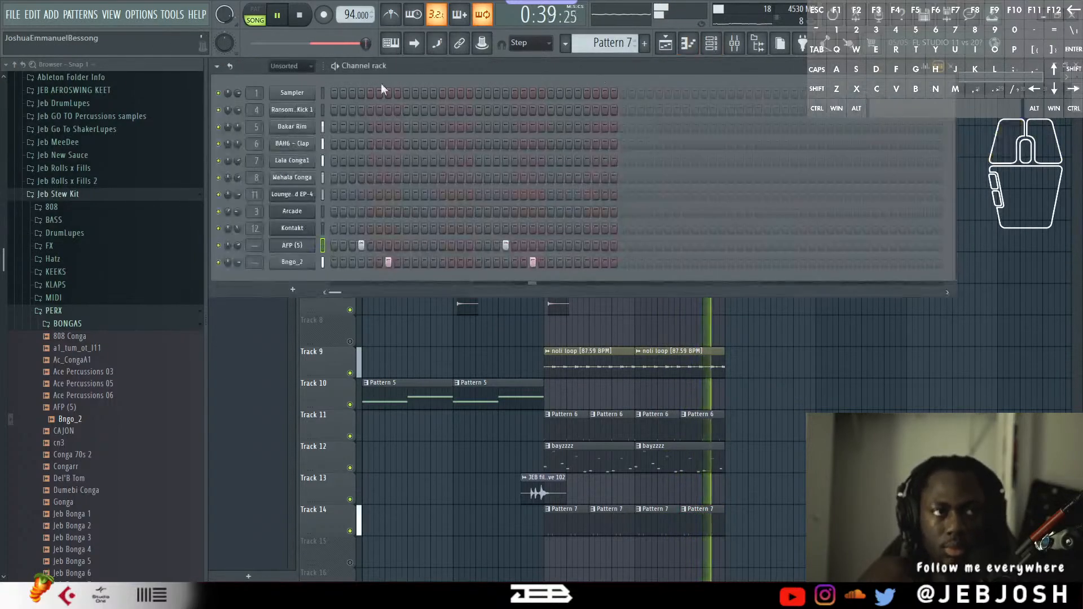
{"action": "left_click", "coordinate": [307, 76]}
{"action": "left_click", "coordinate": [316, 134]}
{"action": "left_click", "coordinate": [293, 375]}
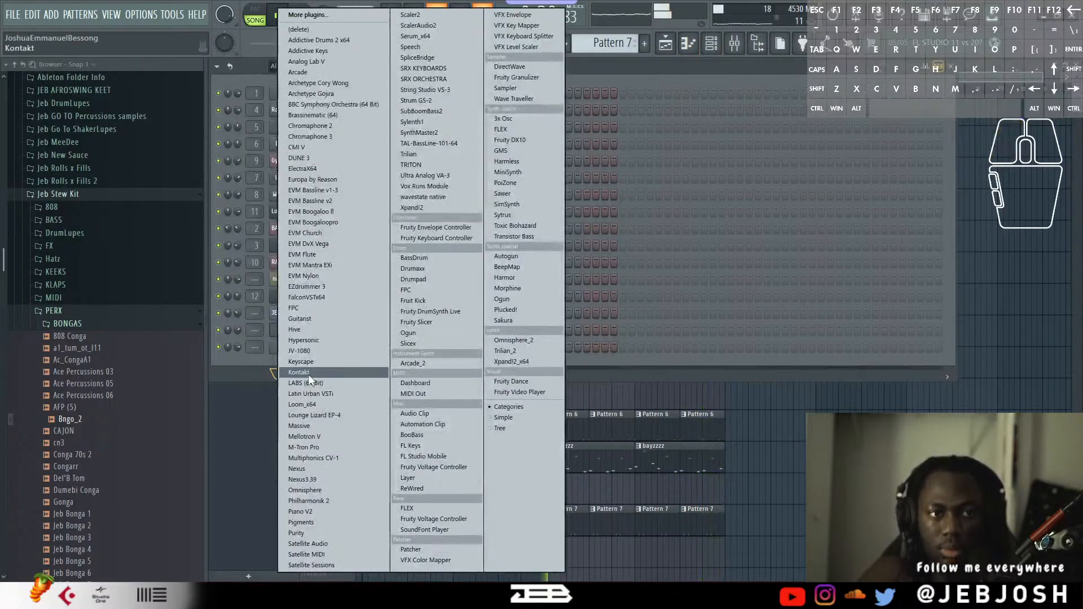
{"action": "left_click", "coordinate": [342, 491]}
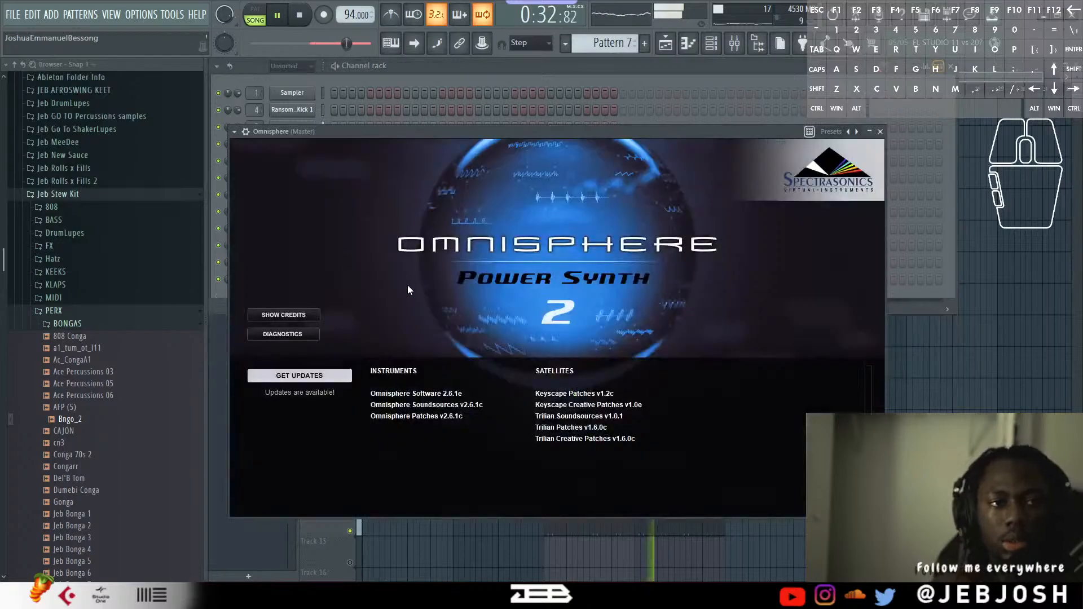
Try the Drama King patch from Omnisphere's Synth Long category.
{"action": "scroll", "coordinate": [263, 336], "scroll_direction": "down", "scroll_amount": 3}
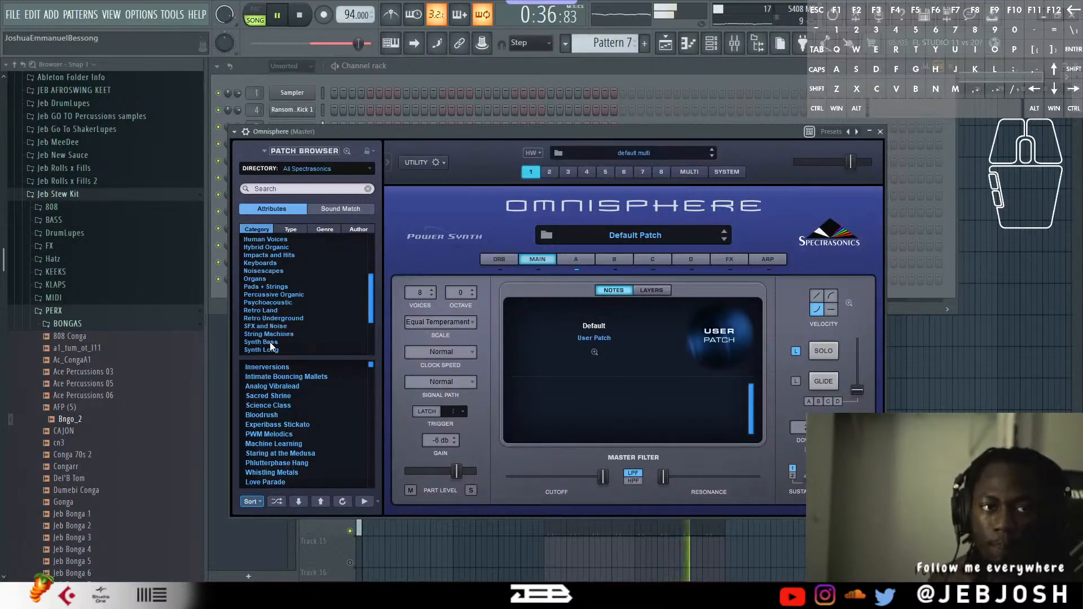
{"action": "scroll", "coordinate": [270, 343], "scroll_direction": "down", "scroll_amount": 3}
{"action": "left_click", "coordinate": [278, 303]}
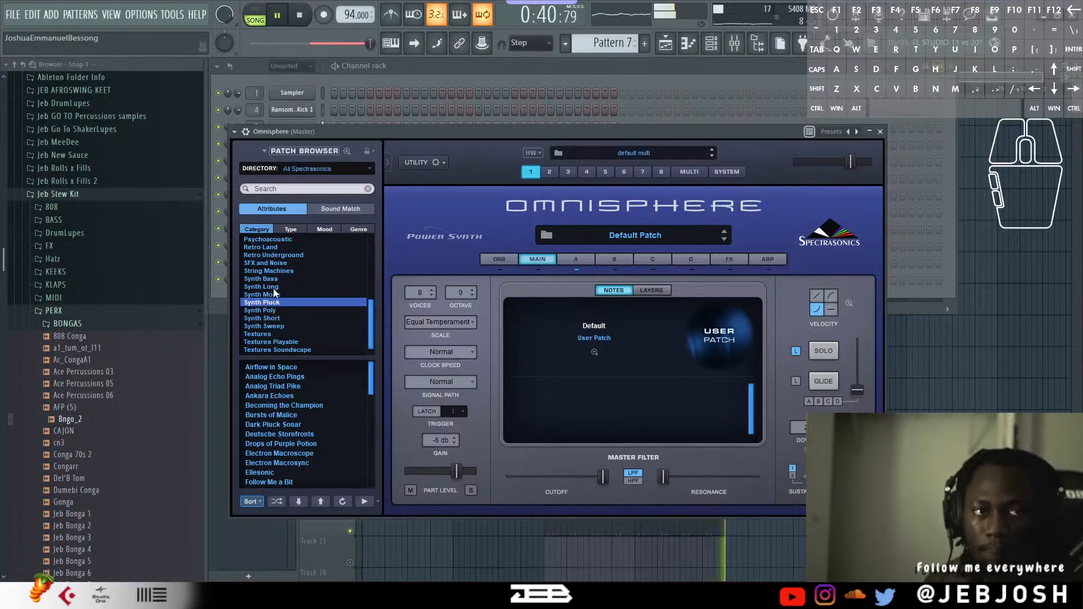
{"action": "left_click", "coordinate": [273, 288]}
{"action": "left_click", "coordinate": [304, 415]}
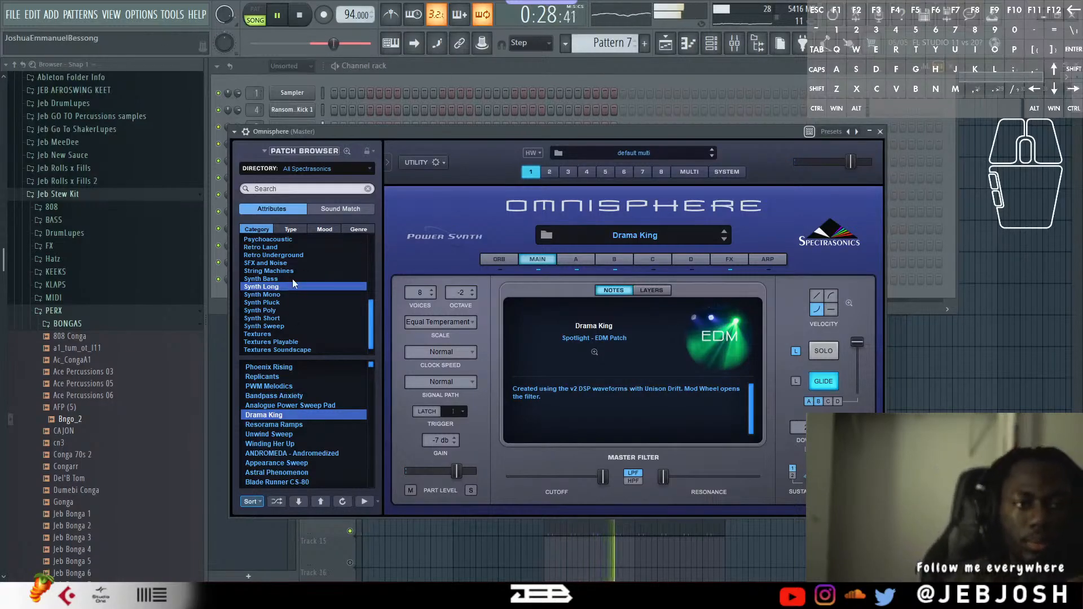
Audition Barnum Brass from Omnisphere's Synth Poly category and load Classic Roland Synth Brass 1 instead.
{"action": "left_click", "coordinate": [260, 310]}
{"action": "left_click", "coordinate": [276, 444]}
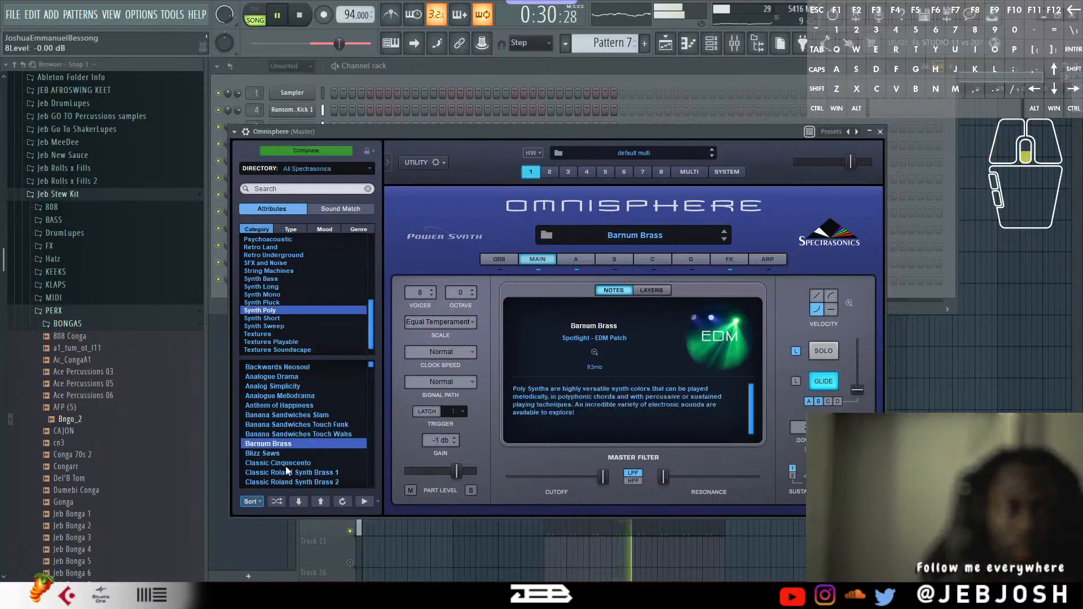
{"action": "scroll", "coordinate": [281, 456], "scroll_direction": "down", "scroll_amount": 1}
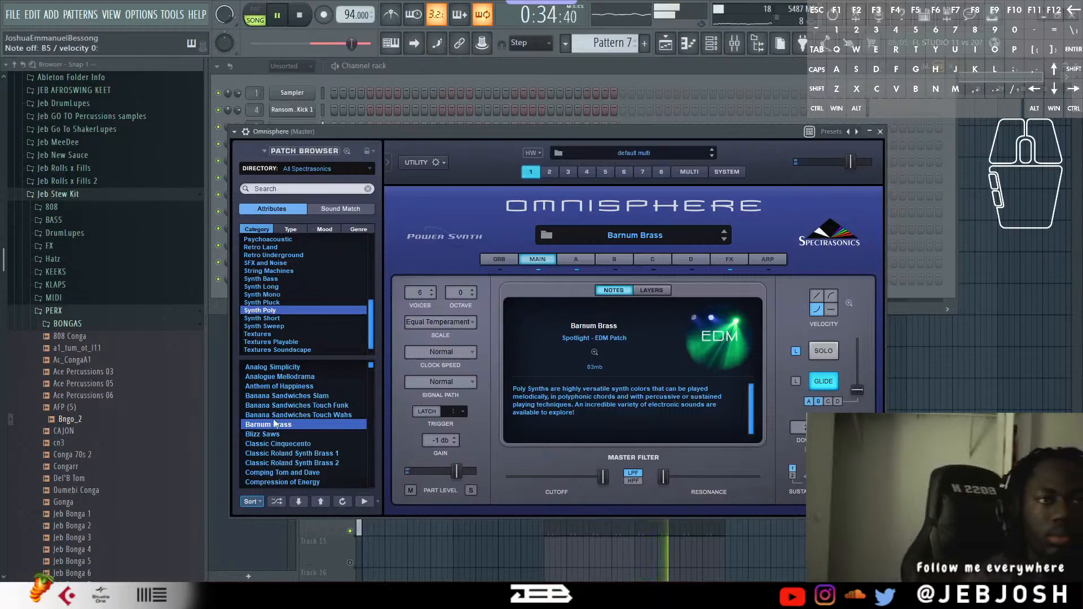
{"action": "left_click", "coordinate": [213, 289]}
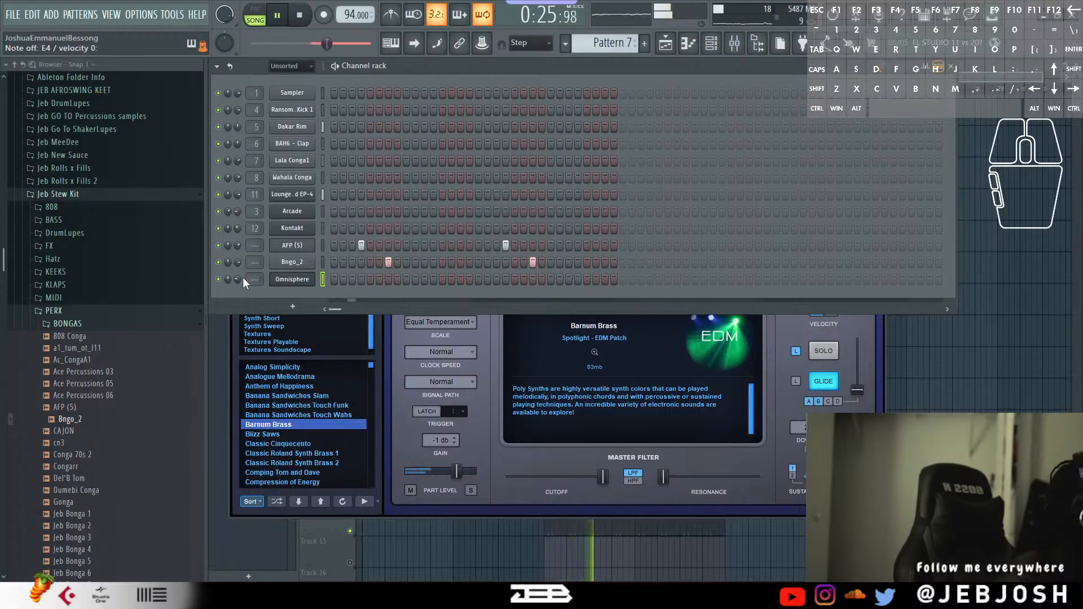
{"action": "left_click", "coordinate": [333, 455]}
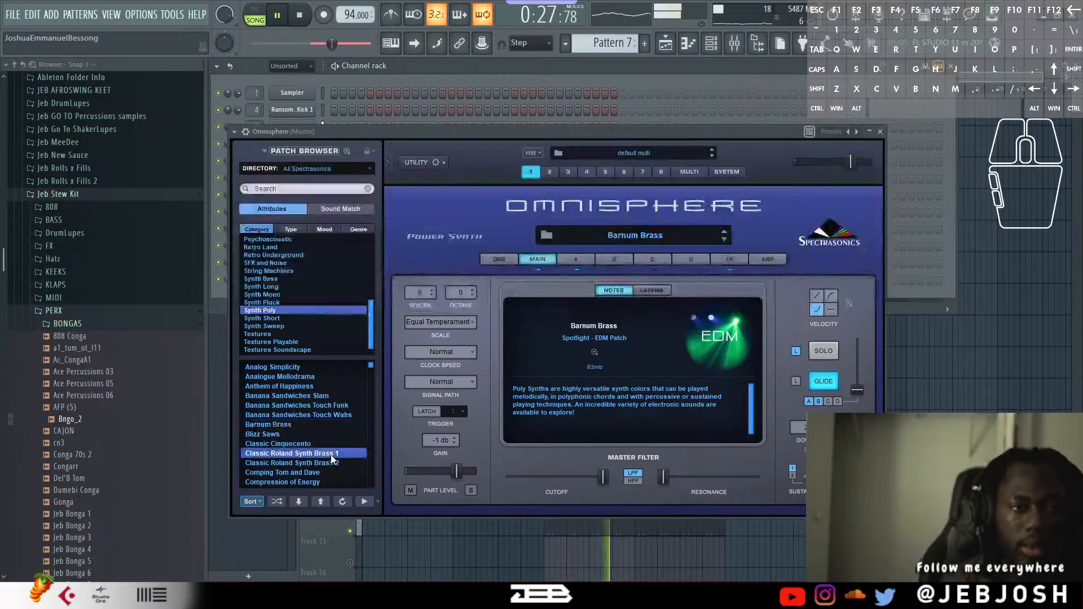
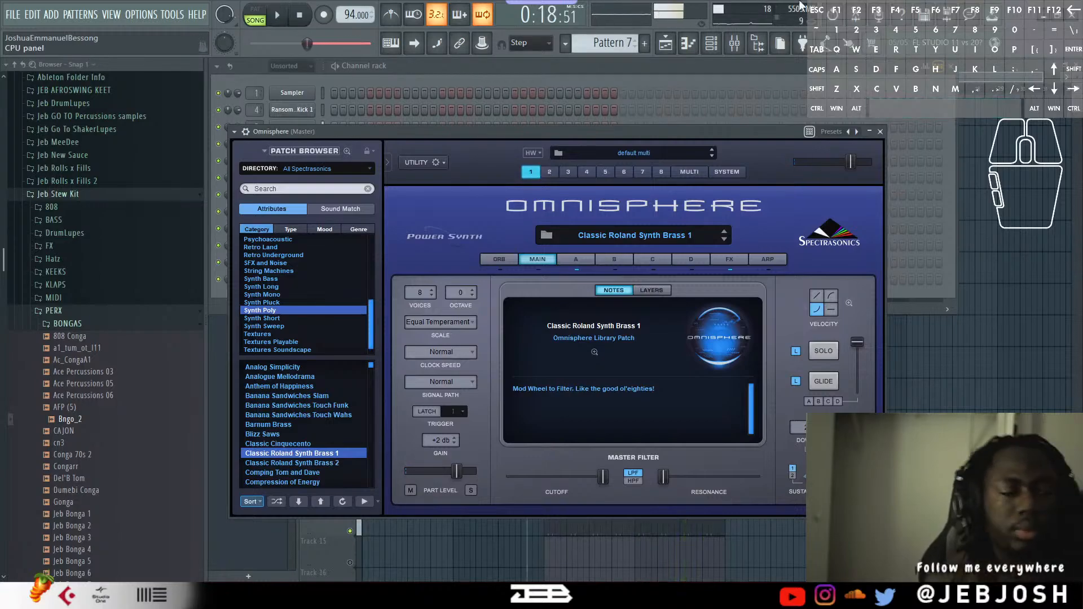
Record an Omnisphere melody into a new Pattern 8 from bar 9 and unmute its clip's Track 5.
{"action": "left_click", "coordinate": [806, 66]}
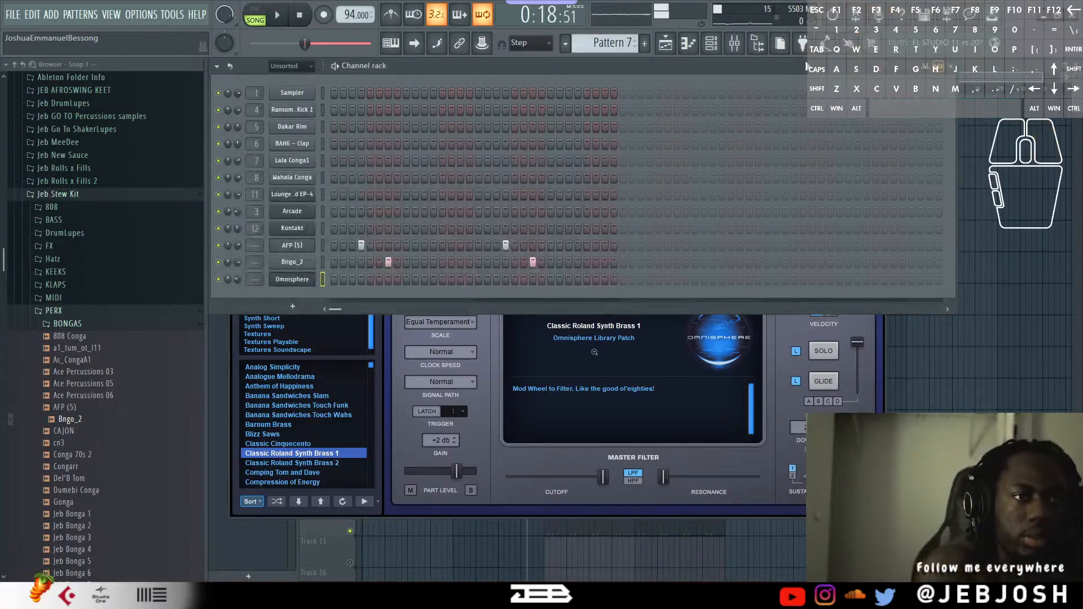
{"action": "scroll", "coordinate": [614, 43], "scroll_direction": "up", "scroll_amount": 1}
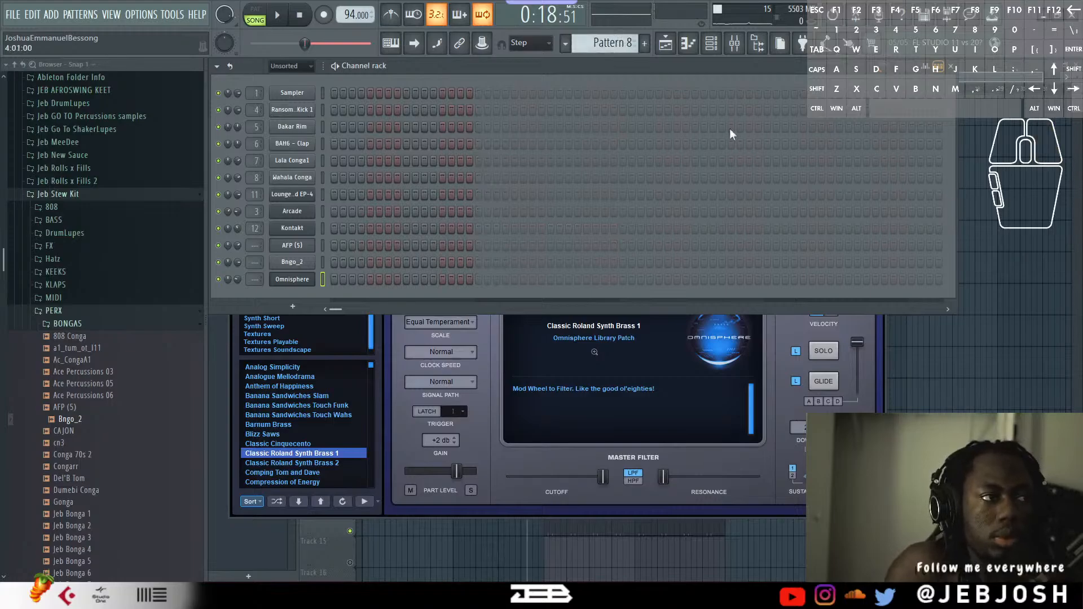
{"action": "key", "text": "F5"}
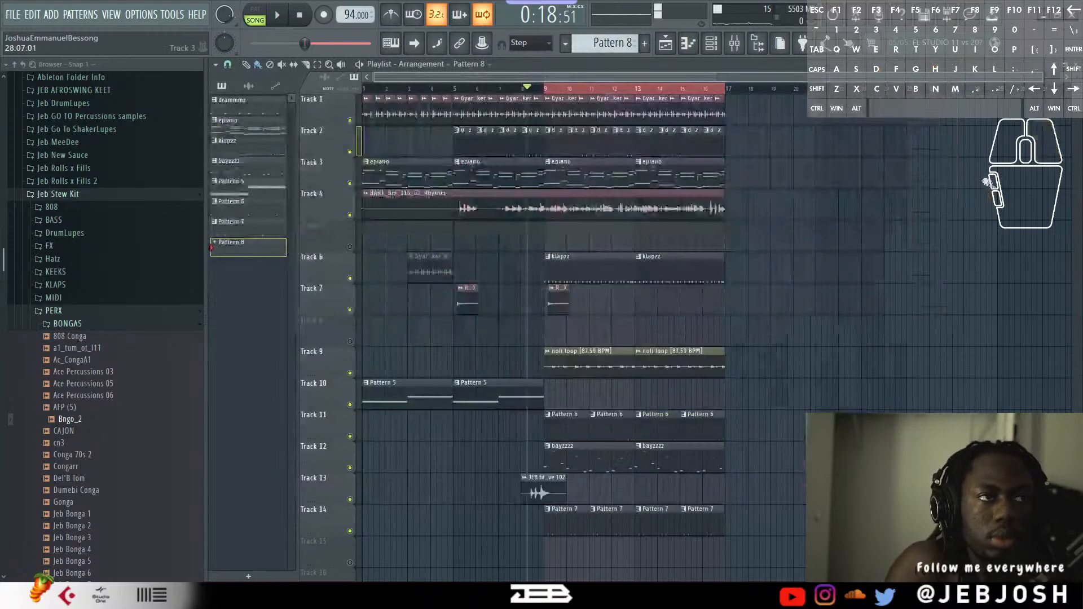
{"action": "left_click", "coordinate": [325, 15]}
{"action": "left_click", "coordinate": [502, 353]}
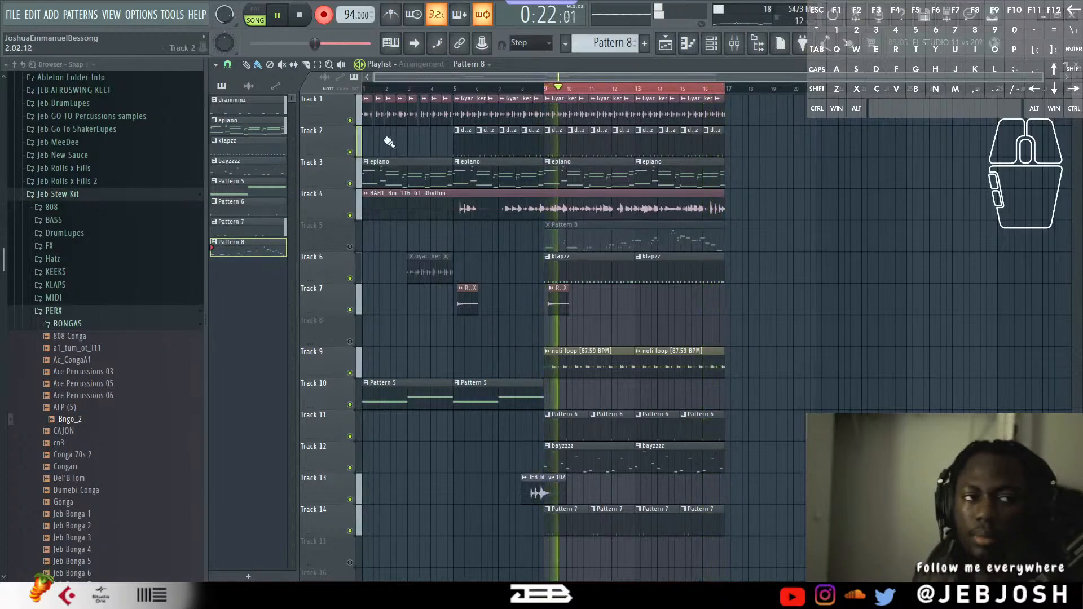
{"action": "key", "text": "space"}
{"action": "left_click", "coordinate": [350, 247]}
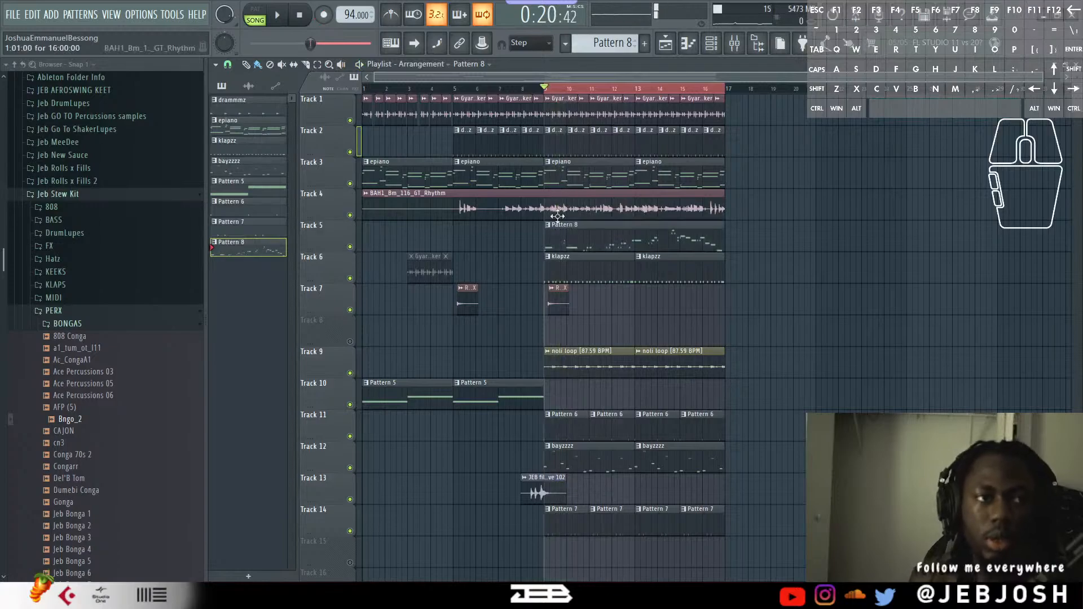
Open Pattern 8's Omnisphere melody in the Piano roll and lower the two C#5 notes around the start of bar 4 to B4.
{"action": "double_click", "coordinate": [559, 238]}
{"action": "key", "text": "space"}
{"action": "scroll", "coordinate": [389, 231], "scroll_direction": "down", "scroll_amount": 1}
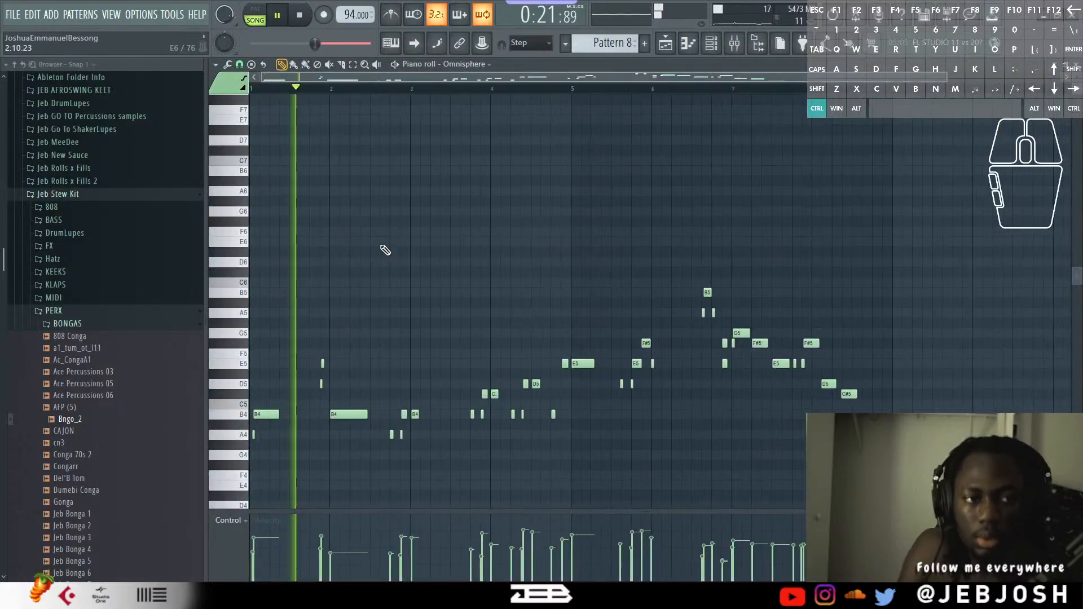
{"action": "scroll", "coordinate": [380, 243], "scroll_direction": "up", "scroll_amount": 1}
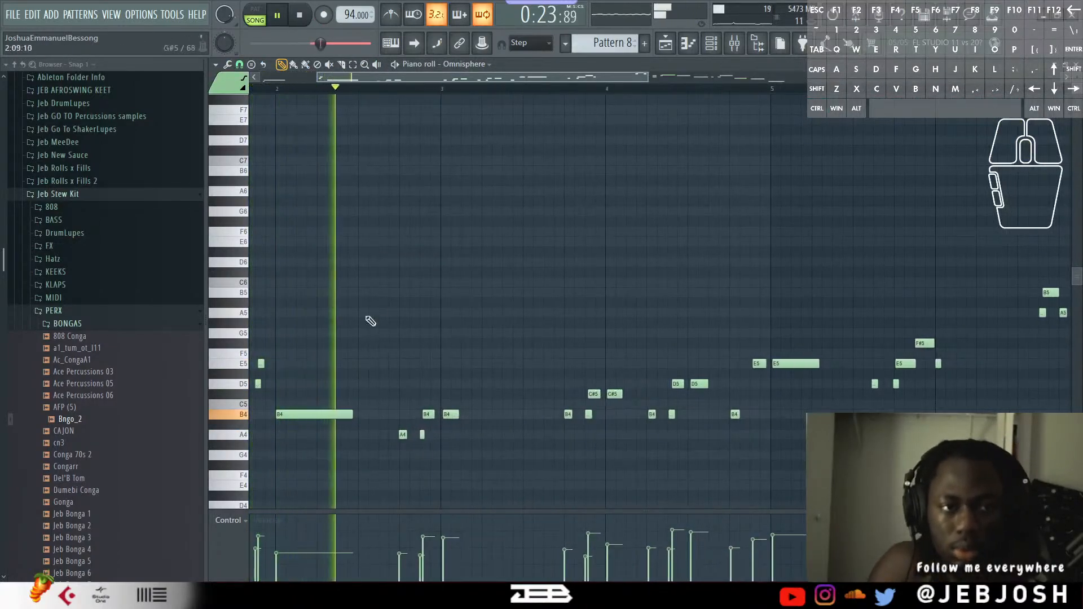
{"action": "scroll", "coordinate": [508, 394], "scroll_direction": "down", "scroll_amount": 1}
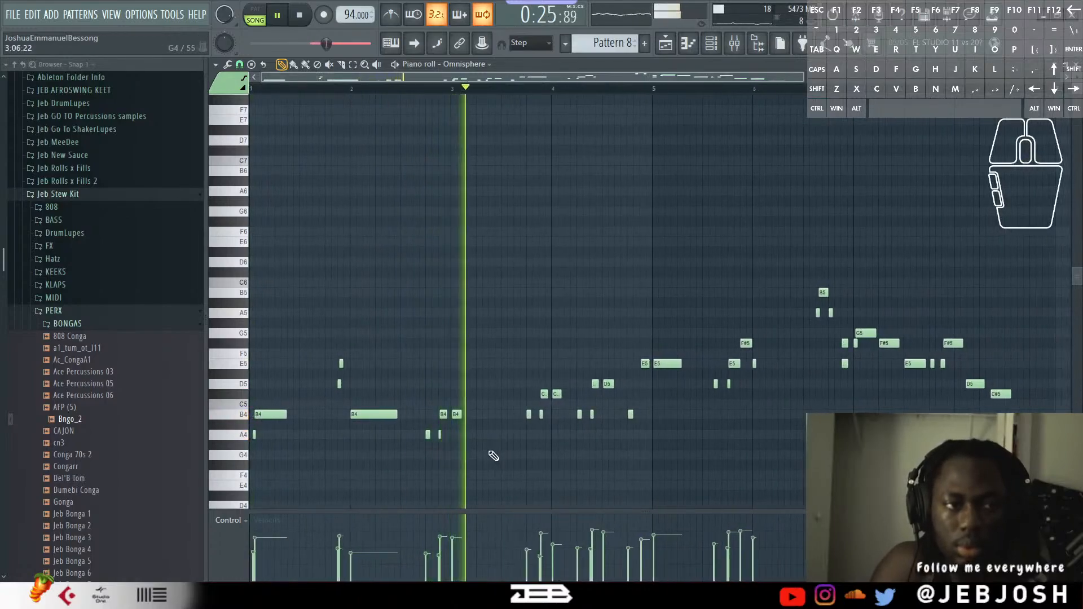
{"action": "scroll", "coordinate": [556, 307], "scroll_direction": "down", "scroll_amount": 2}
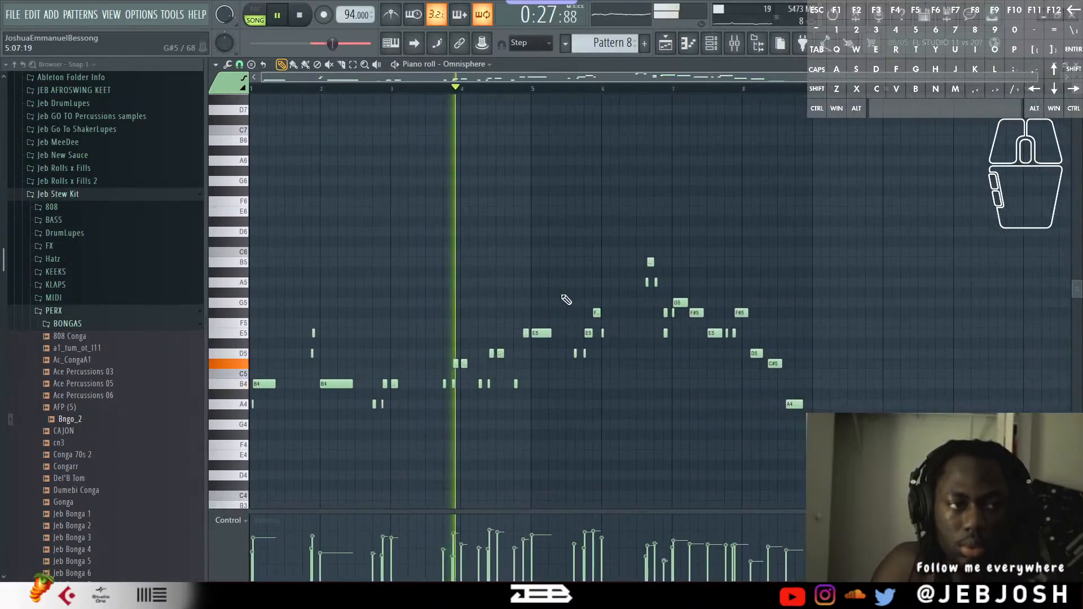
{"action": "key", "text": "space"}
{"action": "scroll", "coordinate": [476, 370], "scroll_direction": "up", "scroll_amount": 2}
{"action": "left_click_drag", "start_coordinate": [478, 367], "coordinate": [452, 394]}
{"action": "key", "text": "space"}
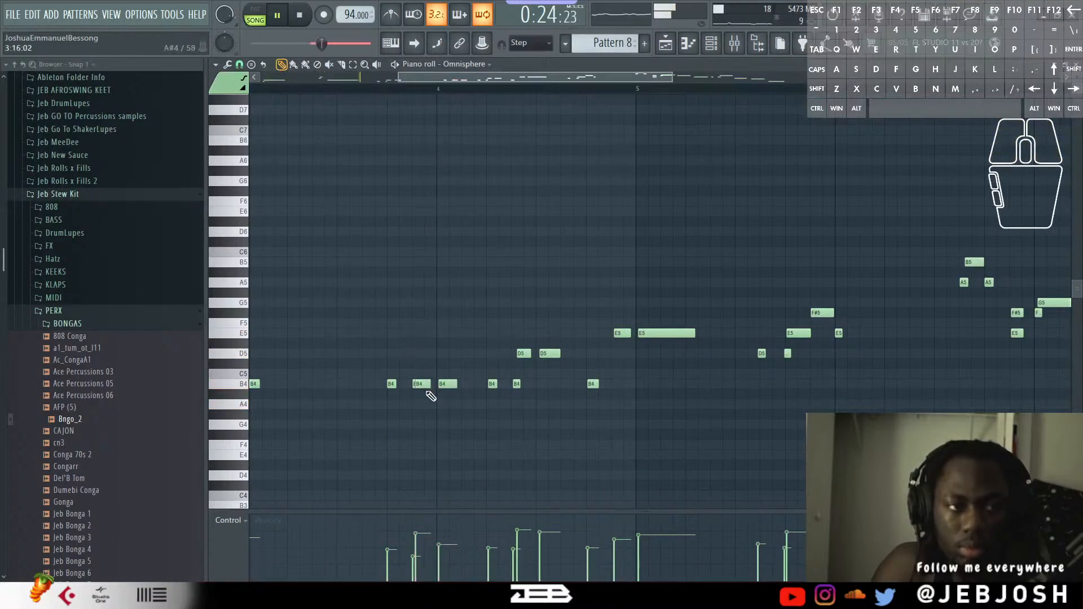
{"action": "scroll", "coordinate": [415, 319], "scroll_direction": "down", "scroll_amount": 2}
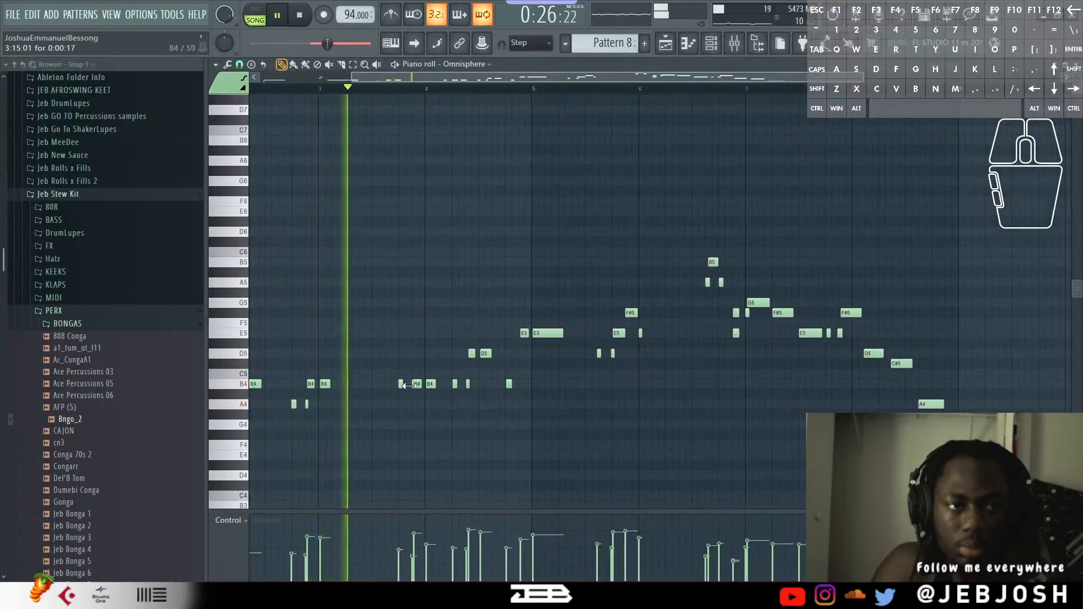
{"action": "left_click_drag", "start_coordinate": [388, 376], "coordinate": [407, 388]}
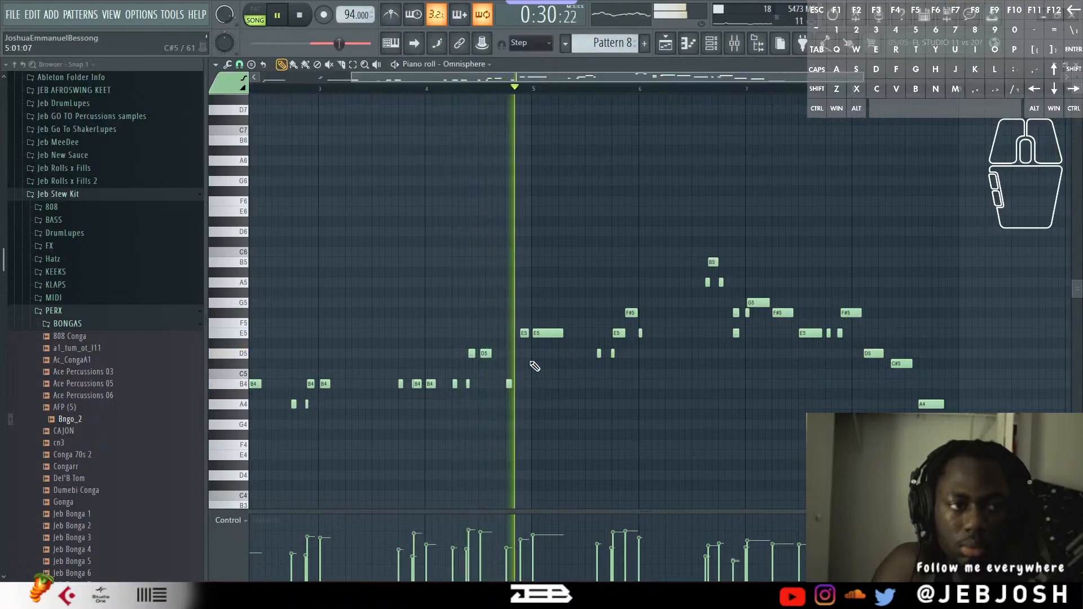
Lower the D5 notes in bar 4 and the E5 notes leading into bar 5 to B4.
{"action": "left_click_drag", "start_coordinate": [519, 368], "coordinate": [552, 384]}
{"action": "key", "text": "Down"}
{"action": "key", "text": "Down"}
{"action": "key", "text": "Down"}
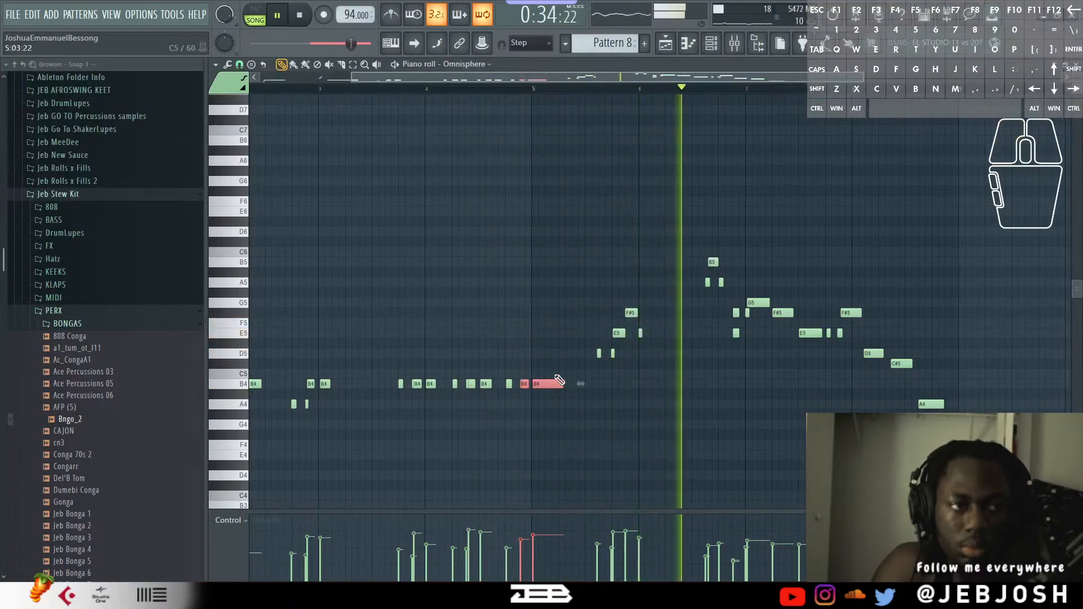
{"action": "key", "text": "space"}
{"action": "key", "text": "space"}
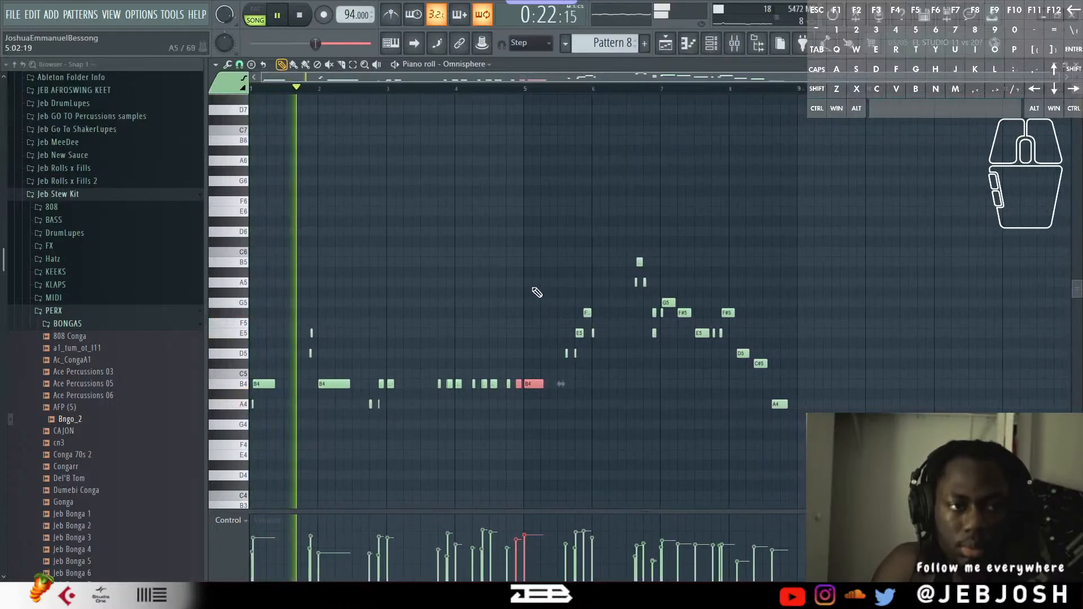
Lower the first short B4 note near the end of bar 3 to A4.
{"action": "scroll", "coordinate": [536, 291], "scroll_direction": "down", "scroll_amount": 2, "text": "ctrl"}
{"action": "scroll", "coordinate": [536, 292], "scroll_direction": "down", "scroll_amount": 1, "text": "ctrl"}
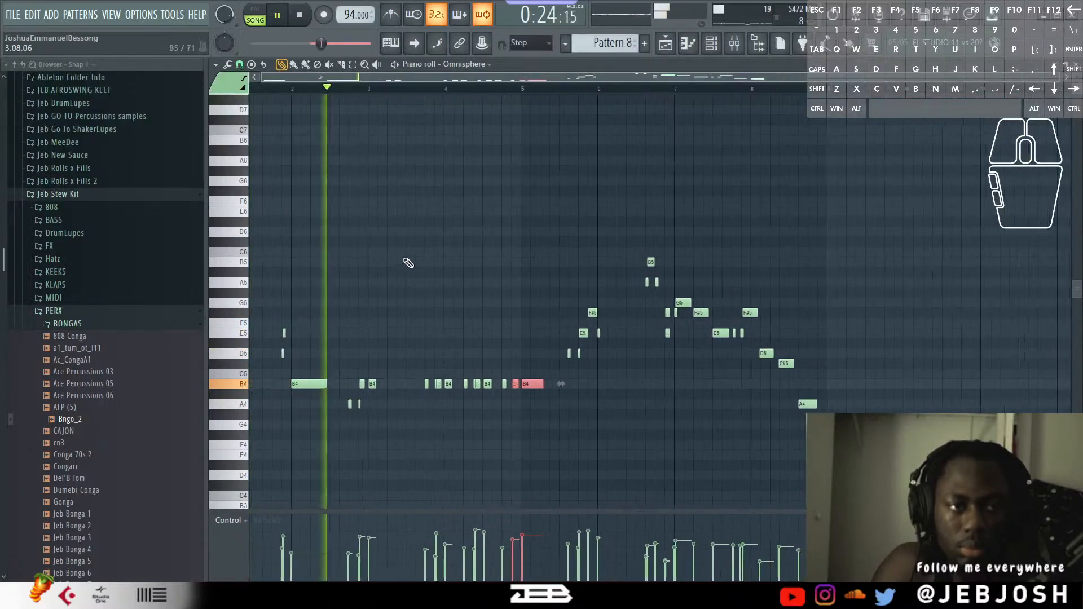
{"action": "scroll", "coordinate": [455, 343], "scroll_direction": "up", "scroll_amount": 8, "text": "ctrl"}
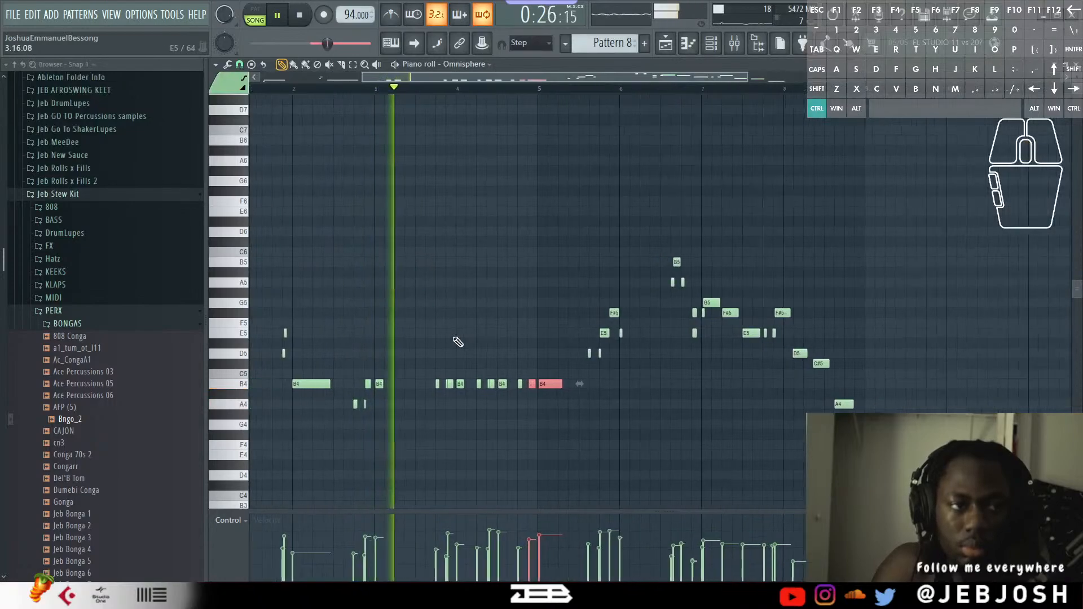
{"action": "scroll", "coordinate": [449, 387], "scroll_direction": "up", "scroll_amount": 3, "text": "ctrl"}
{"action": "left_click_drag", "start_coordinate": [426, 400], "coordinate": [388, 404], "text": "ctrl"}
{"action": "left_click", "coordinate": [391, 386]}
{"action": "scroll", "coordinate": [363, 362], "scroll_direction": "down", "scroll_amount": 7, "text": "ctrl"}
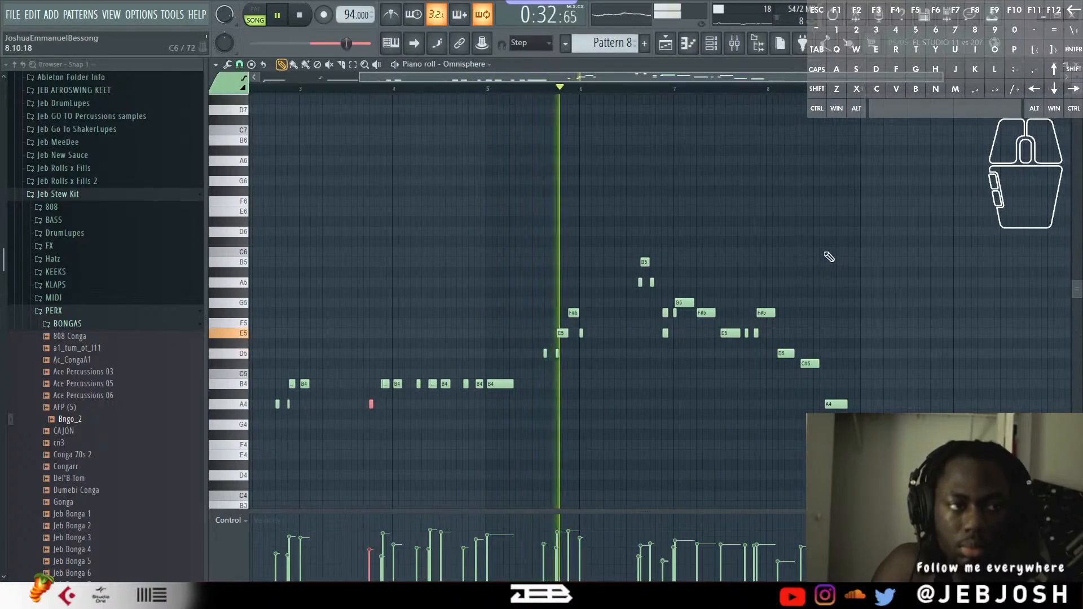
Lower the short E5 note at the start of bar 6 to B4.
{"action": "left_click", "coordinate": [581, 334]}
{"action": "left_click_drag", "start_coordinate": [582, 335], "coordinate": [581, 383]}
{"action": "left_click", "coordinate": [623, 89]}
{"action": "scroll", "coordinate": [670, 245], "scroll_direction": "up", "scroll_amount": 5}
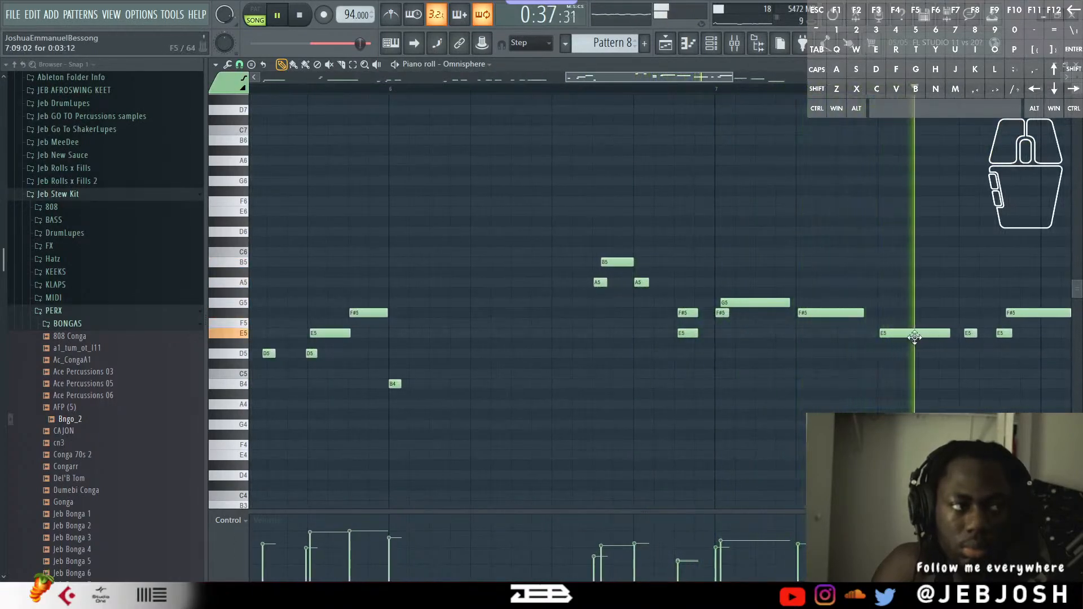
Raise the long E5 note in the middle of bar 7 to F#5 and play the melody back.
{"action": "key", "text": "space"}
{"action": "key", "text": "space"}
{"action": "scroll", "coordinate": [963, 337], "scroll_direction": "down", "scroll_amount": 3}
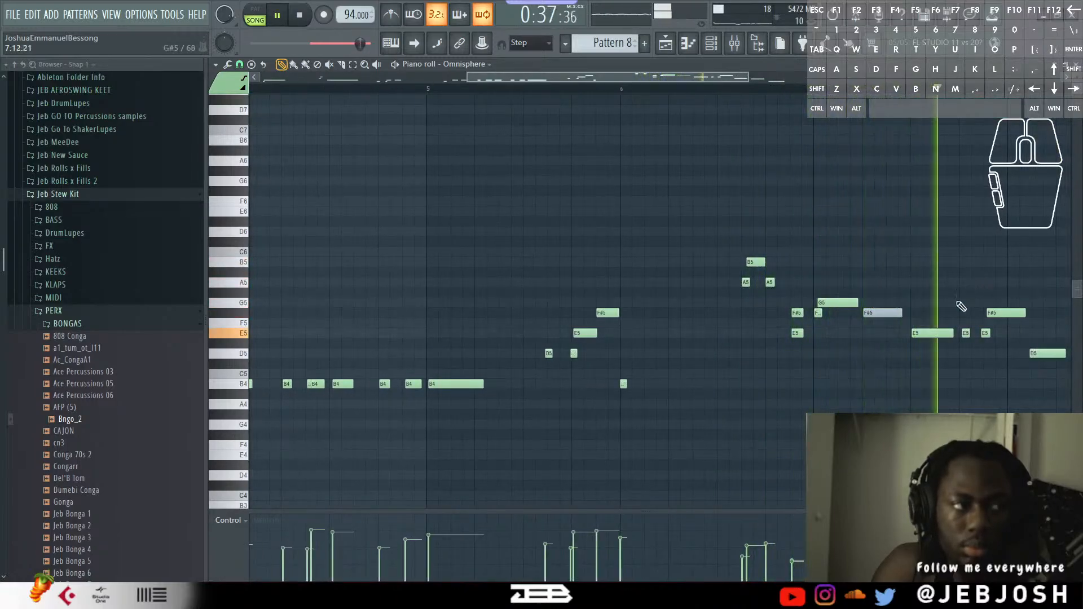
{"action": "key", "text": "space"}
{"action": "key", "text": "space"}
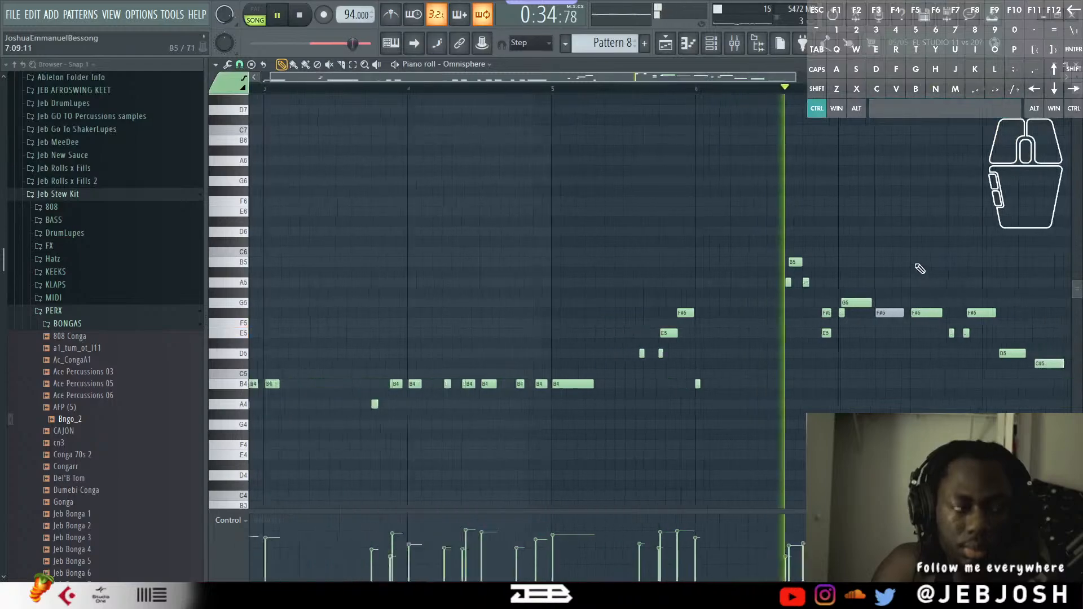
{"action": "scroll", "coordinate": [763, 136], "scroll_direction": "down", "scroll_amount": 3}
{"action": "scroll", "coordinate": [764, 136], "scroll_direction": "up", "scroll_amount": 2}
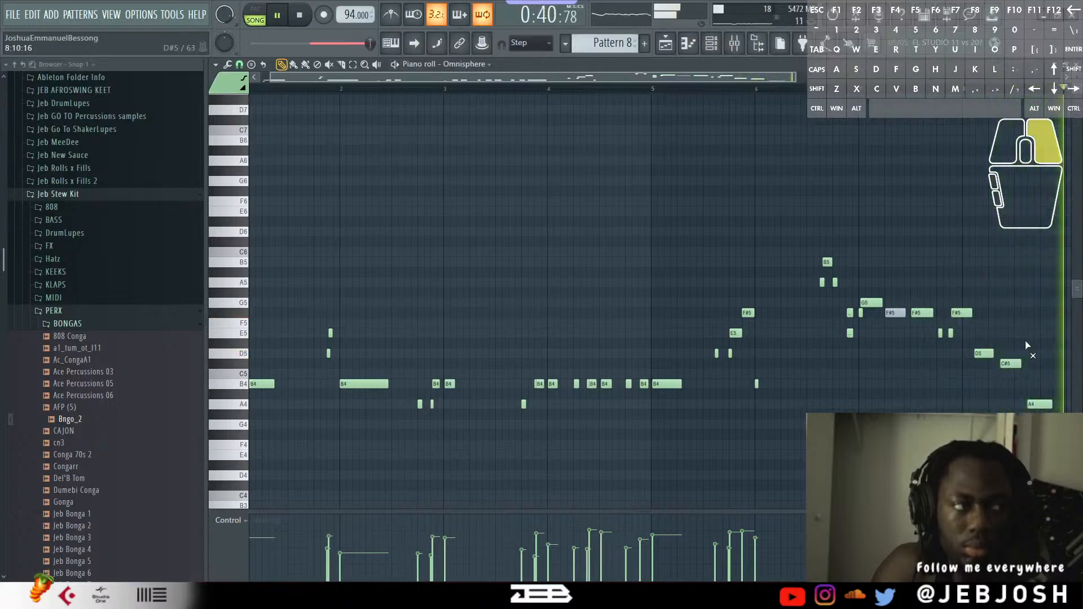
Route the Omnisphere channel to mixer track 13 and load CamelSpace x64 in its fourth effect slot.
{"action": "key", "text": "F7"}
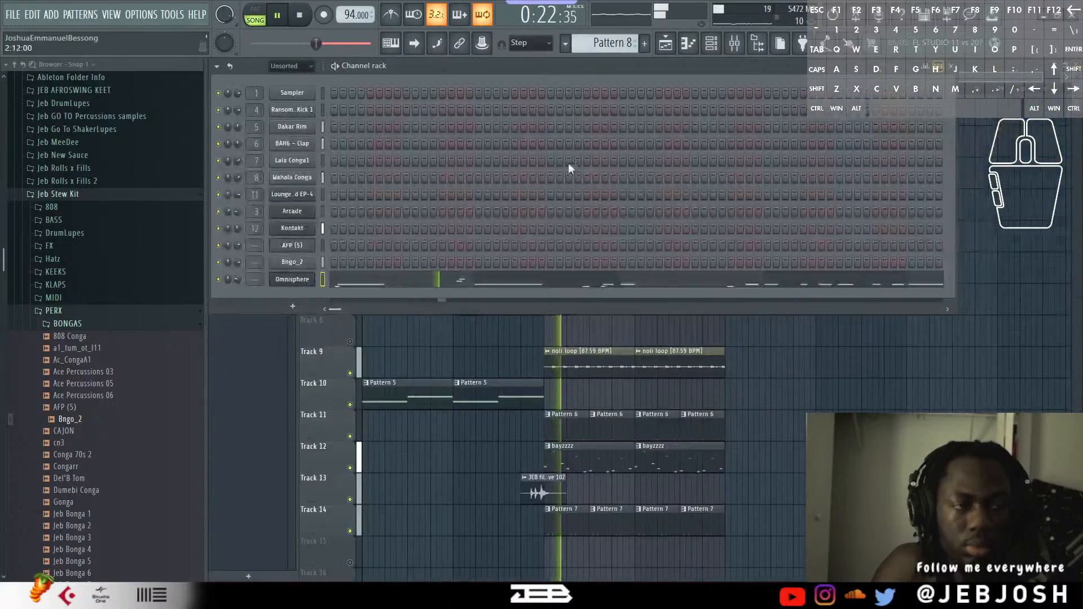
{"action": "key", "text": "F9"}
{"action": "left_click", "coordinate": [604, 259]}
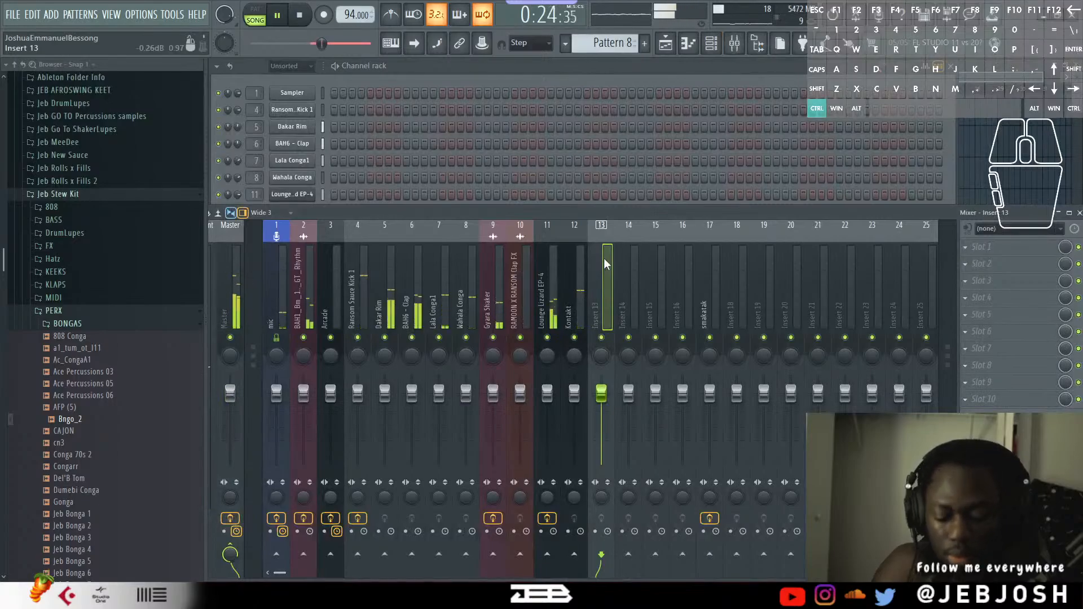
{"action": "left_click", "coordinate": [966, 310]}
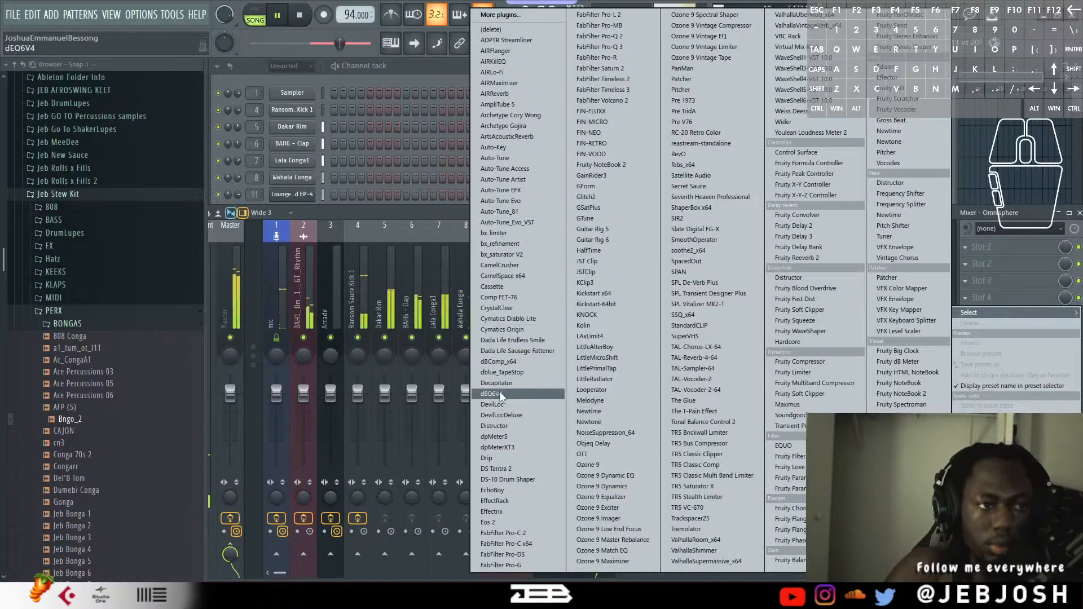
{"action": "left_click", "coordinate": [506, 278]}
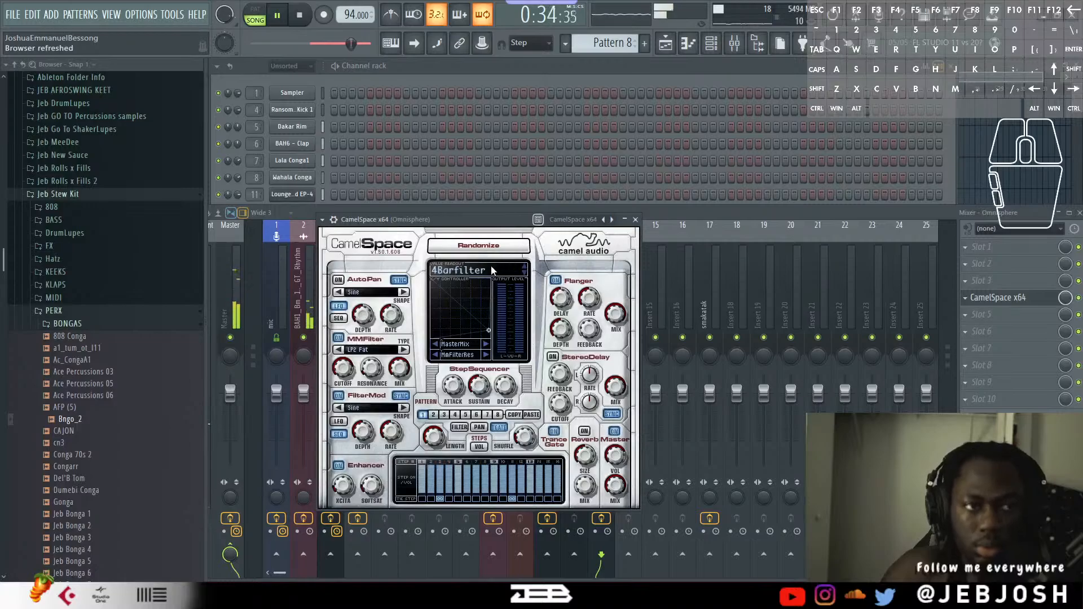
Audition CamelSpace presets starting from Endless and settle on Firewalking for the Omnisphere melody.
{"action": "left_click", "coordinate": [486, 276]}
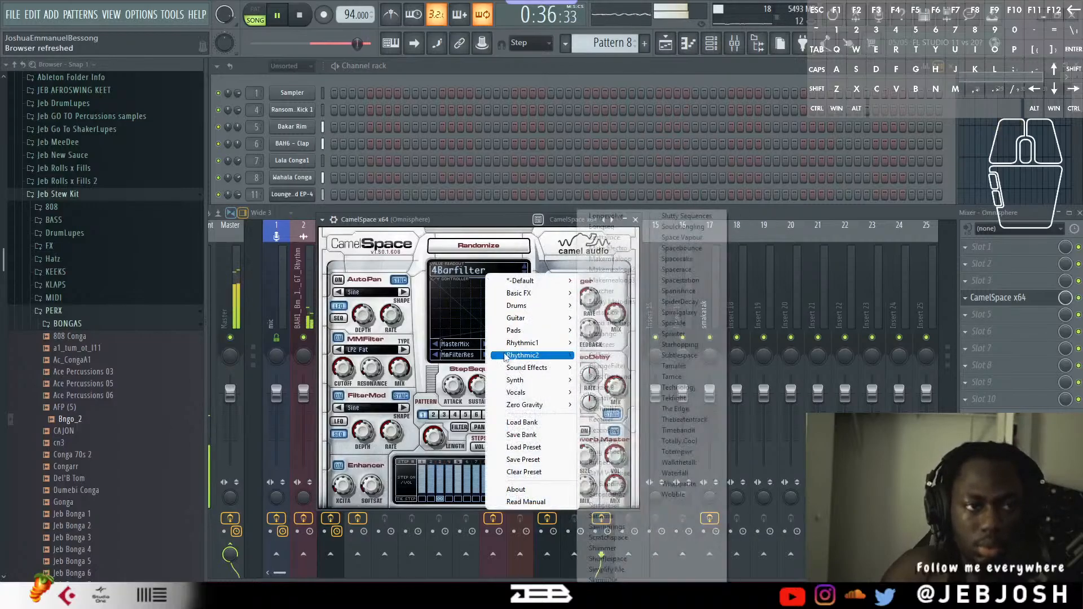
{"action": "mouse_move", "coordinate": [530, 441]}
{"action": "left_click", "coordinate": [615, 387]}
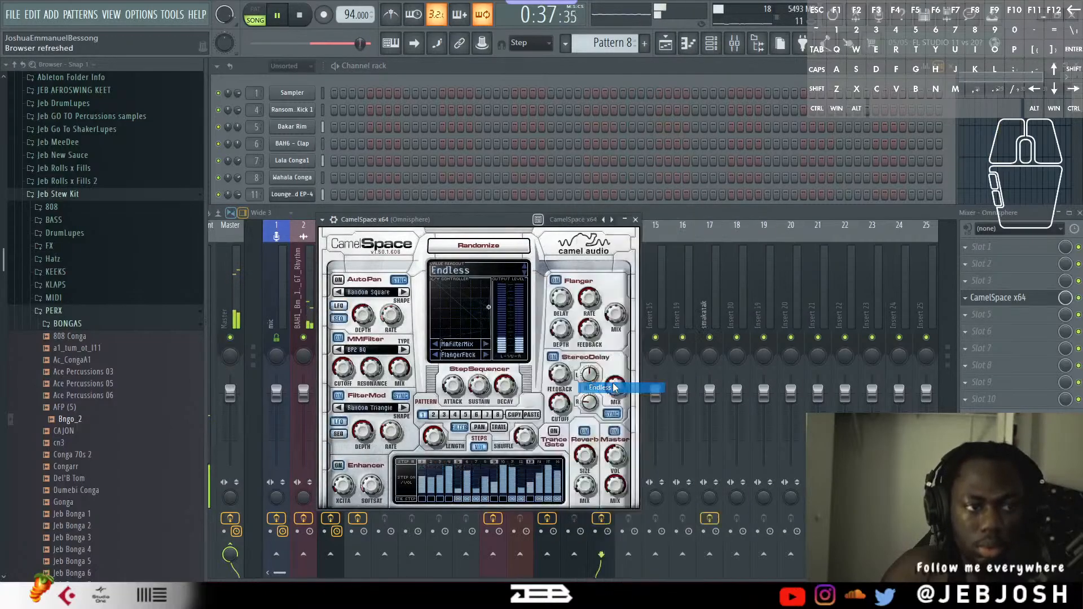
{"action": "left_click", "coordinate": [522, 273]}
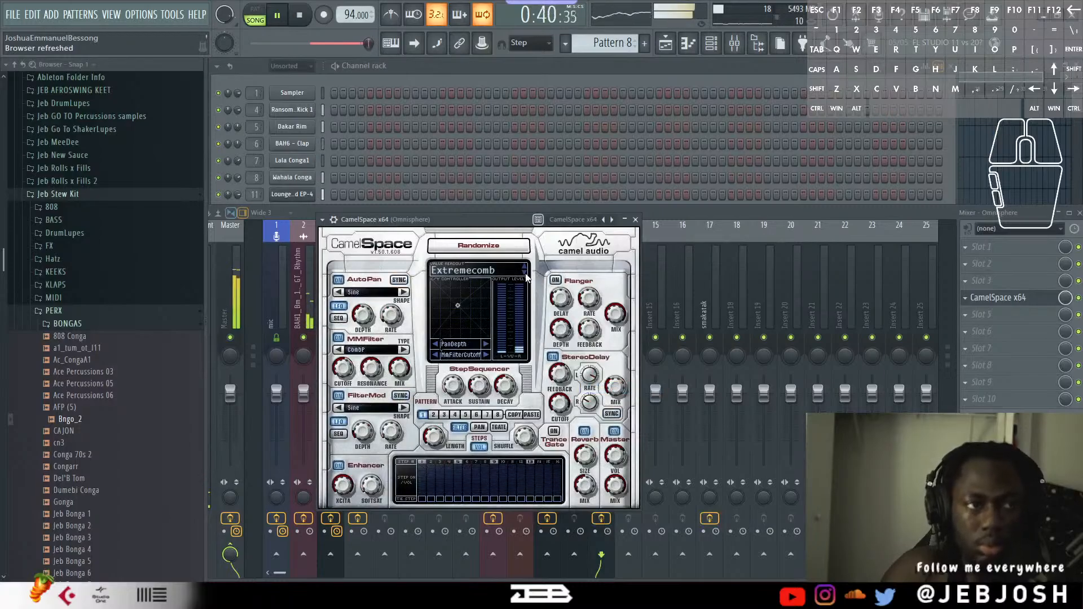
{"action": "left_click", "coordinate": [525, 274]}
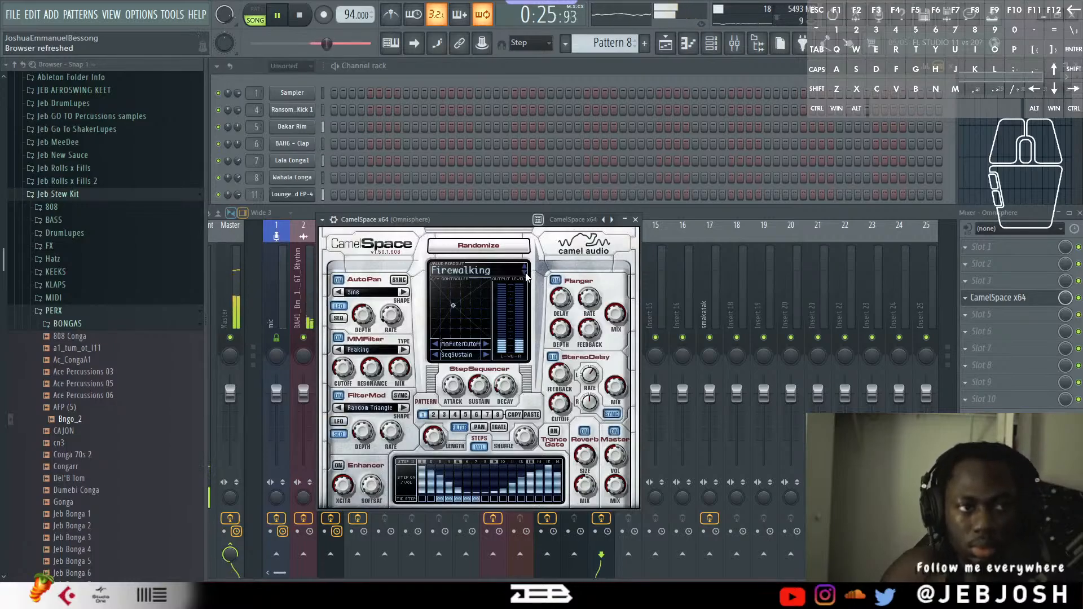
{"action": "left_click", "coordinate": [1074, 74]}
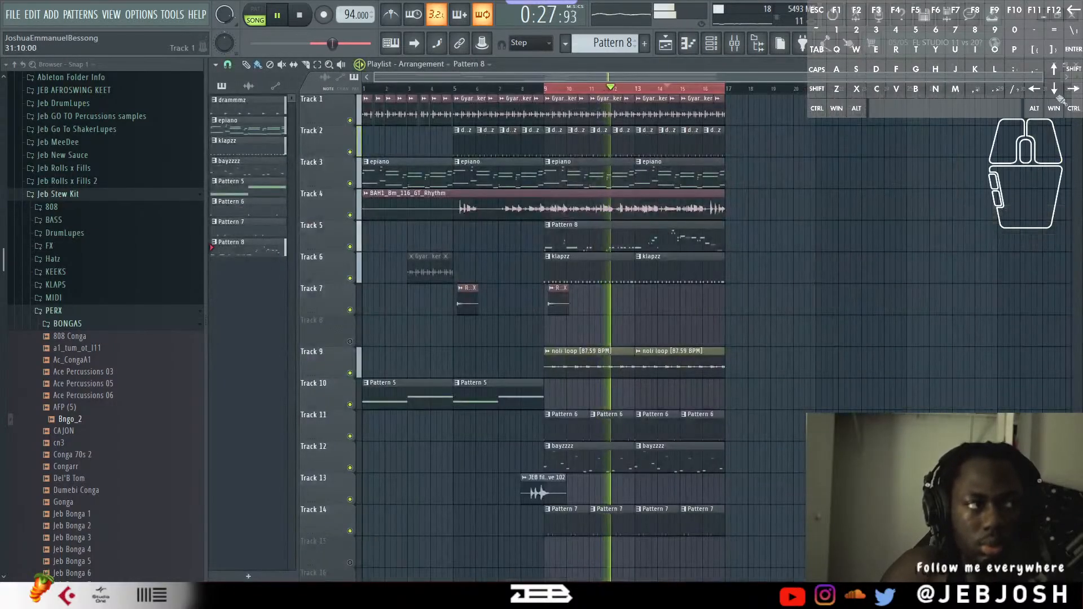
{"action": "left_click", "coordinate": [1076, 75]}
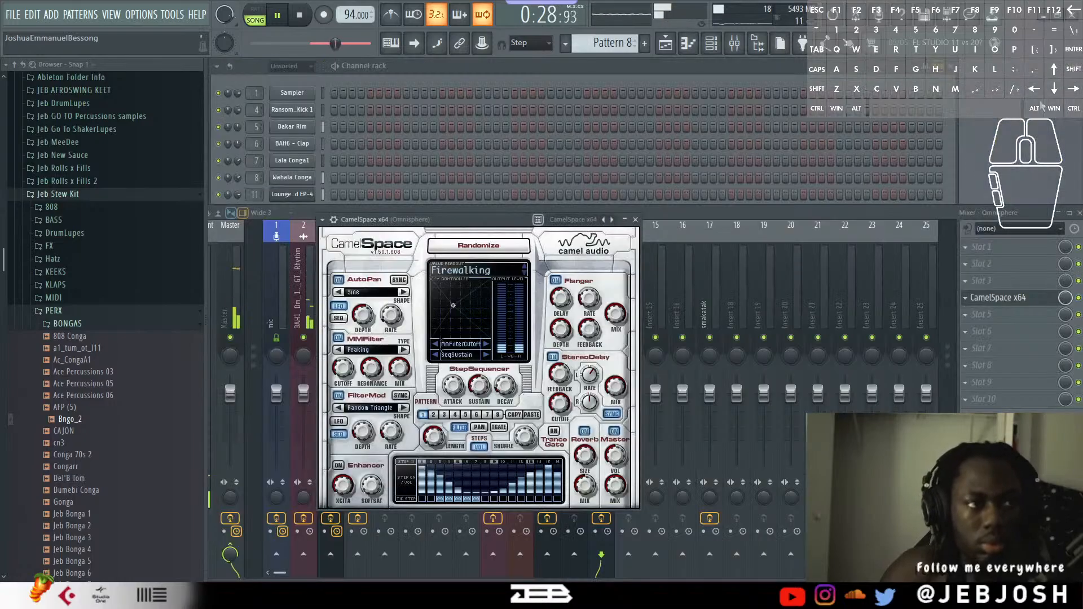
Add another RAMOON X RANSOM Clap FX clip near bar 13 on Track 7 and play the main section back.
{"action": "left_click", "coordinate": [668, 43]}
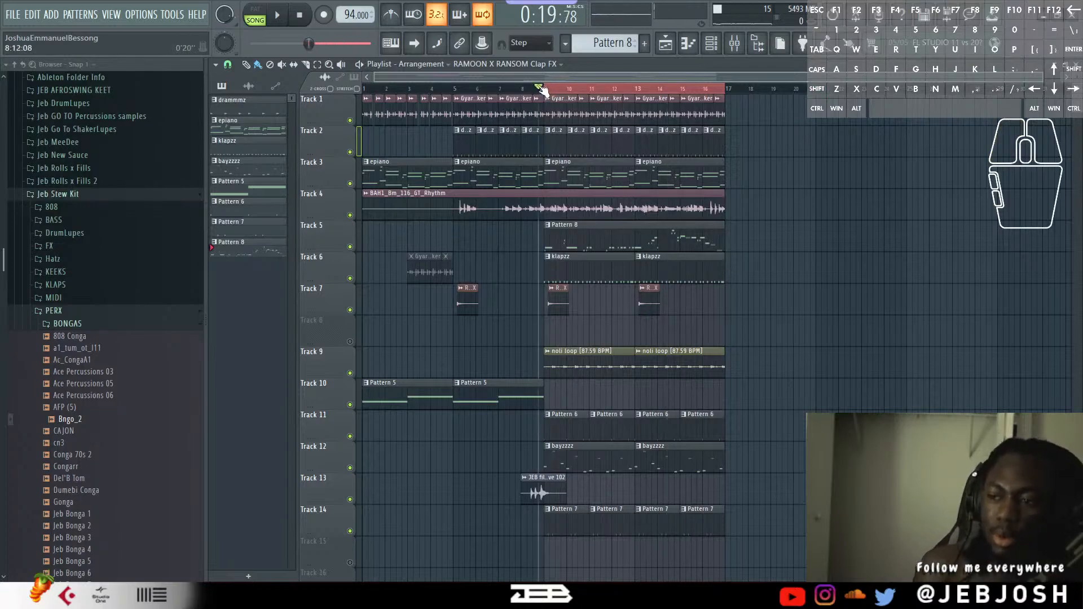
{"action": "key", "text": "space"}
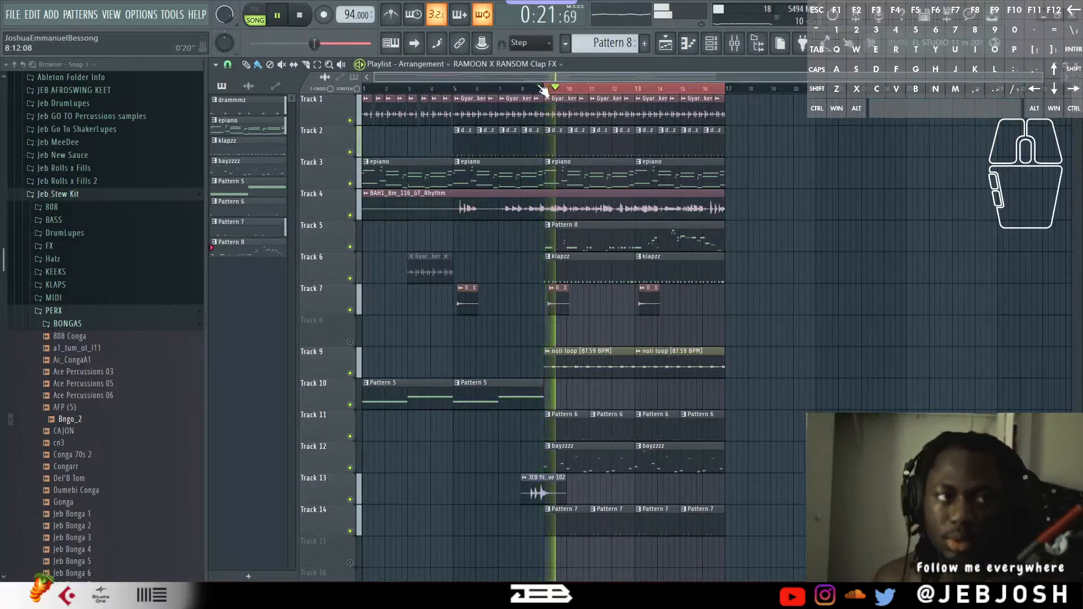
{"action": "key", "text": "space"}
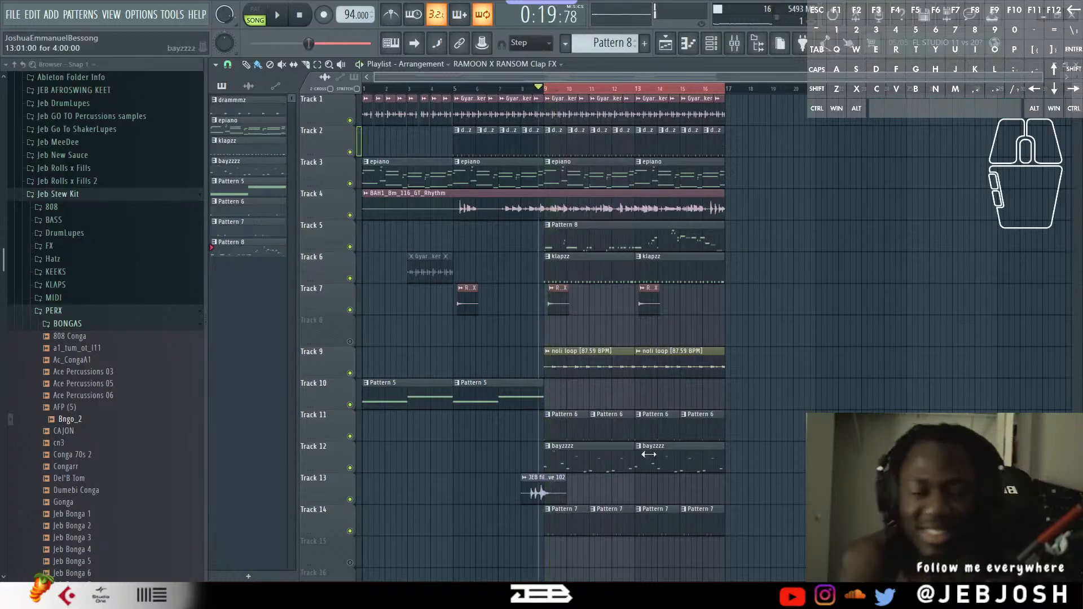
{"action": "double_click", "coordinate": [553, 307]}
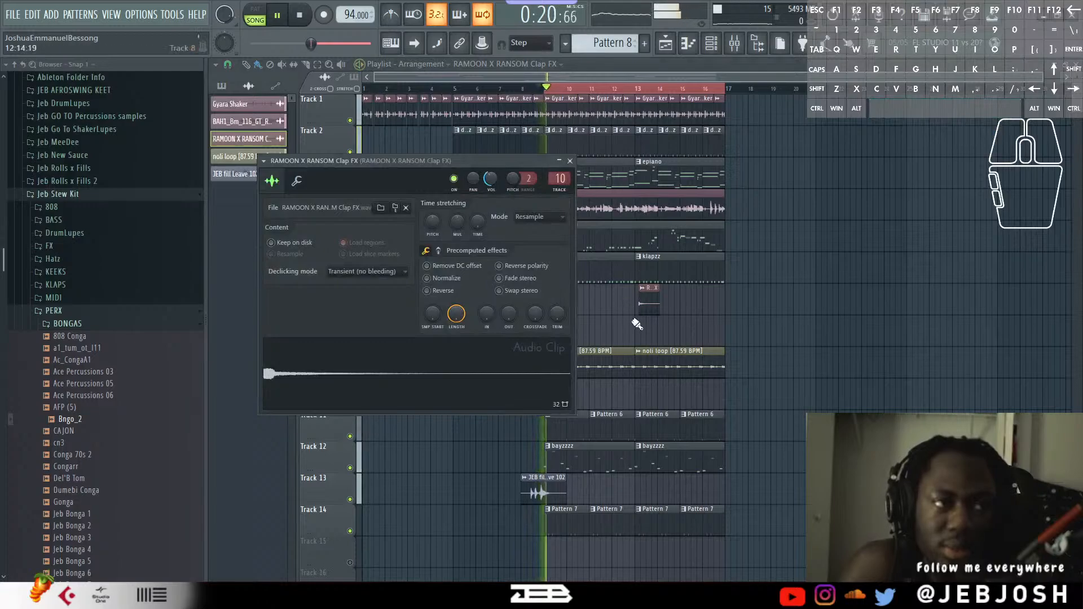
{"action": "key", "text": "Escape"}
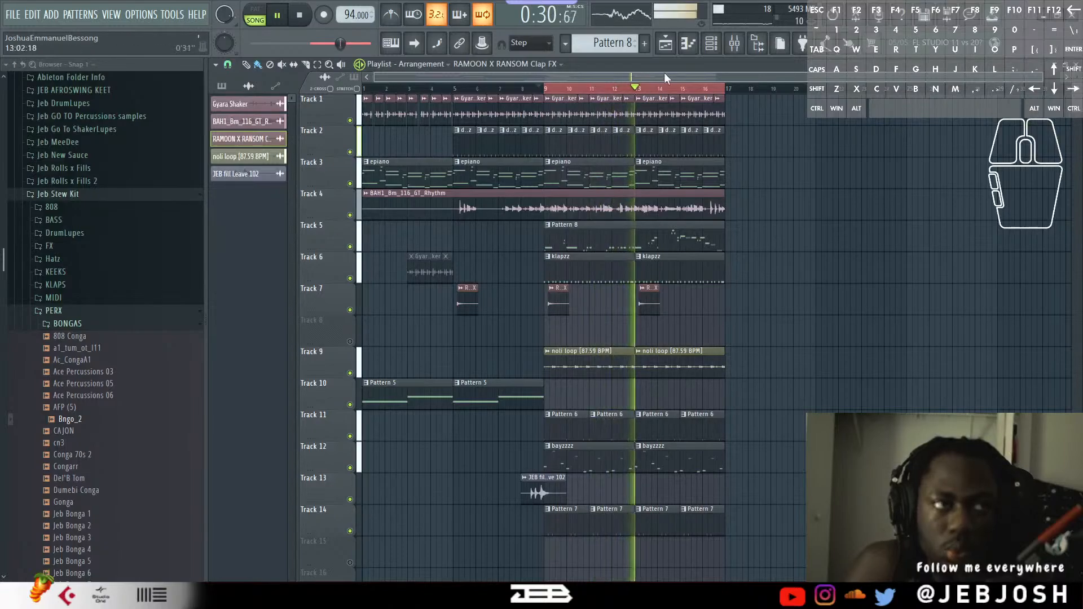
{"action": "key", "text": "space"}
Preview the BRS RS9 fill from the Jeb Stew Kit's Roll x Fills folder and place it on Track 8 leading into bar 13.
{"action": "left_click", "coordinate": [83, 310]}
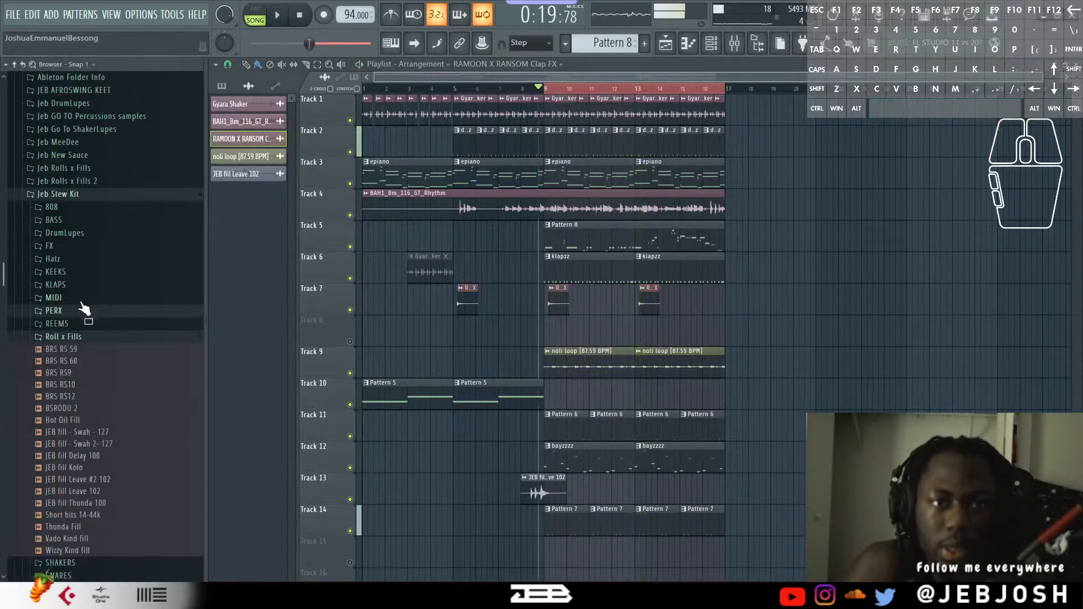
{"action": "left_click", "coordinate": [83, 375]}
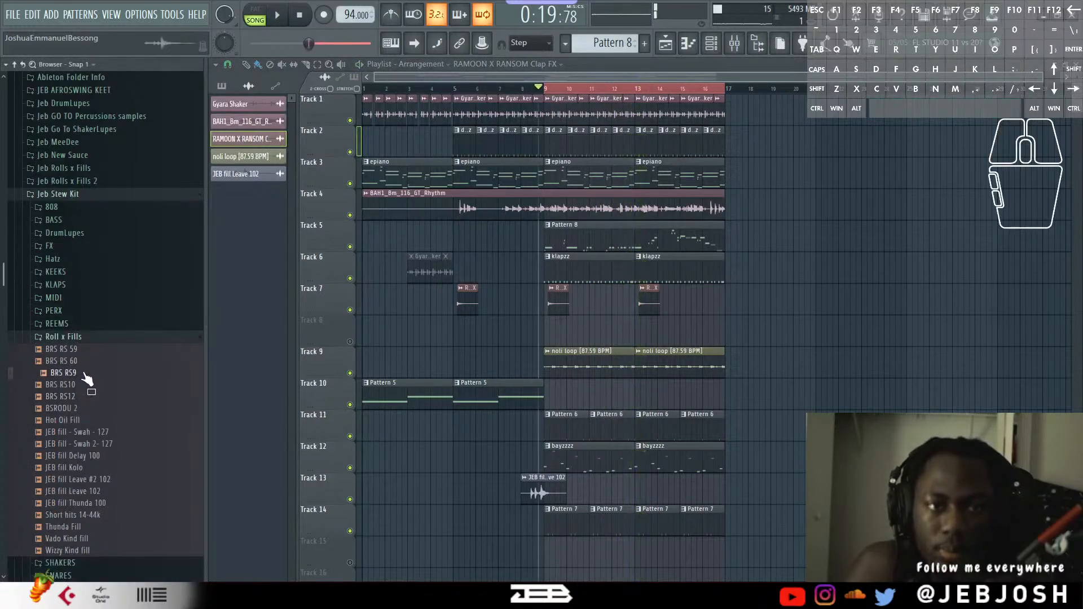
{"action": "left_click_drag", "start_coordinate": [624, 339], "coordinate": [627, 337]}
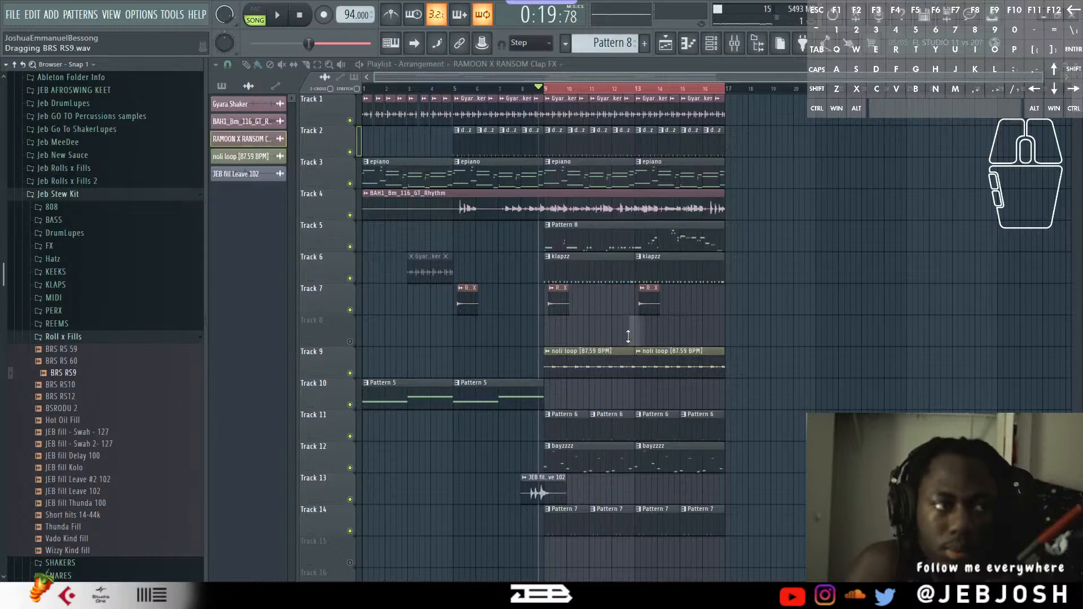
{"action": "key", "text": "space"}
{"action": "scroll", "coordinate": [670, 370], "scroll_direction": "up", "scroll_amount": 5}
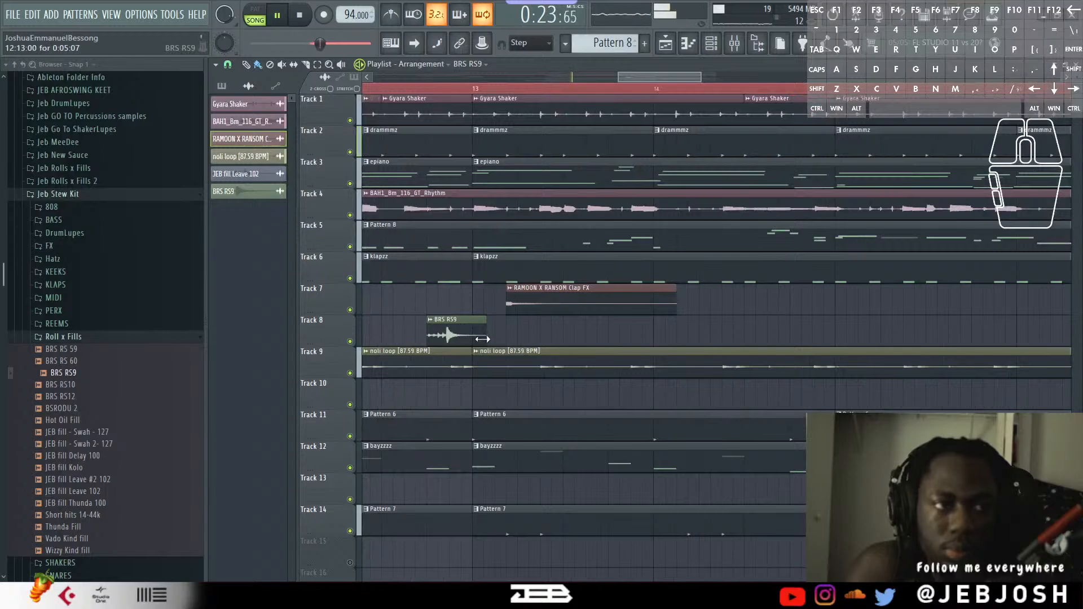
Time-stretch the BRS RS9 fill to a length of 0:06:07 and lower its channel volume to 23%.
{"action": "double_click", "coordinate": [465, 336]}
{"action": "left_click_drag", "start_coordinate": [448, 155], "coordinate": [743, 174]}
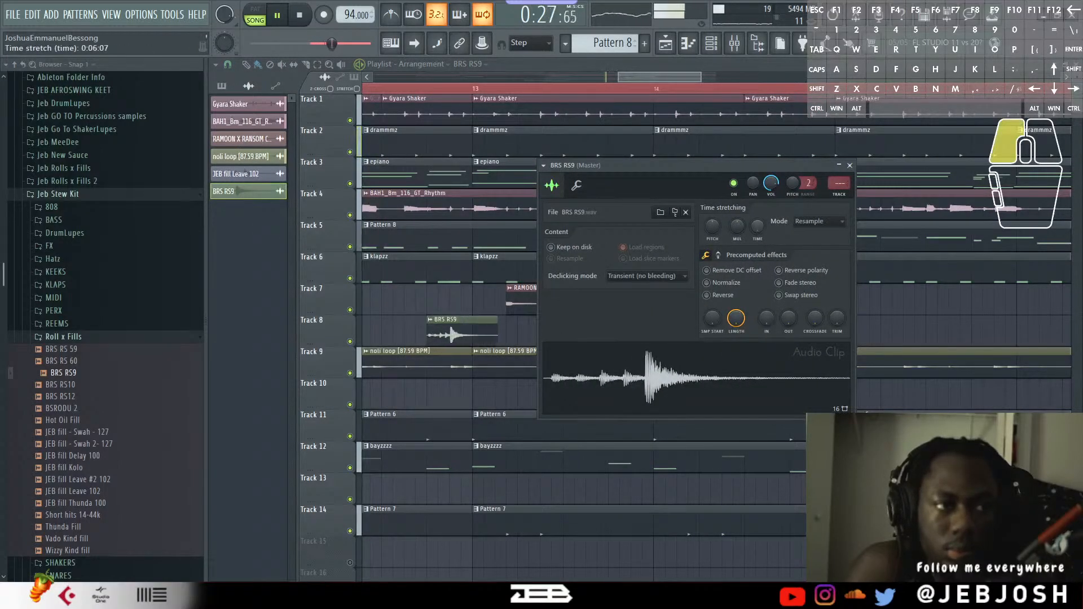
{"action": "left_click_drag", "start_coordinate": [772, 185], "coordinate": [772, 195]}
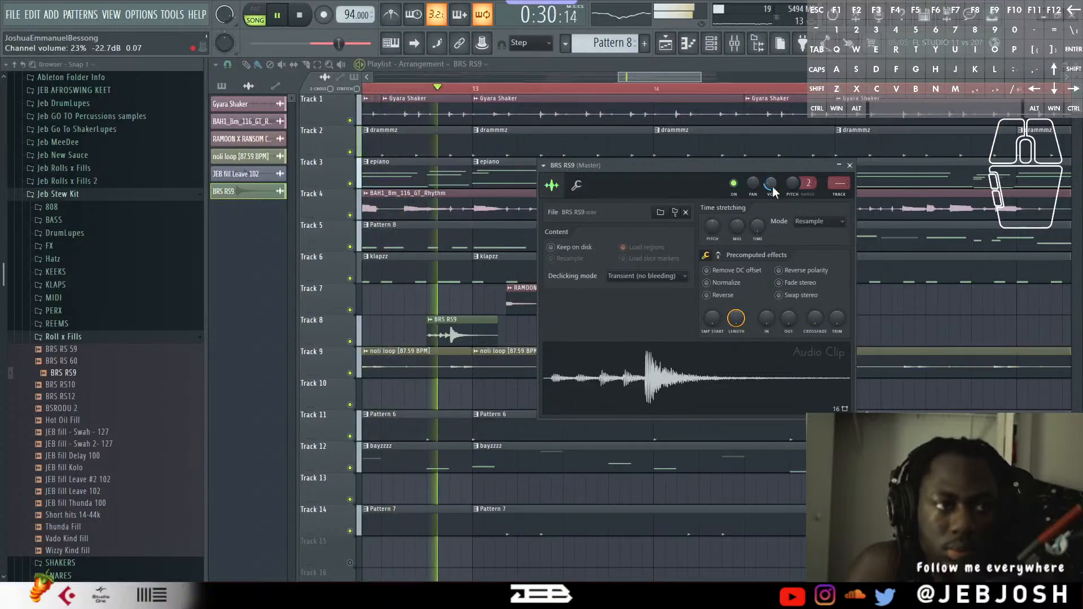
{"action": "left_click", "coordinate": [850, 165]}
{"action": "scroll", "coordinate": [540, 379], "scroll_direction": "down", "scroll_amount": 6, "text": "ctrl"}
{"action": "scroll", "coordinate": [538, 378], "scroll_direction": "down", "scroll_amount": 2, "text": "ctrl"}
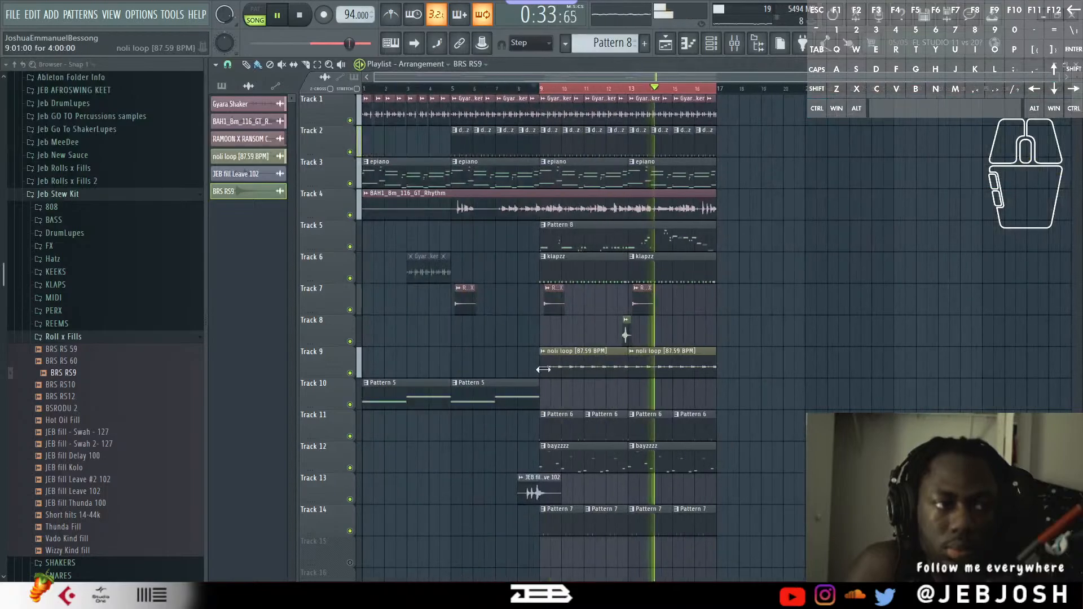
{"action": "left_click", "coordinate": [61, 337]}
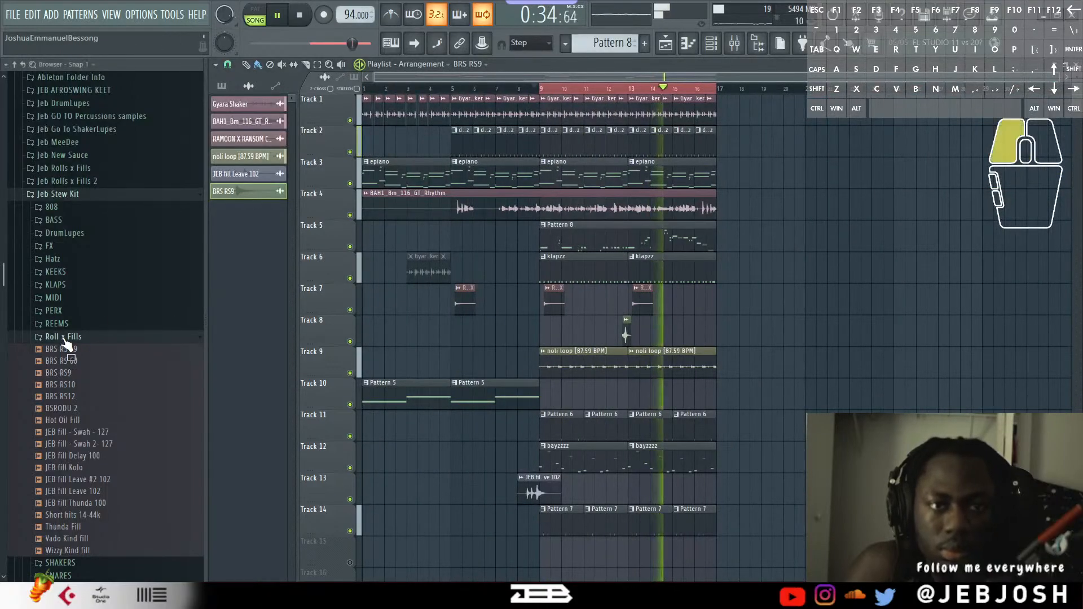
{"action": "left_click", "coordinate": [711, 43]}
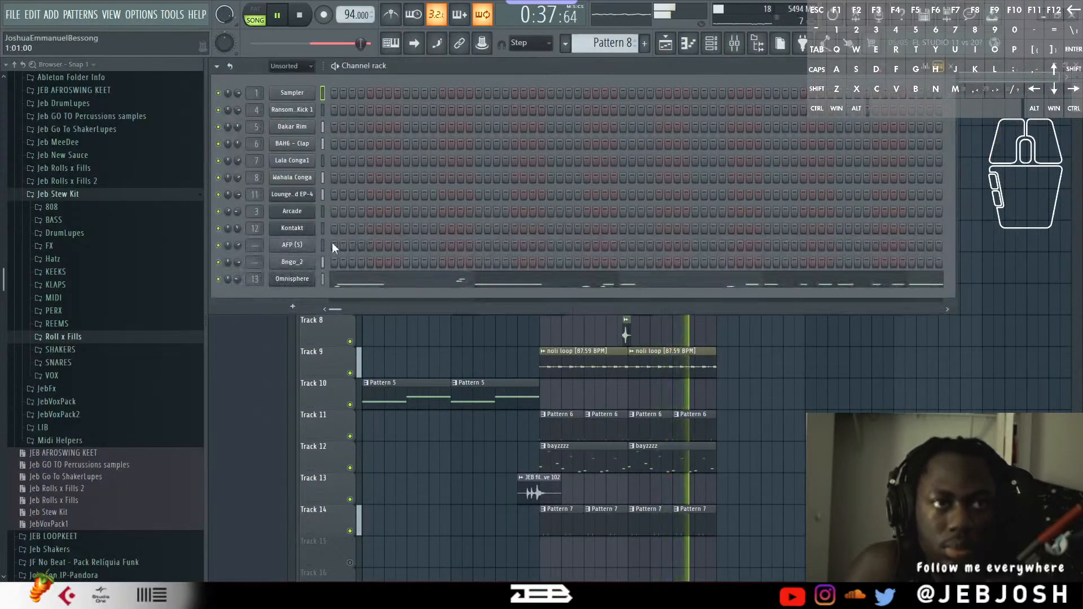
{"action": "left_click", "coordinate": [293, 307]}
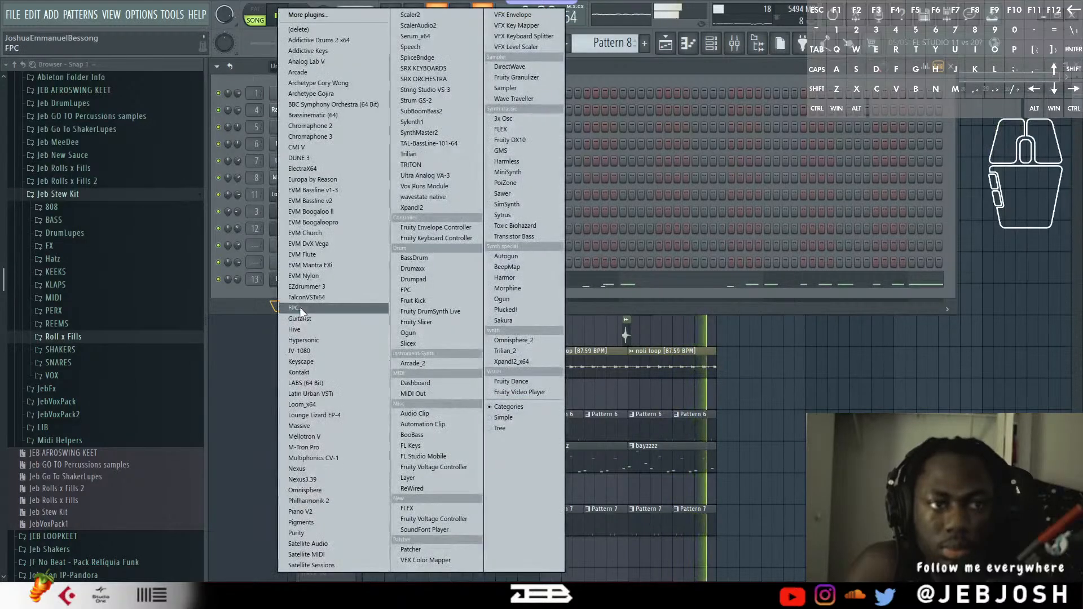
{"action": "left_click", "coordinate": [870, 356]}
Clear the Playlist's time selection over the main section and play the arrangement through.
{"action": "key", "text": "space"}
{"action": "left_click_drag", "start_coordinate": [315, 45], "coordinate": [322, 45]}
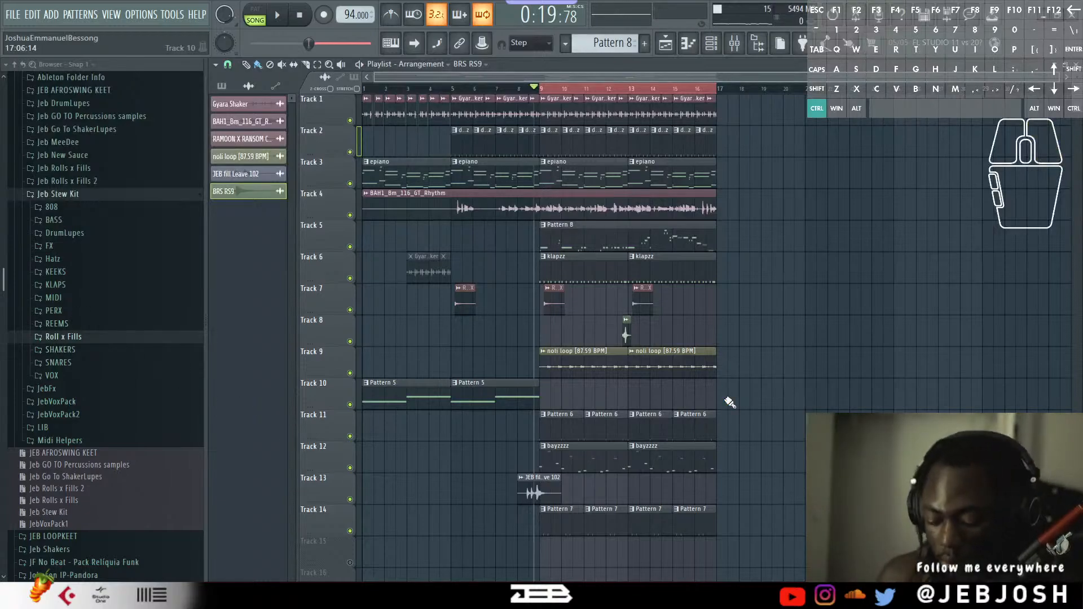
{"action": "key", "text": "ctrl+d"}
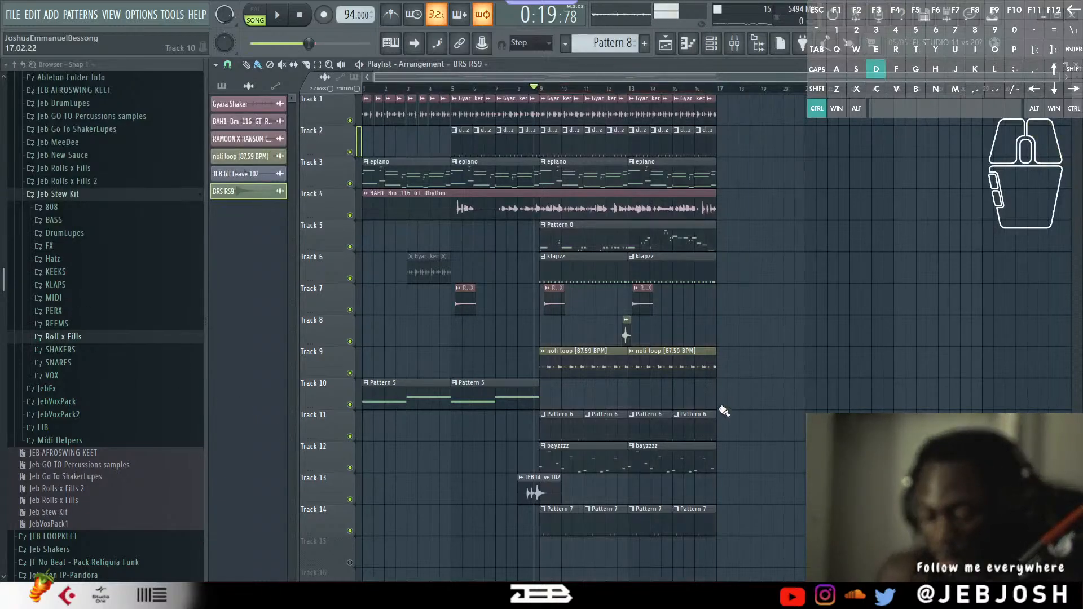
{"action": "left_click", "coordinate": [303, 25]}
{"action": "key", "text": "space"}
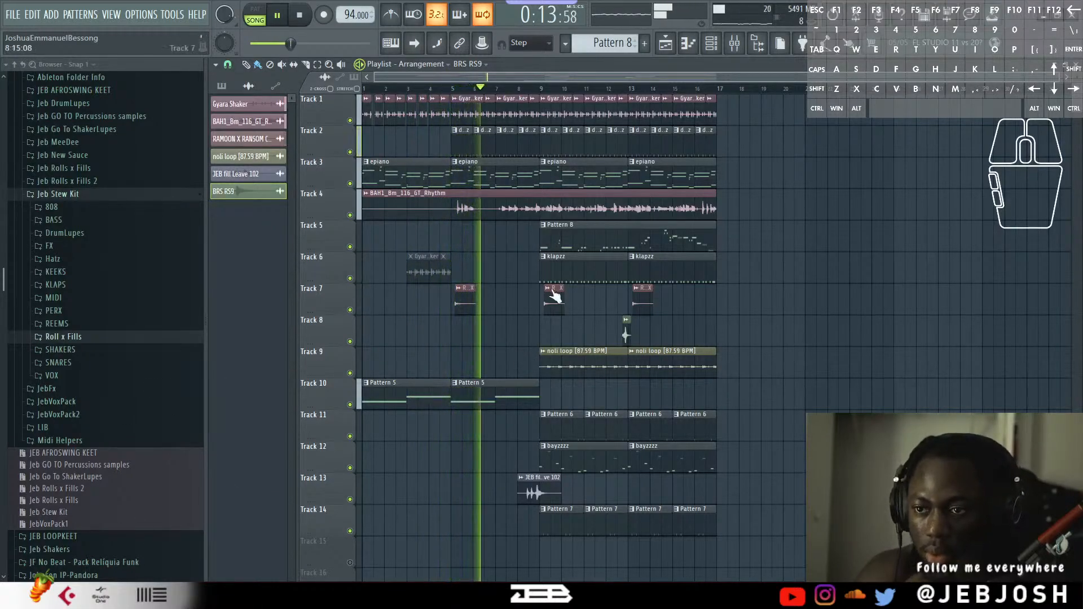
Bring up the mixer during playback to check the track levels and the master effect chain.
{"action": "key", "text": "F9"}
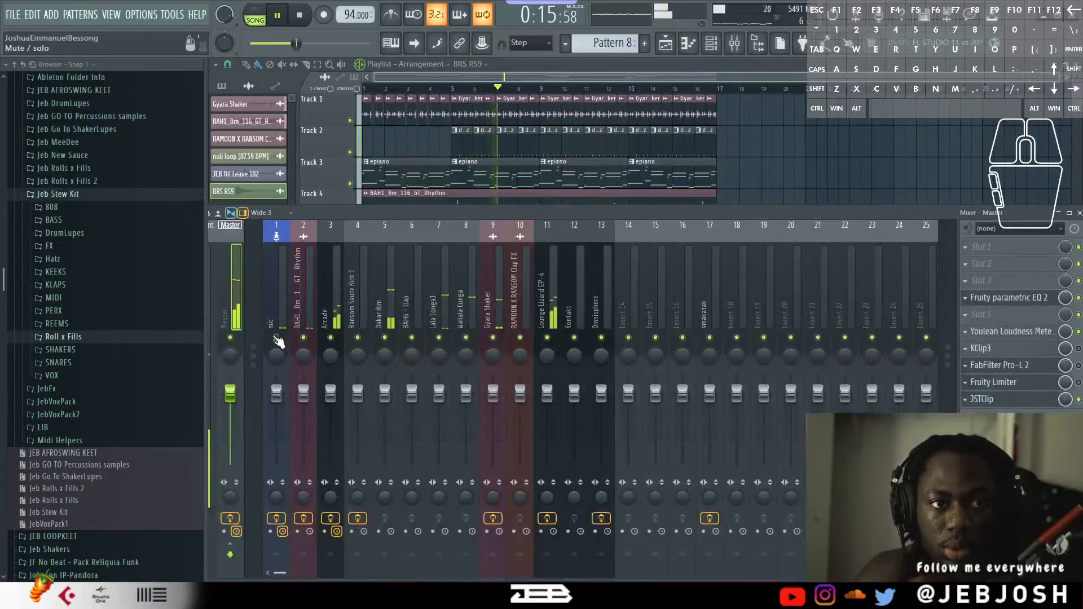
{"action": "key", "text": "F9"}
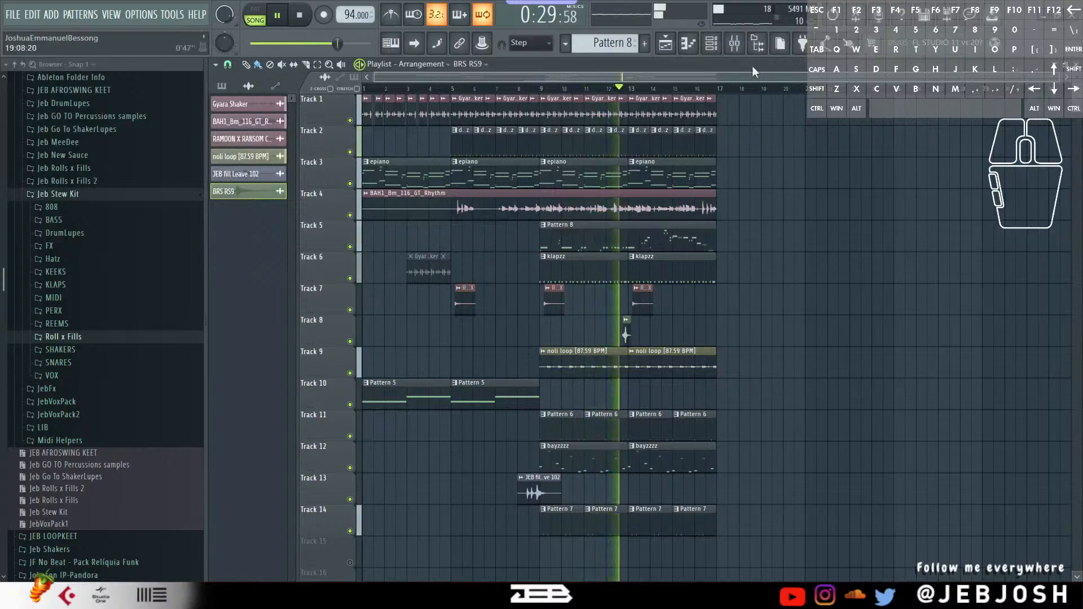
{"action": "left_click", "coordinate": [731, 50]}
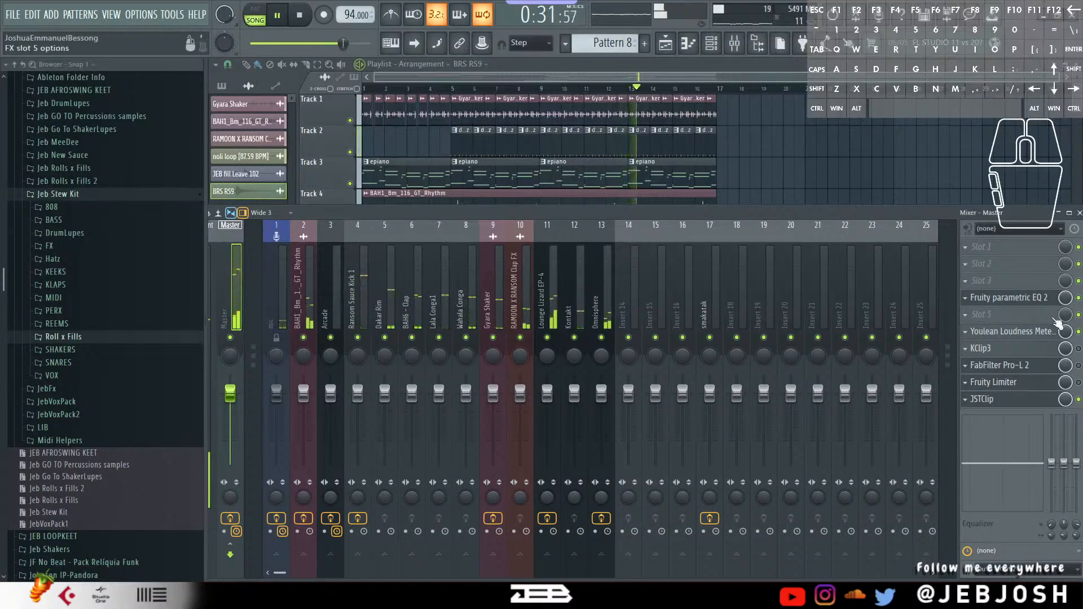